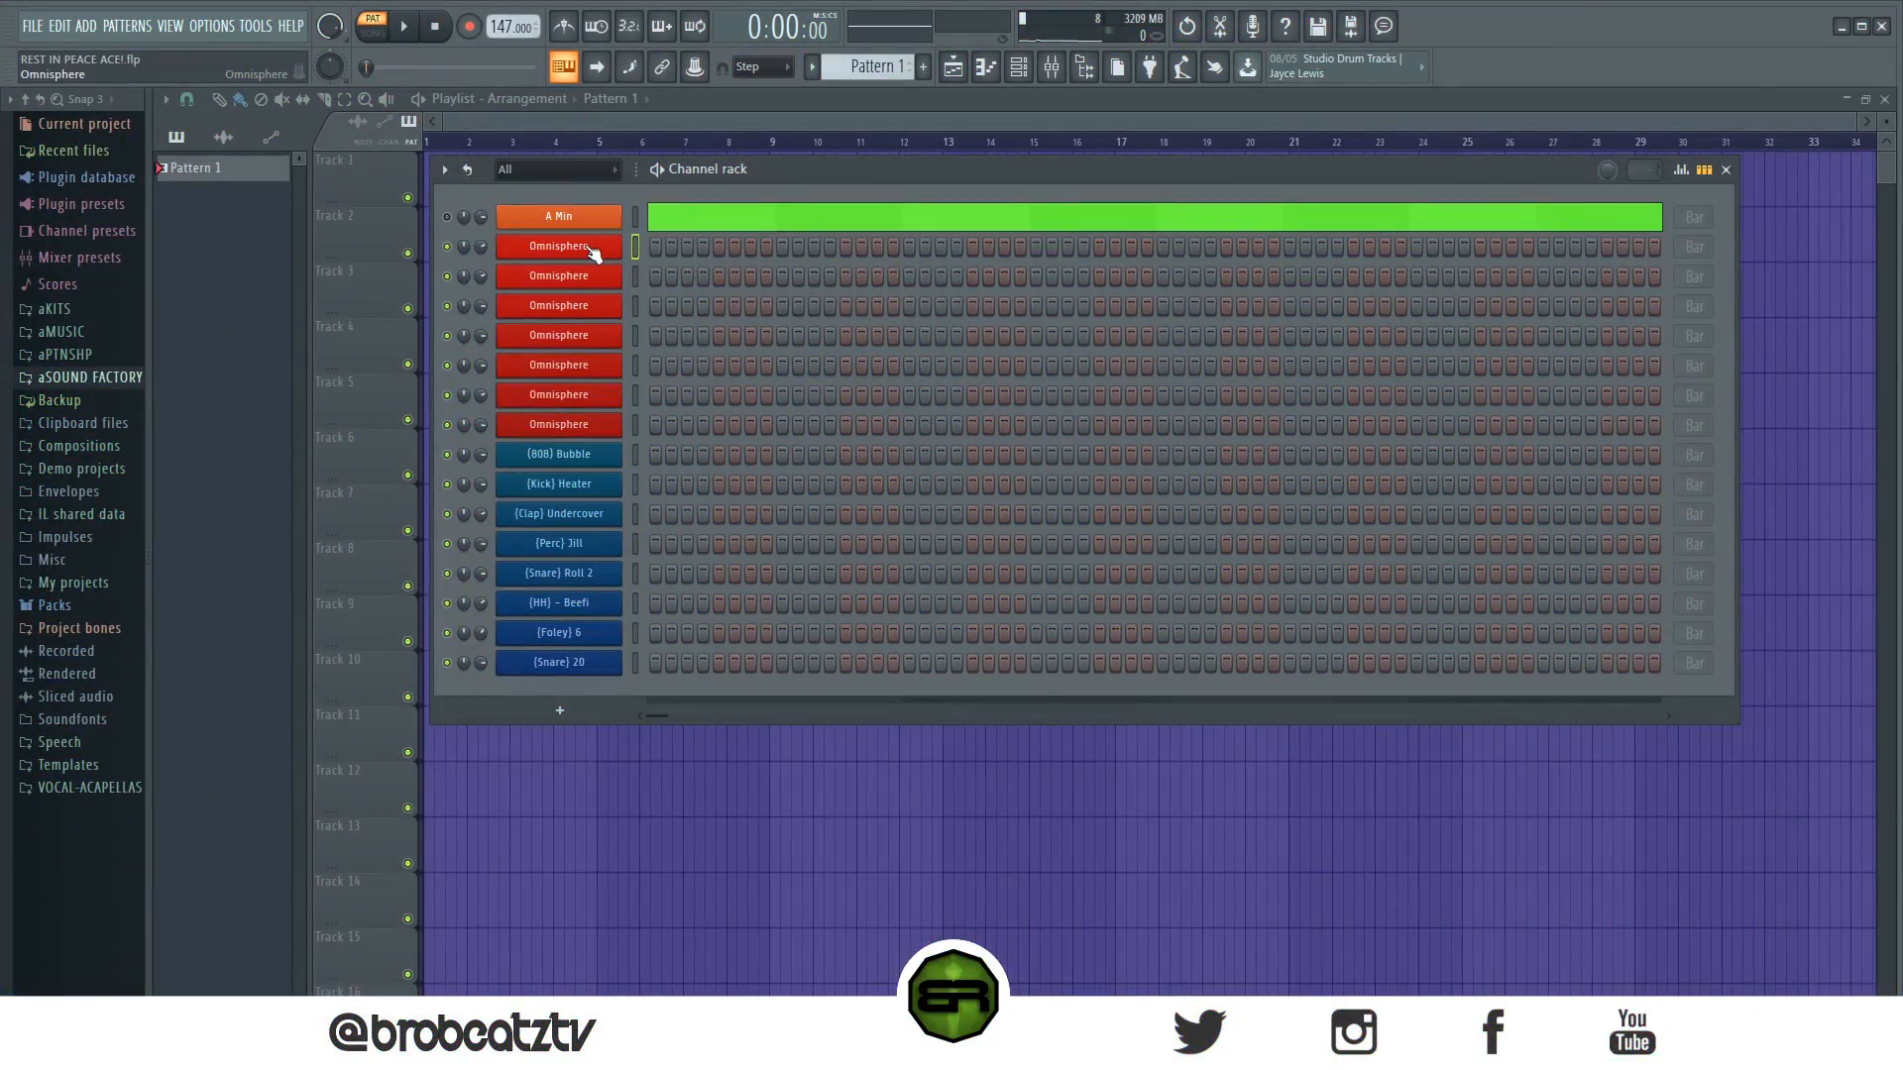
- Check the first Omnisphere channel's patch and open that channel's piano roll
left_click(590, 250)
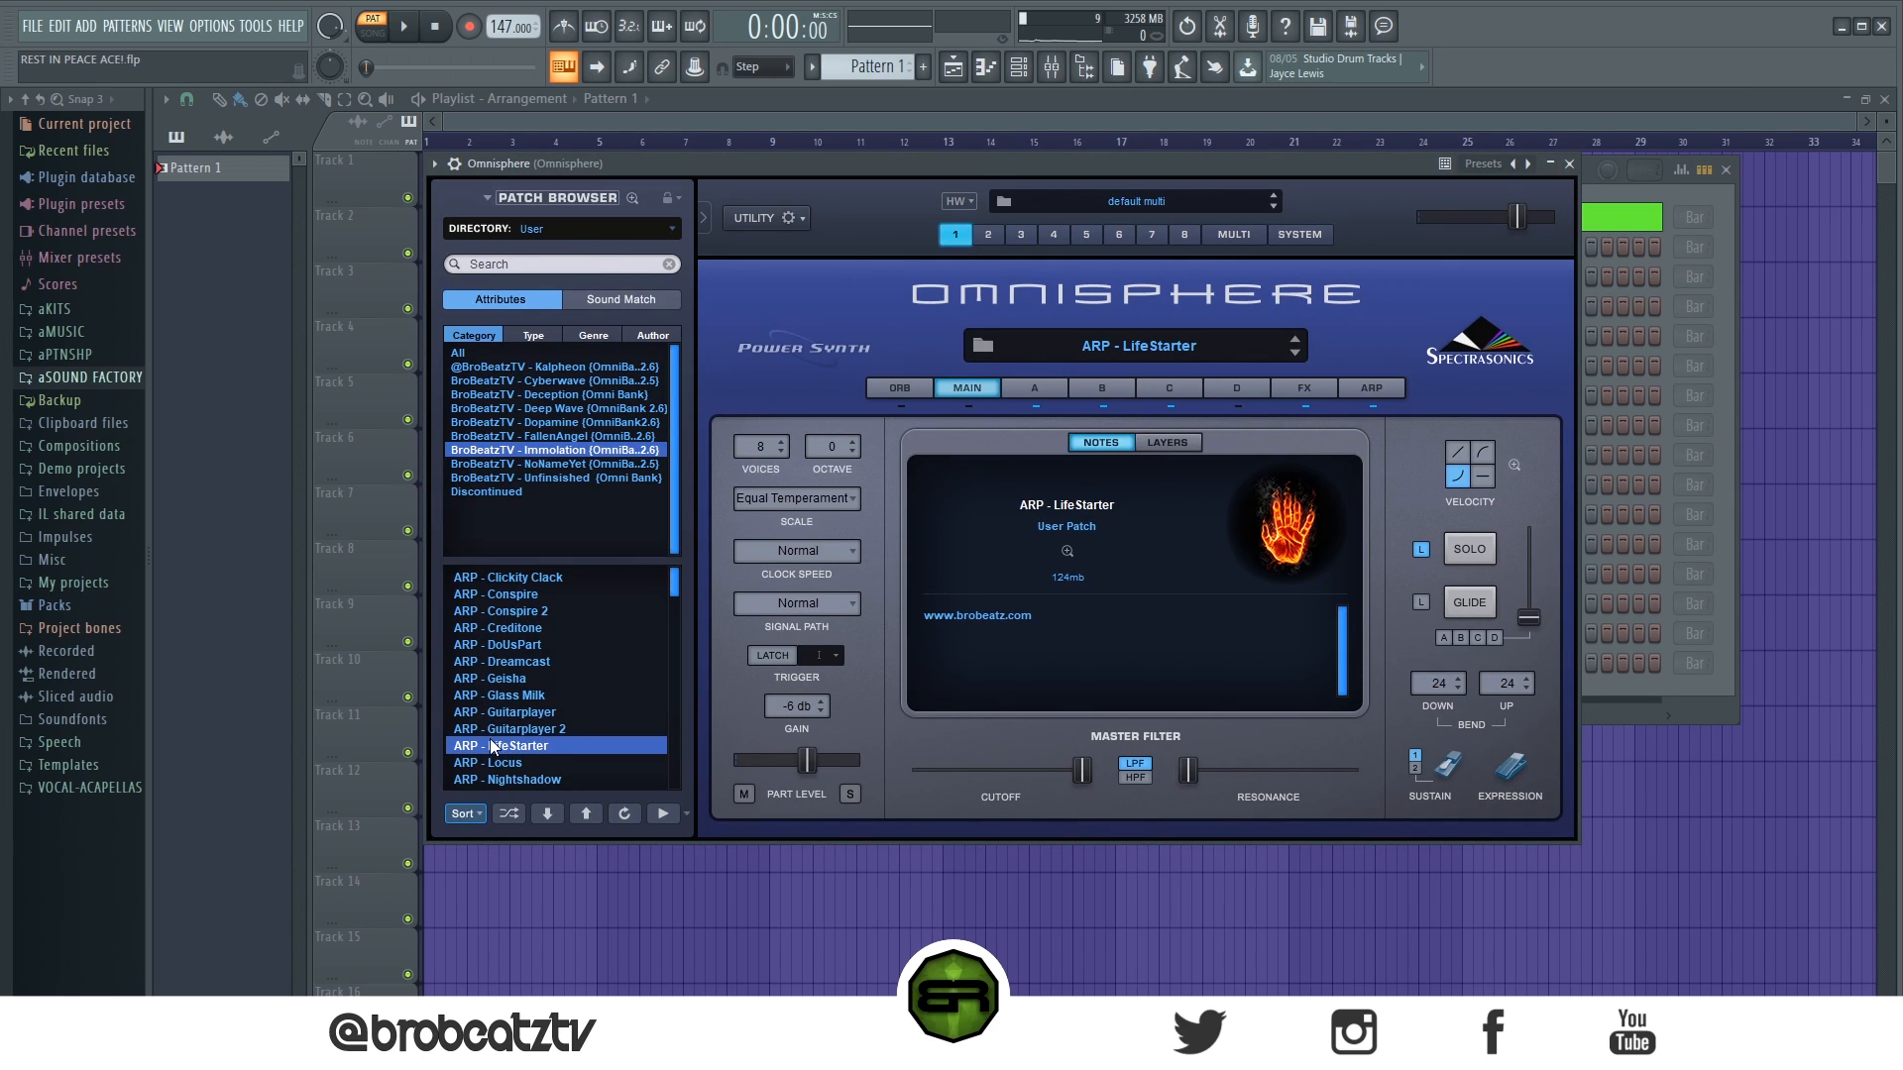
left_click(1569, 166)
right_click(555, 248)
left_click(654, 248)
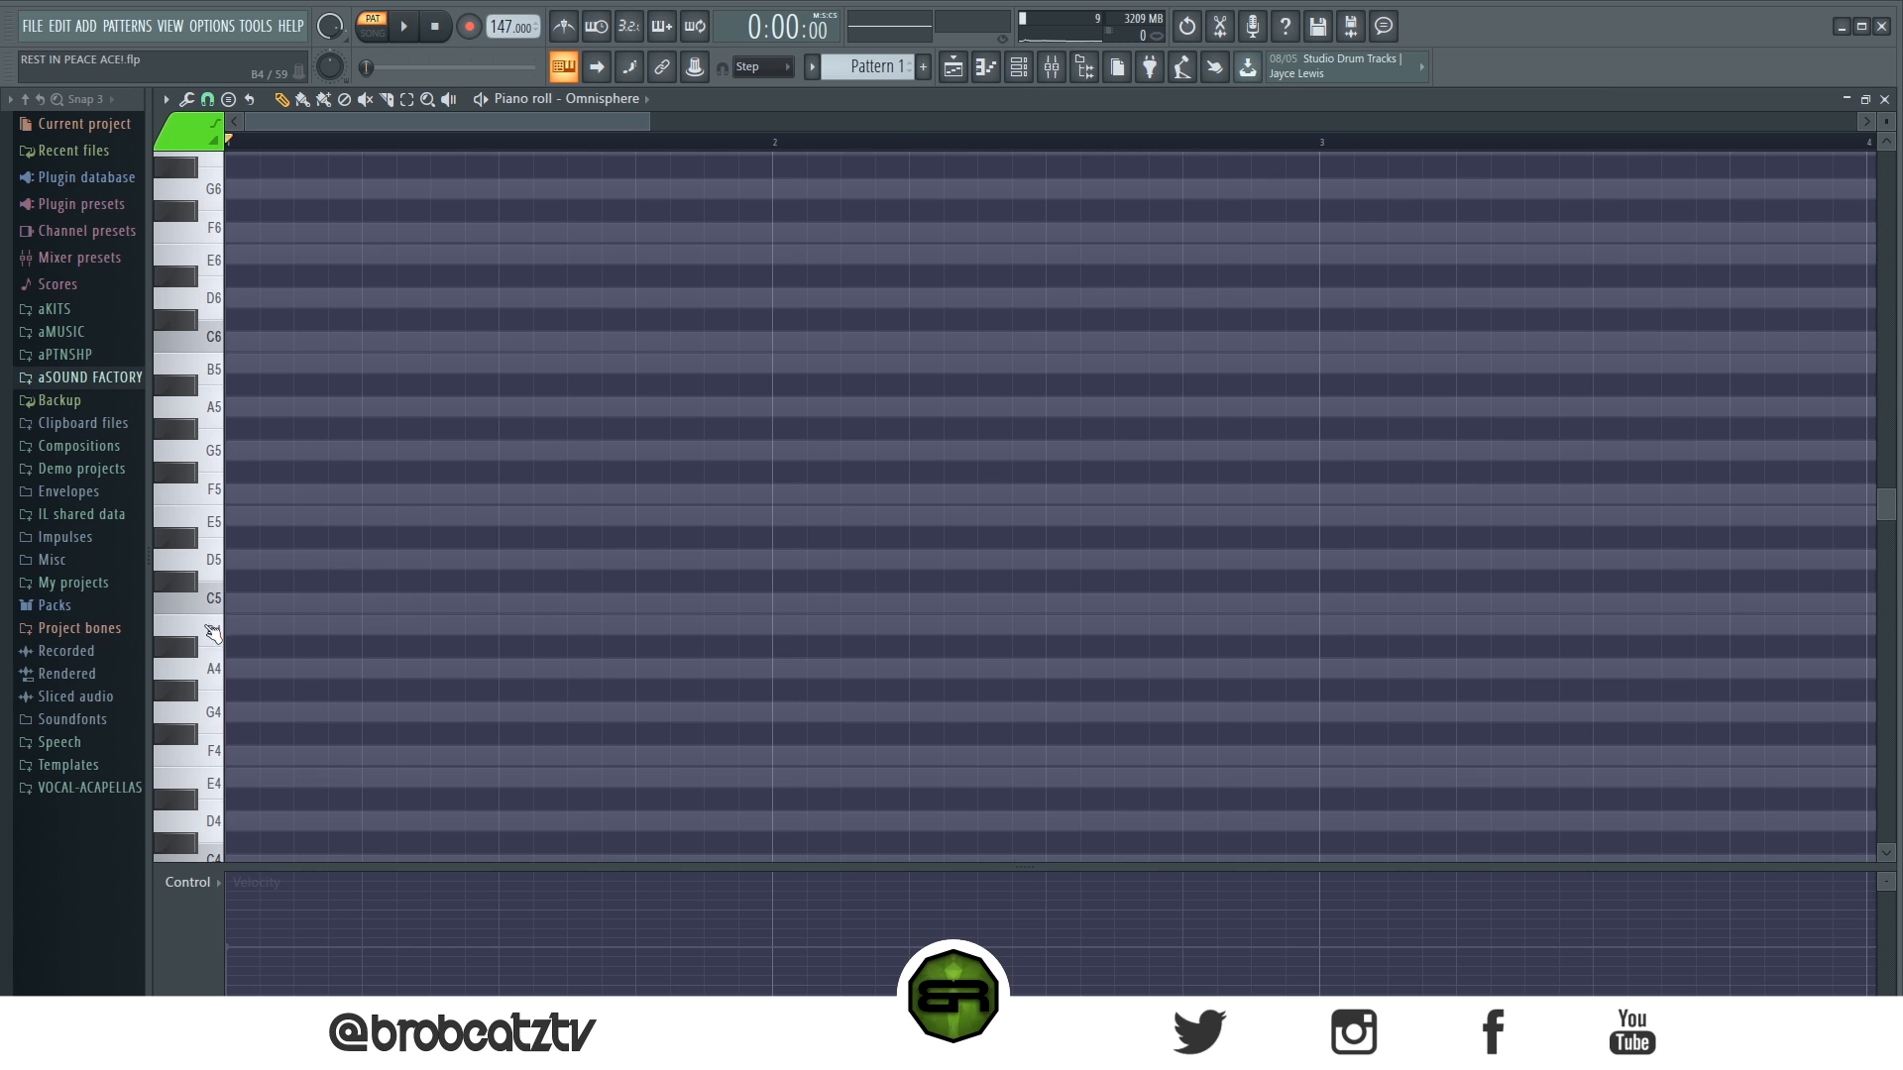
scroll(541, 142, "up", 2)
left_click_drag(538, 135, 314, 161)
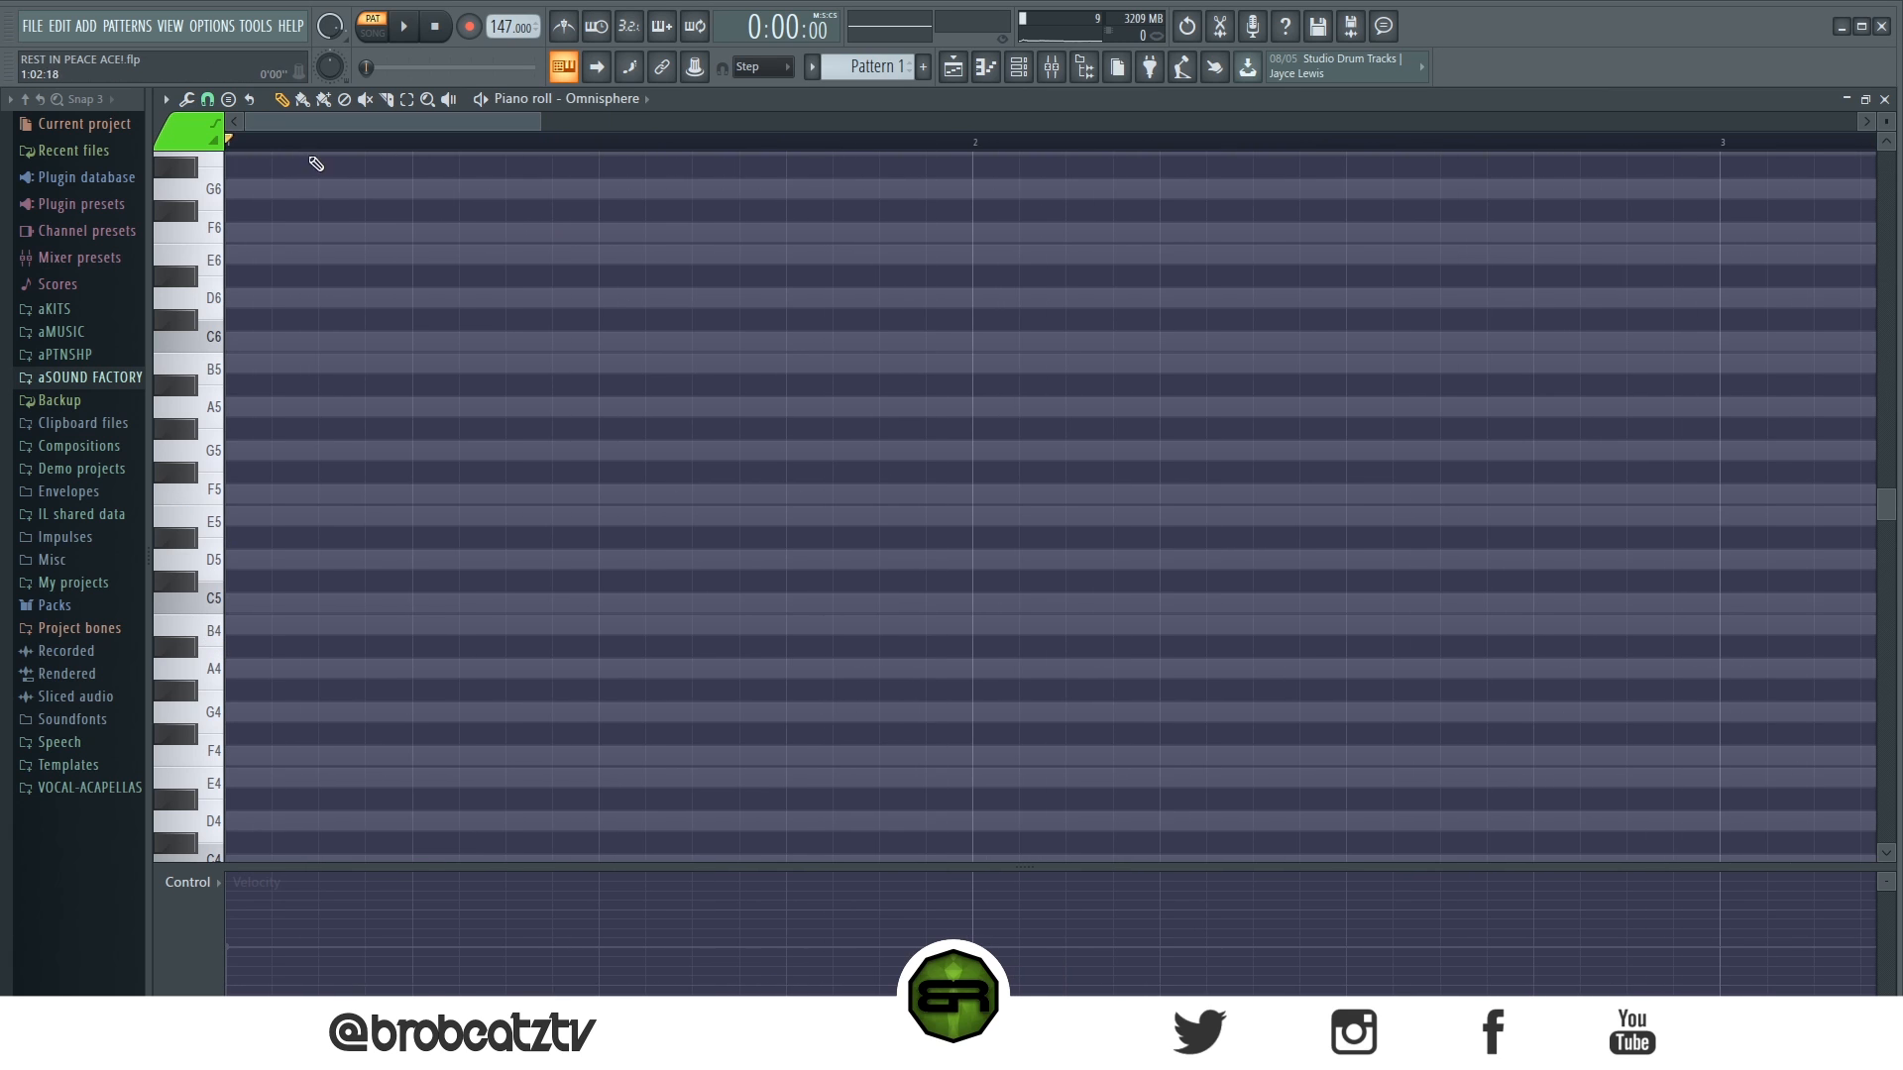
left_click_drag(1886, 122, 1886, 107)
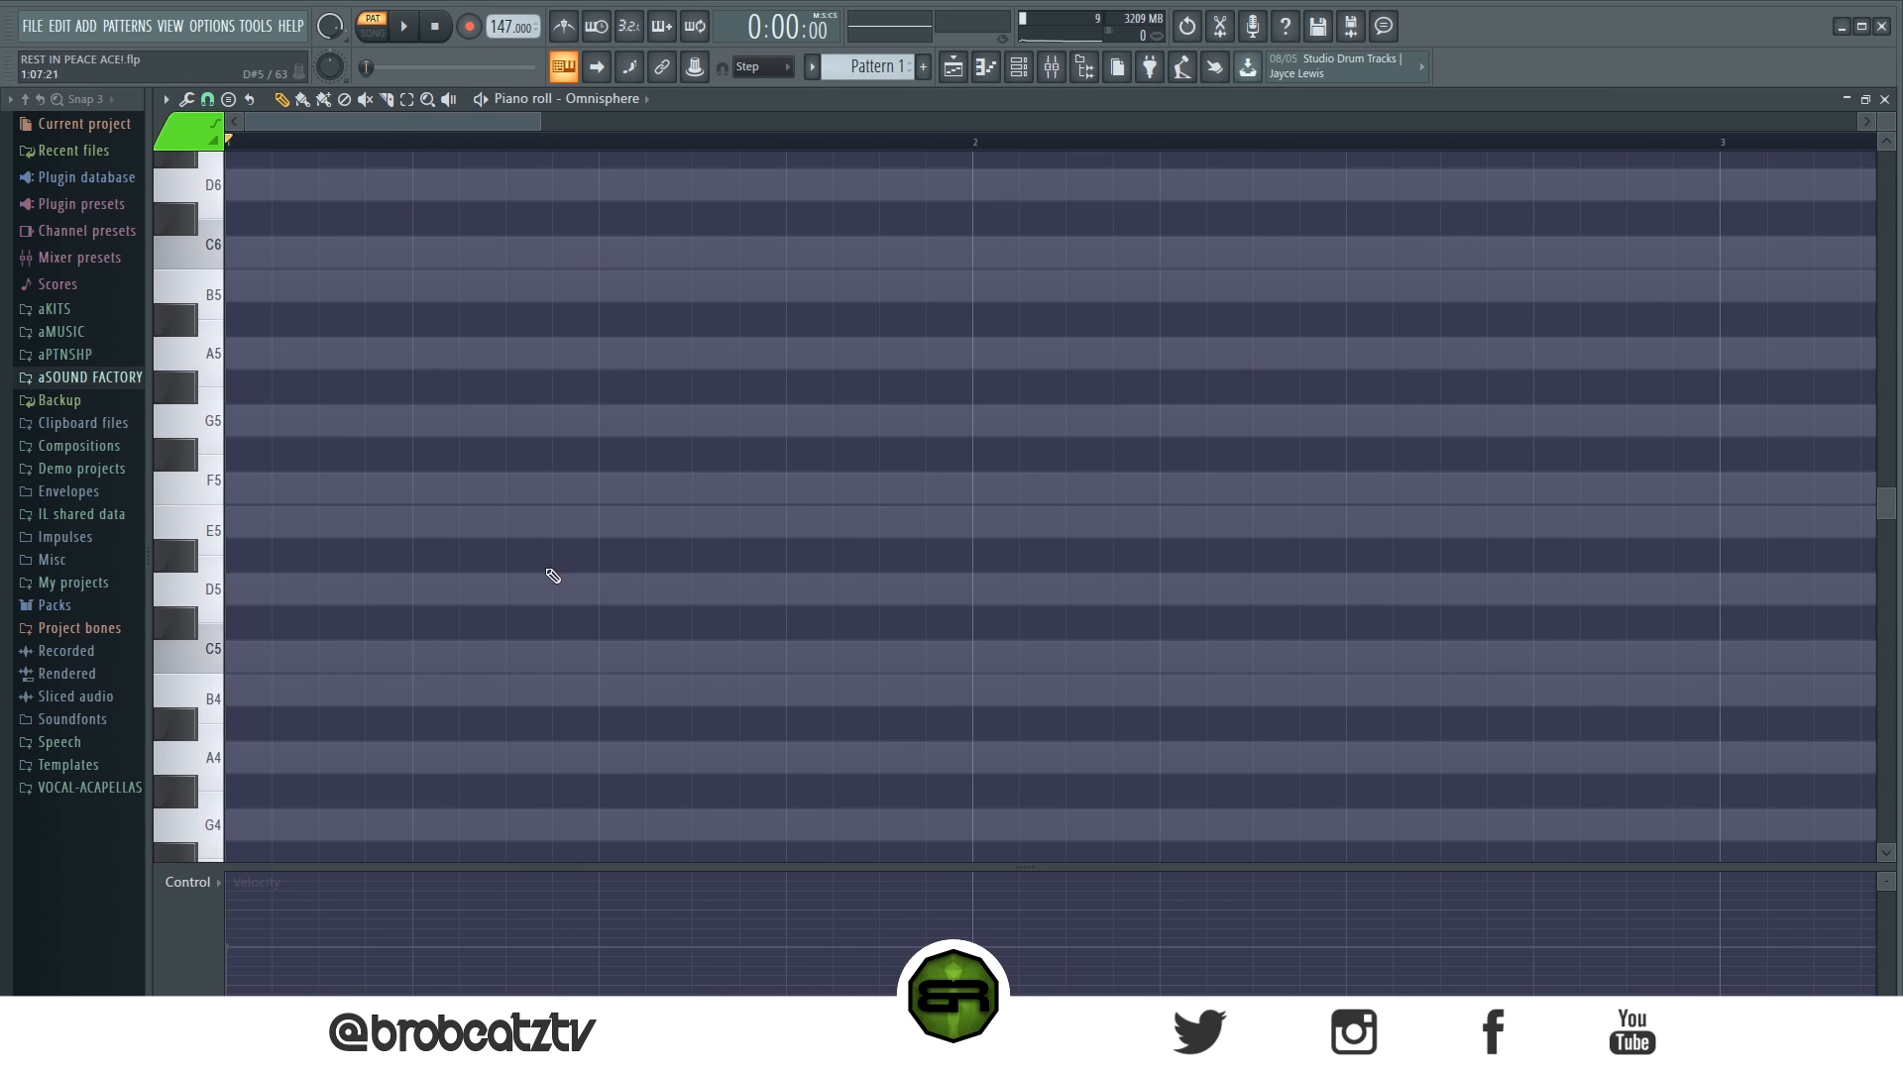
- Place one-beat A5, E6 and F6 notes stacked at the start of bar 1
scroll(503, 594, "down", 1)
left_click(1017, 67)
left_click(1017, 68)
scroll(297, 416, "up", 2)
left_click(258, 456)
scroll(376, 585, "up", 2)
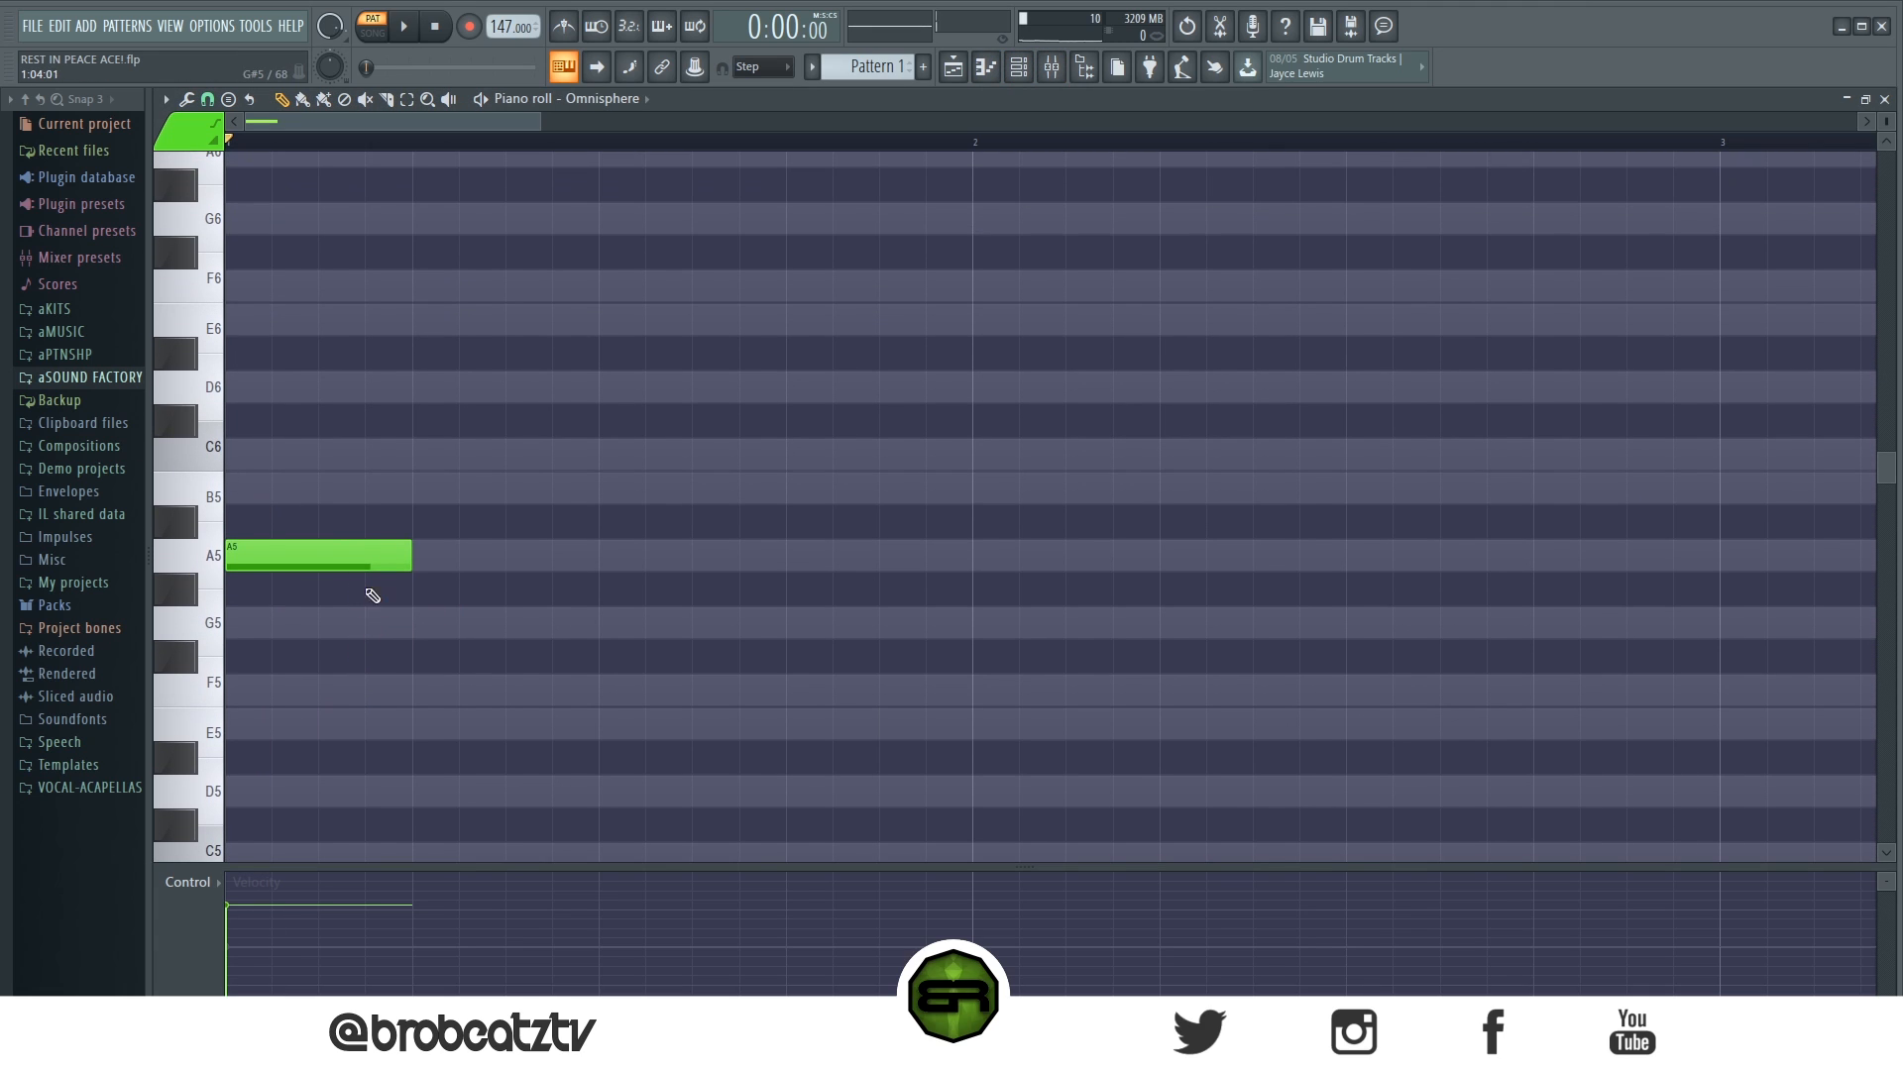
left_click_drag(256, 446, 396, 480)
left_click_drag(248, 464, 238, 485)
left_click_drag(297, 297, 321, 337)
left_click(319, 327)
left_click(317, 287)
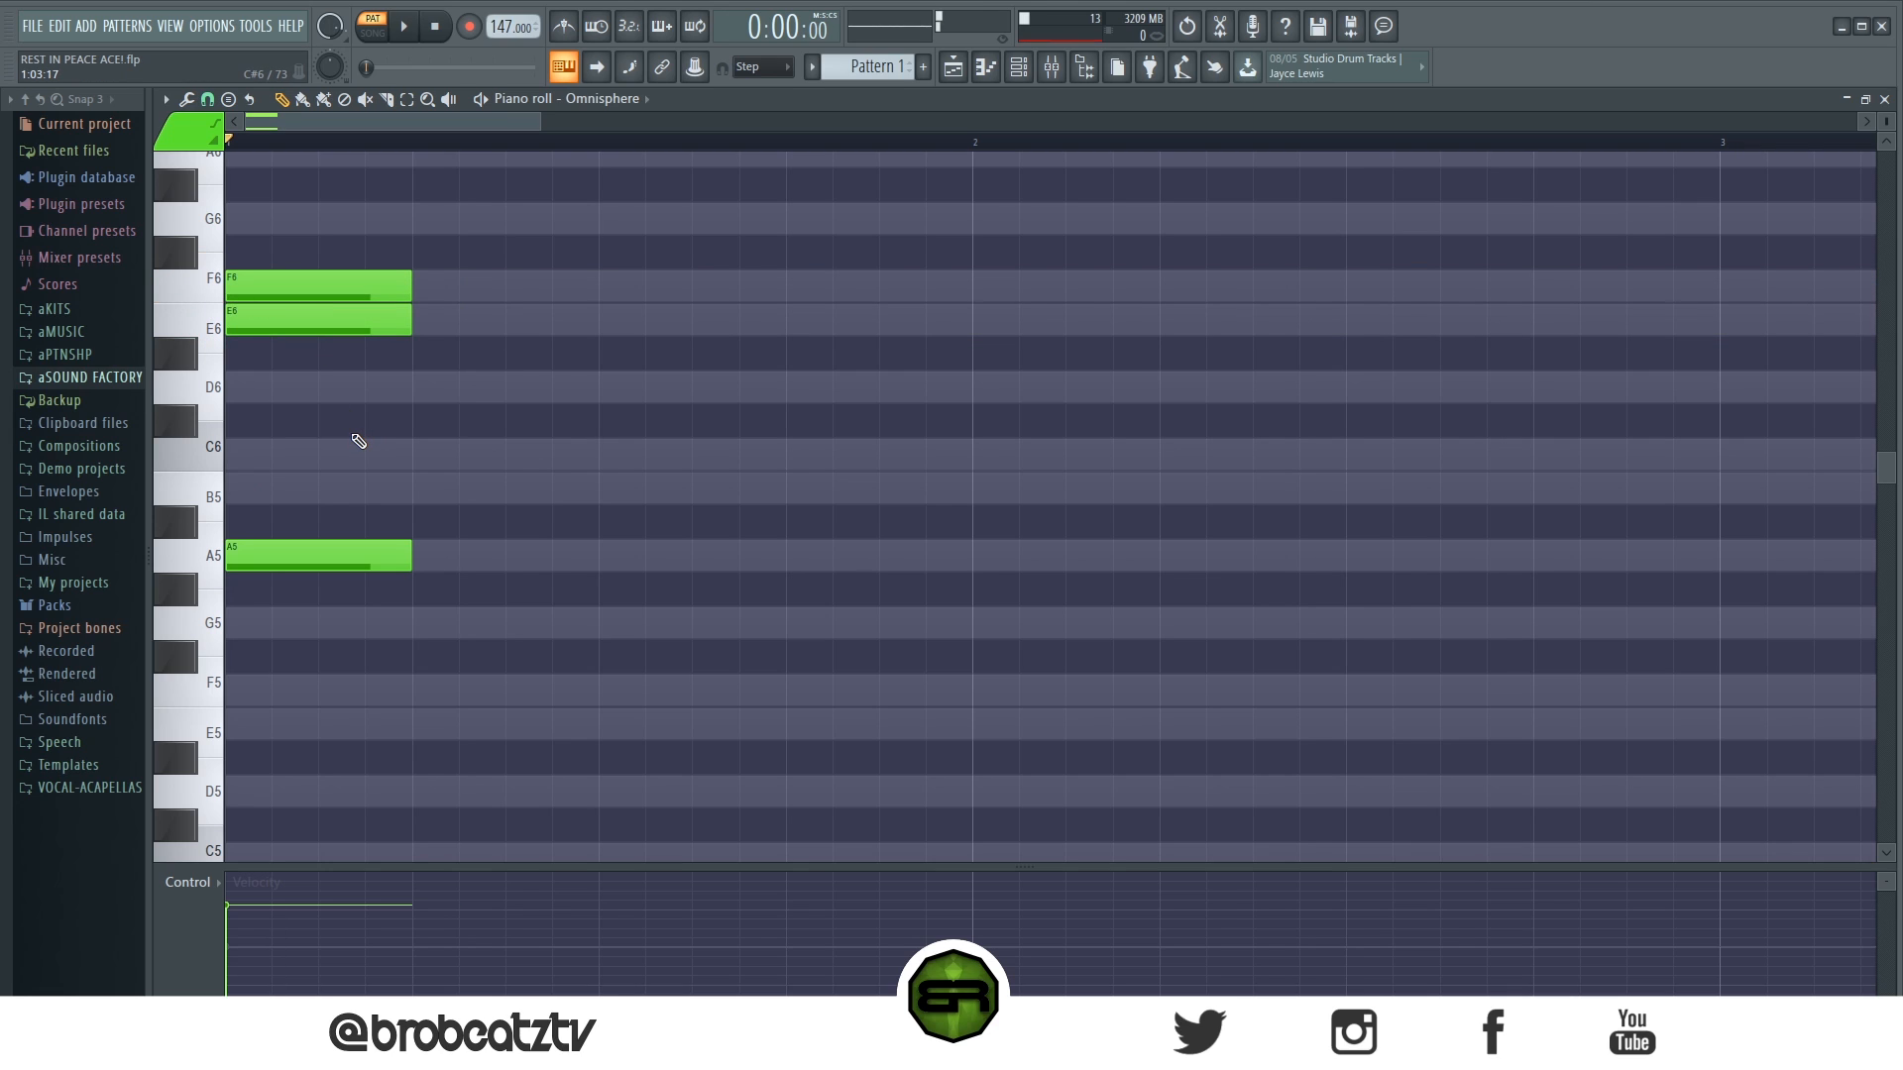
- Spread the stacked notes into a descending line, with E6 on beat 2 and A5 on beat 3, and play it
left_click_drag(504, 248, 204, 602)
left_click(448, 705, "ctrl")
left_click_drag(240, 313, 428, 315)
left_click_drag(306, 546, 681, 548)
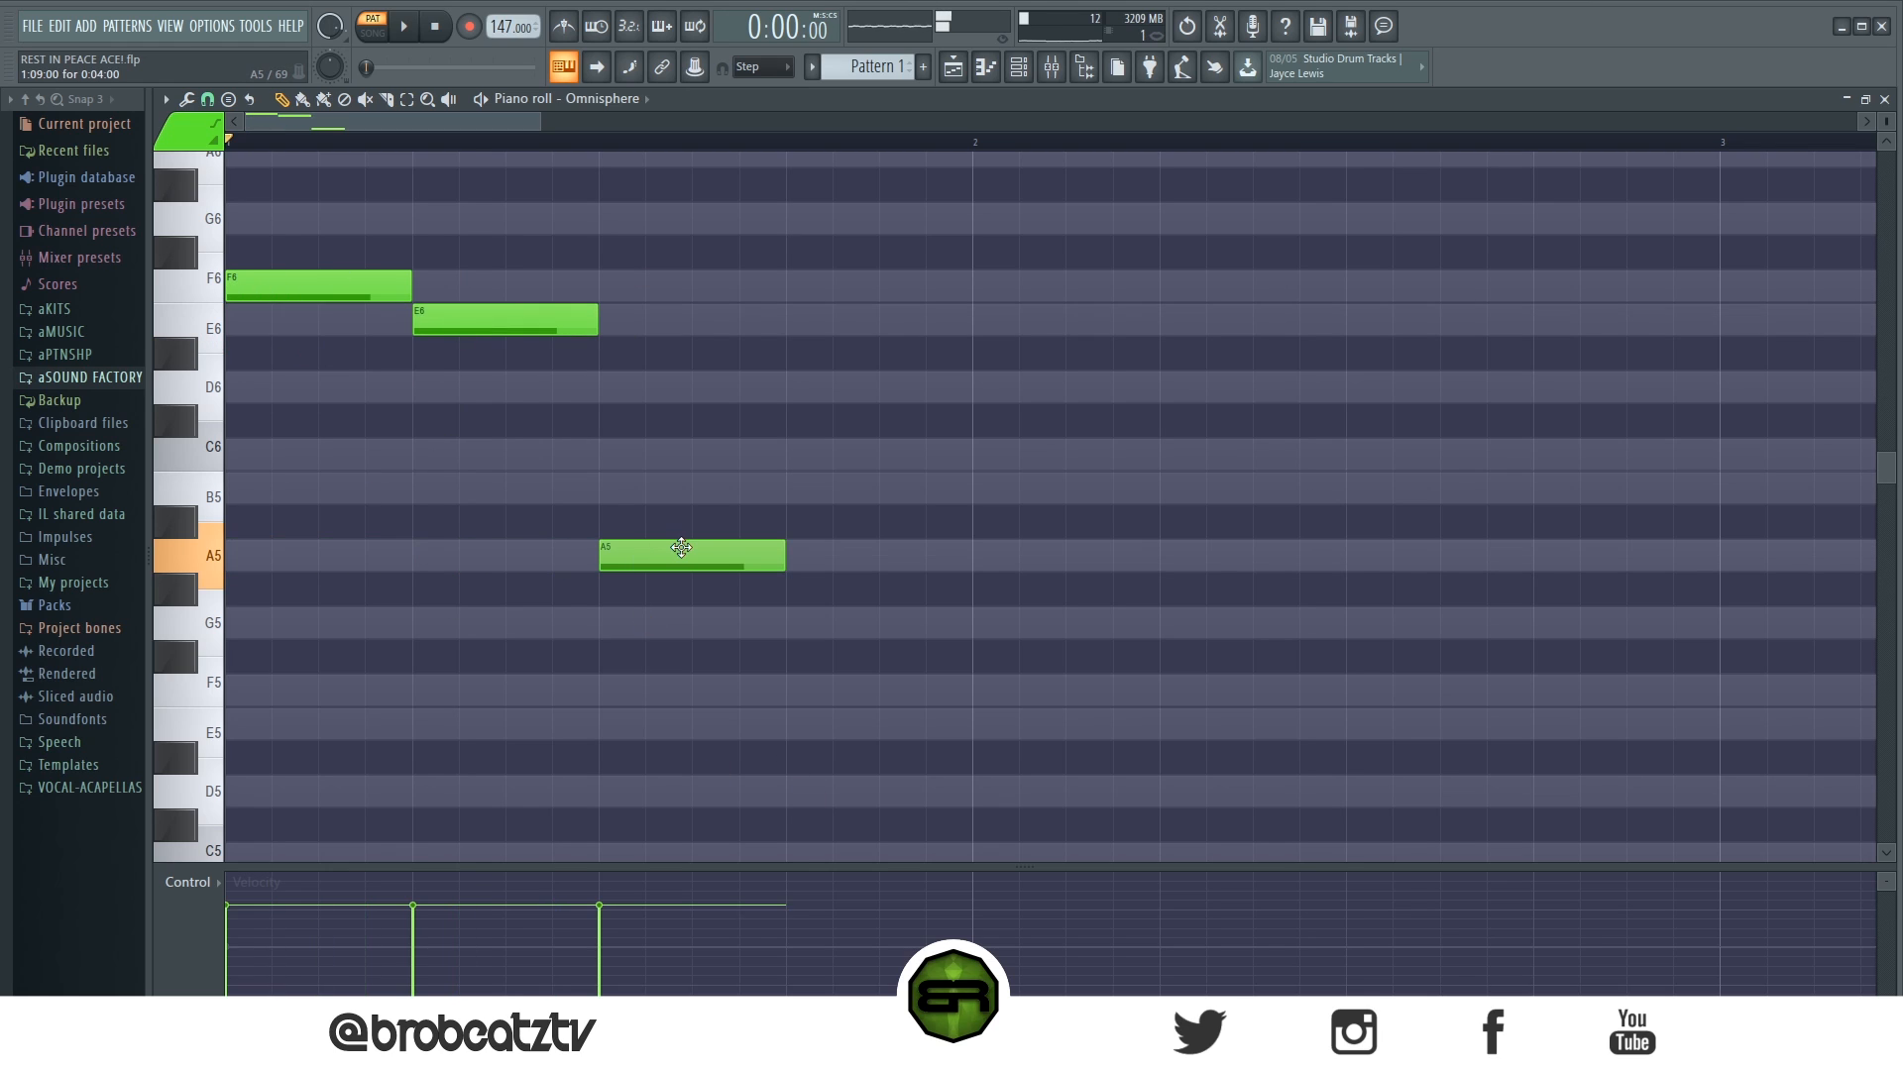
scroll(465, 627, "up", 1)
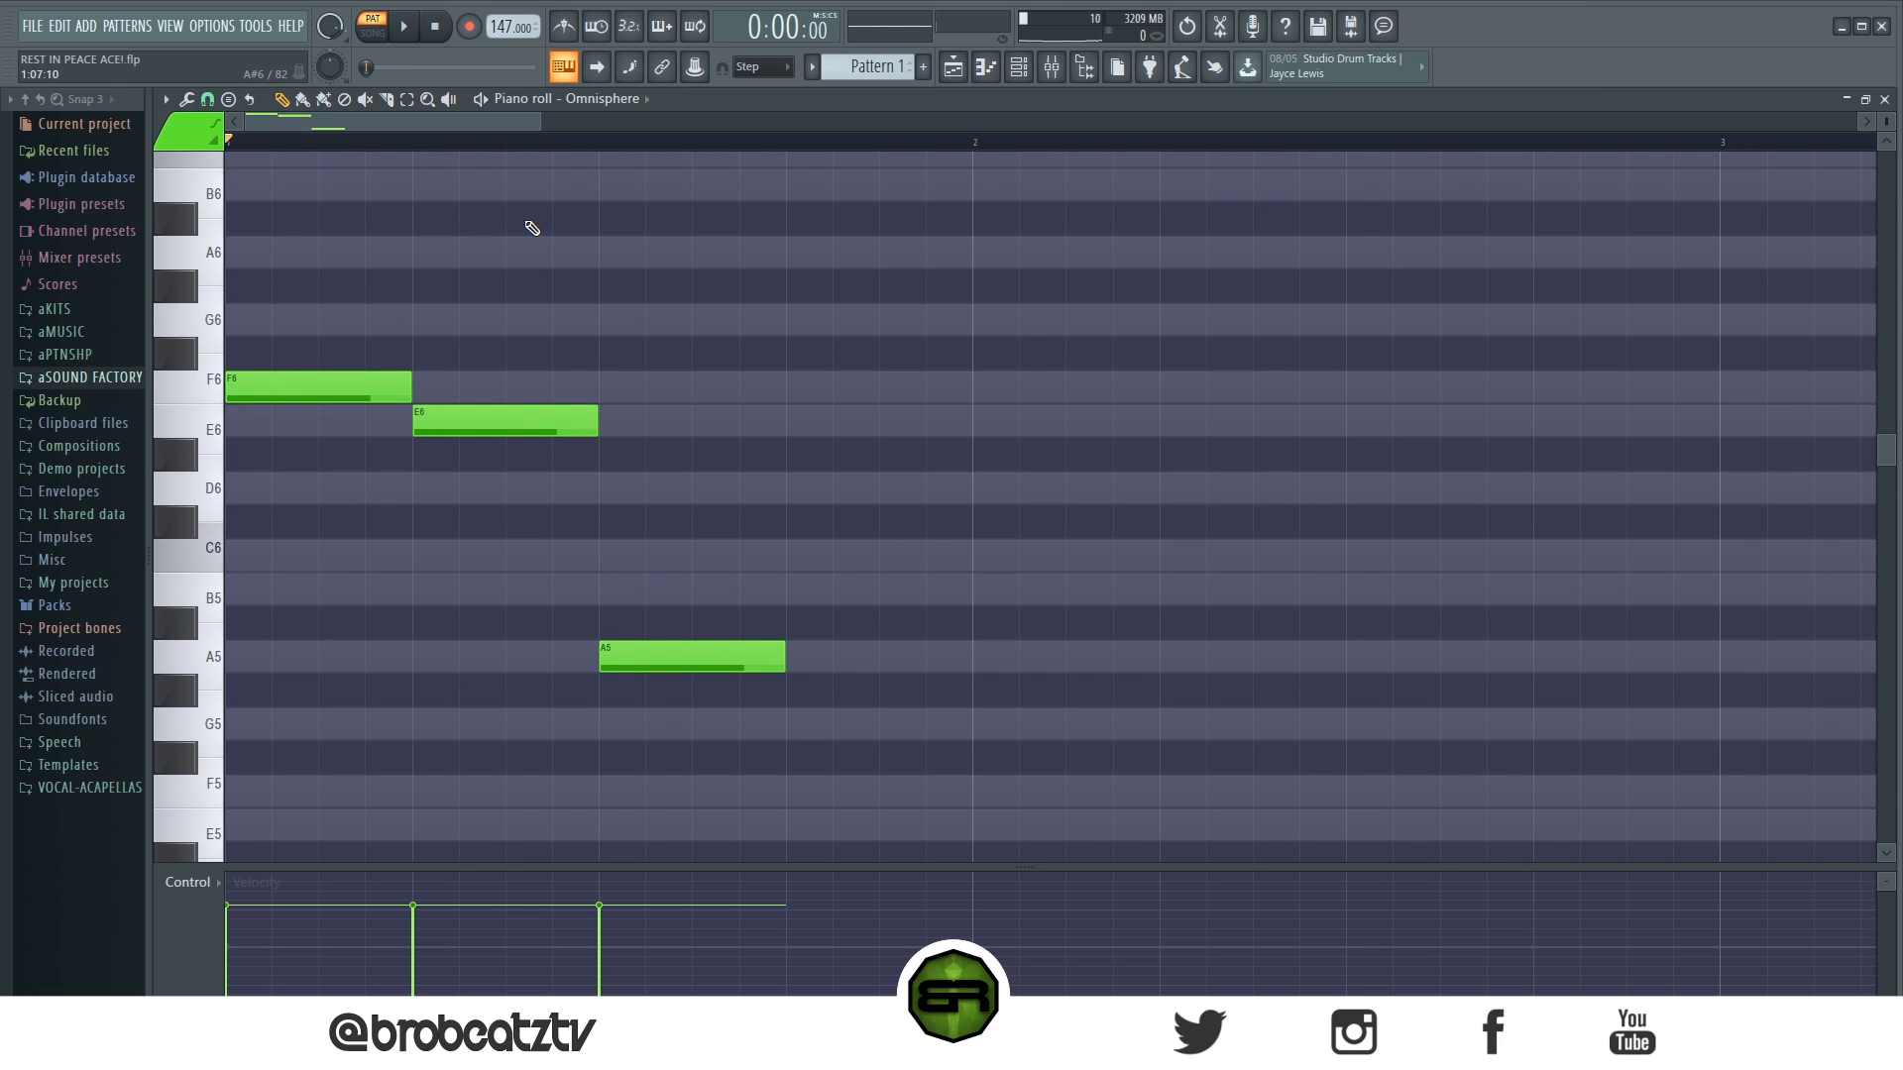
key("space")
key("space")
- Delete all the notes in the piano roll, including the chord tones stacked above the descending line
left_click_drag(255, 272, 1013, 879)
left_click_drag(302, 379, 285, 155)
right_click(704, 531)
right_click(684, 429)
right_click(555, 294)
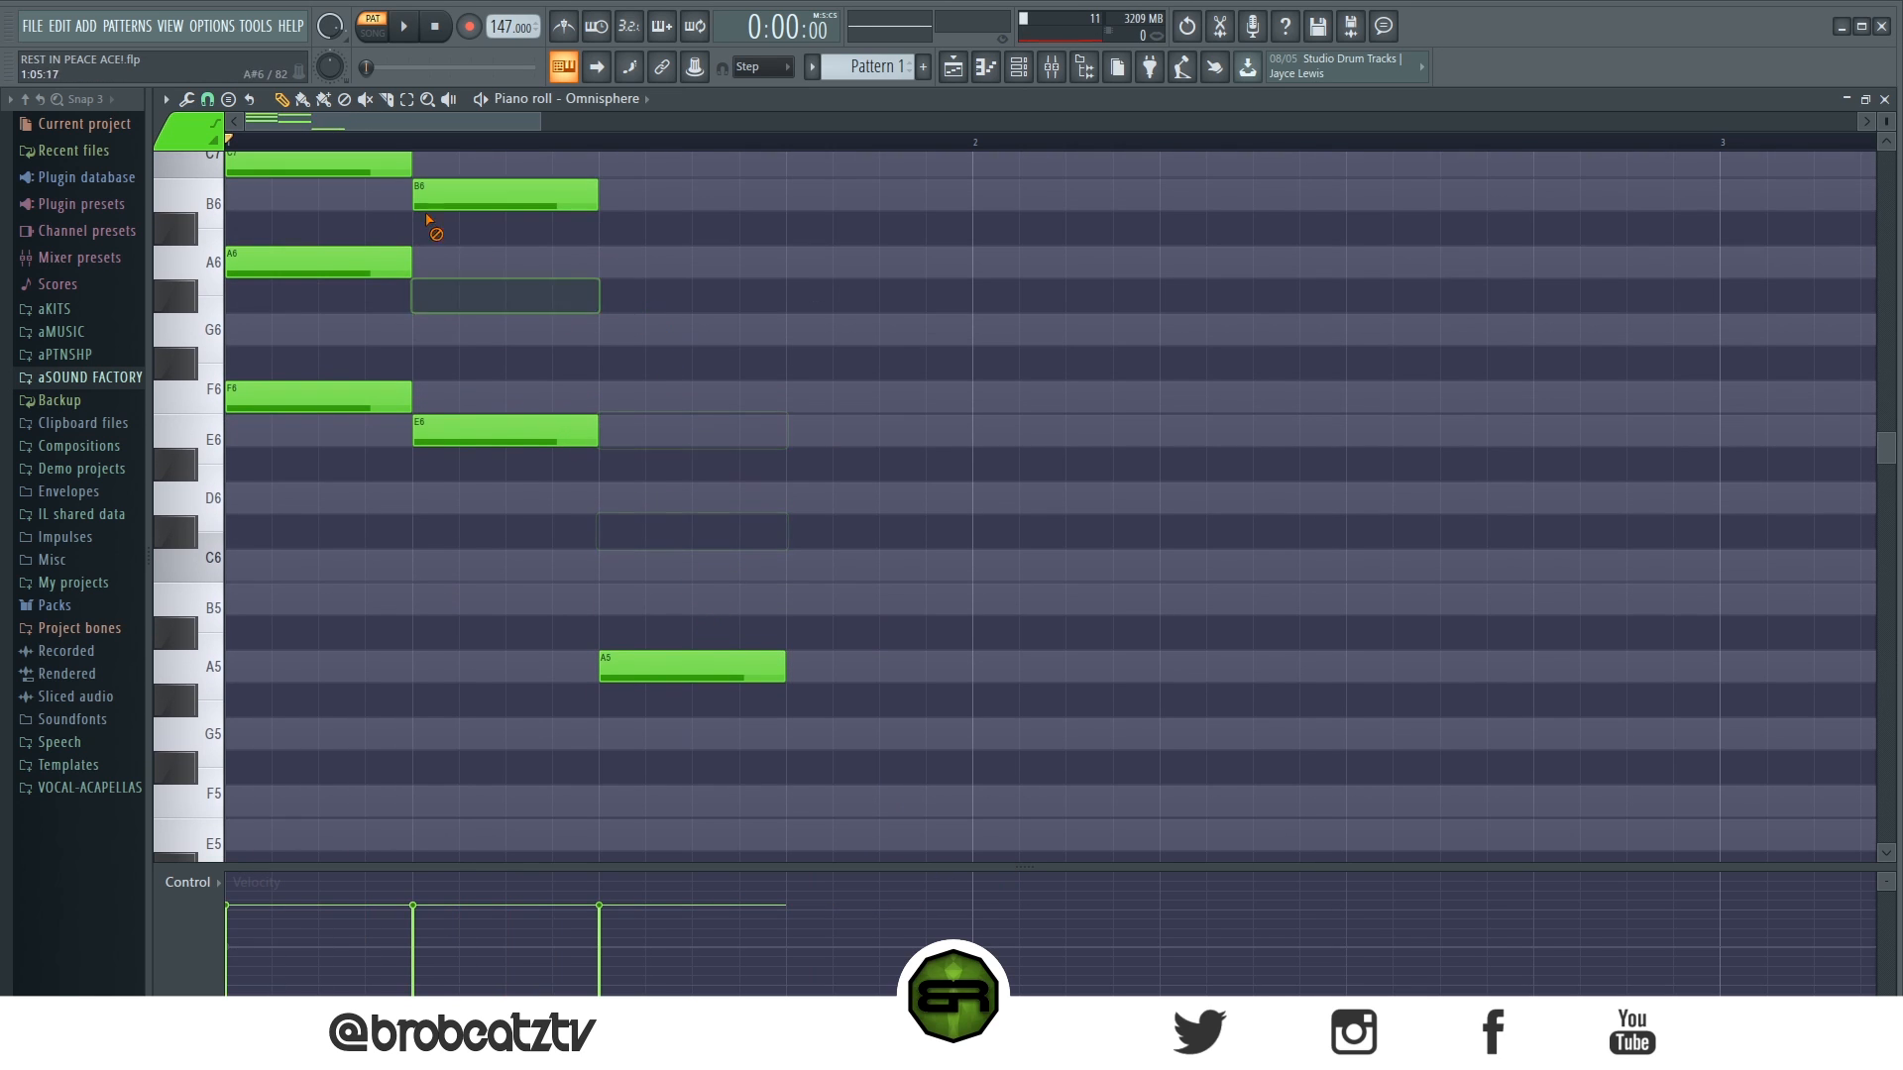
right_click(466, 198)
right_click(357, 261)
right_click(317, 163)
right_click(461, 431)
right_click(617, 736)
scroll(342, 382, "down", 2)
scroll(433, 531, "up", 2)
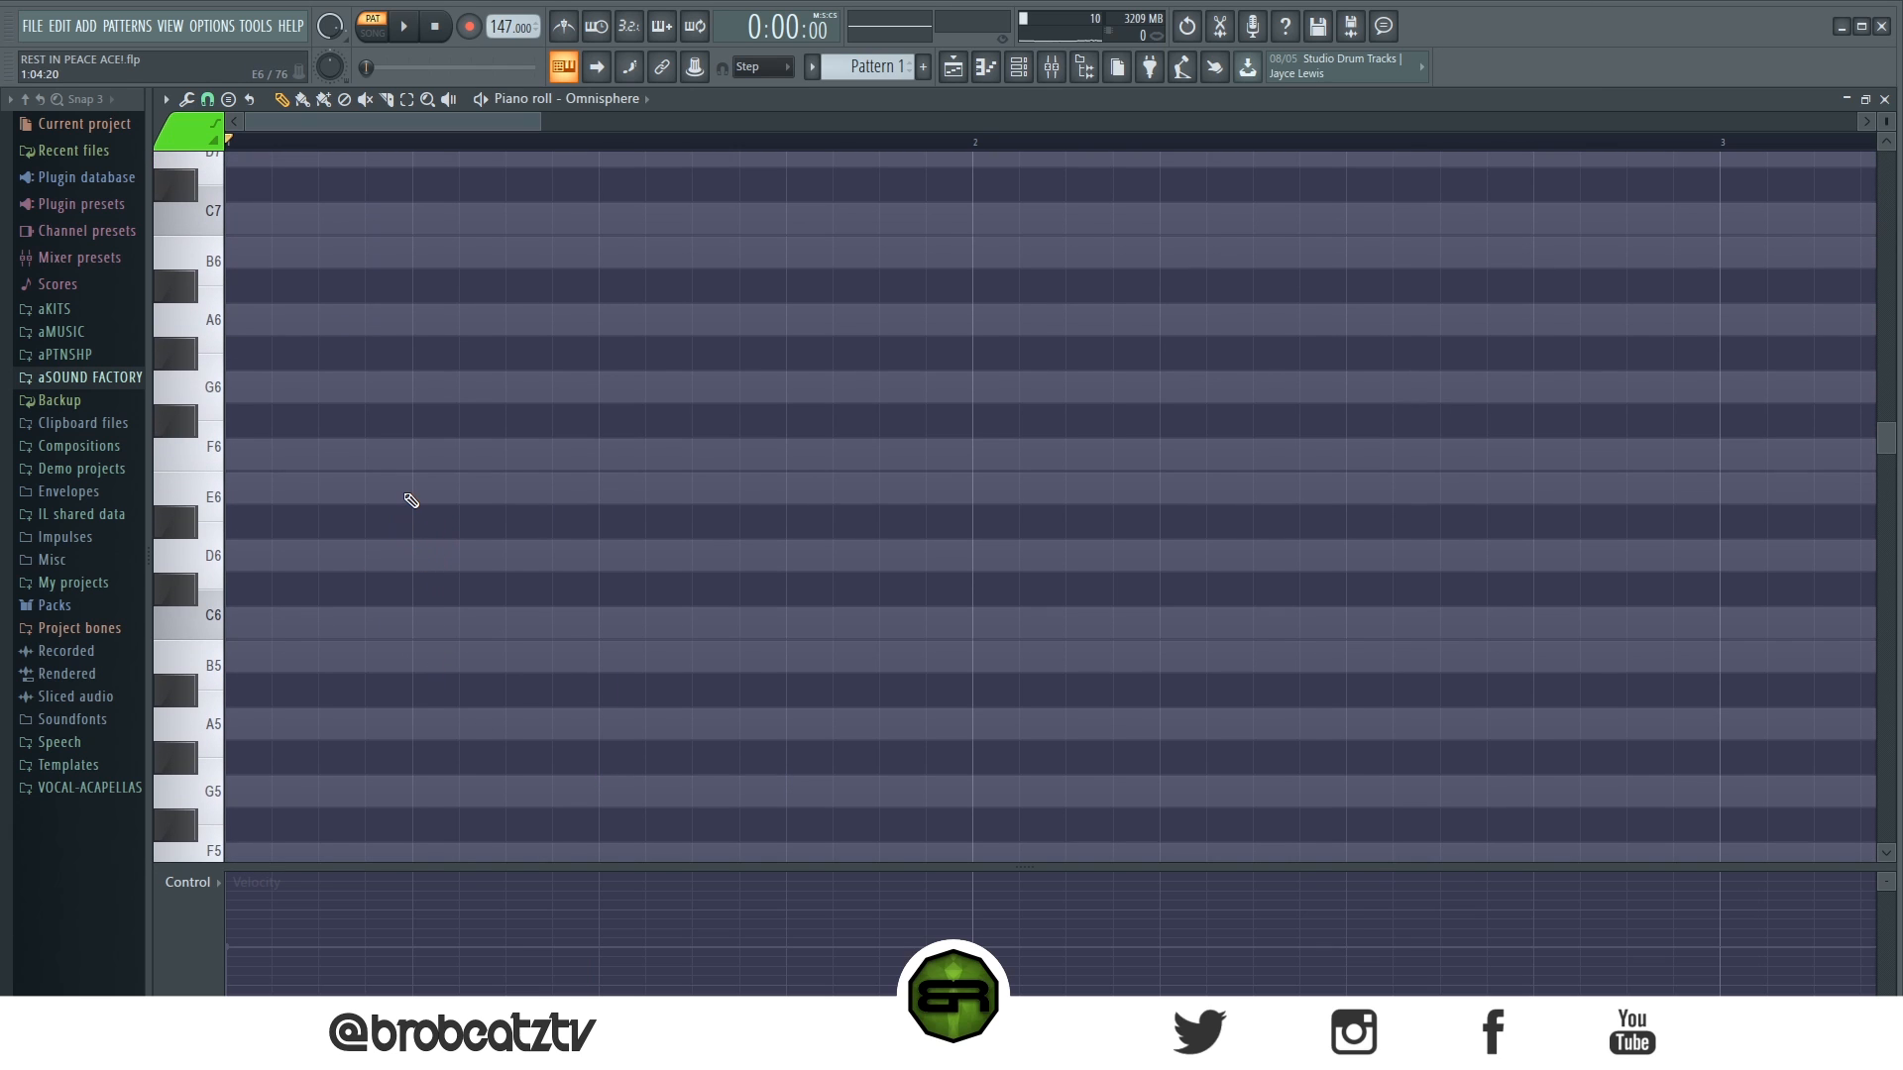
- Build a one-beat chord of A6, C7, E7 and F7 at the start of bar 1 and play it
scroll(353, 531, "up", 2)
left_click(270, 530)
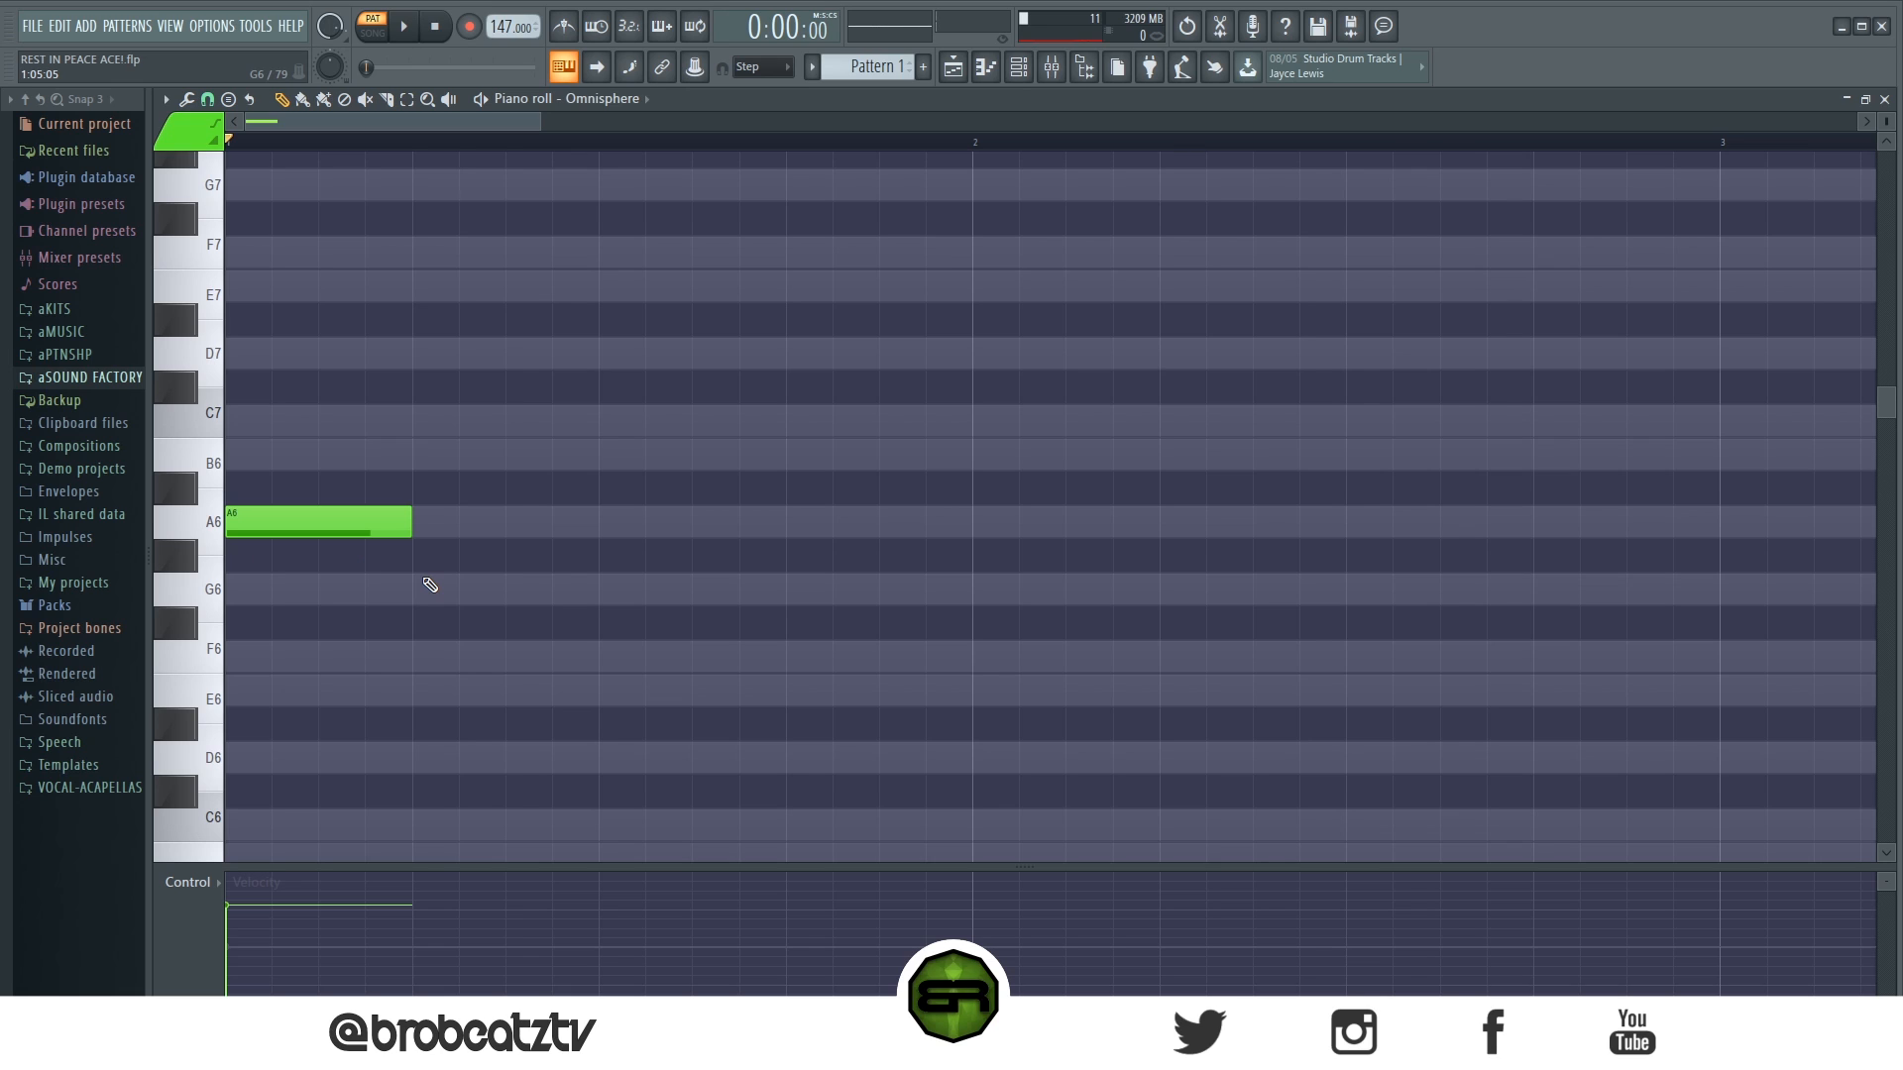
left_click(340, 420)
left_click(263, 290)
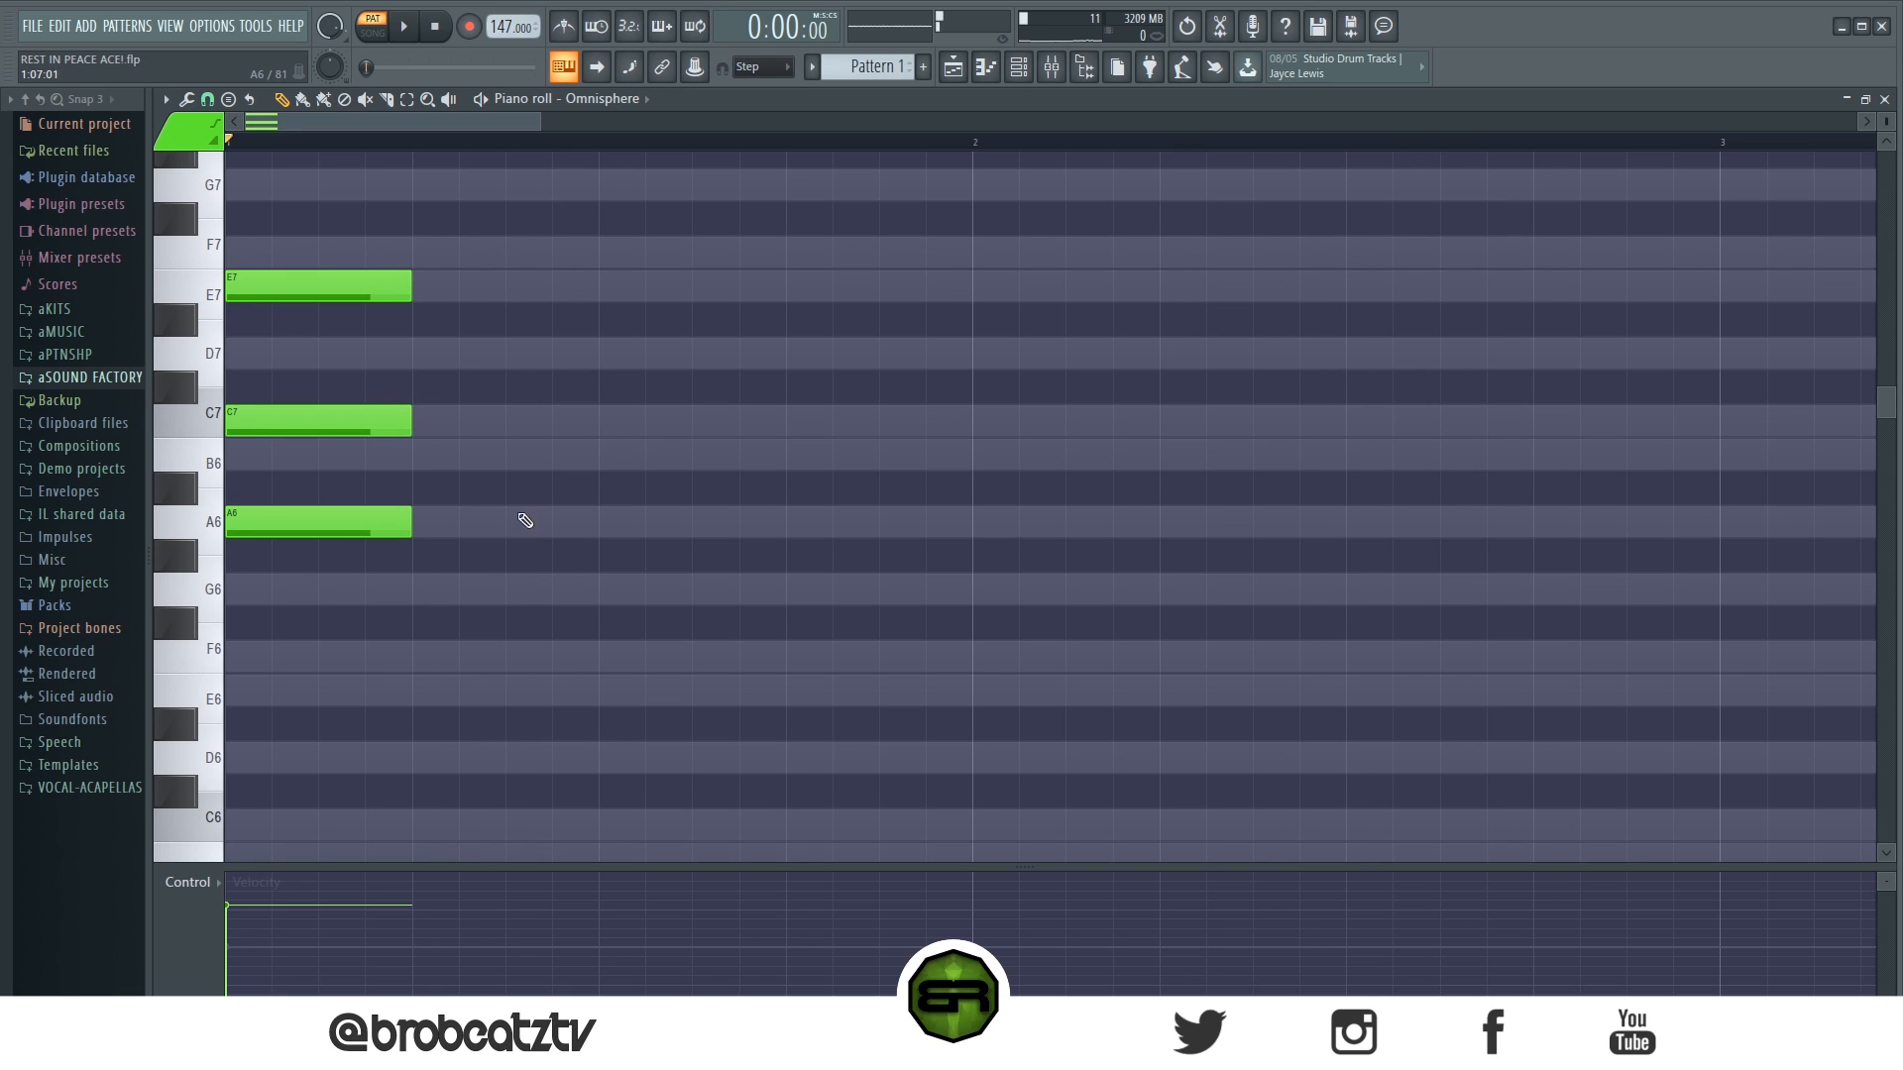
scroll(495, 547, "up", 1)
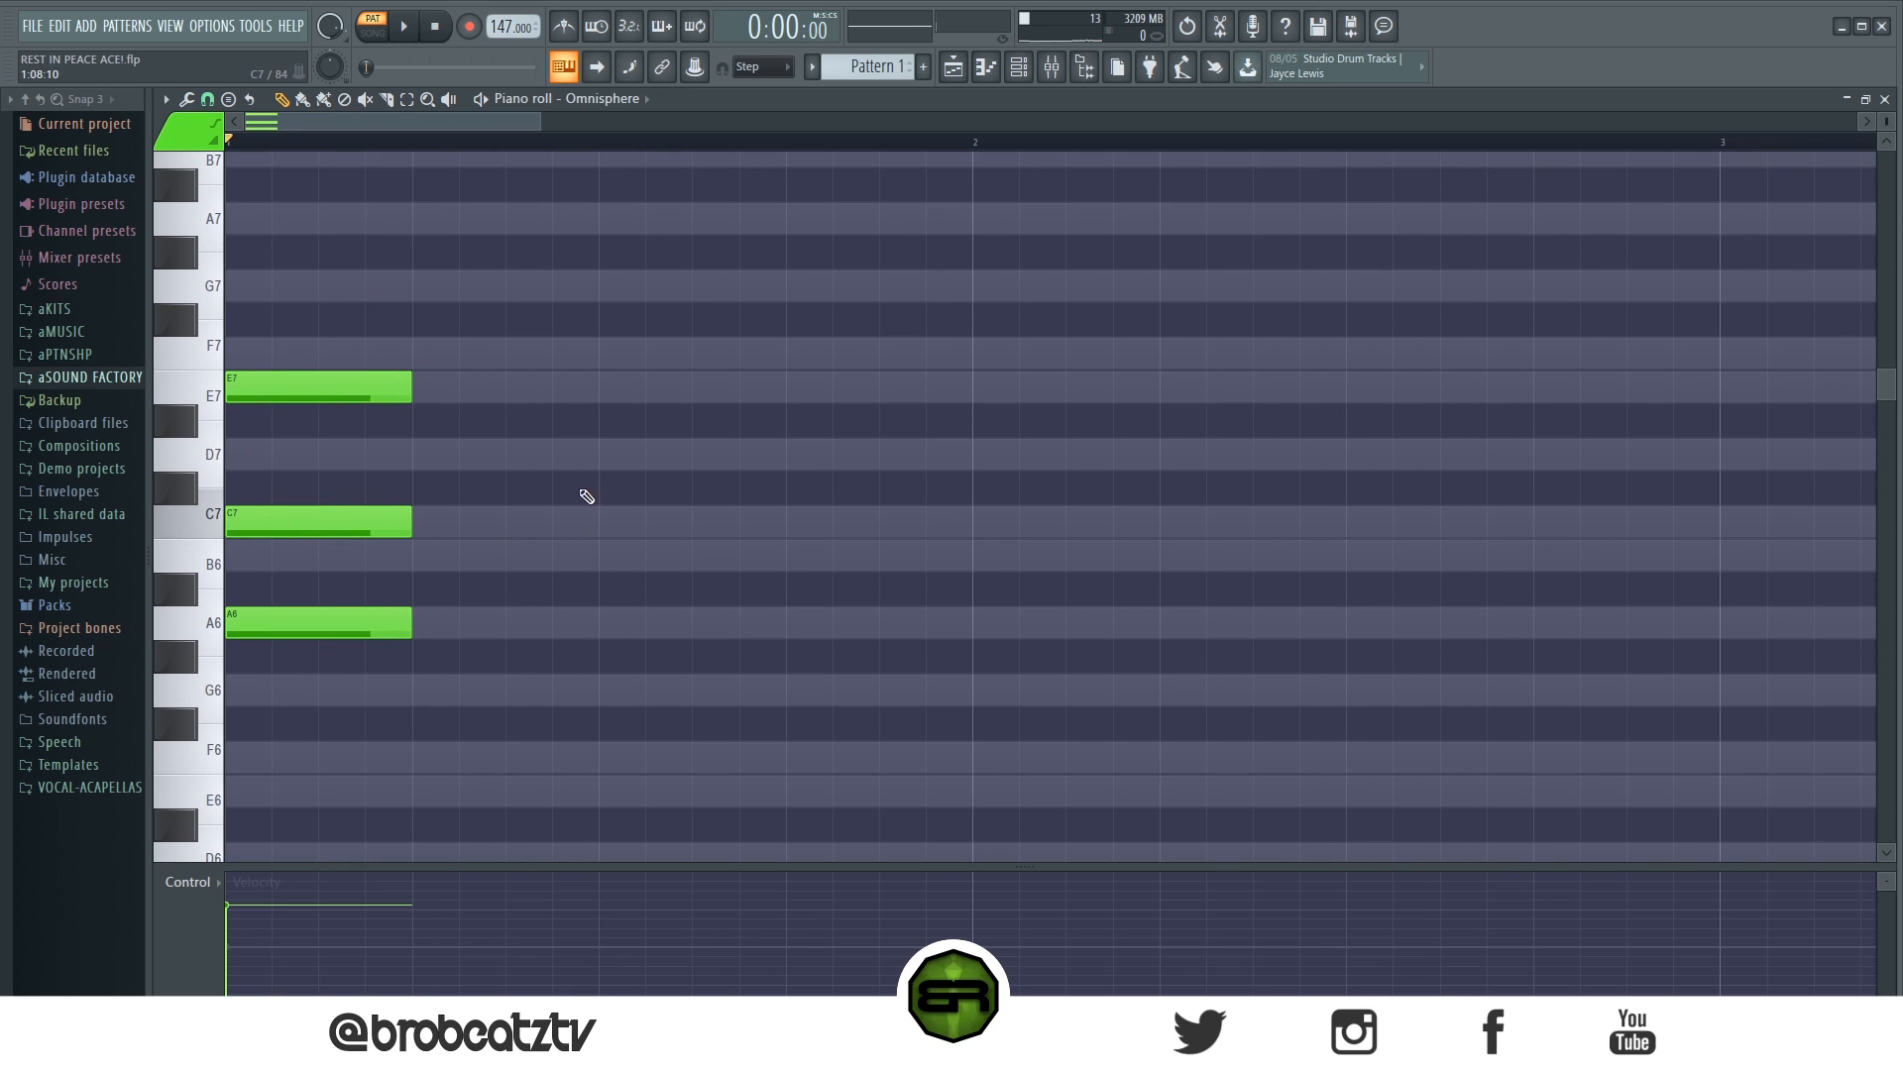
left_click(239, 357)
left_click_drag(347, 311, 310, 679)
key("space")
key("space")
key("ctrl+d")
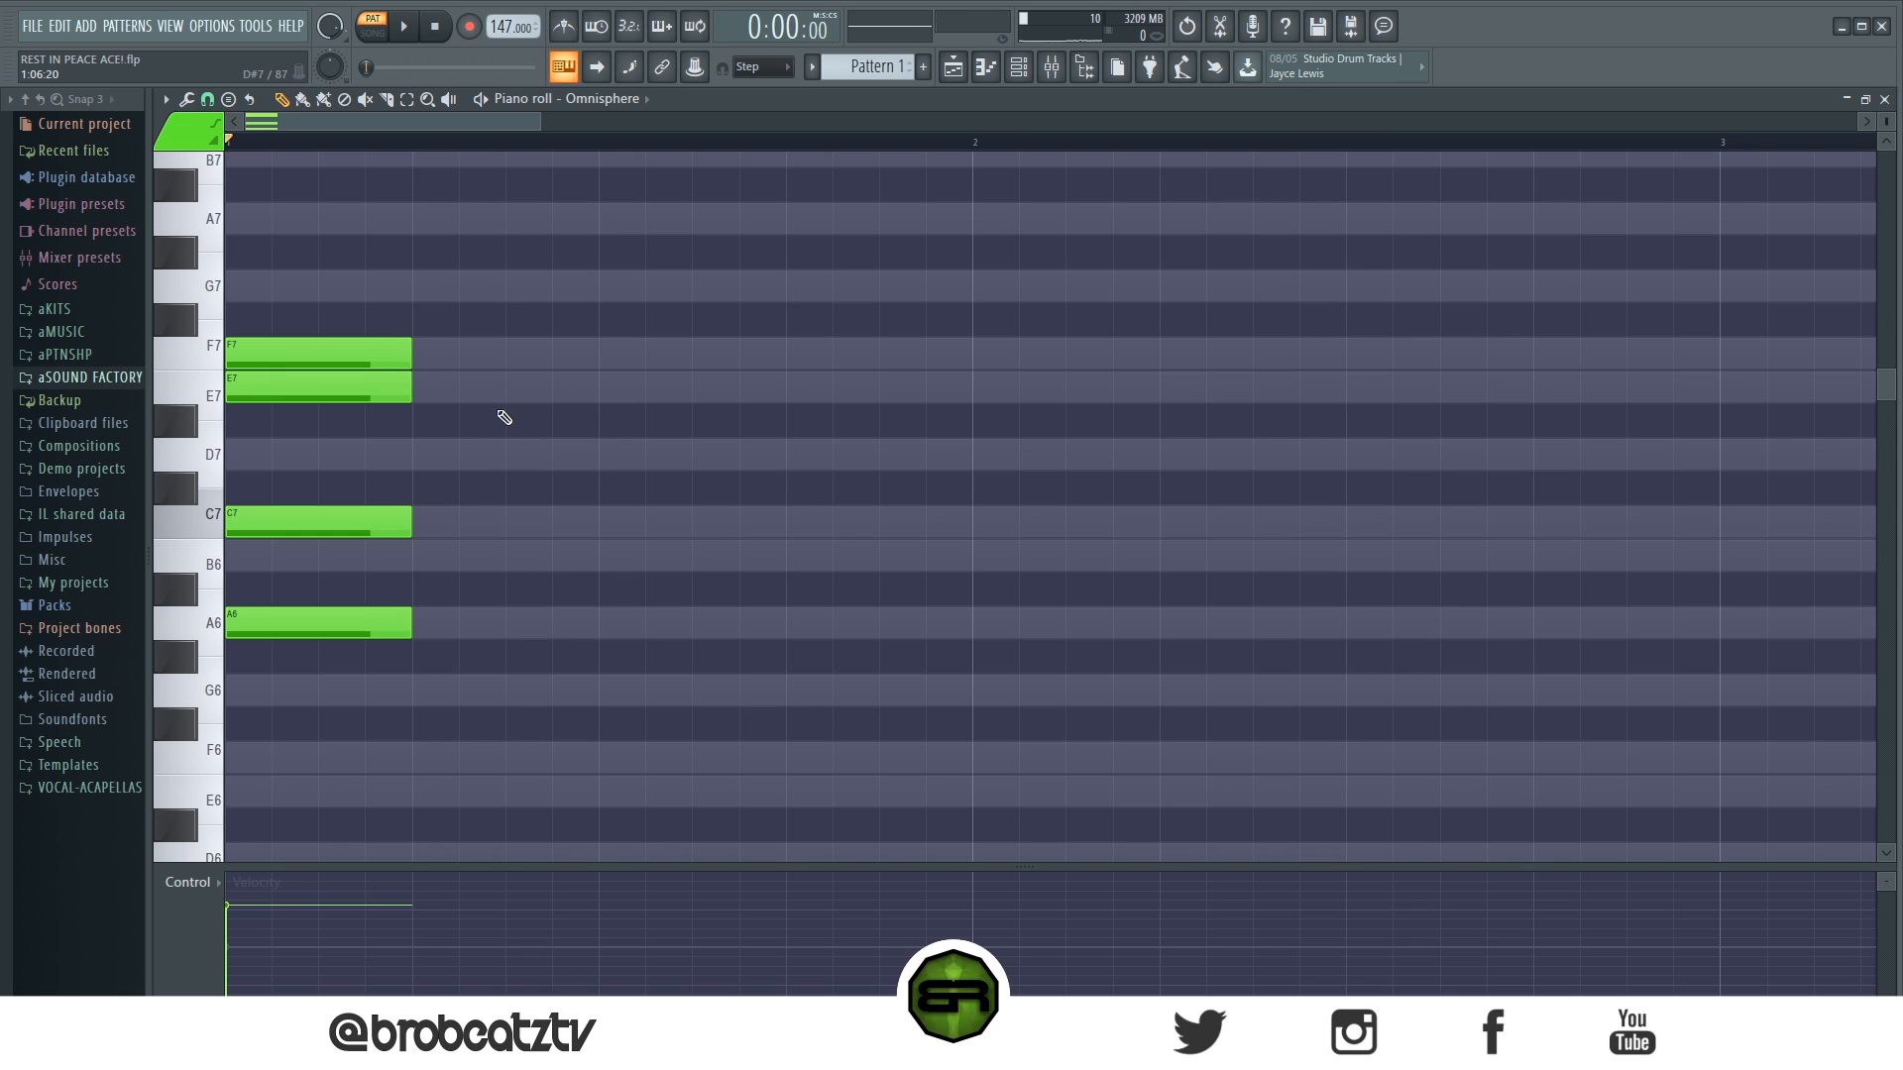
- Move the chord's F7 note down two octaves to F5
left_click(332, 357)
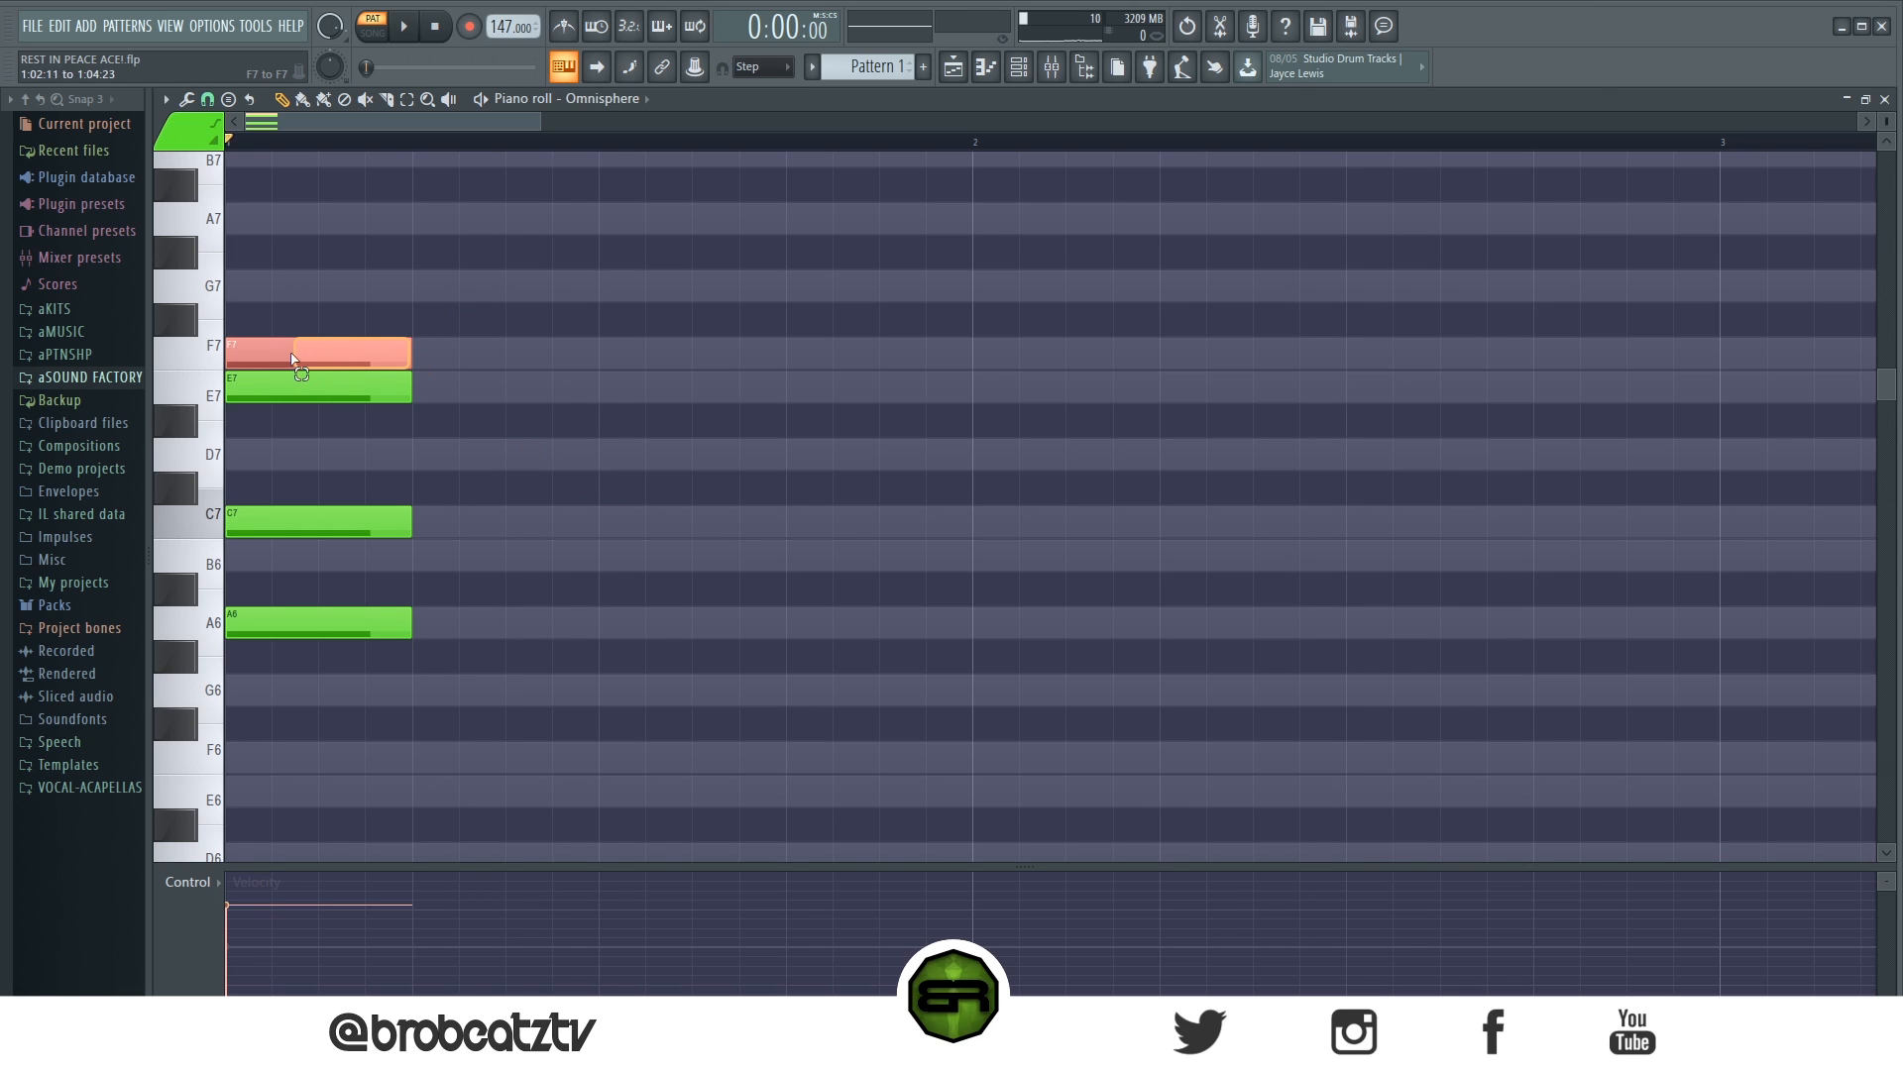
left_click_drag(420, 325, 294, 333)
left_click_drag(424, 310, 356, 347)
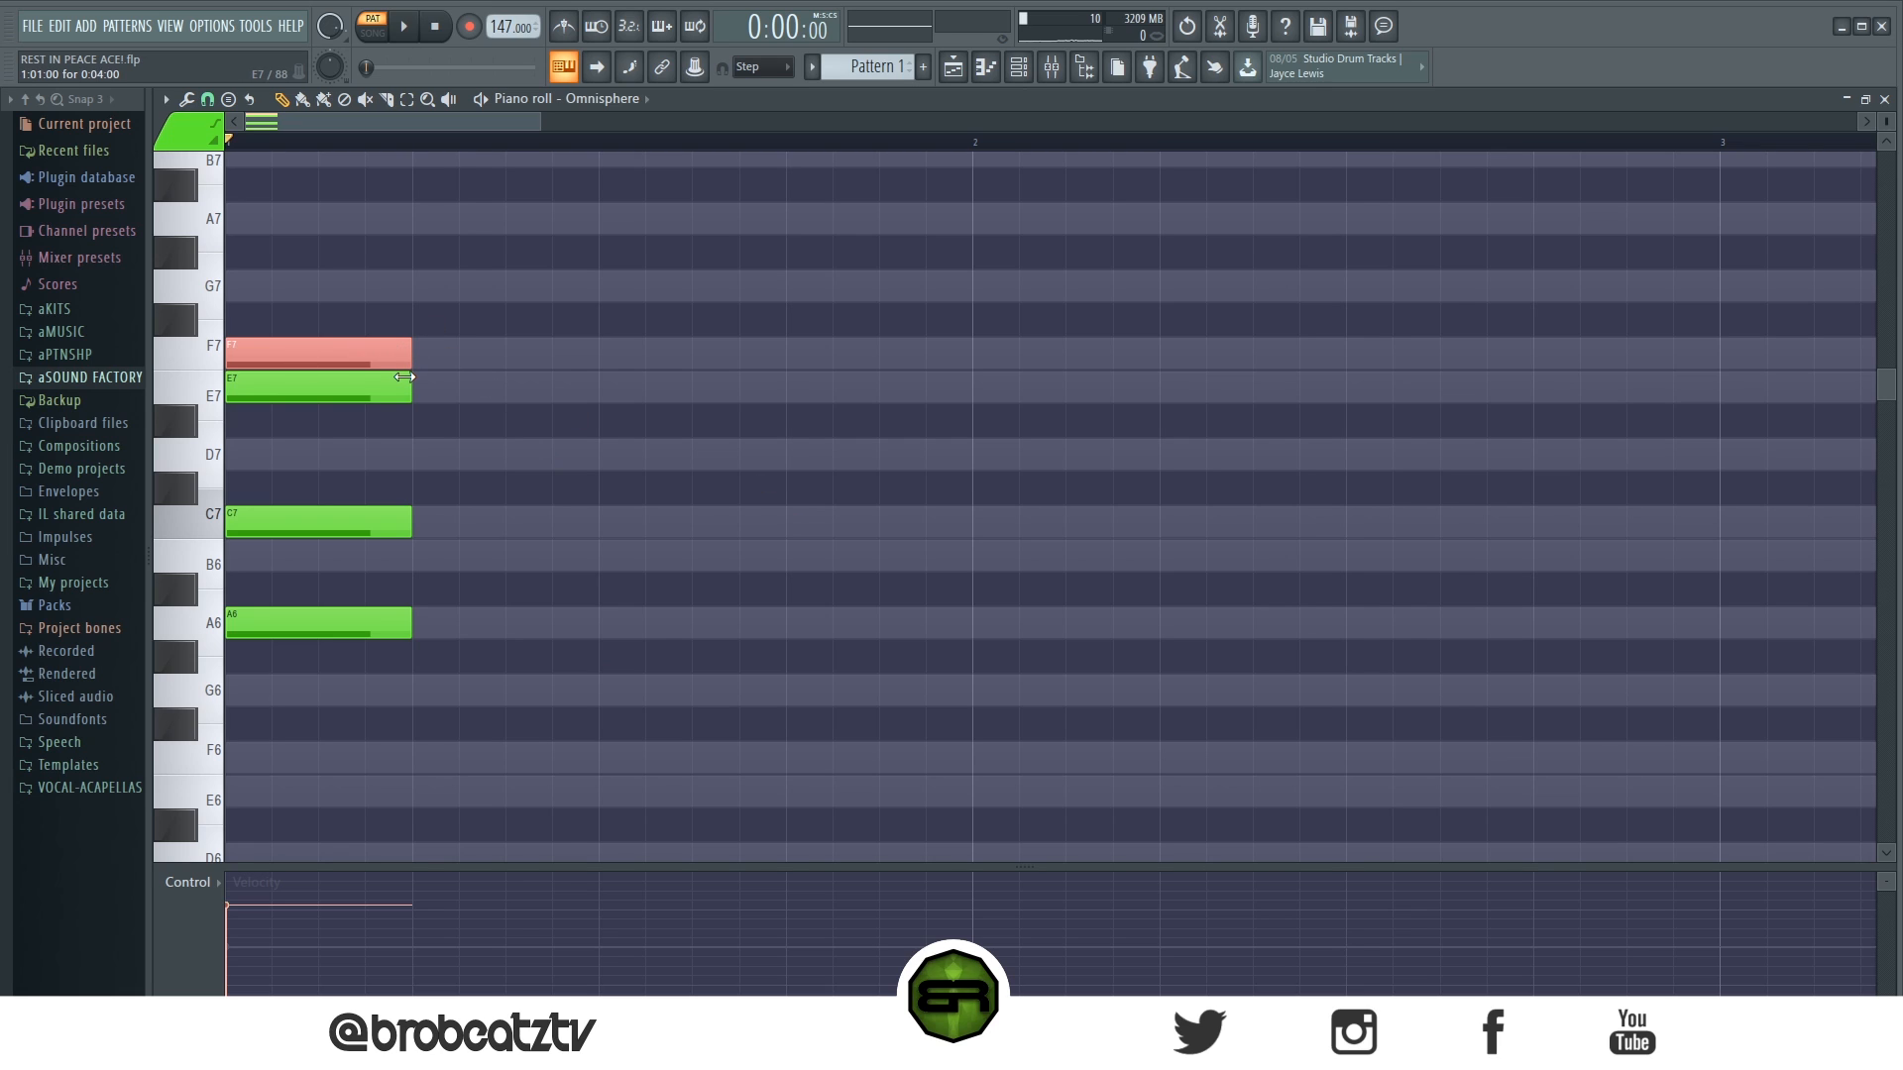
key("ctrl+Down")
key("Delete")
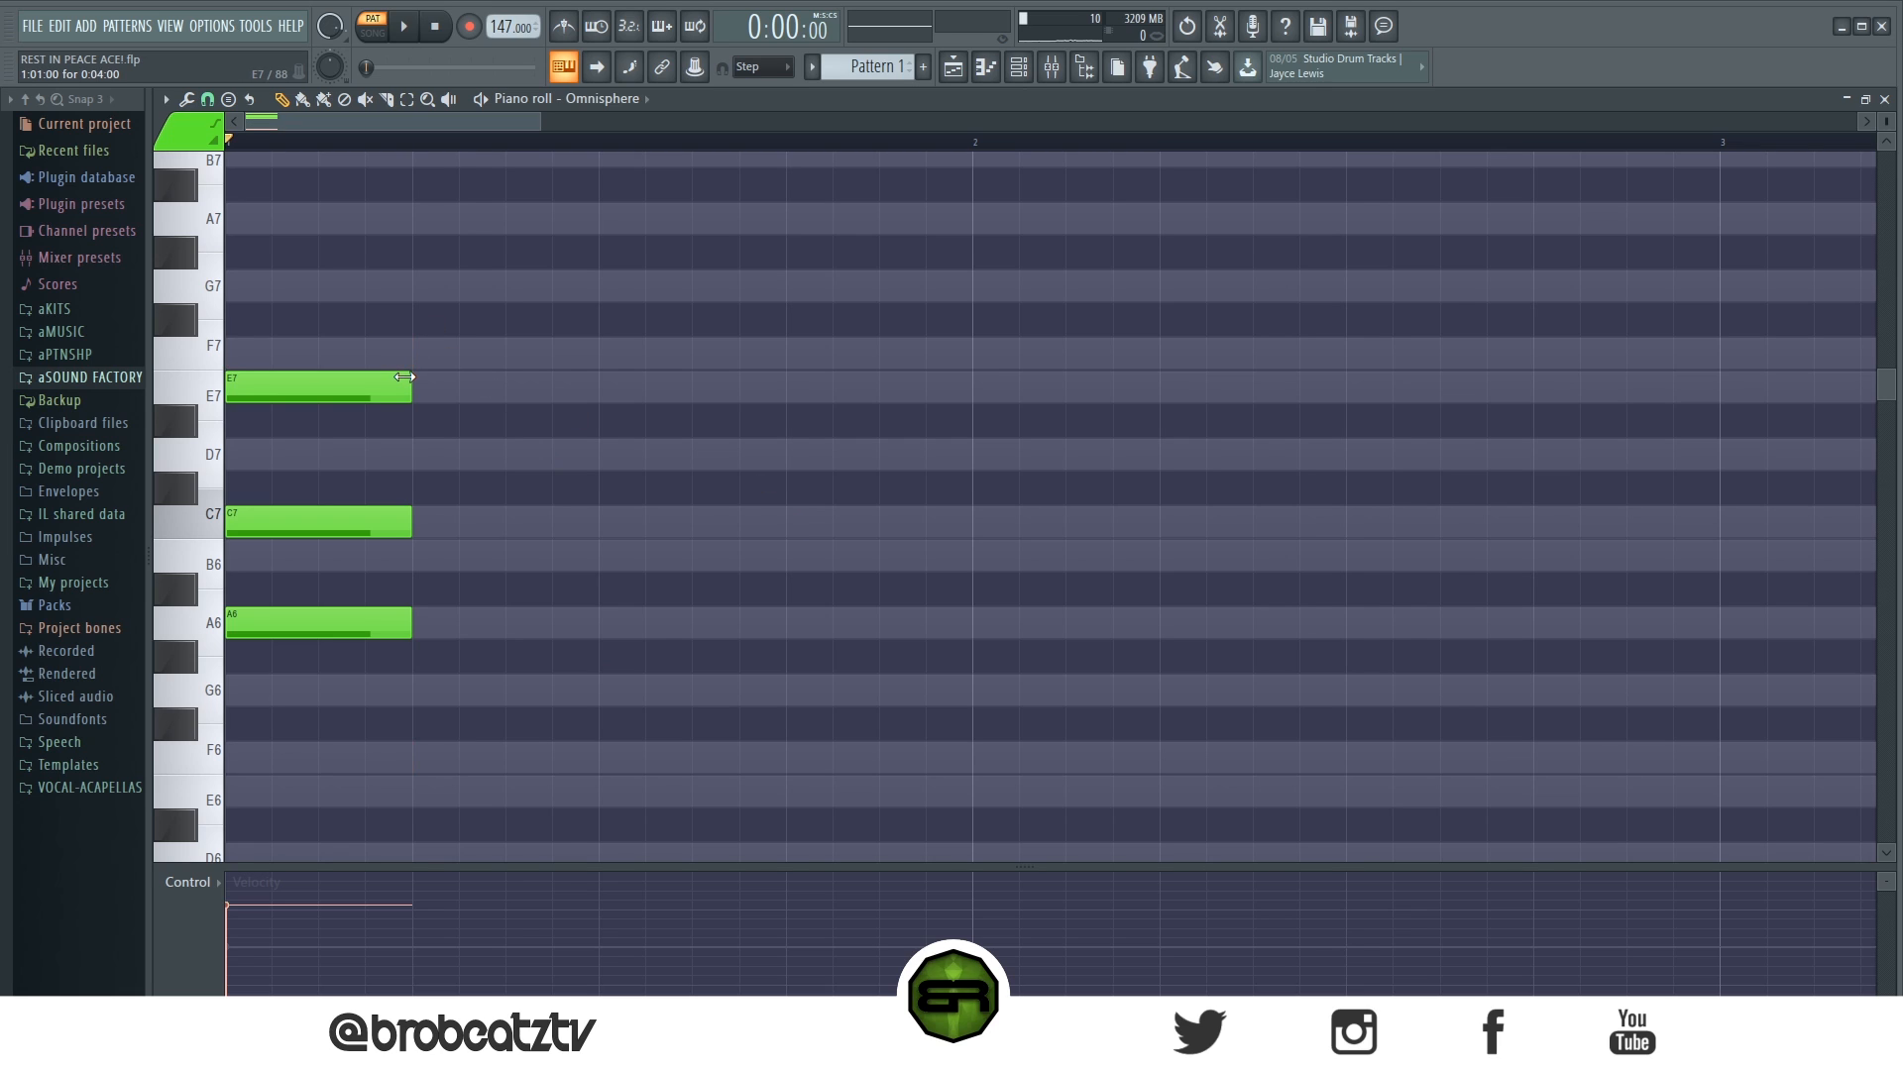
scroll(461, 404, "down", 3)
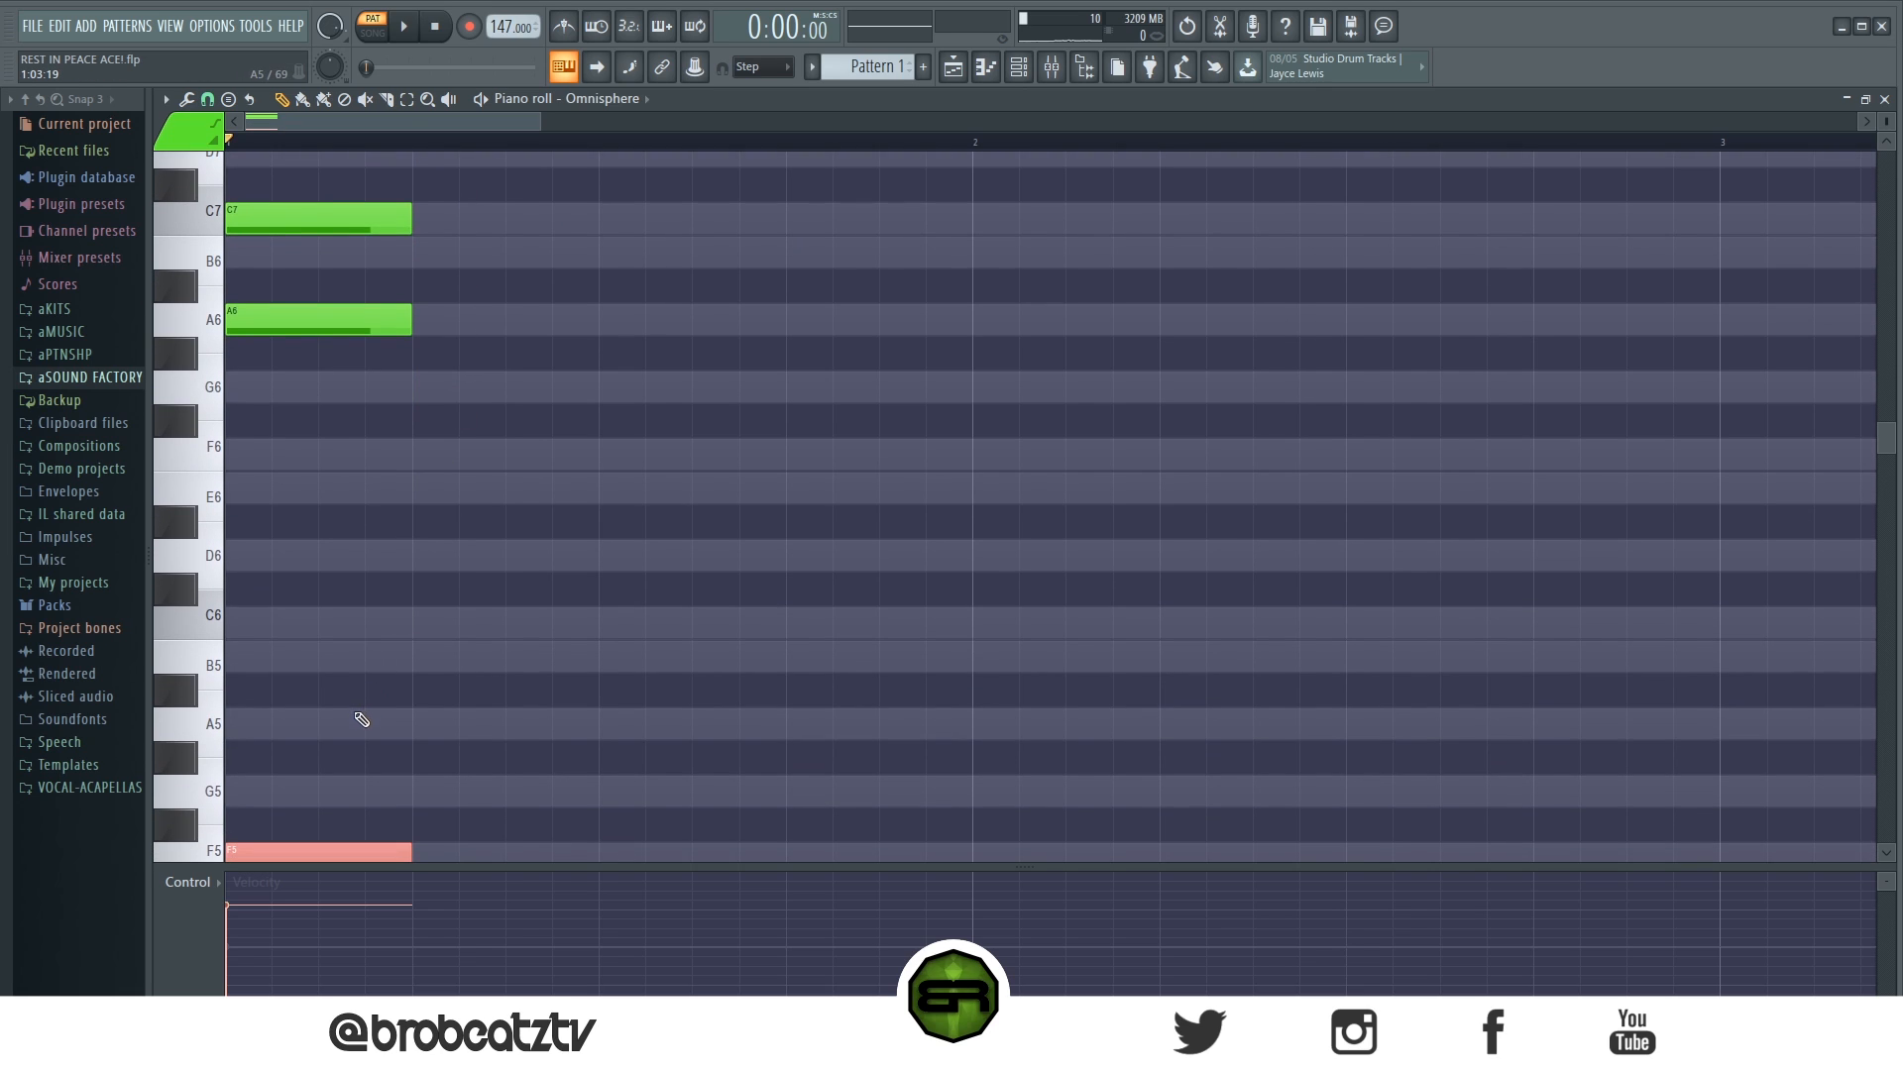
- Lower the chord's E7 and C7 notes one octave to E6 and C6, and play the new voicing
scroll(361, 712, "up", 2)
left_click_drag(250, 238, 337, 411)
key("ctrl+Down")
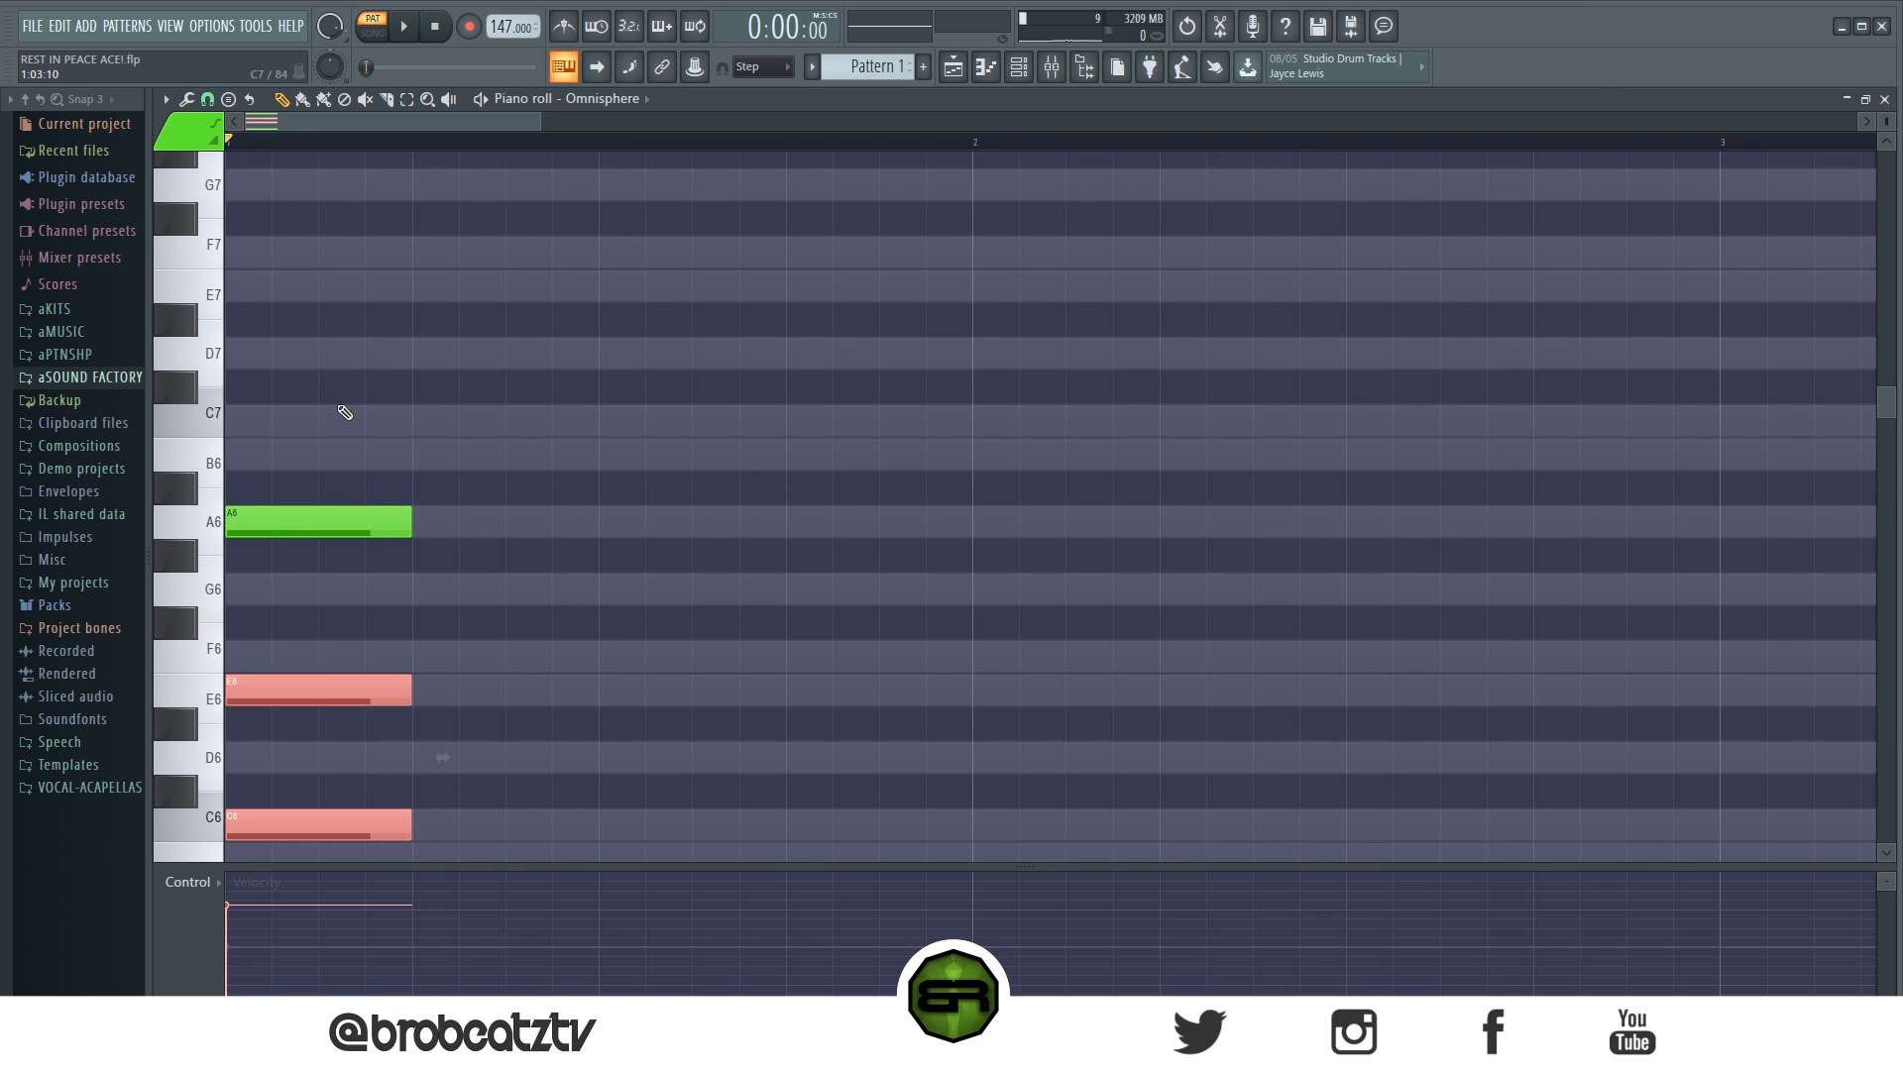
scroll(417, 441, "down", 3)
left_click(490, 470)
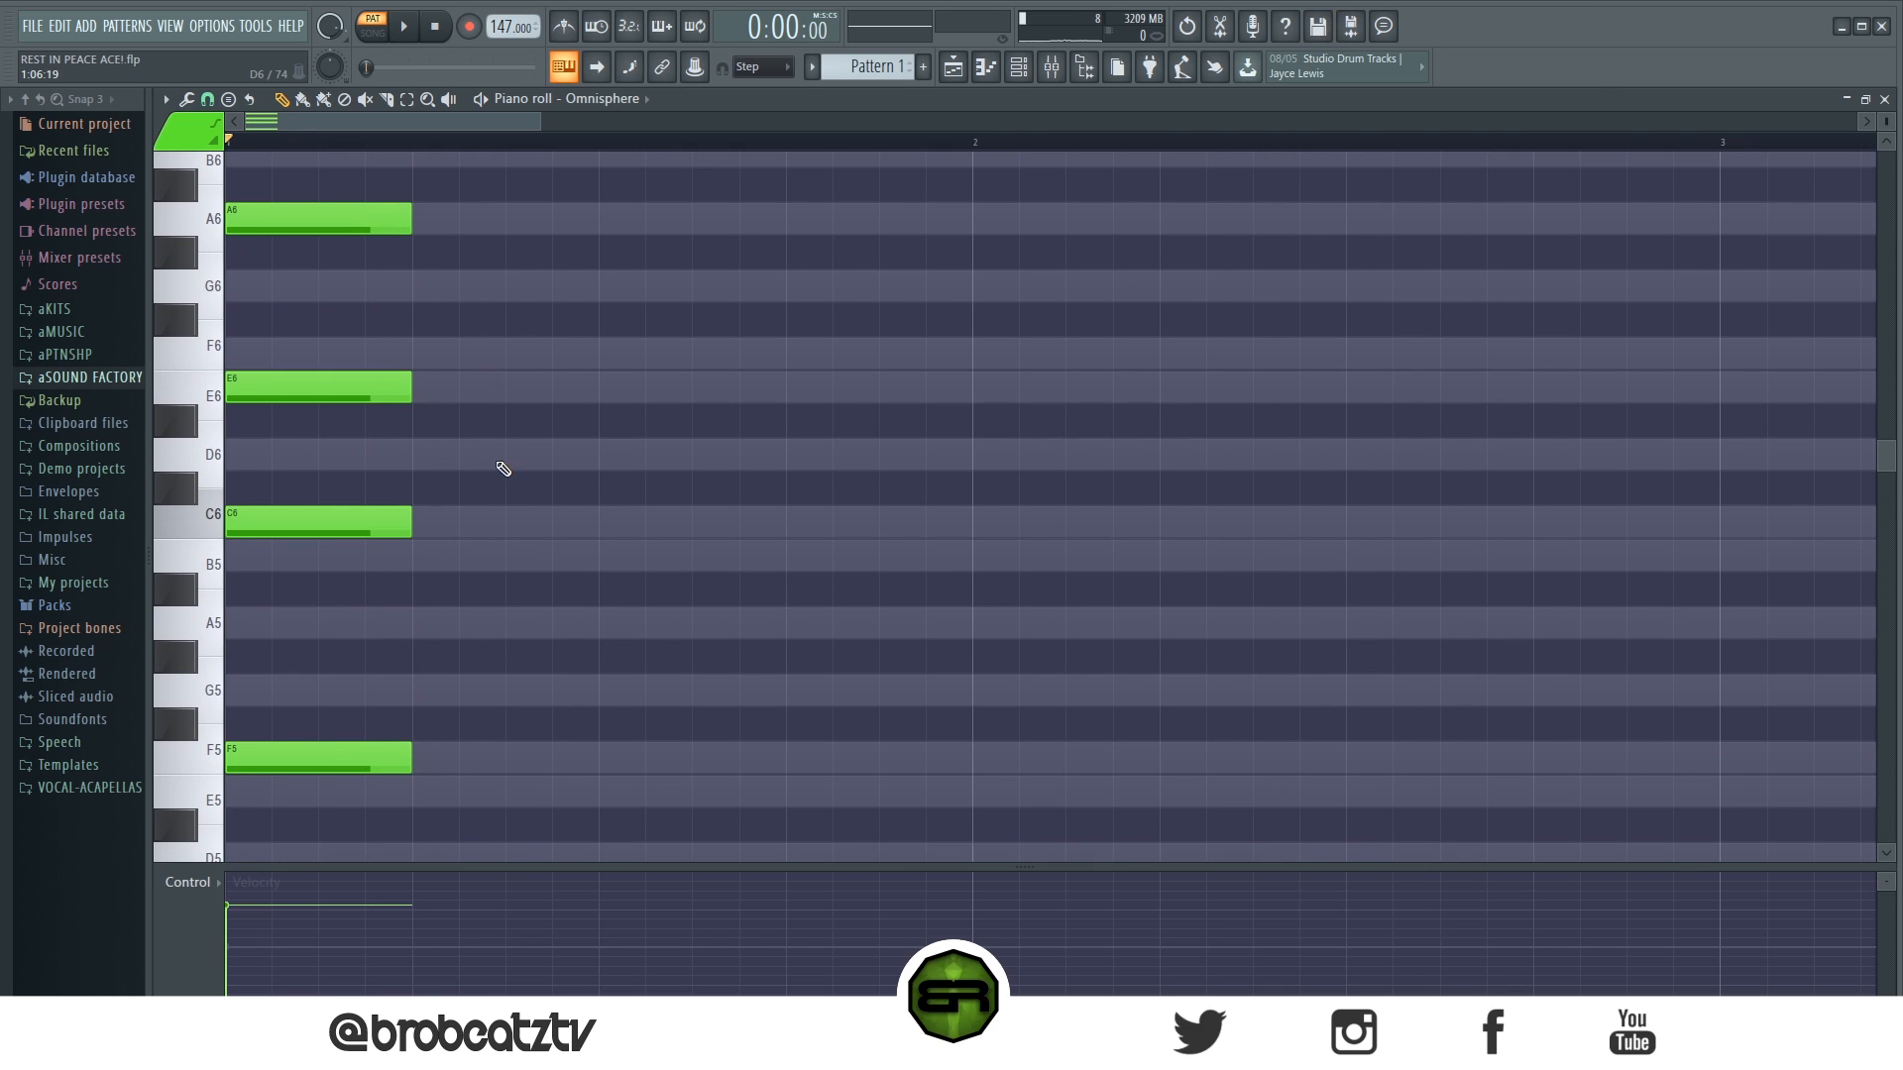
scroll(506, 446, "up", 1)
key("space")
key("space")
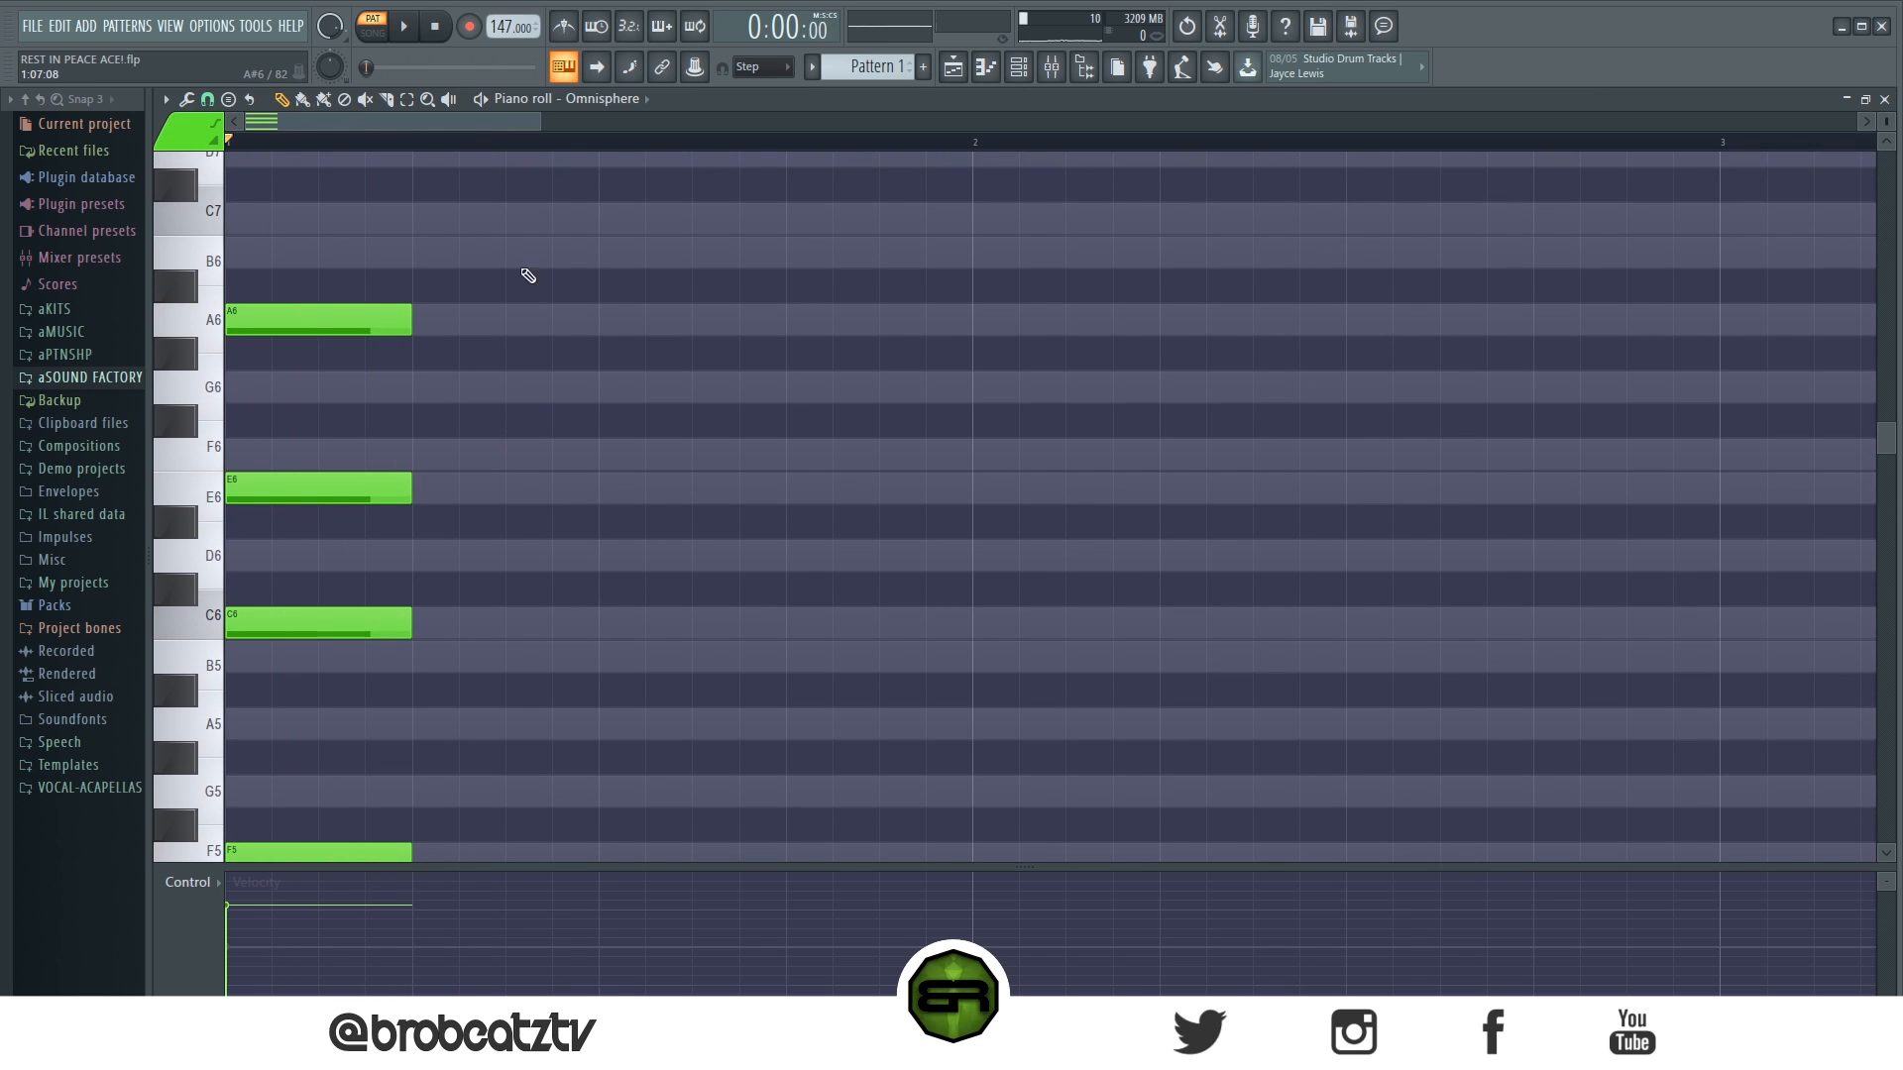
- Examine the C6 and E6 notes of the first chord by selecting their pitch rows
left_click_drag(540, 121, 674, 121)
scroll(547, 410, "down", 2)
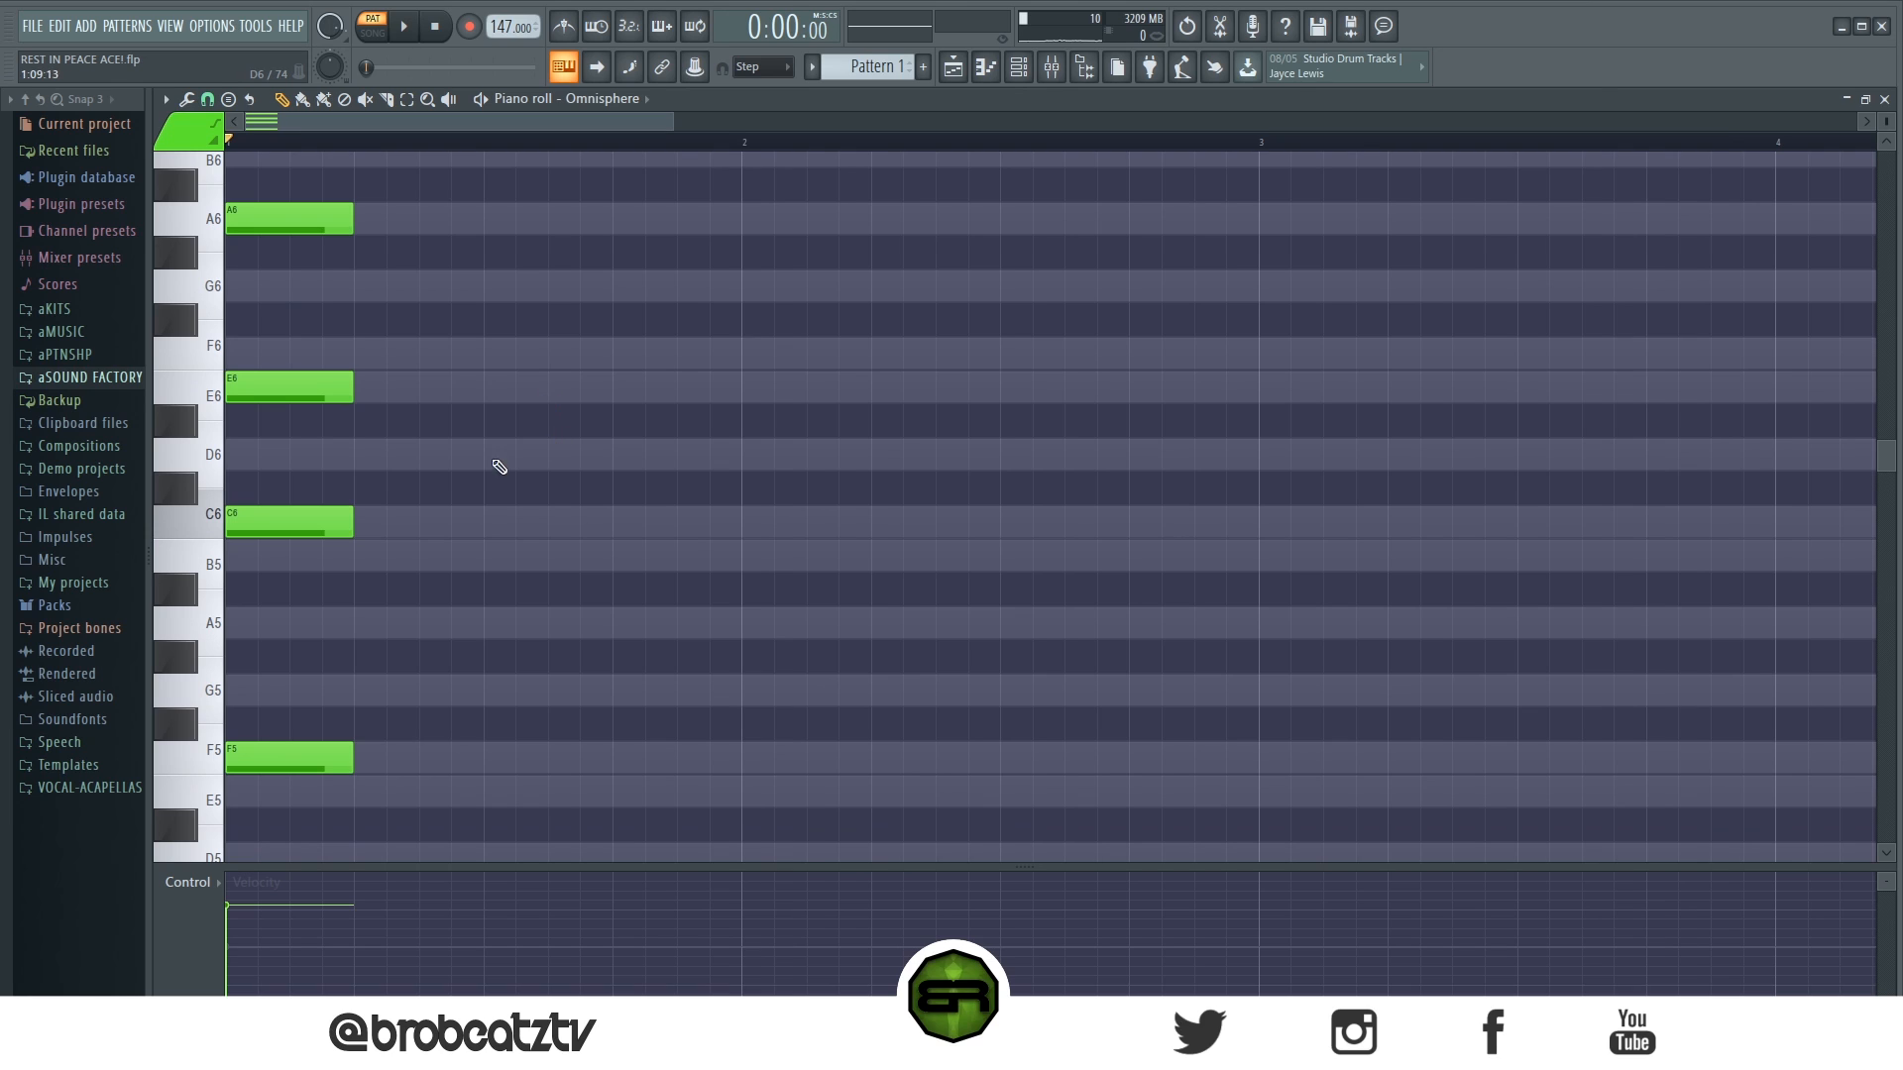
left_click_drag(197, 536, 203, 570)
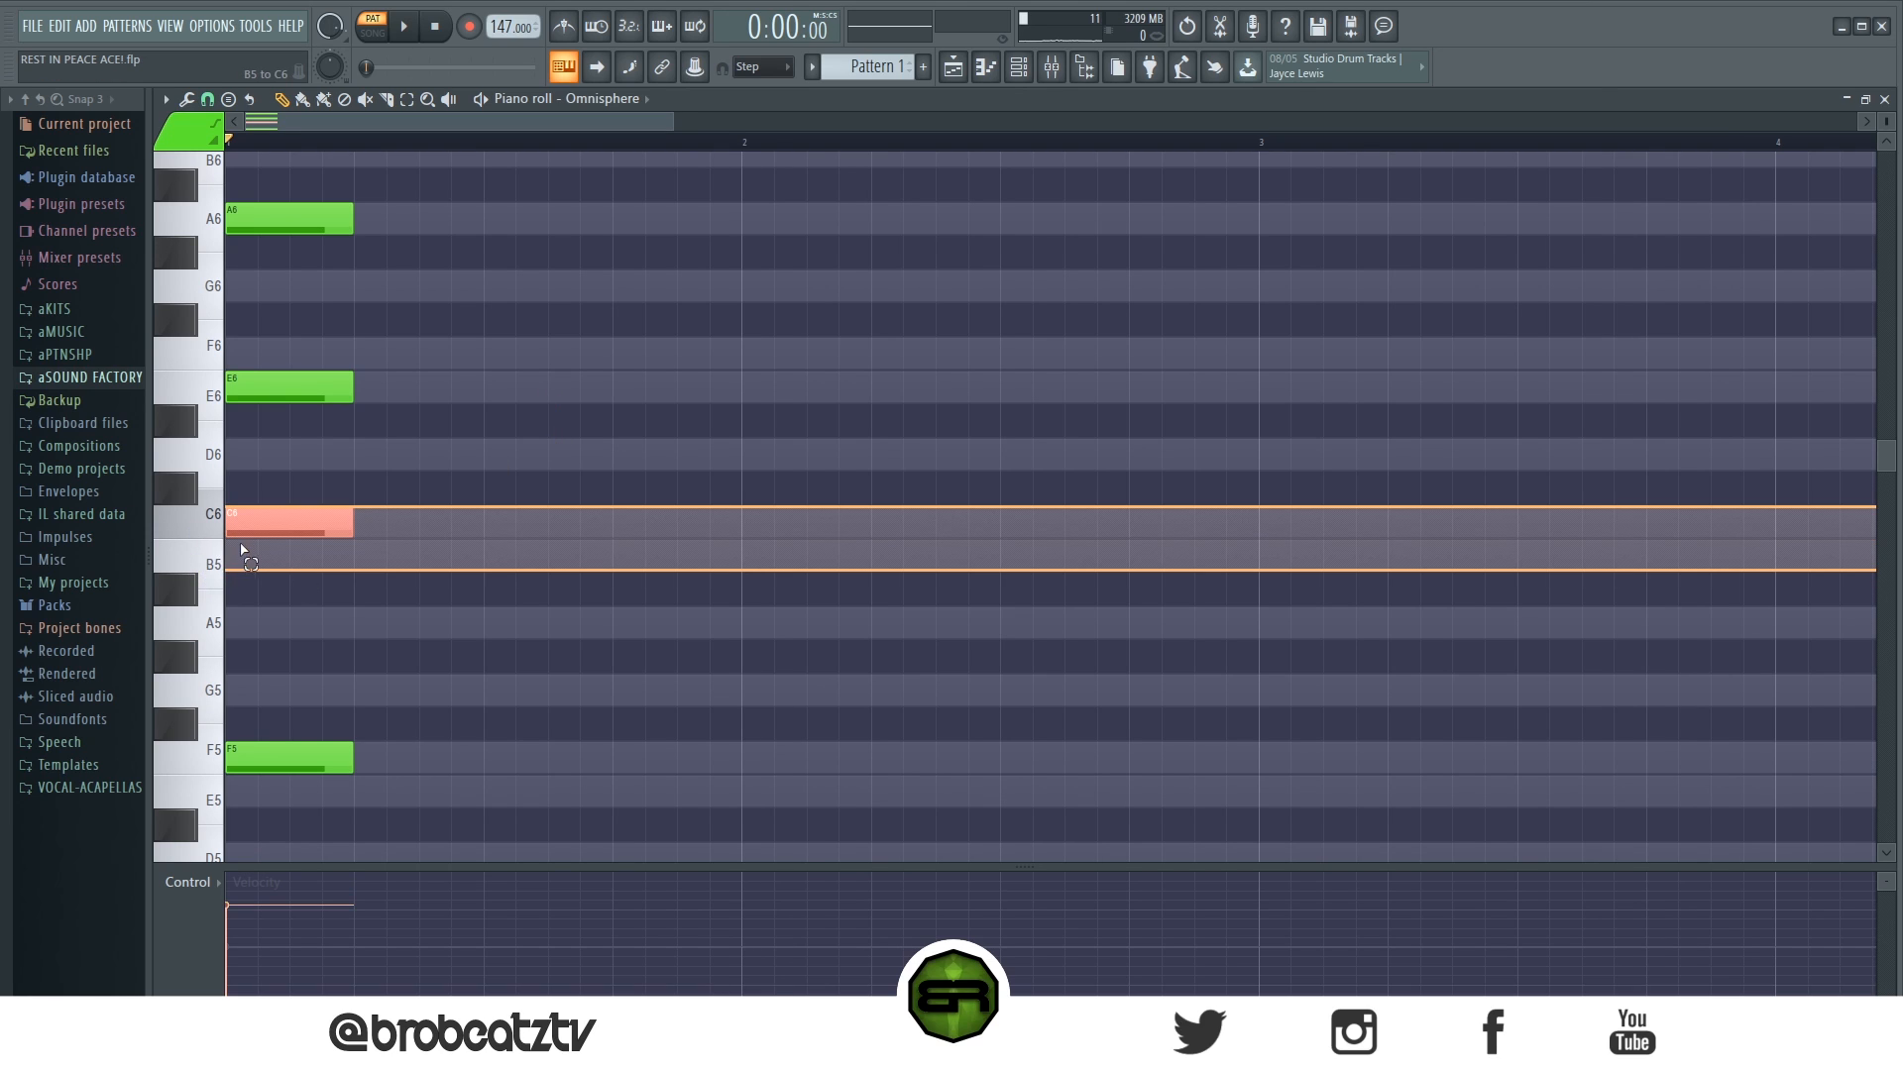
left_click_drag(214, 544, 216, 547)
left_click(601, 537, "ctrl")
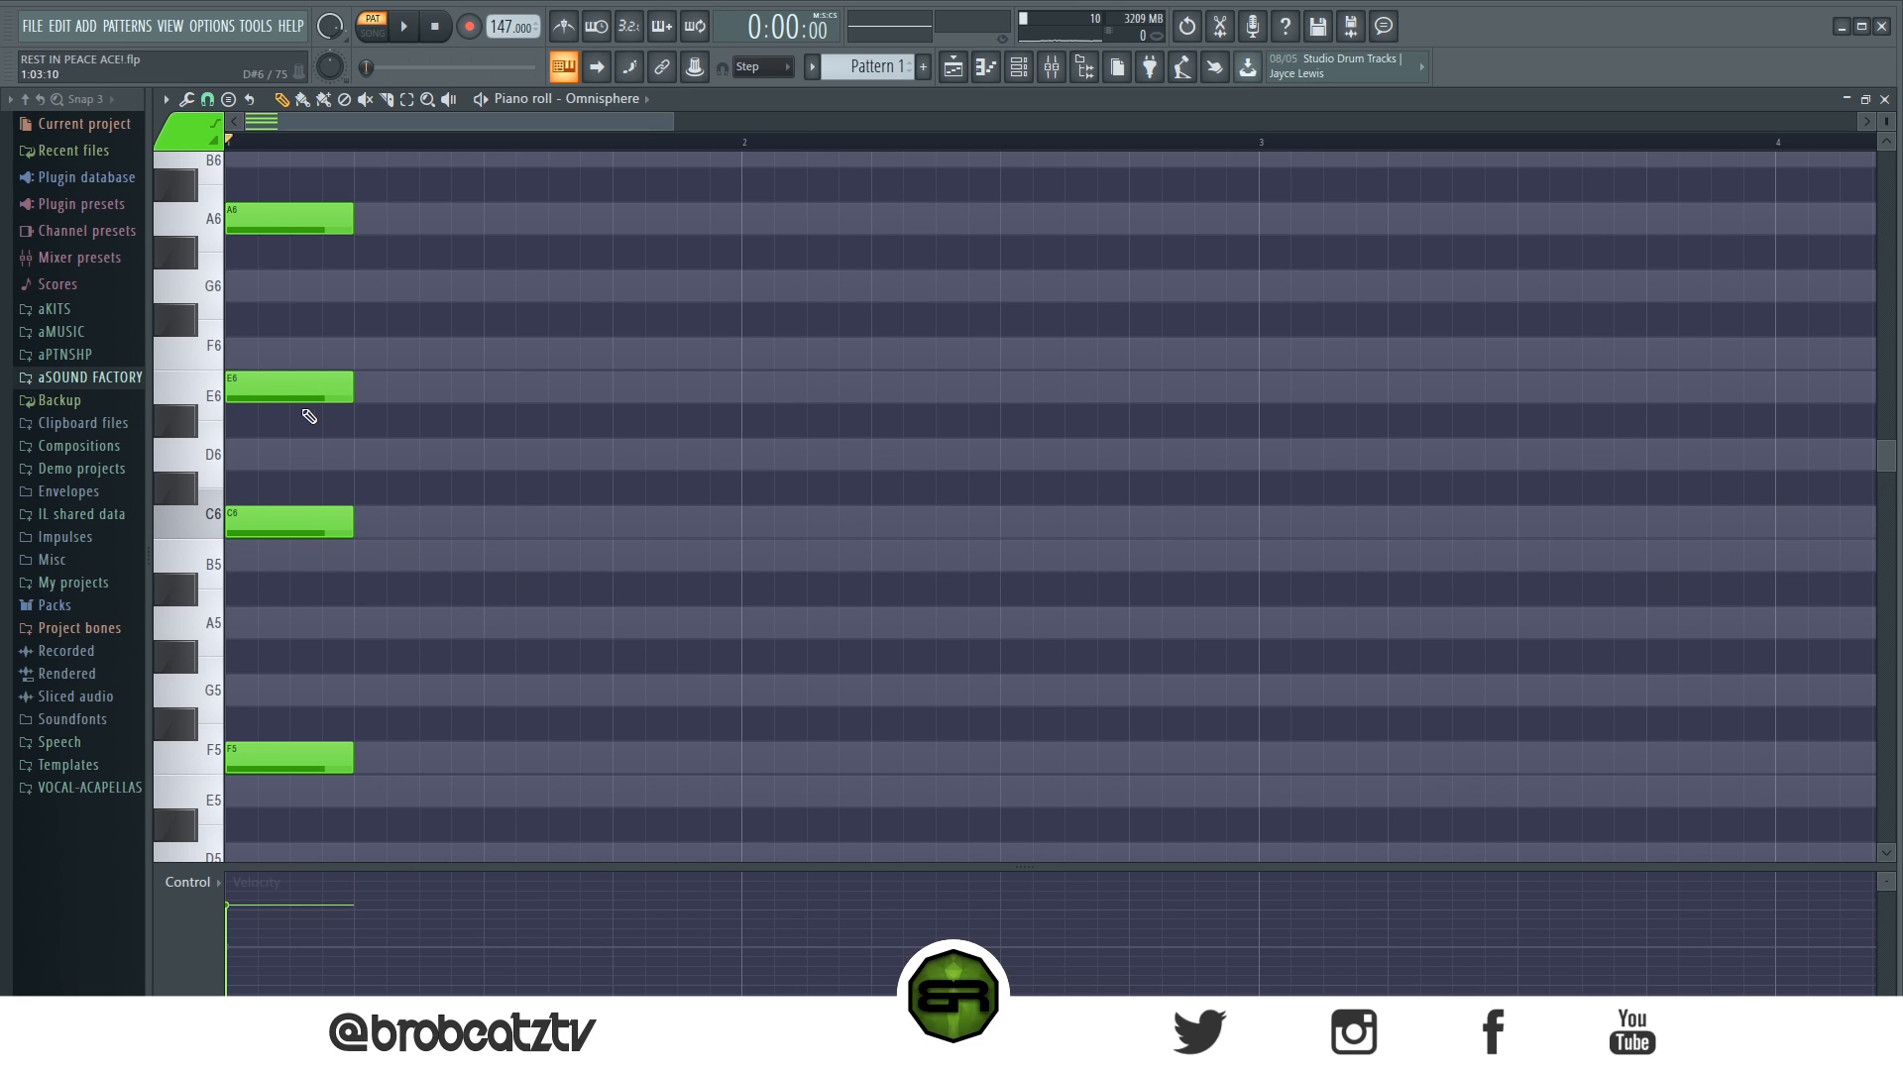
left_click_drag(190, 352, 195, 387)
left_click_drag(208, 523, 208, 553)
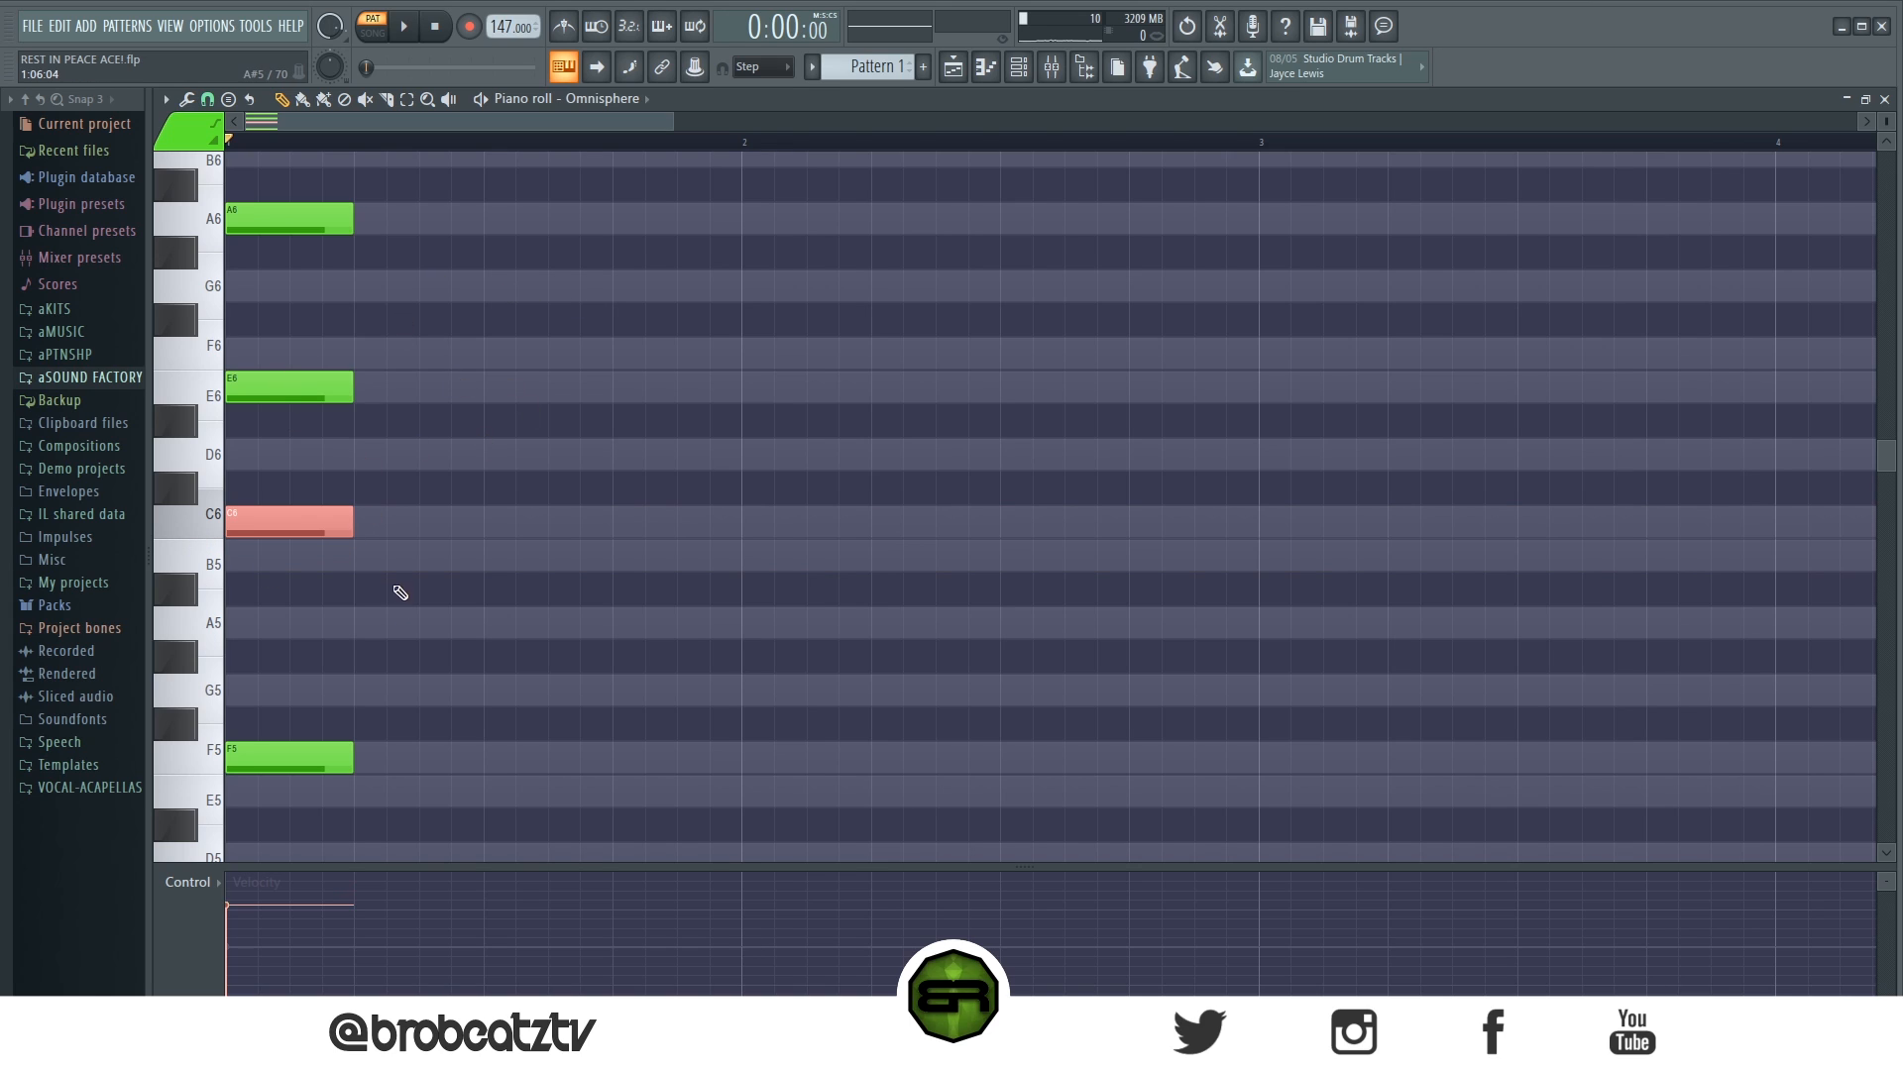
- Add a second chord on beat 2 of bar 1 with one-beat C6, E6, G6 and B6 notes
left_click(391, 523)
left_click_drag(406, 522, 375, 523)
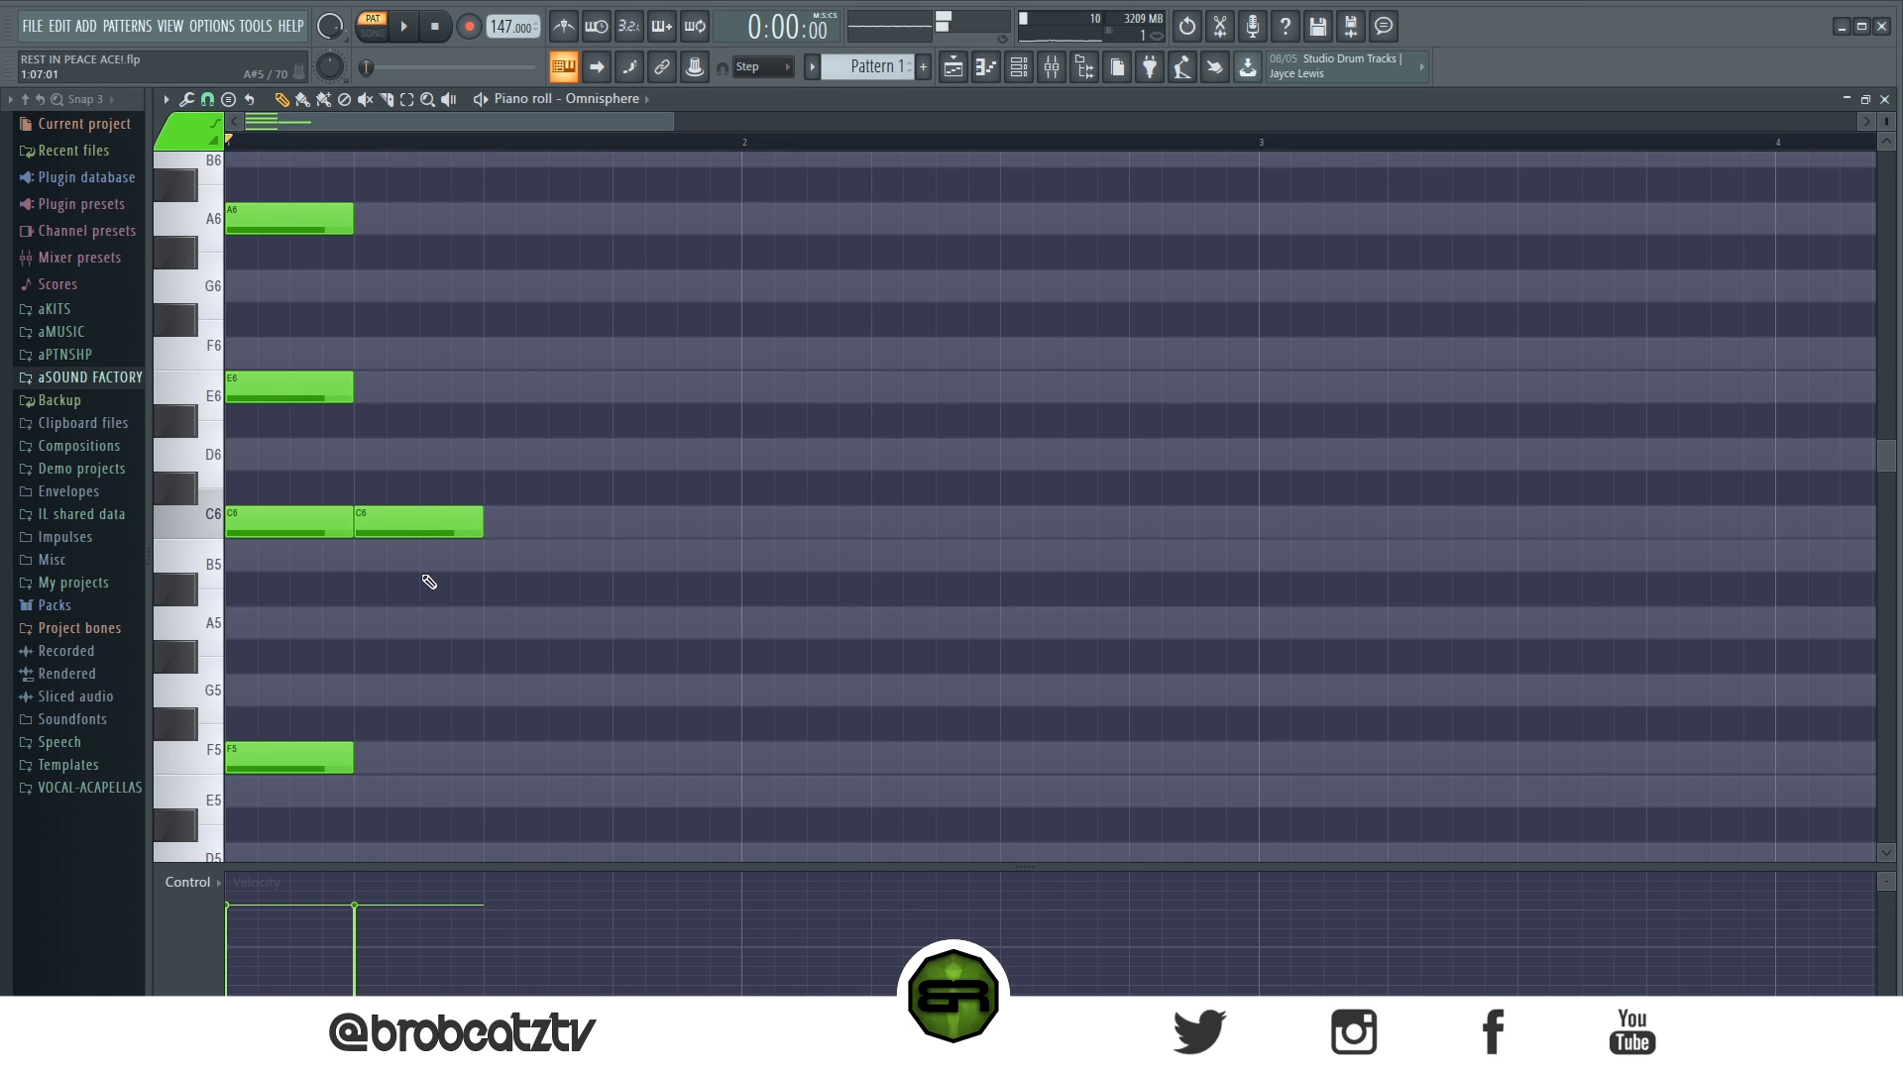
left_click(397, 387)
left_click_drag(401, 387, 369, 386)
left_click(416, 287)
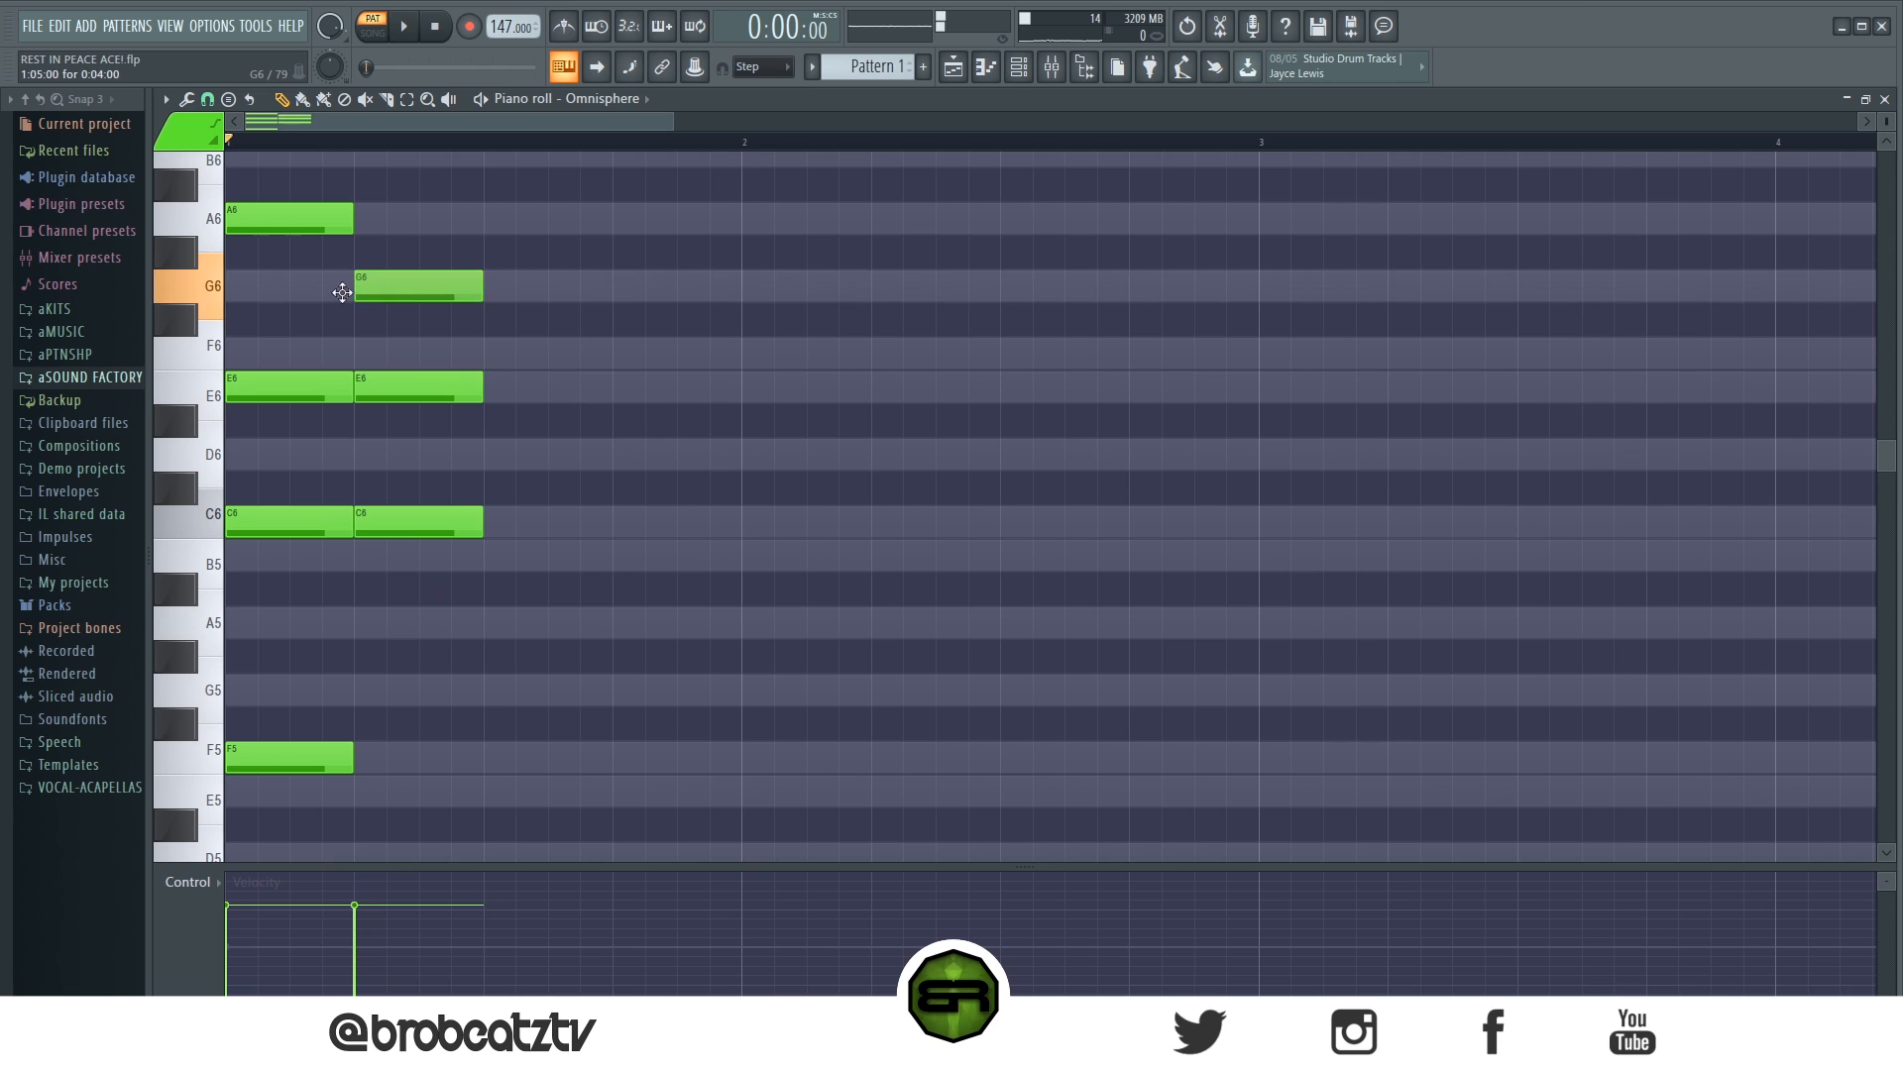
left_click_drag(417, 288, 352, 288)
scroll(391, 330, "up", 3)
scroll(391, 330, "up", 1)
left_click_drag(359, 485, 423, 485)
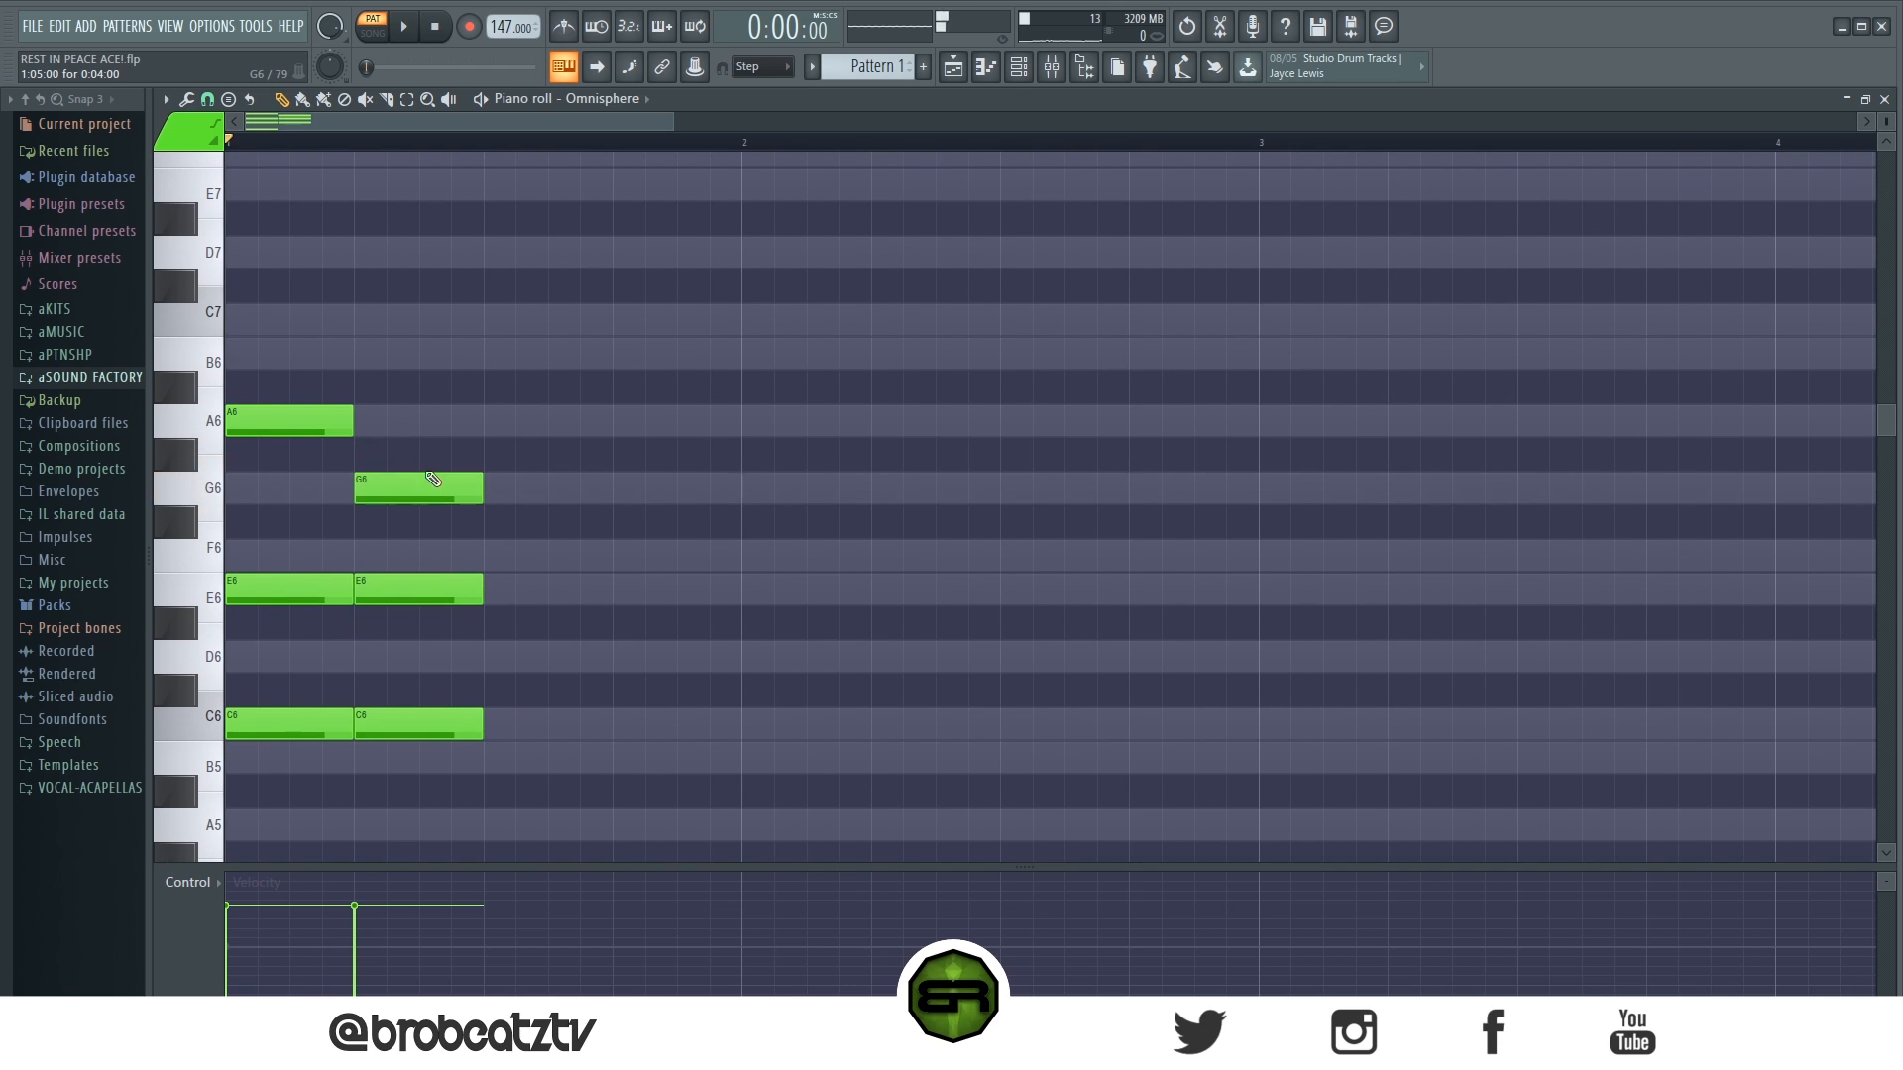
left_click(404, 356)
left_click(286, 433)
scroll(1031, 628, "down", 1)
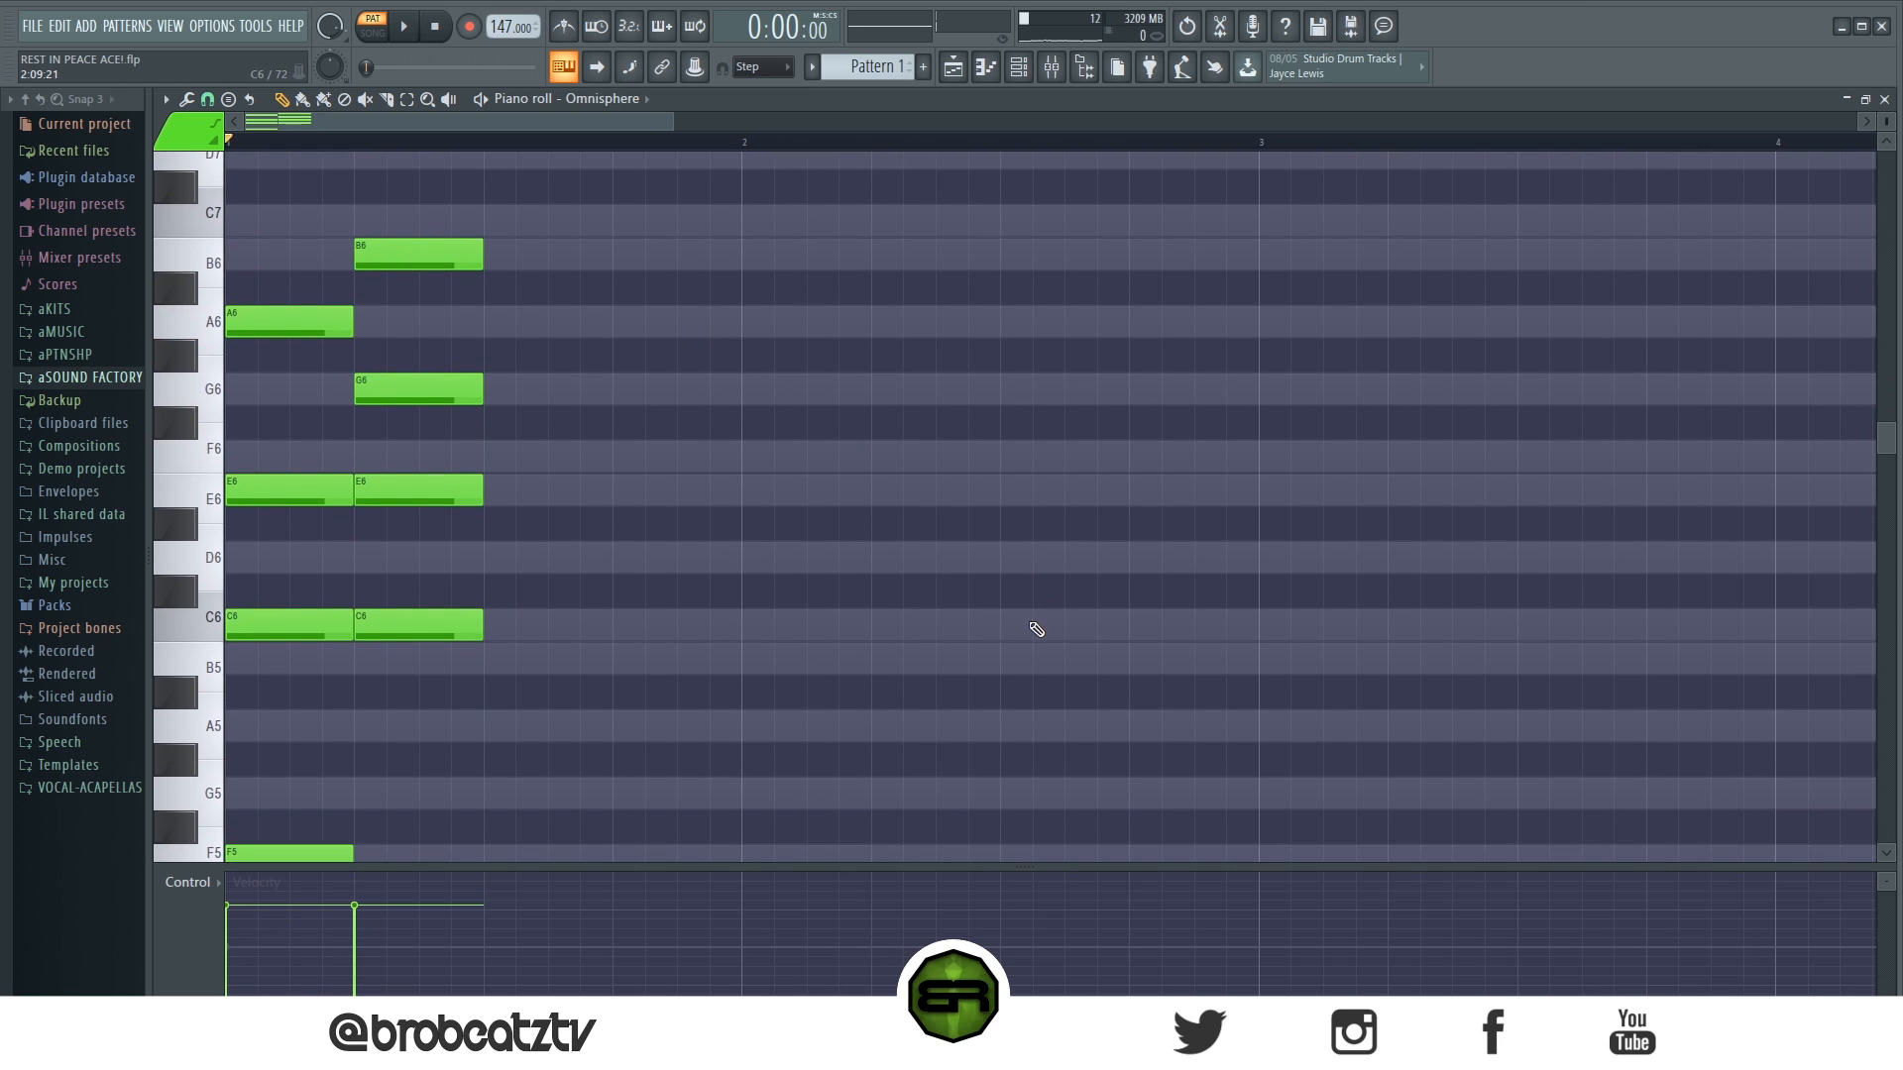
- Examine the second chord's notes and the E6 pitch it shares with the first chord
left_click_drag(417, 168, 484, 773)
left_click(611, 626)
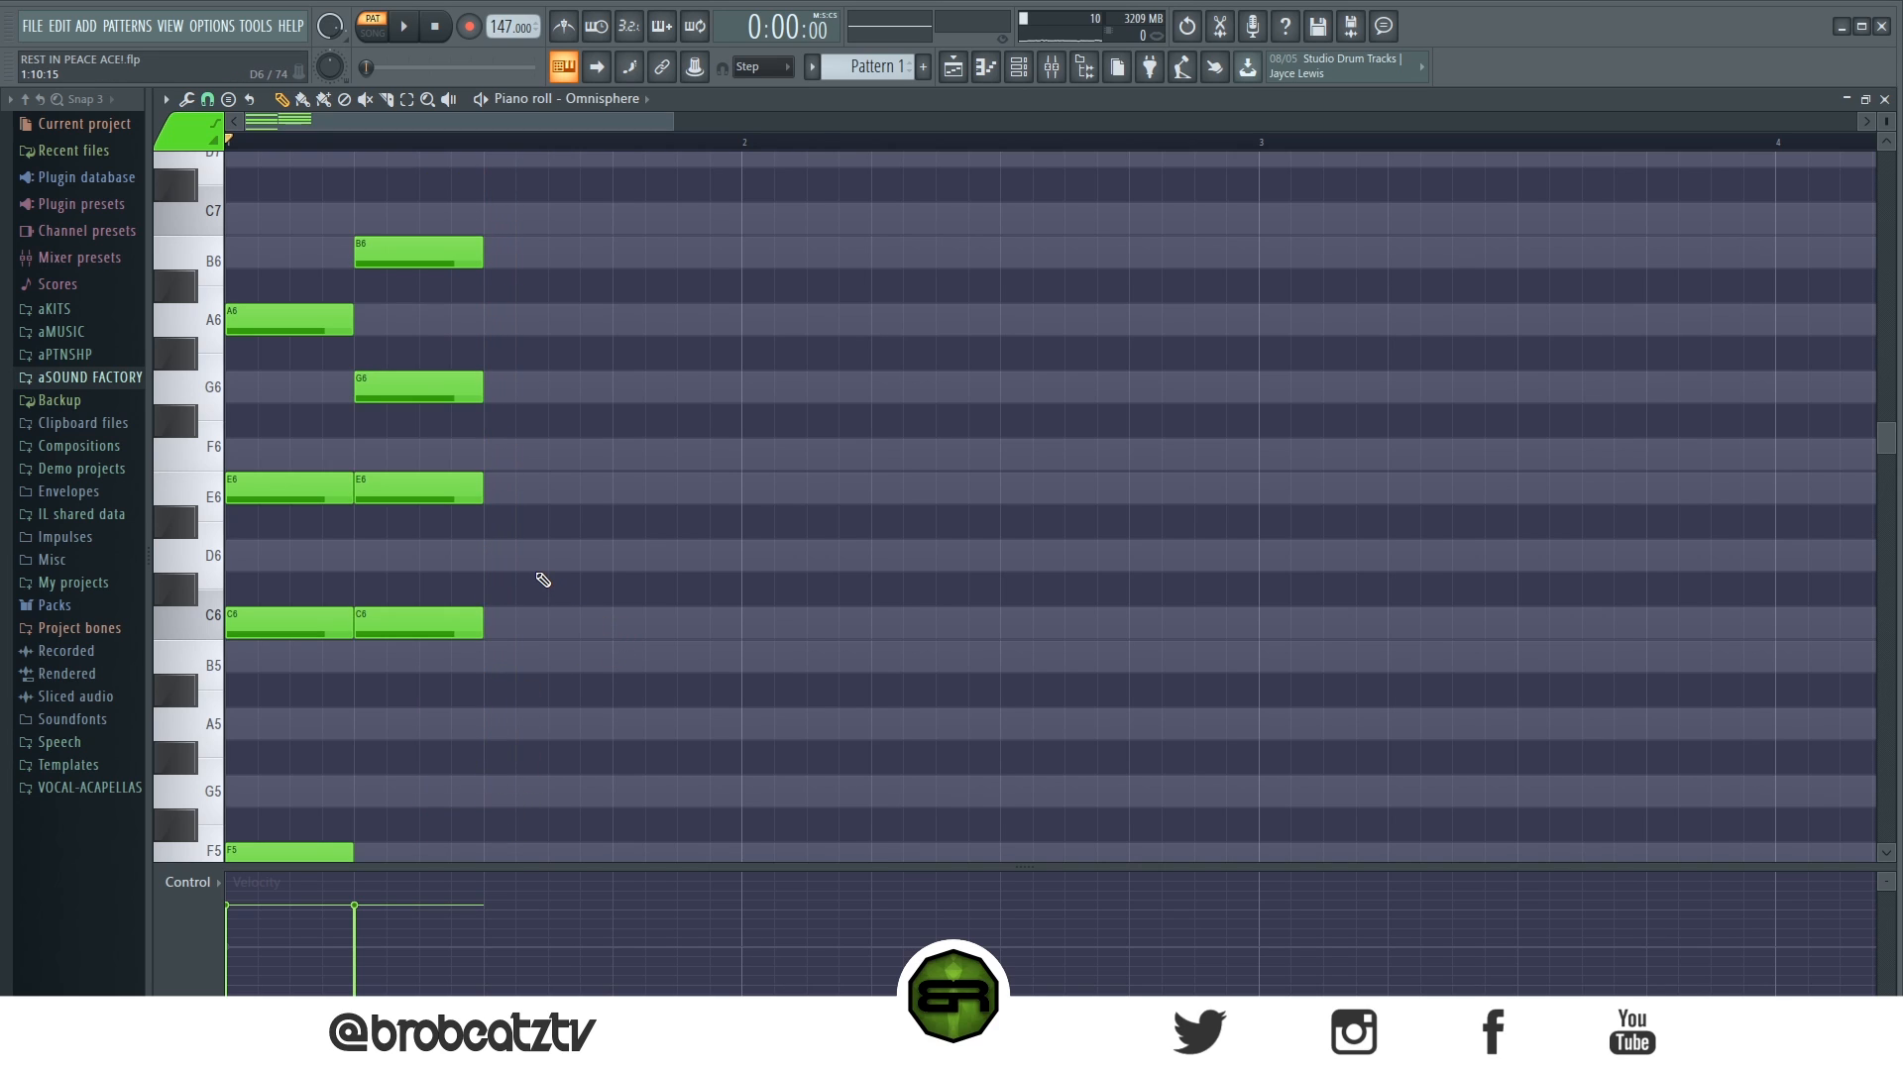
left_click(443, 490)
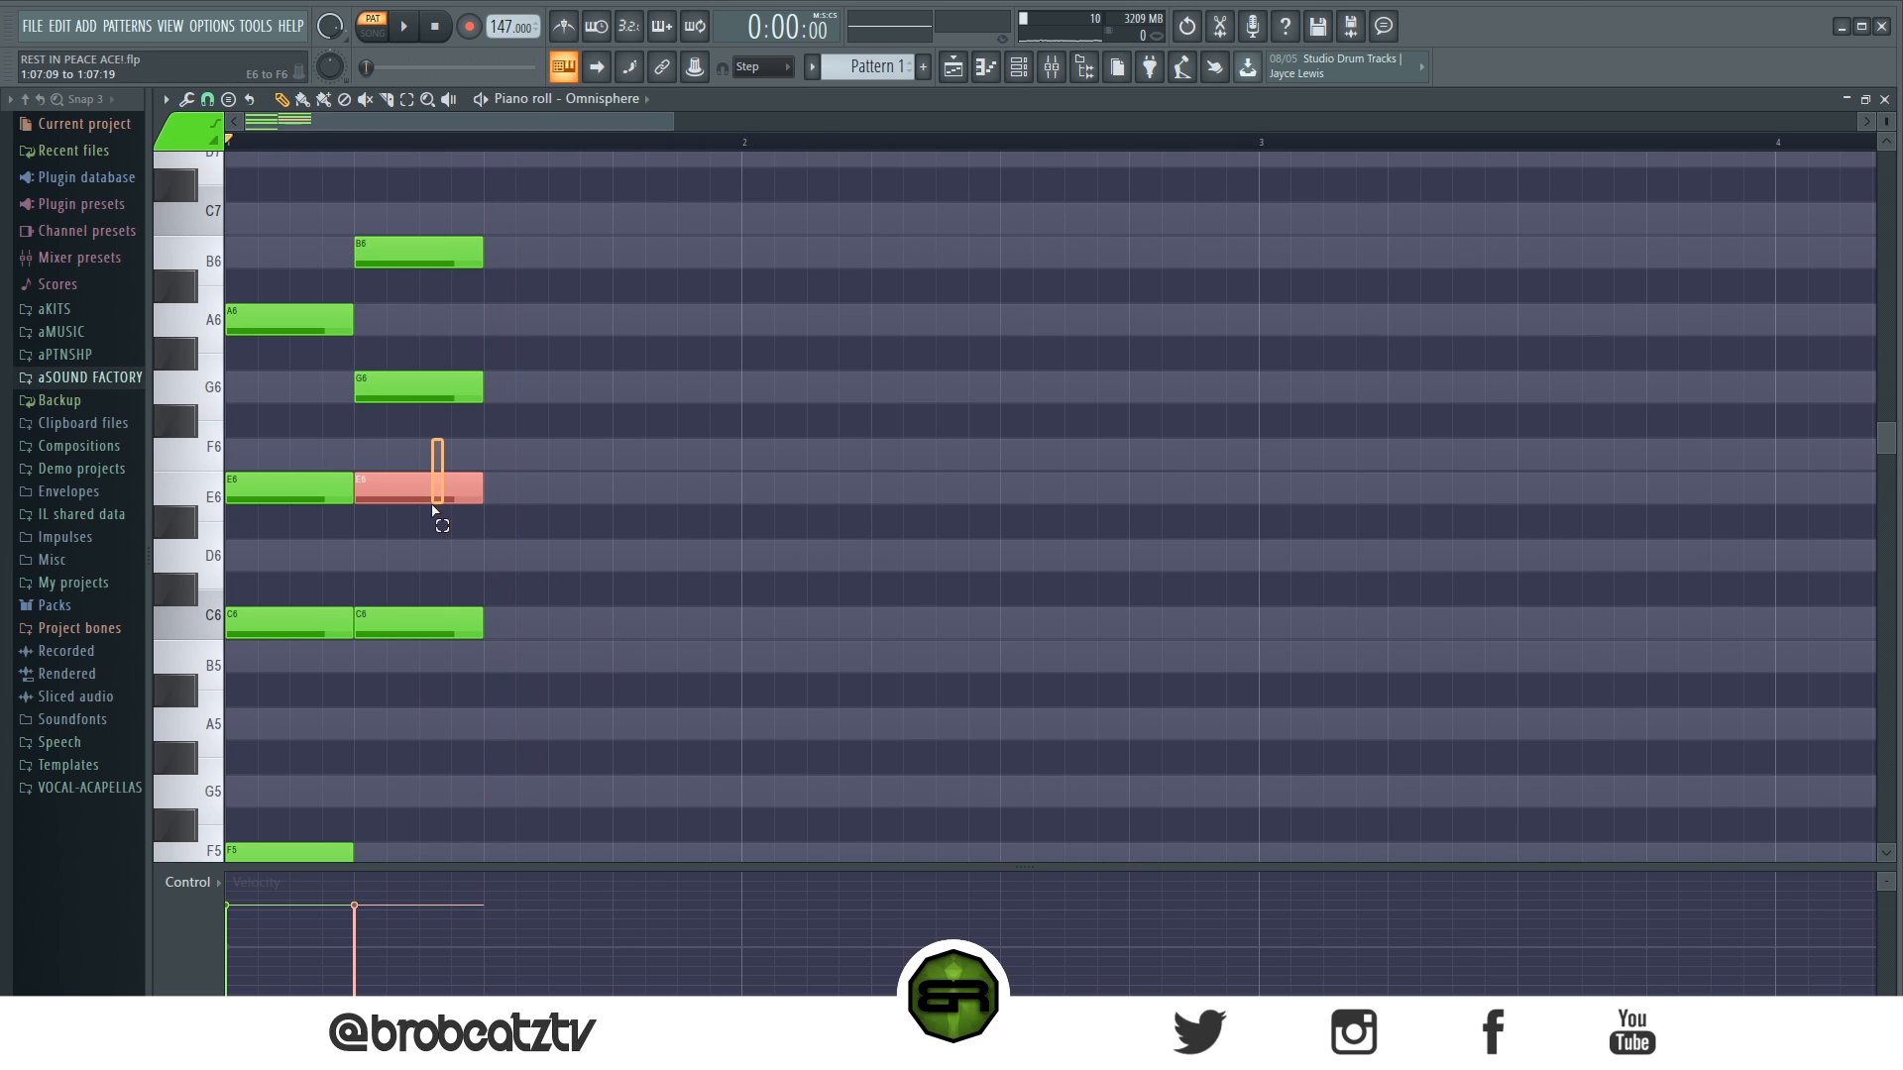
left_click_drag(180, 456, 185, 490)
left_click(543, 485, "ctrl")
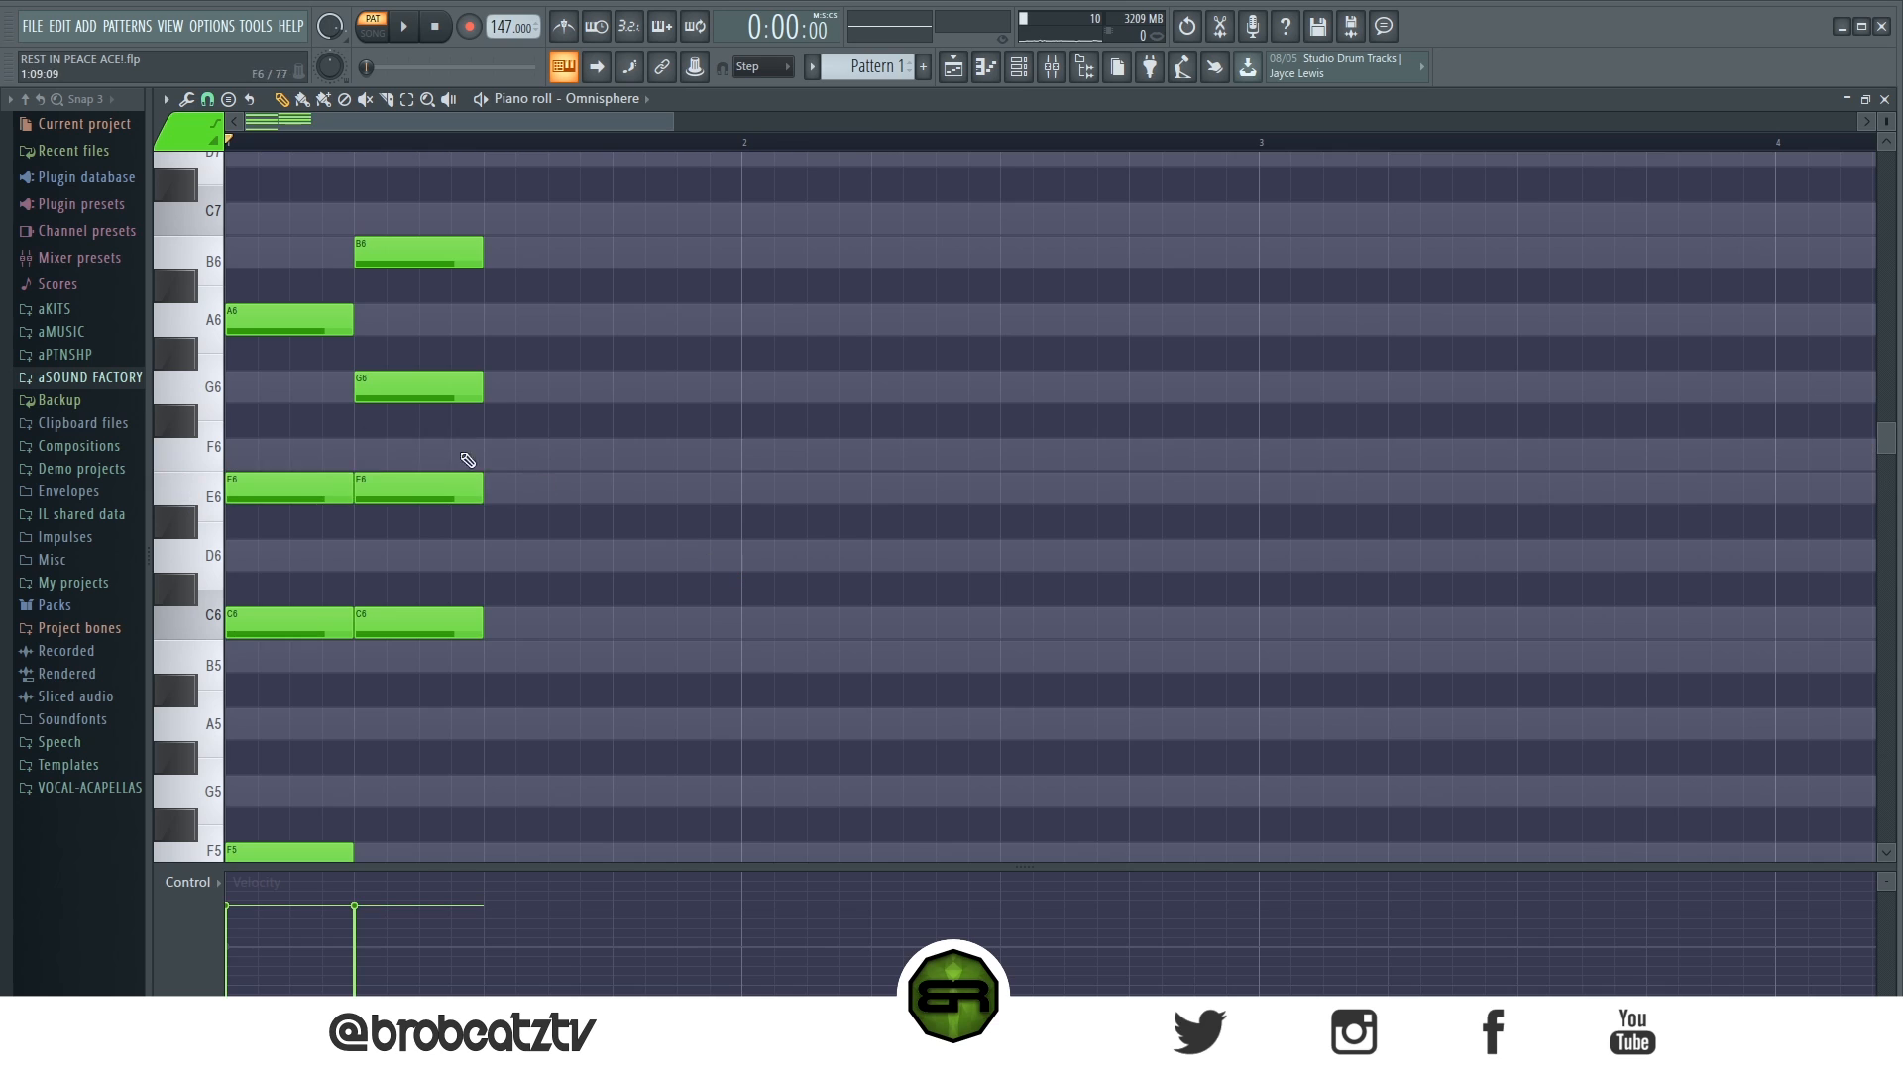
- Try placing an F5 bass note under the second chord
scroll(377, 463, "down", 3)
left_click_drag(297, 505, 237, 581)
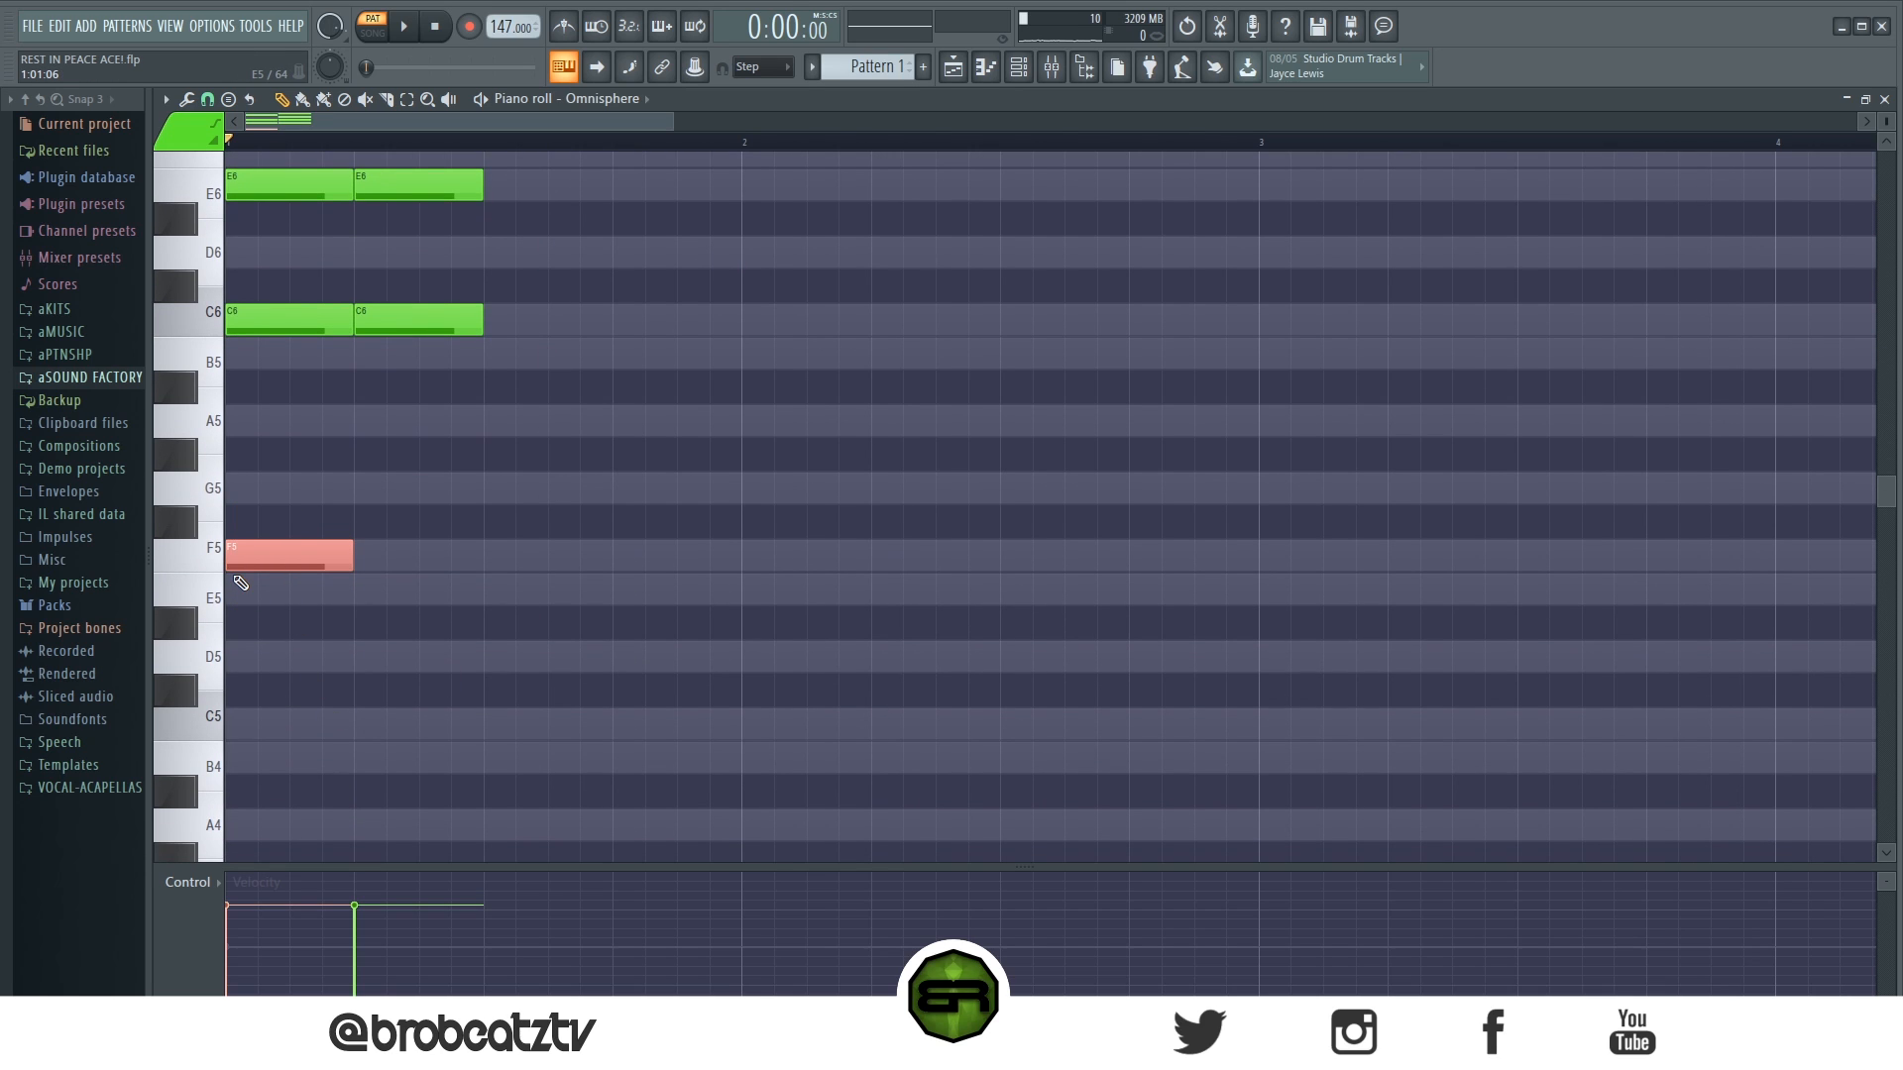
left_click_drag(420, 548, 381, 552)
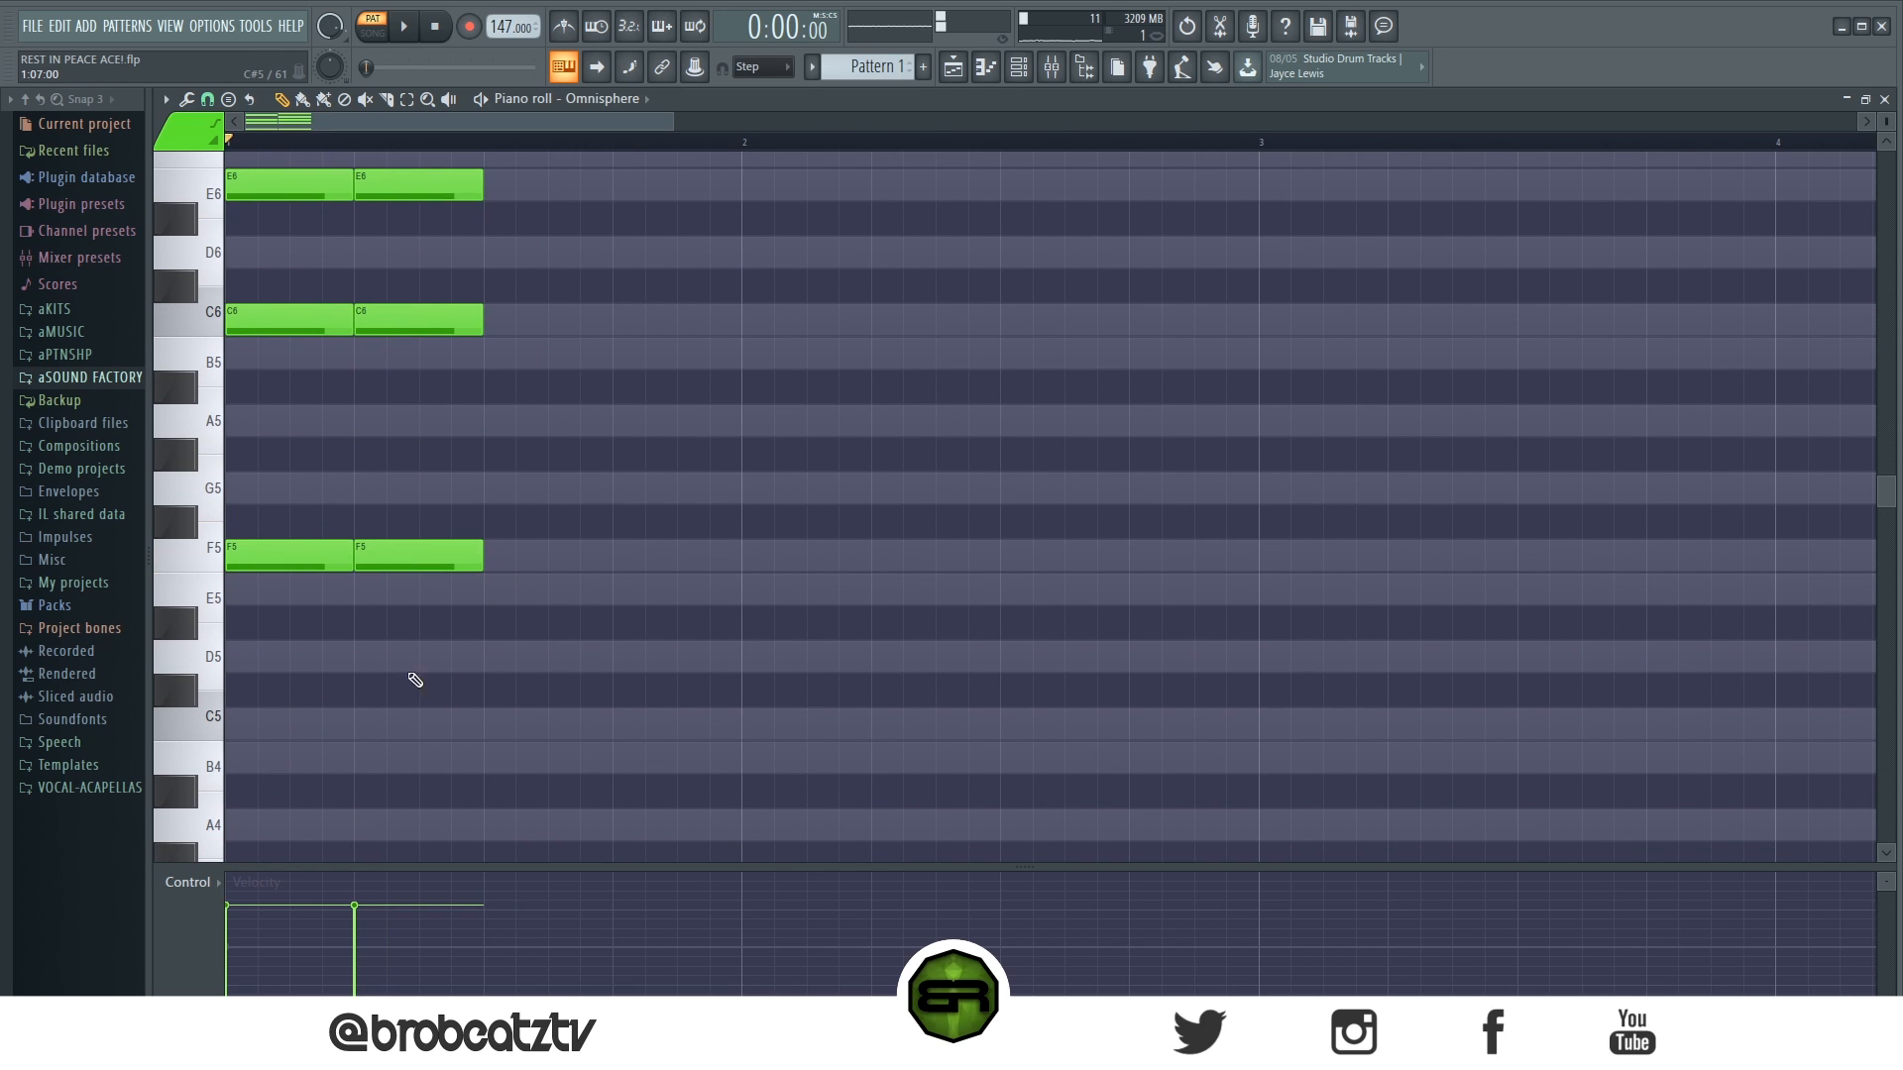
right_click(458, 546)
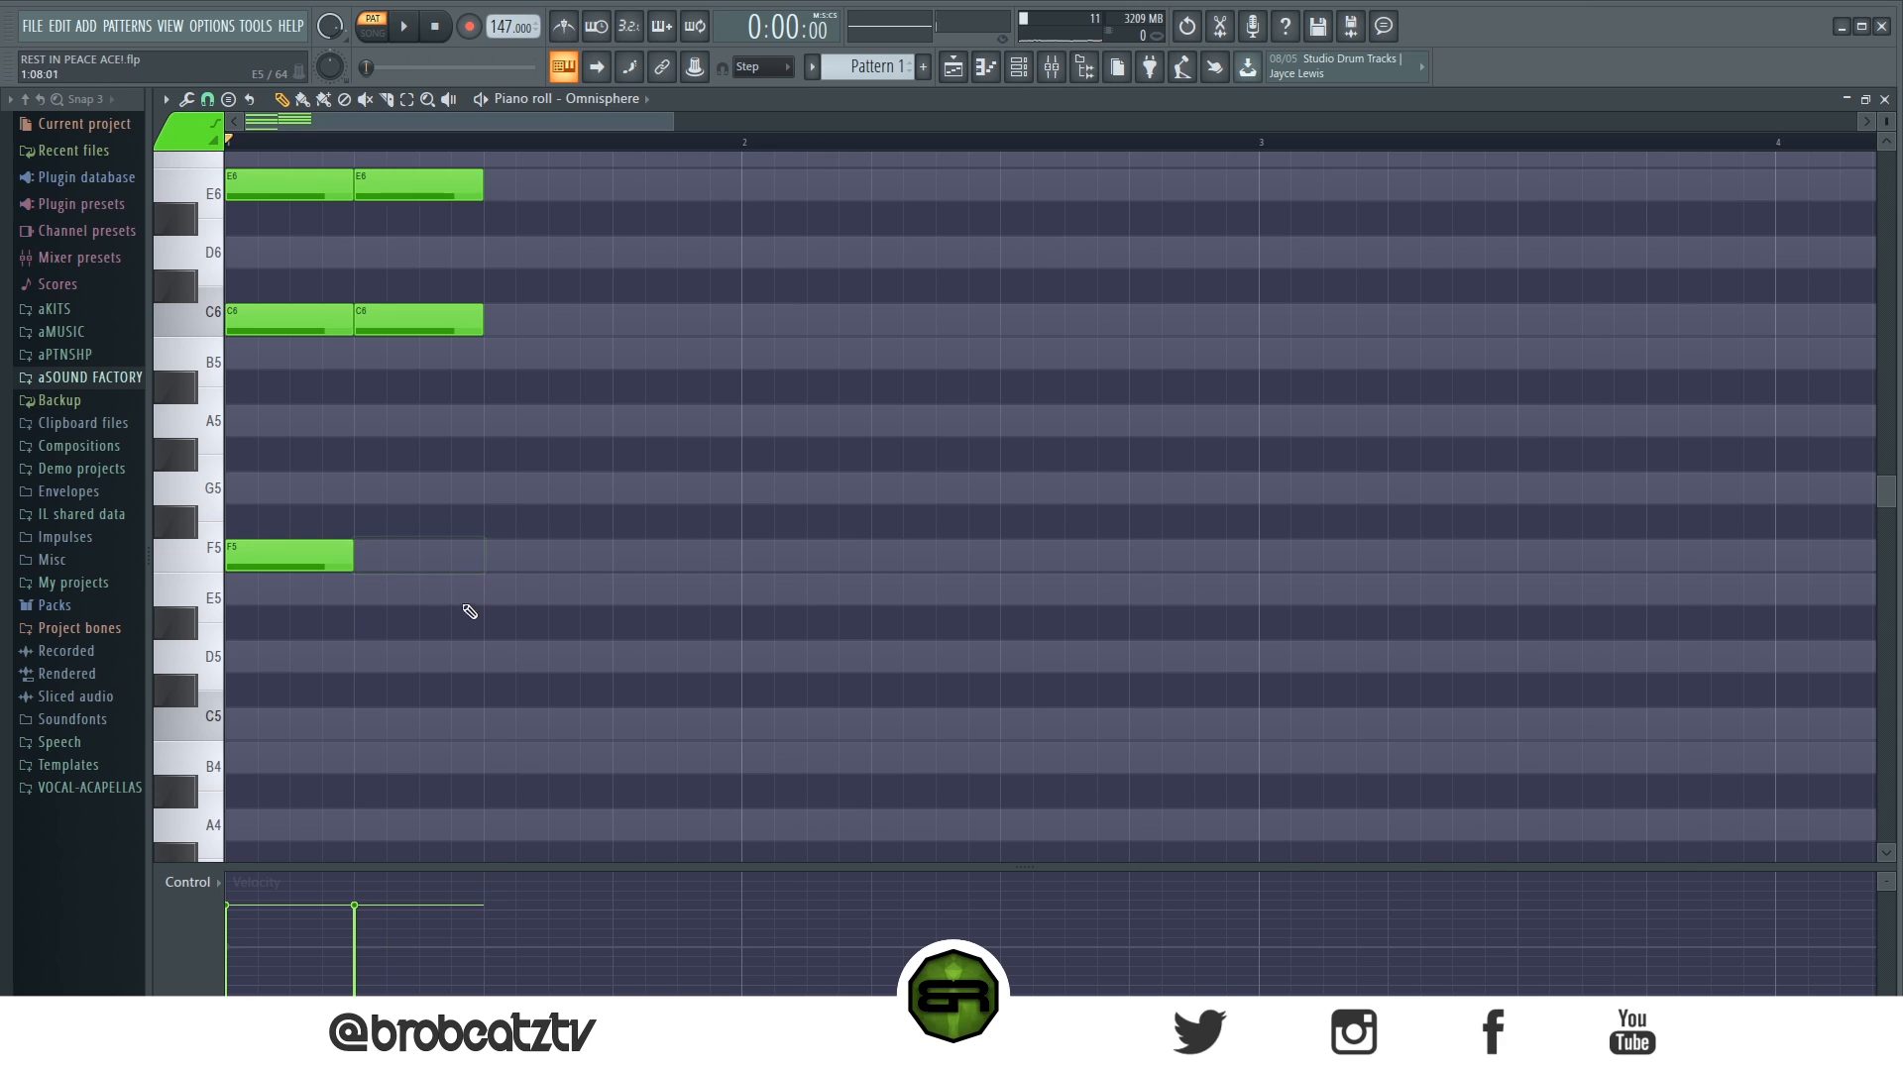
- Add a one-beat E5 bass note under the second chord and an A4 bass note on beat 3
scroll(775, 491, "down", 1)
left_click(763, 456)
left_click(897, 488)
left_click(1012, 657)
left_click_drag(1018, 658, 1019, 723)
left_click_drag(763, 373, 1121, 724)
left_click_drag(776, 452, 261, 452)
left_click(370, 573)
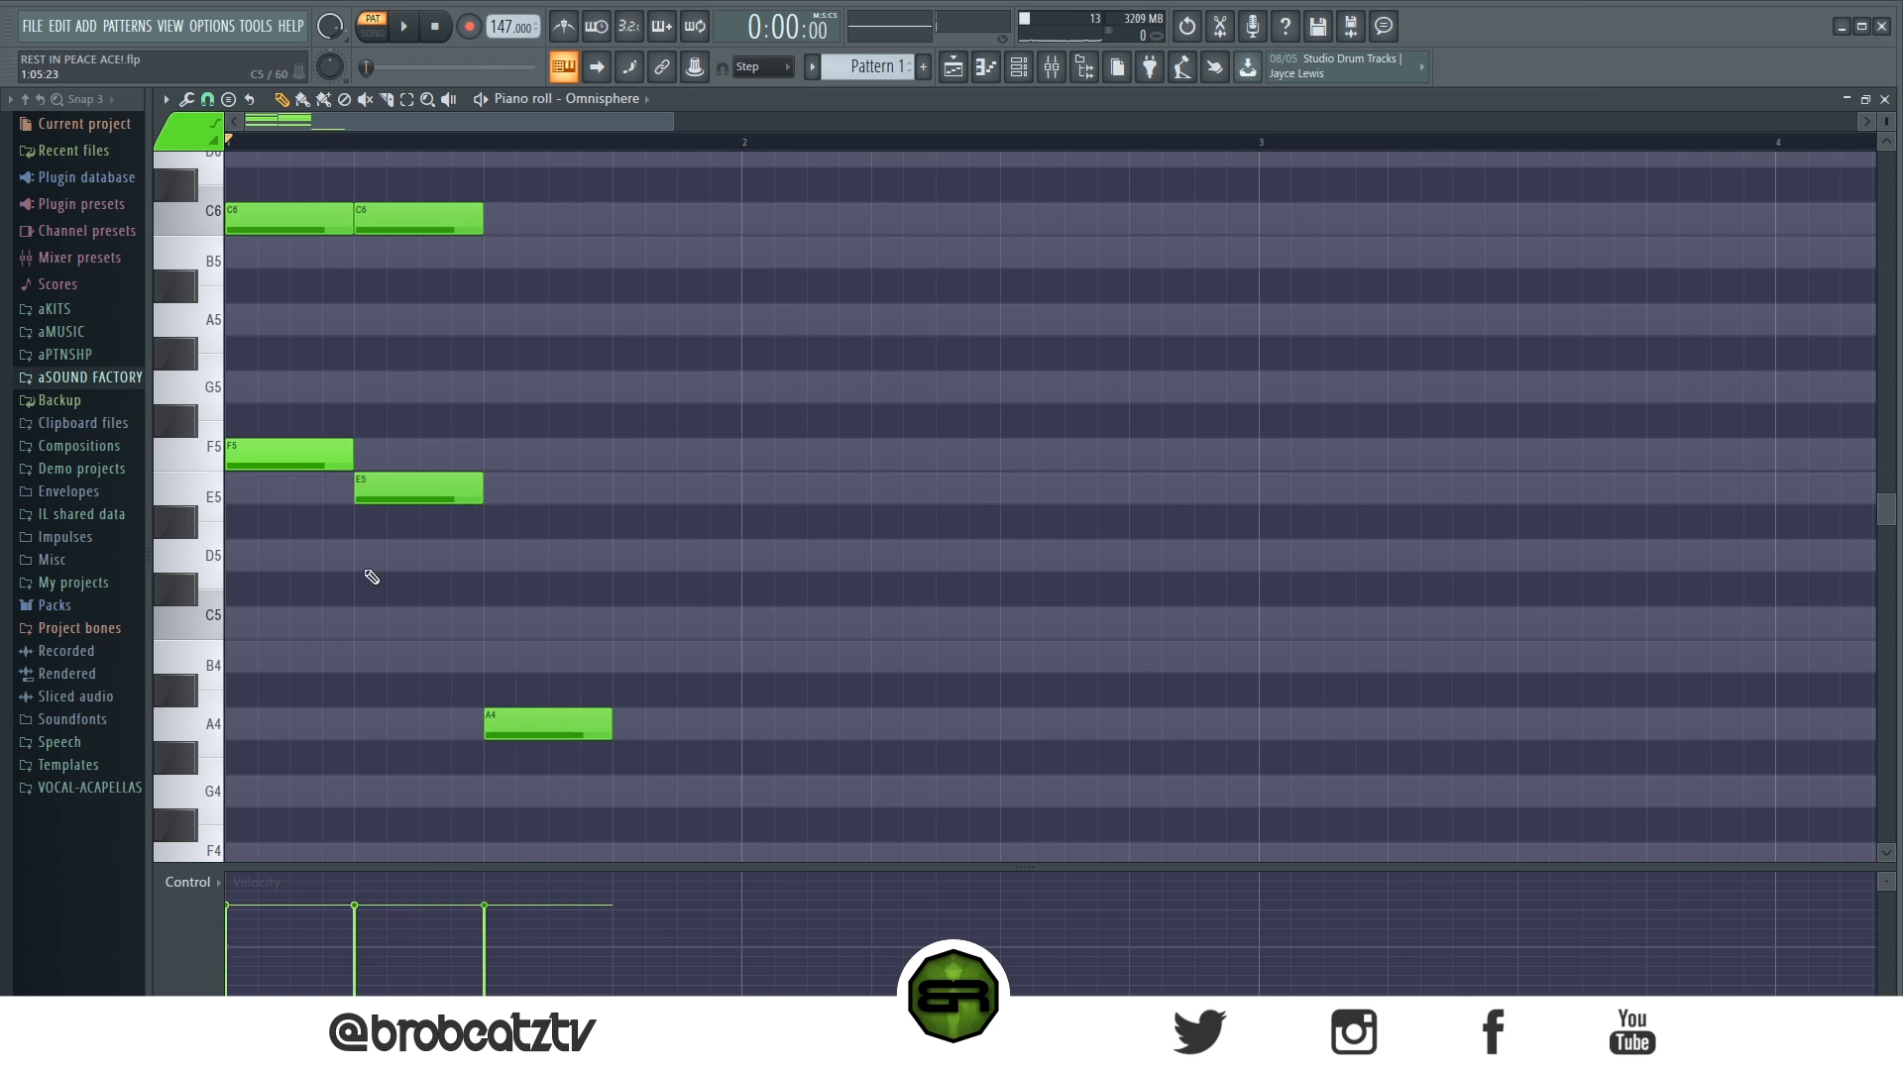
scroll(550, 743, "up", 2)
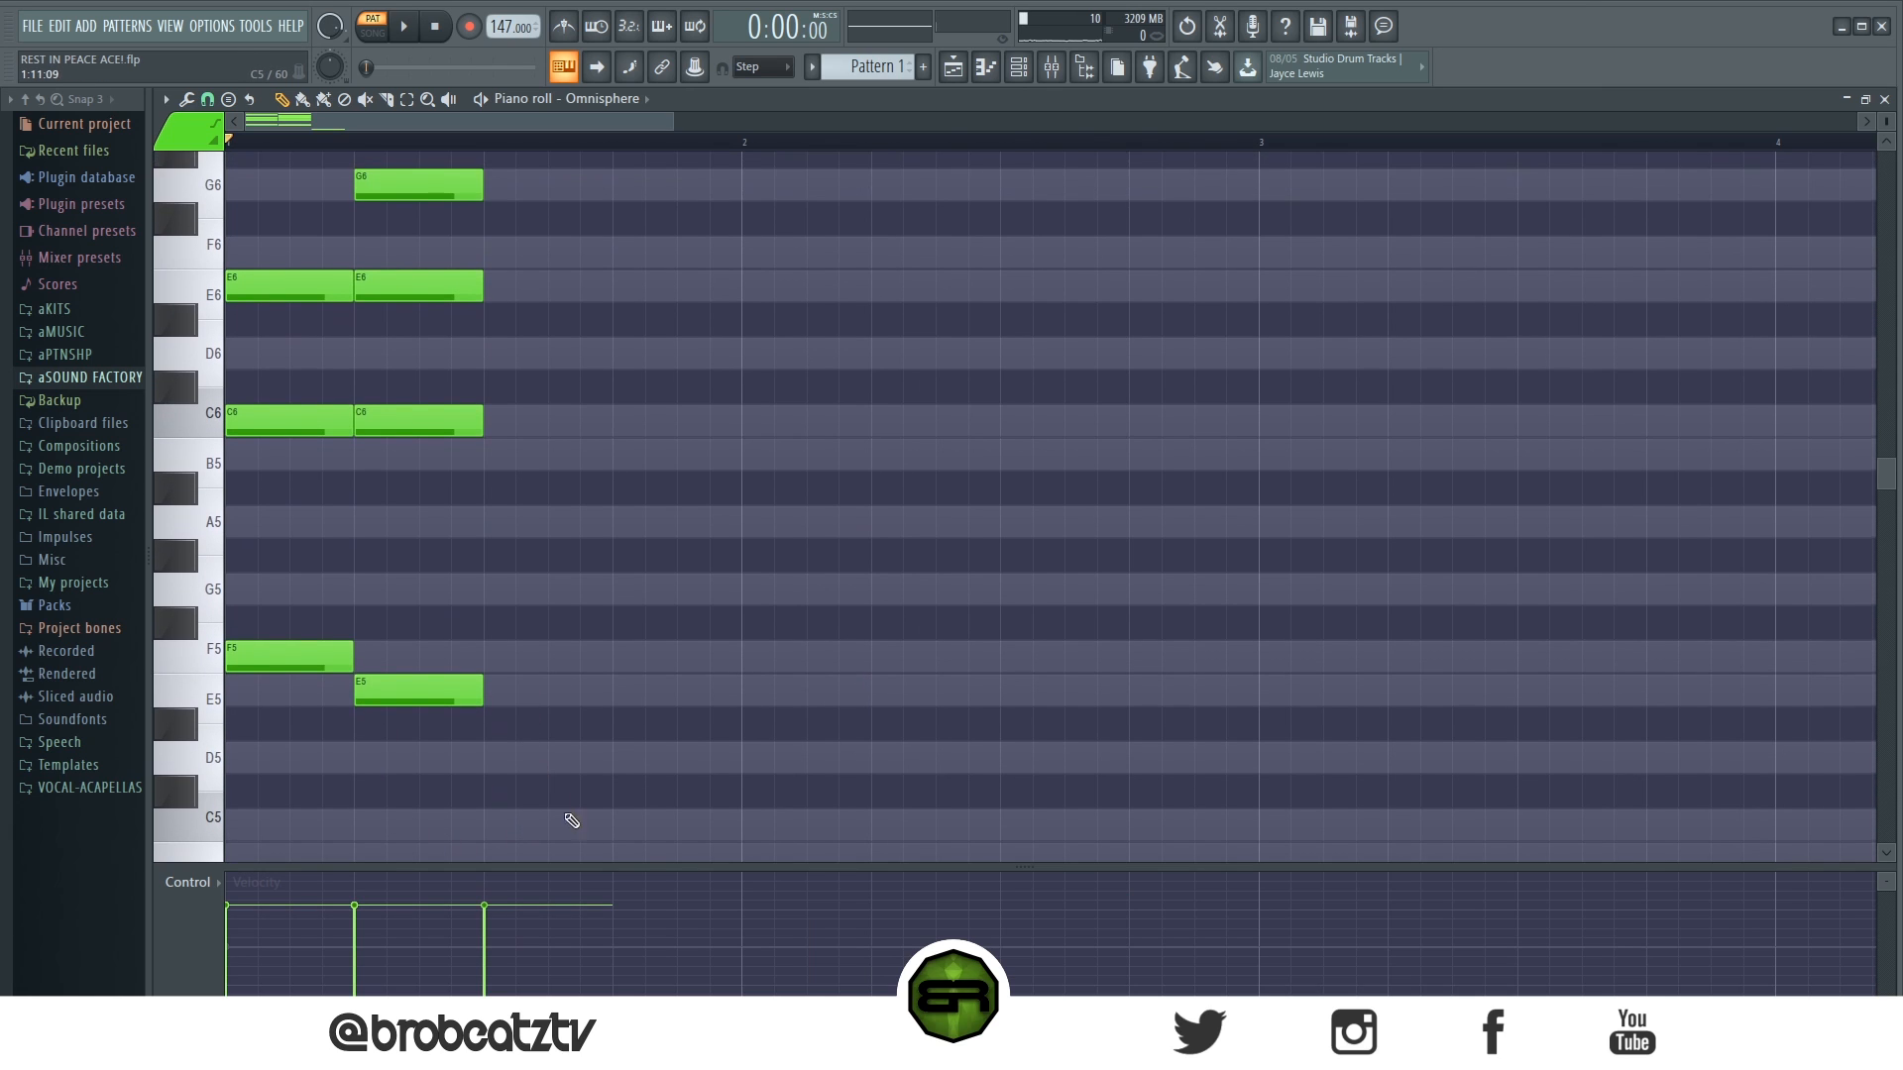
scroll(543, 758, "down", 2)
scroll(382, 687, "up", 3)
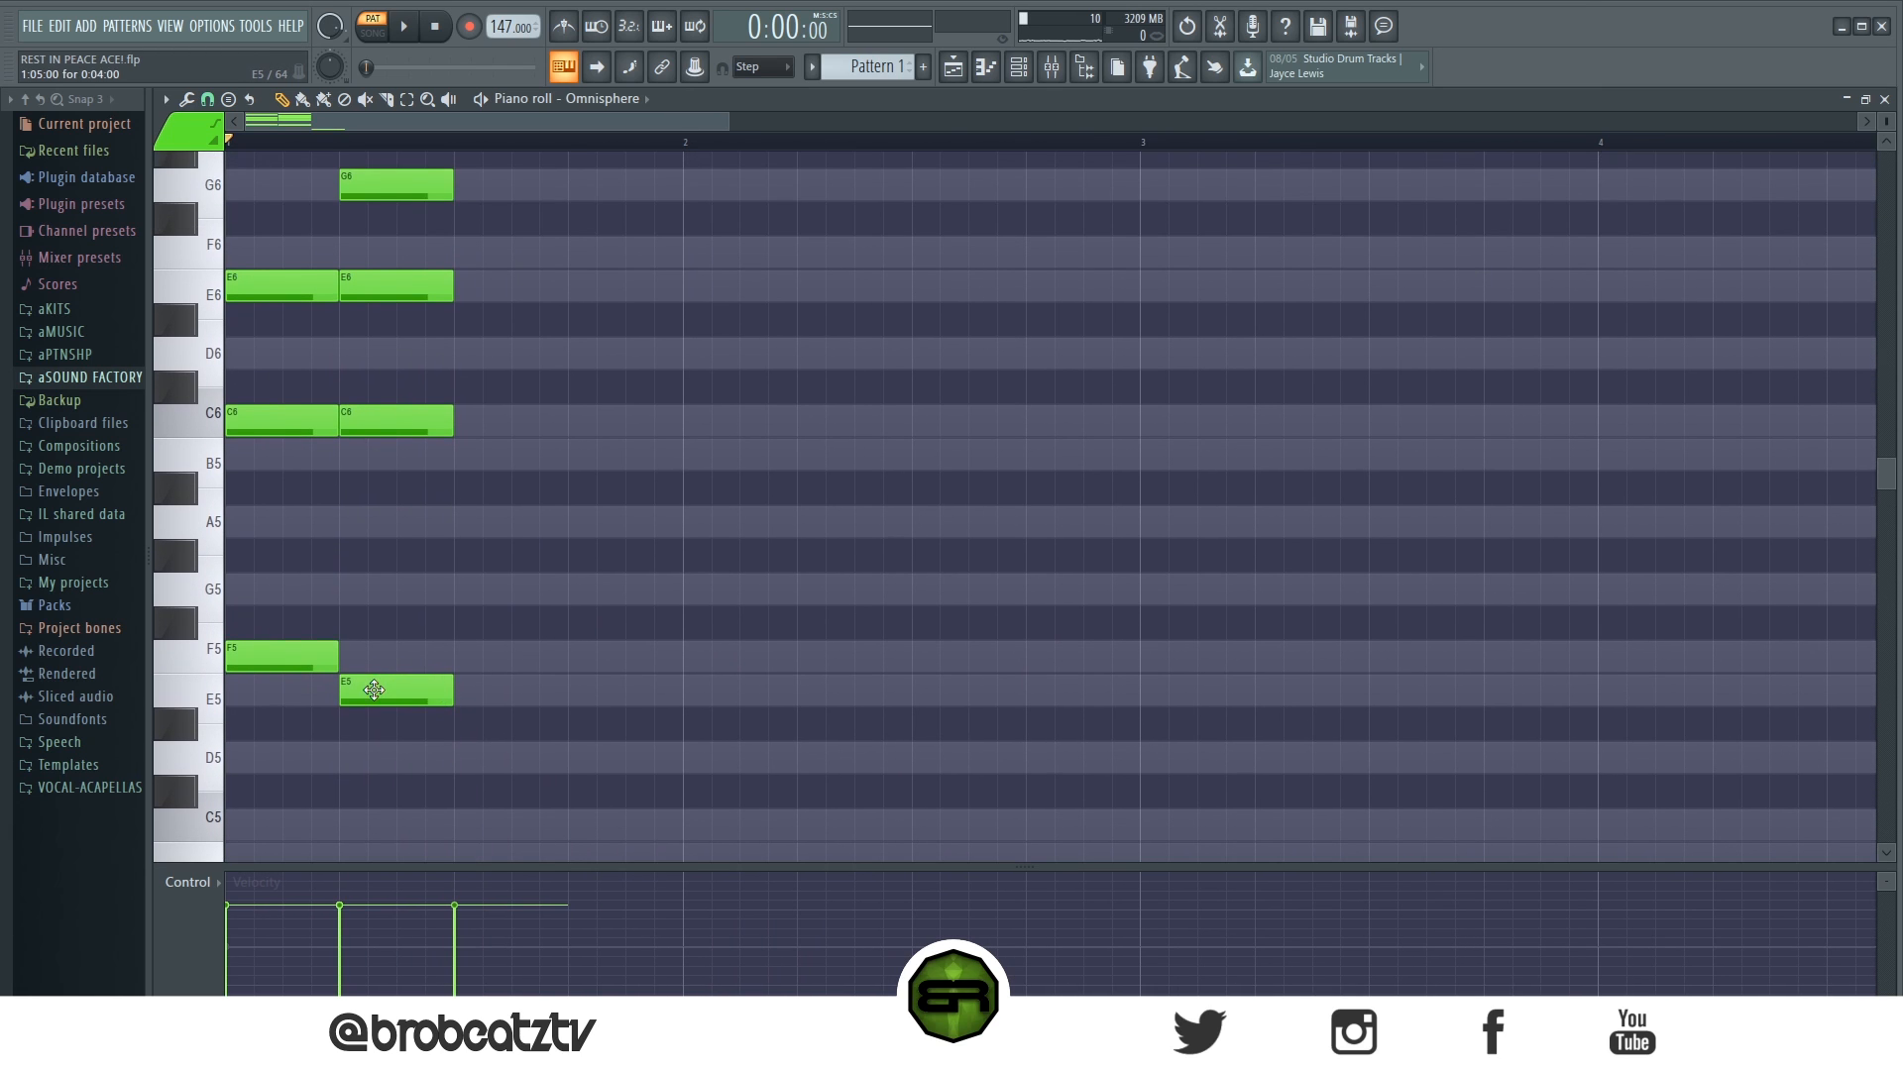
- Duplicate the second chord's E6 an octave higher and place it as a one-beat E7 on beat 2 of bar 1
scroll(396, 674, "up", 1)
left_click(381, 602)
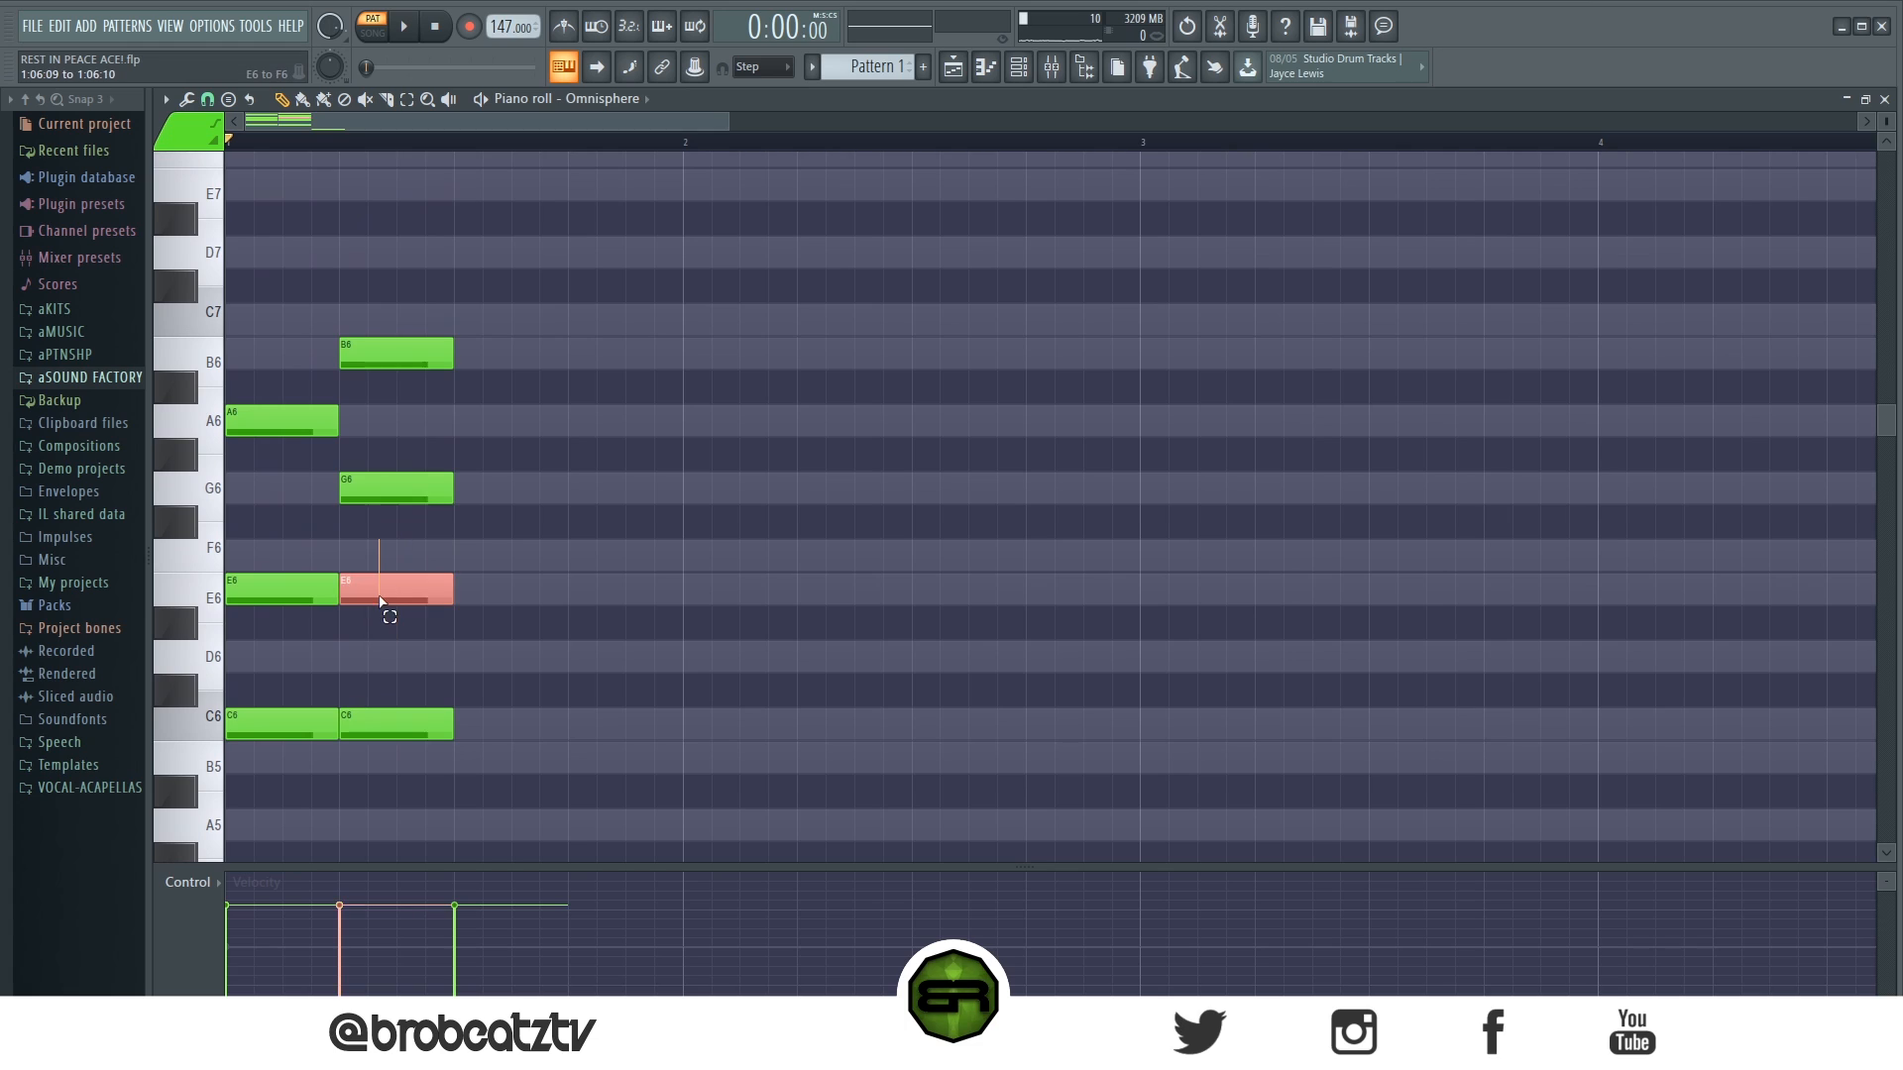
left_click_drag(389, 595, 599, 603)
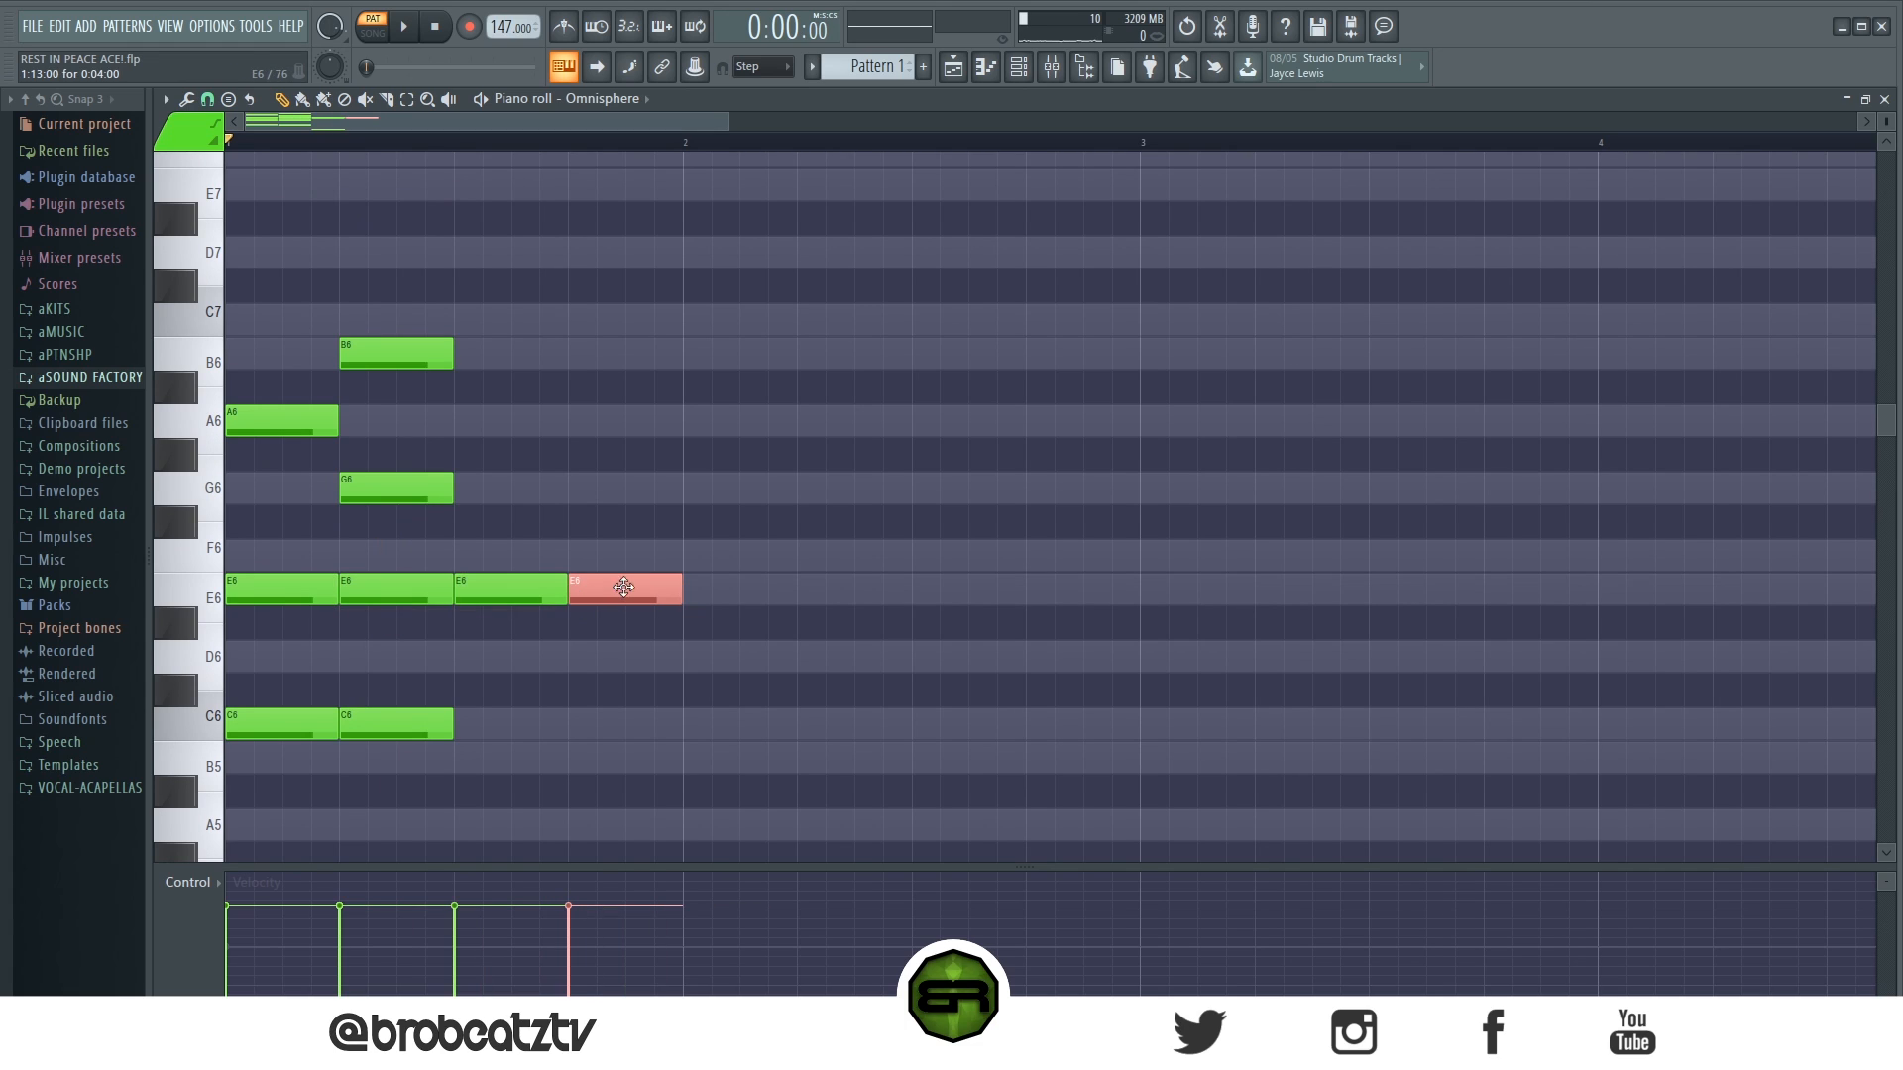
key("ctrl+Up")
left_click(505, 606)
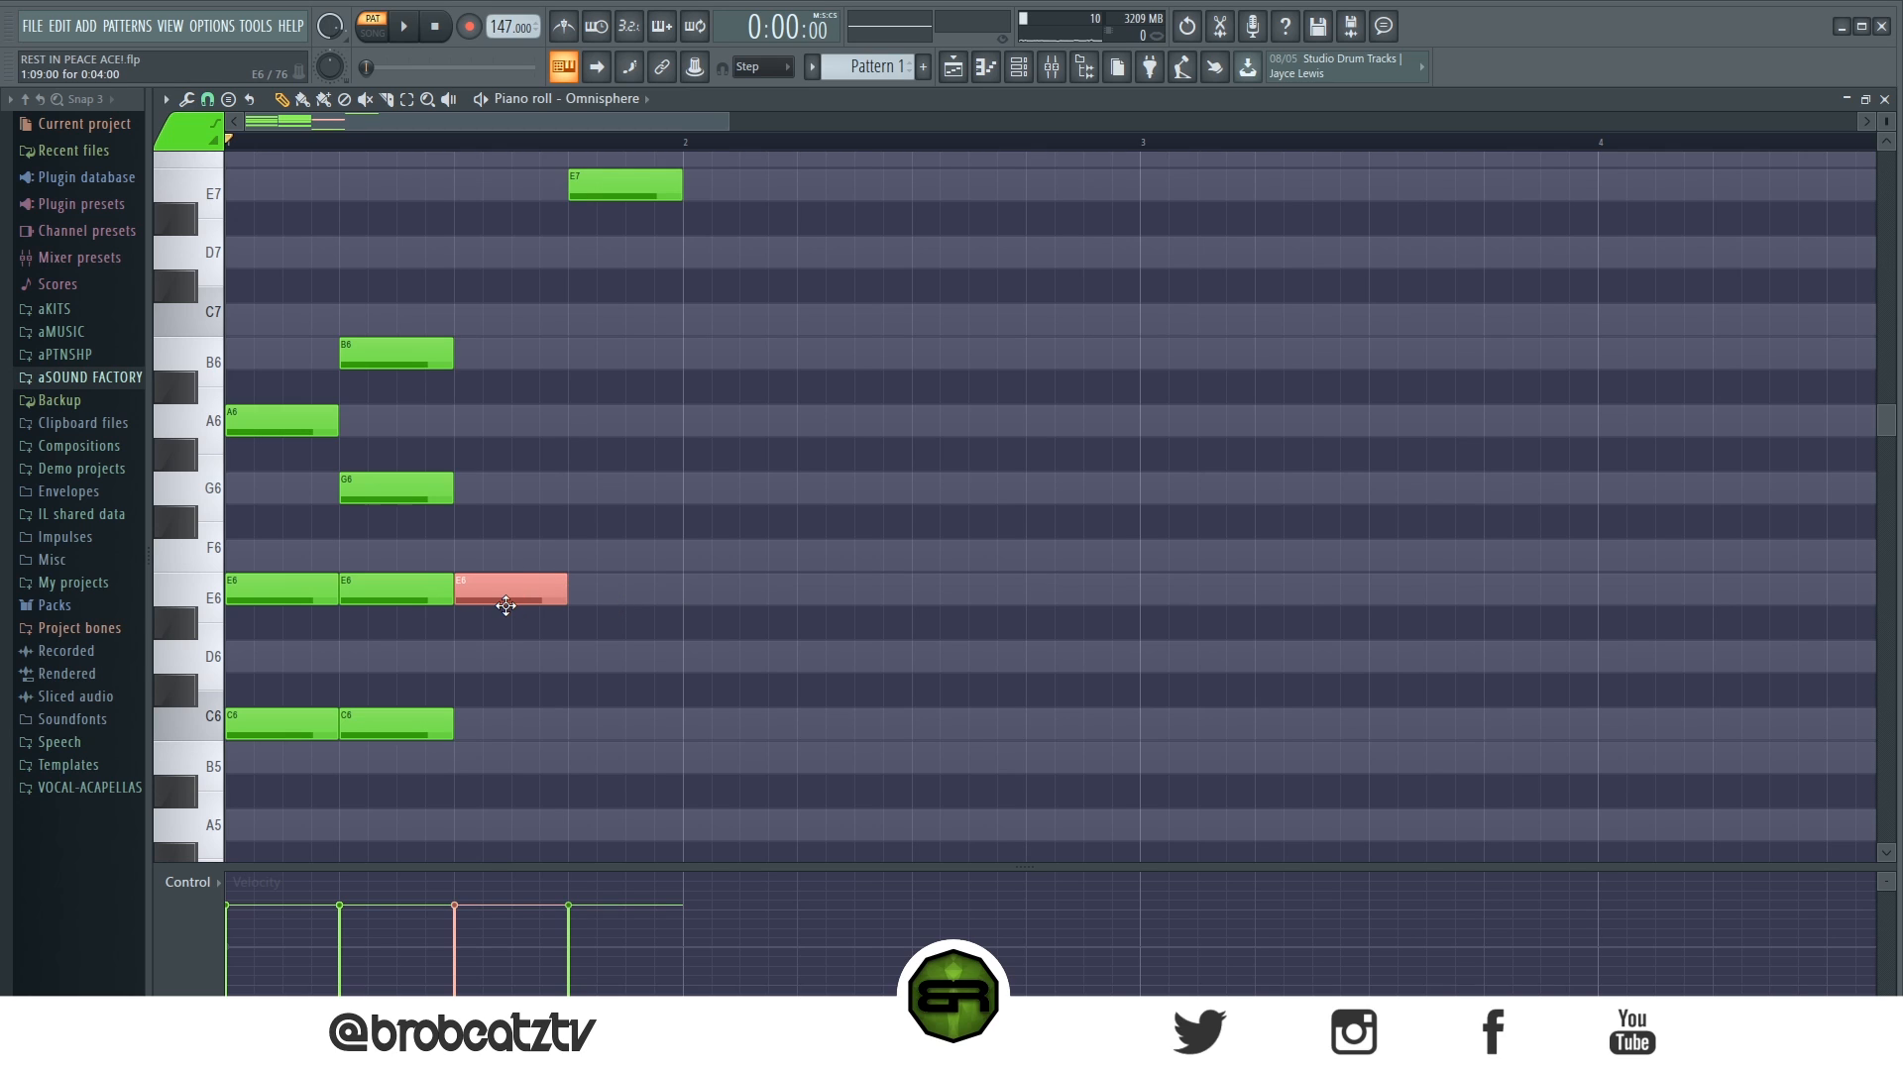
key("Delete")
left_click_drag(622, 195, 383, 192)
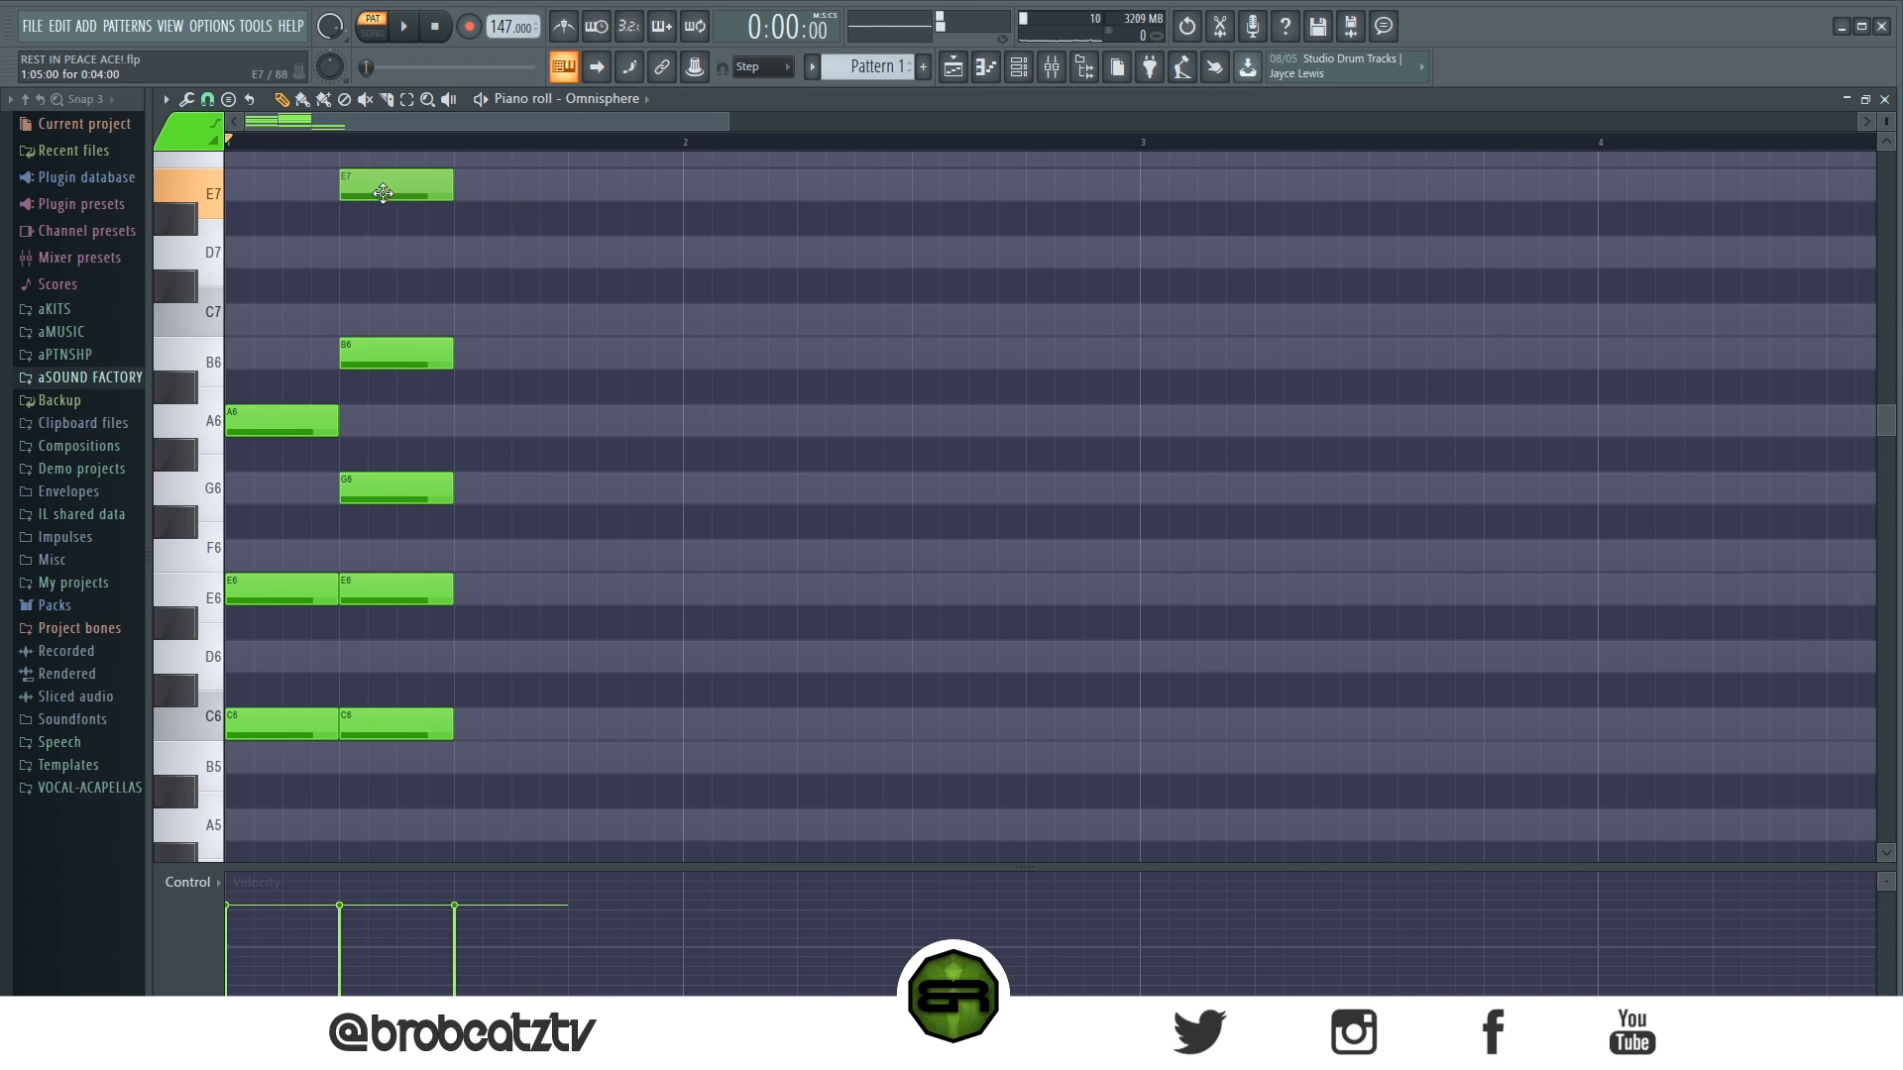
- Delete the E5 and A4 notes on beat 3 and play back the first two chords
scroll(426, 287, "down", 4)
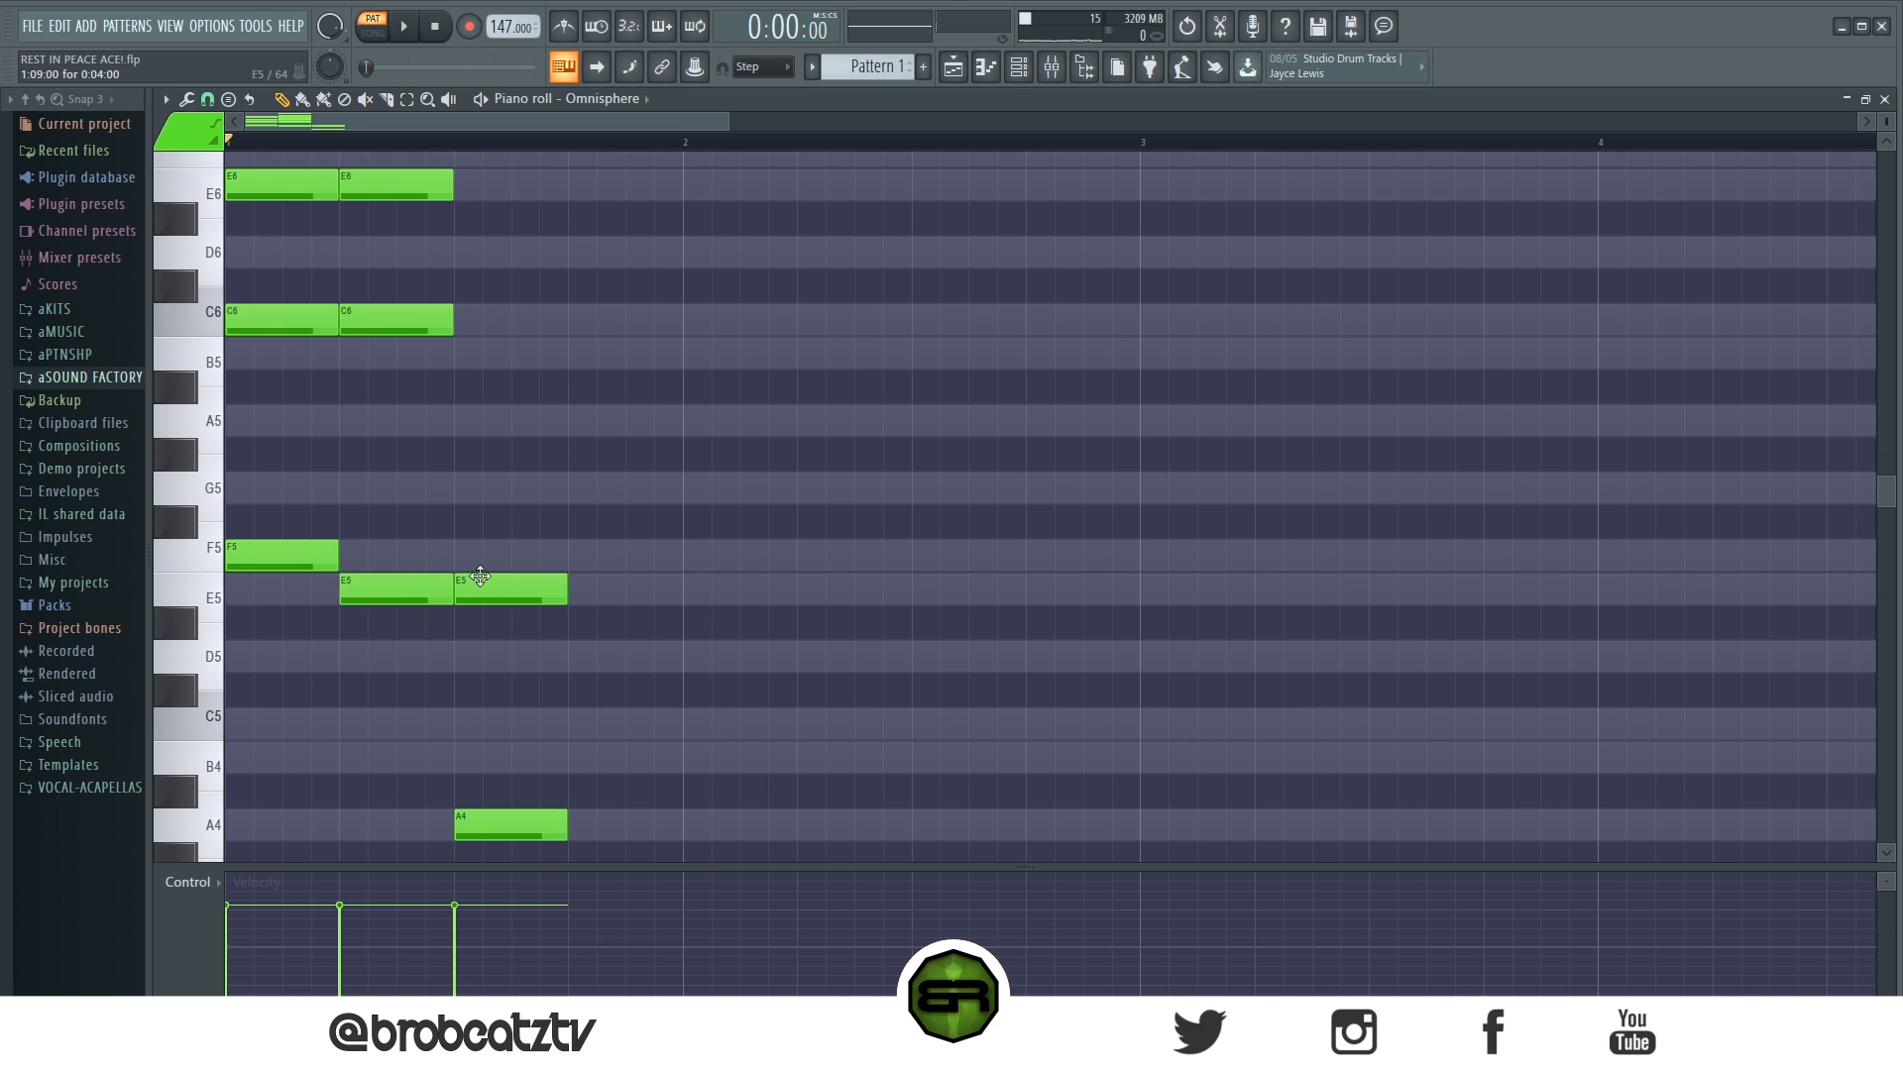
right_click(480, 577)
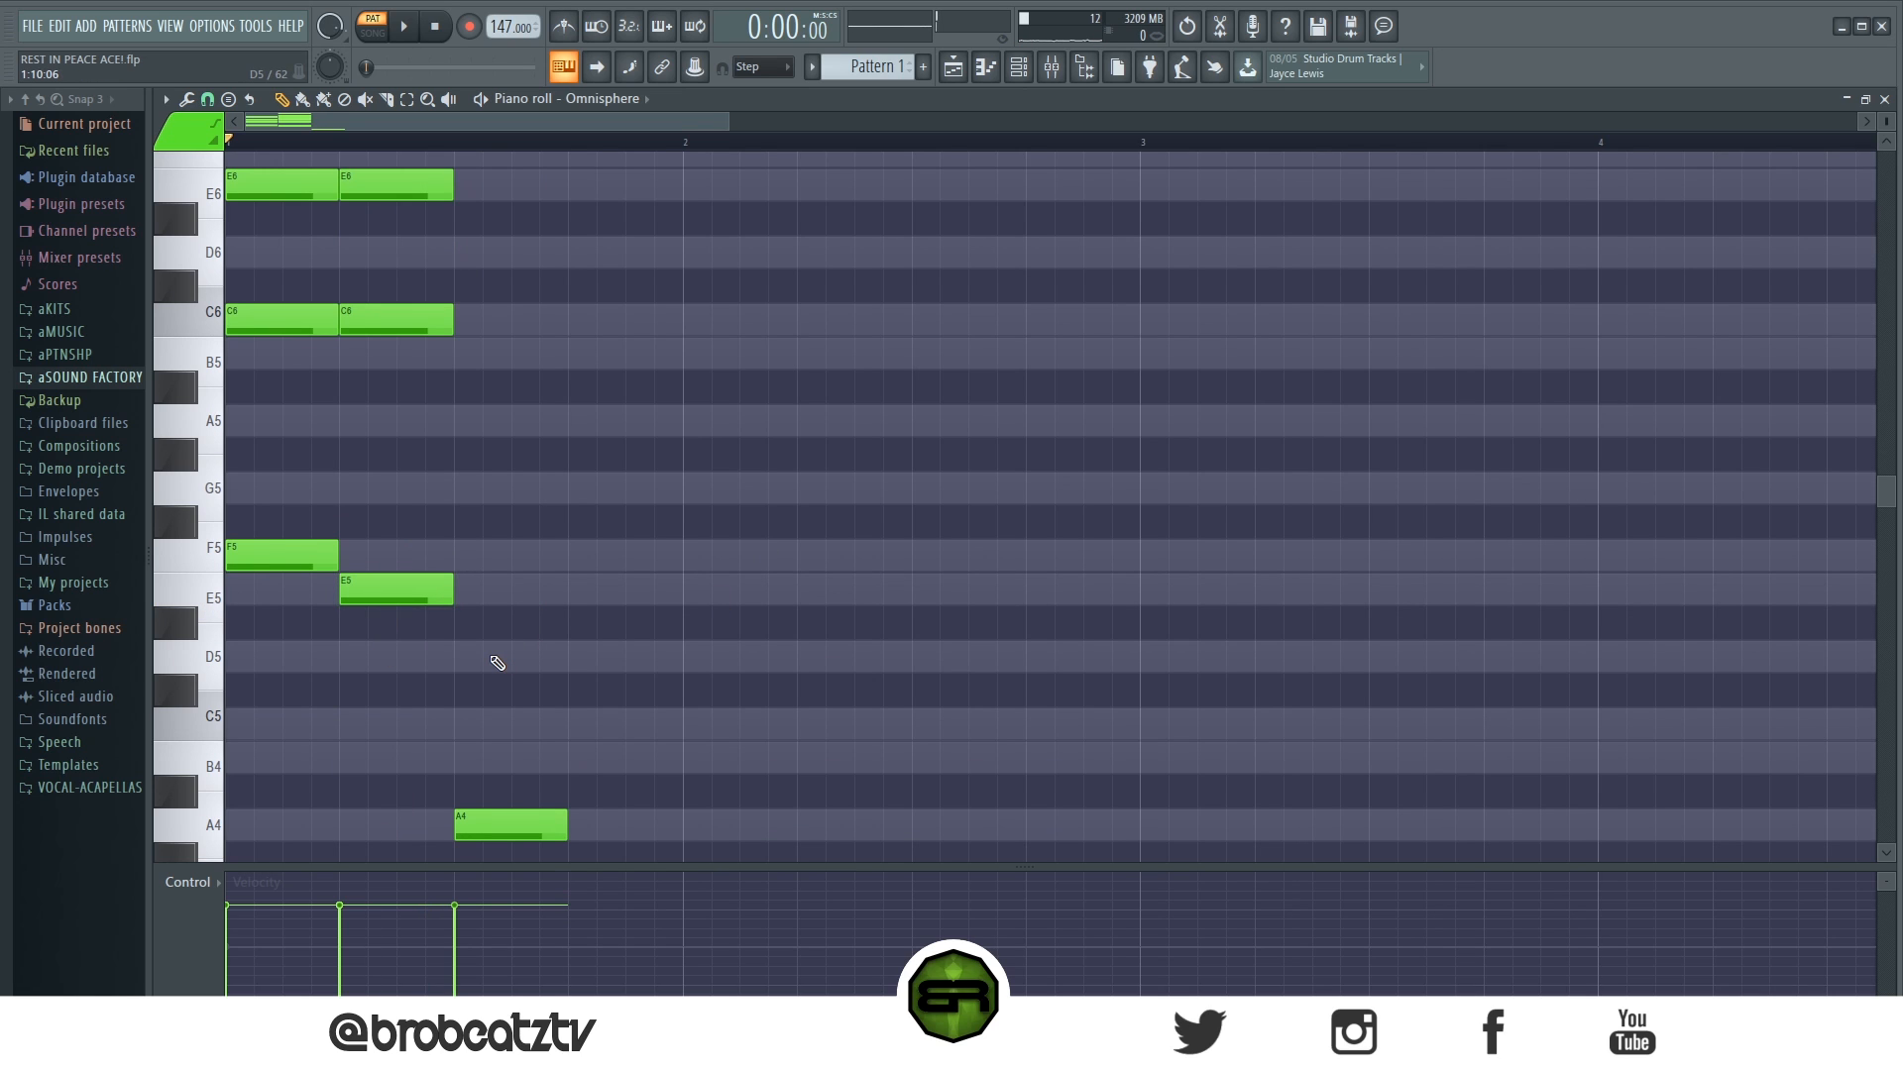
scroll(485, 694, "down", 3)
right_click(510, 522)
scroll(467, 574, "up", 5)
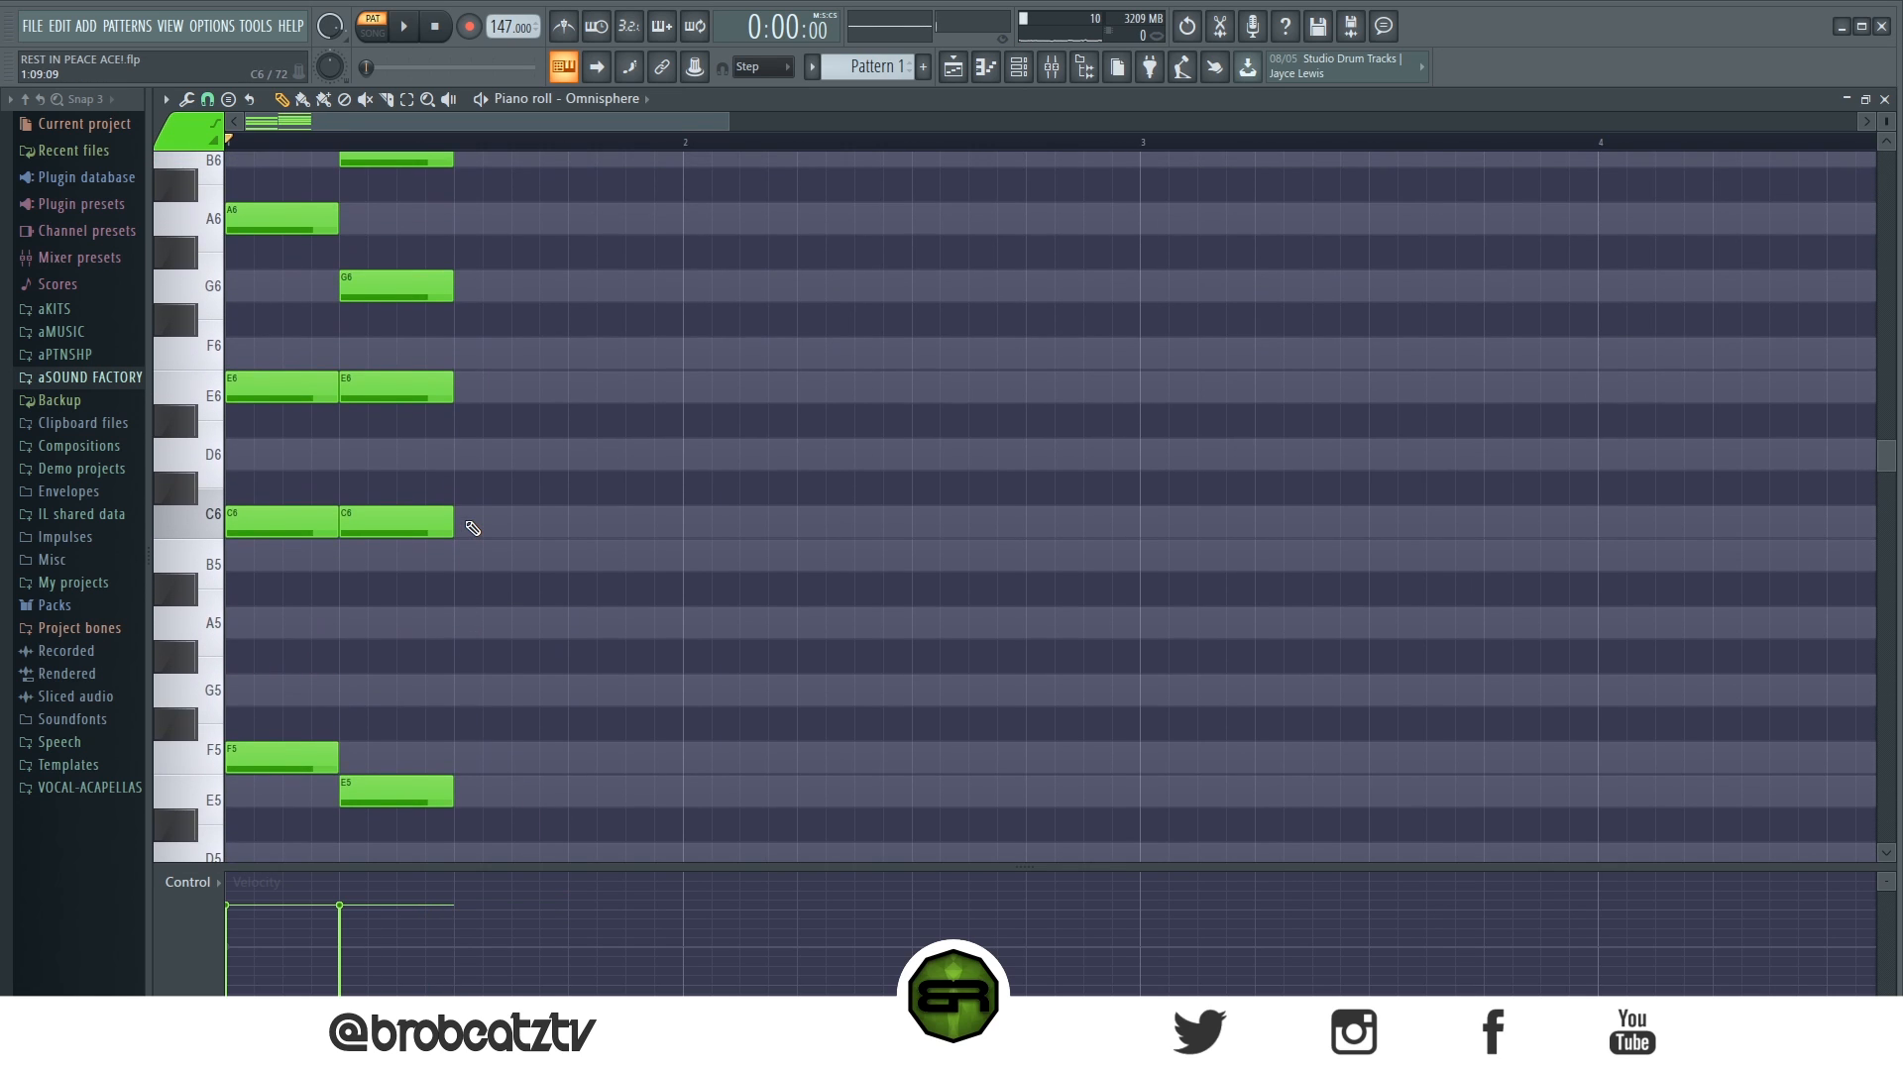
scroll(473, 528, "up", 2)
key("space")
key("space")
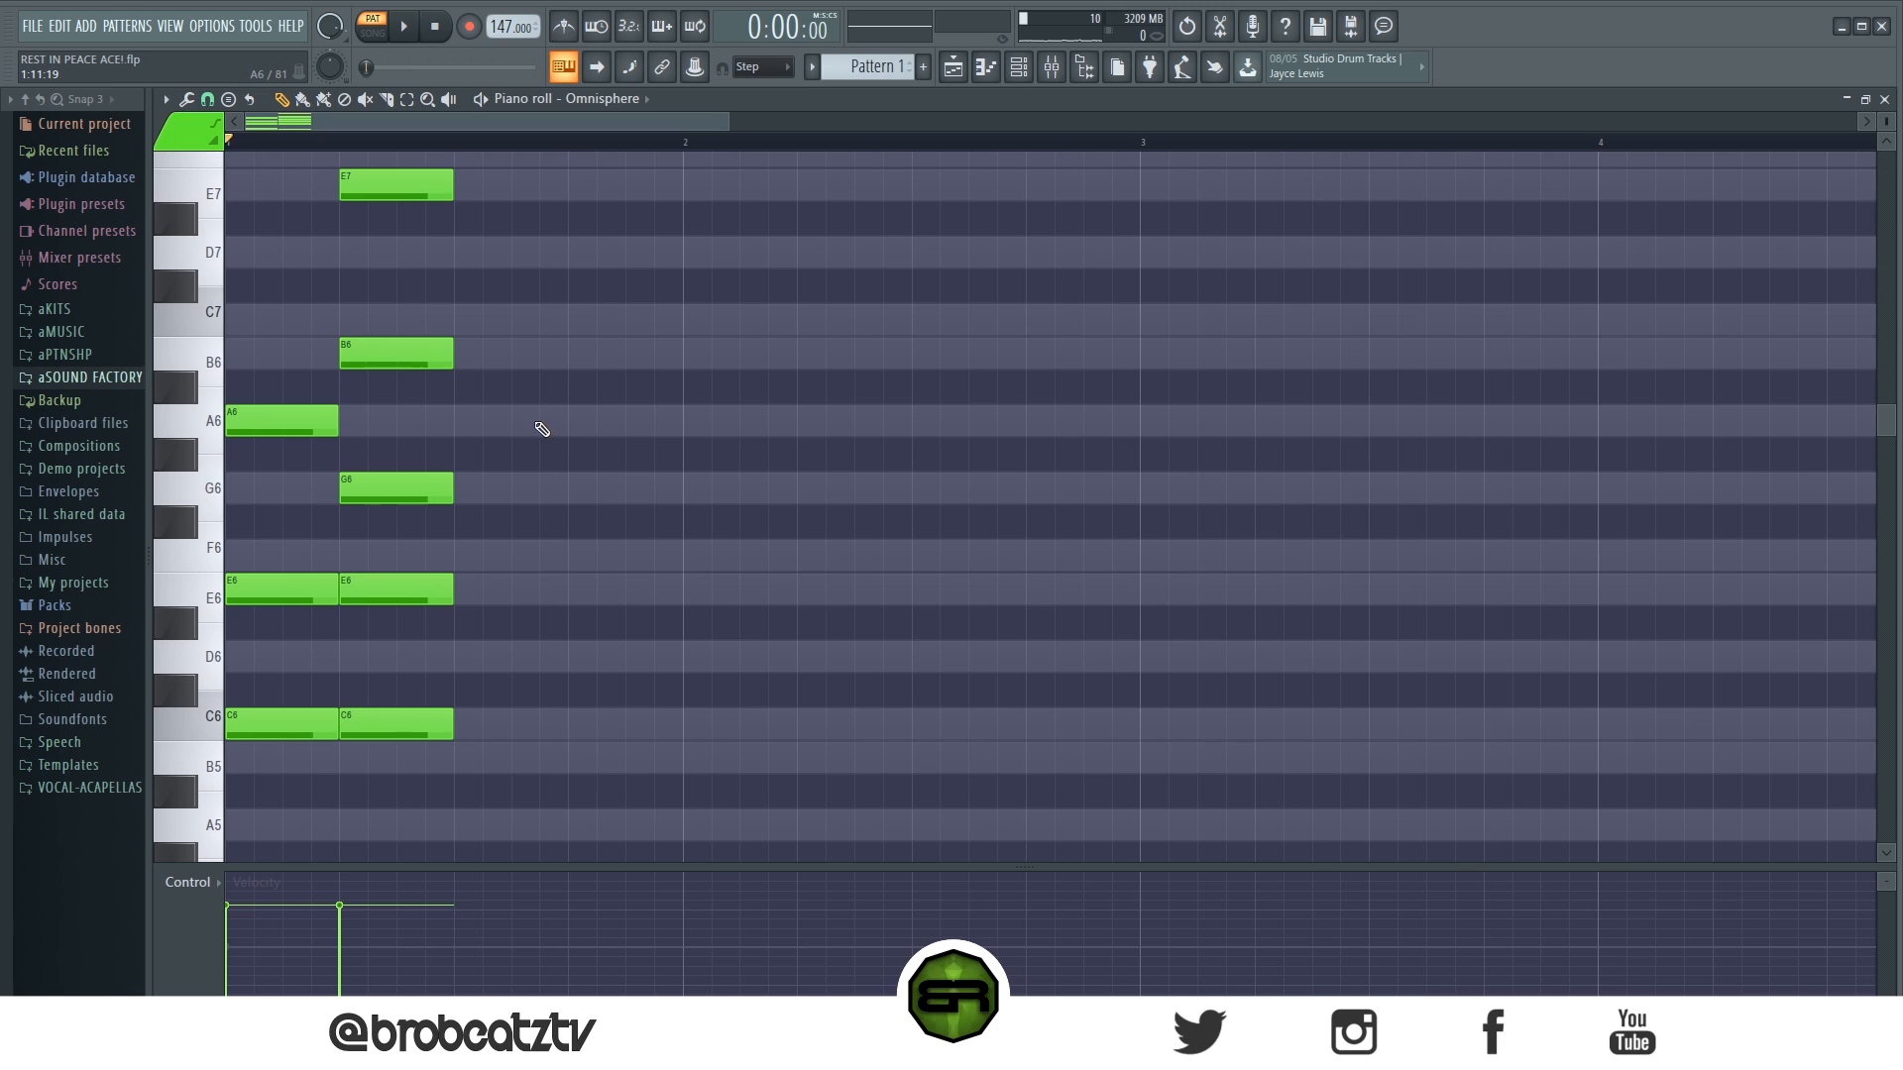
- Build a third chord on beat 3 of bar 1 with one-beat A5, C6, E6, A6 and C7 notes
scroll(530, 461, "down", 1)
scroll(513, 565, "down", 2)
scroll(512, 565, "down", 2)
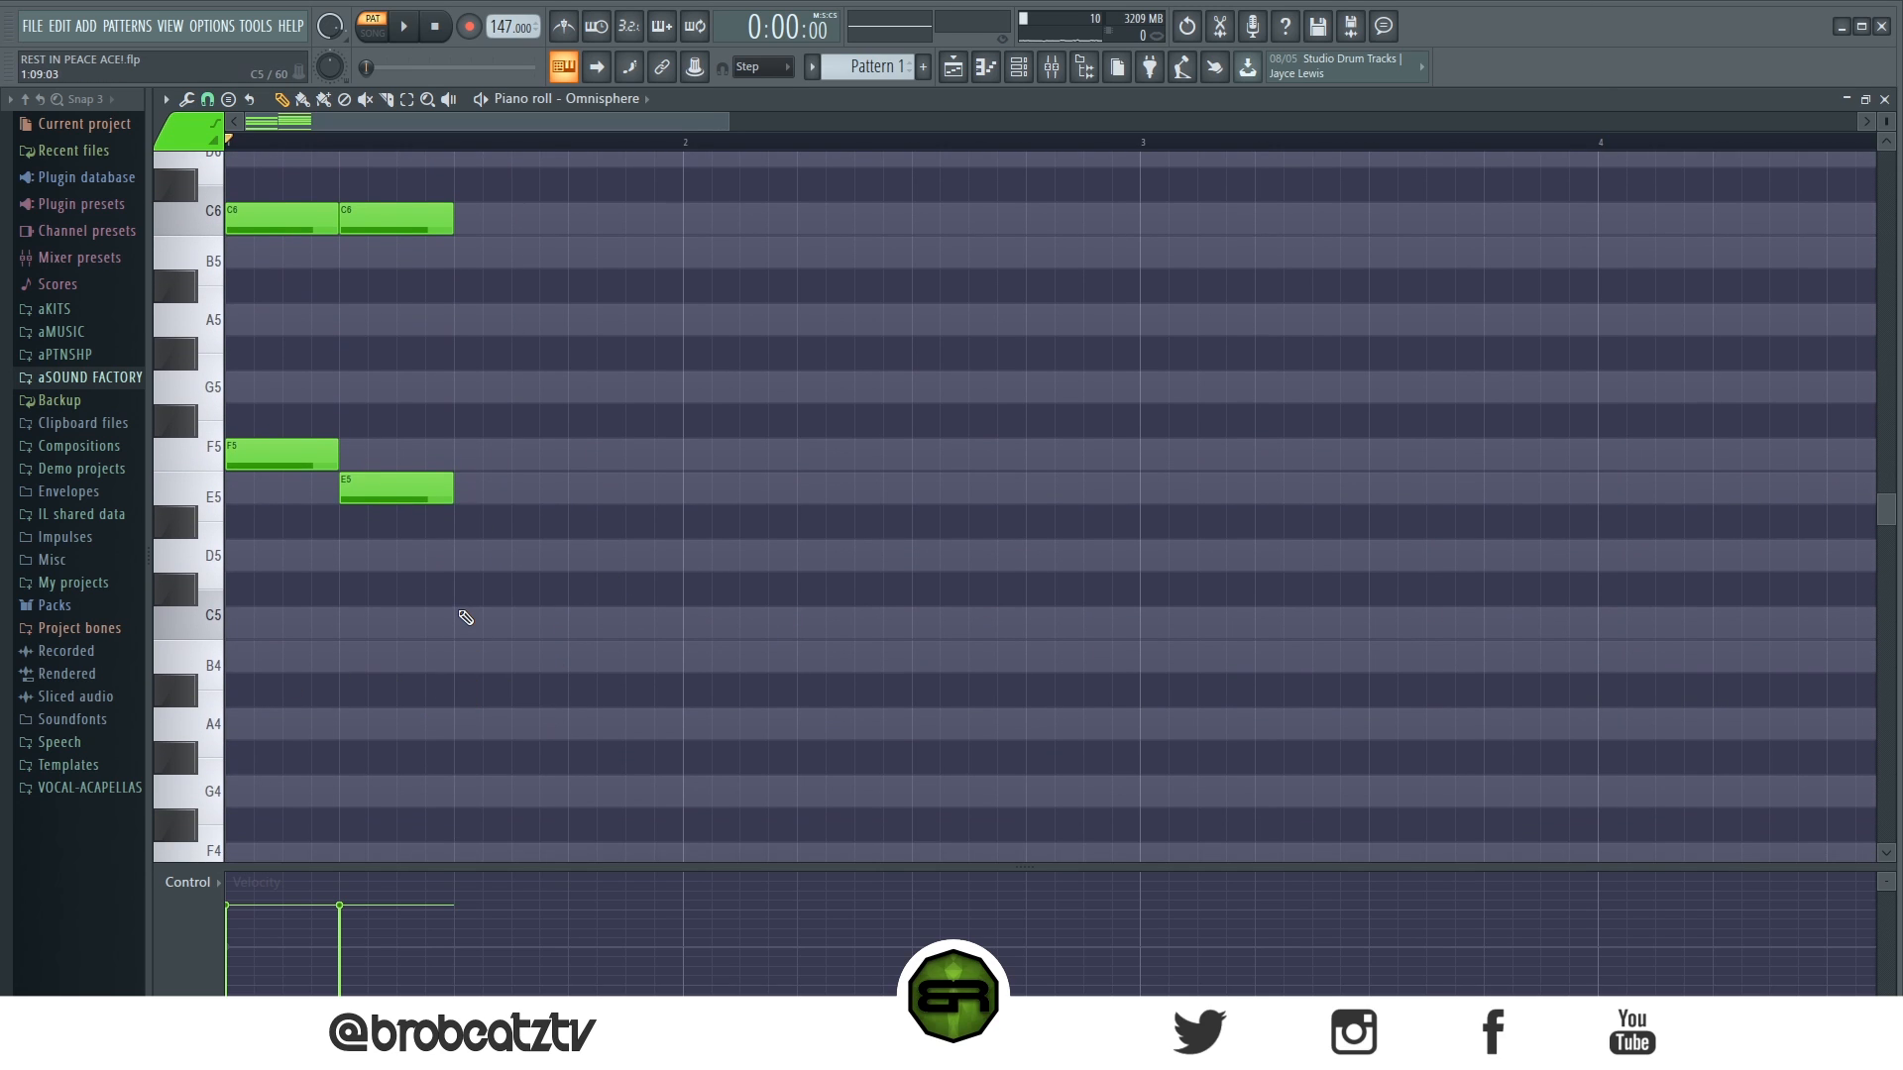
left_click(456, 319)
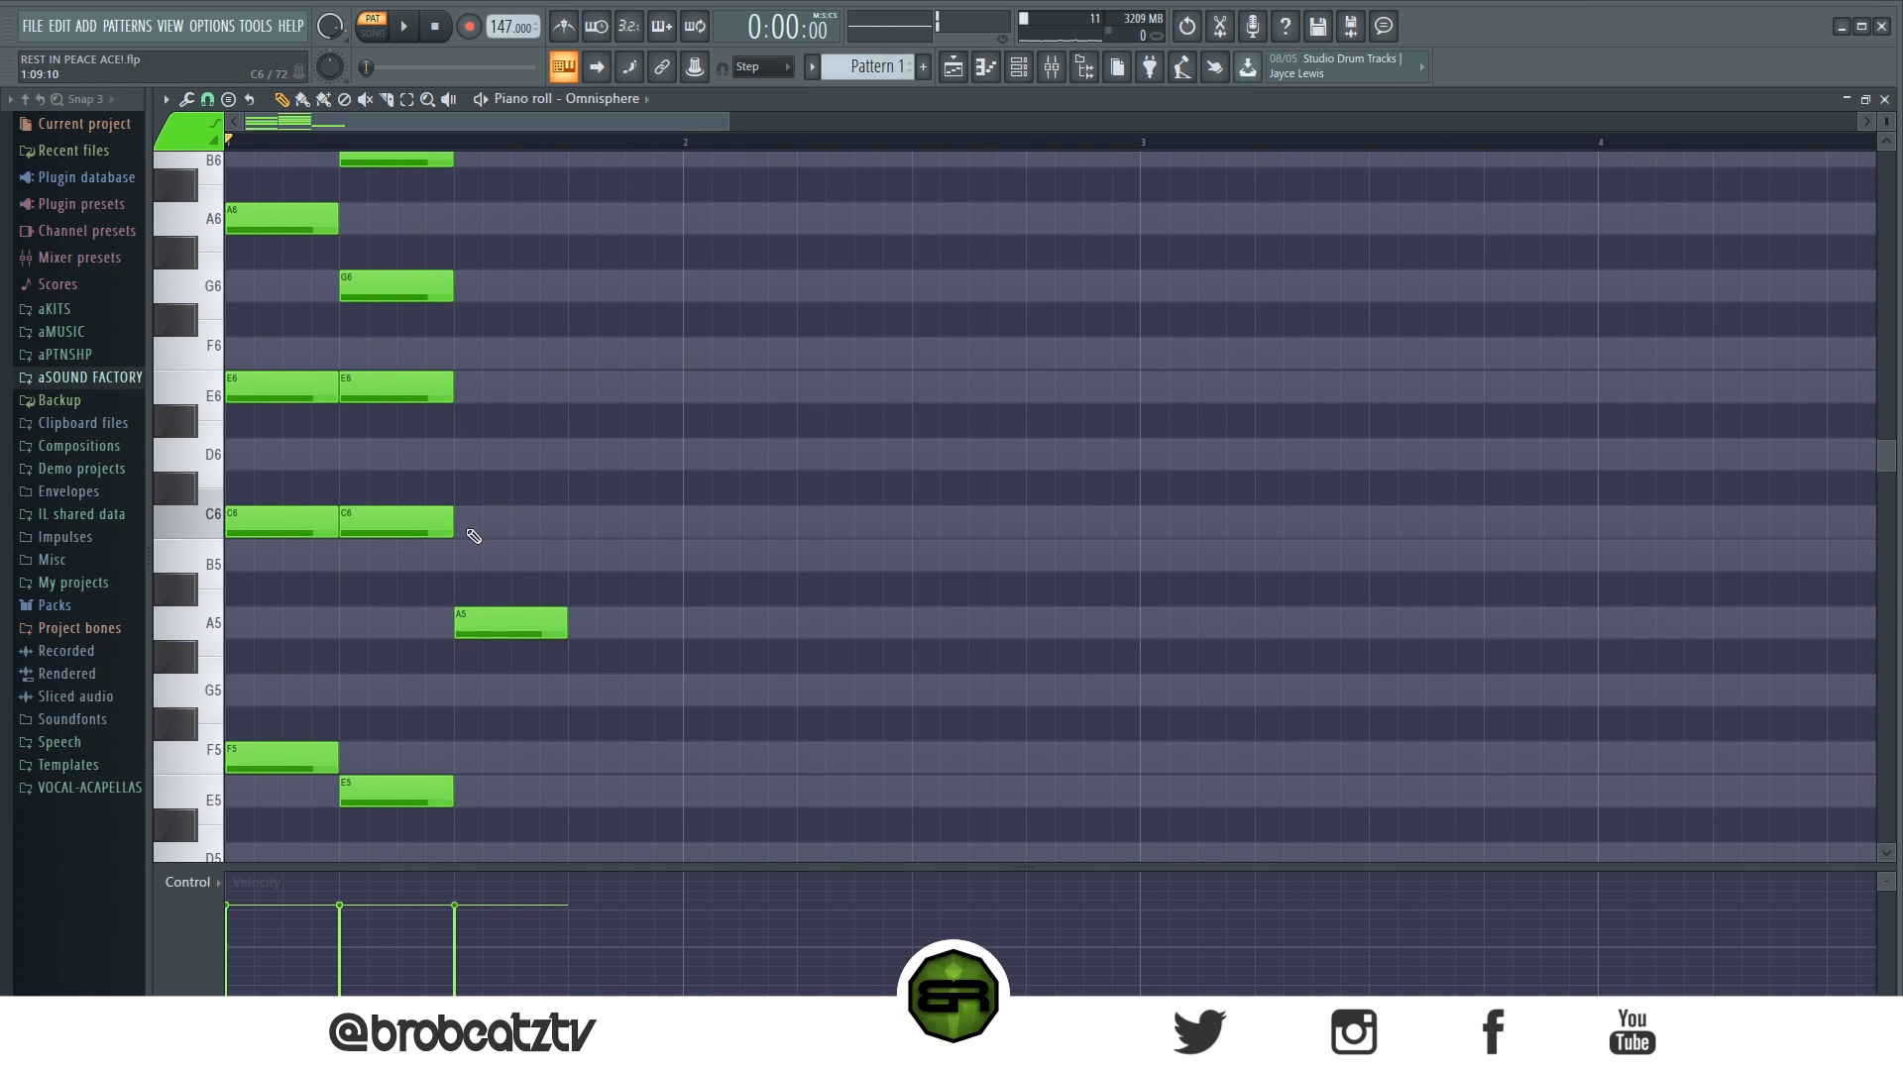
left_click(468, 524)
left_click(466, 391)
left_click_drag(515, 339, 556, 672)
left_click_drag(511, 631, 500, 229)
scroll(507, 282, "up", 3)
left_click(565, 455, "ctrl")
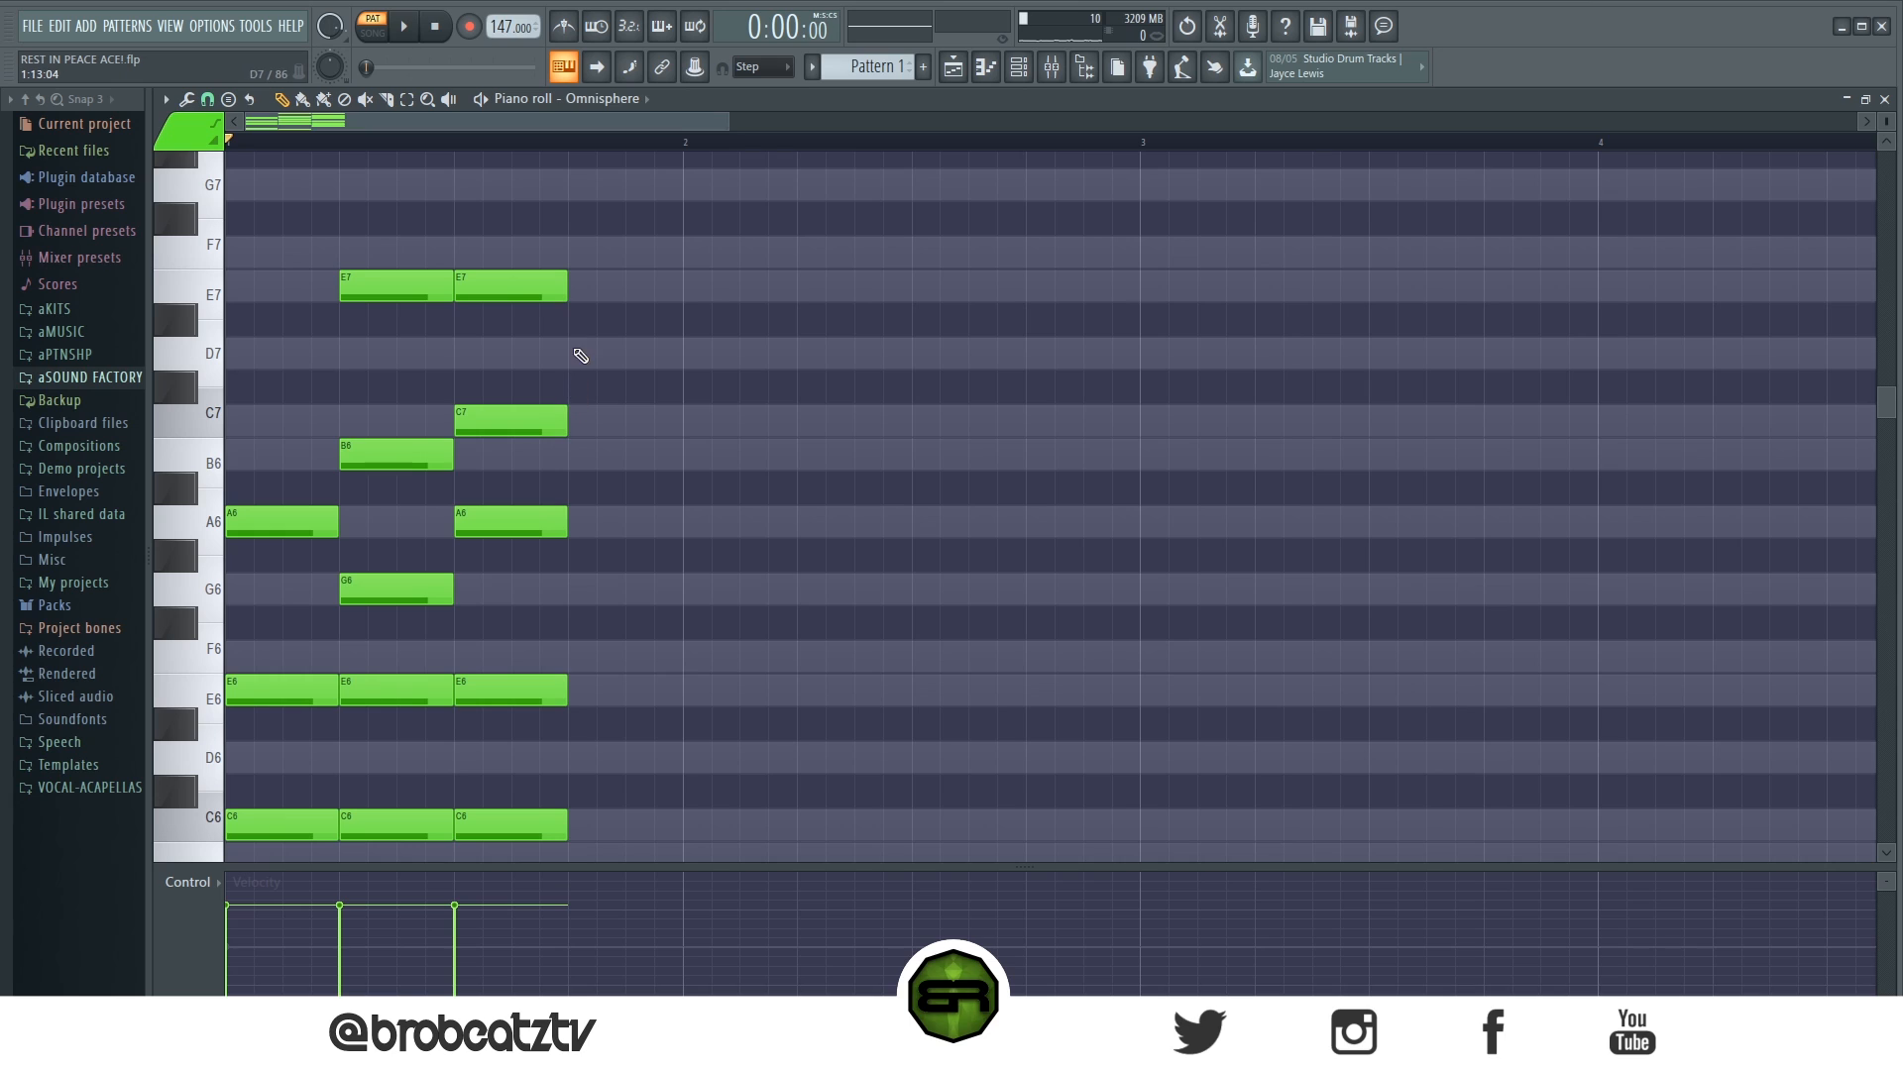
right_click(495, 279)
- Thin out the voicings by deleting C6 from the third chord and E6 from the second chord
scroll(697, 615, "down", 3)
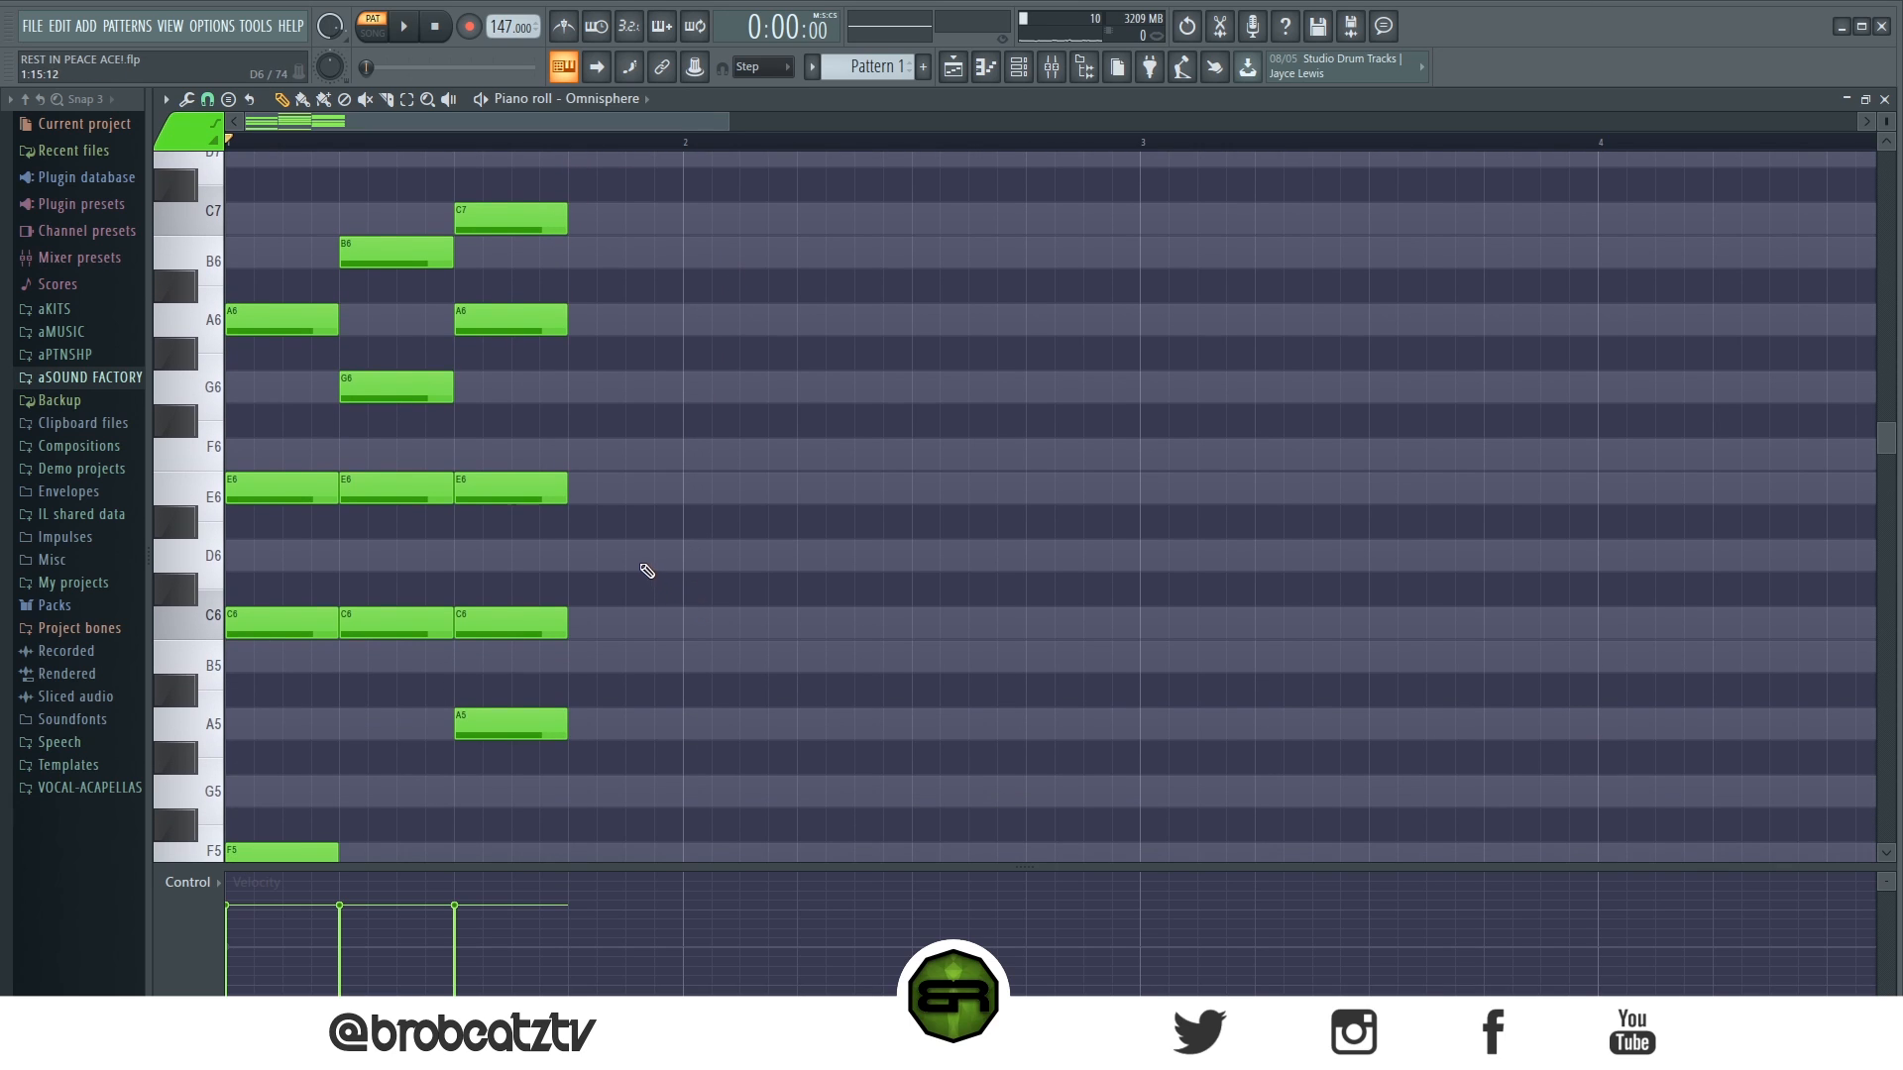
right_click(535, 486)
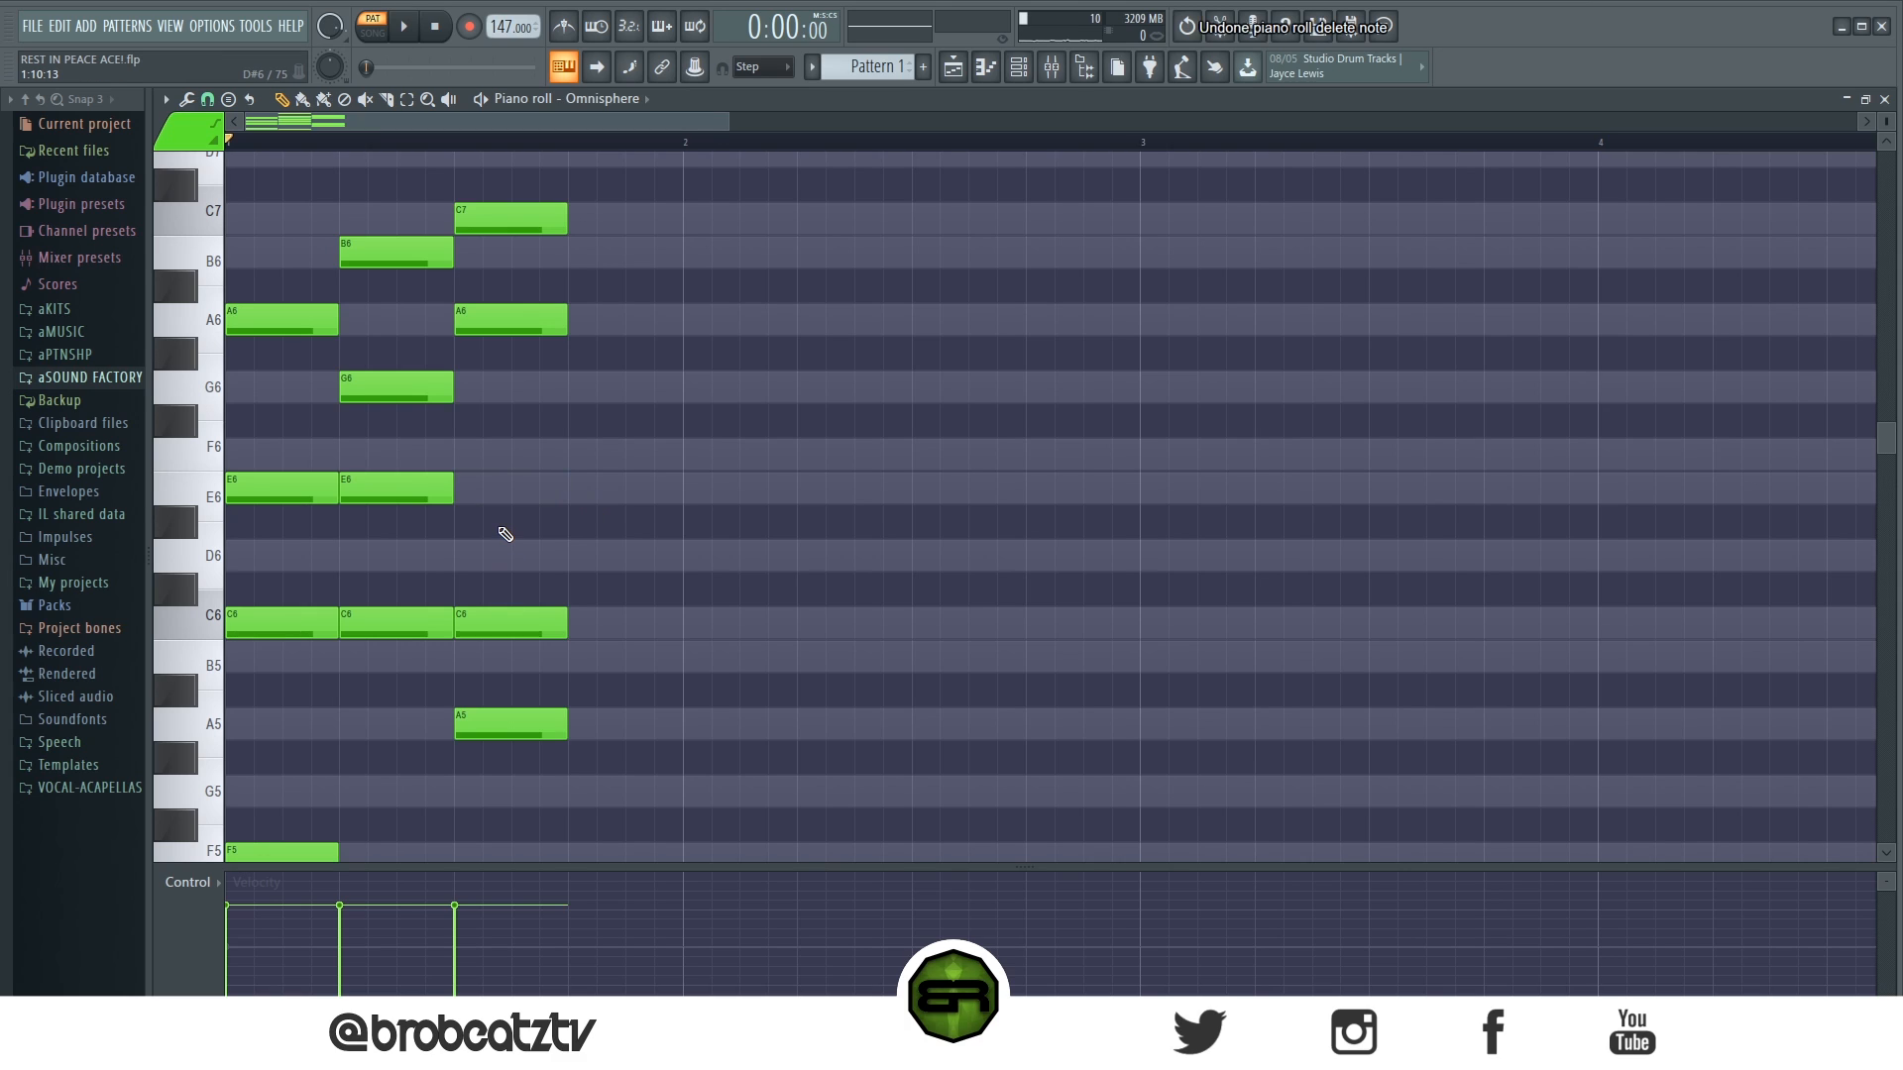
key("ctrl+z")
right_click(560, 623)
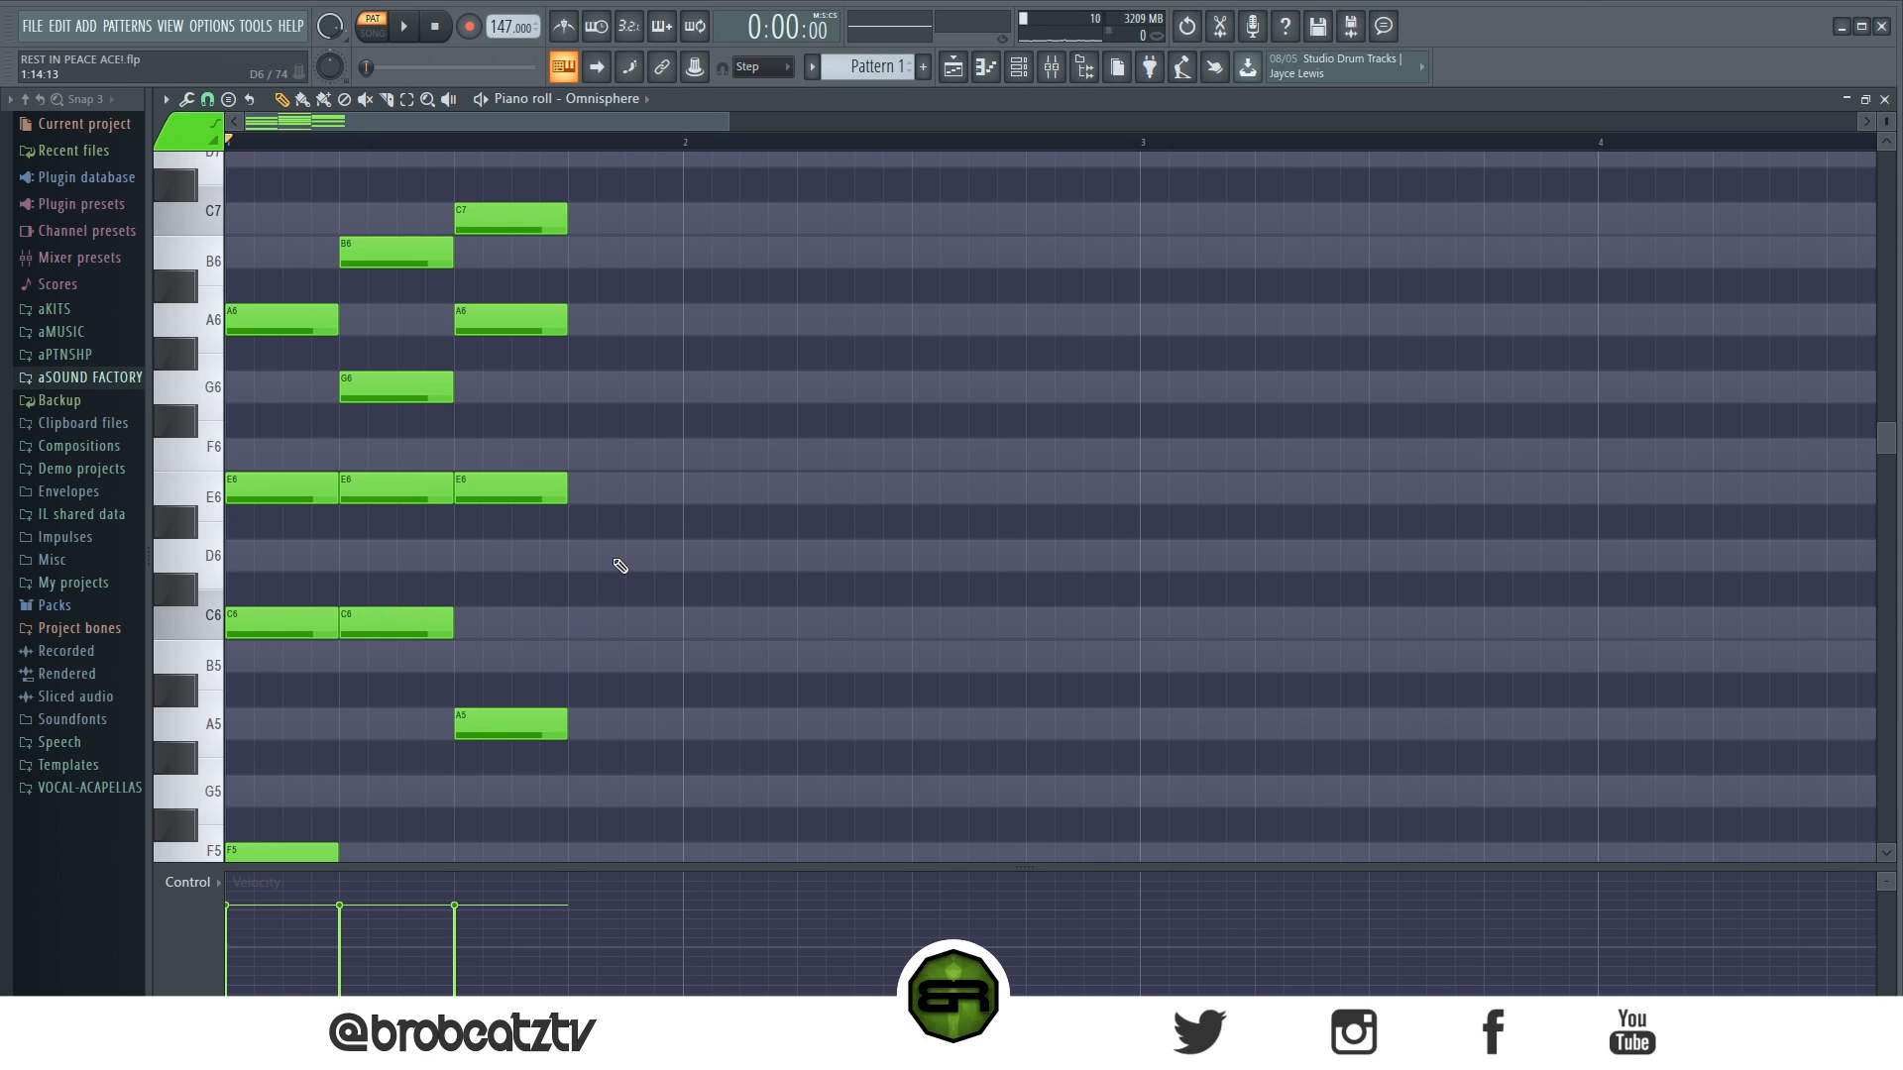
right_click(392, 495)
scroll(417, 570, "up", 4)
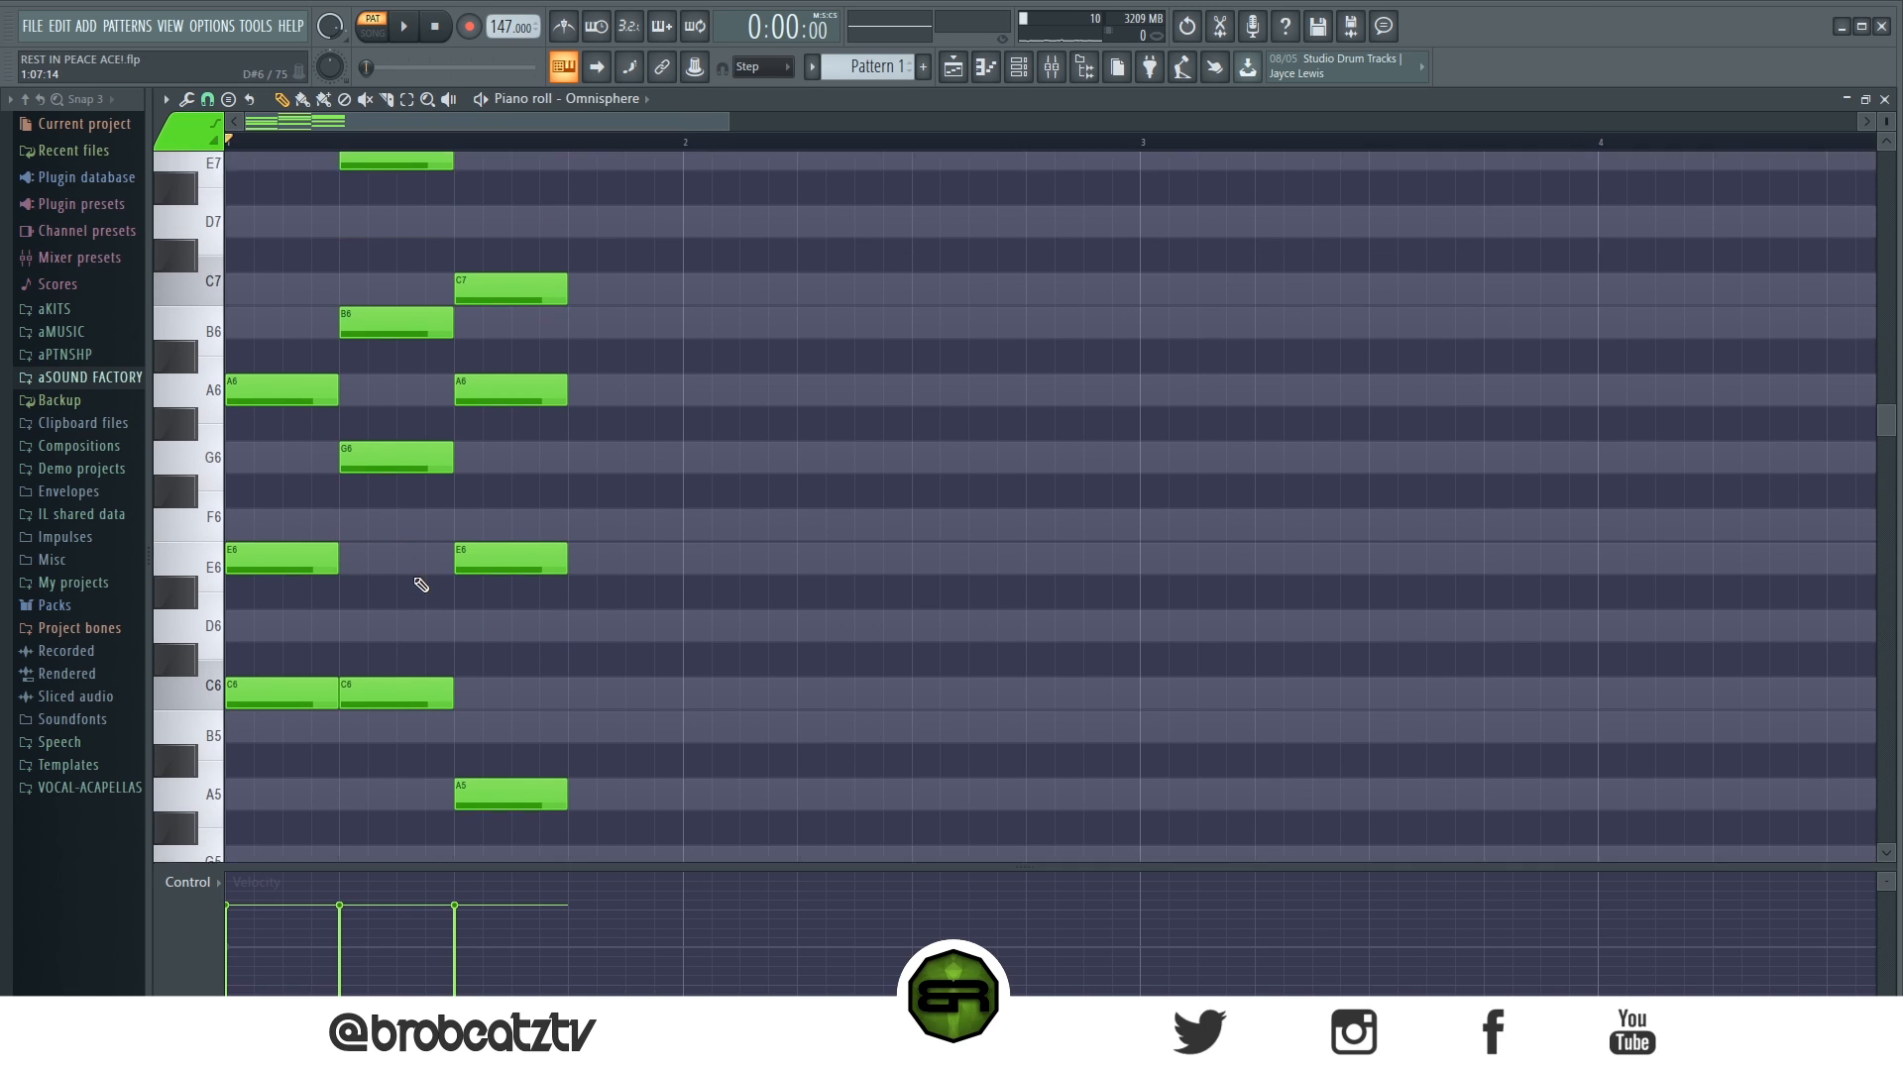
- Add a one-beat A4 bass note under the third chord and review the bass notes of all three chords
scroll(420, 579, "down", 6)
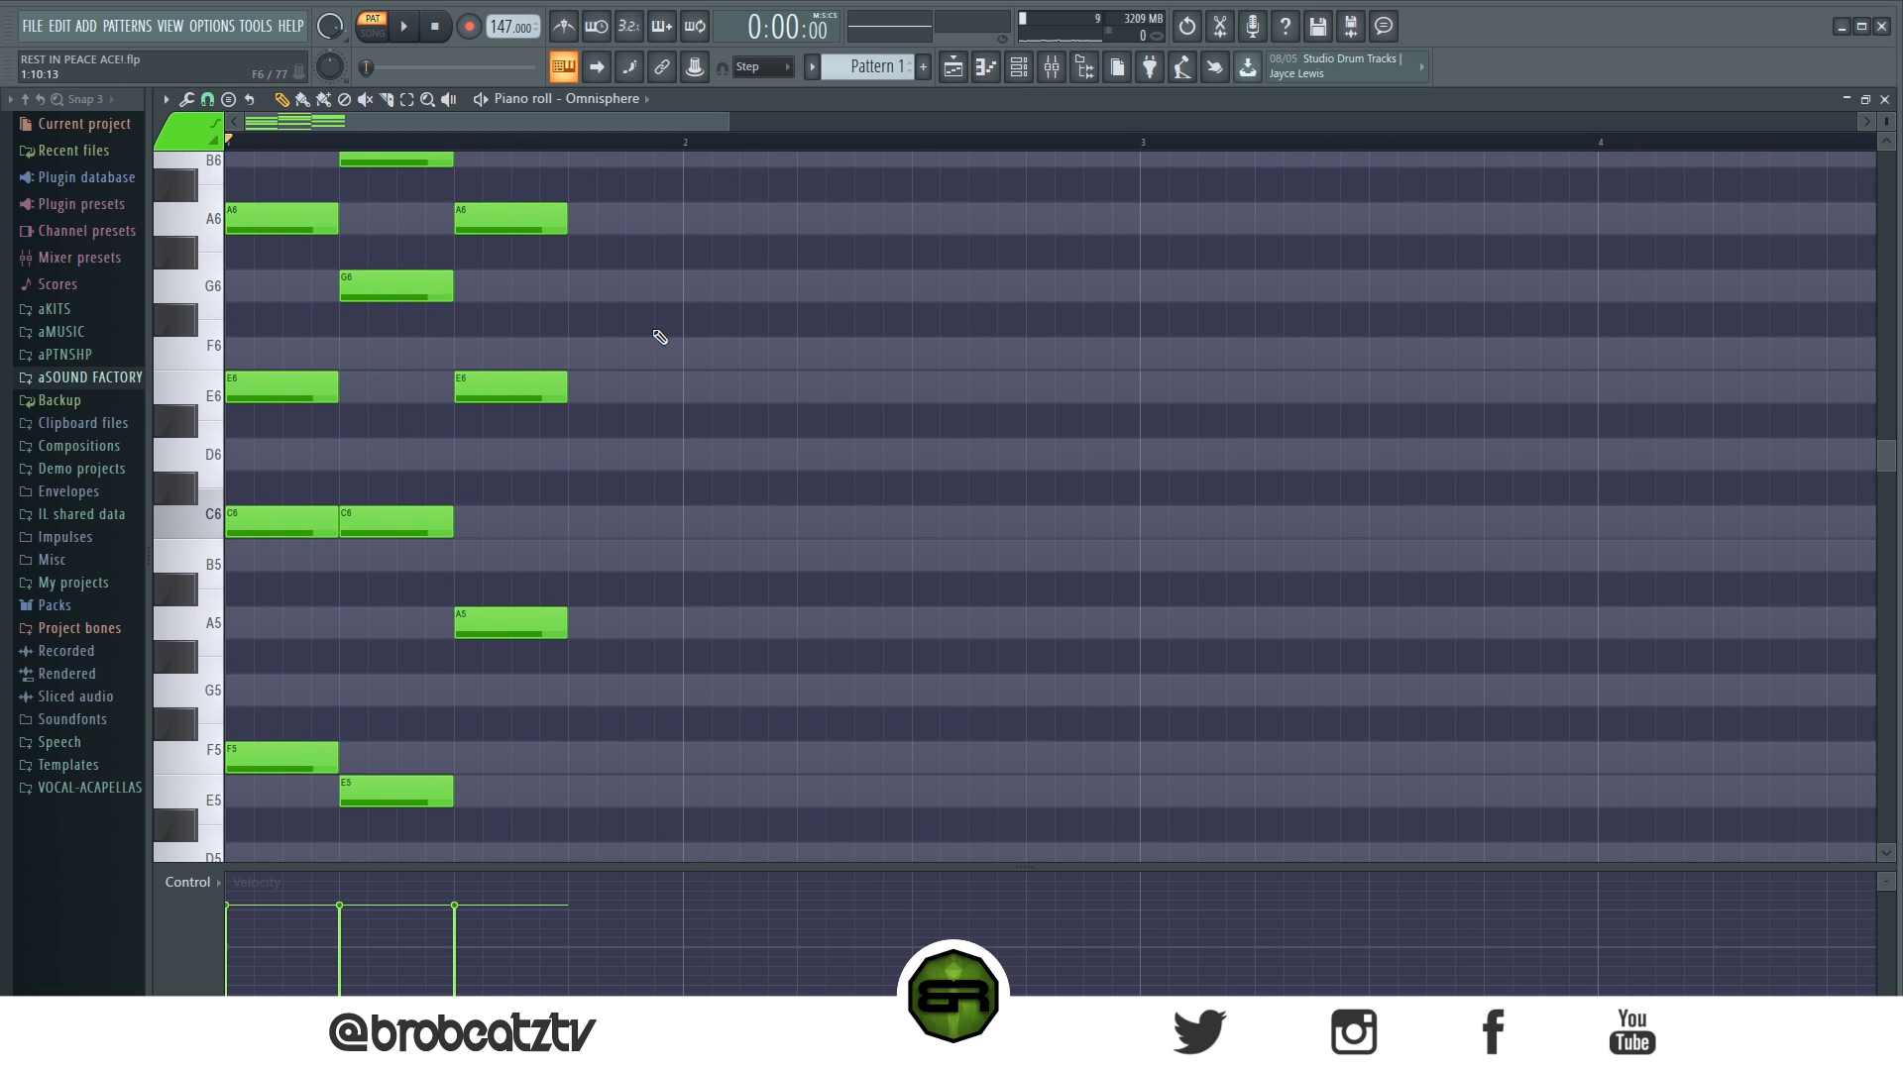
left_click_drag(729, 121, 513, 122)
scroll(662, 444, "up", 1)
scroll(662, 444, "down", 1)
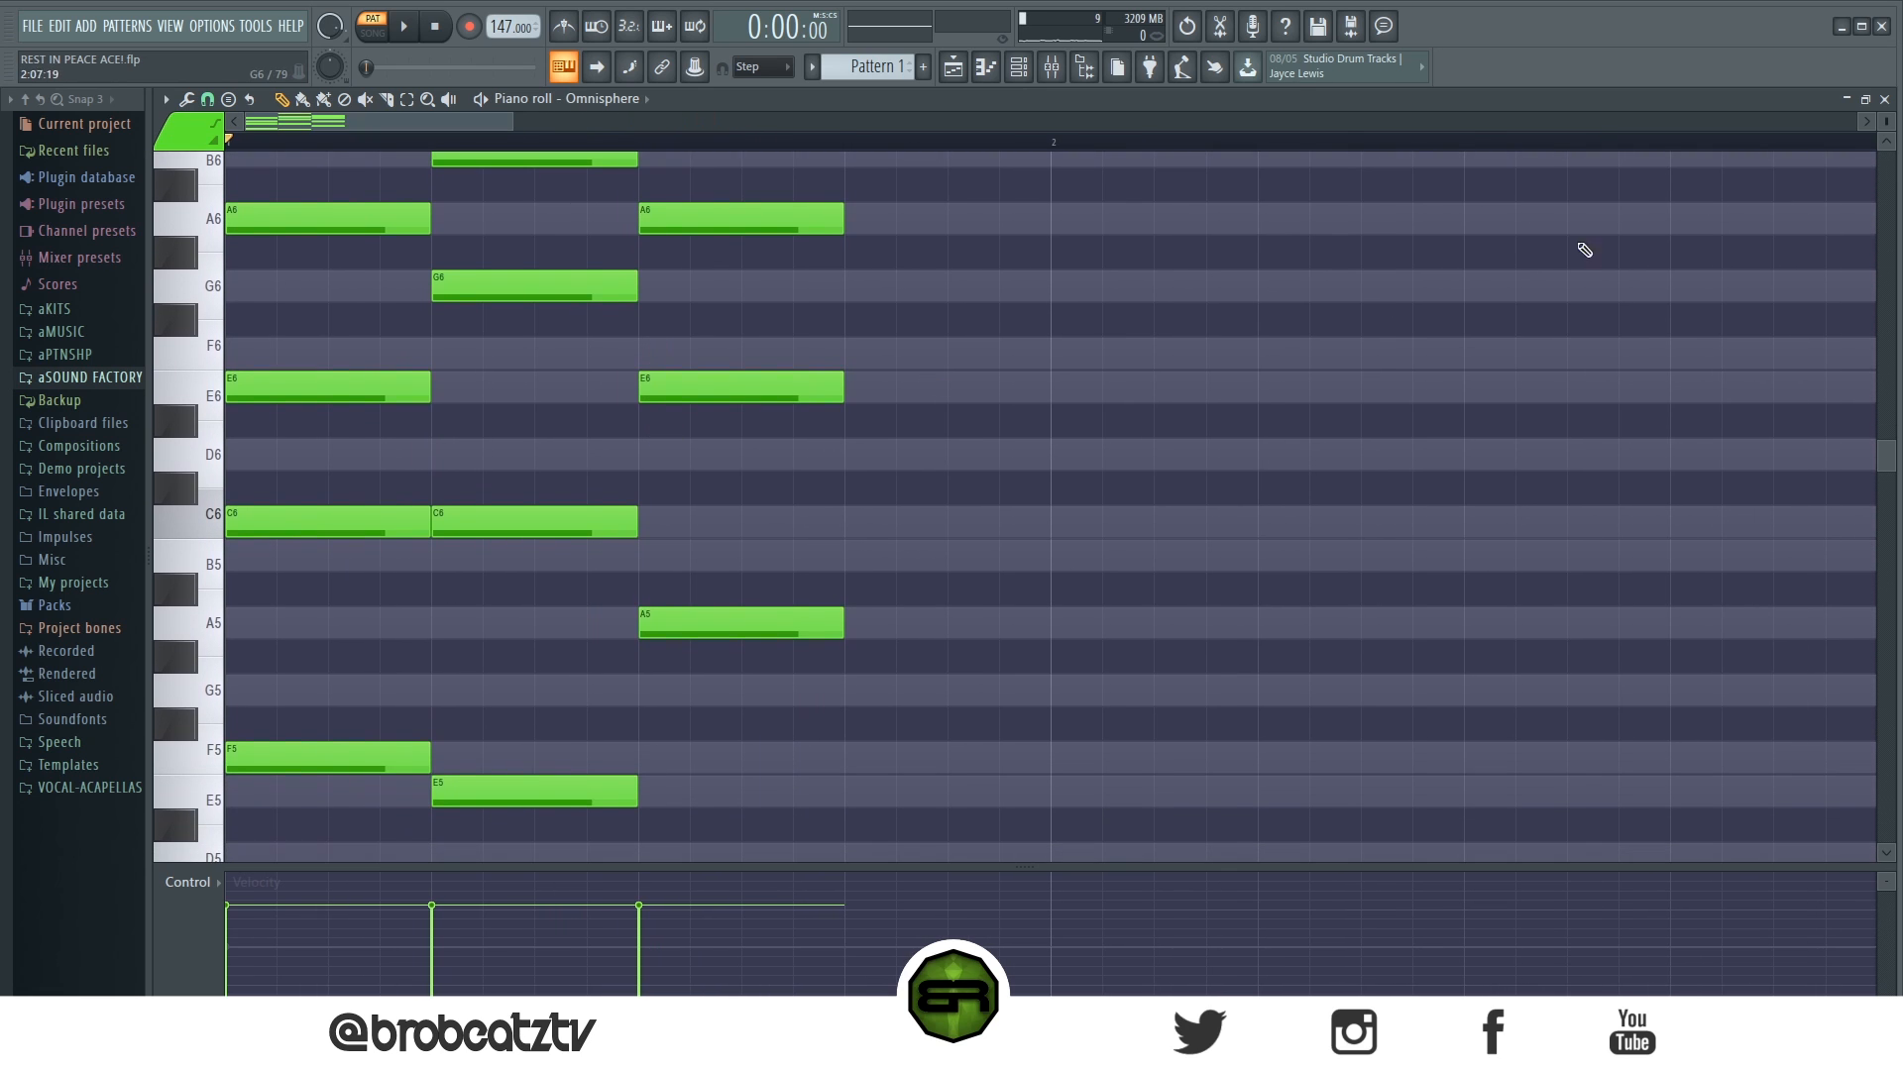
scroll(1896, 119, "down", 1)
scroll(932, 644, "down", 1)
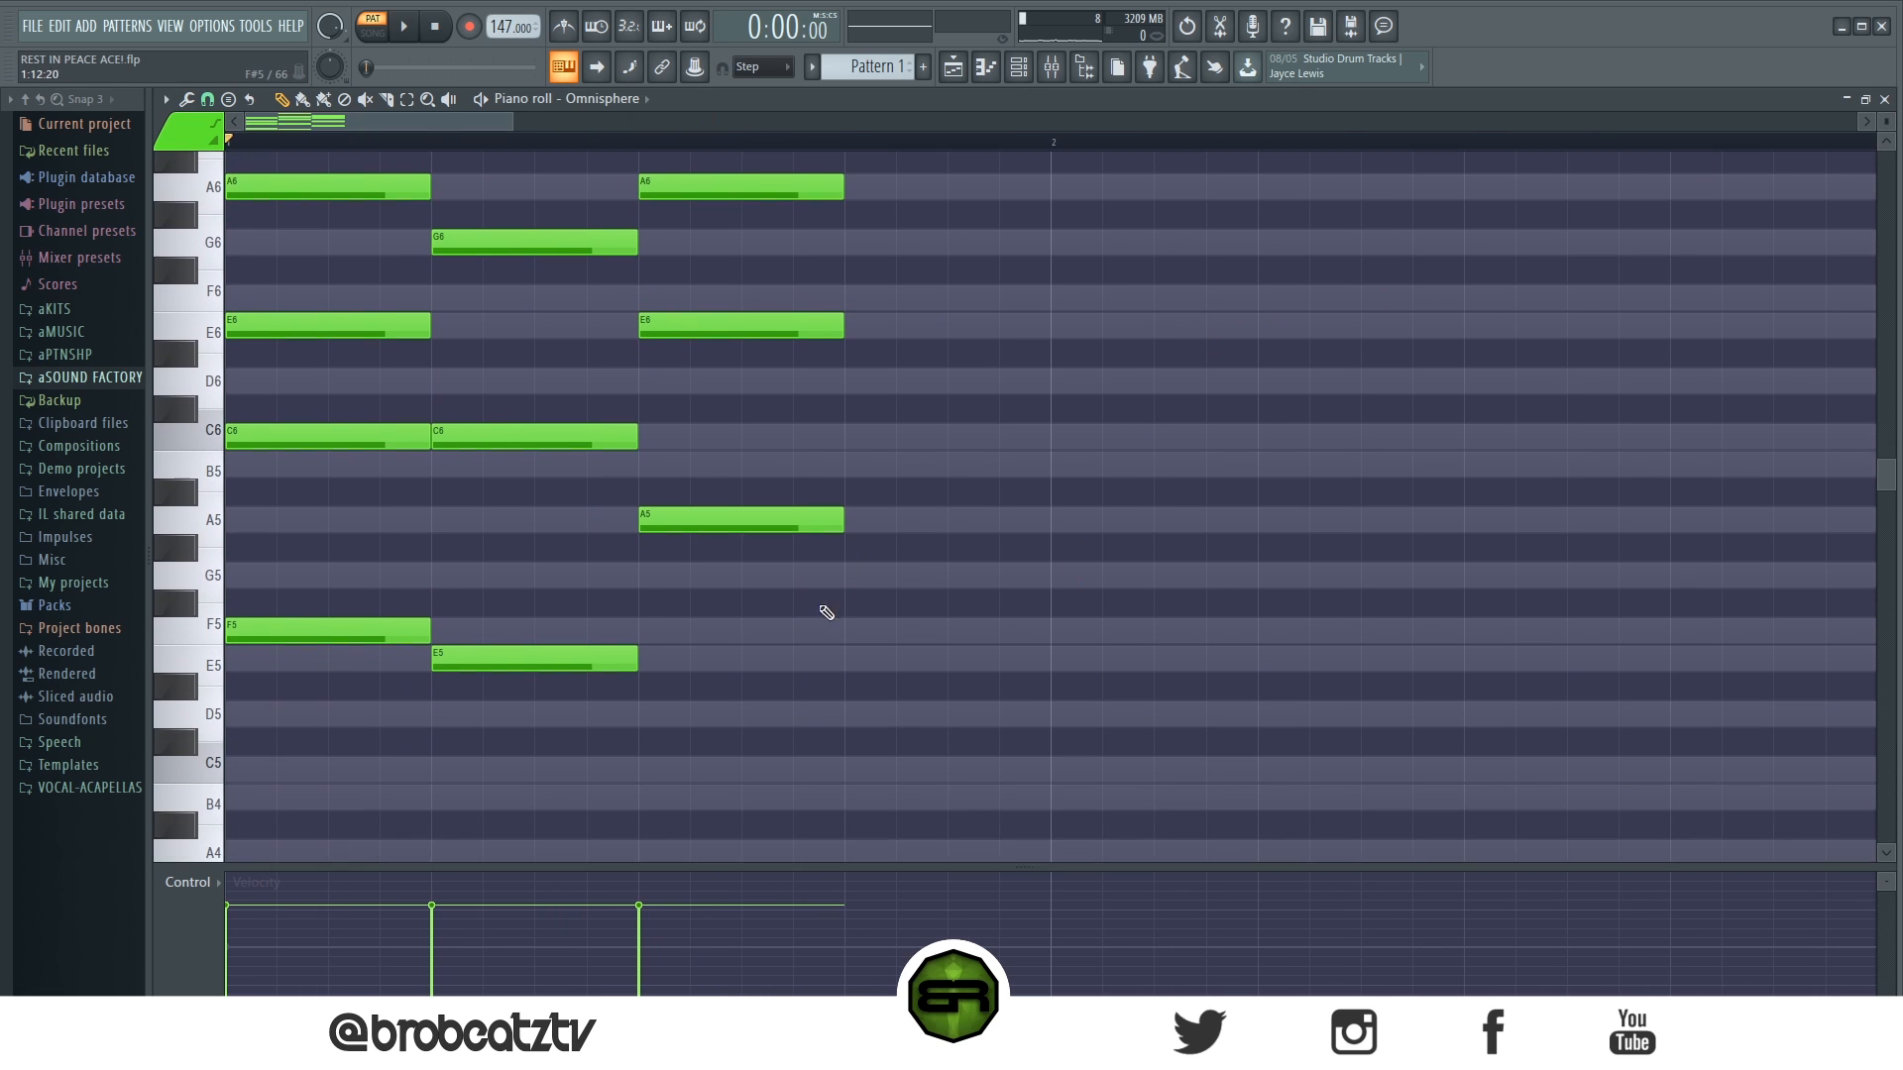
left_click_drag(674, 501, 661, 737)
left_click_drag(336, 507, 359, 540)
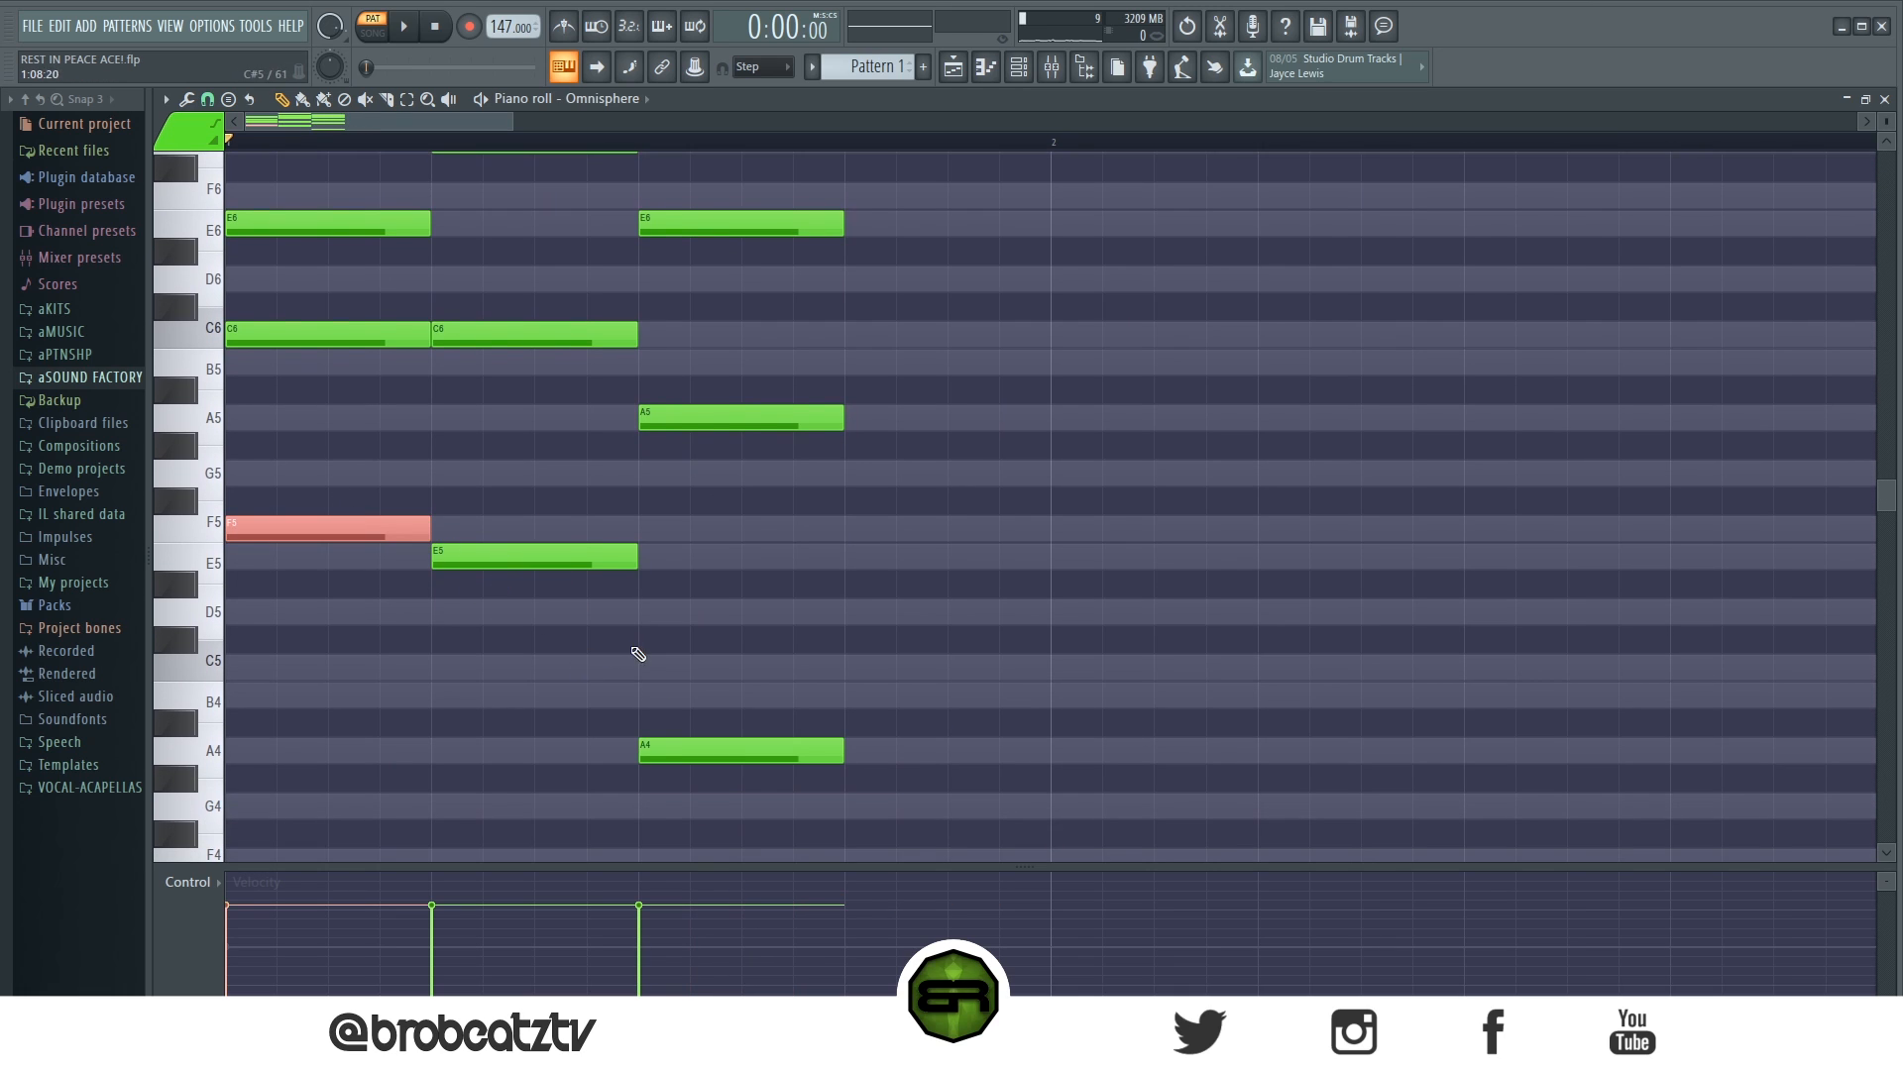
left_click_drag(698, 721, 729, 778)
left_click_drag(538, 518, 545, 573)
left_click(1045, 625)
scroll(481, 661, "up", 3)
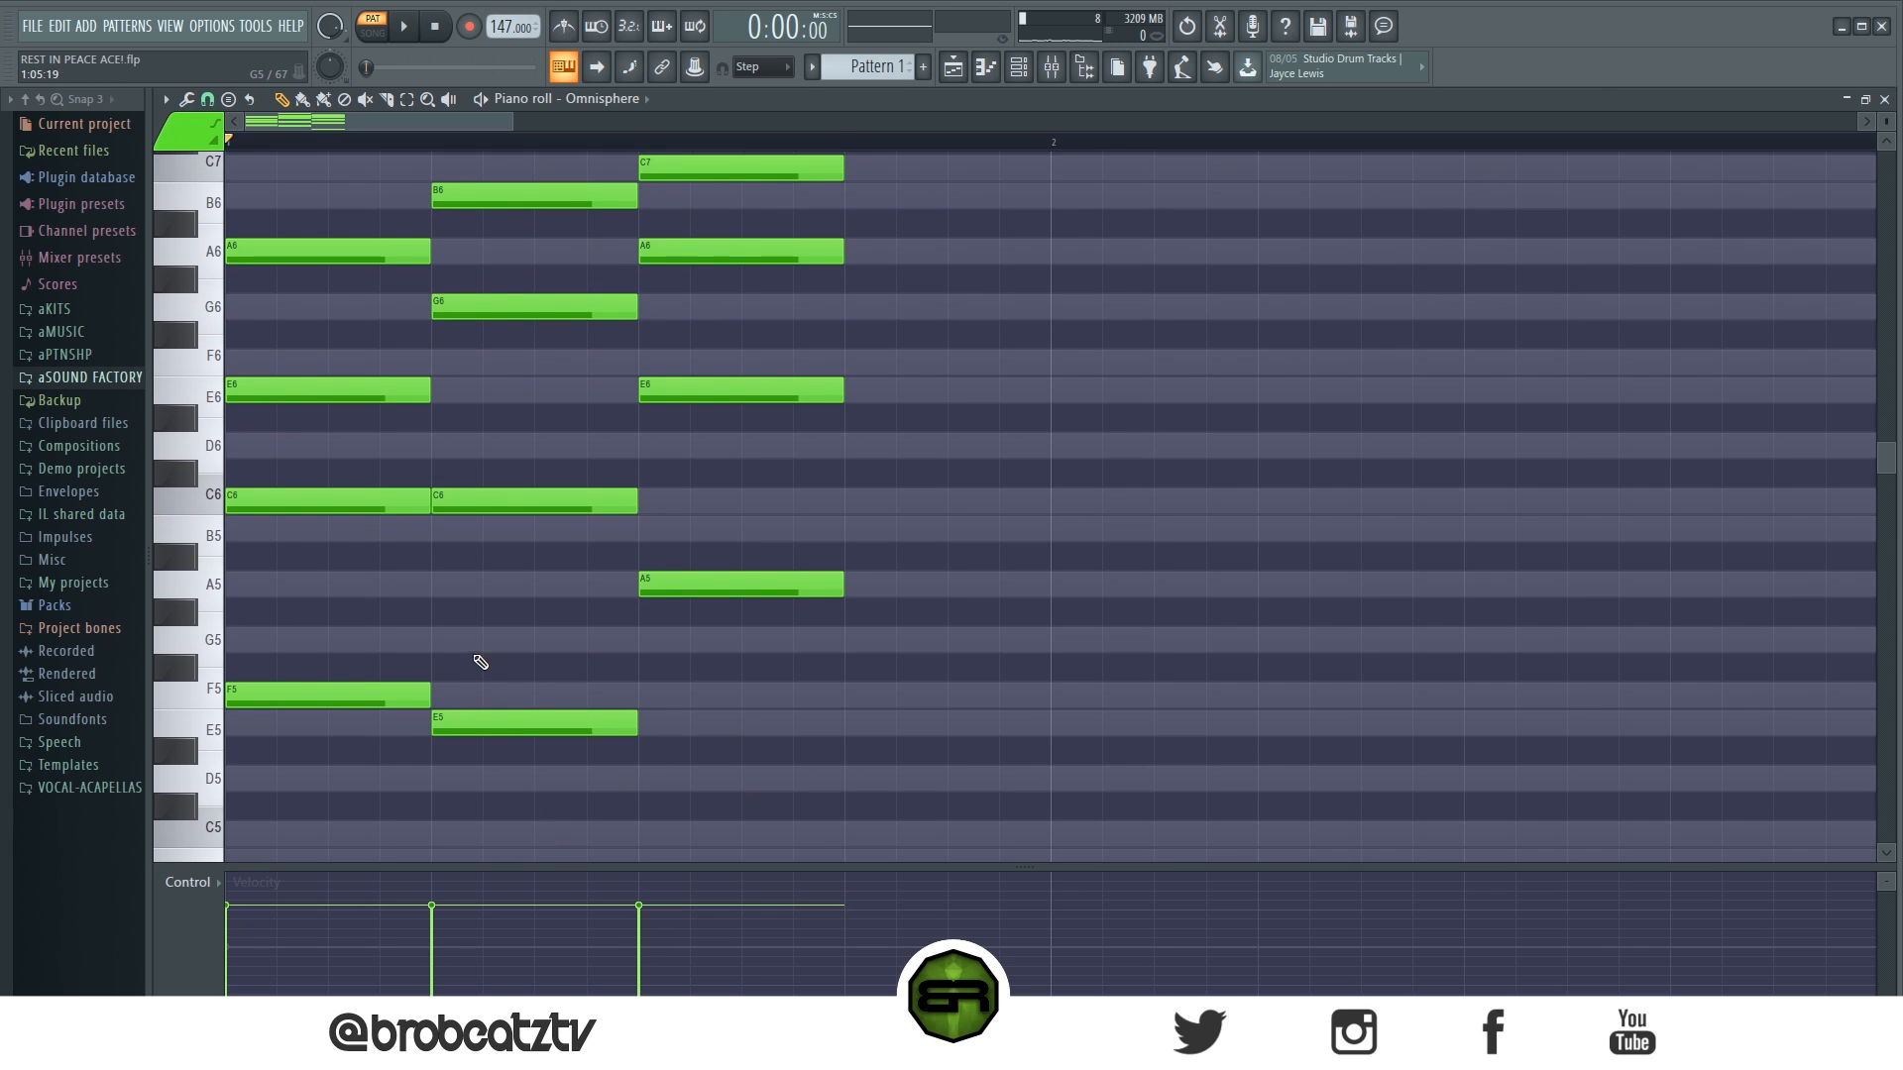
- Copy all five notes of the second chord to beat 4 of bar 1
left_click_drag(1889, 122, 1888, 114)
left_click_drag(544, 223, 515, 436)
left_click_drag(510, 162, 525, 555)
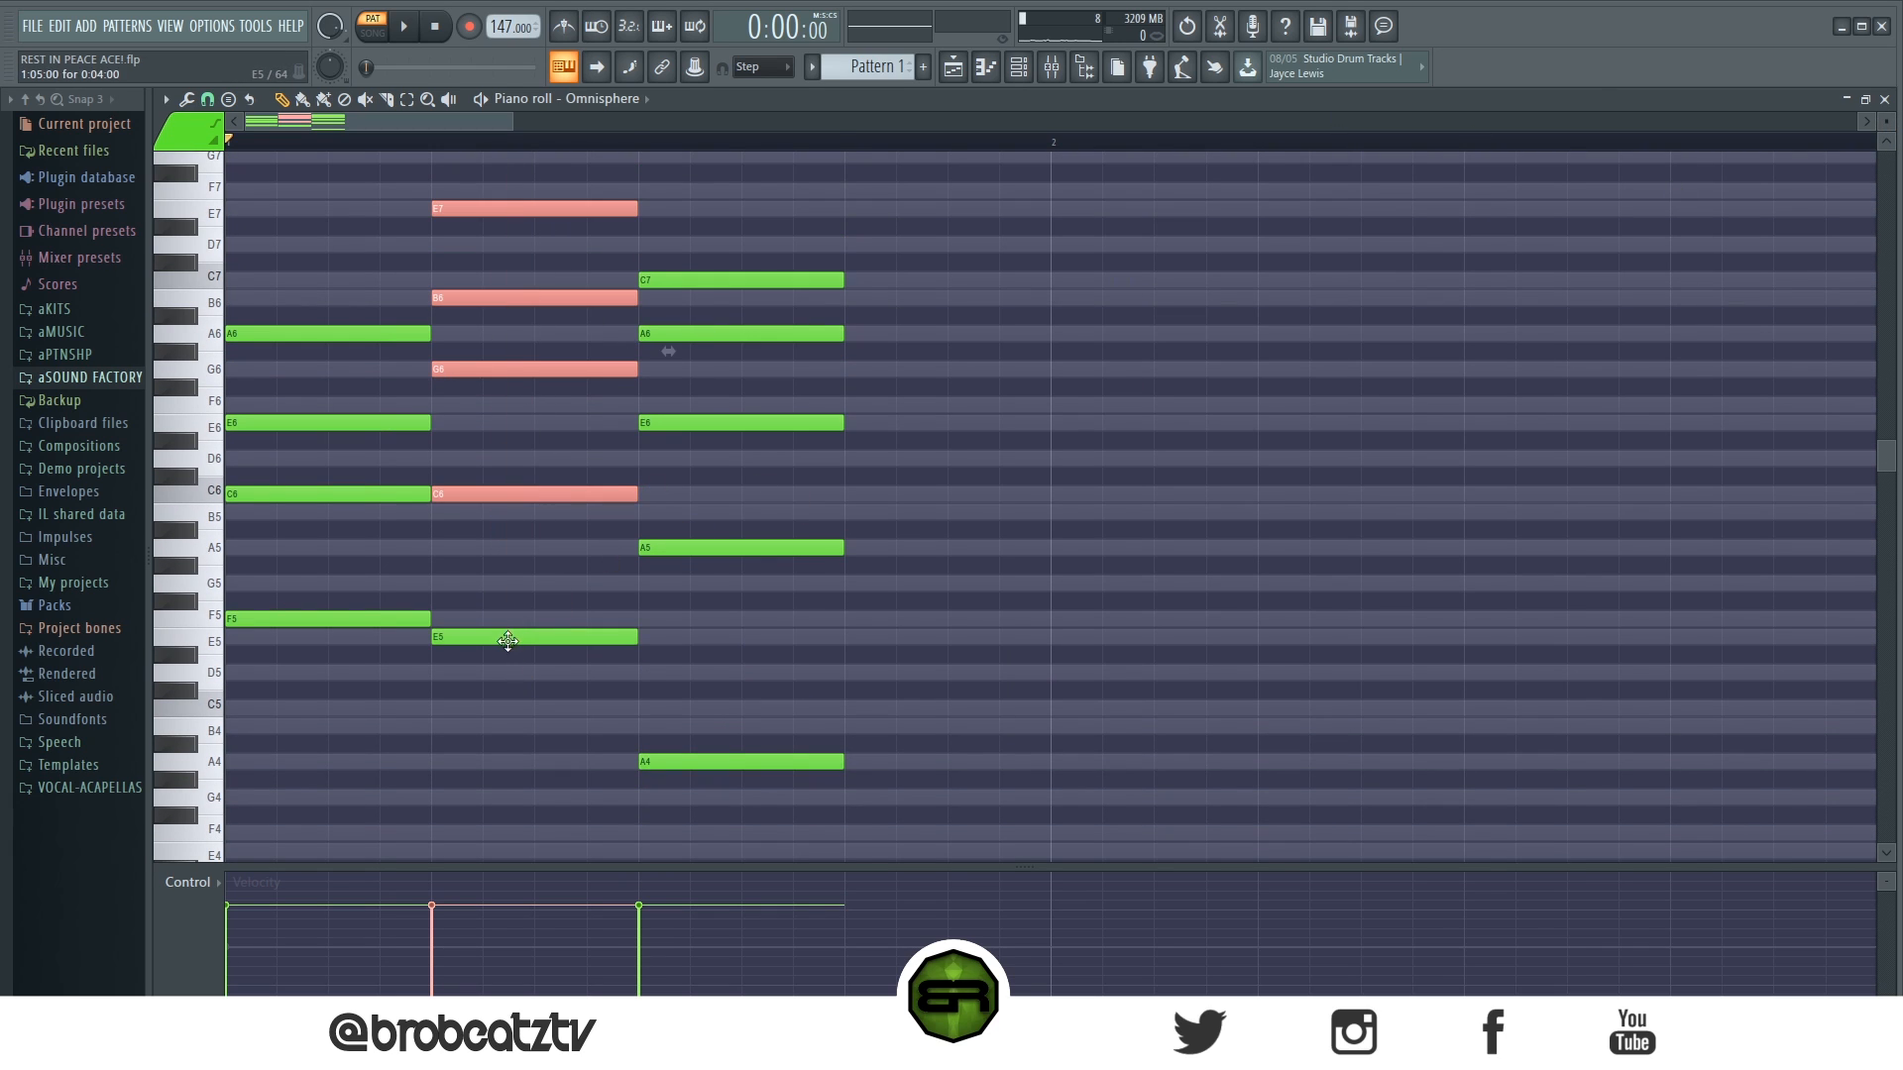
mouse_move(511, 698)
left_mouse_down()
mouse_move(536, 167)
mouse_move(968, 254)
mouse_move(574, 256)
left_mouse_up()
right_click(569, 226)
left_click_drag(526, 192, 1004, 636)
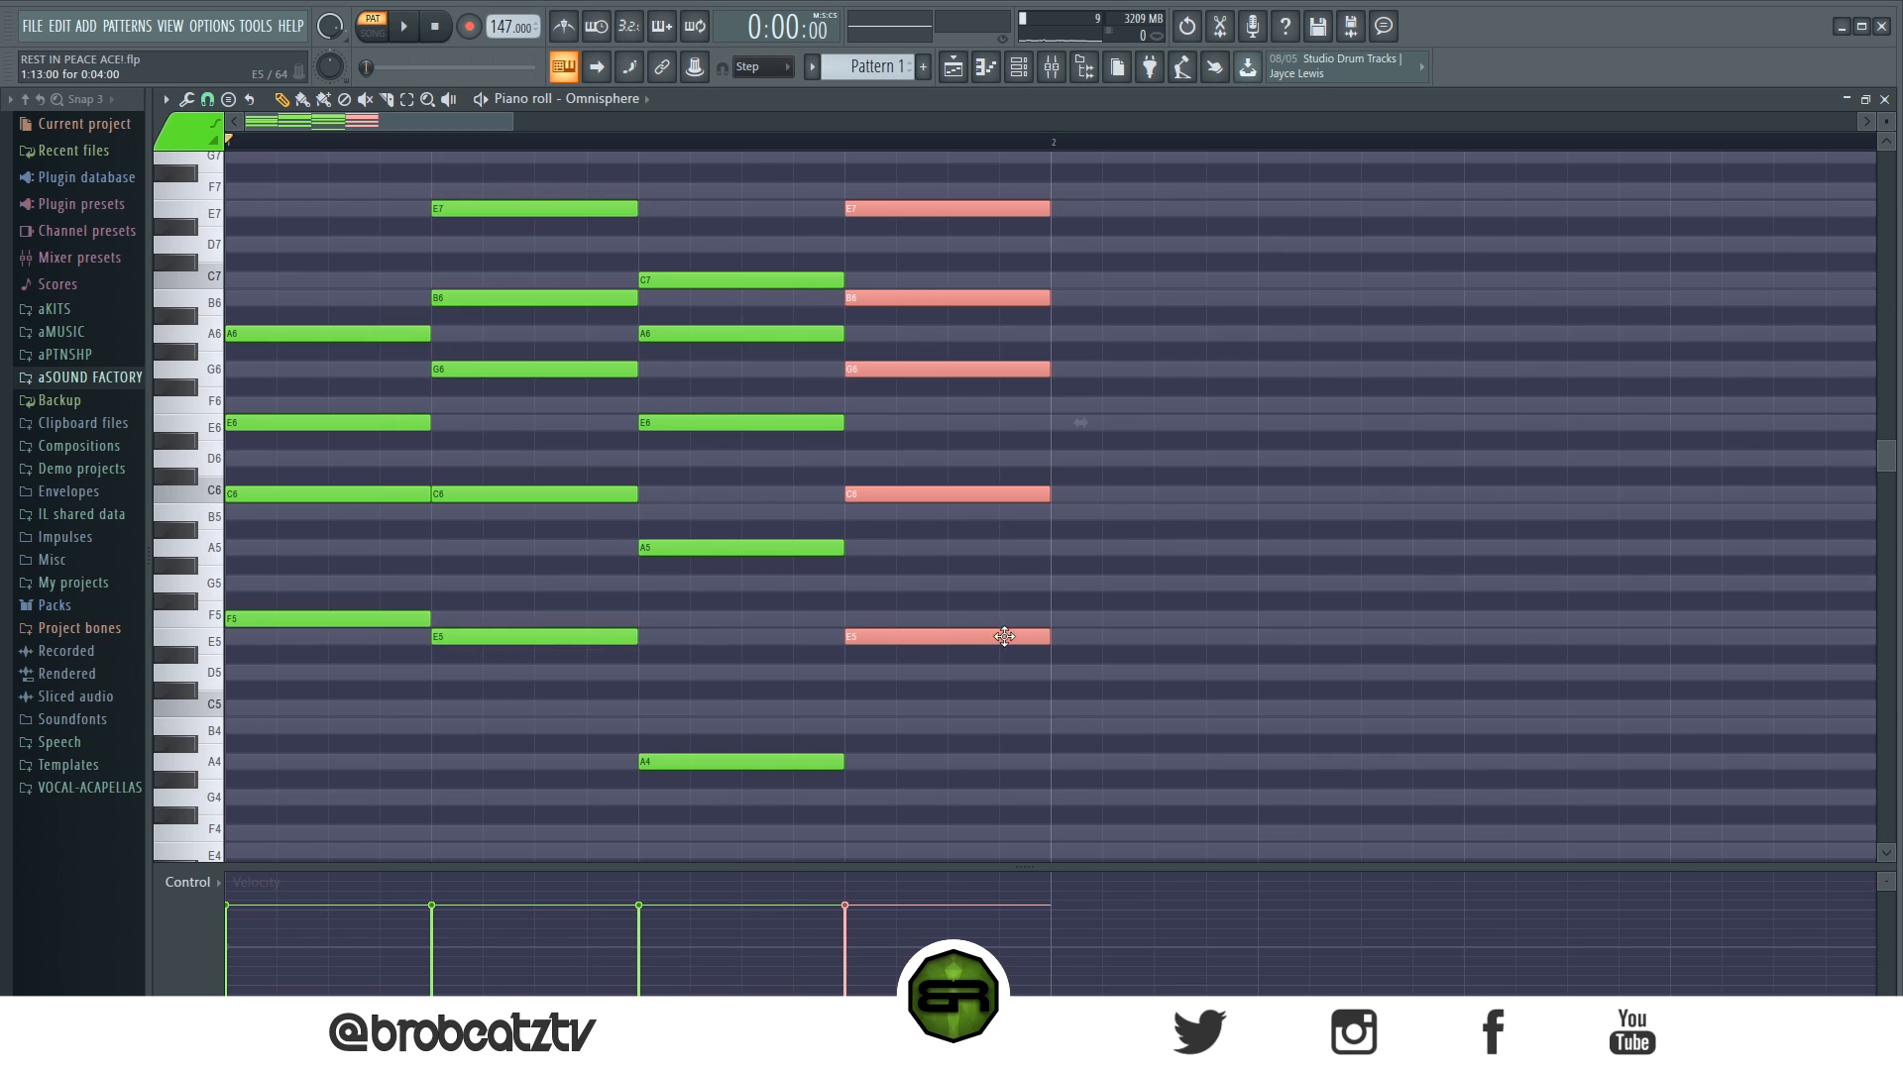
- Shorten the chord on beat 4 to half a beat and play back the progression
left_click(1054, 634)
right_click(1062, 639)
left_click_drag(1007, 658, 1057, 158)
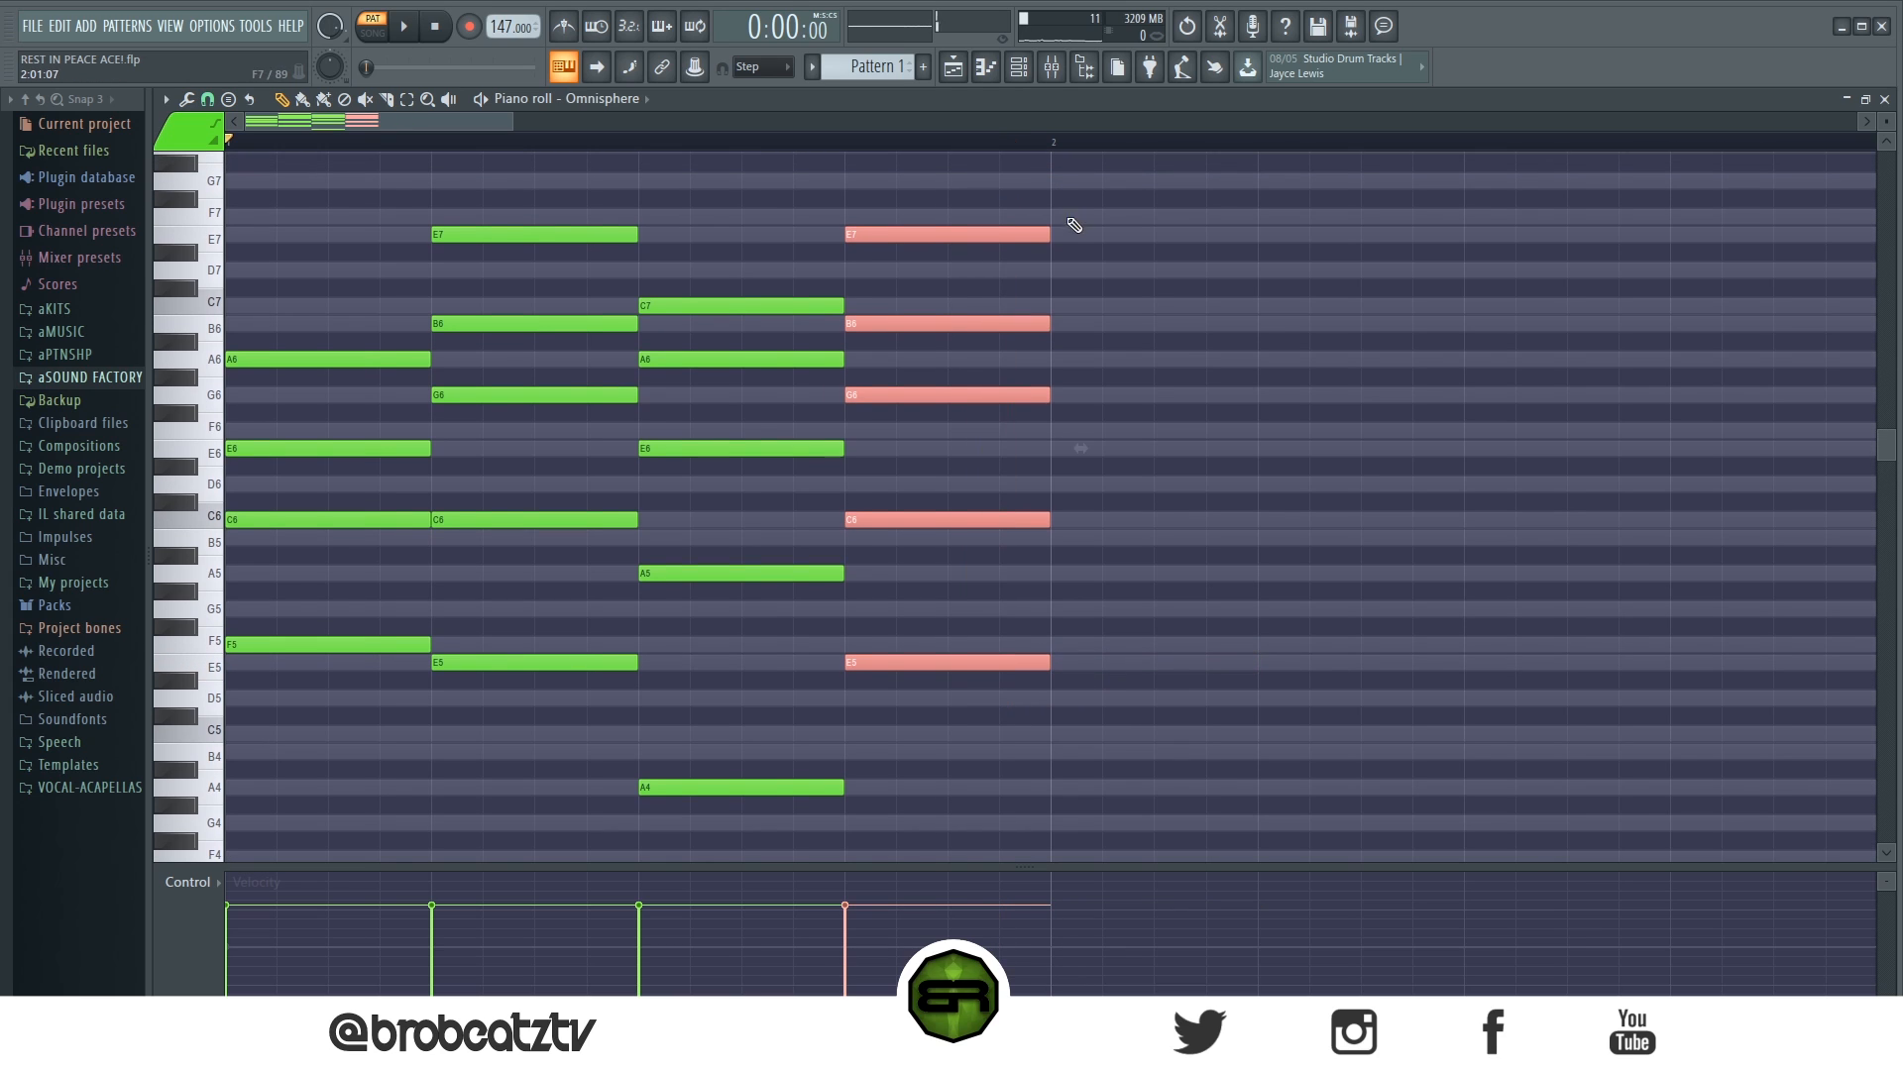
left_click_drag(1047, 232, 948, 260)
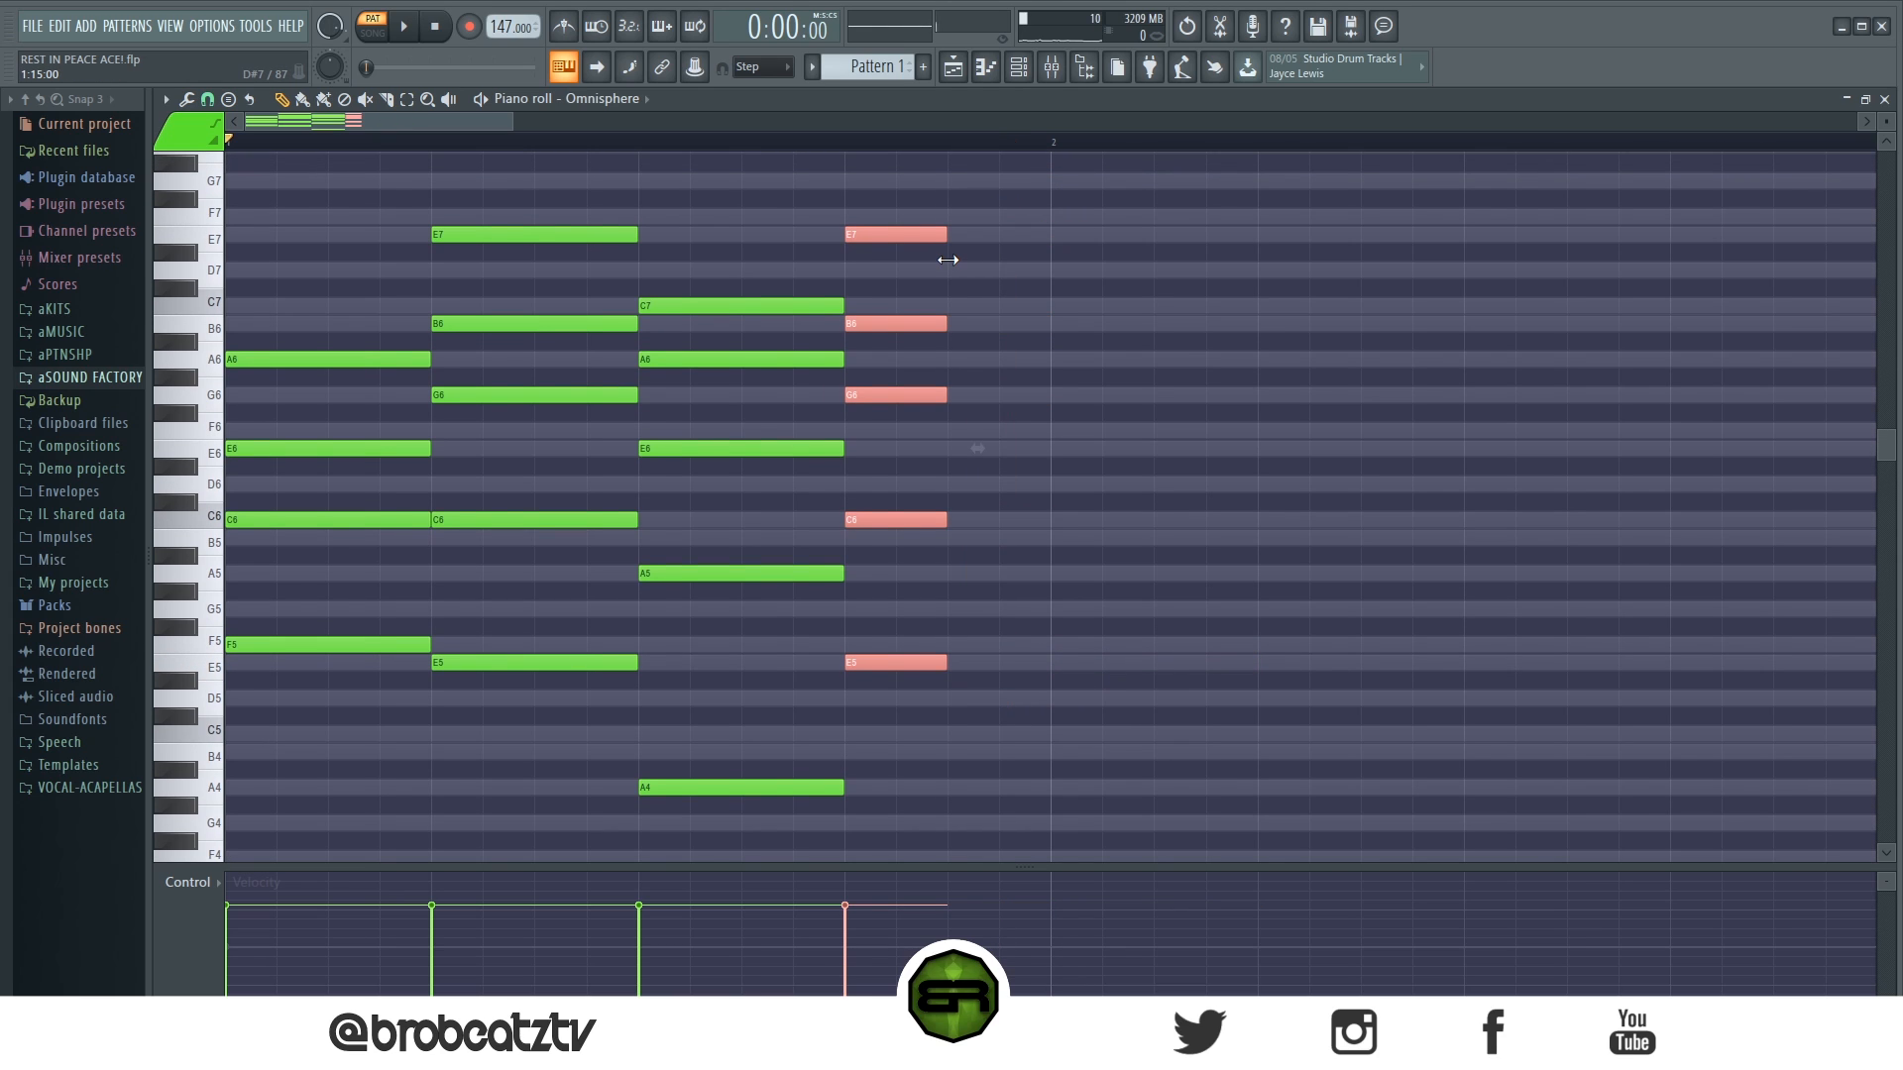
key("space")
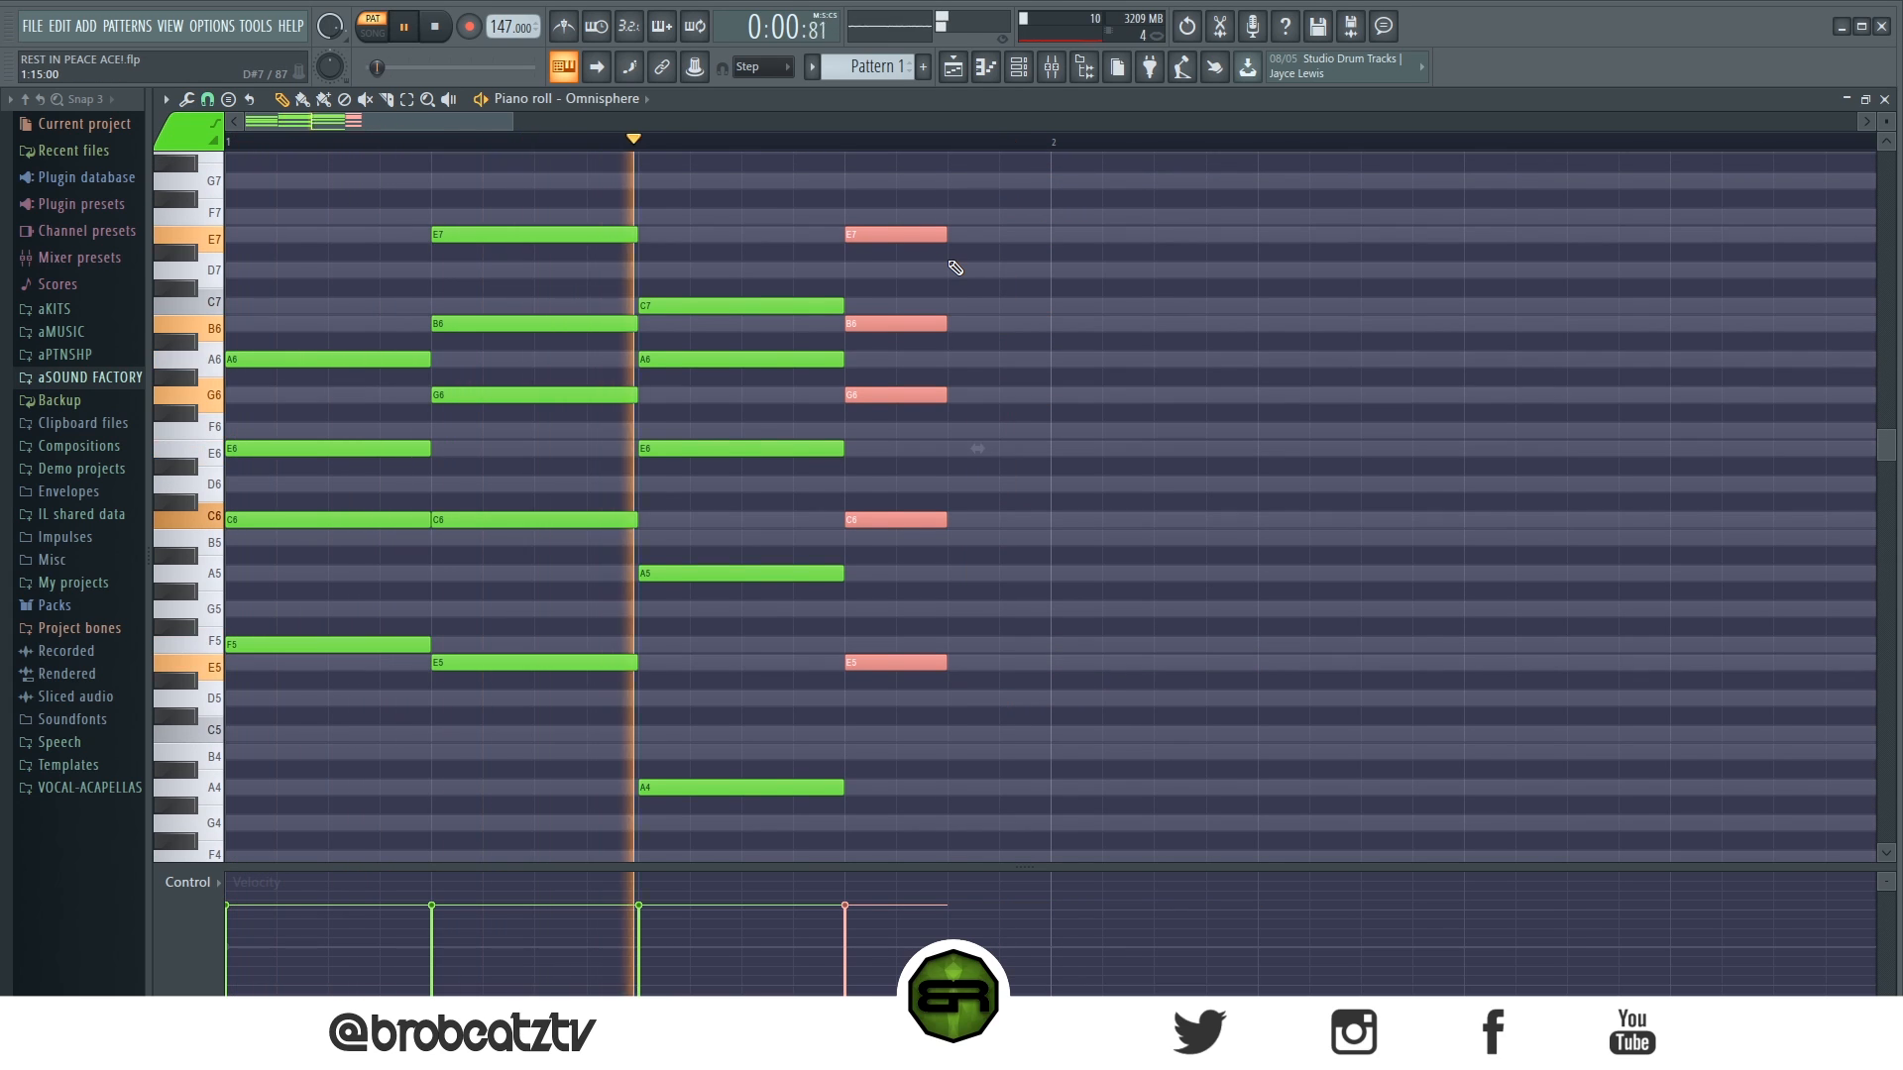
key("space")
key("space")
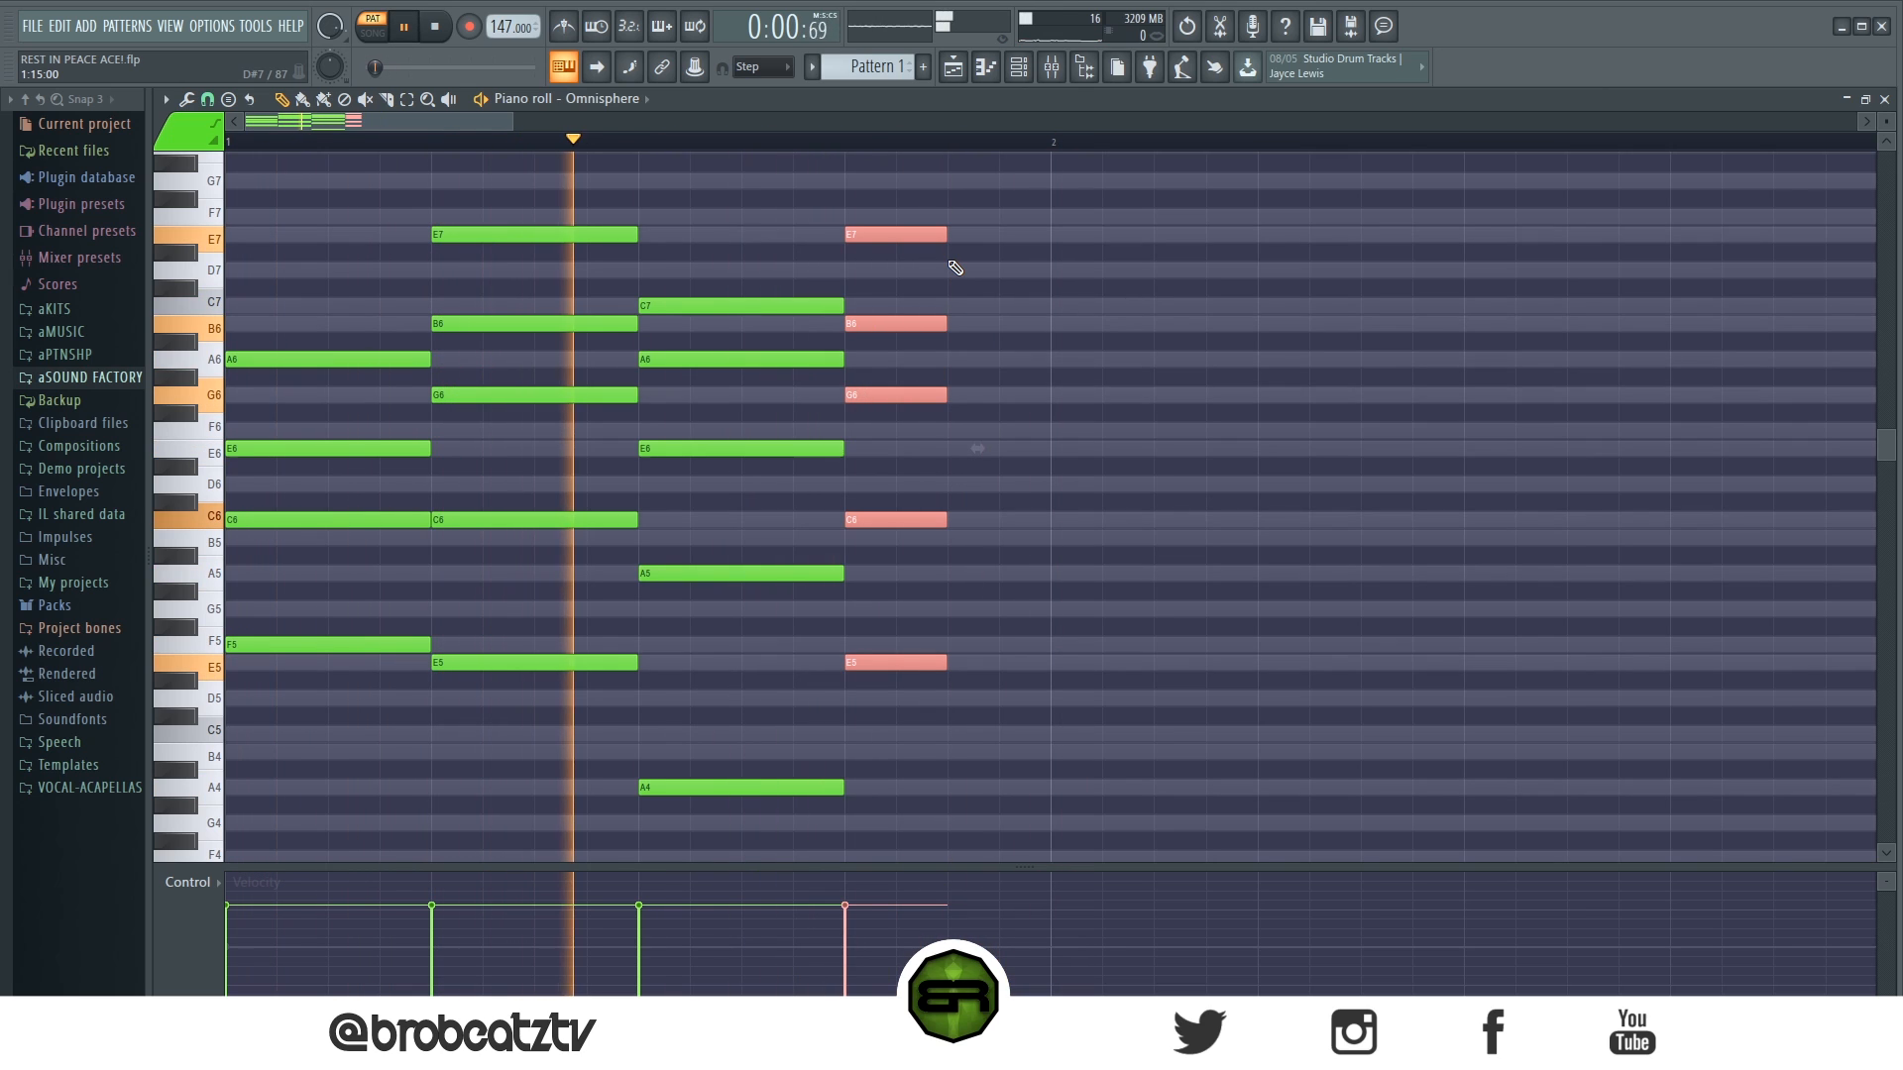
key("space")
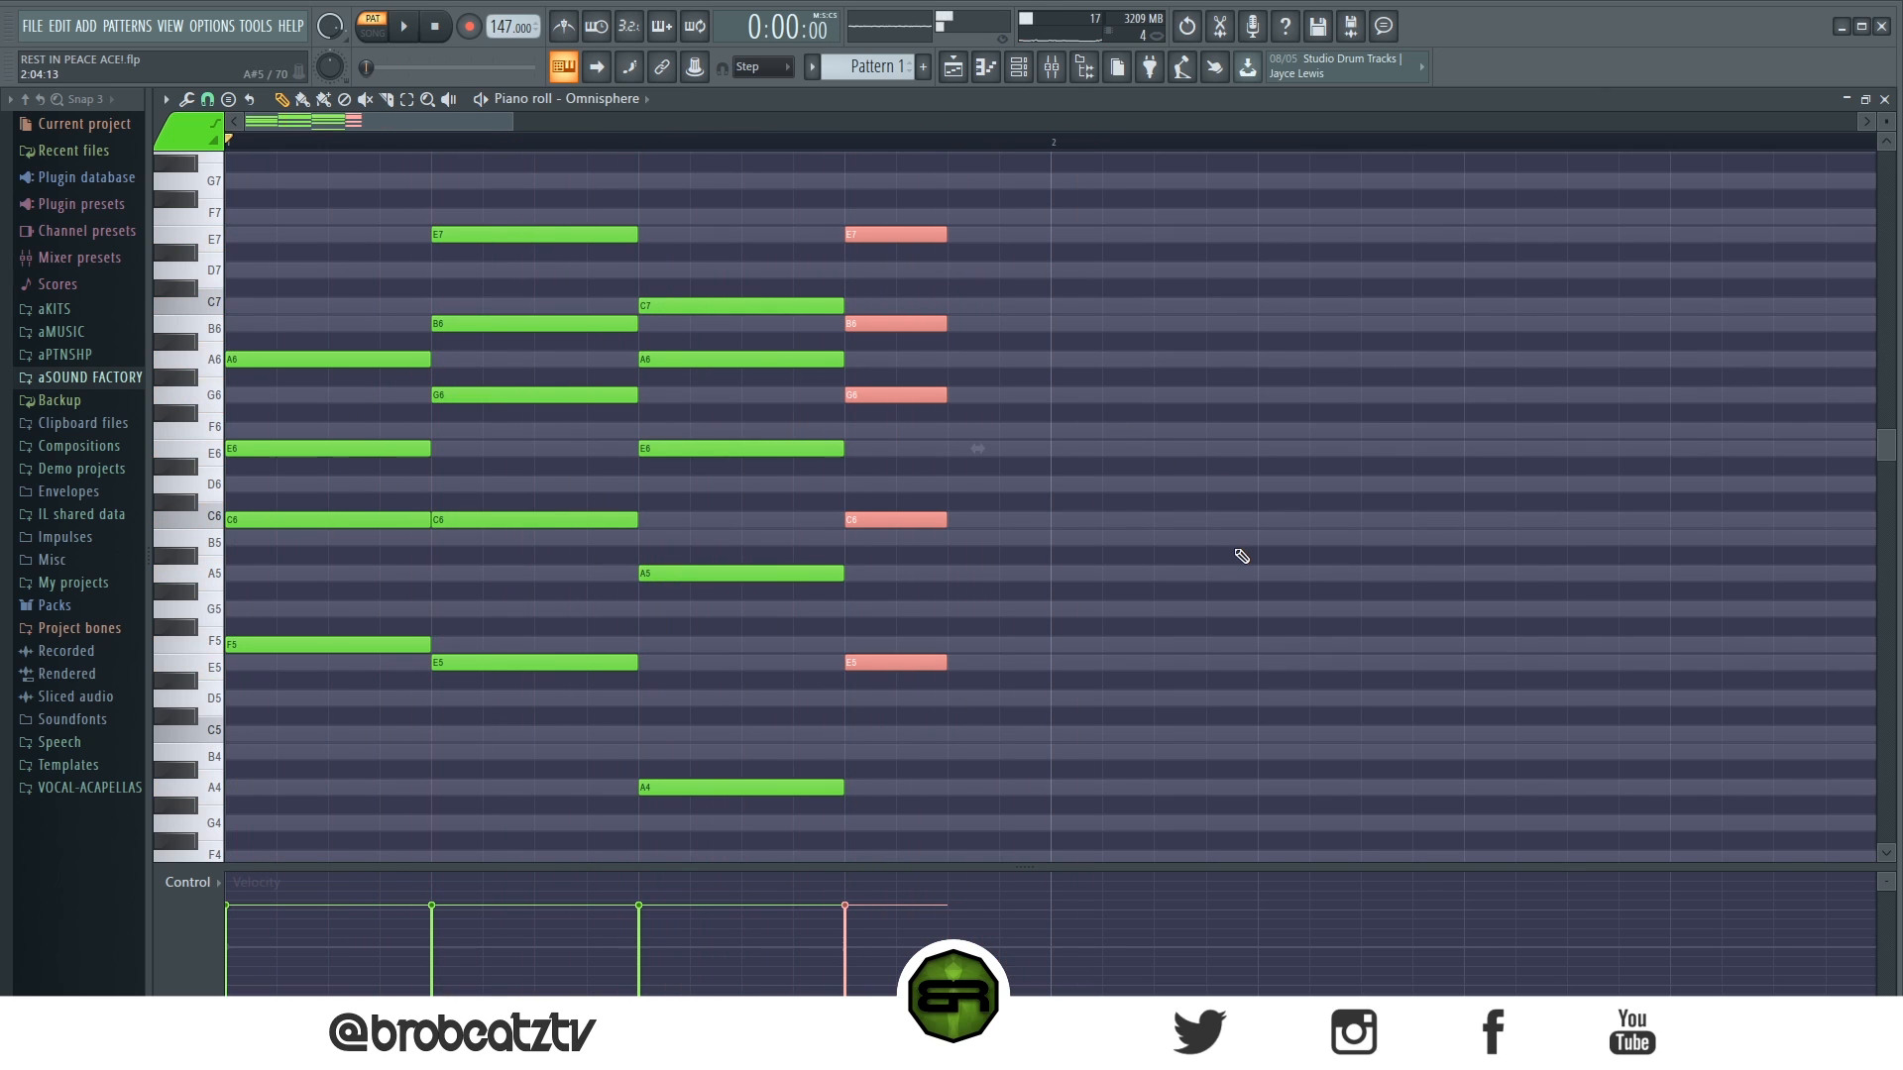
- Copy the first chord directly after the half-beat chord, lengthen it to one and a half beats, and repeat chords two to four behind it
mouse_move(313, 265)
left_mouse_down()
mouse_move(291, 670)
mouse_move(999, 697)
left_mouse_up()
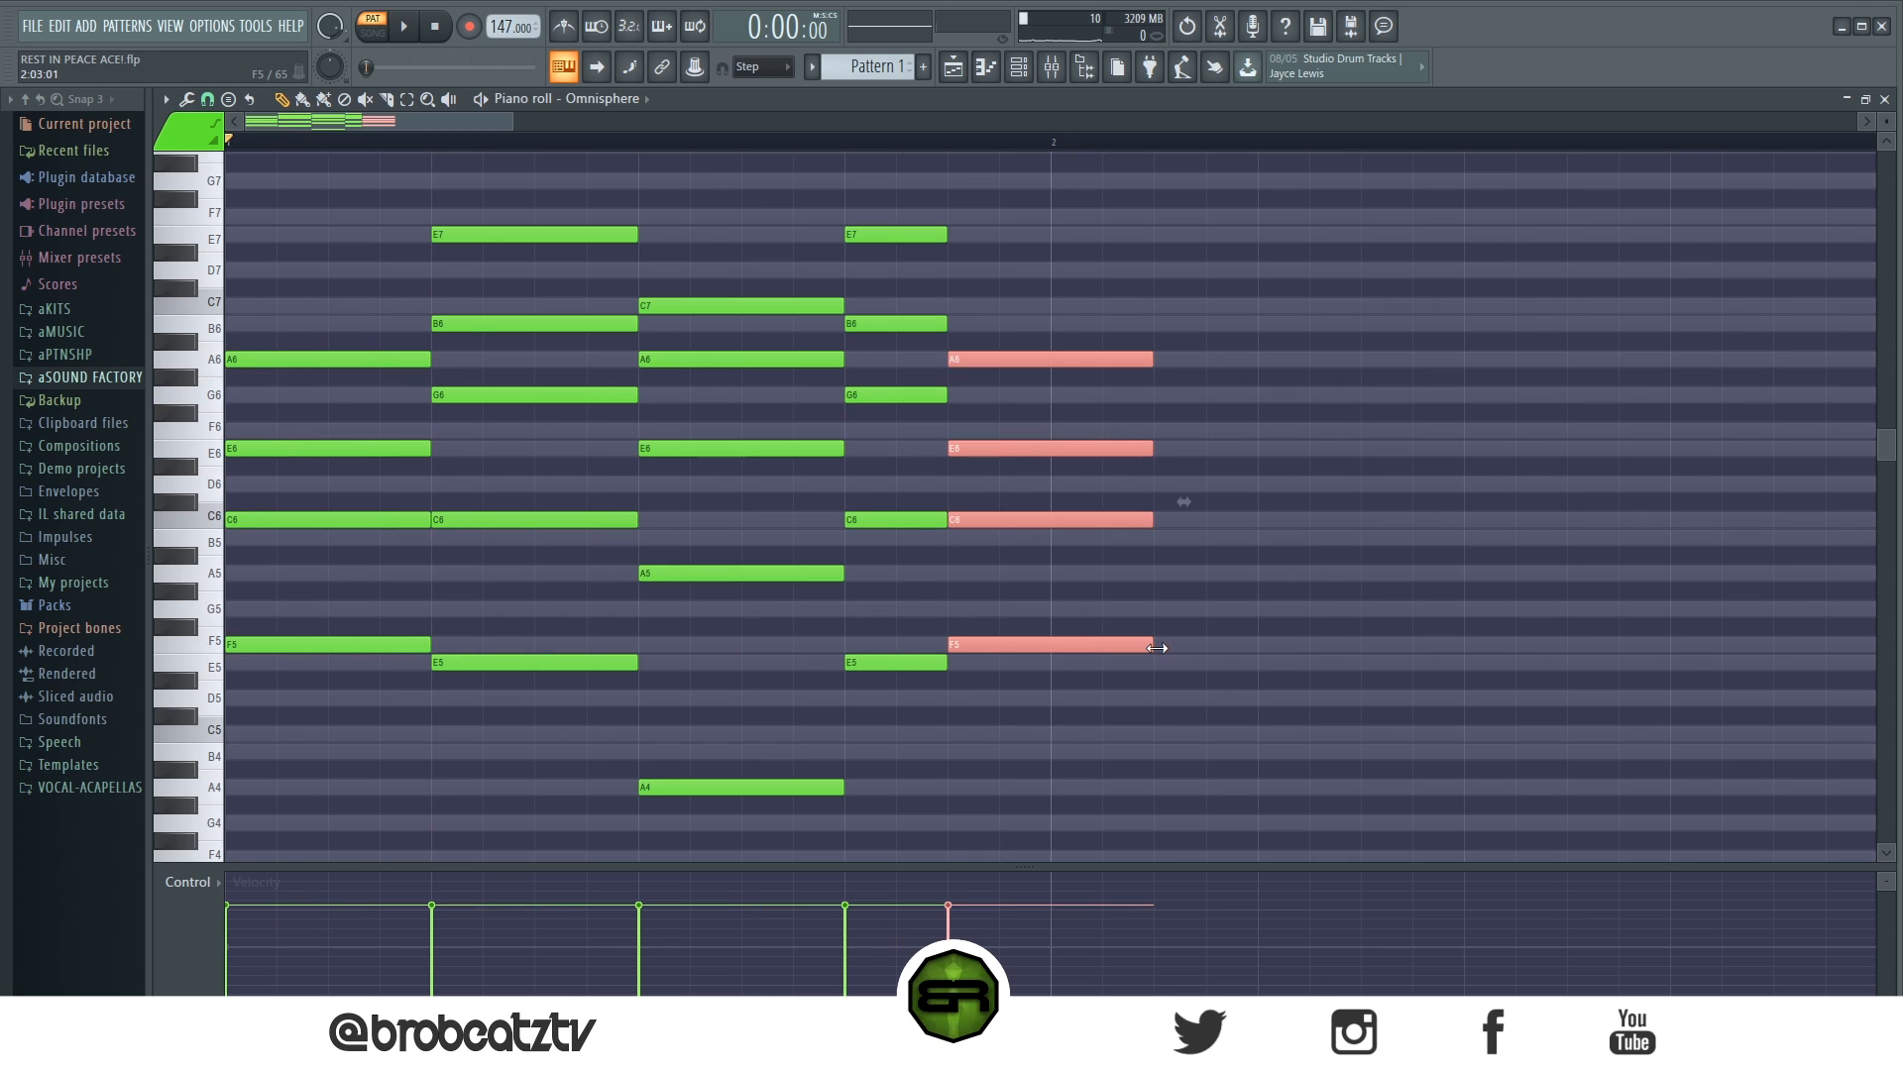
left_click_drag(1174, 648, 1255, 648)
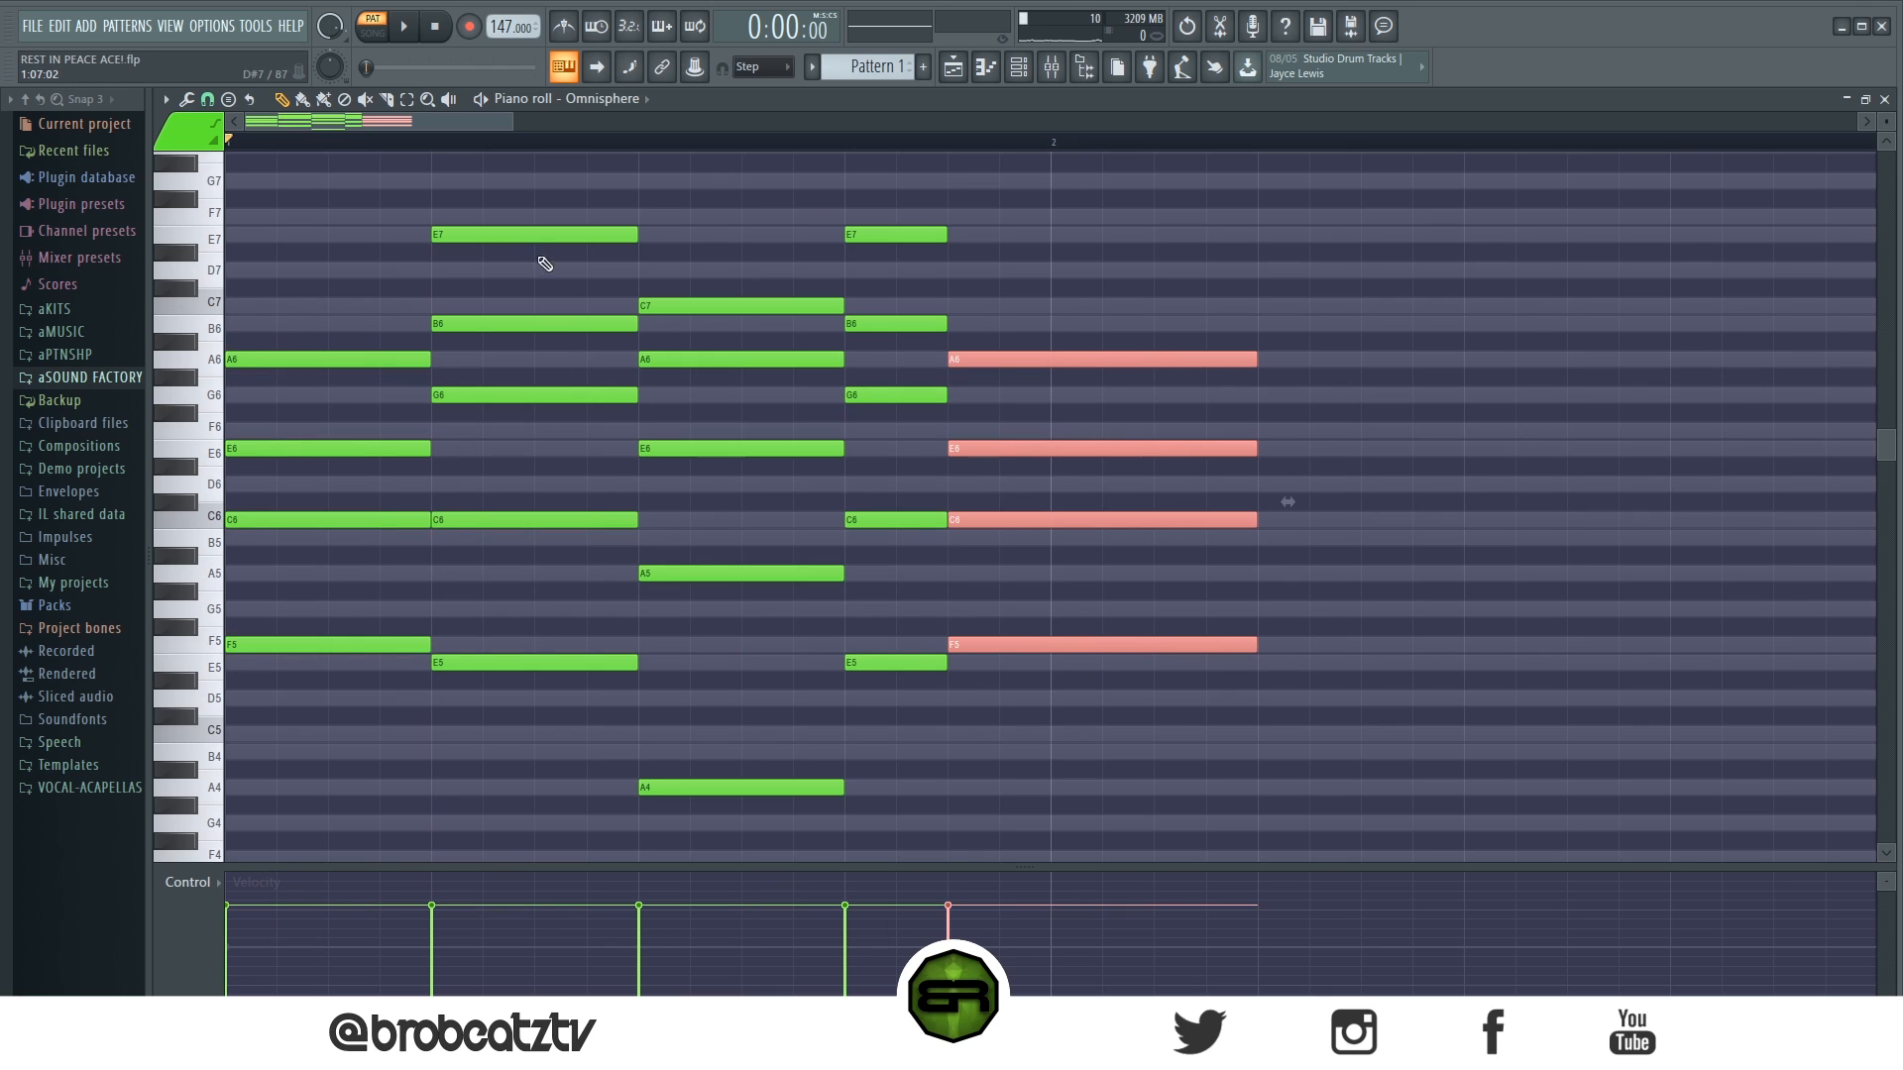
left_click_drag(508, 200, 883, 805)
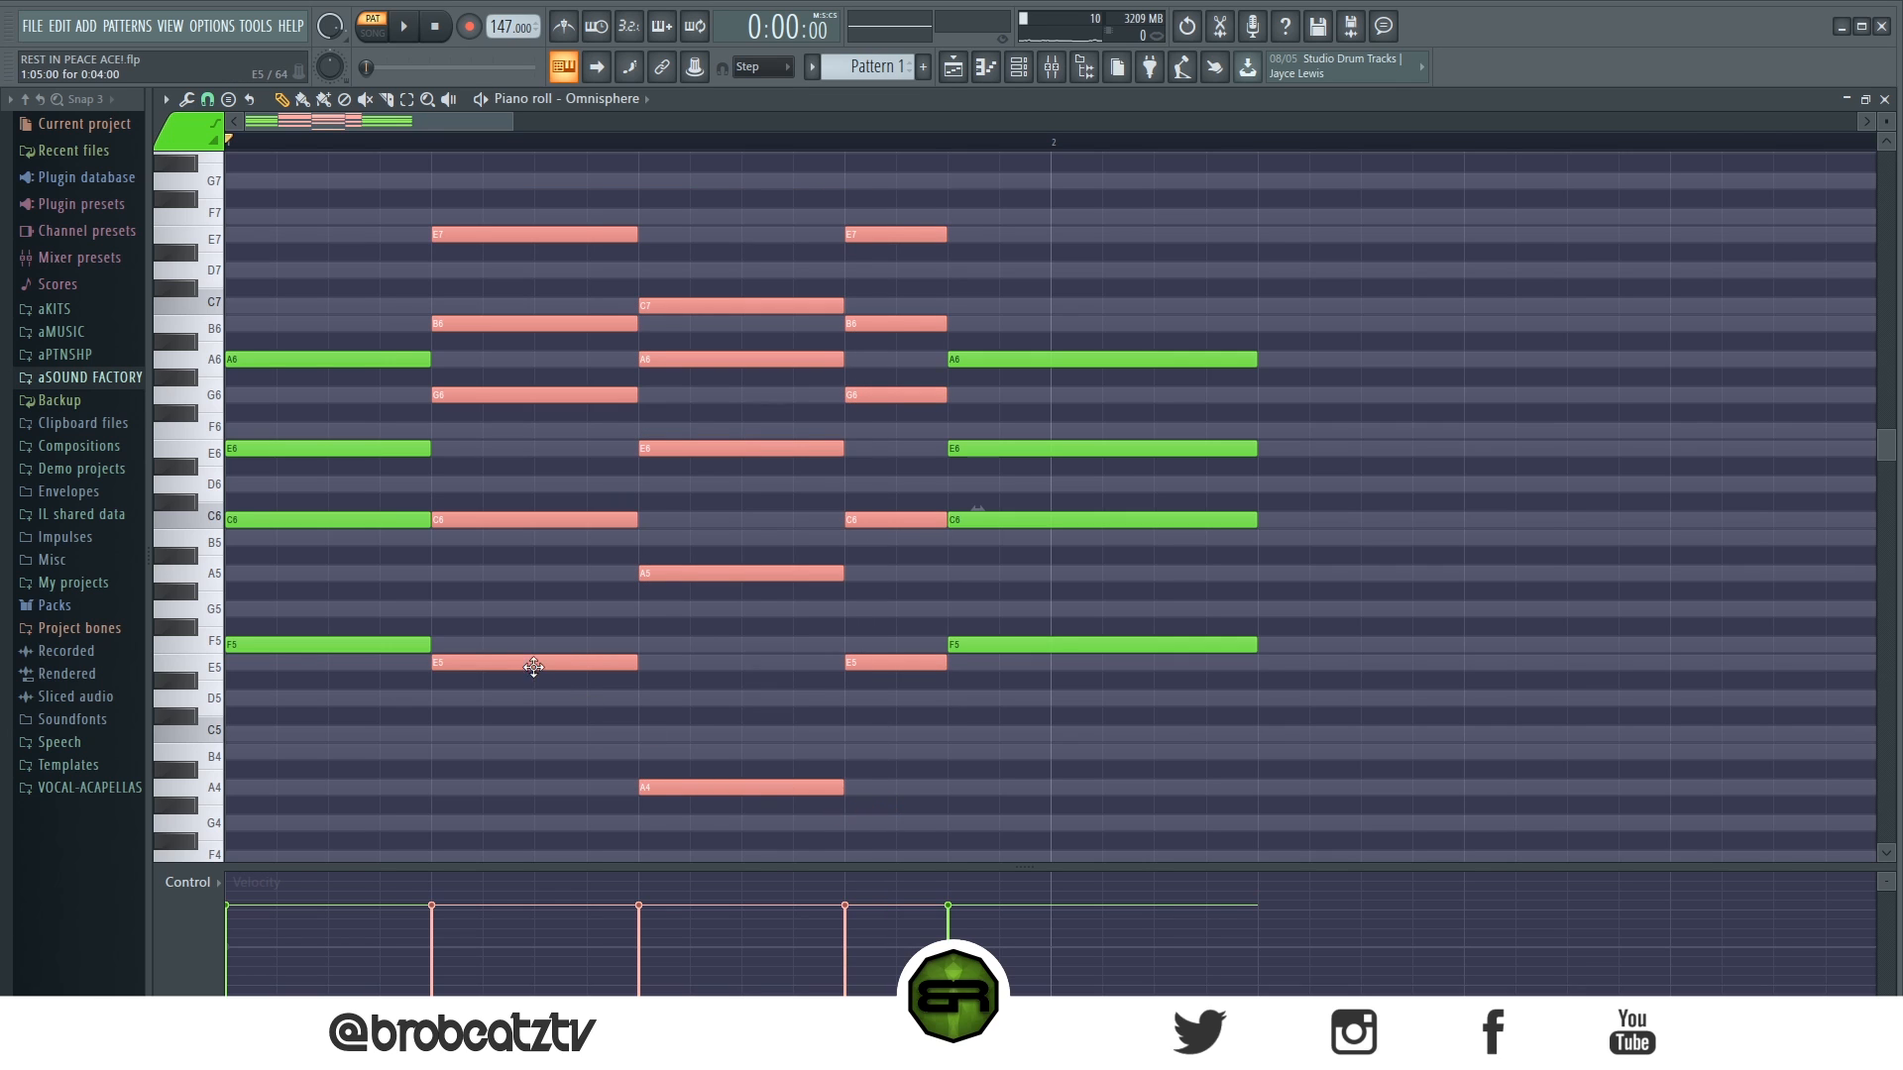
left_click_drag(533, 667, 1340, 703)
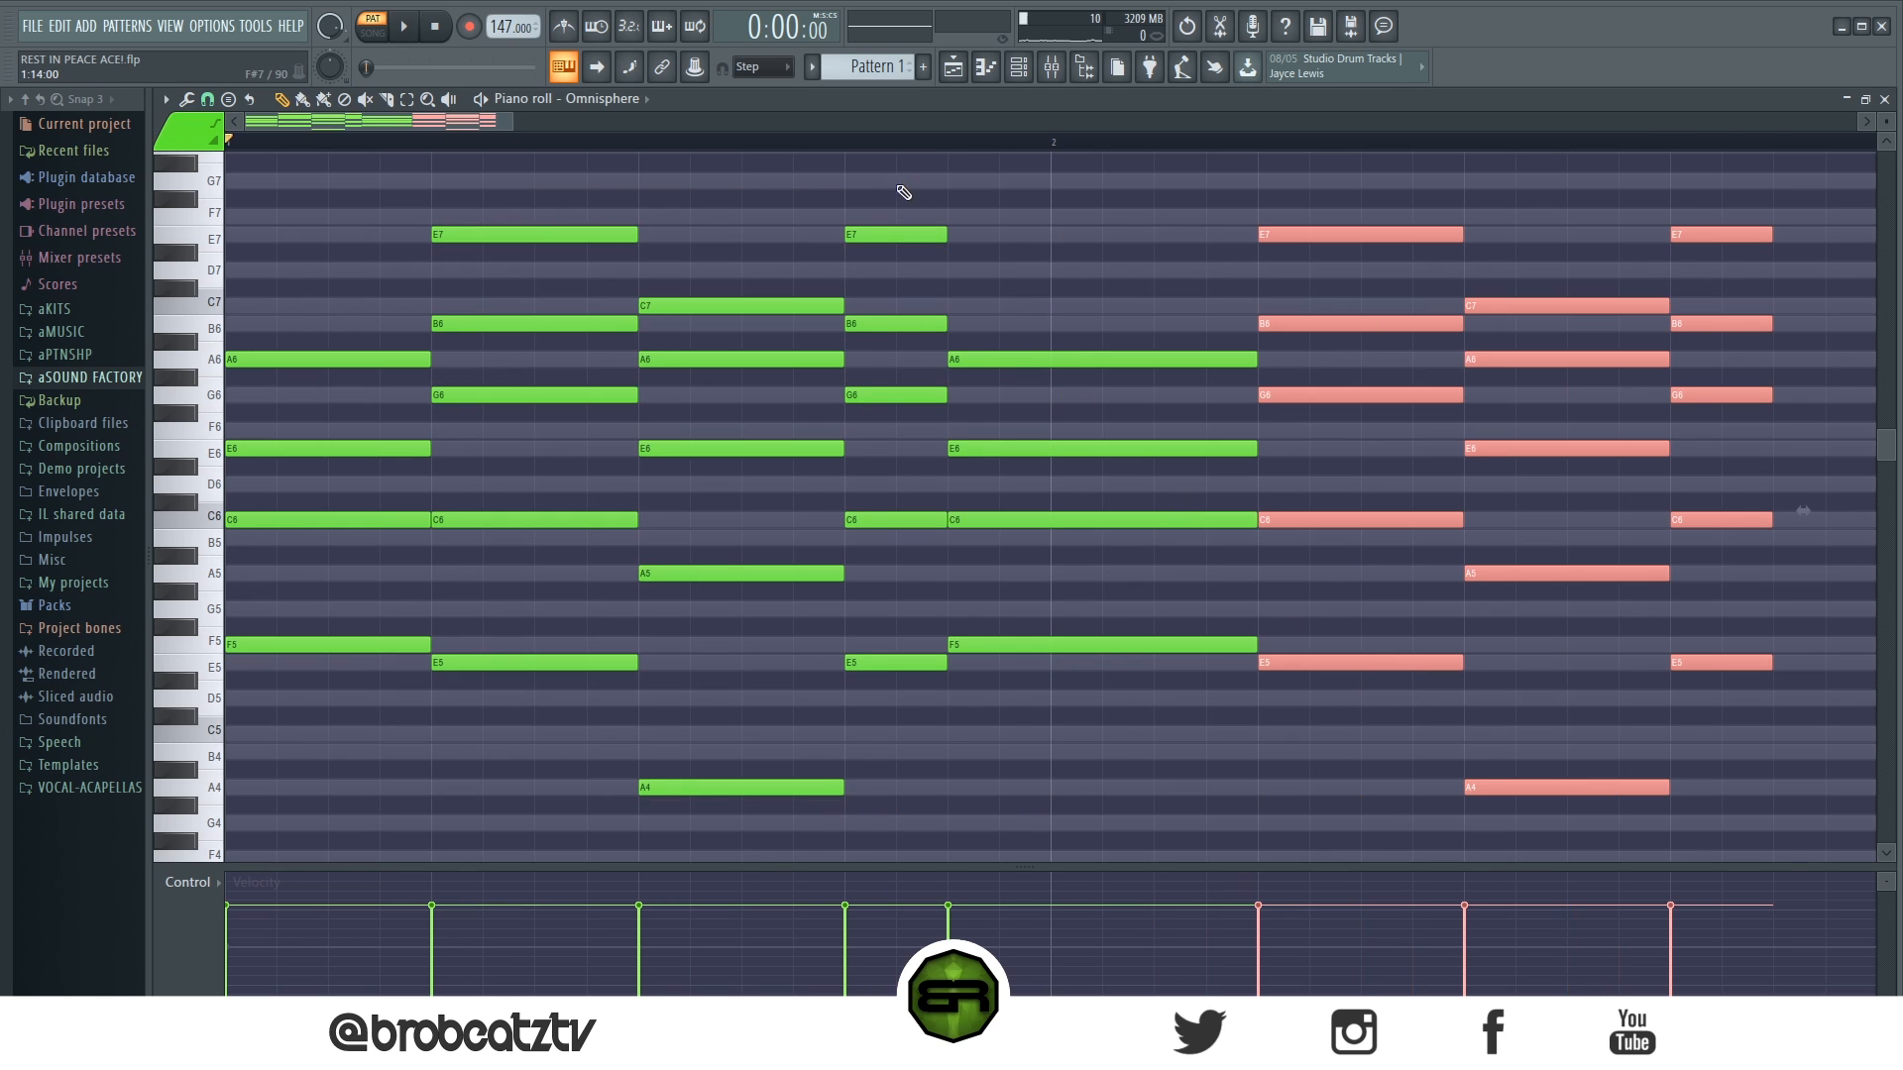
- Extend the last chord to one beat so it ends at bar 3, and play back the two-bar progression
scroll(904, 159, "down", 4)
left_click_drag(1191, 226, 1238, 778)
left_click_drag(1229, 664, 1301, 683)
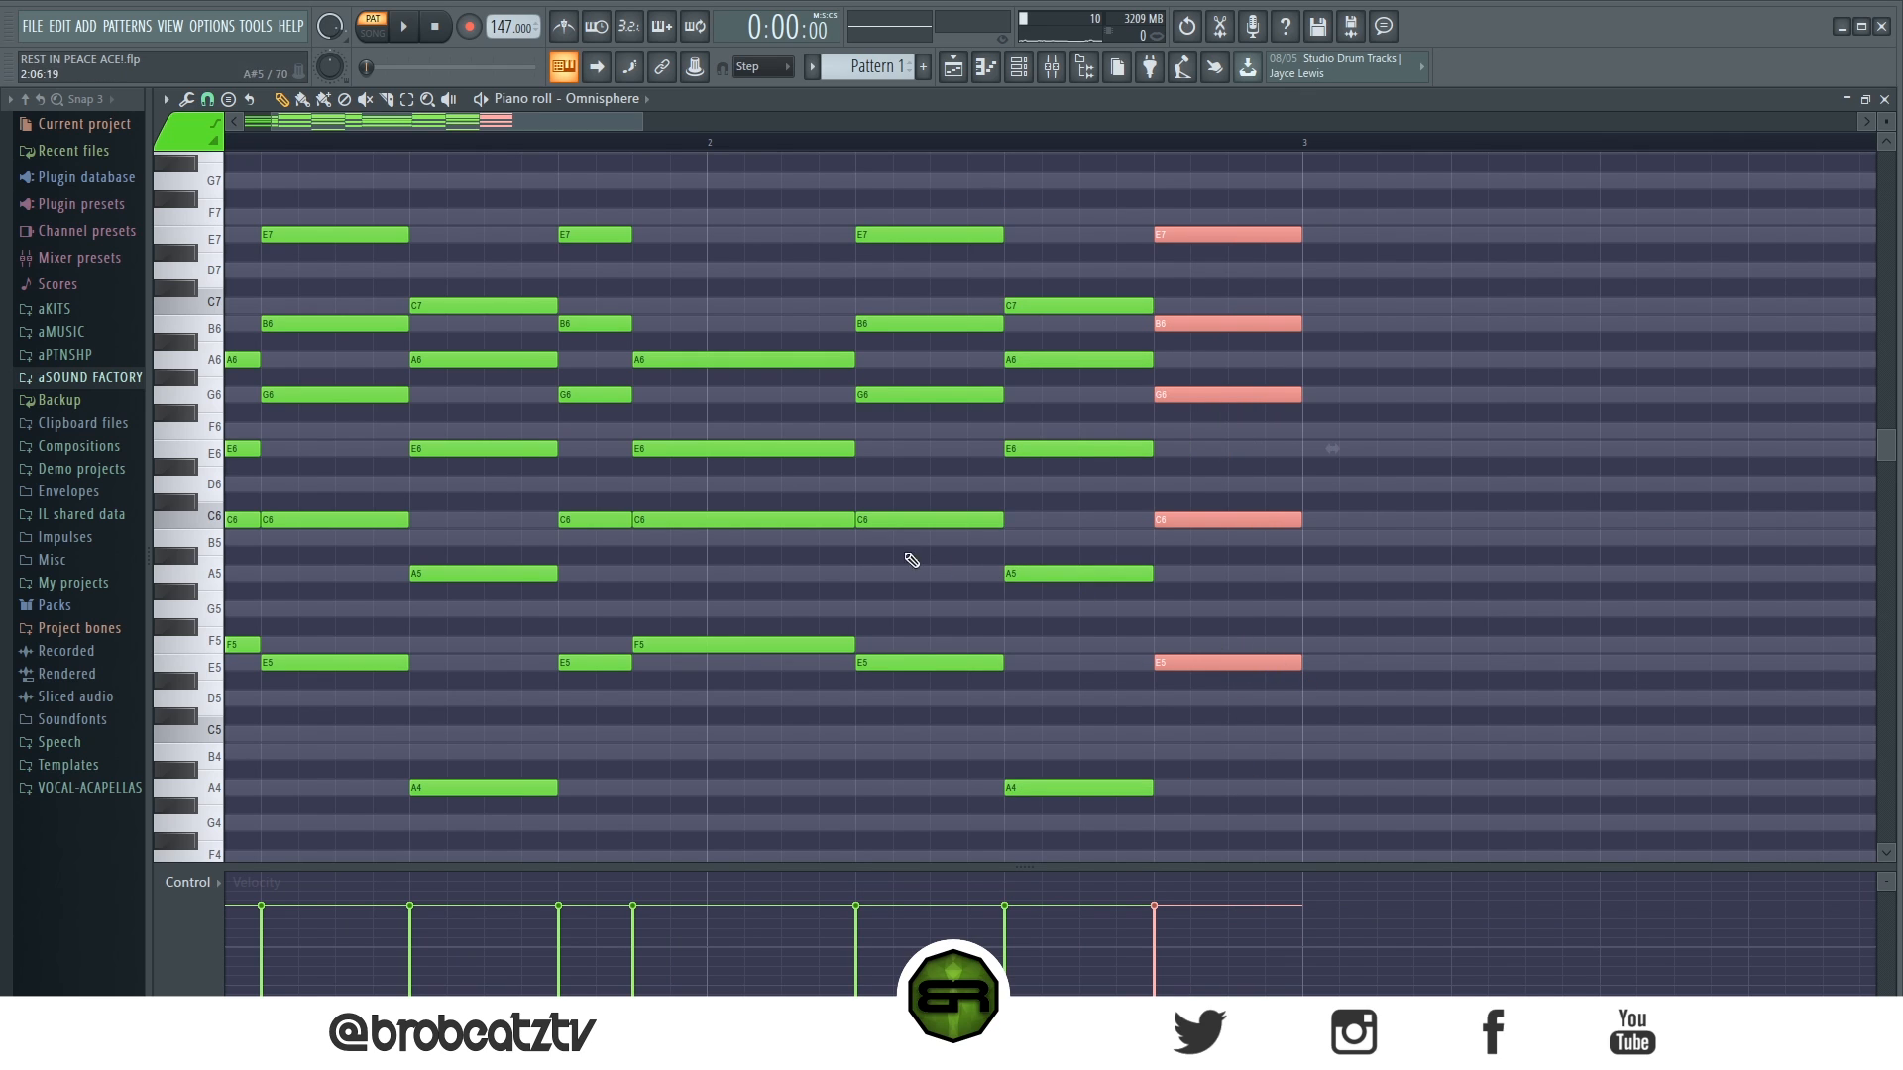
scroll(512, 149, "down", 2)
key("space")
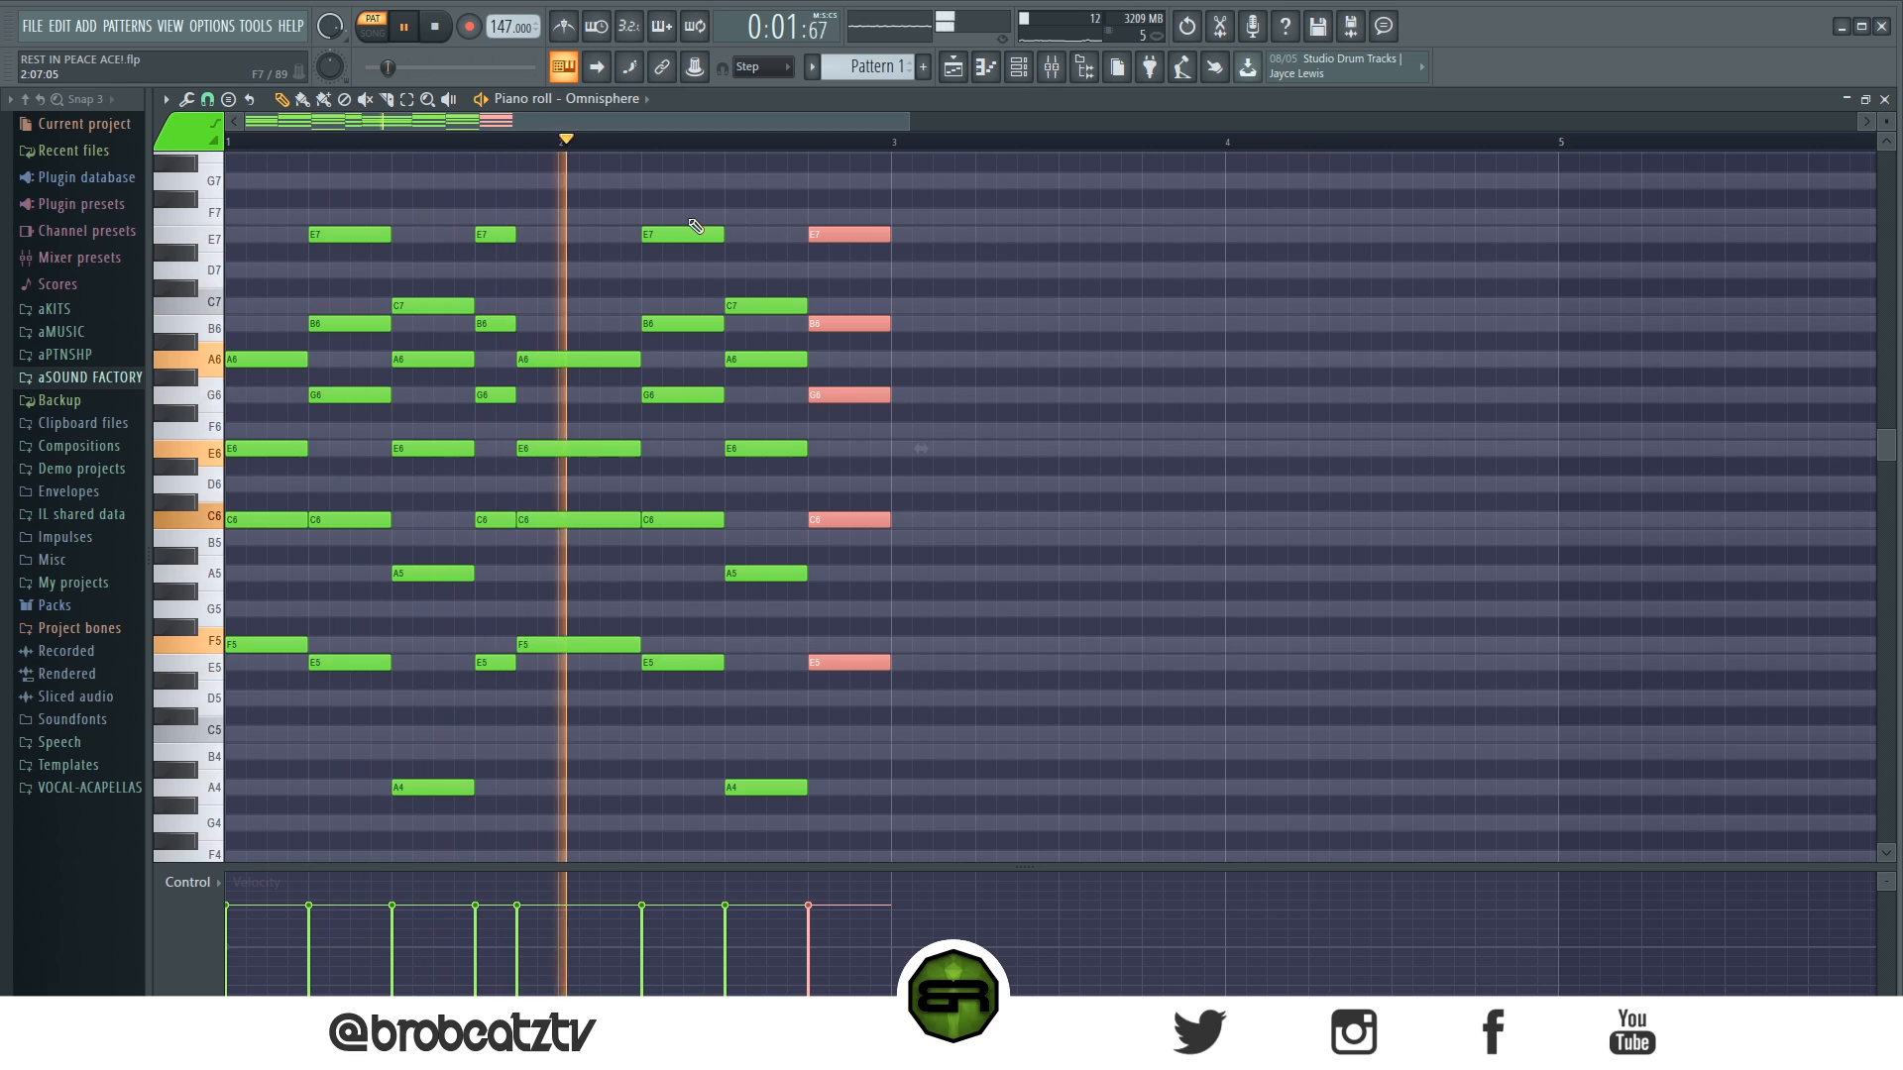
key("space")
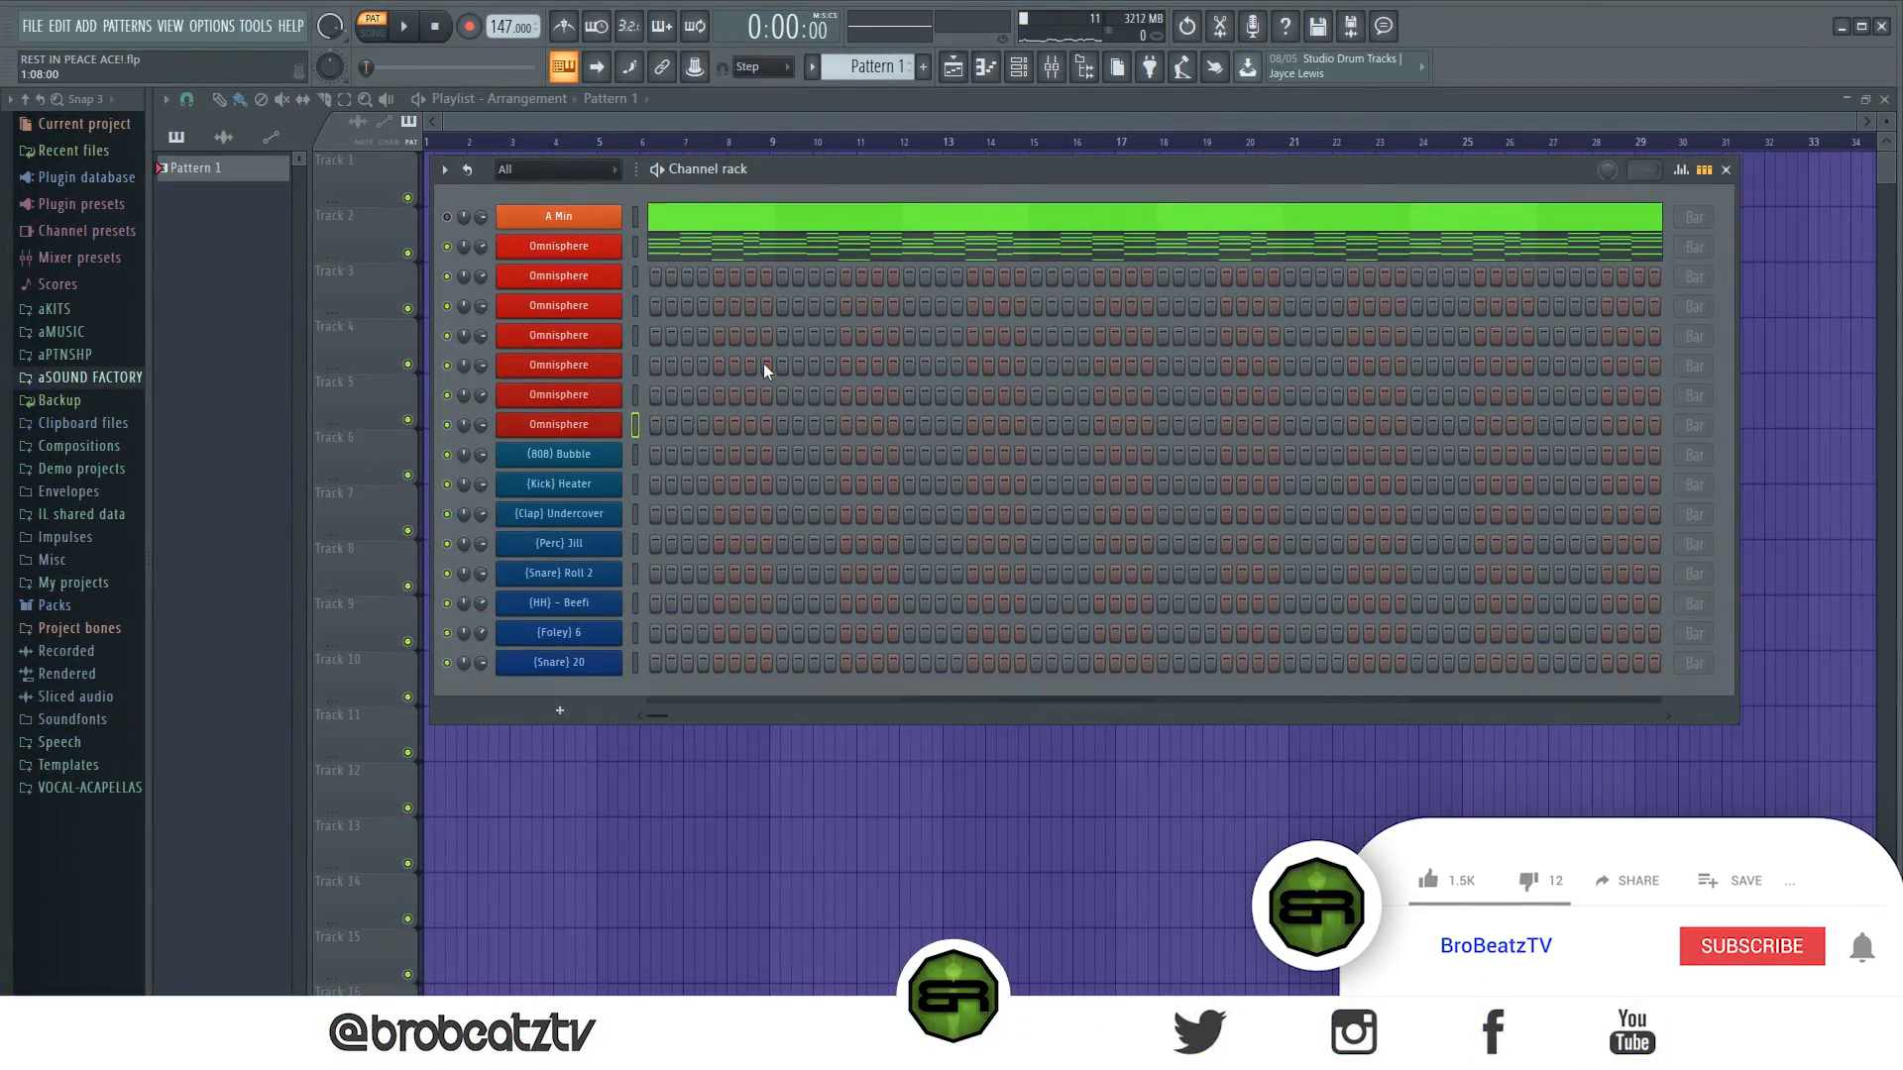
- Open the instrument window of the second Omnisphere channel
left_click(558, 275)
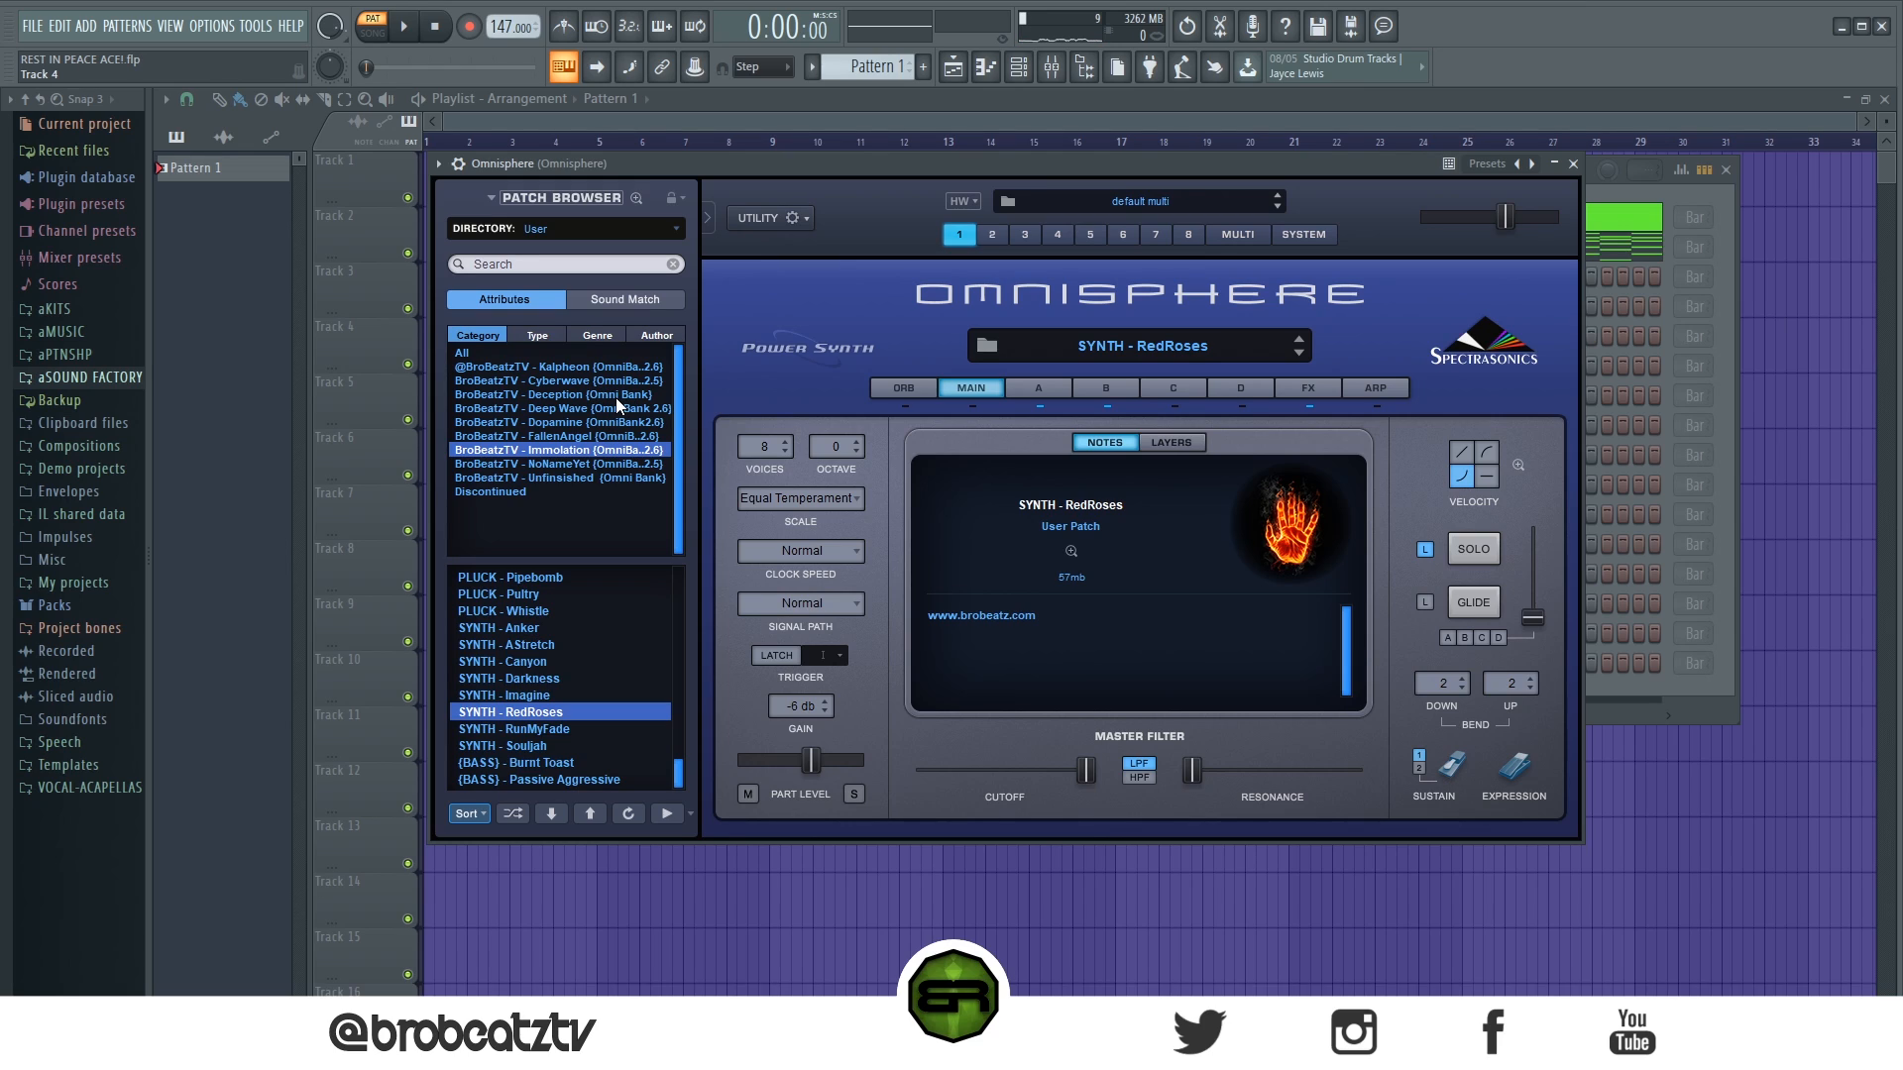
- Close the instrument window and copy the chord progression from the first Omnisphere channel into the second one
left_click(1573, 166)
right_click(581, 250)
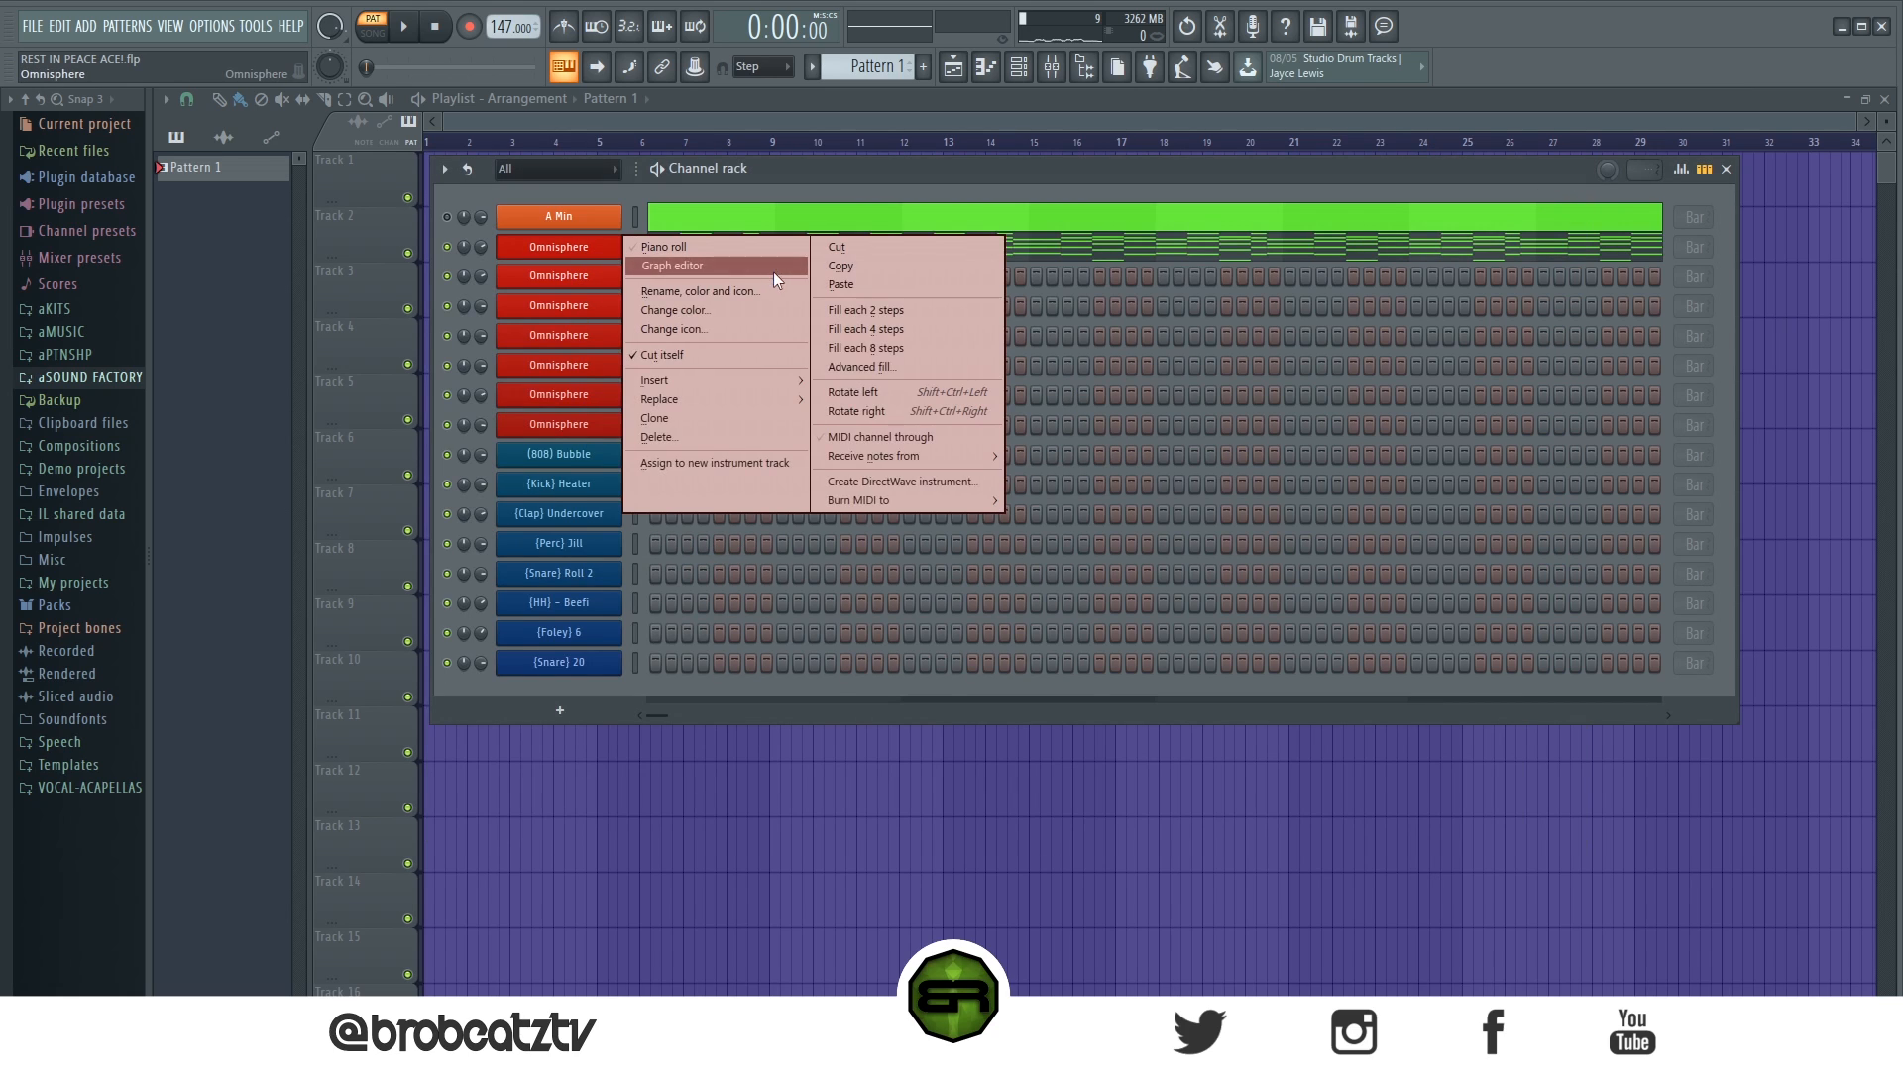
left_click(821, 264)
right_click(558, 278)
left_click(841, 314)
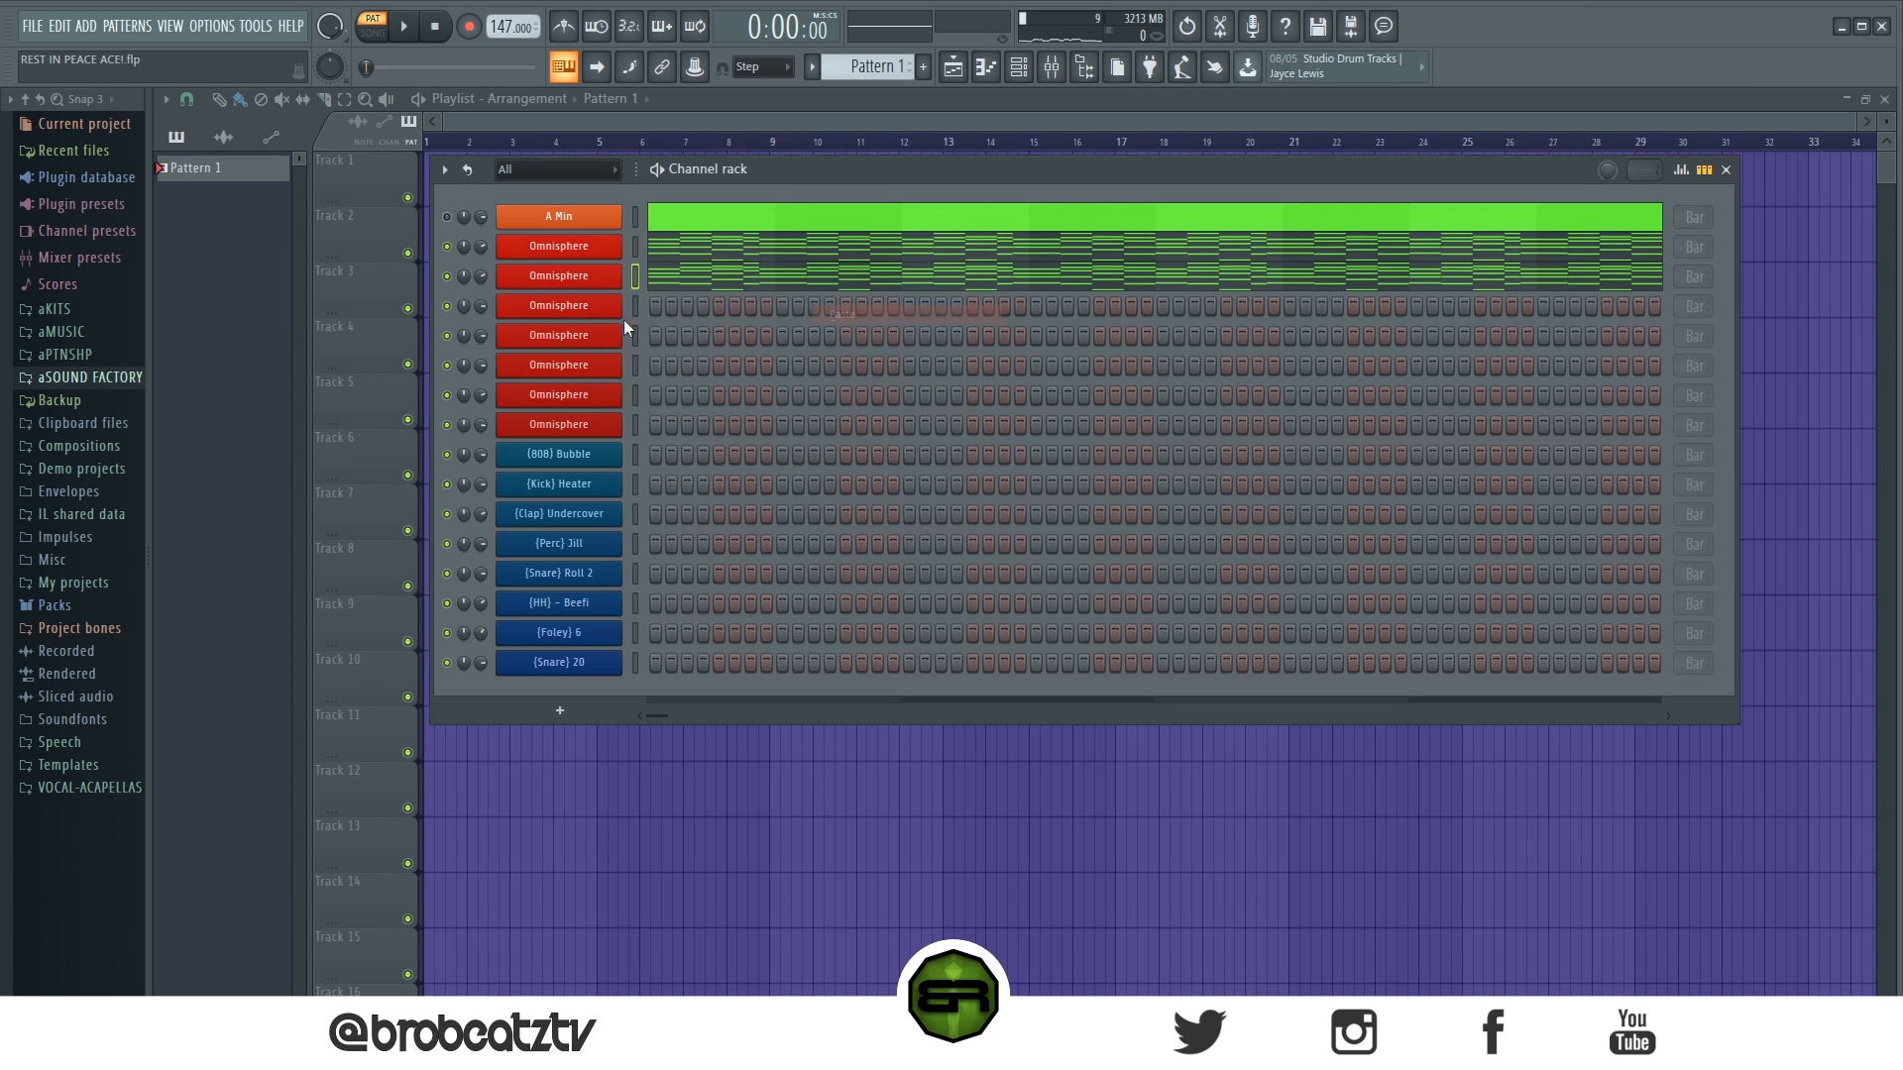
- Open the second Omnisphere channel's instrument with the SYNTH - RedRoses patch, play back the pattern, and close the instrument
left_click(515, 275)
key("space")
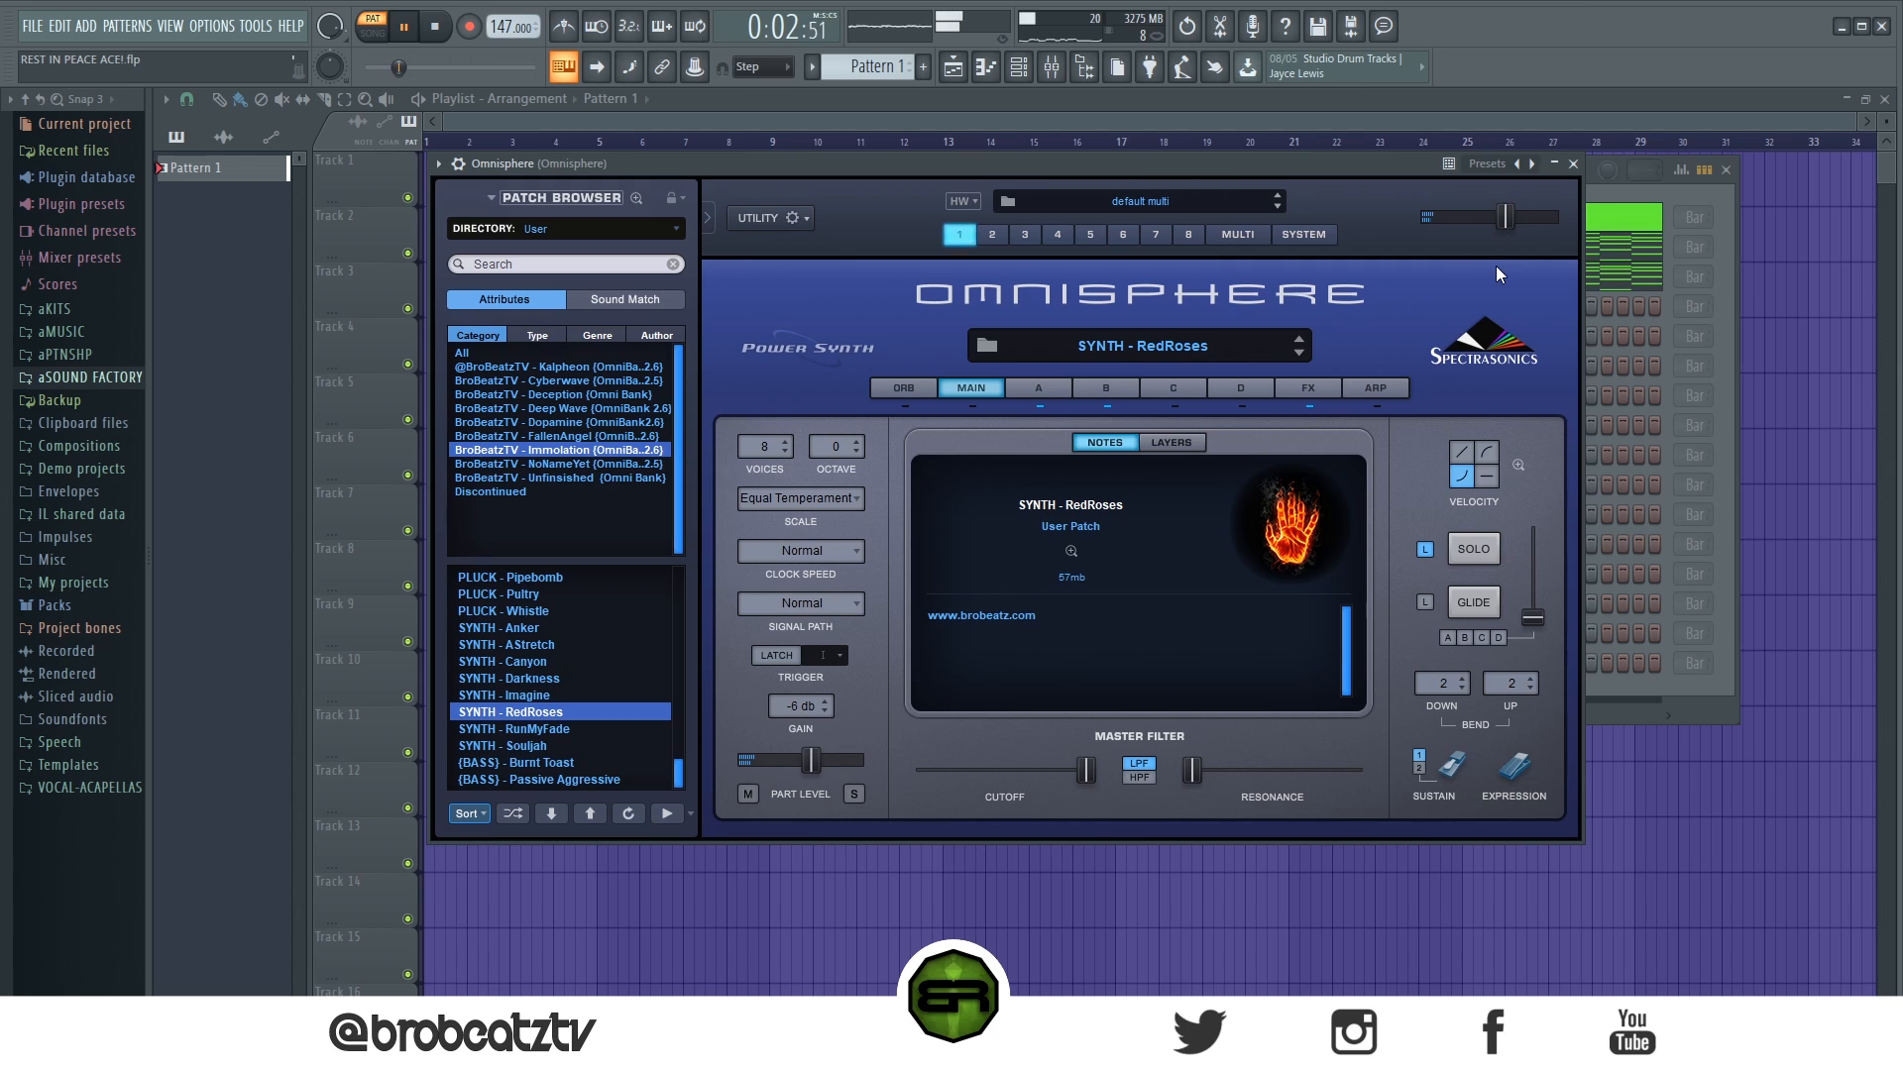
key("space")
left_click(1574, 166)
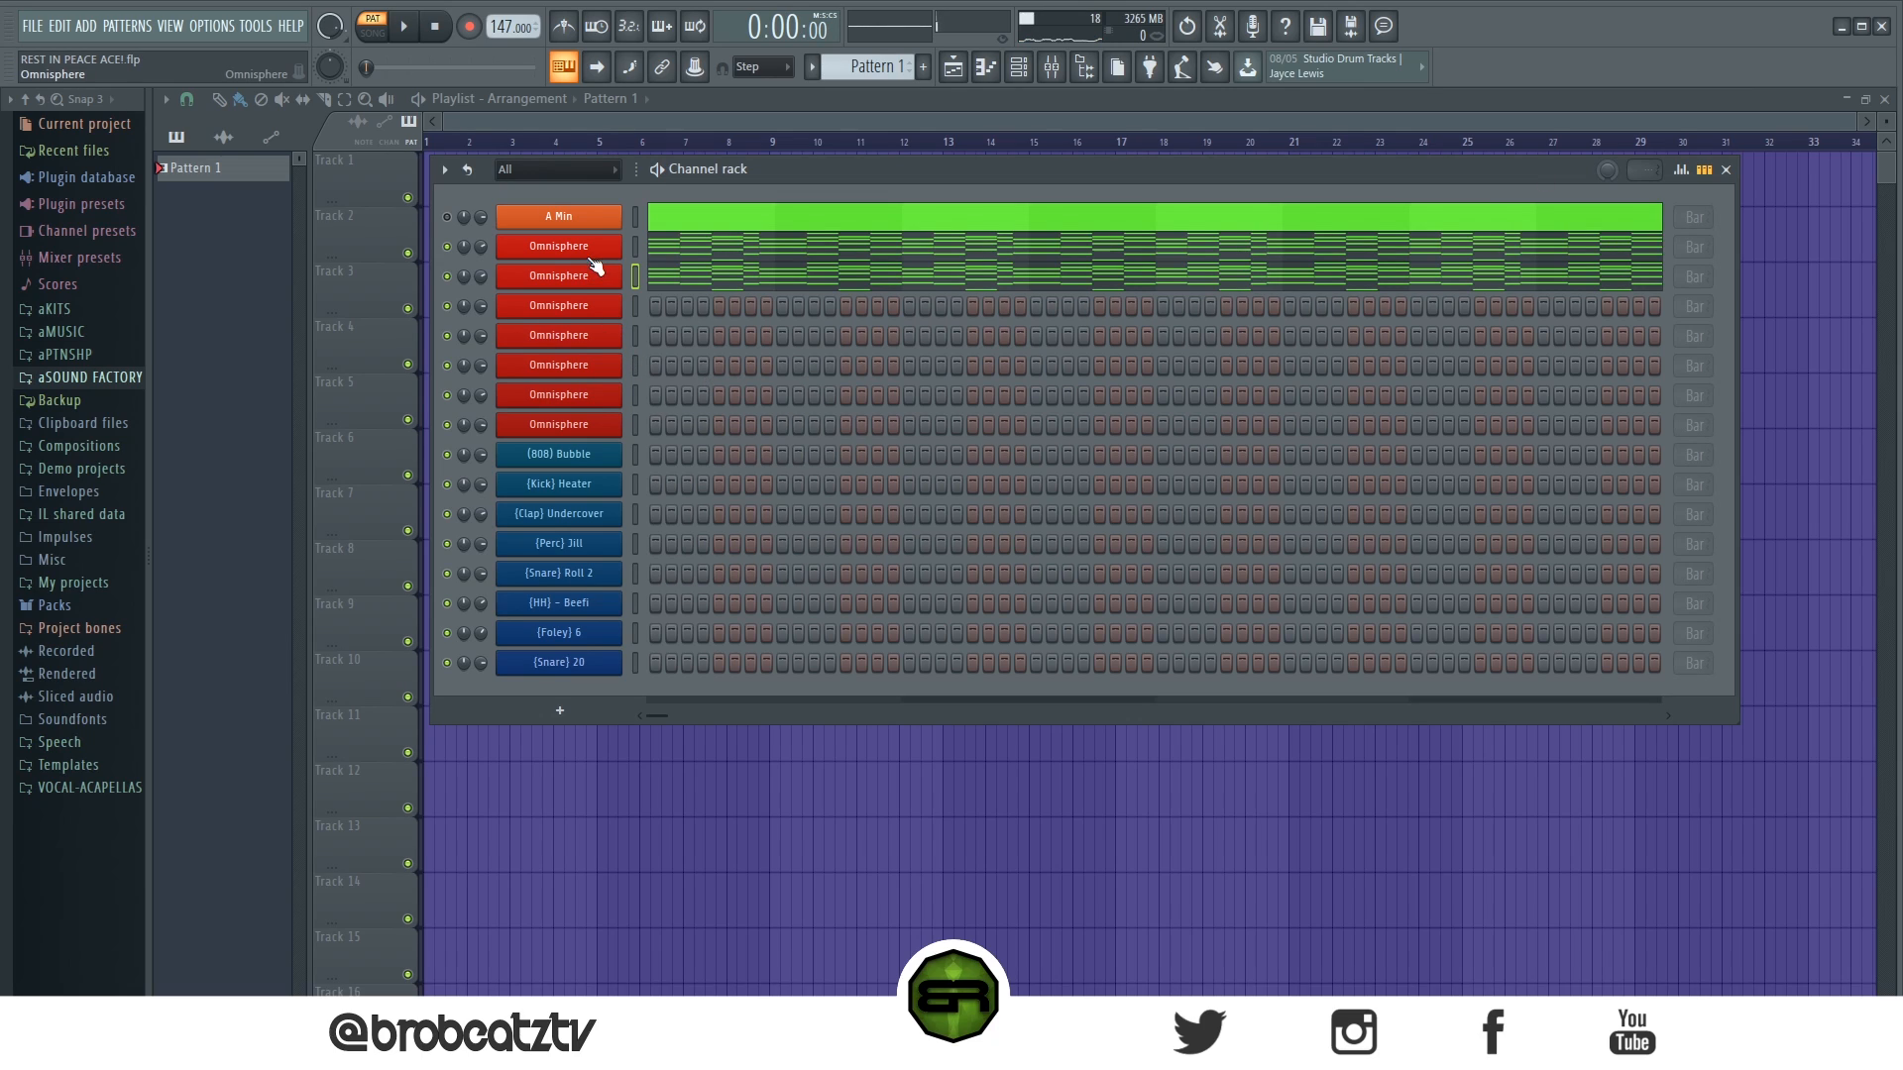
- Paste the progression into the third Omnisphere channel and check its FILM -Stary Sky patch in the instrument window
right_click(597, 310)
left_click(853, 339)
left_click(555, 310)
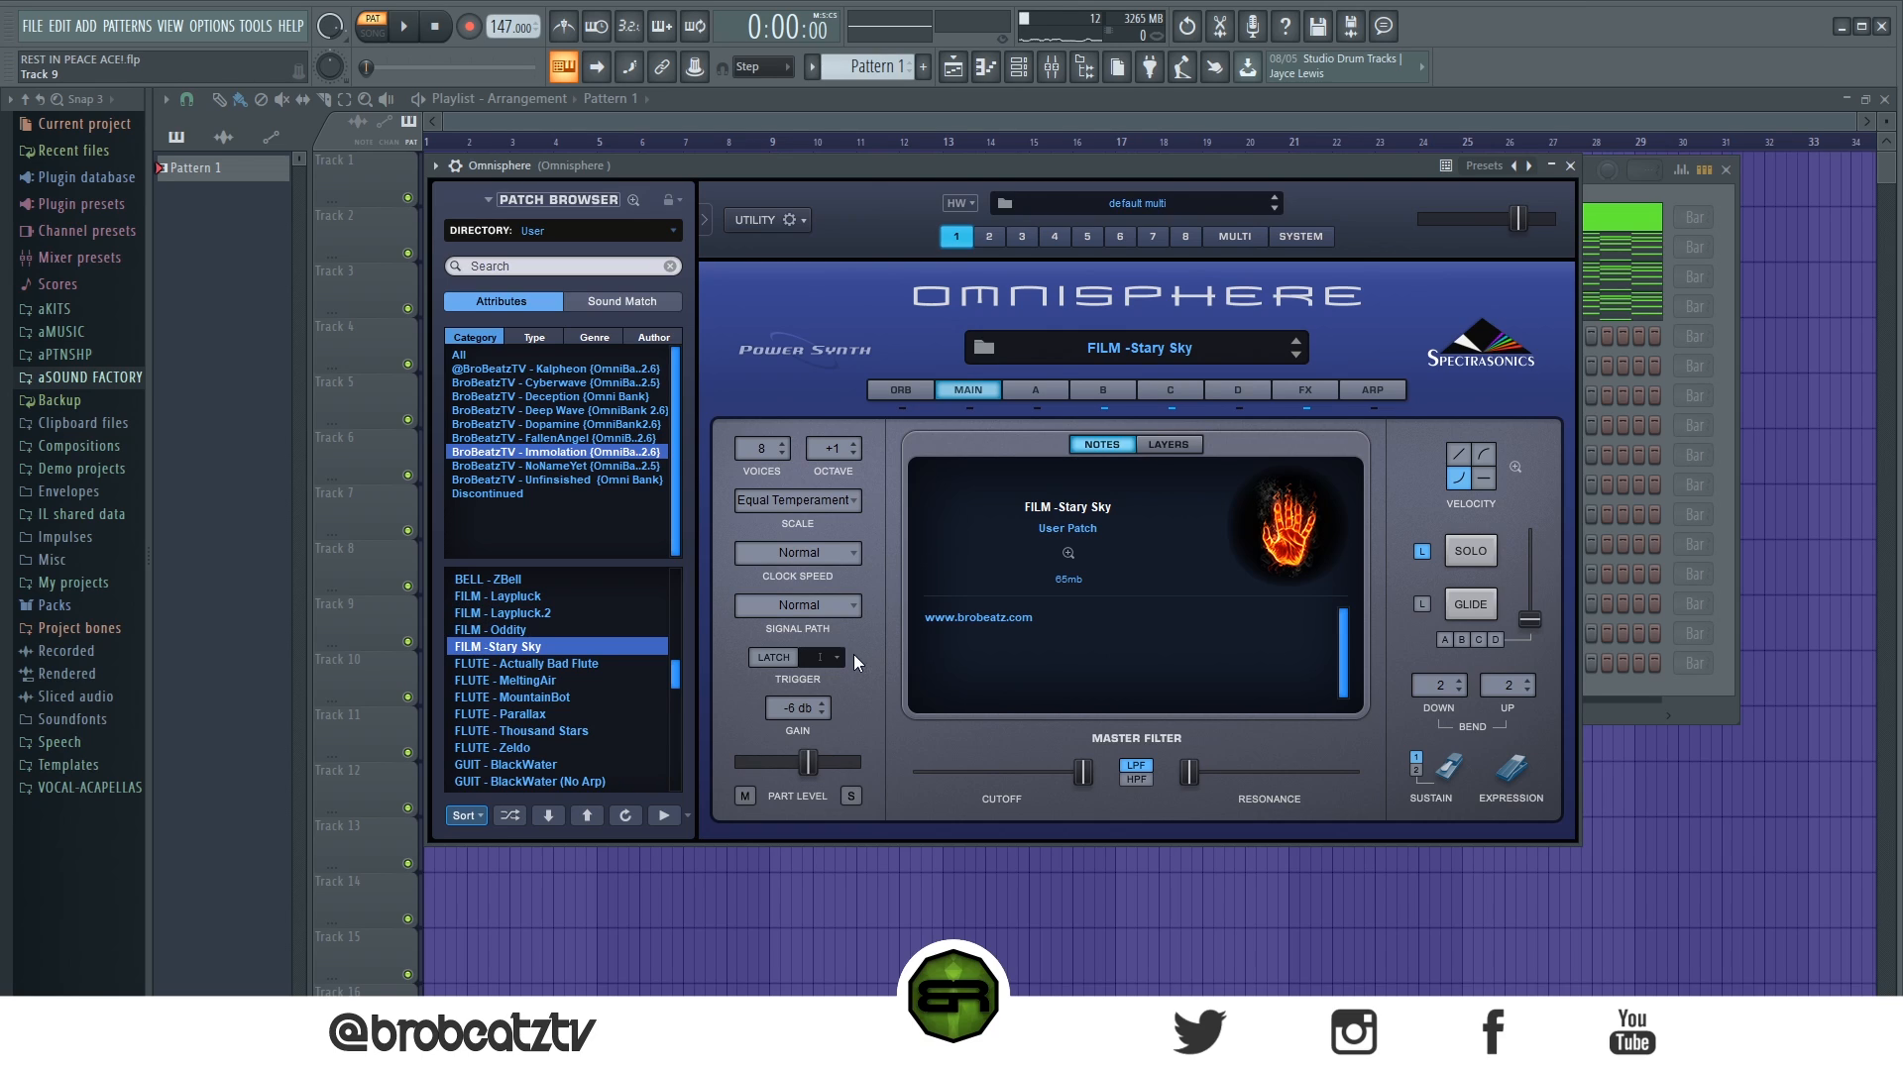
left_click(1571, 167)
- Audition the three layers together, the third channel without the first two, and the second and third channels together
key("space")
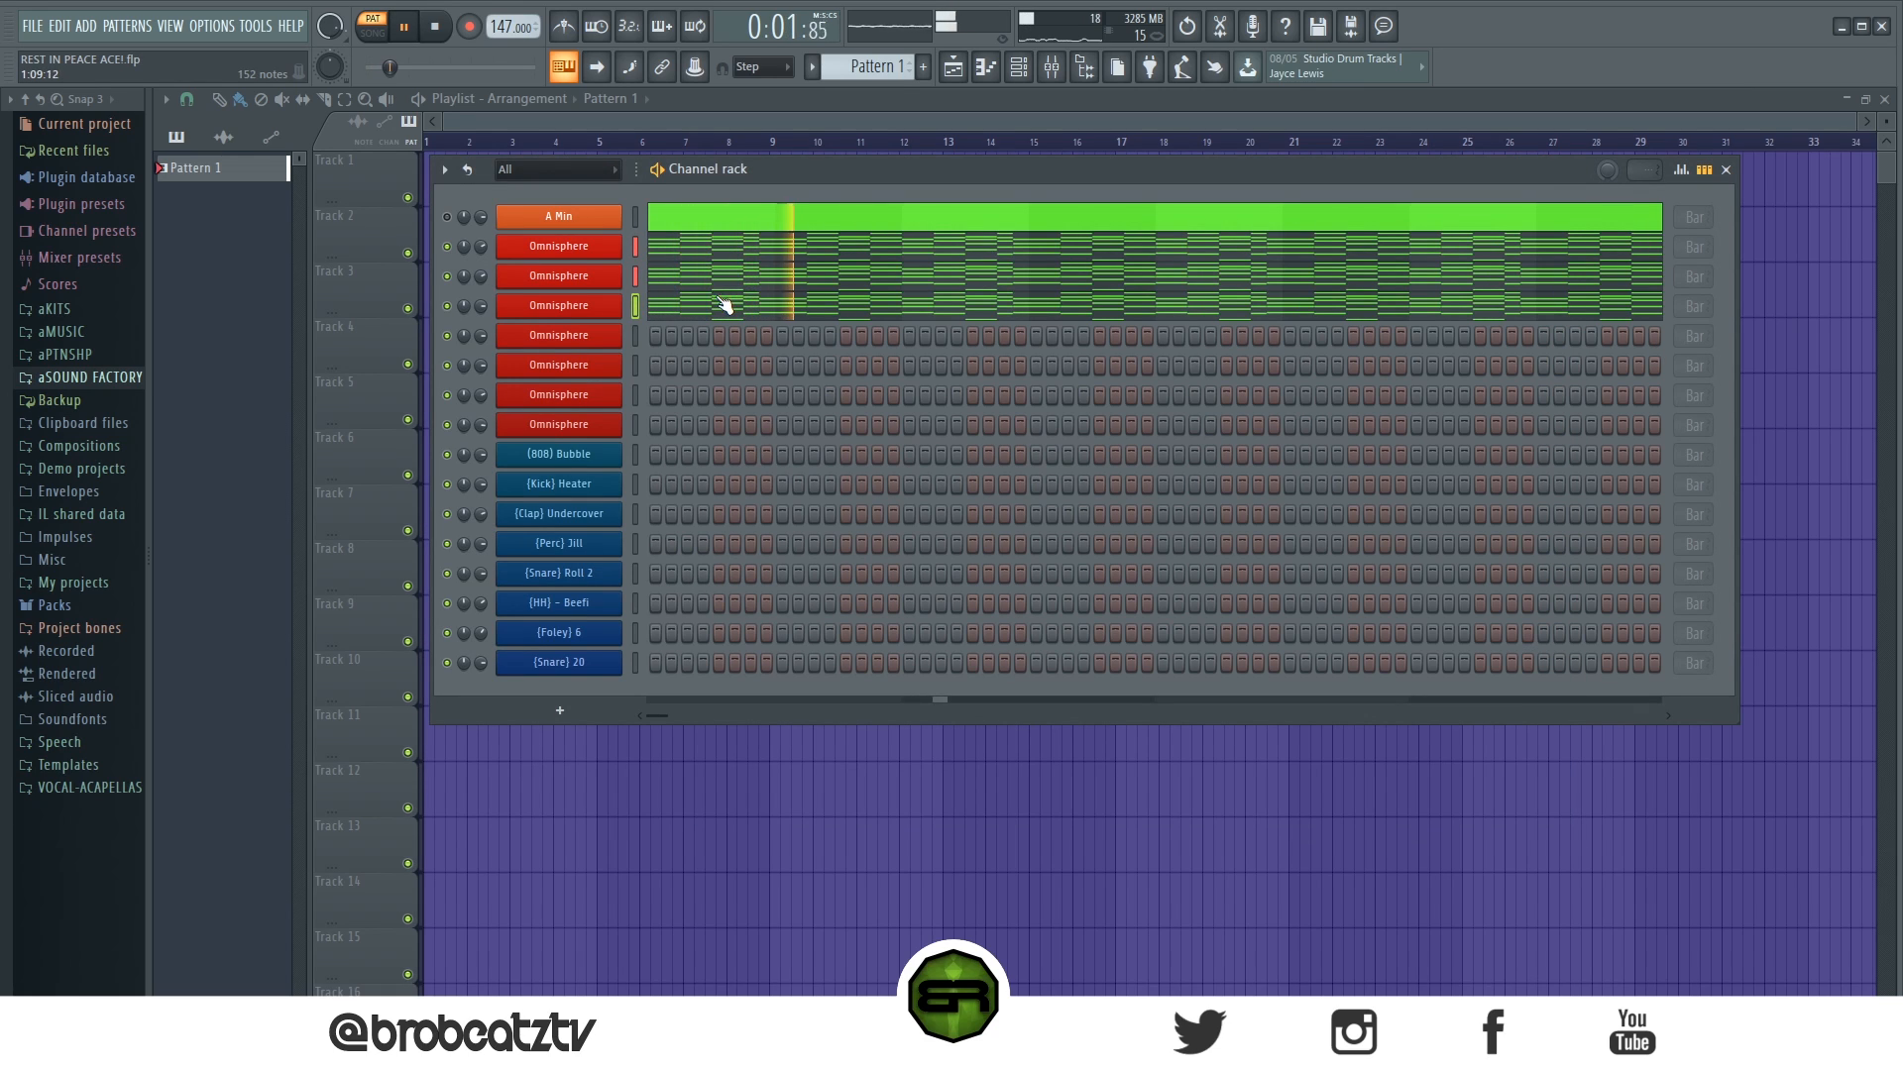
key("space")
key("space")
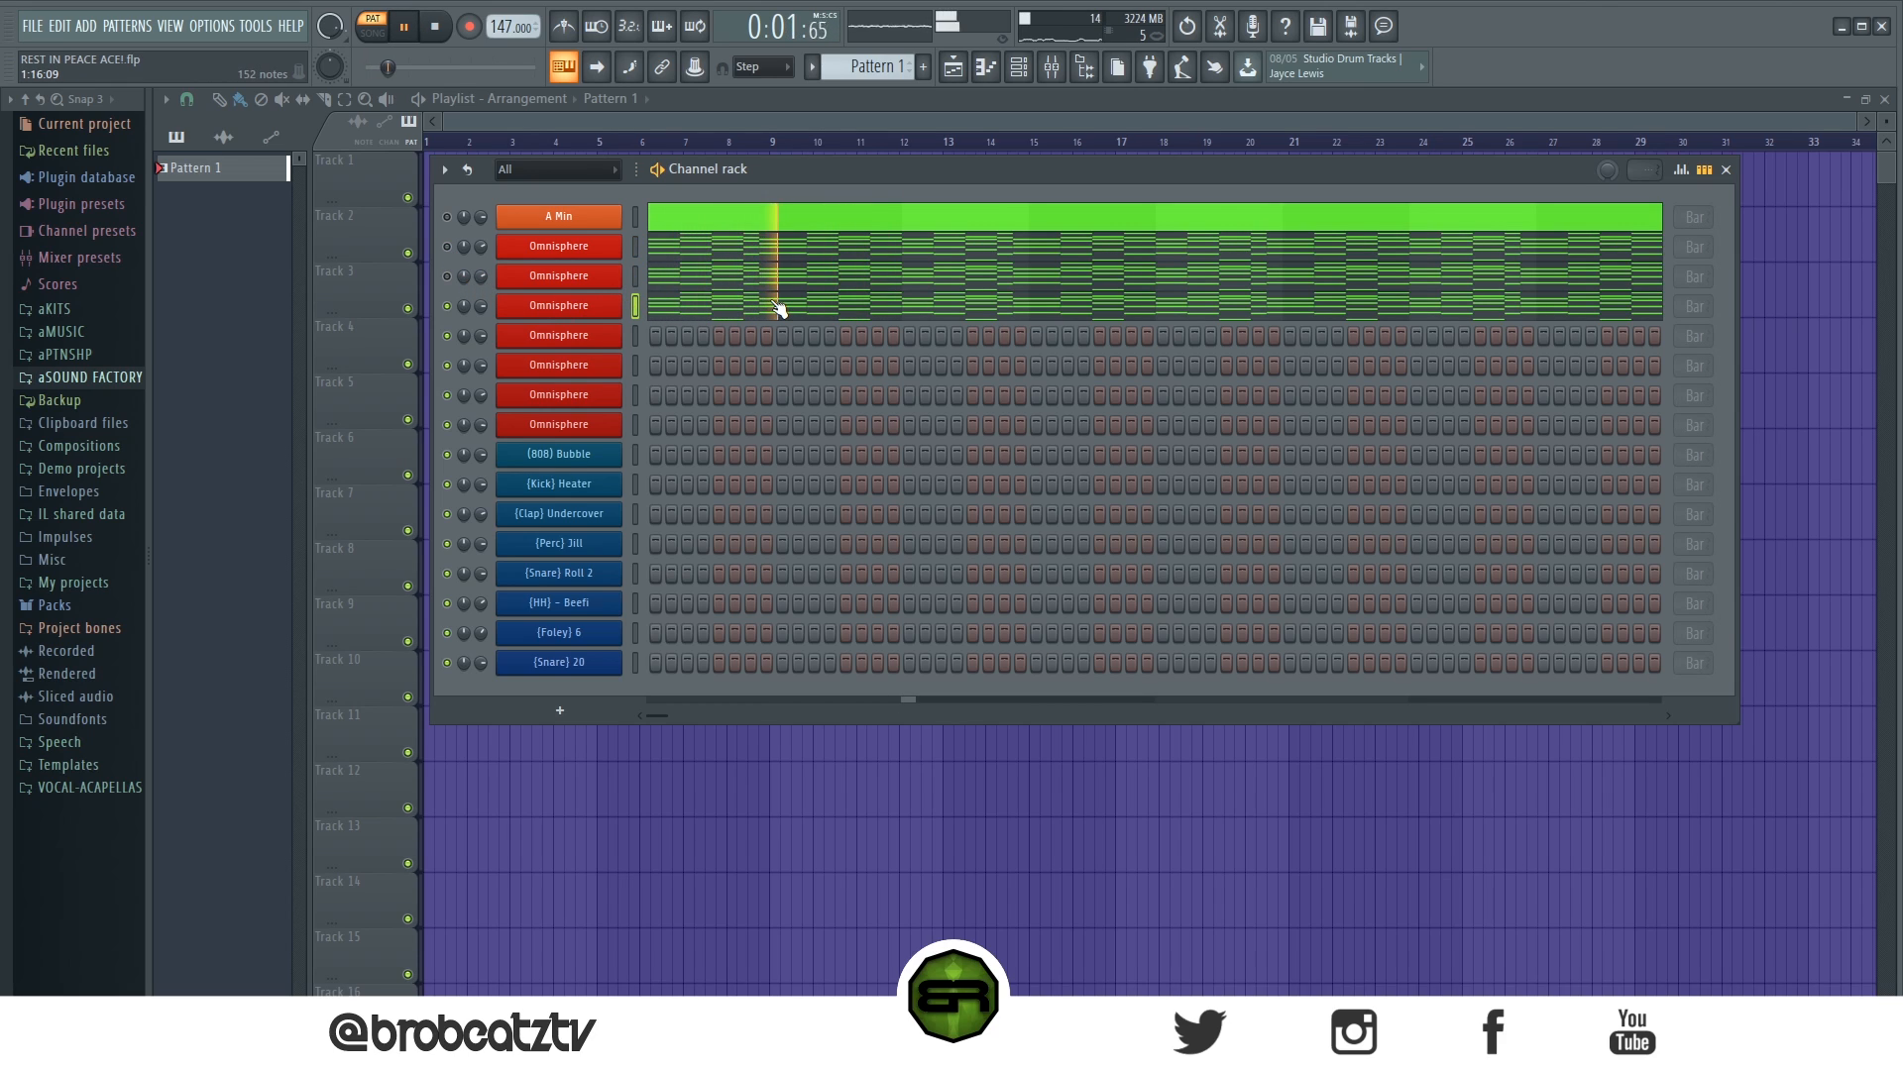
key("space")
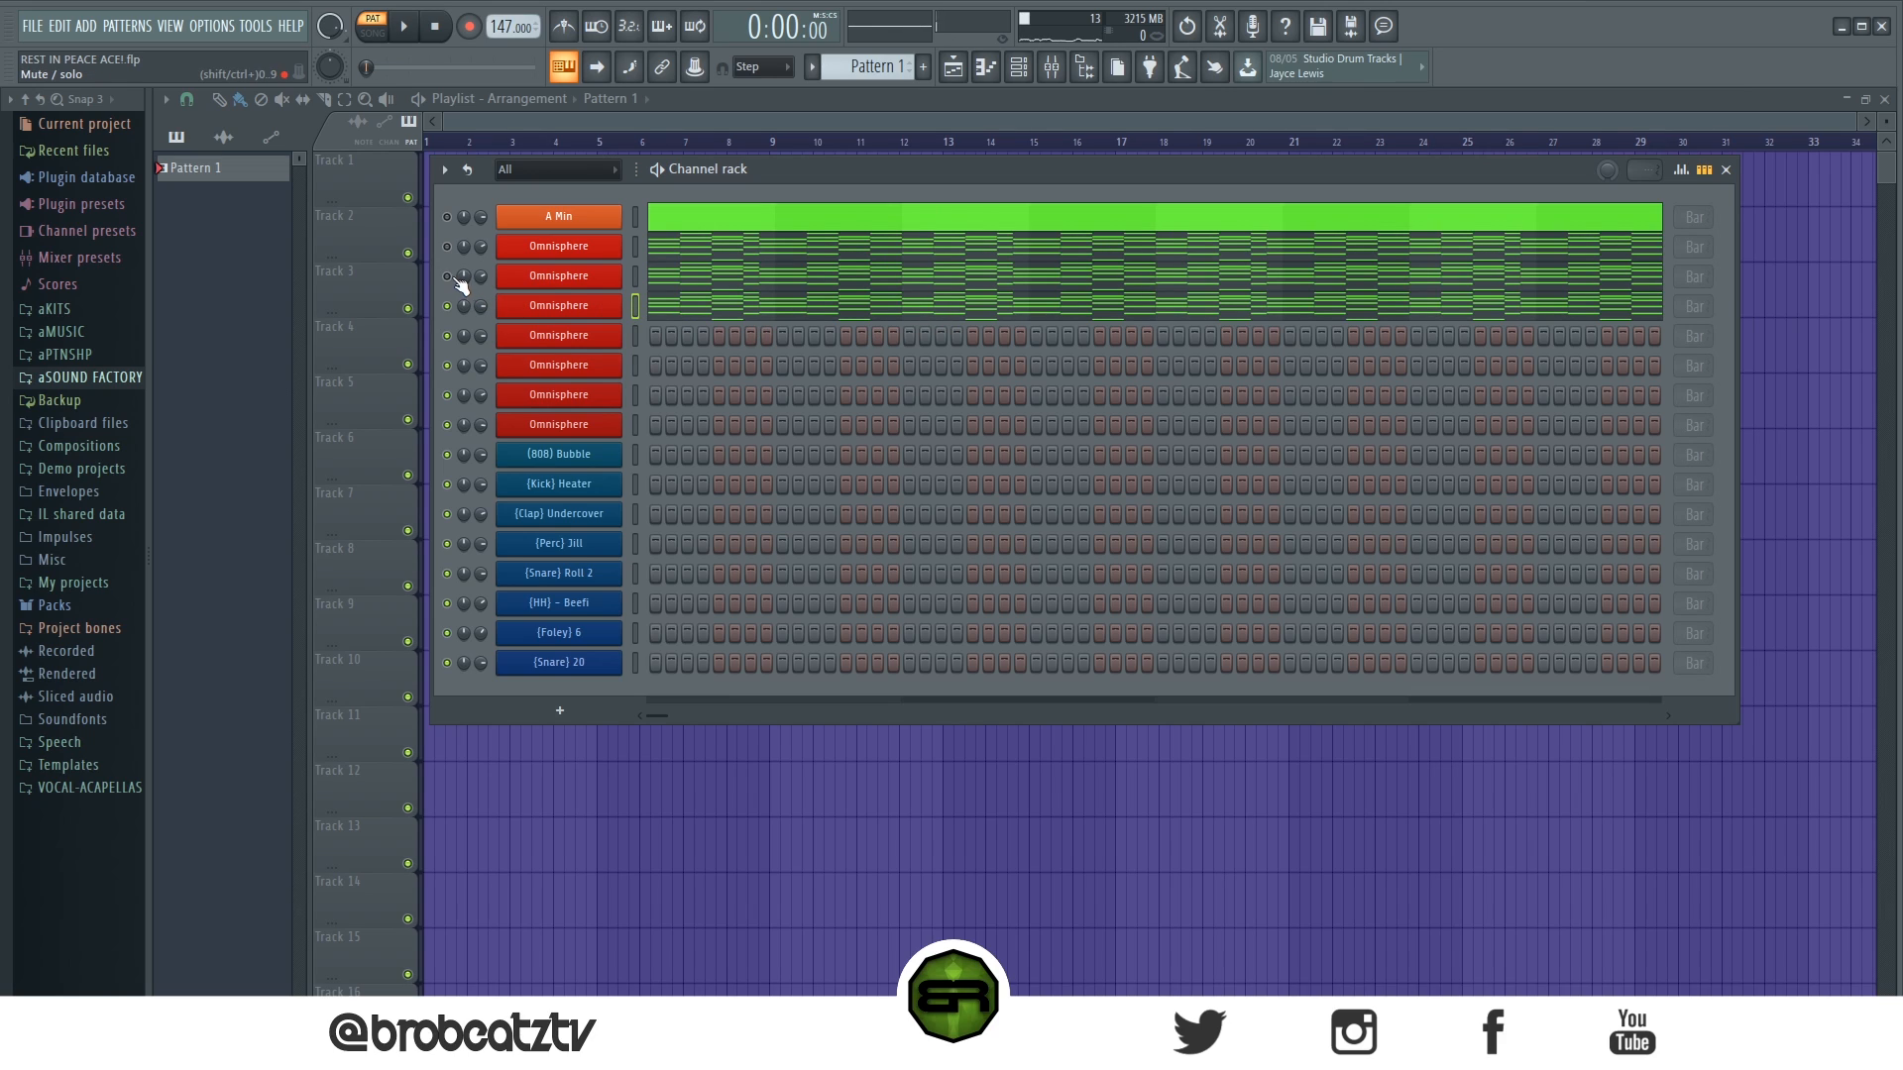
key("space")
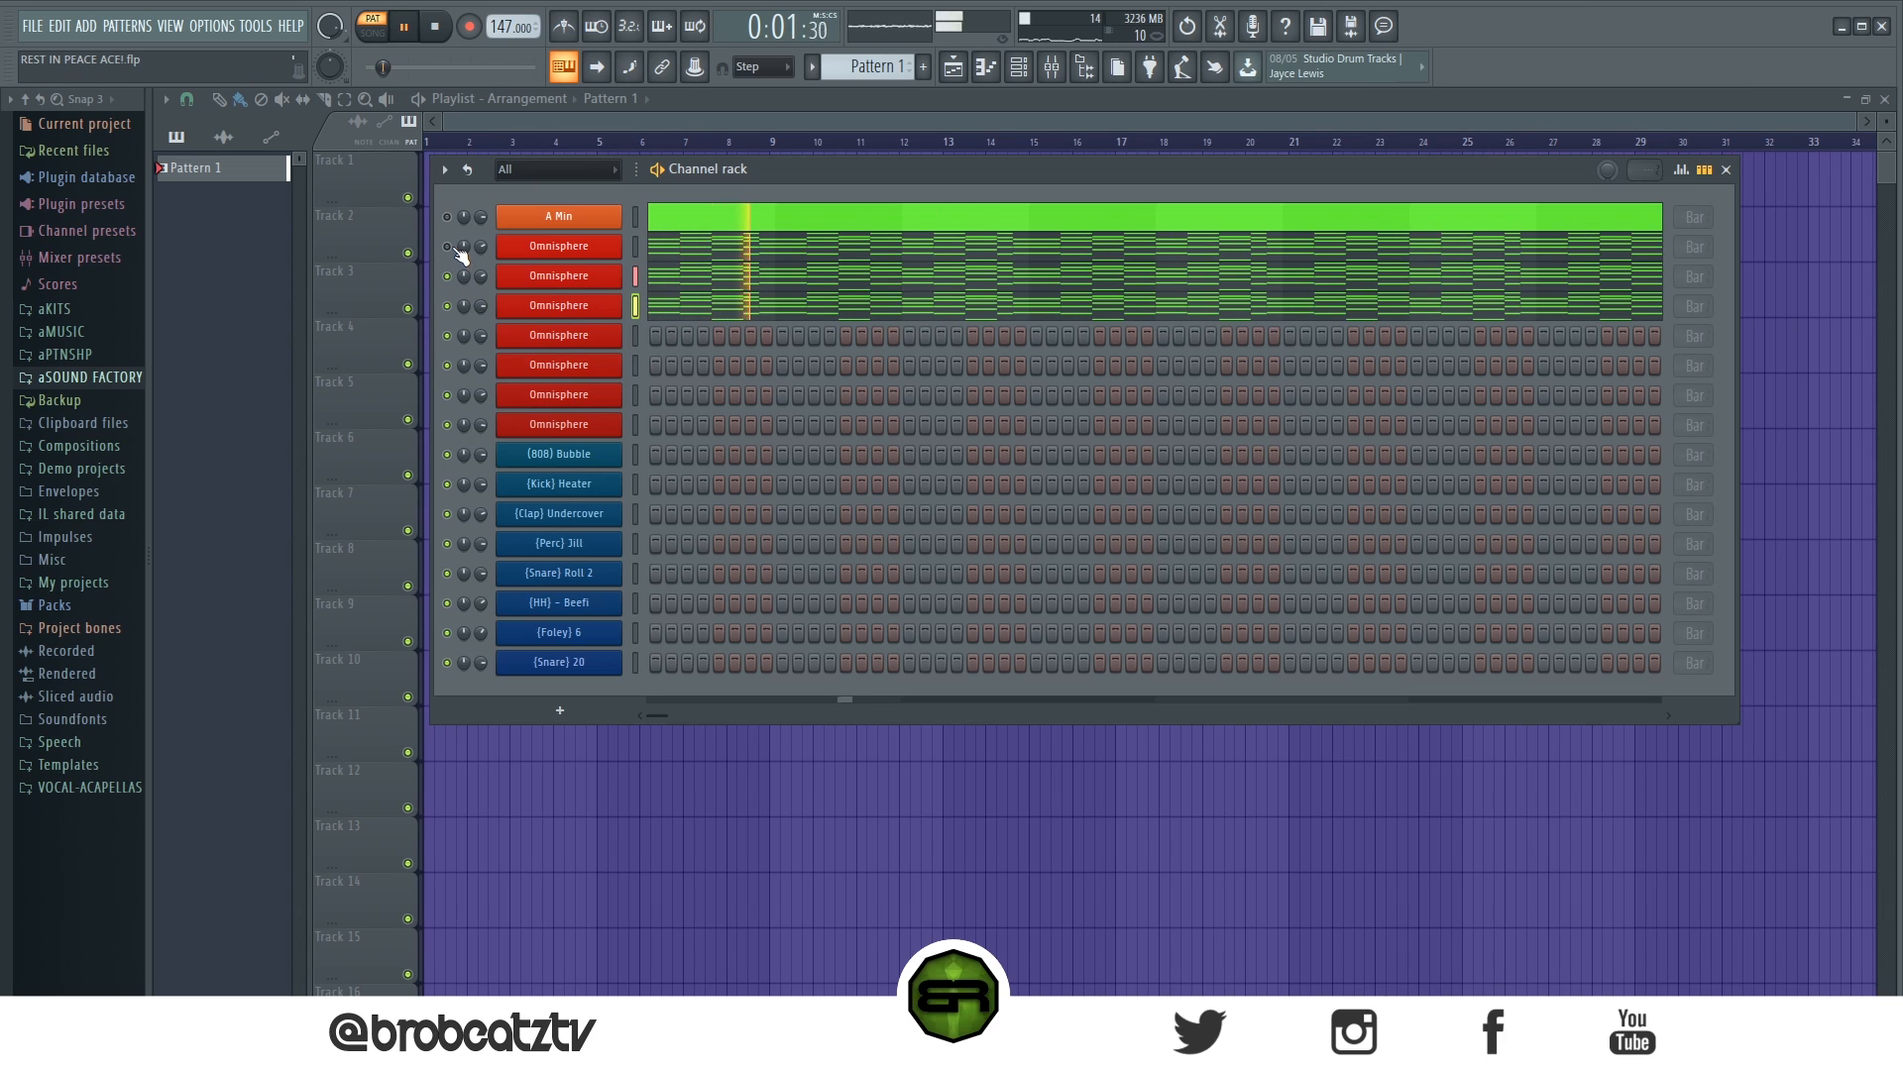
key("space")
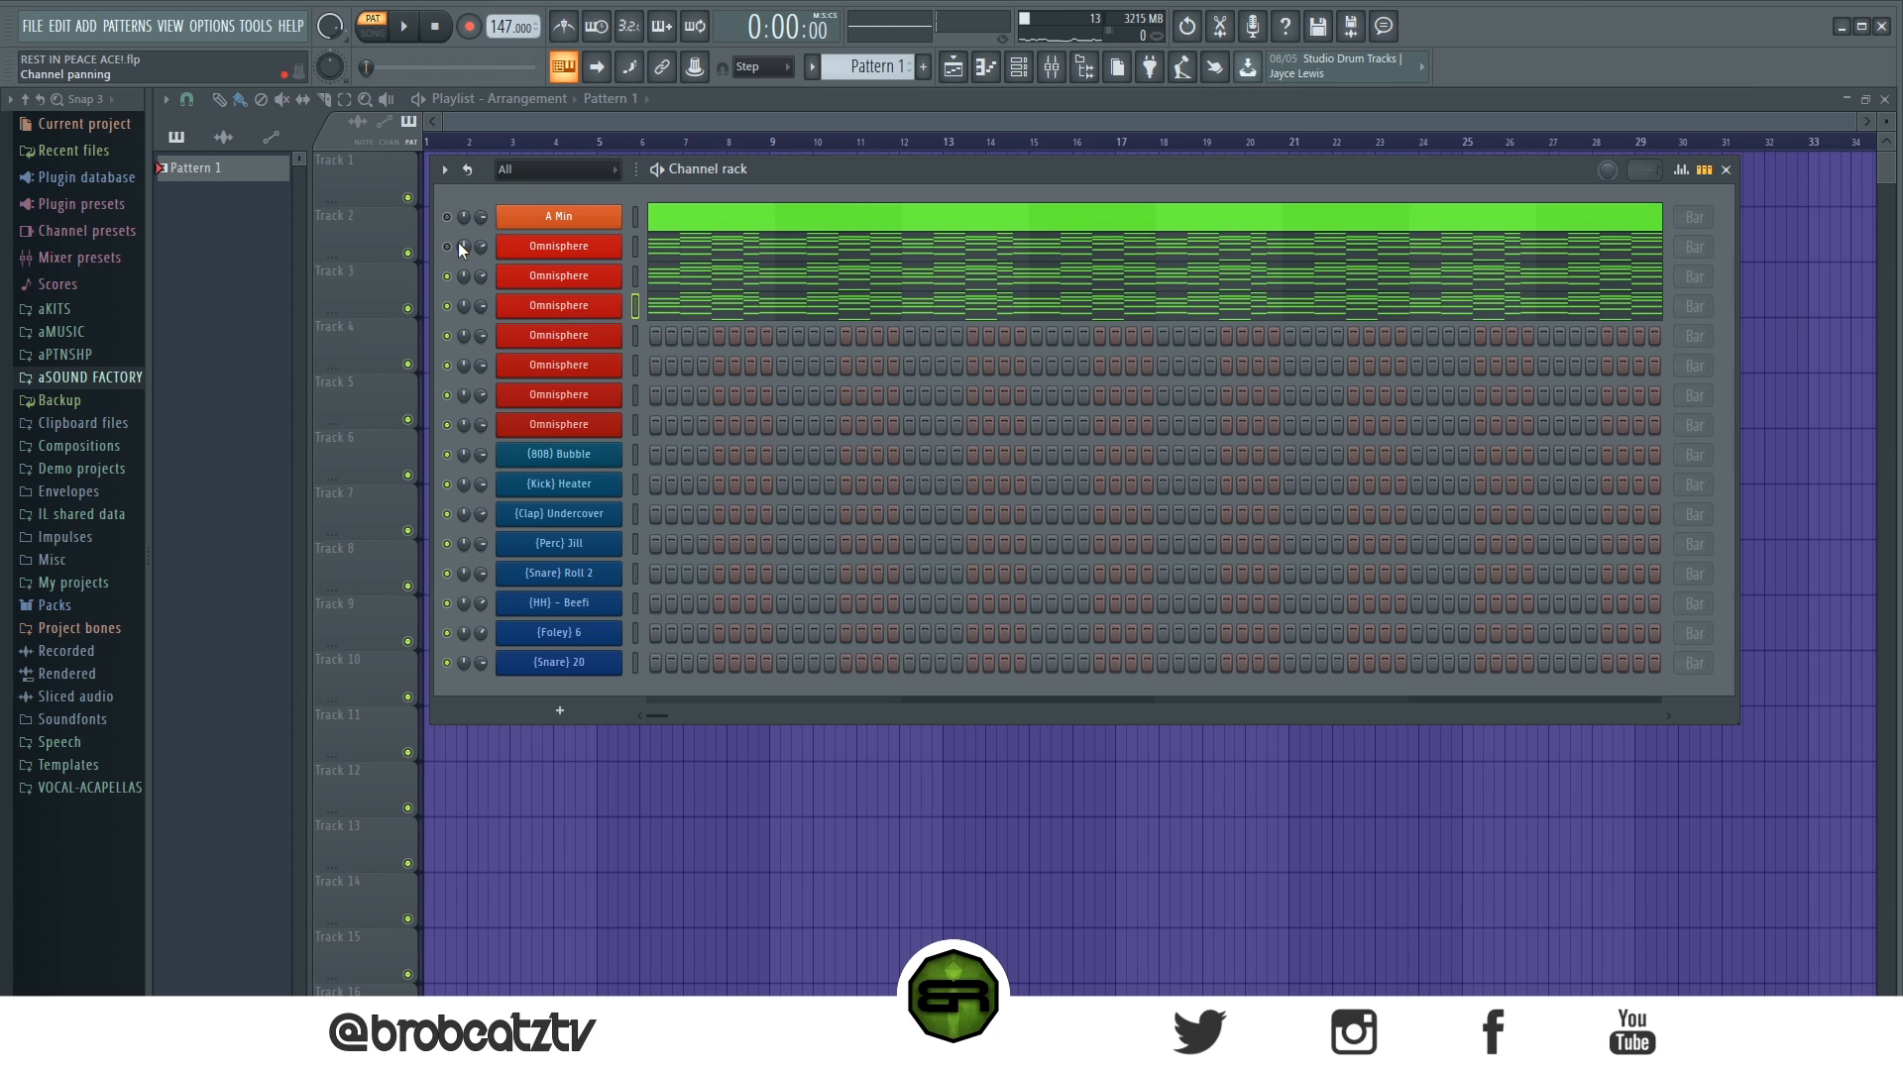
- Paste the progression into the fourth Omnisphere channel and play it with the ARP - Guitarplayer patch
right_click(595, 342)
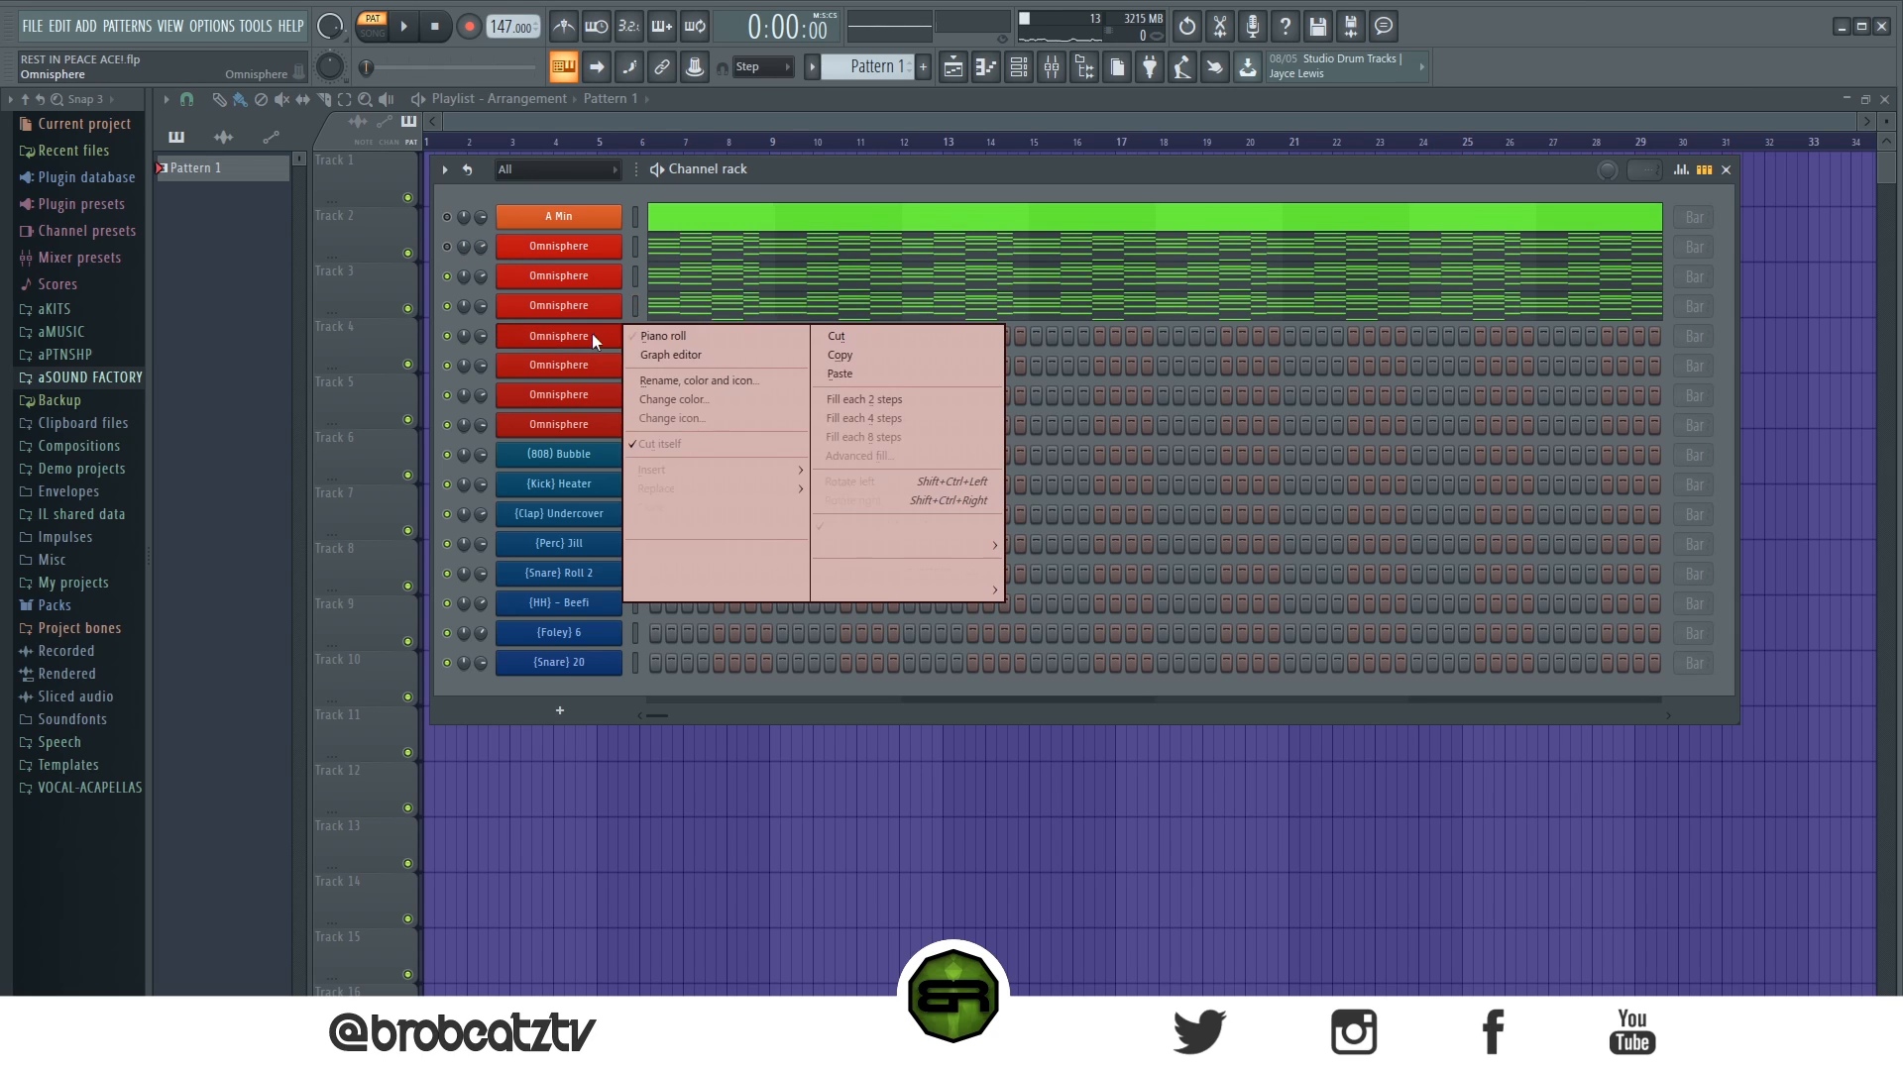
left_click(832, 368)
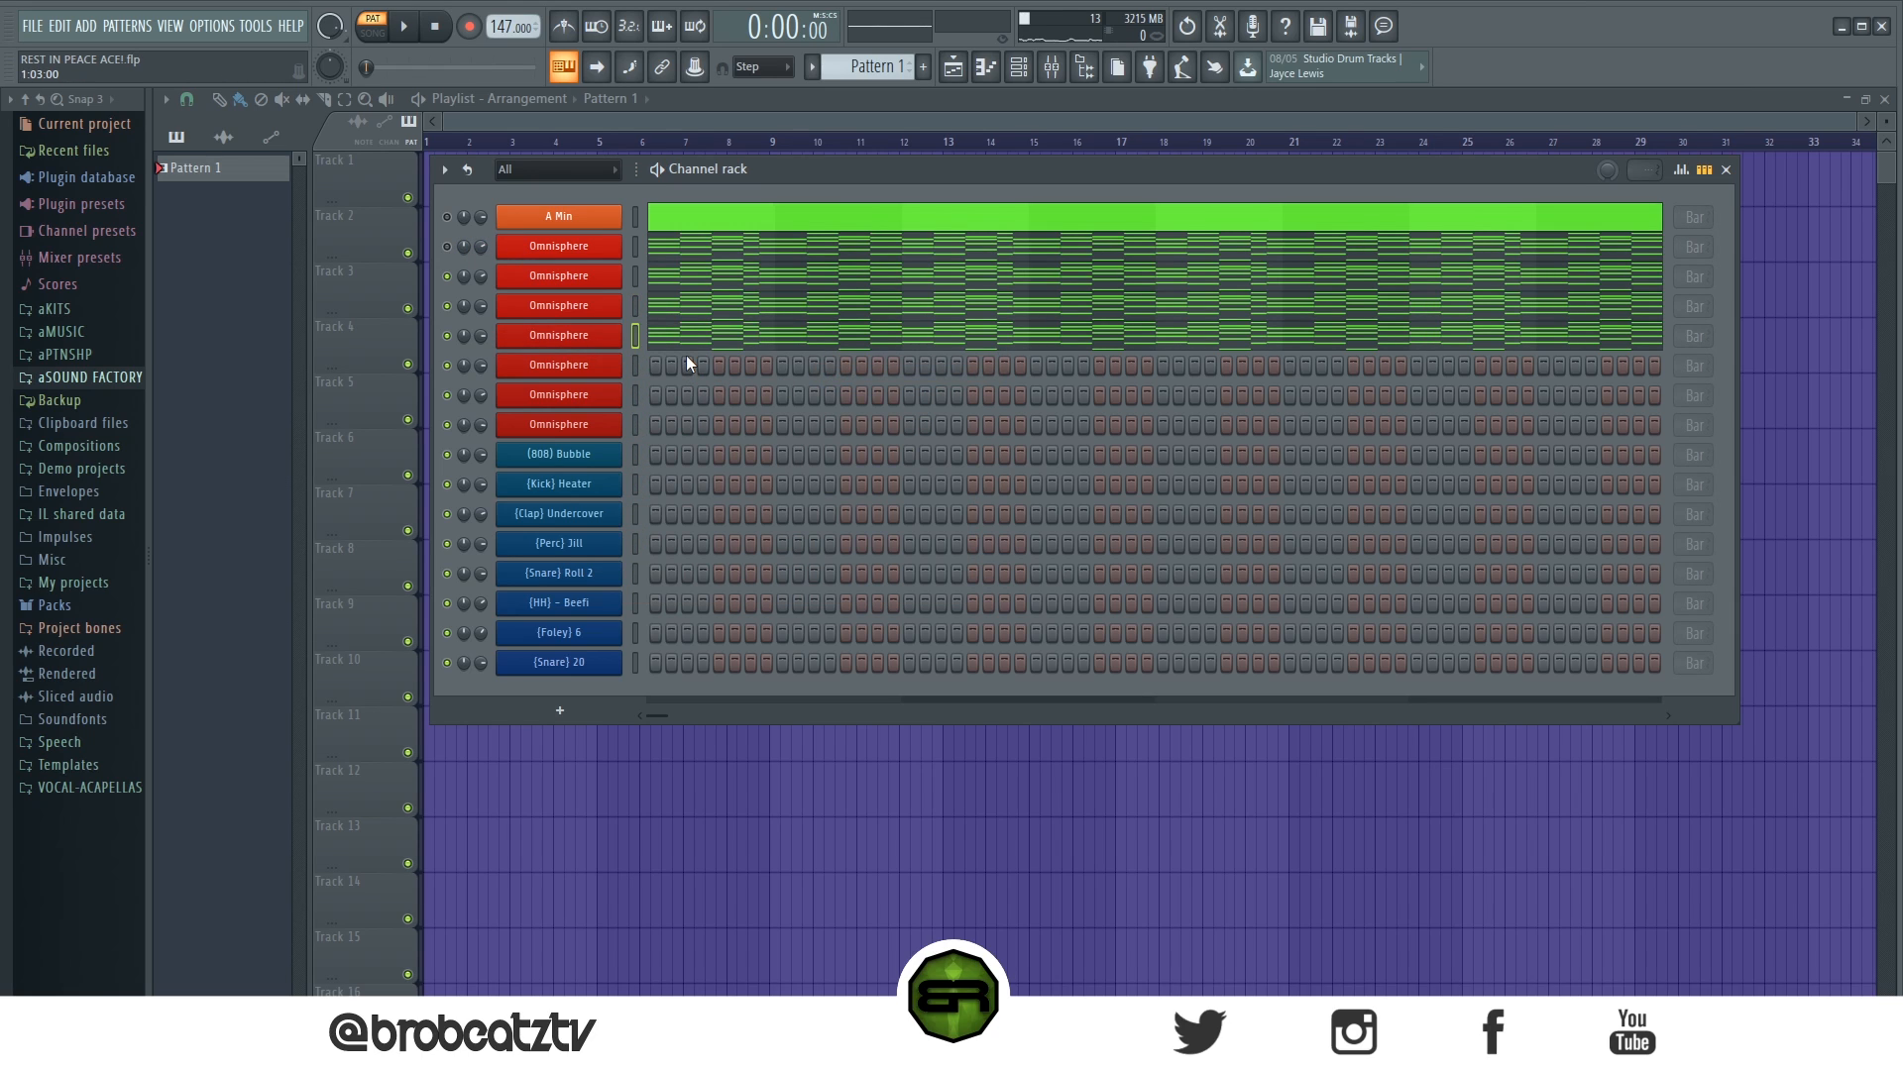
key("space")
left_click(565, 364)
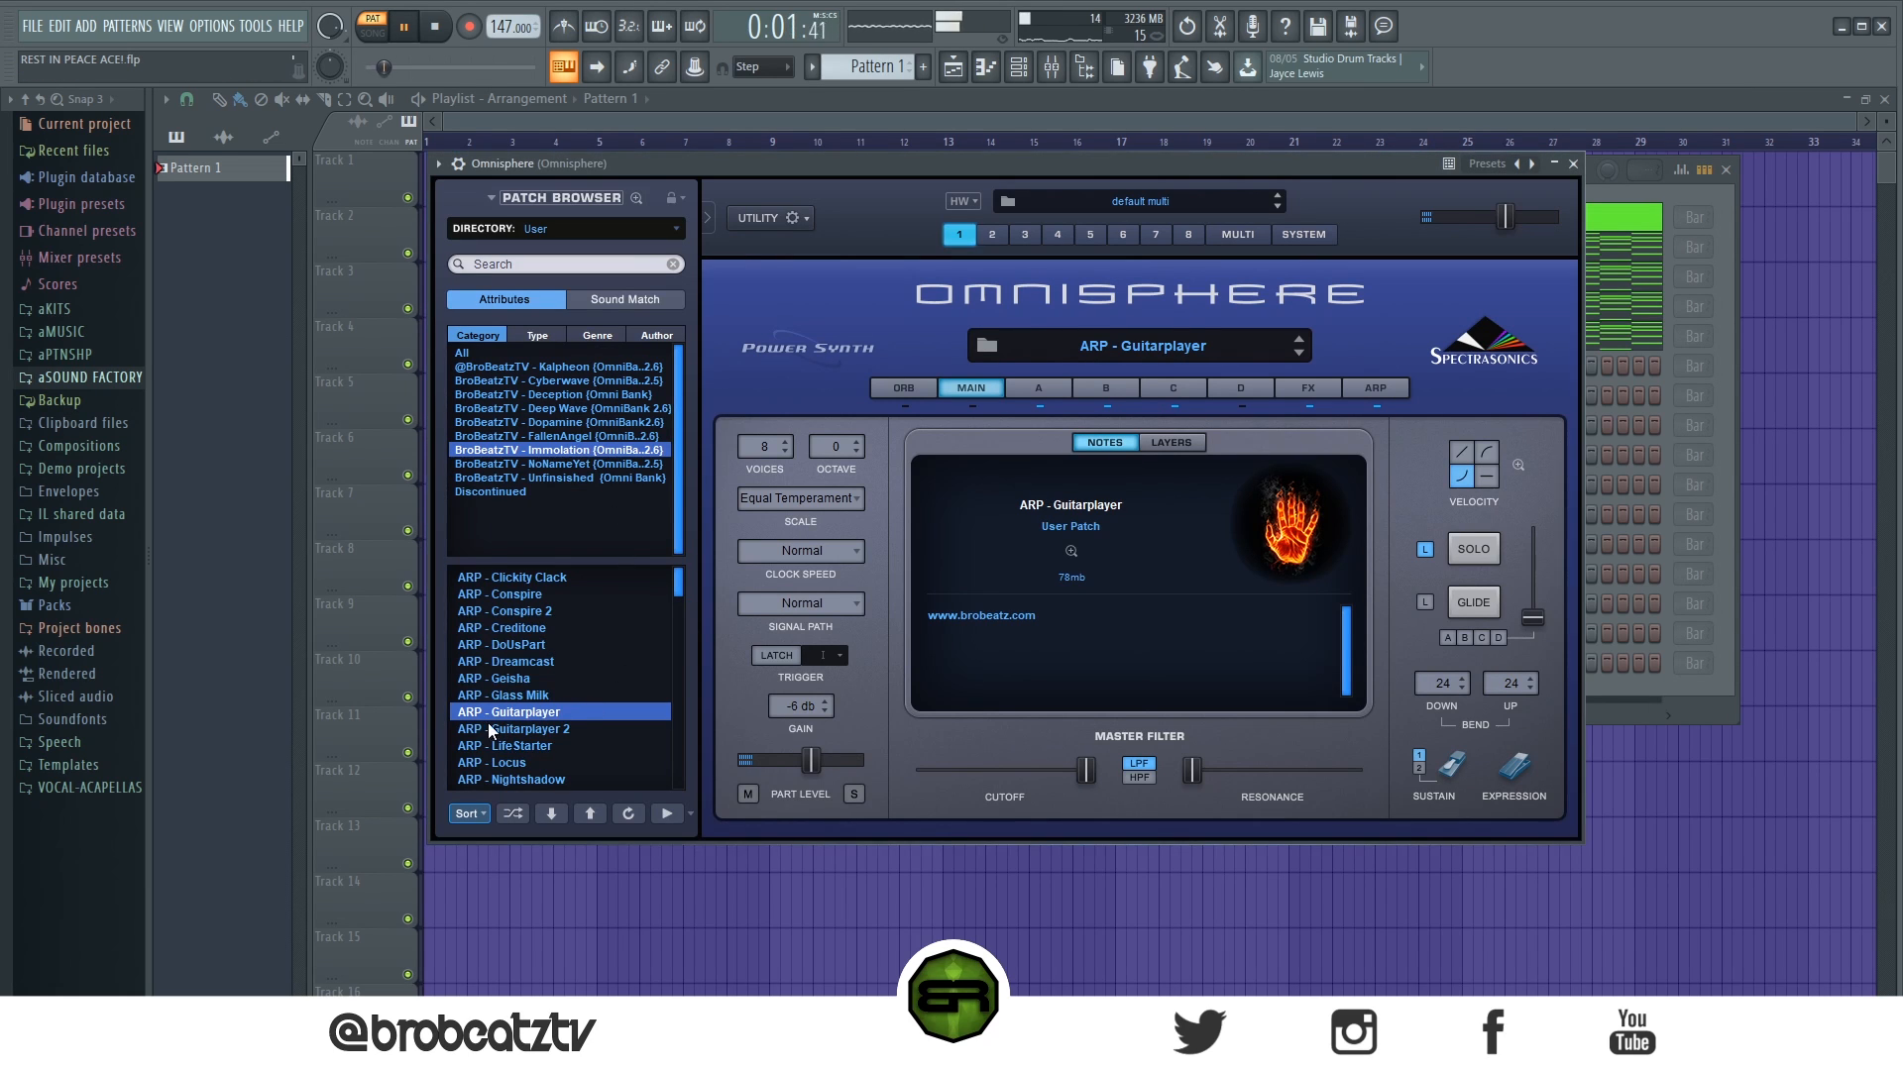
left_click(1606, 198)
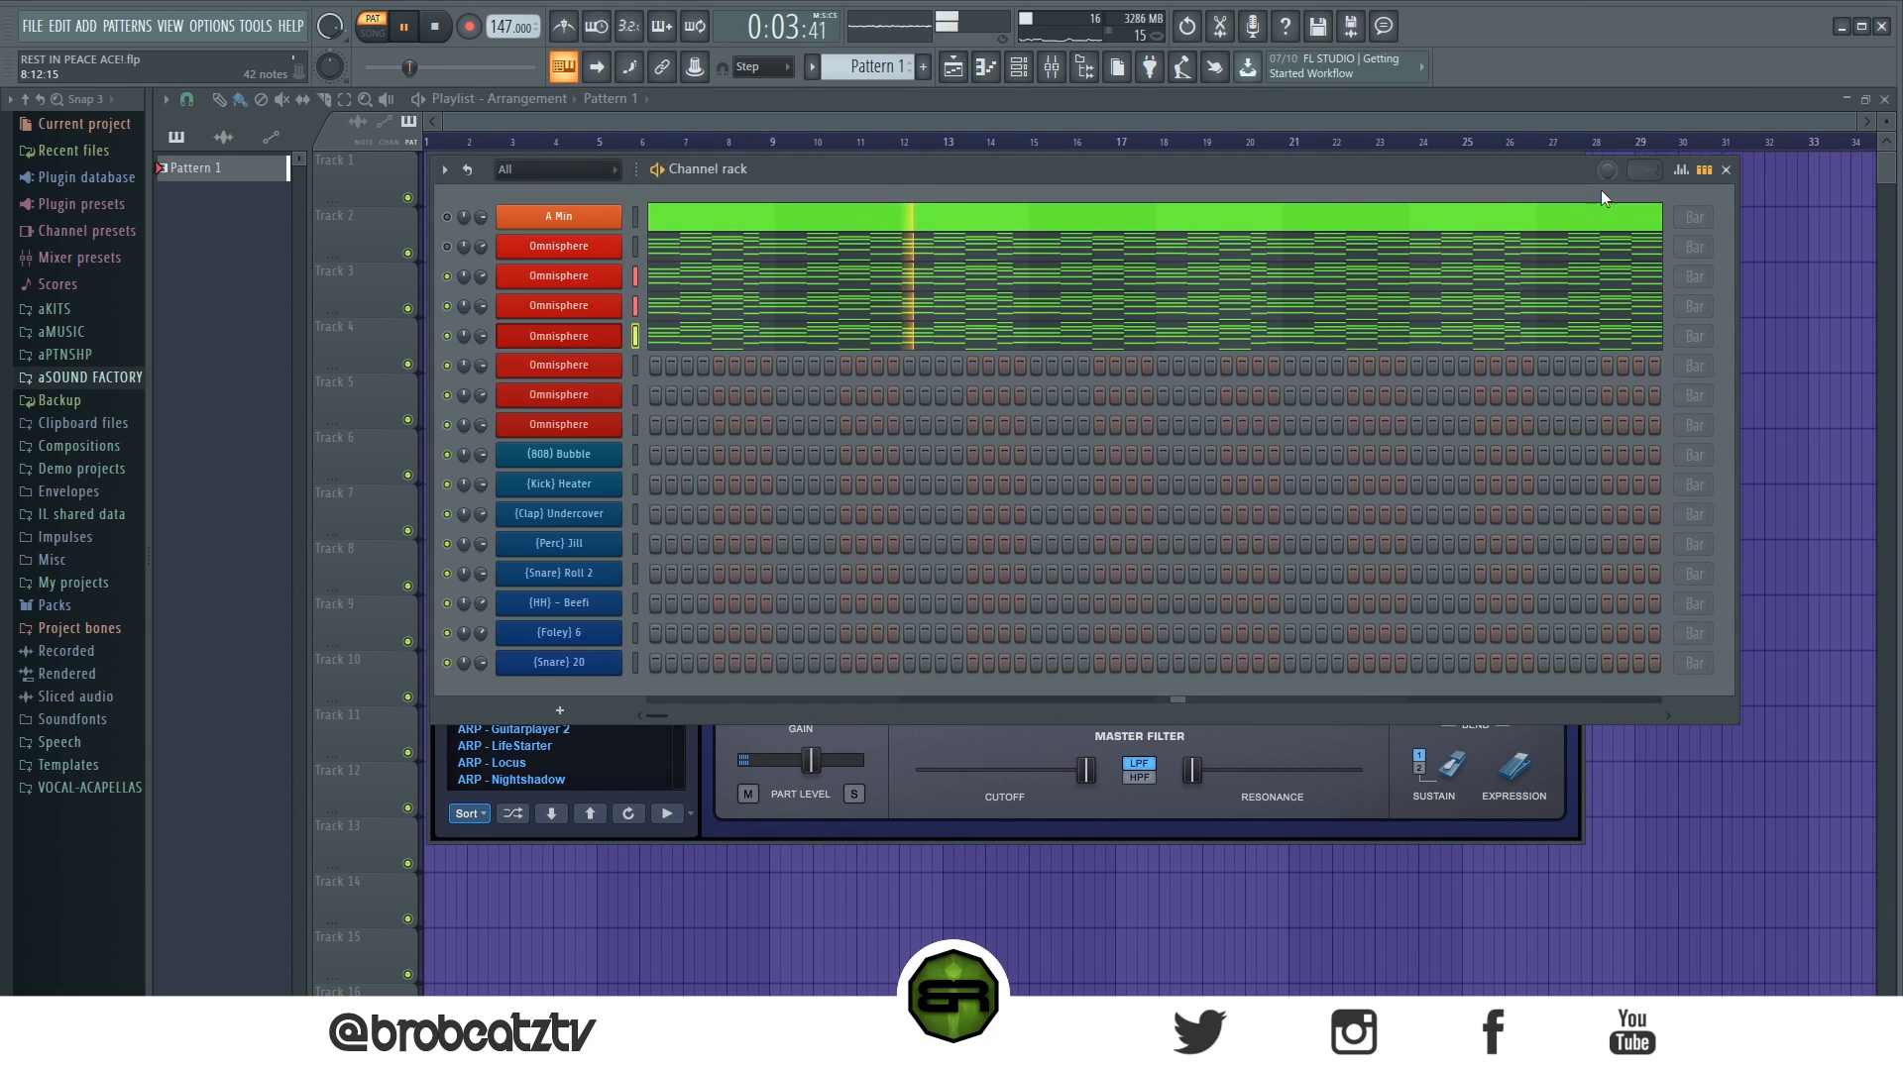
- Try all of the fourth channel's notes one octave lower during playback, and raise them back by an octave
left_click(713, 347)
key("space")
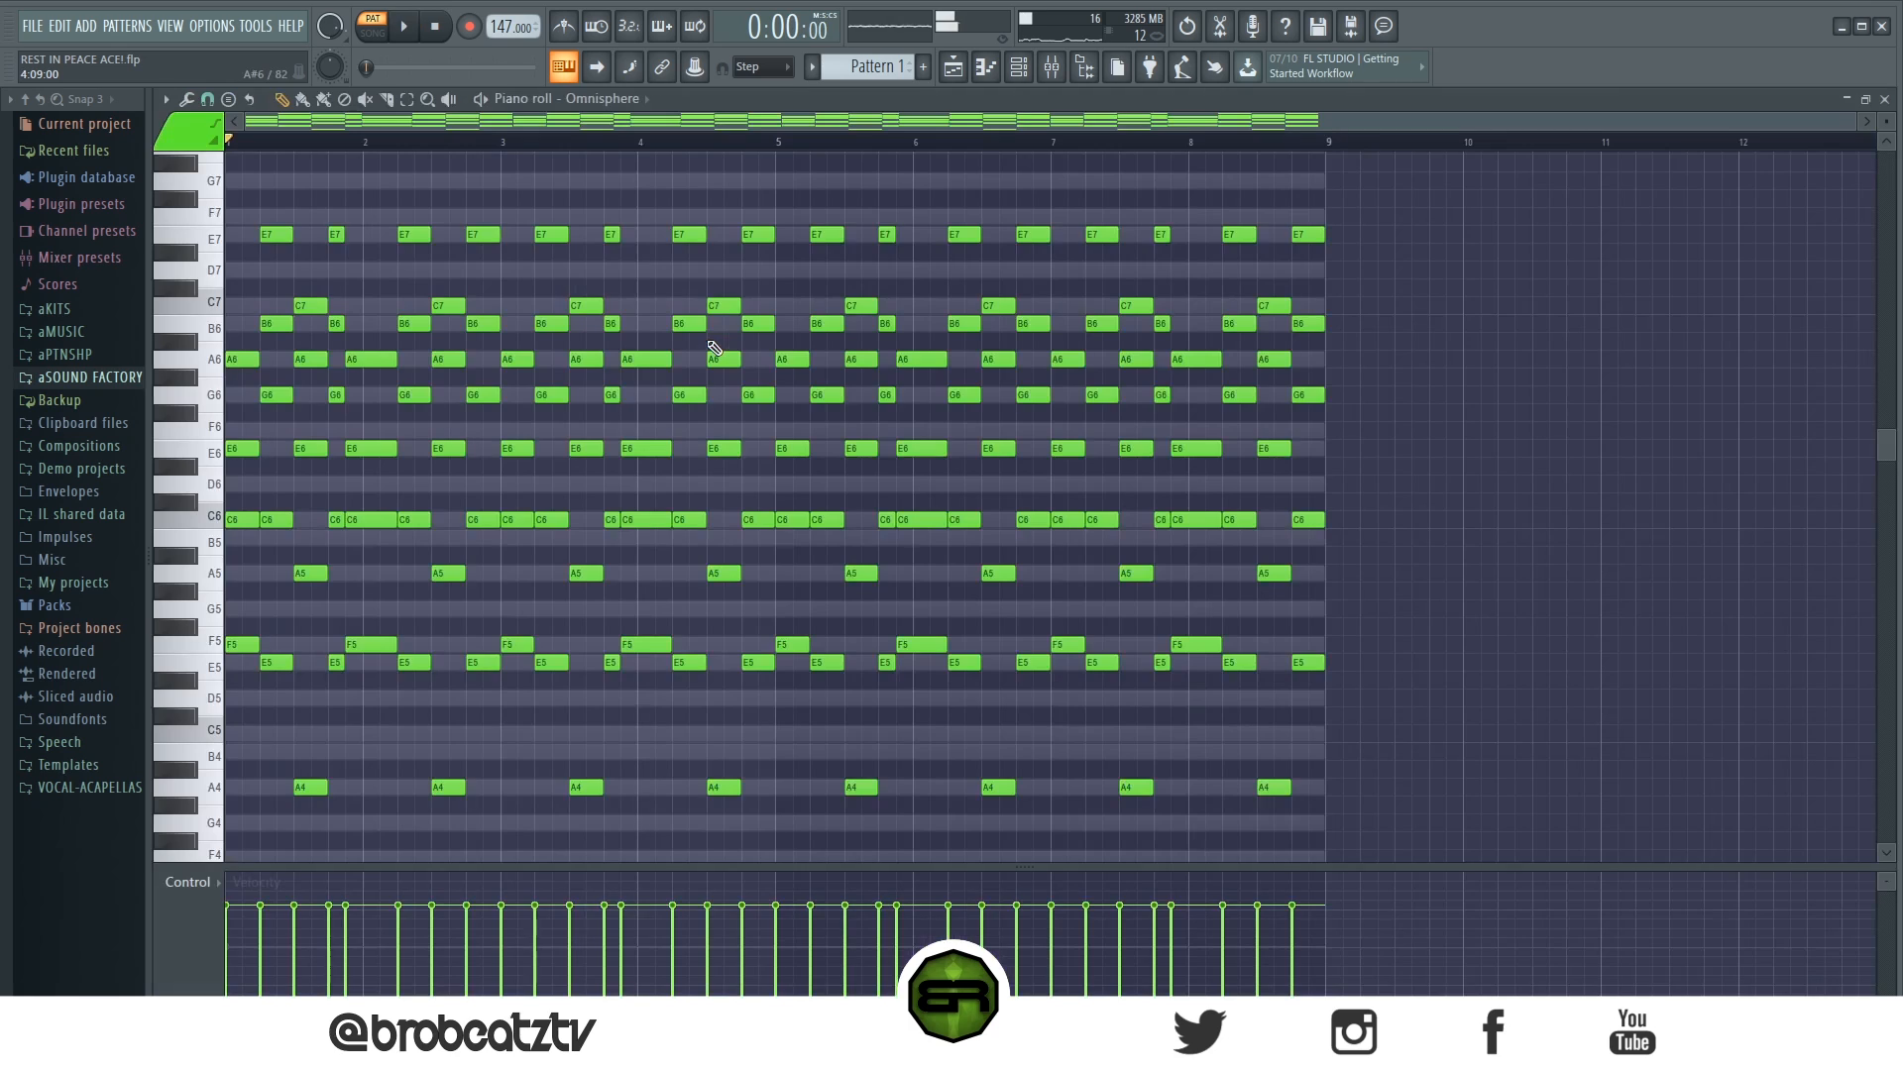
key("ctrl+a")
key("ctrl+Down")
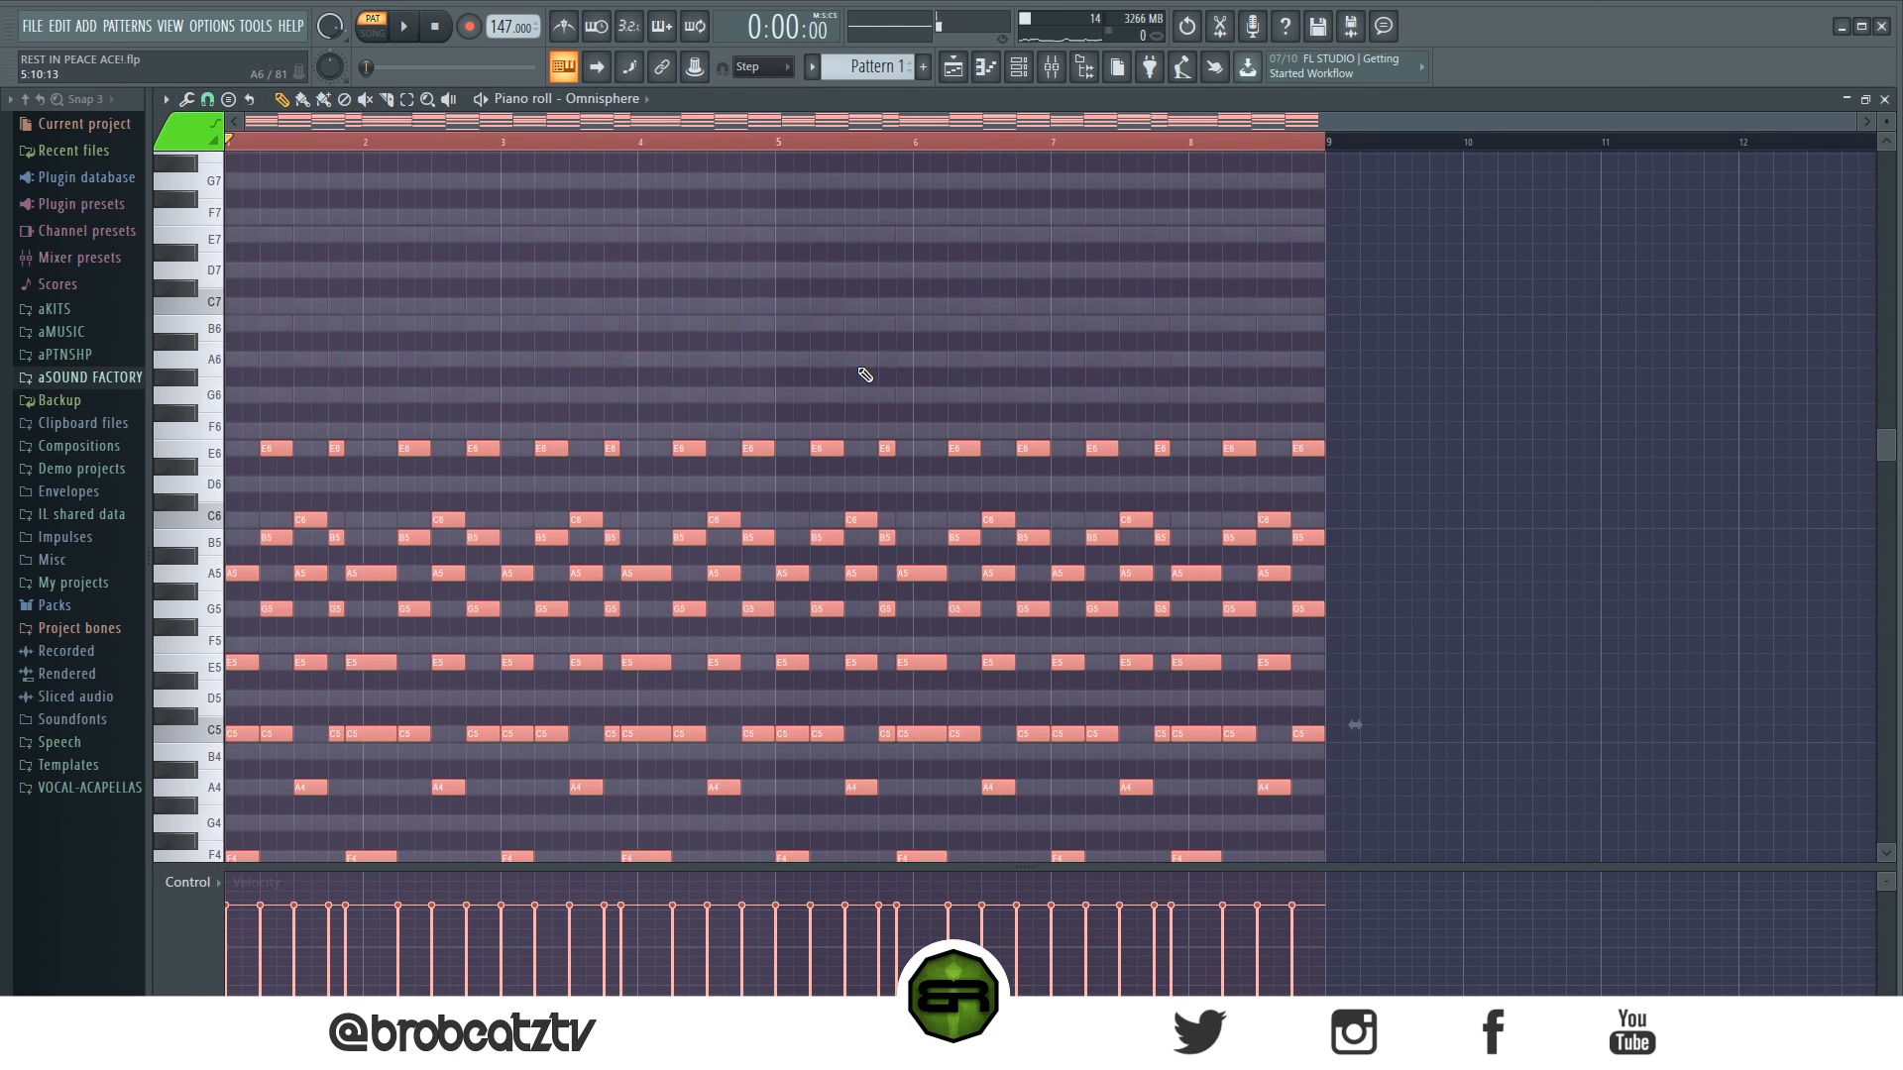
key("space")
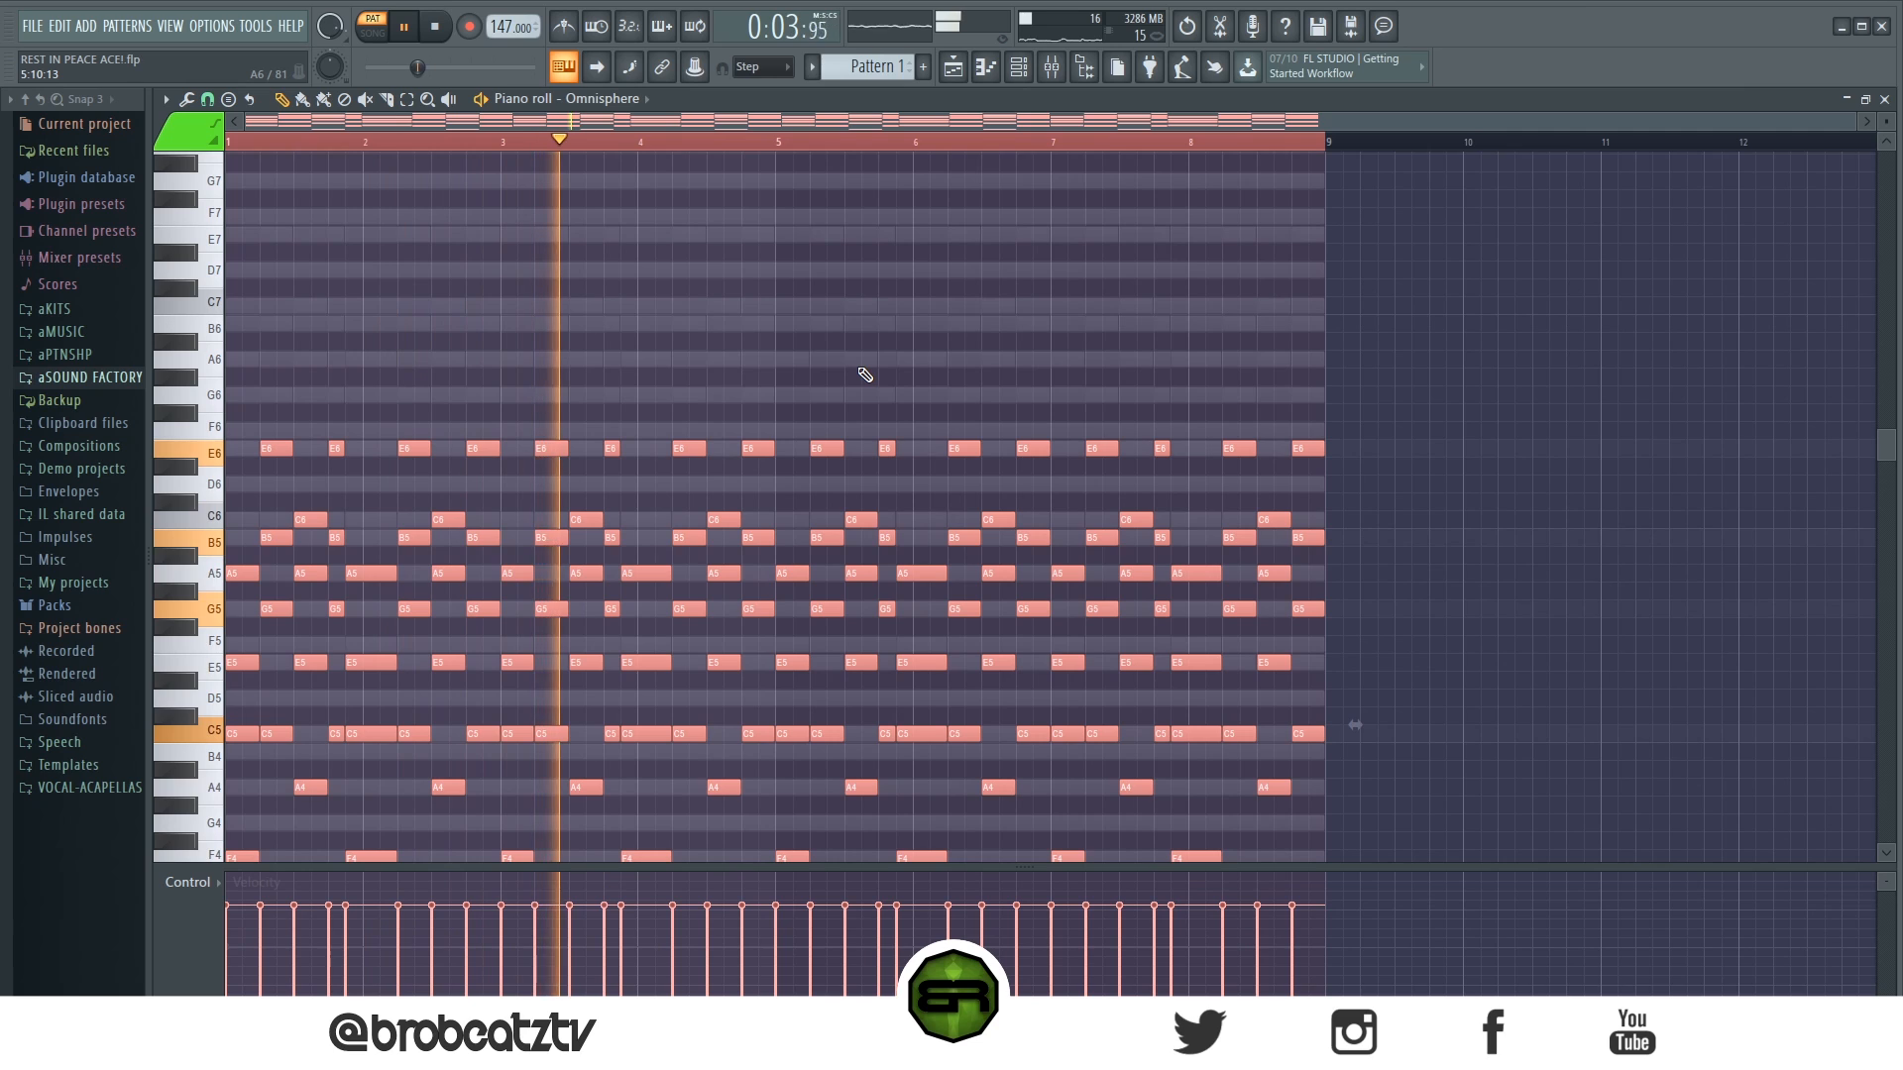
key("ctrl+Up")
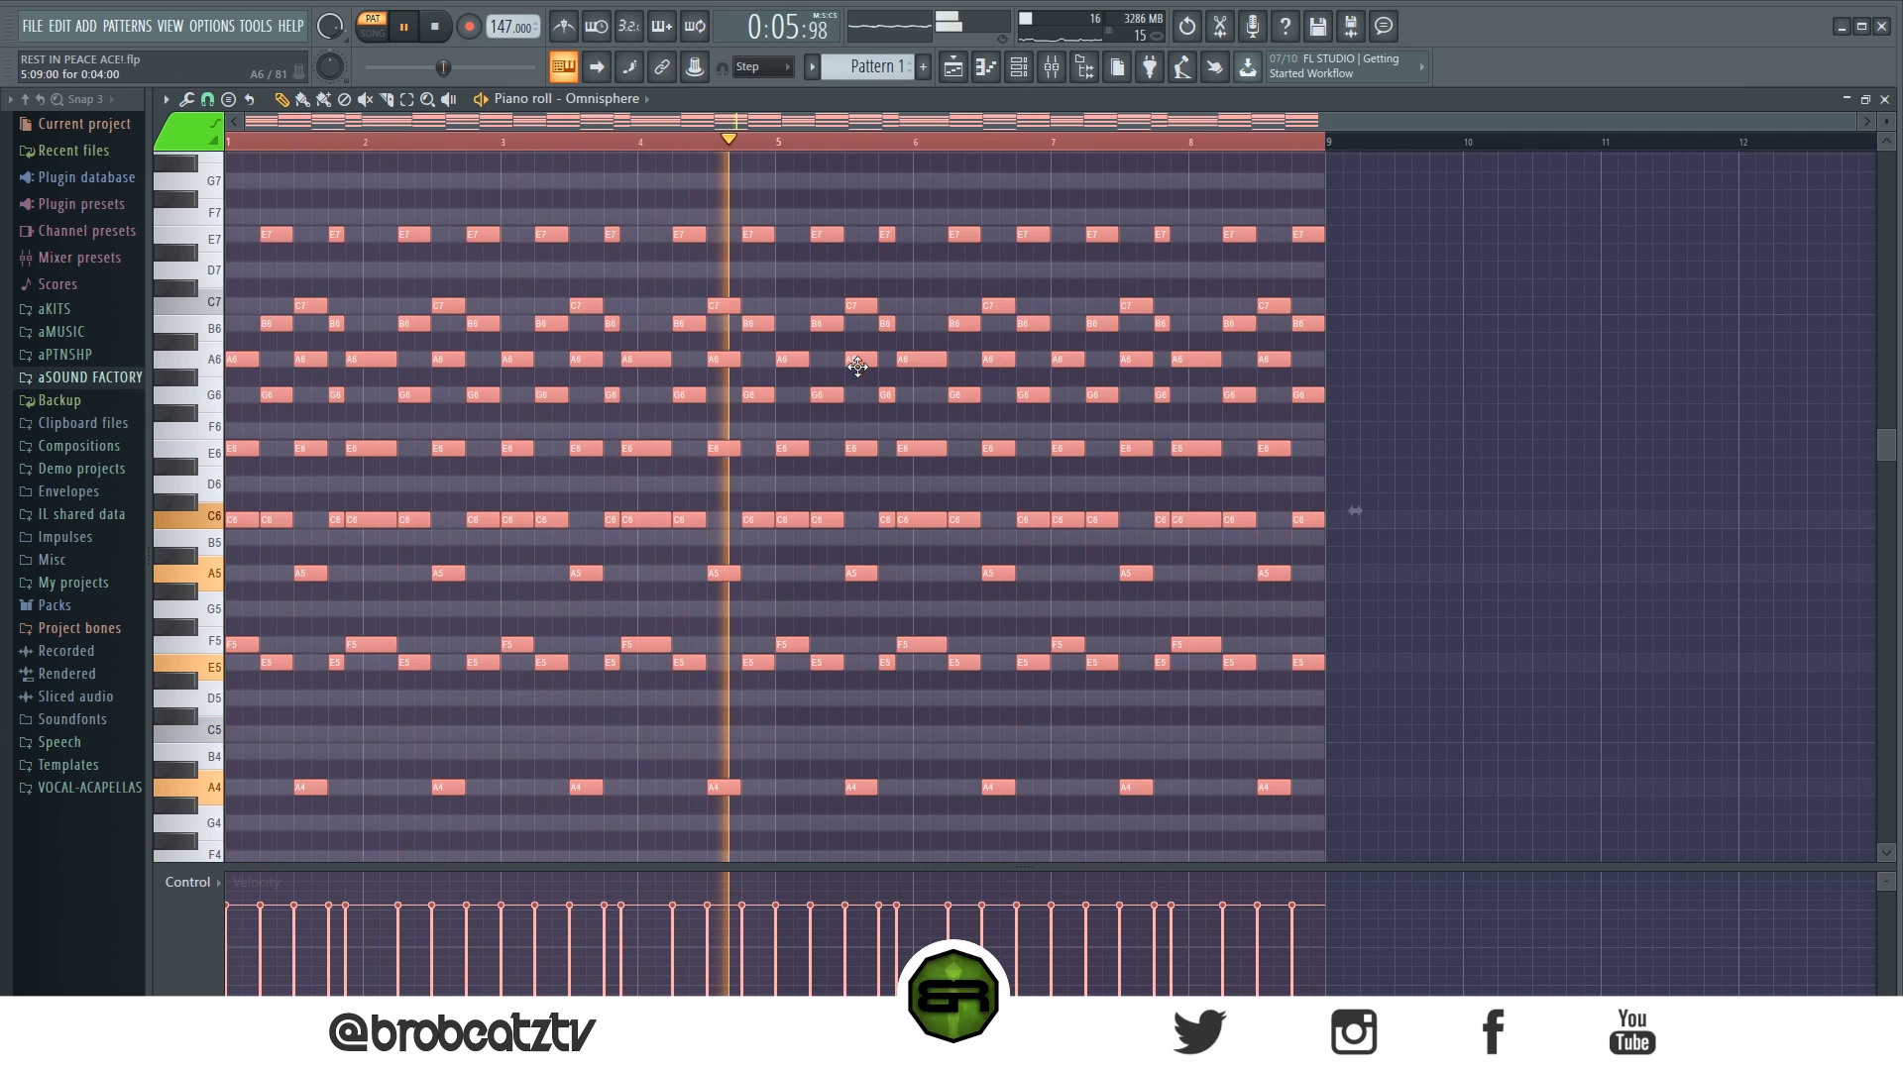
left_click(1017, 67)
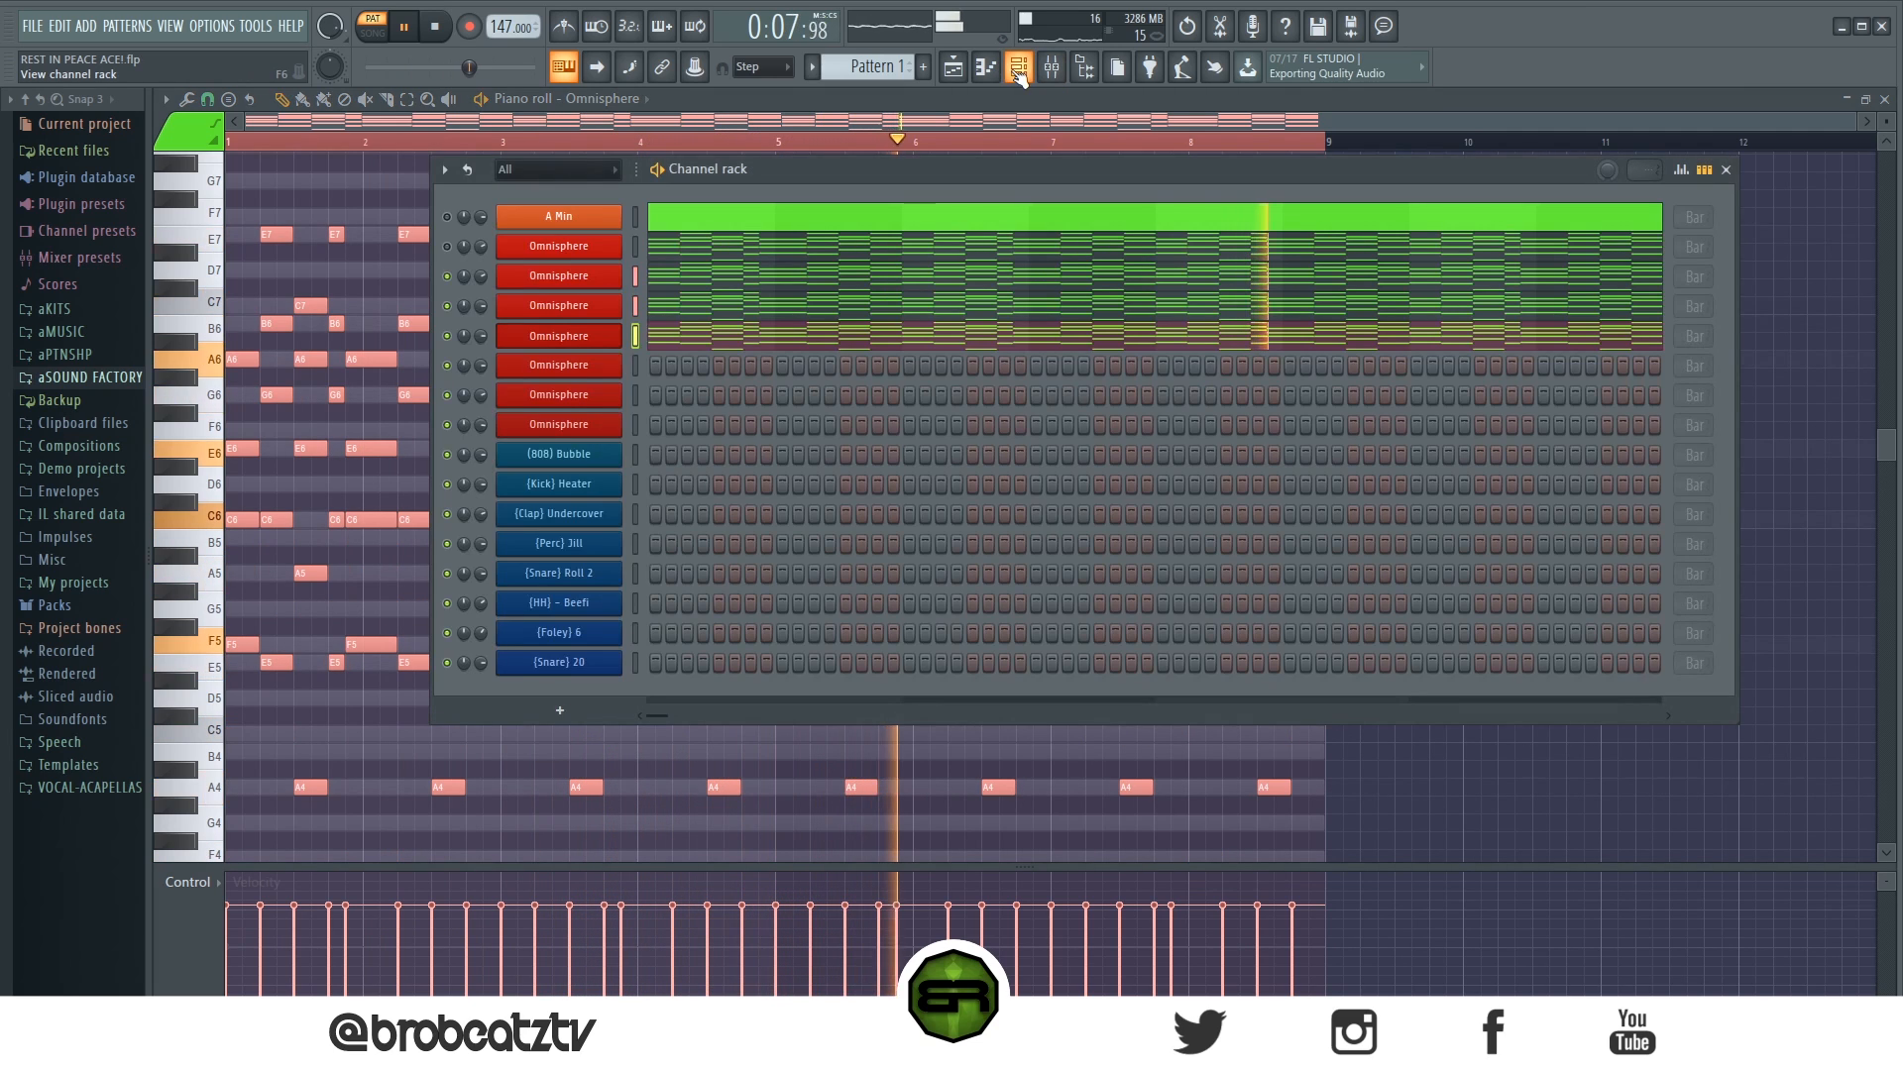
key("space")
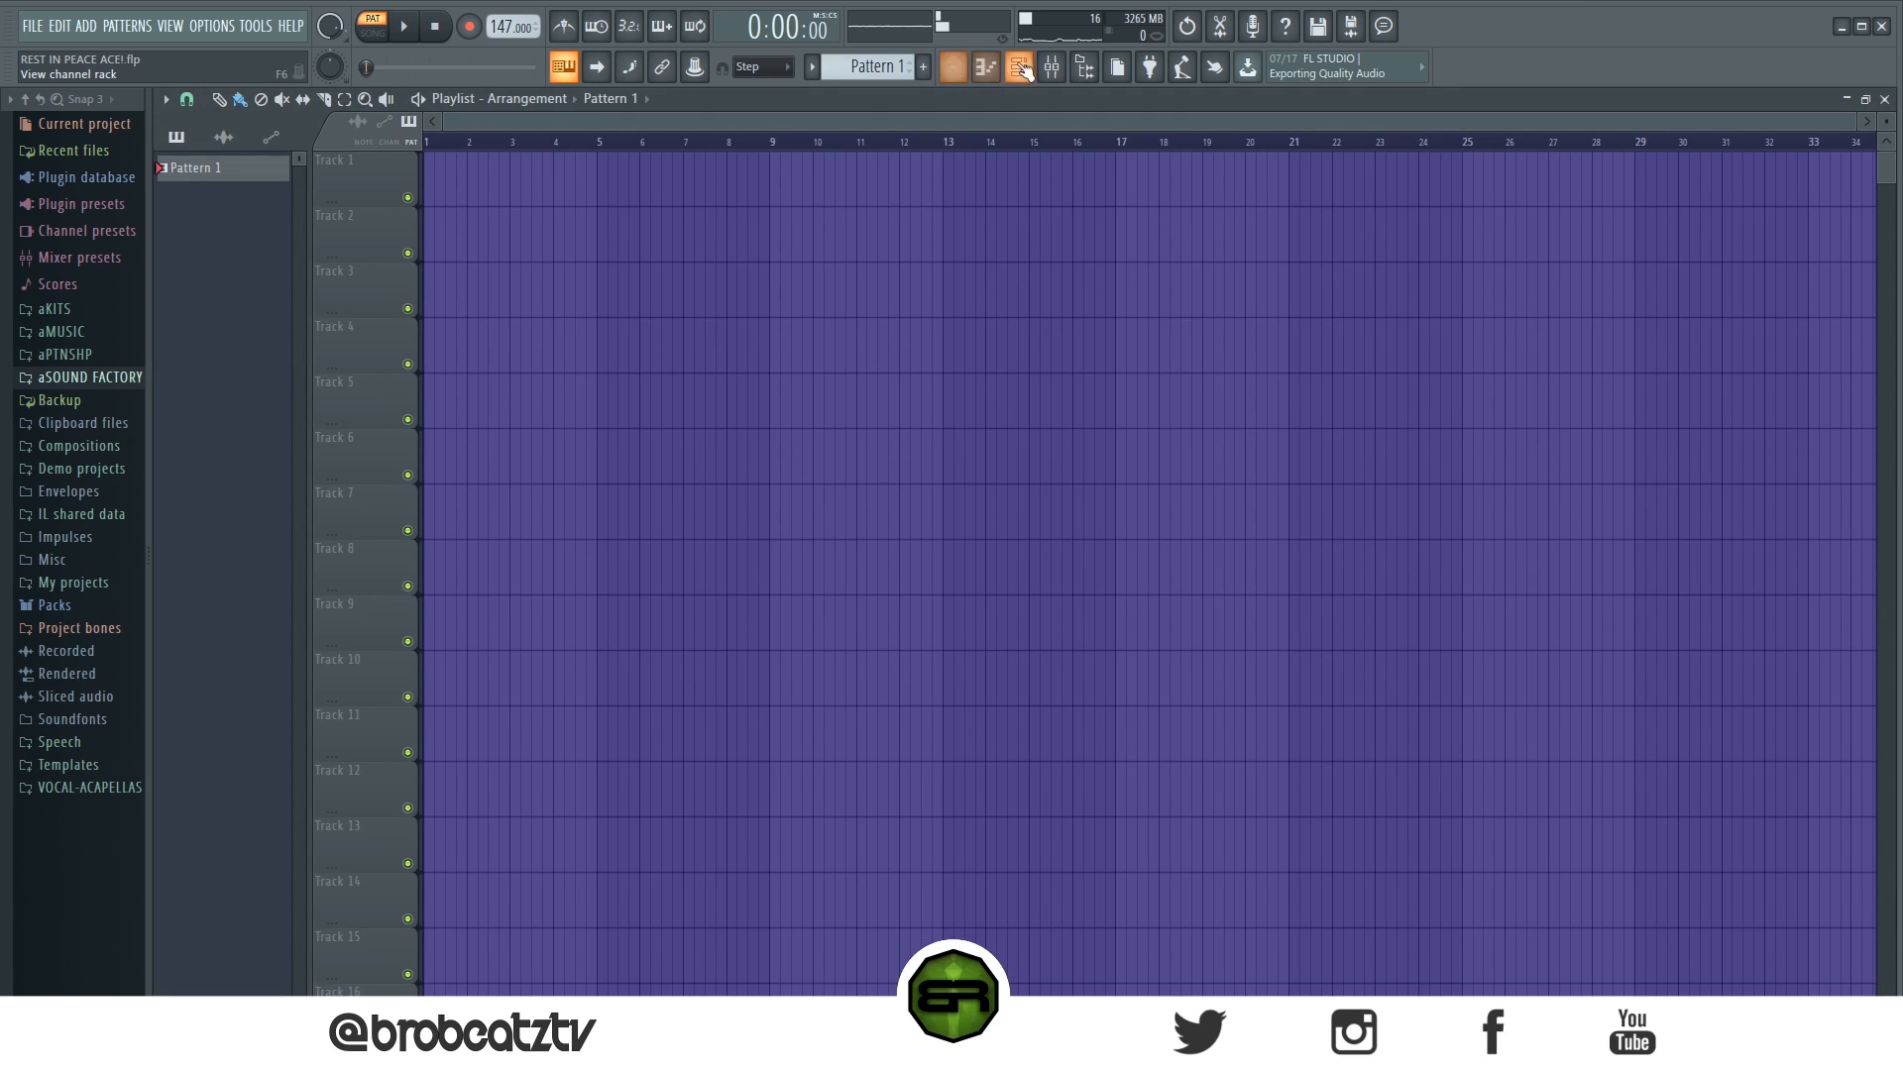
- Load the ARP - Guitarplayer 2 patch on the fourth Omnisphere channel and audition it
left_click(1021, 67)
left_click(615, 340)
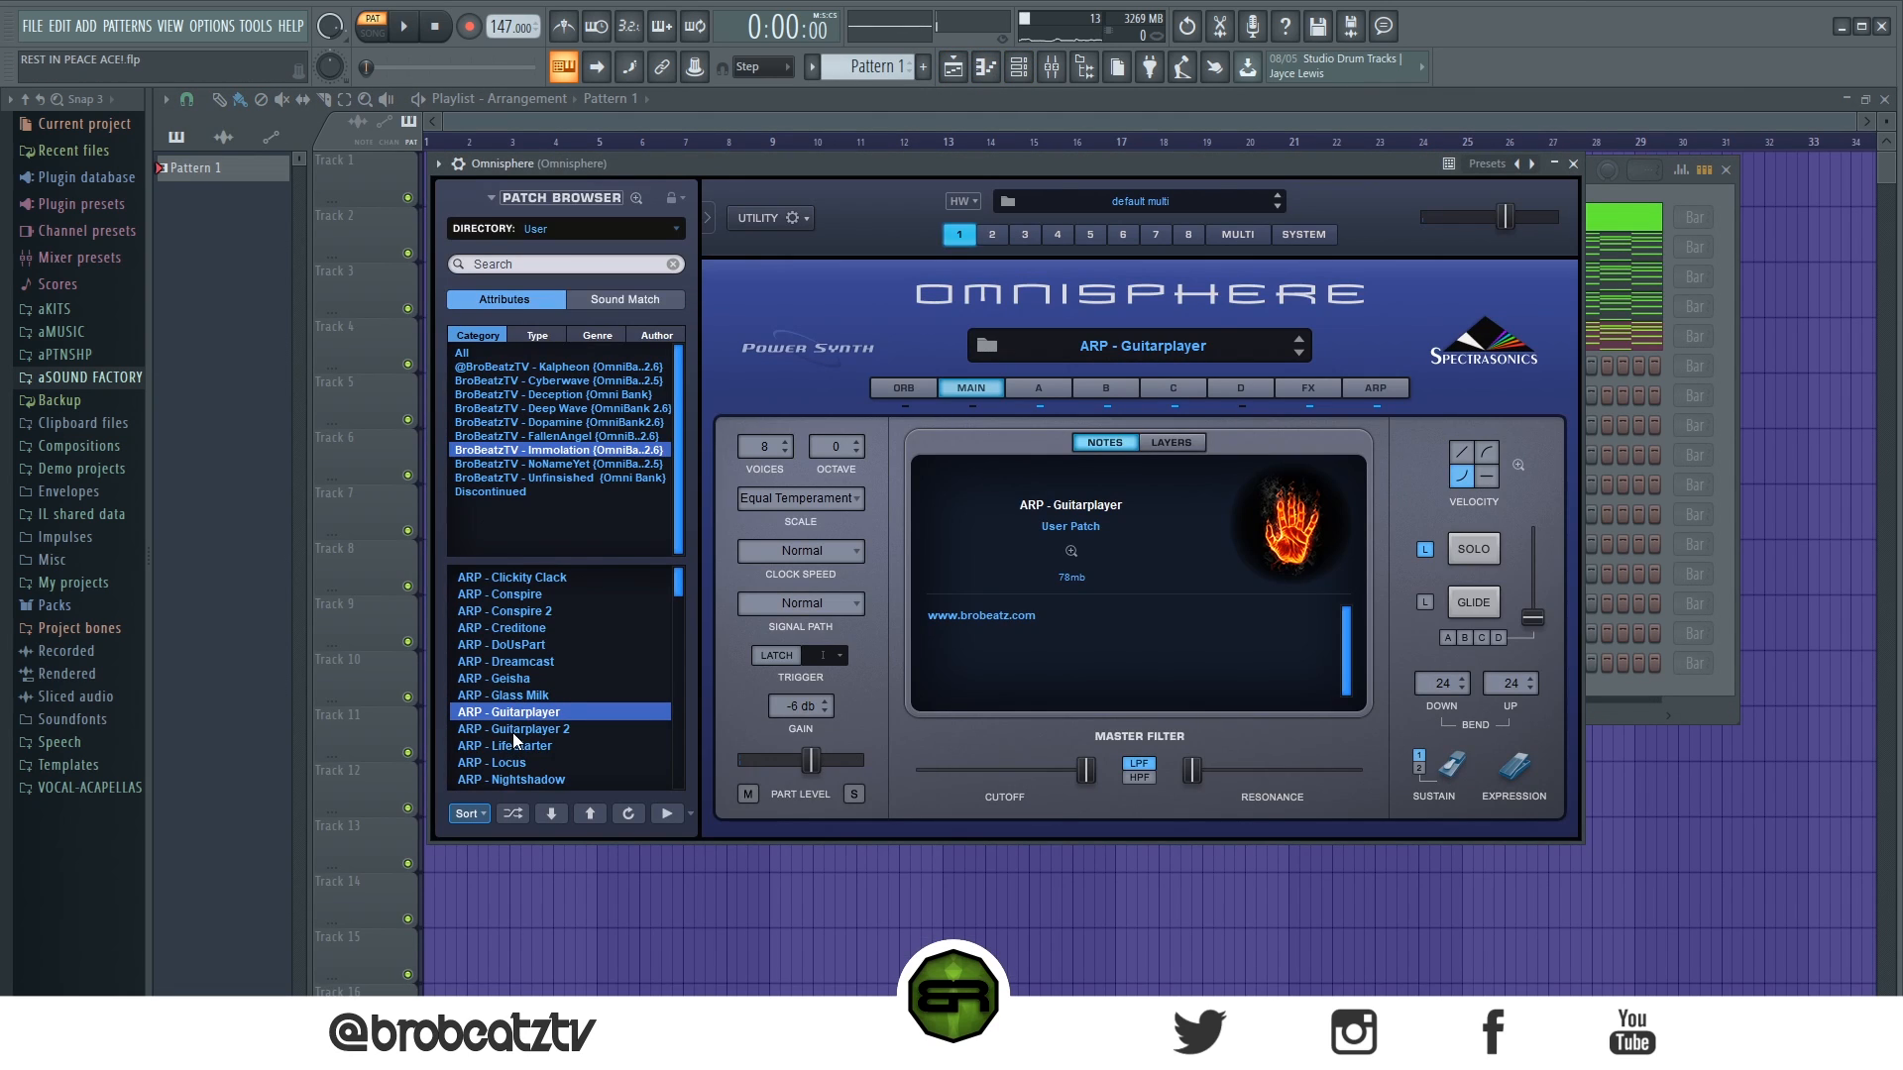
left_click(521, 729)
key("space")
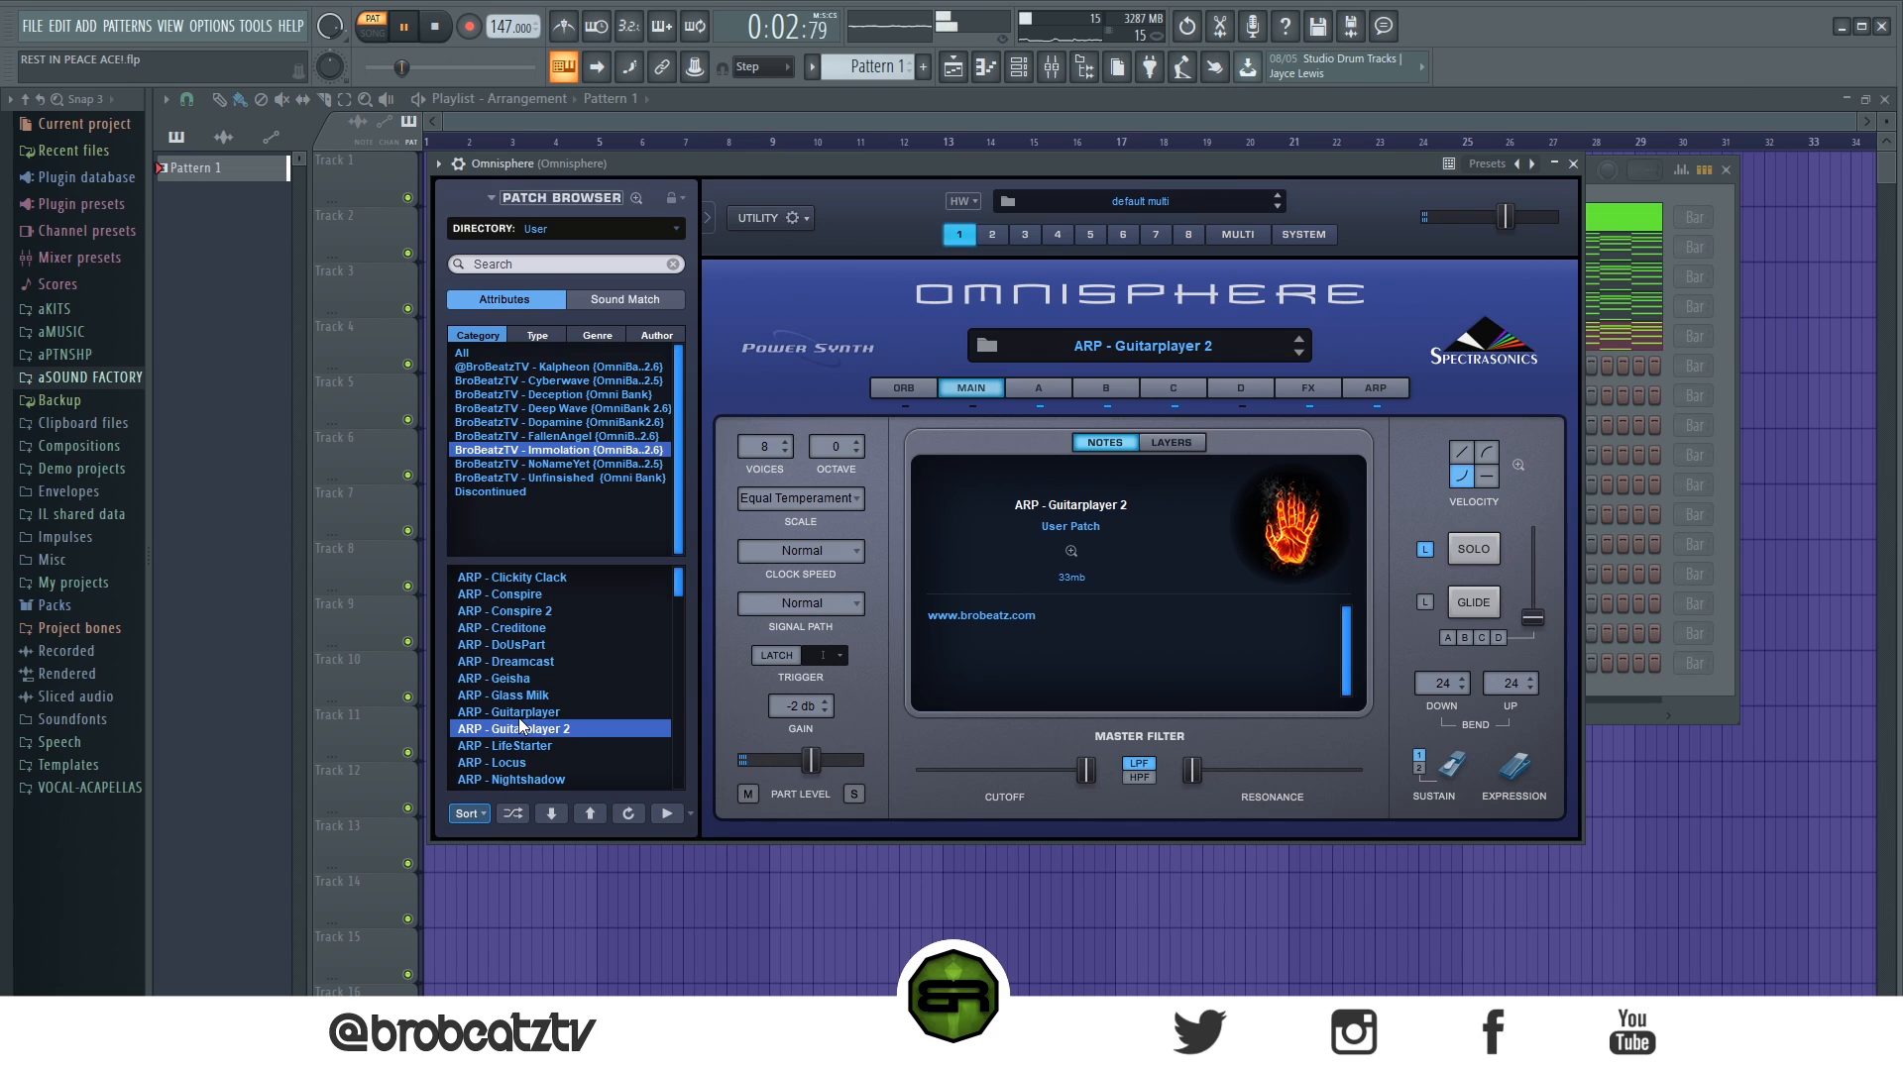
key("space")
- Load the ARP - Clickity Clack patch on the fourth channel and audition it with only the first and fourth channels active
left_click(525, 577)
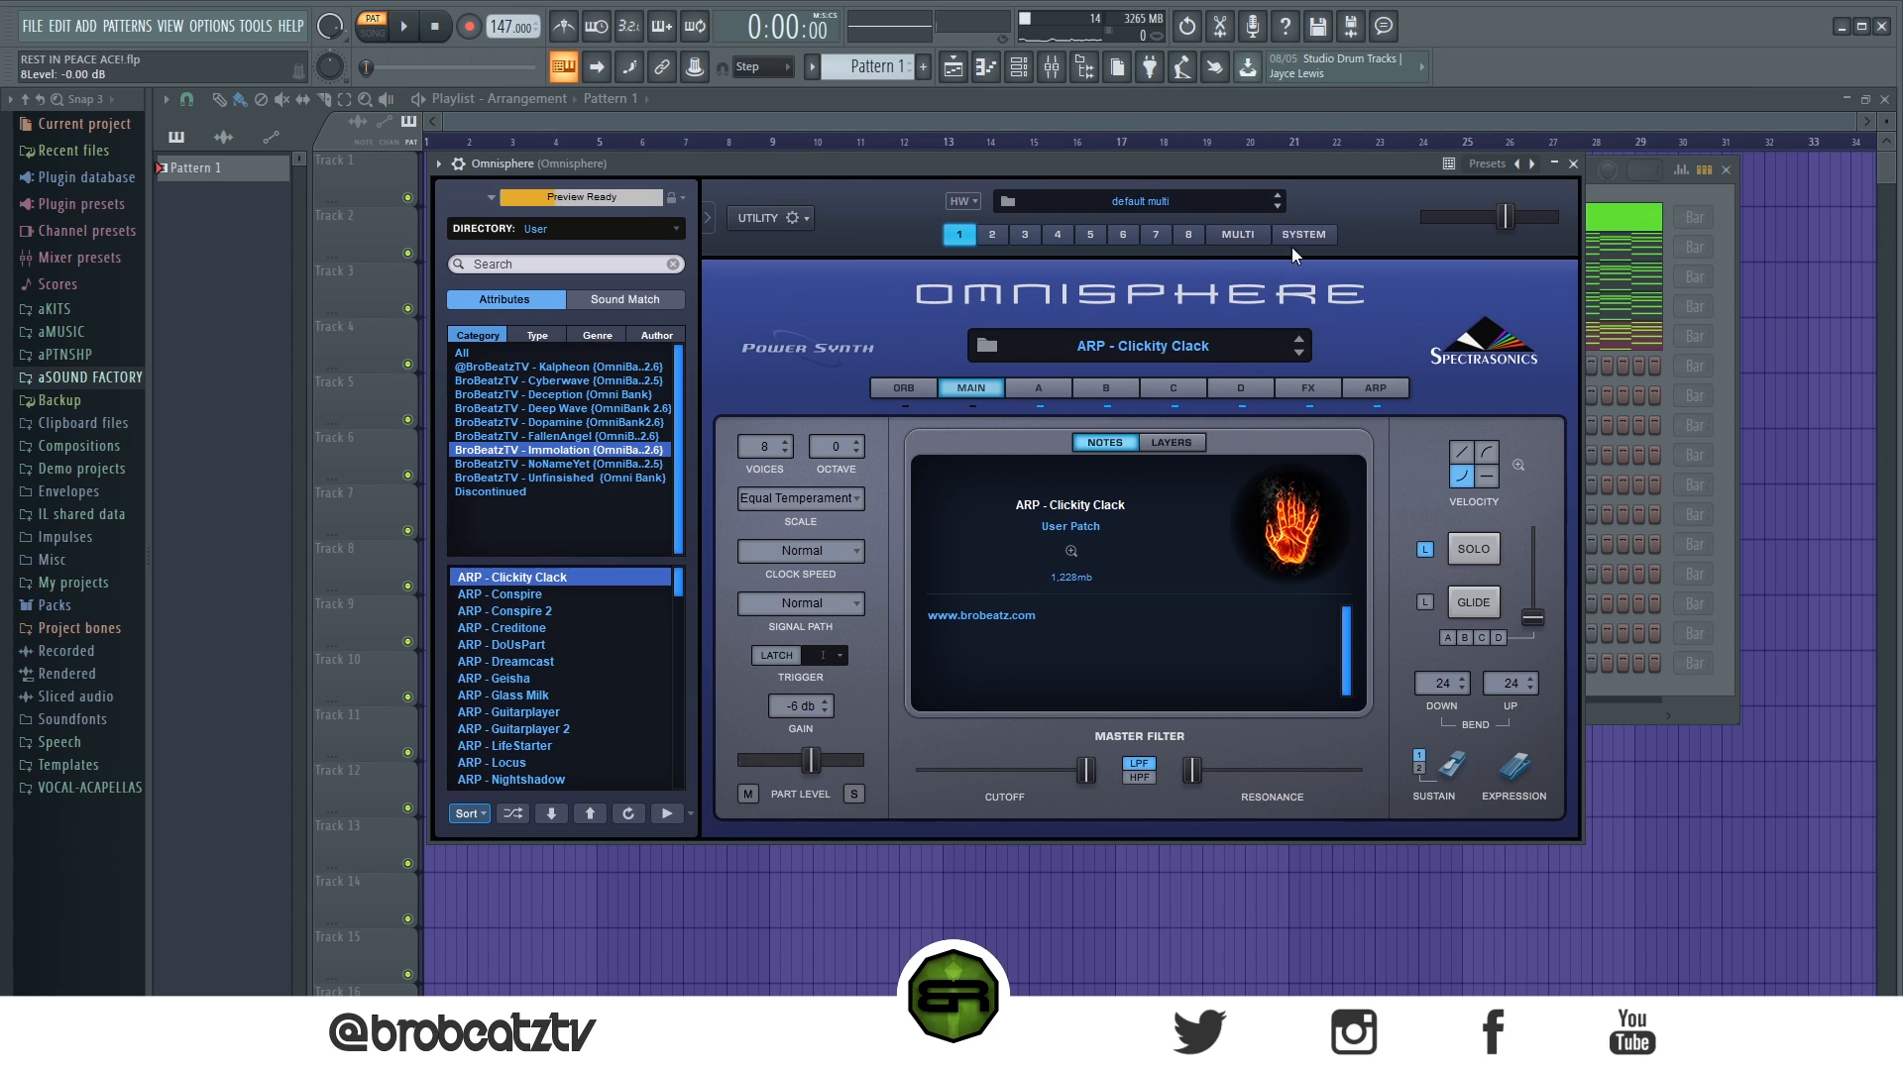
left_click_drag(1298, 163, 1527, 191)
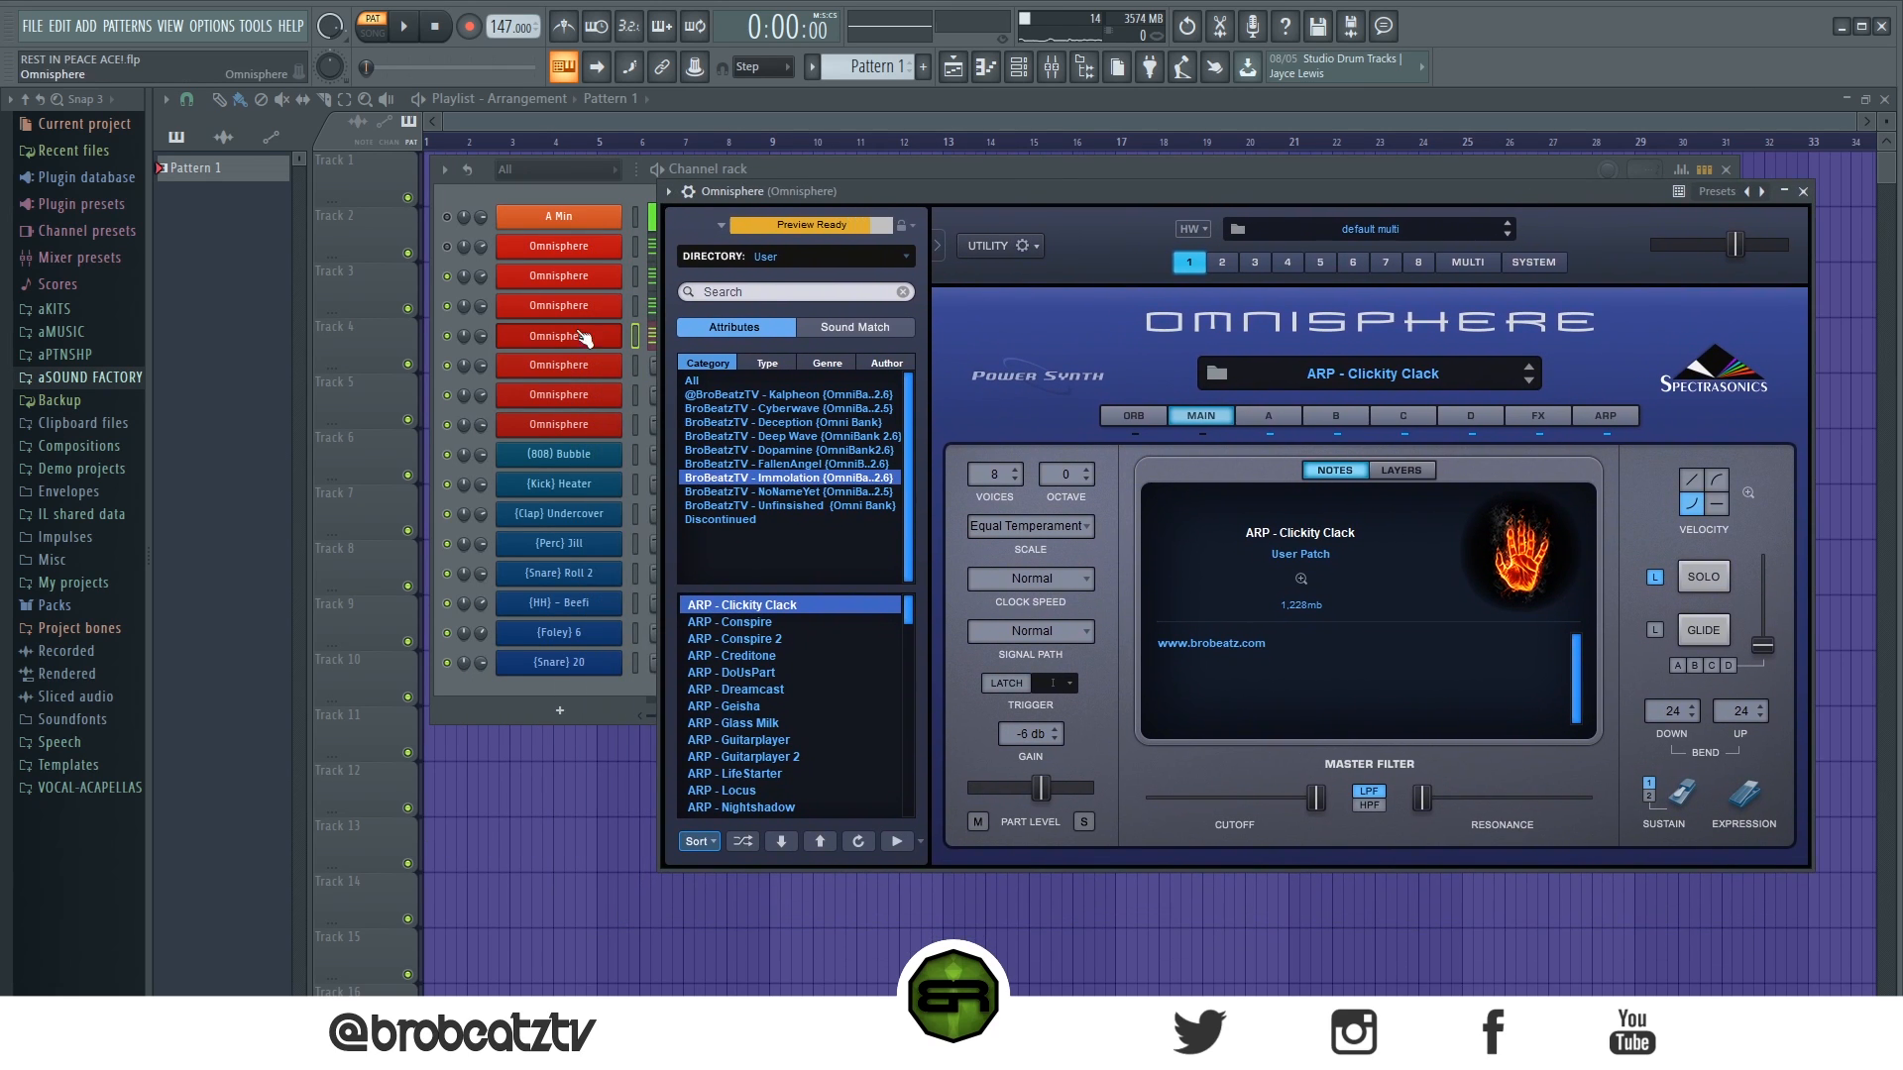
left_click(443, 343)
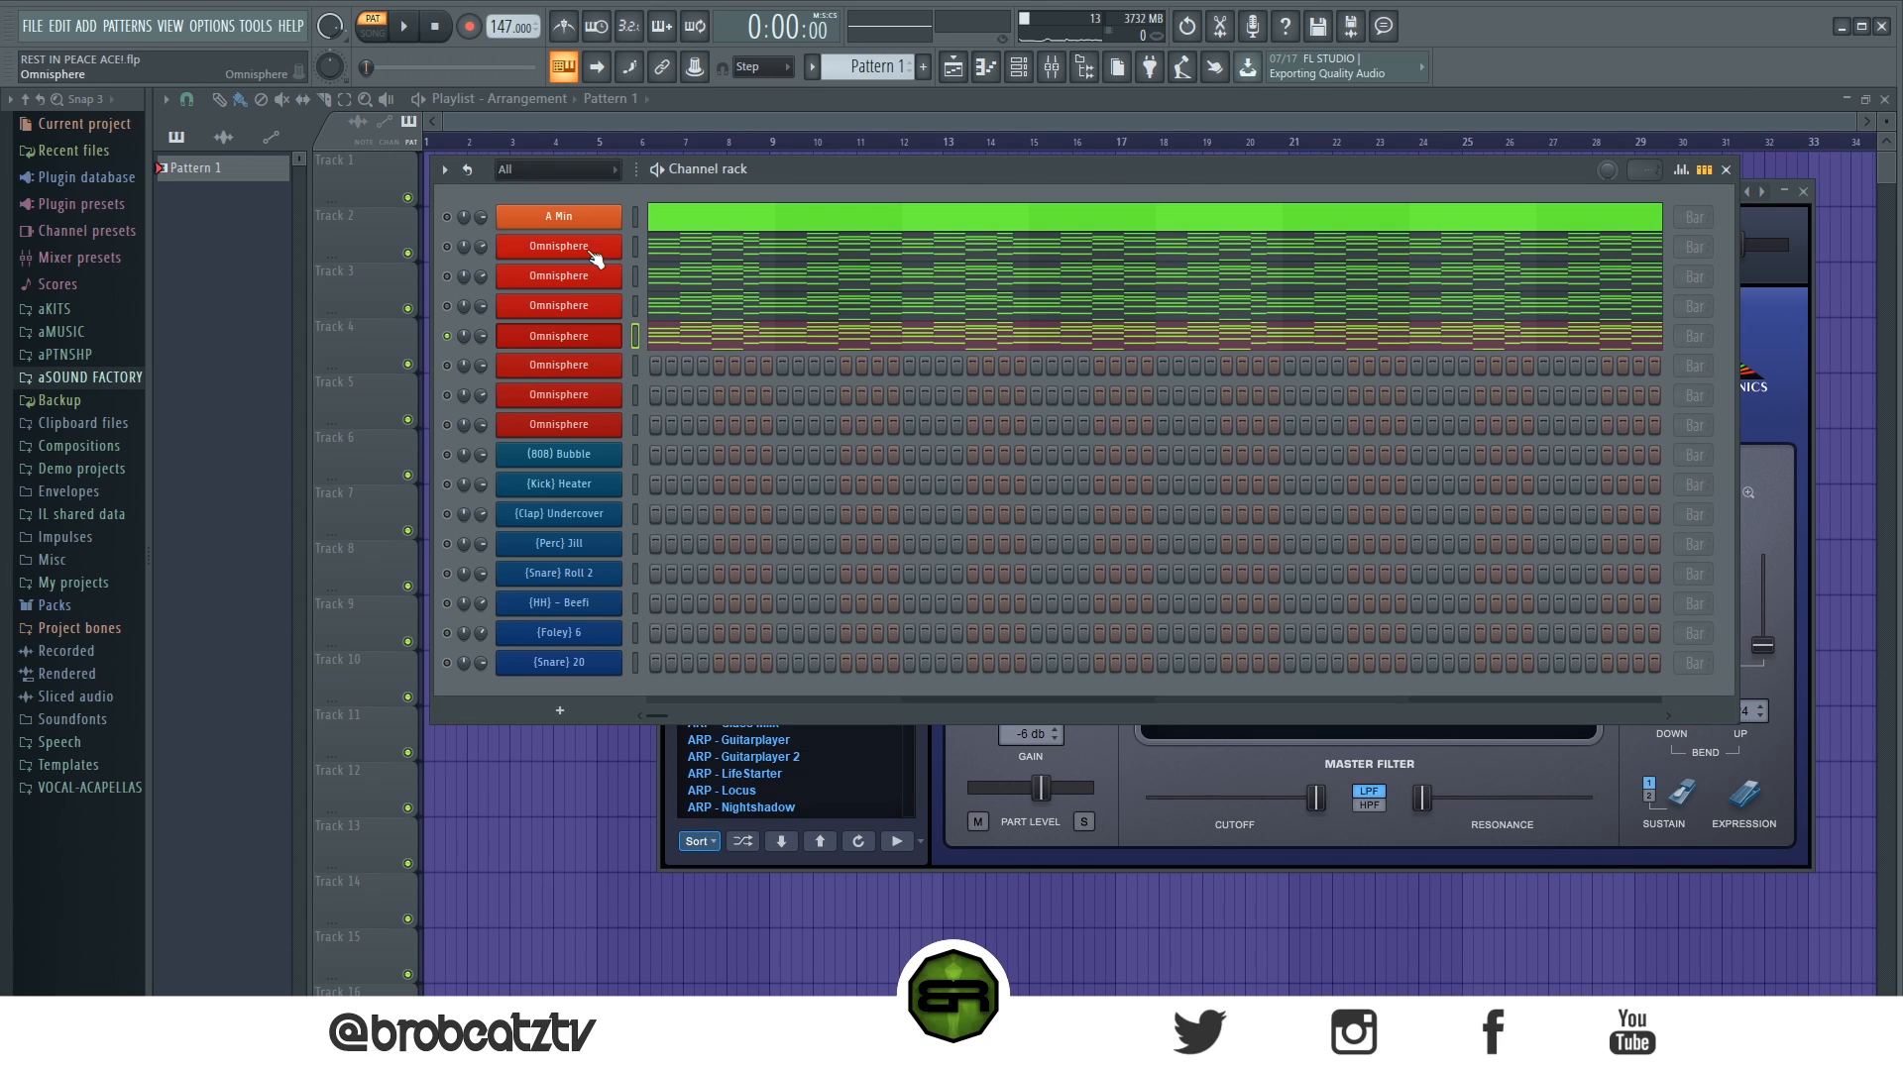
left_click_drag(1298, 184, 1081, 415)
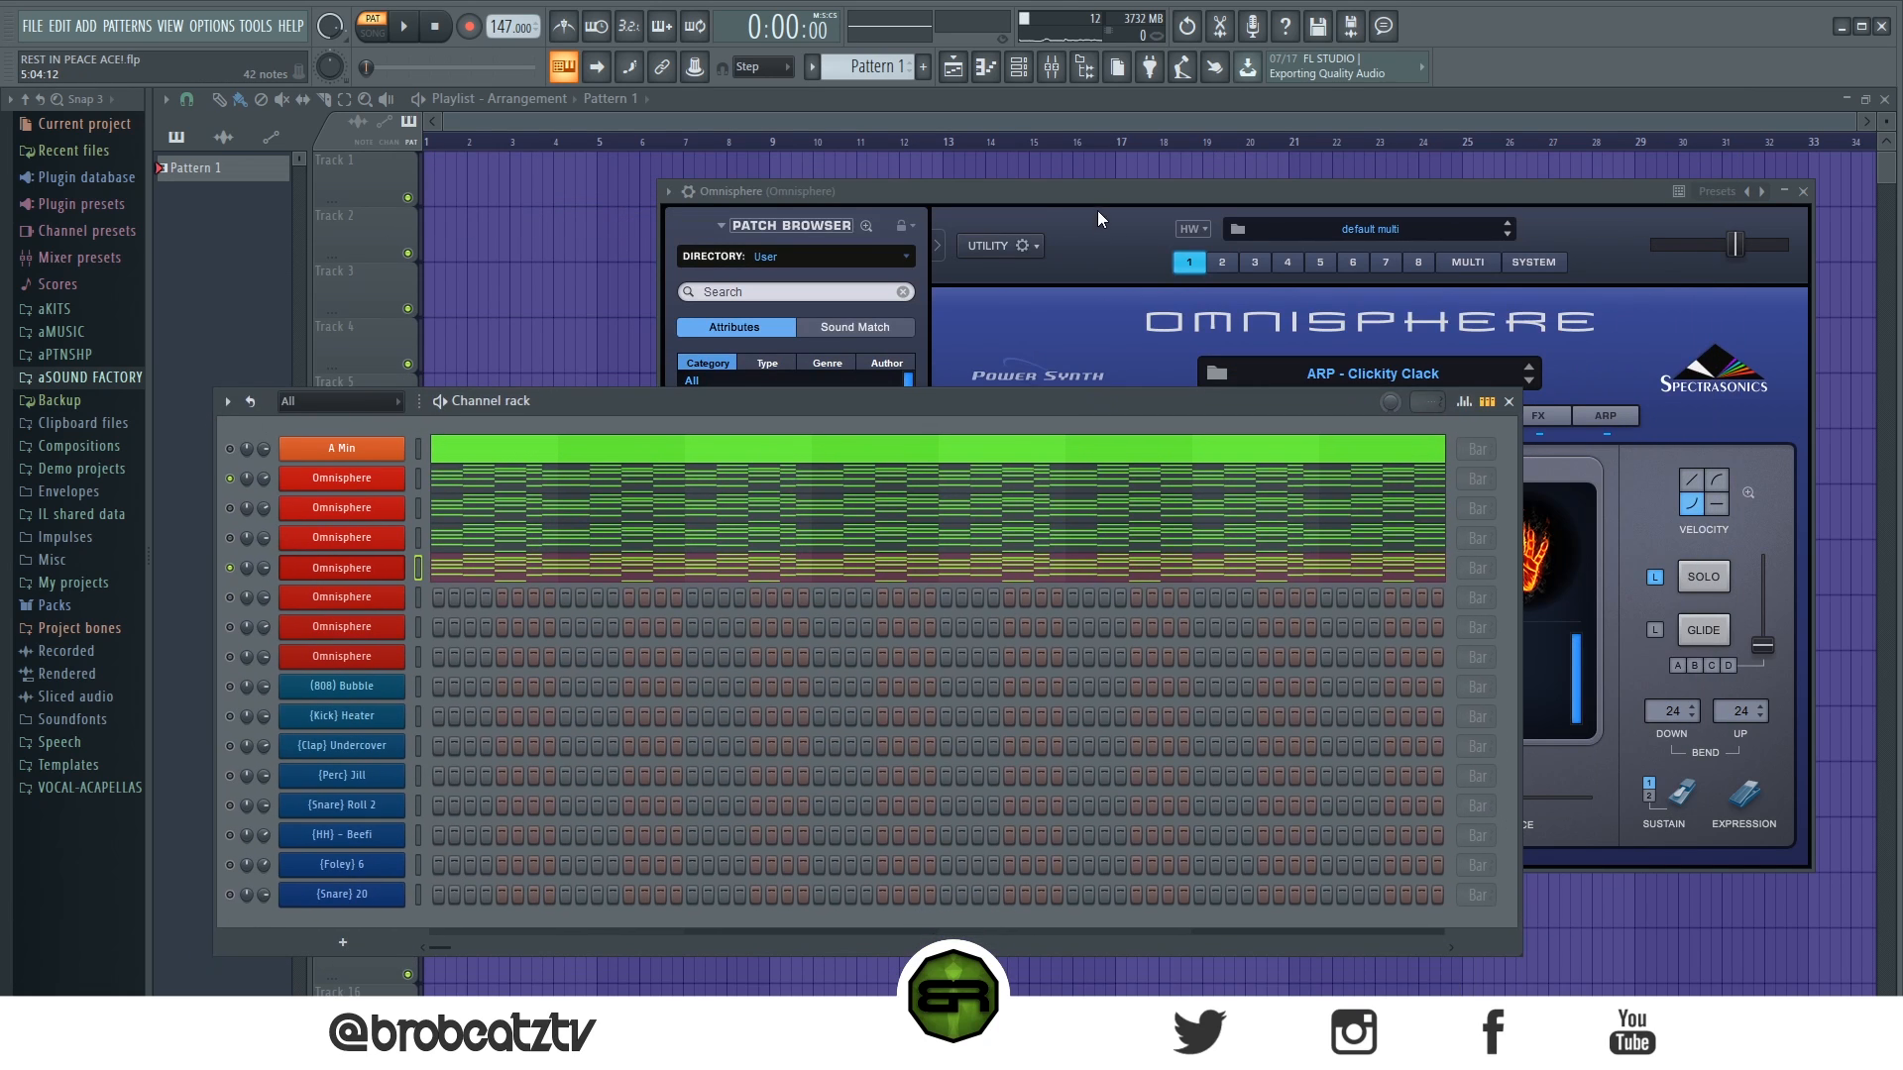
left_click(1090, 189)
key("space")
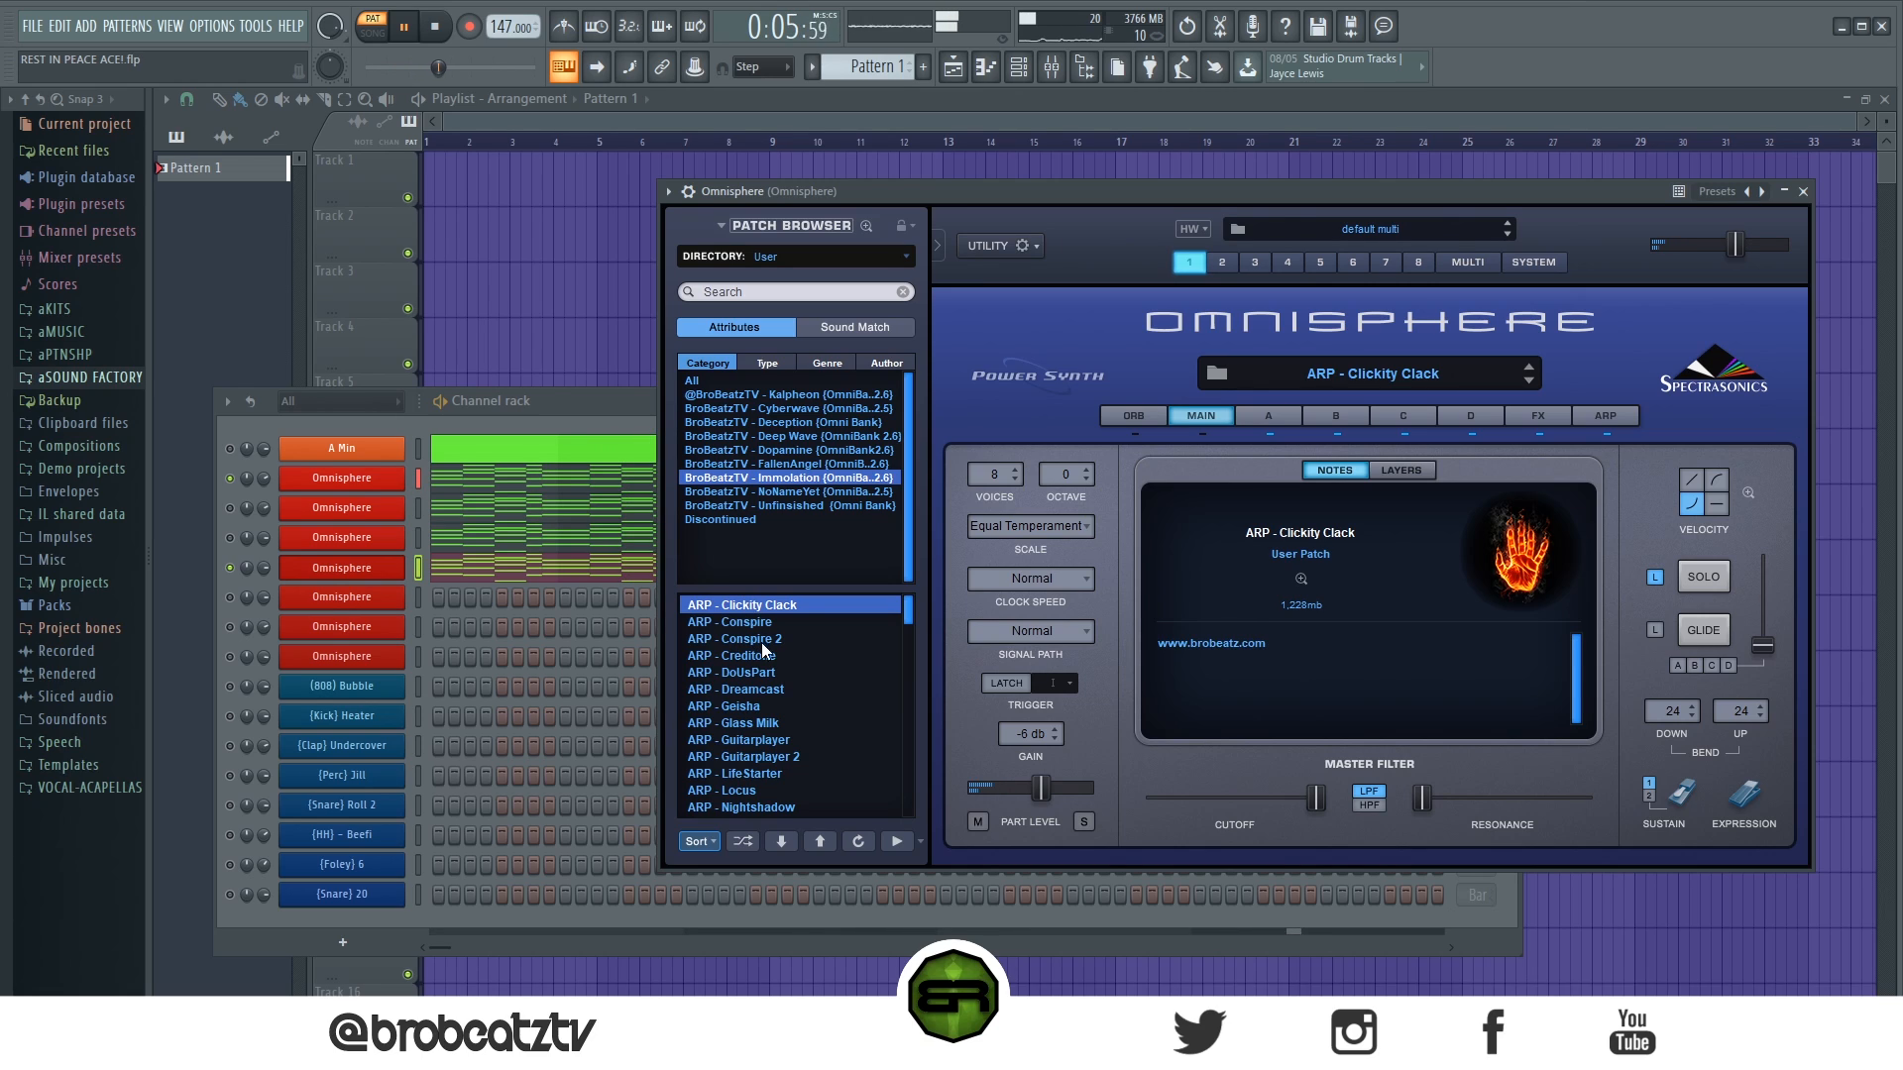
key("space")
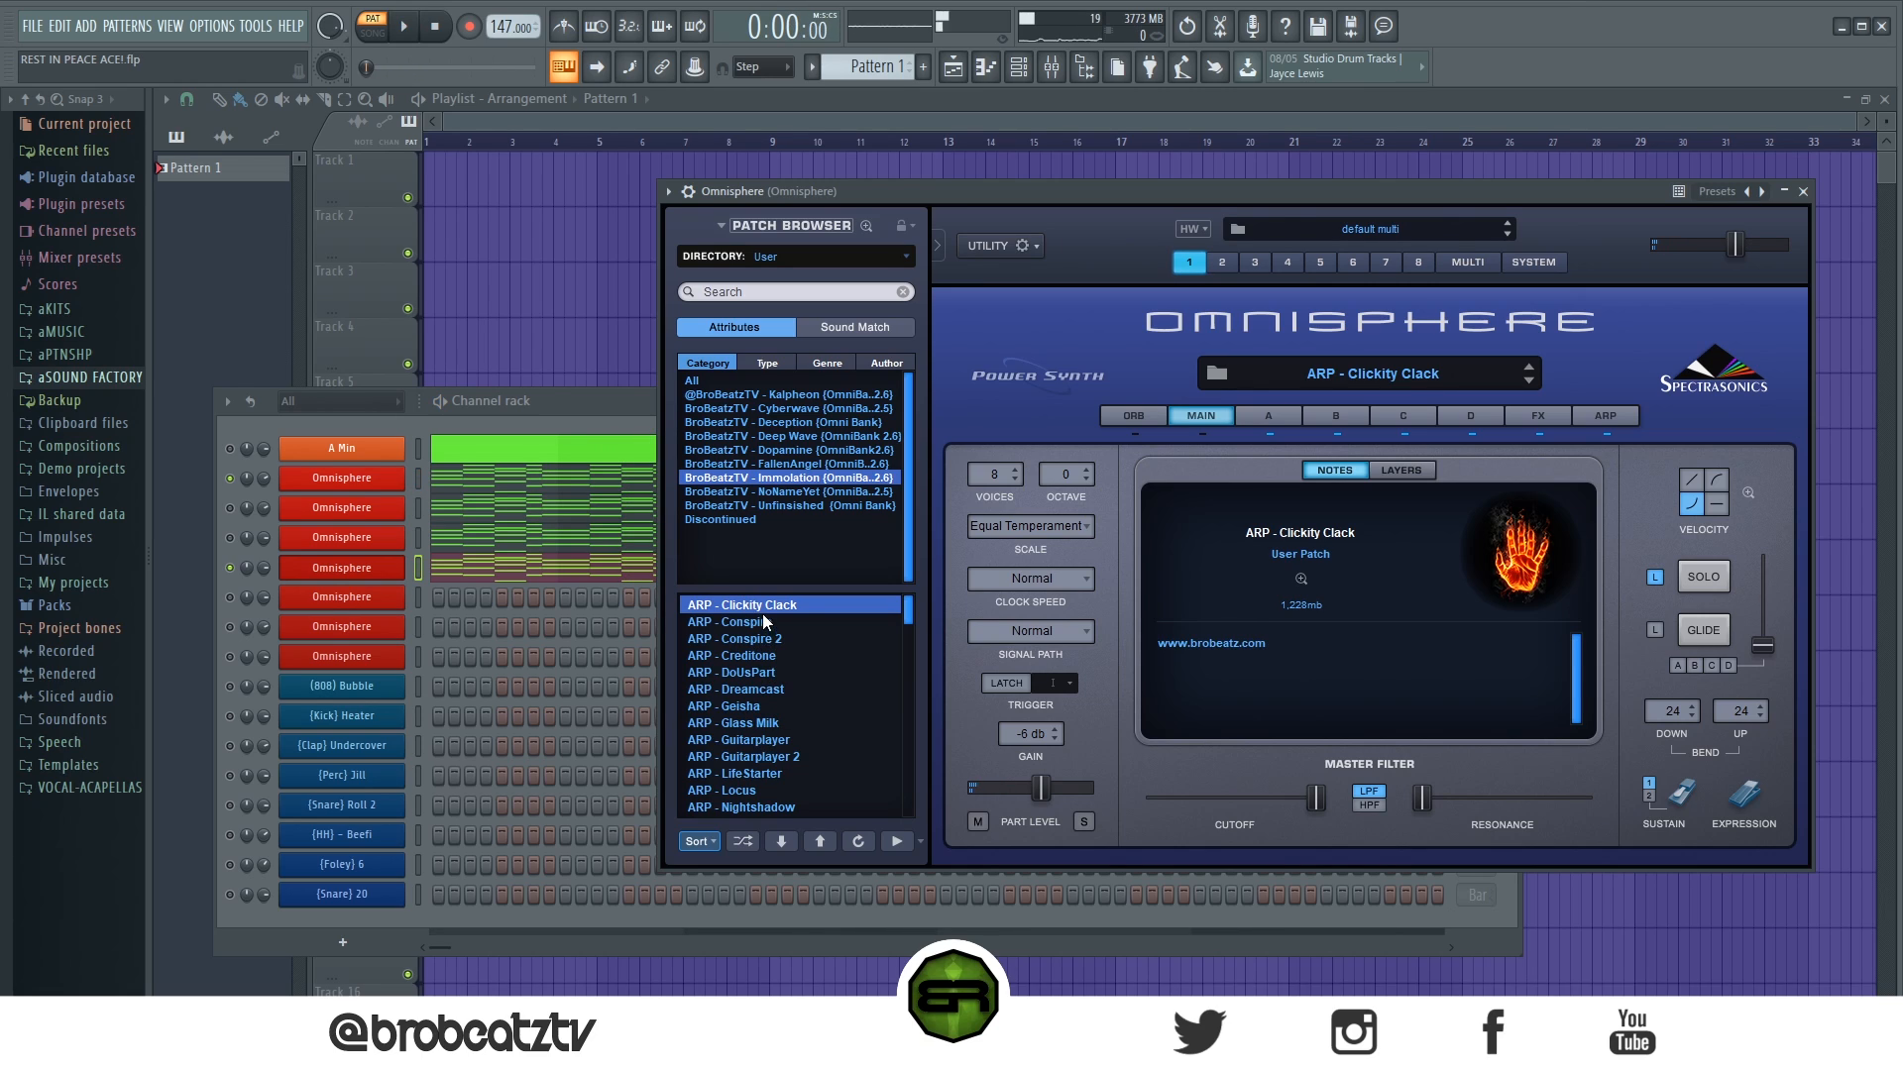
- Load the ARP - Guitarplayer patch on the fourth channel, close its instrument, and move the channel rack back up
left_click(758, 745)
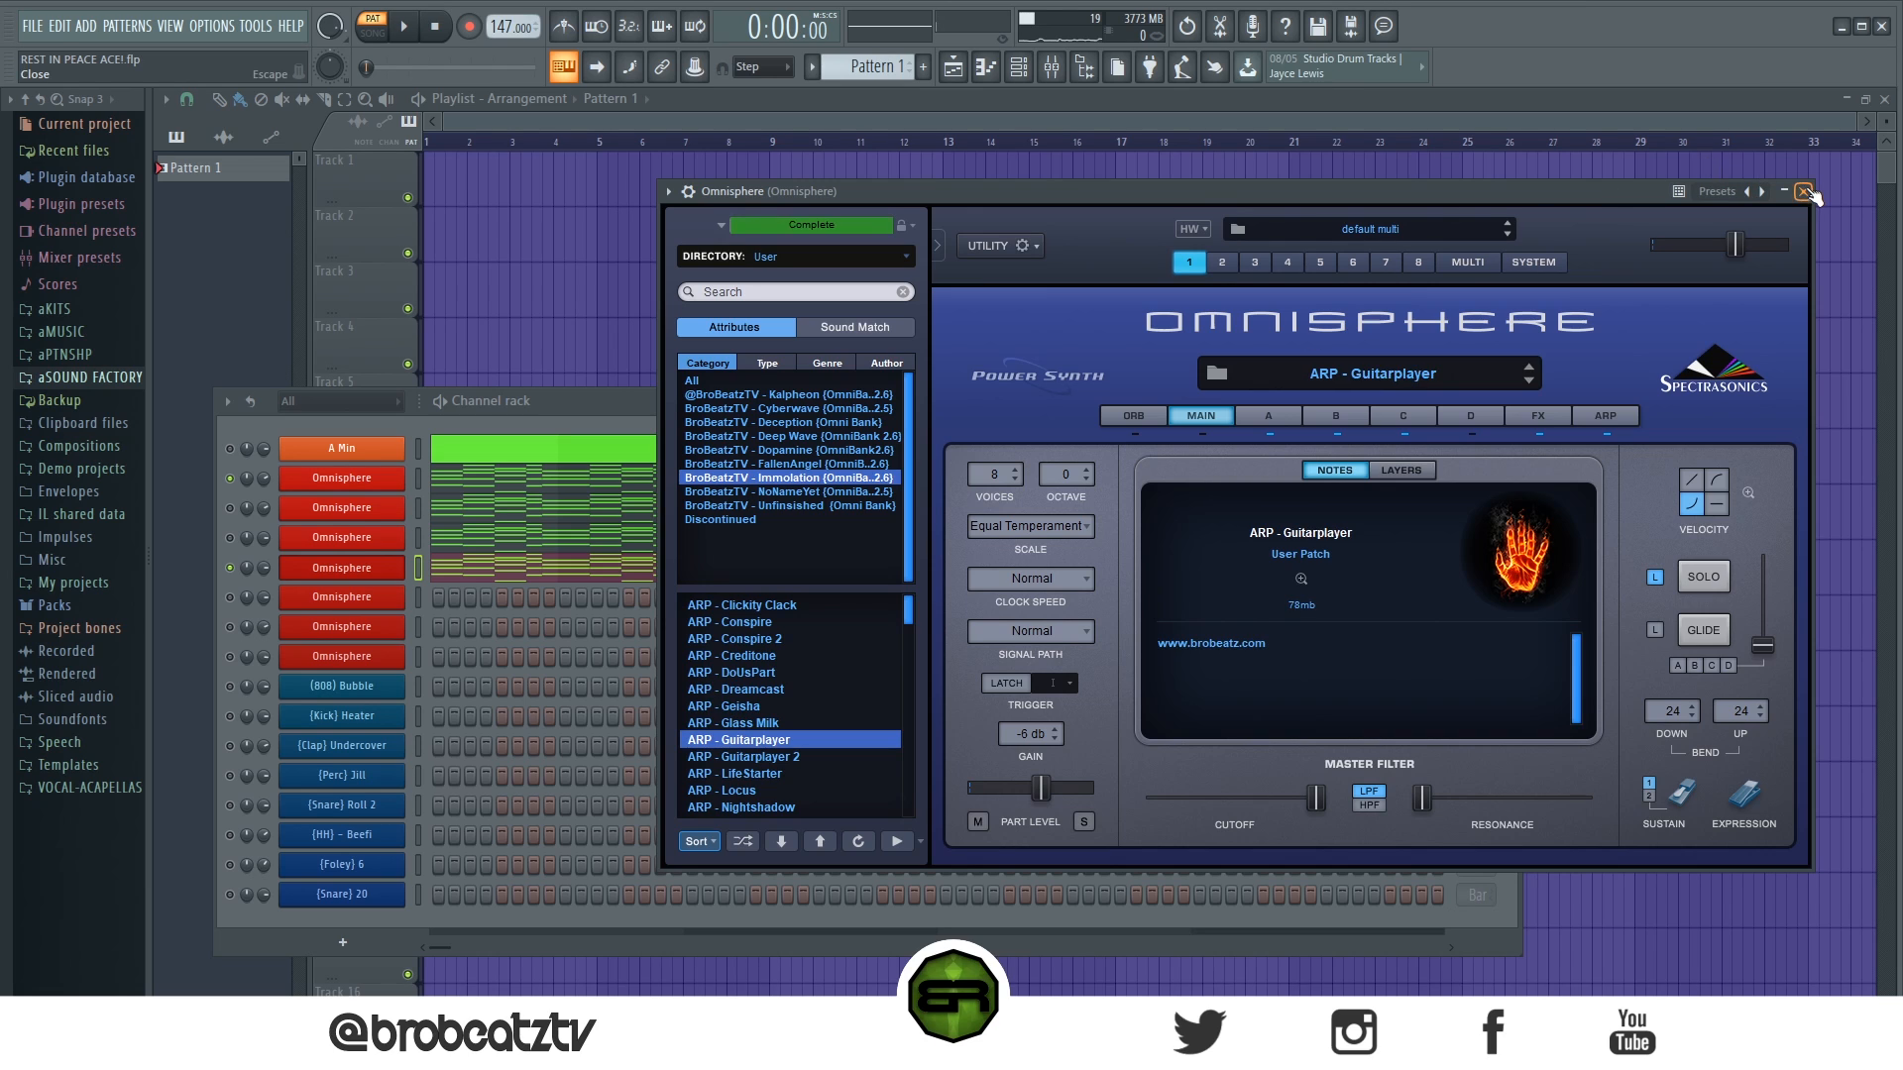
left_click(1803, 191)
left_click_drag(496, 401, 701, 169)
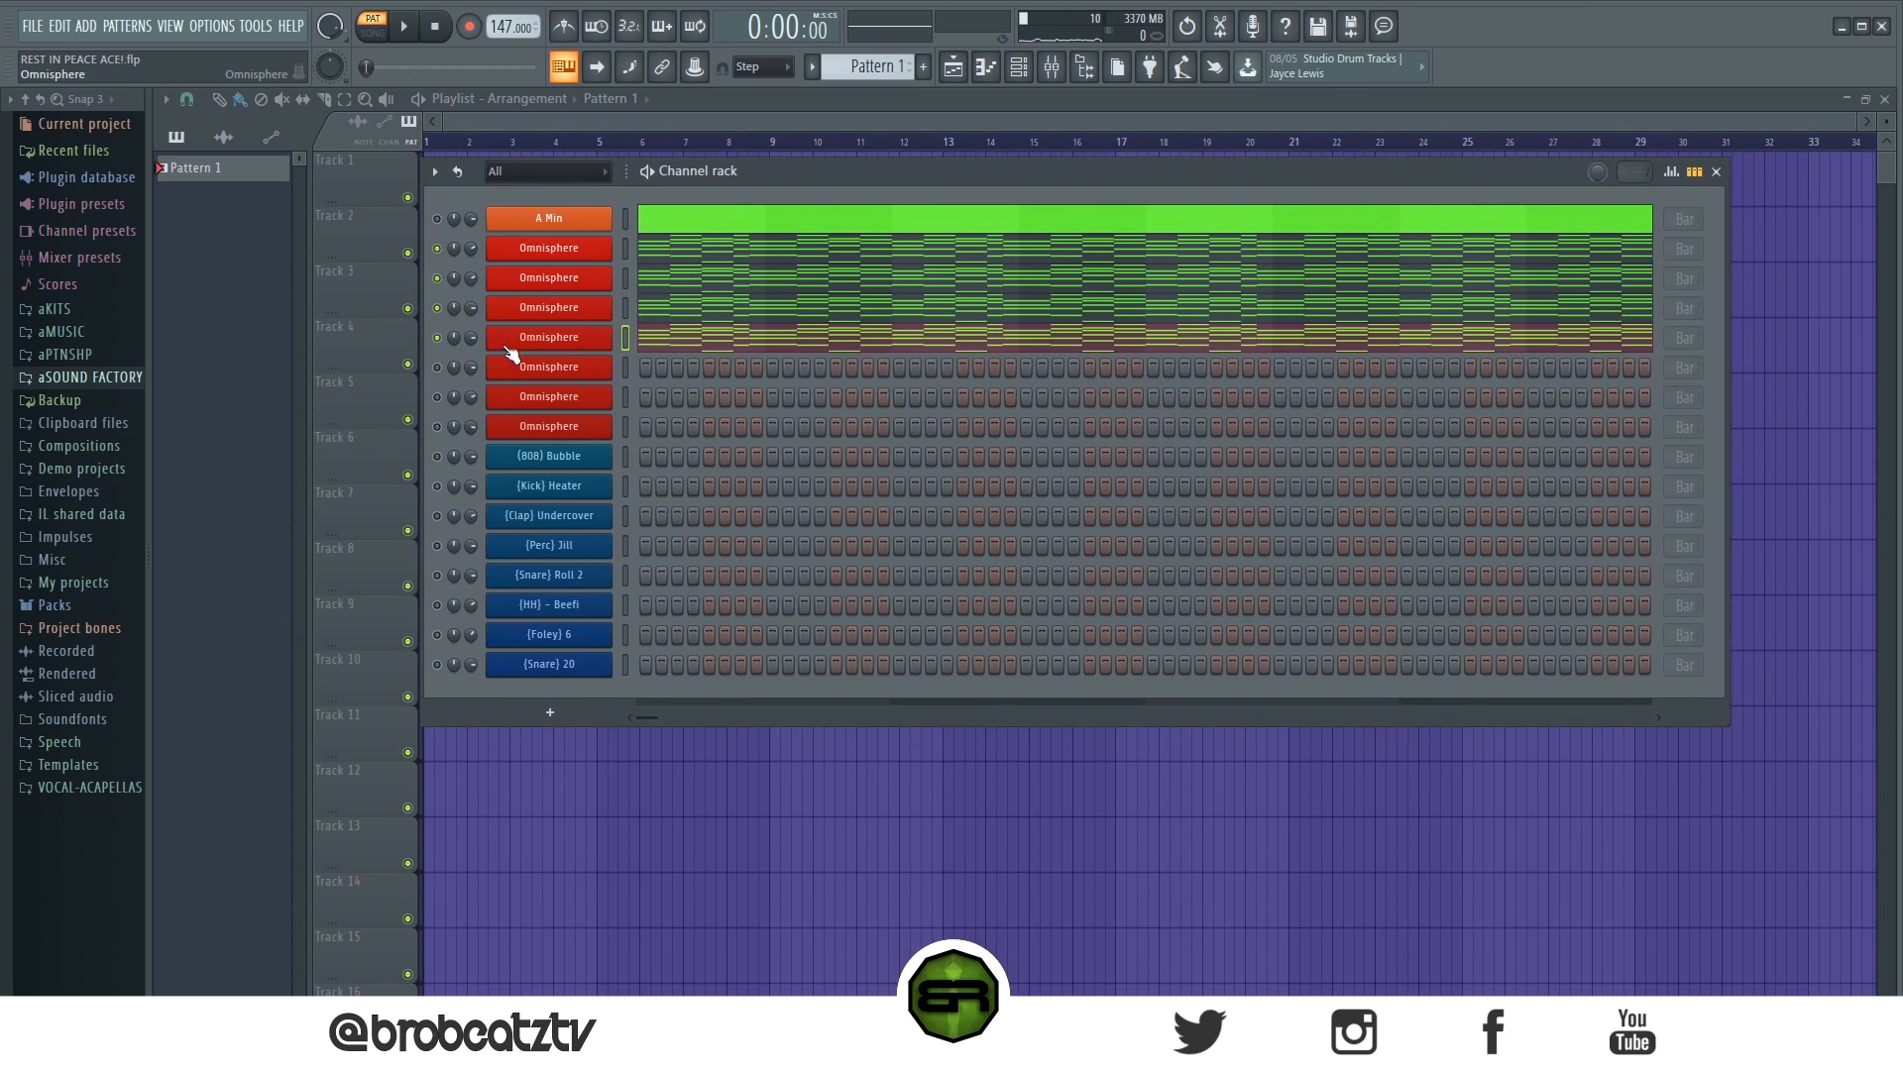
- Look at the fifth Omnisphere channel's PLUCK - HappyDayz patch and its piano roll, and return to the channel rack
left_click(543, 366)
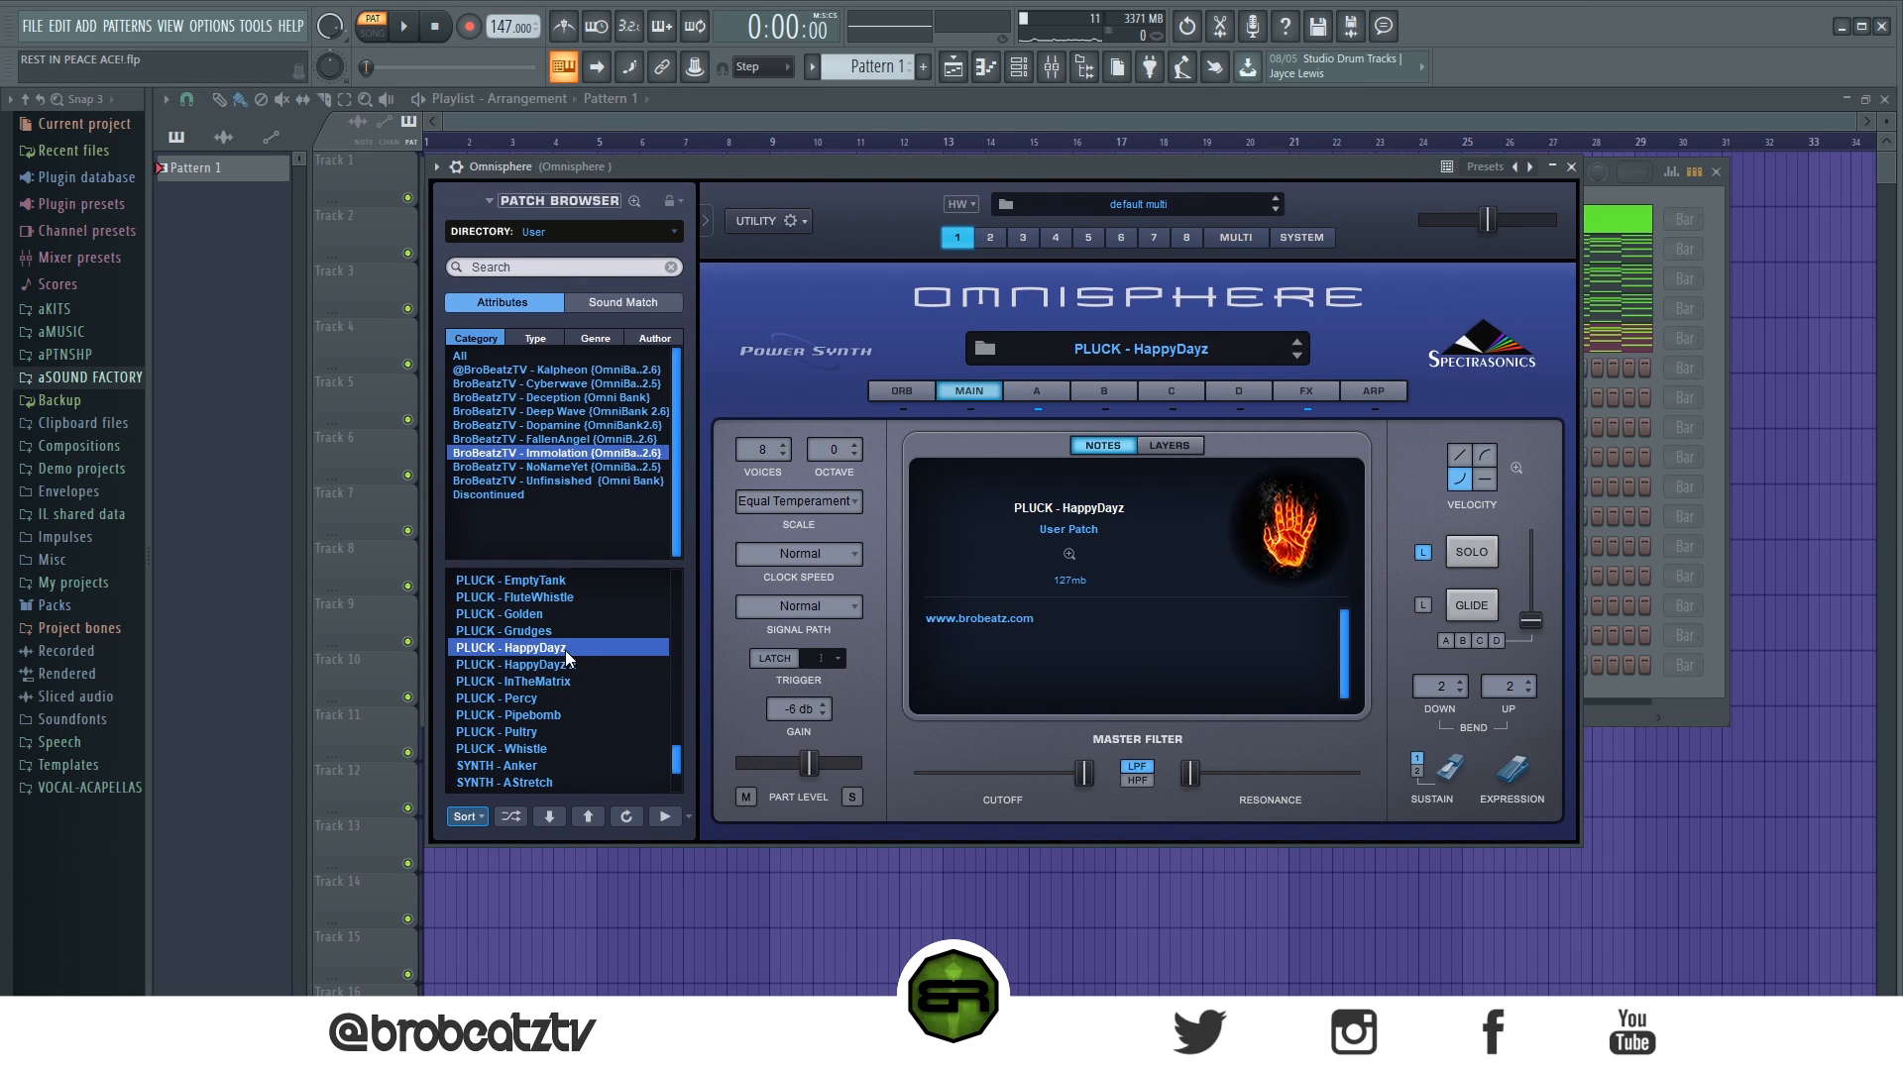
left_click(1571, 167)
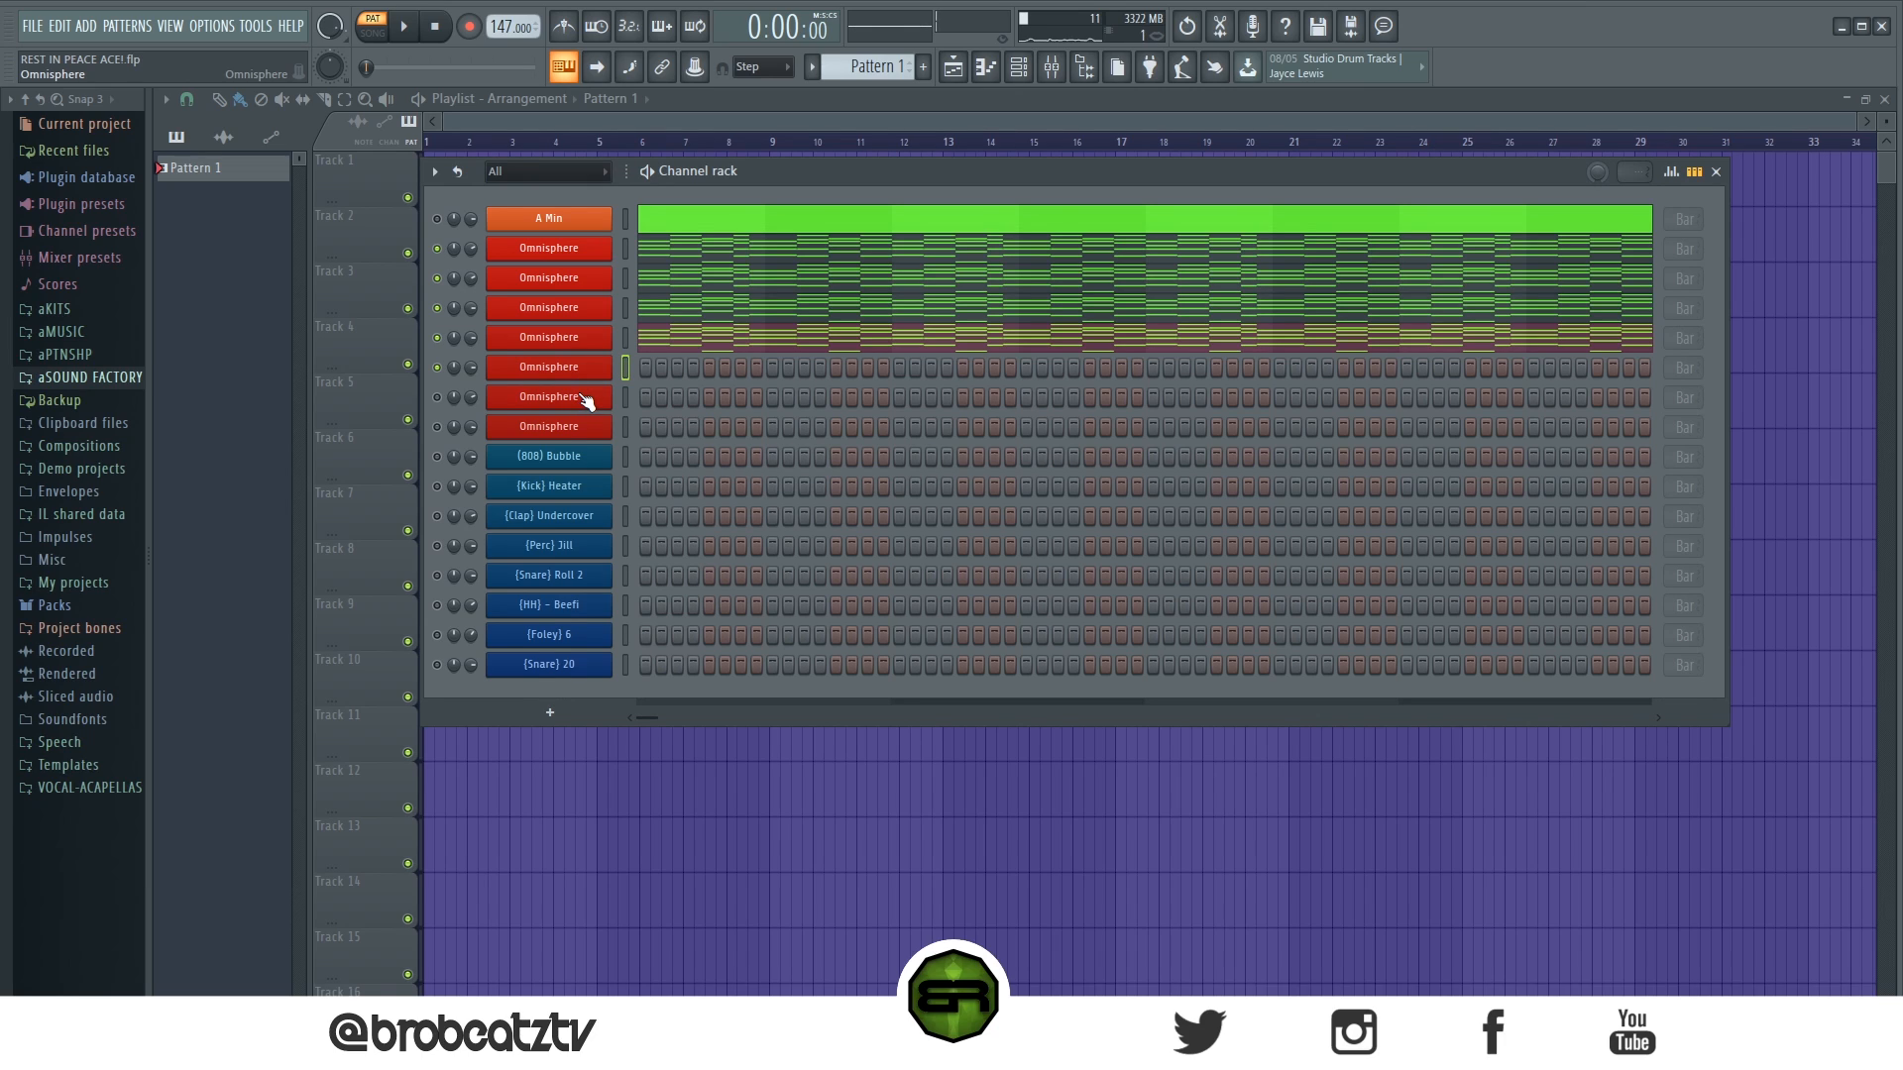
right_click(608, 381)
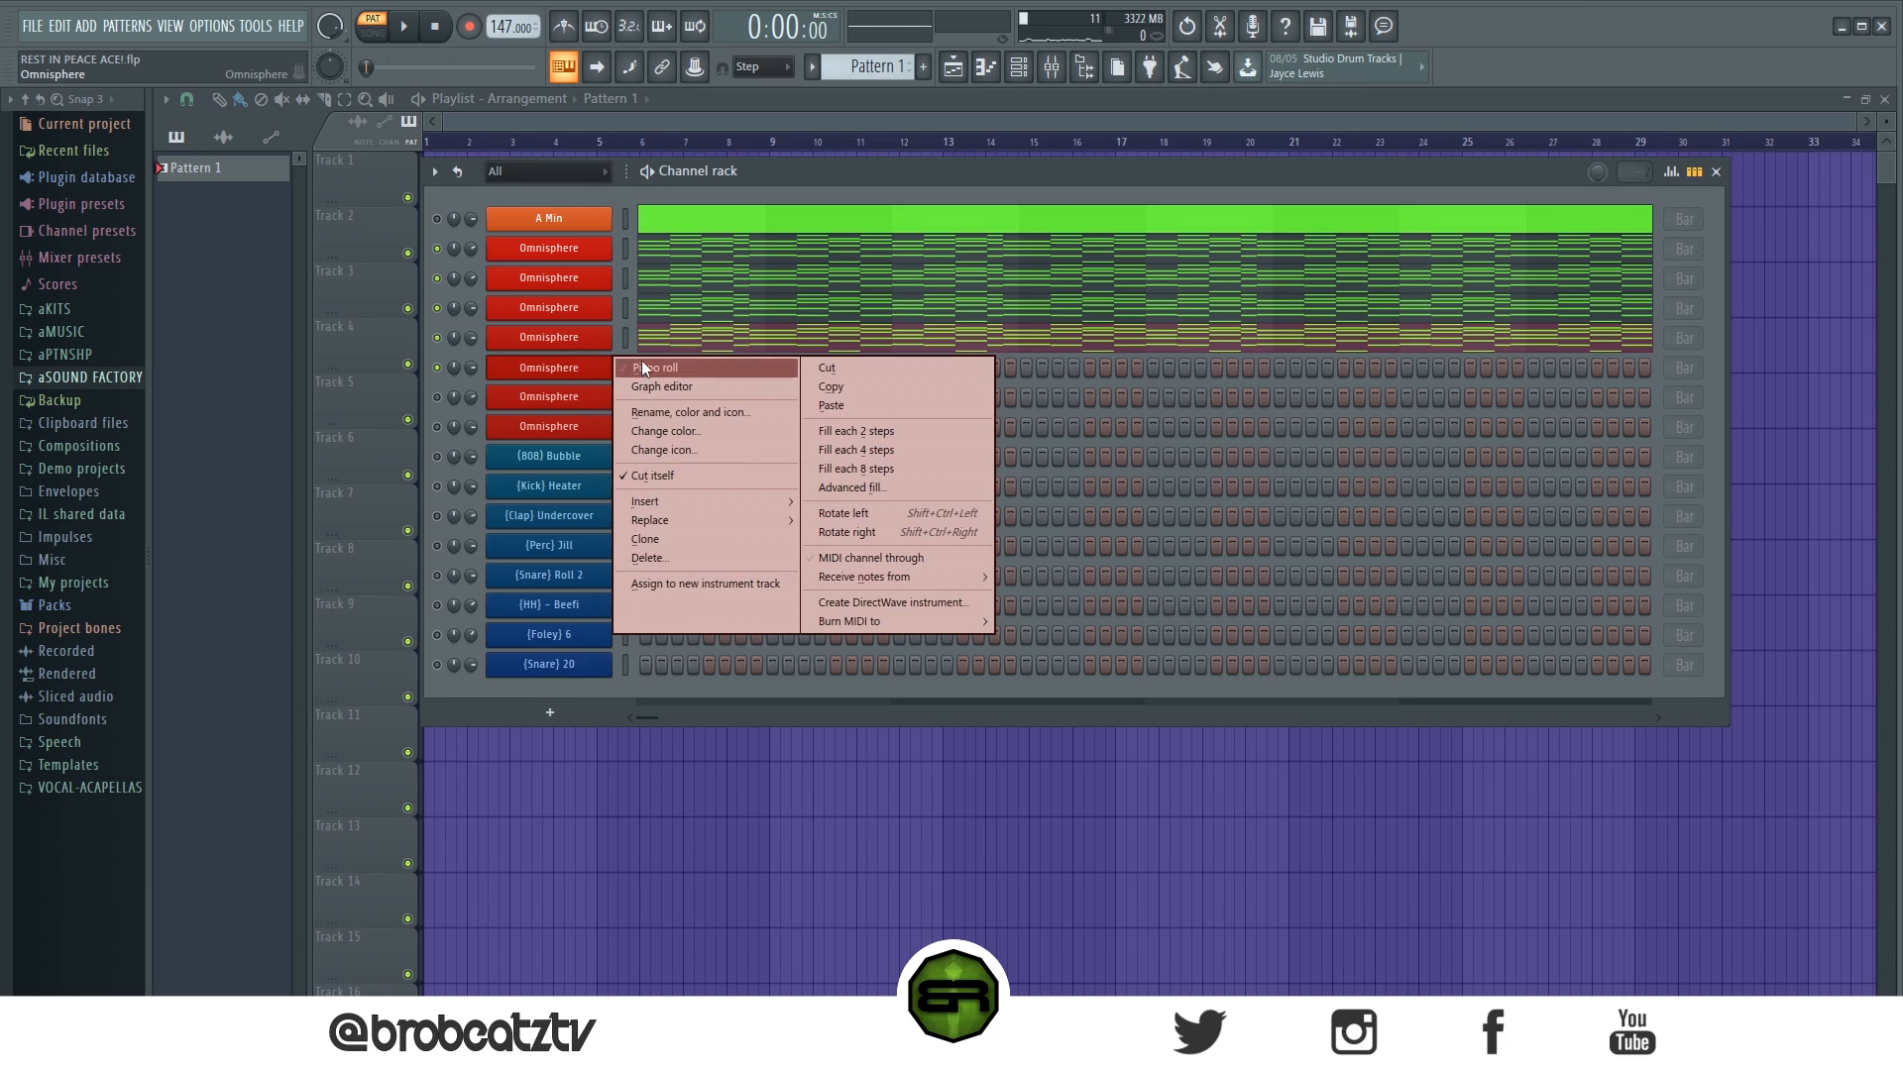
left_click(640, 360)
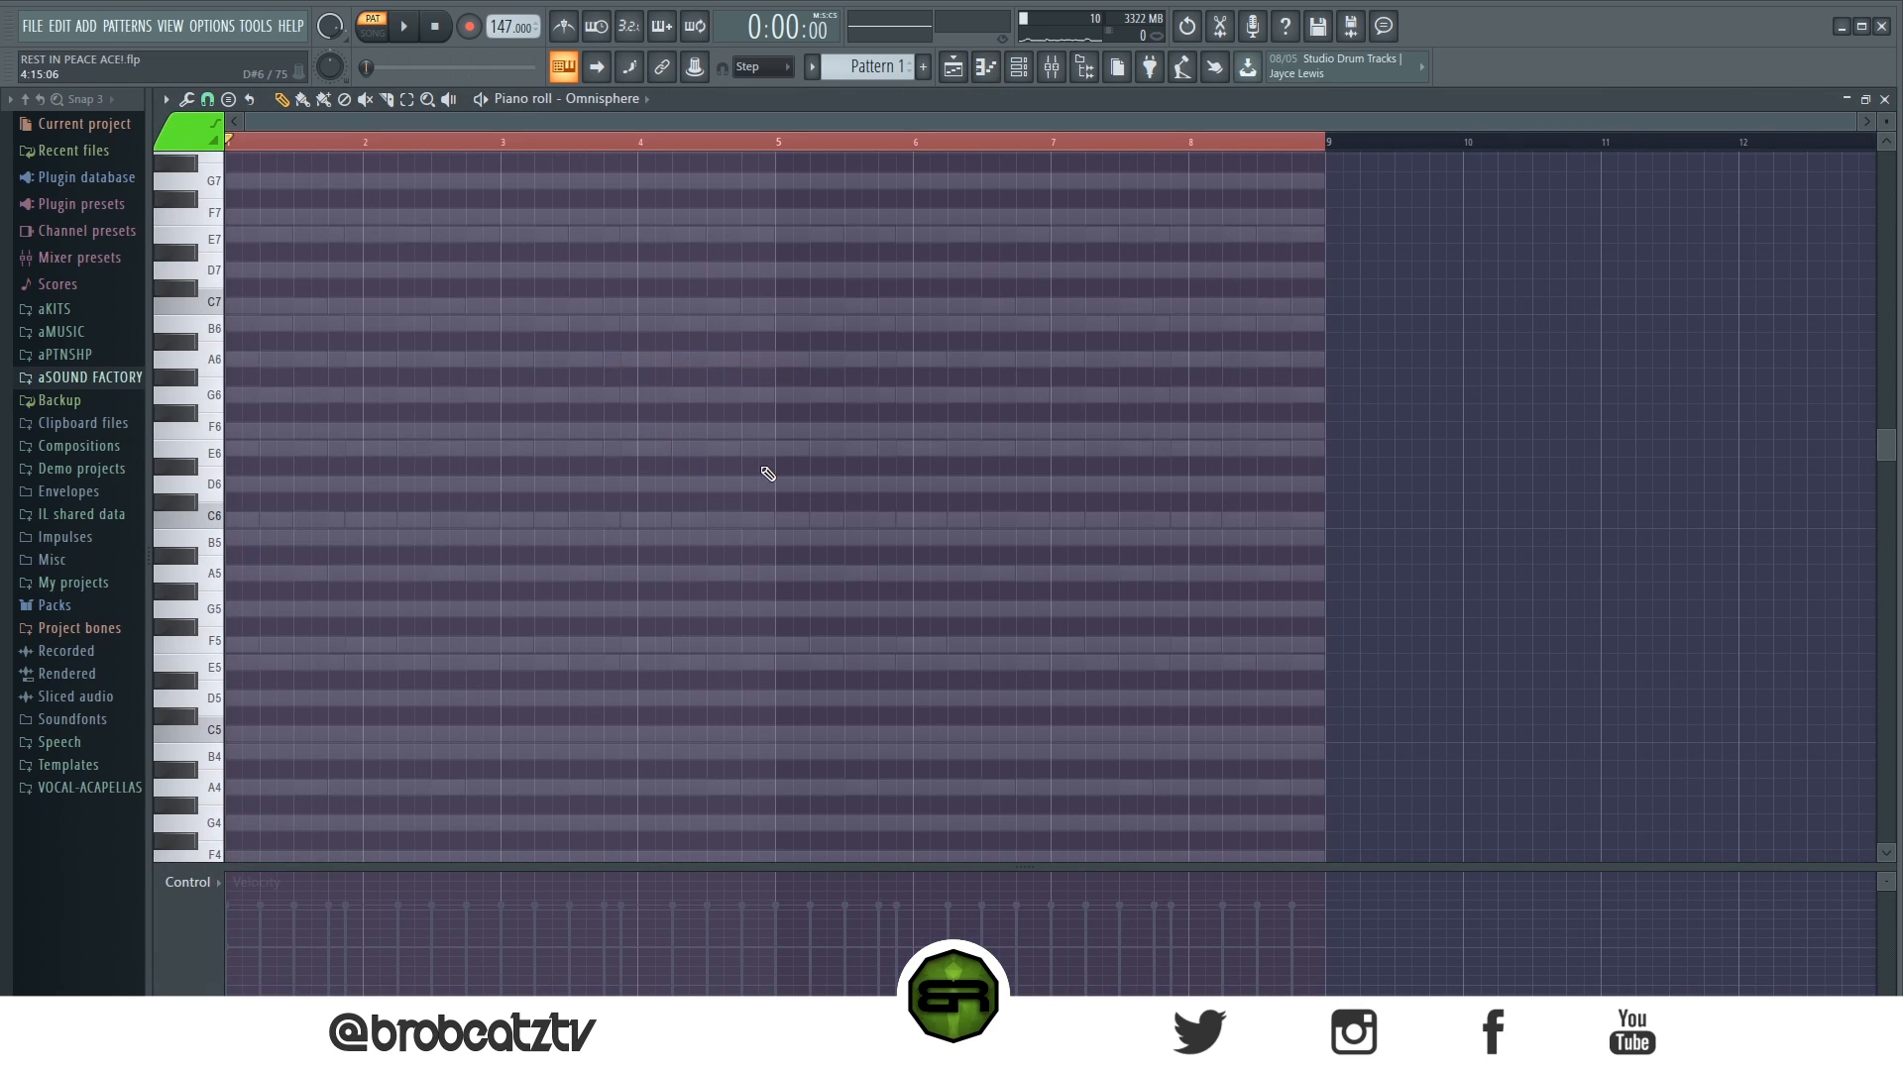
left_click(1014, 77)
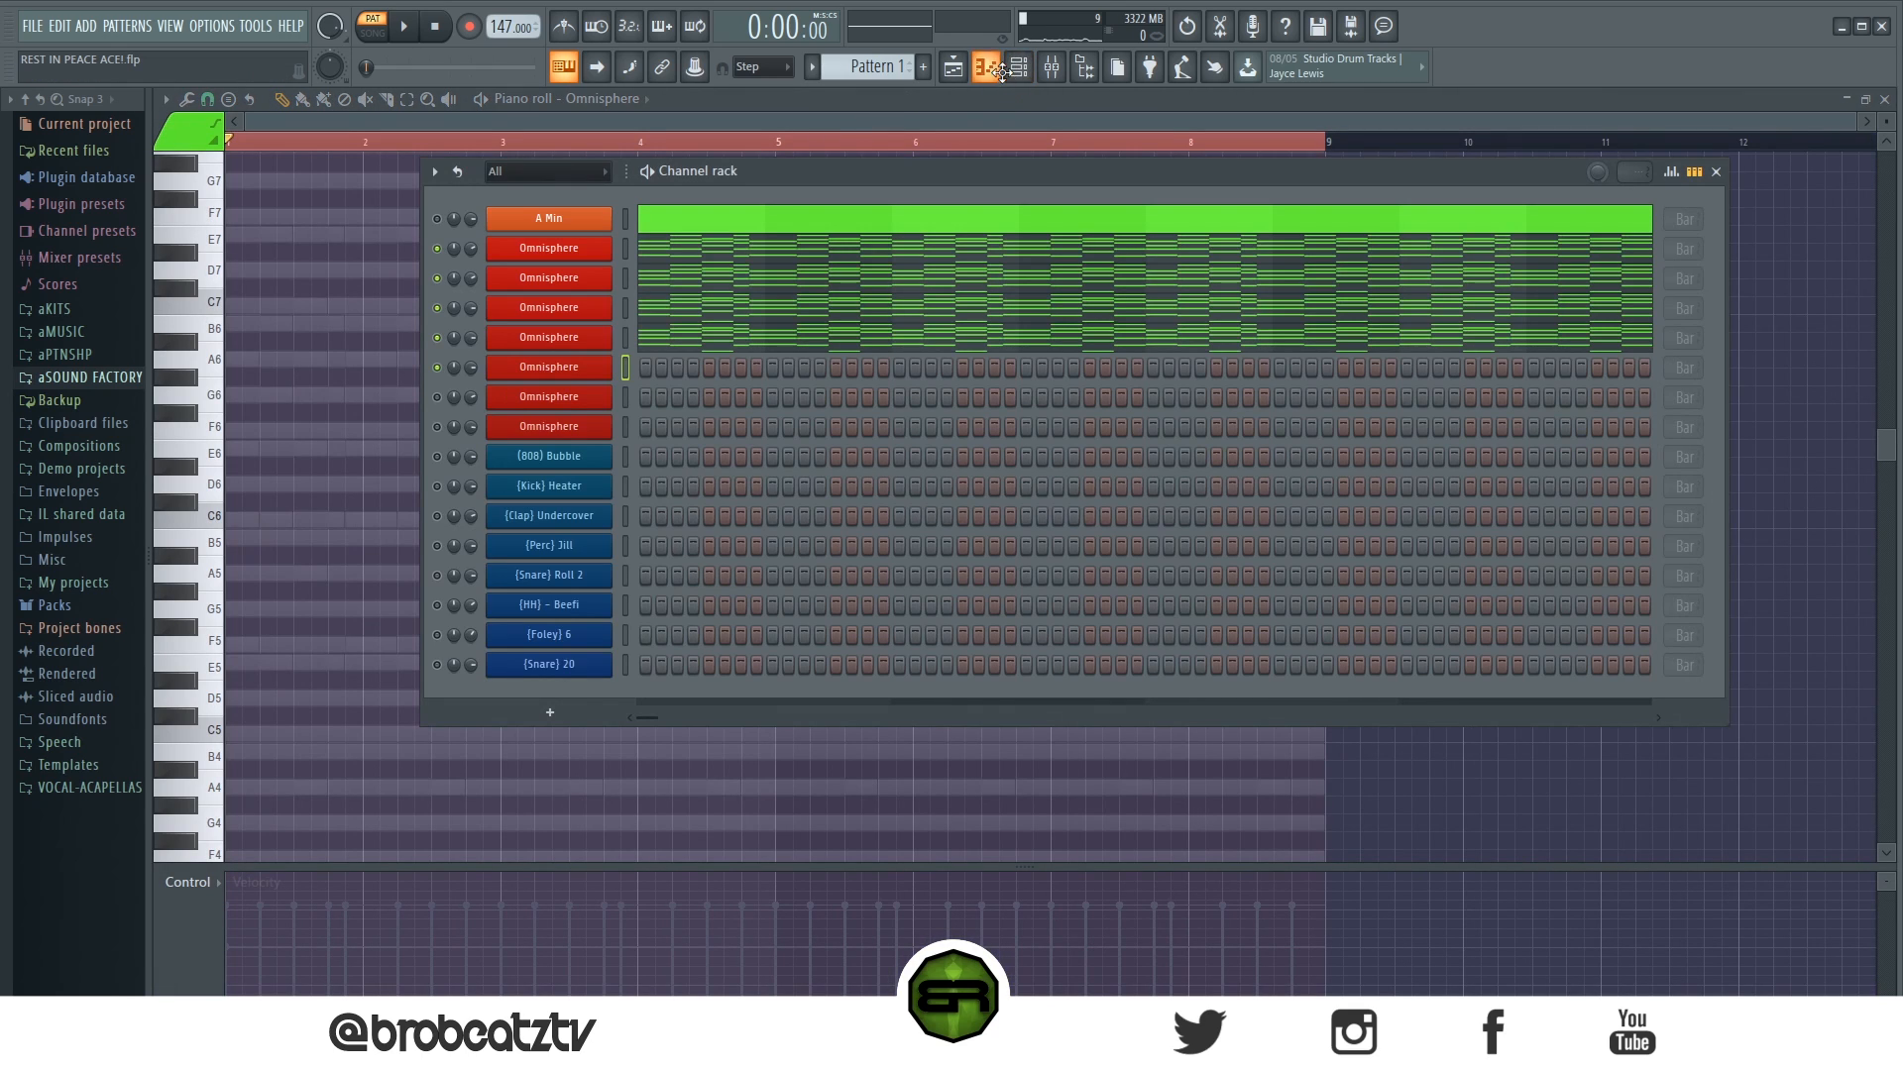
- Copy the progression from the fourth Omnisphere channel into the fifth one
right_click(549, 342)
left_click(854, 357)
right_click(567, 367)
left_click(849, 404)
- Delete all notes from bar 5 onward in the fifth channel's piano roll, keeping only the first four bars
left_click(717, 369)
left_click(719, 372)
left_click_drag(790, 180, 1576, 900)
key("Delete")
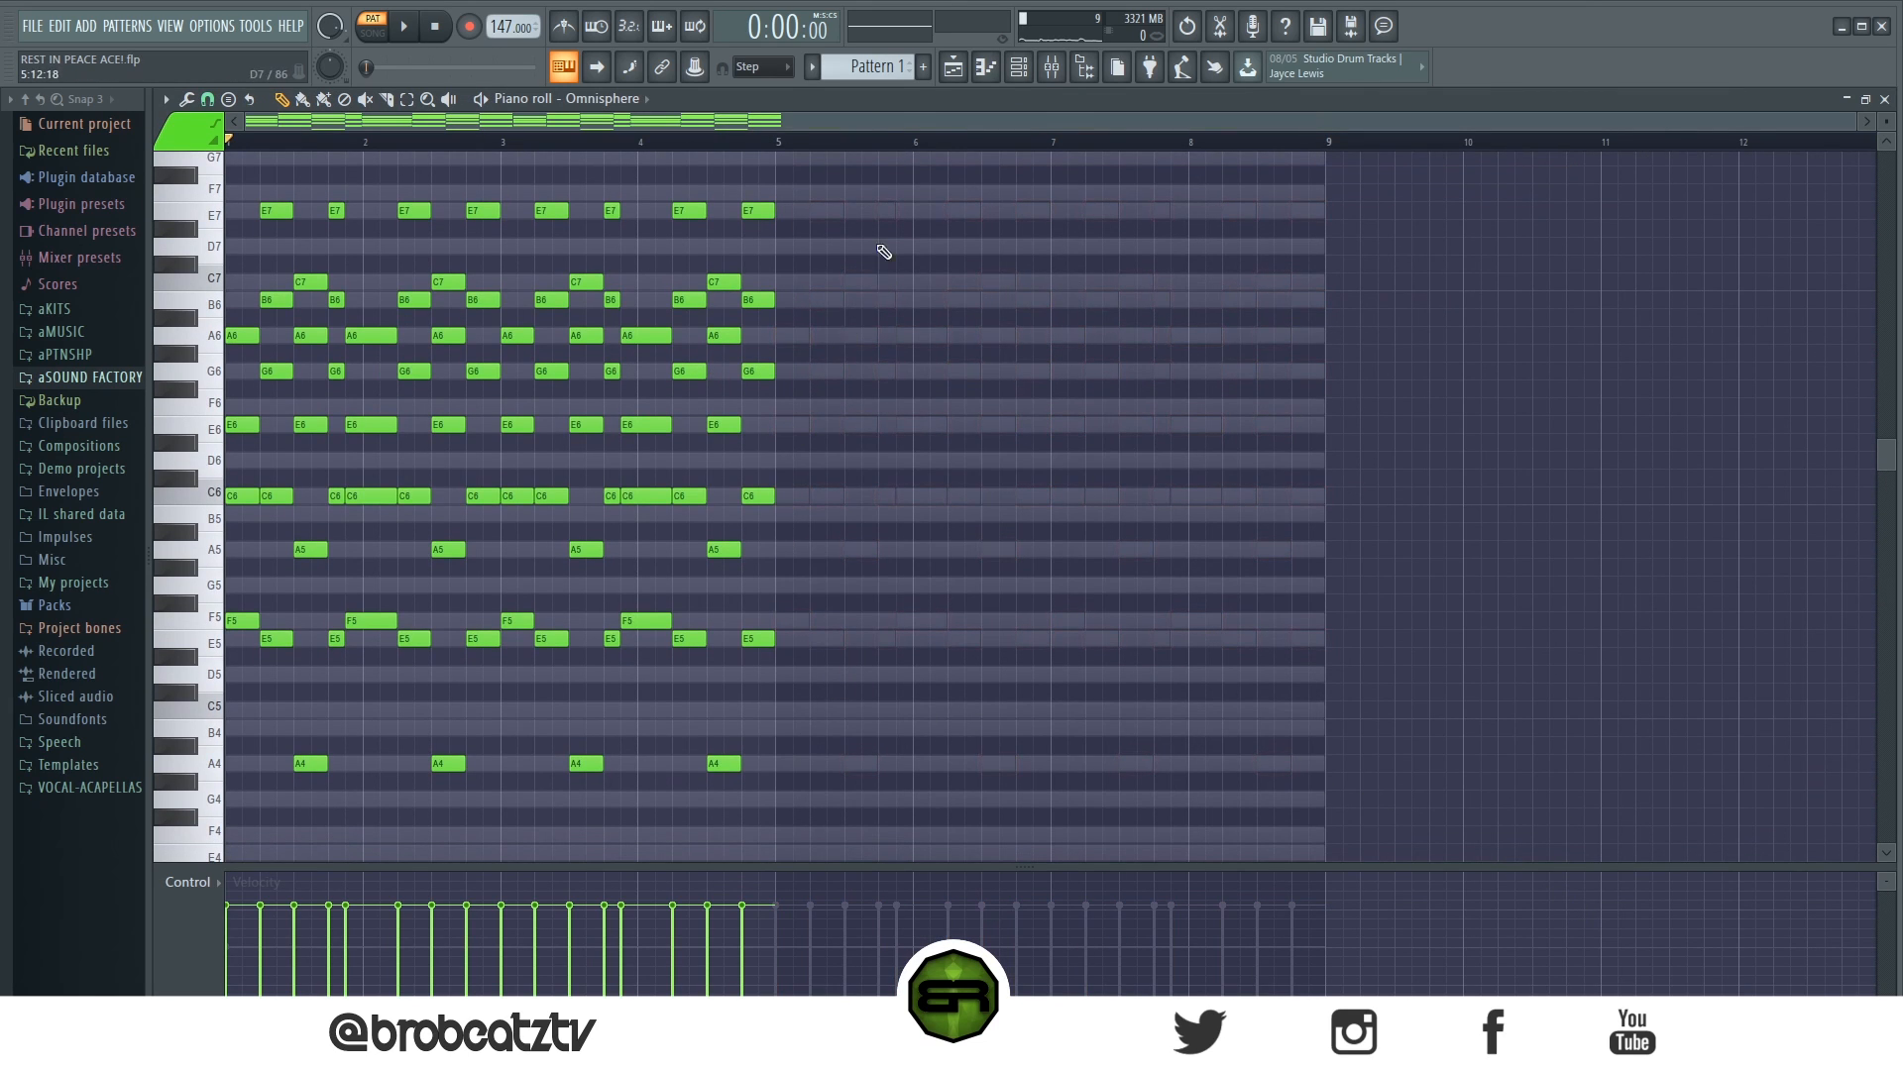
- Delete all notes from bar 3 onward in the fifth Omnisphere channel, keeping only the first two bars
left_click_drag(880, 168, 523, 777)
key("Delete")
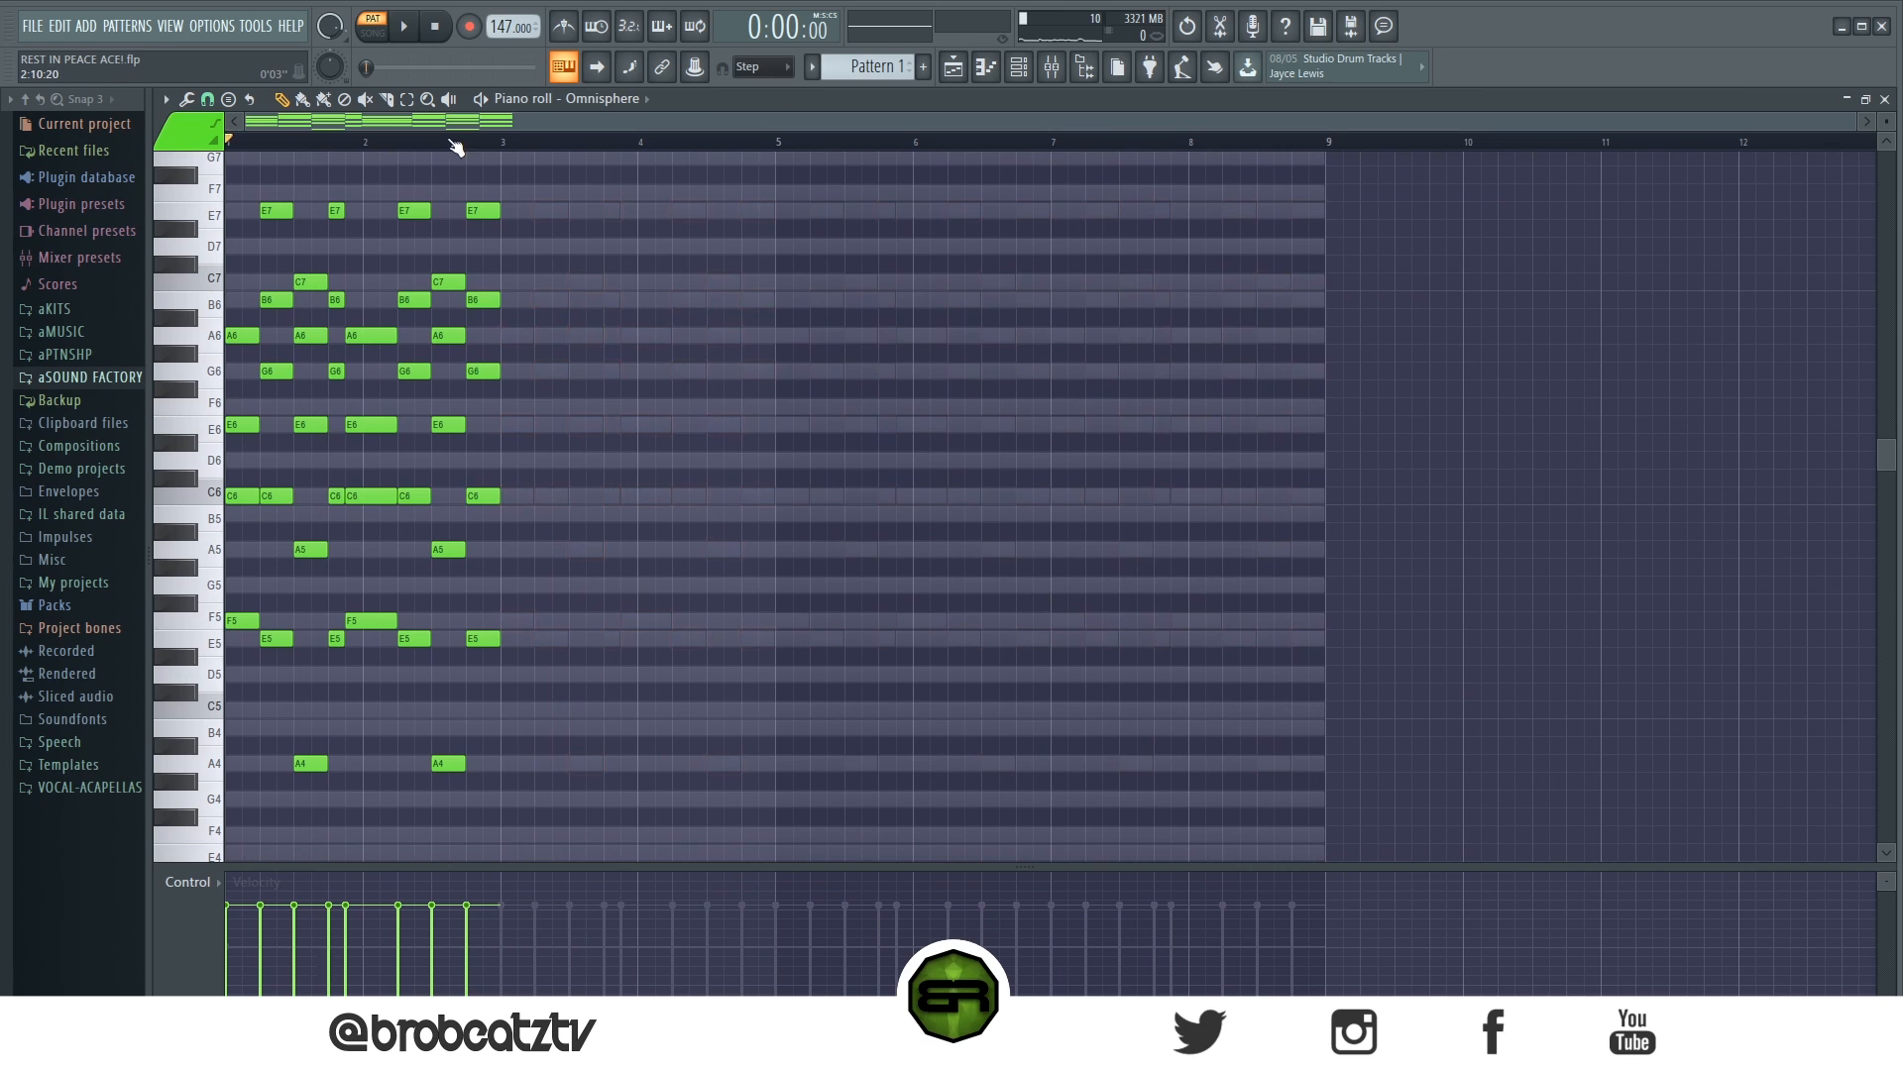
scroll(458, 148, "up", 3)
left_click_drag(465, 126, 16, 147)
scroll(287, 145, "up", 2)
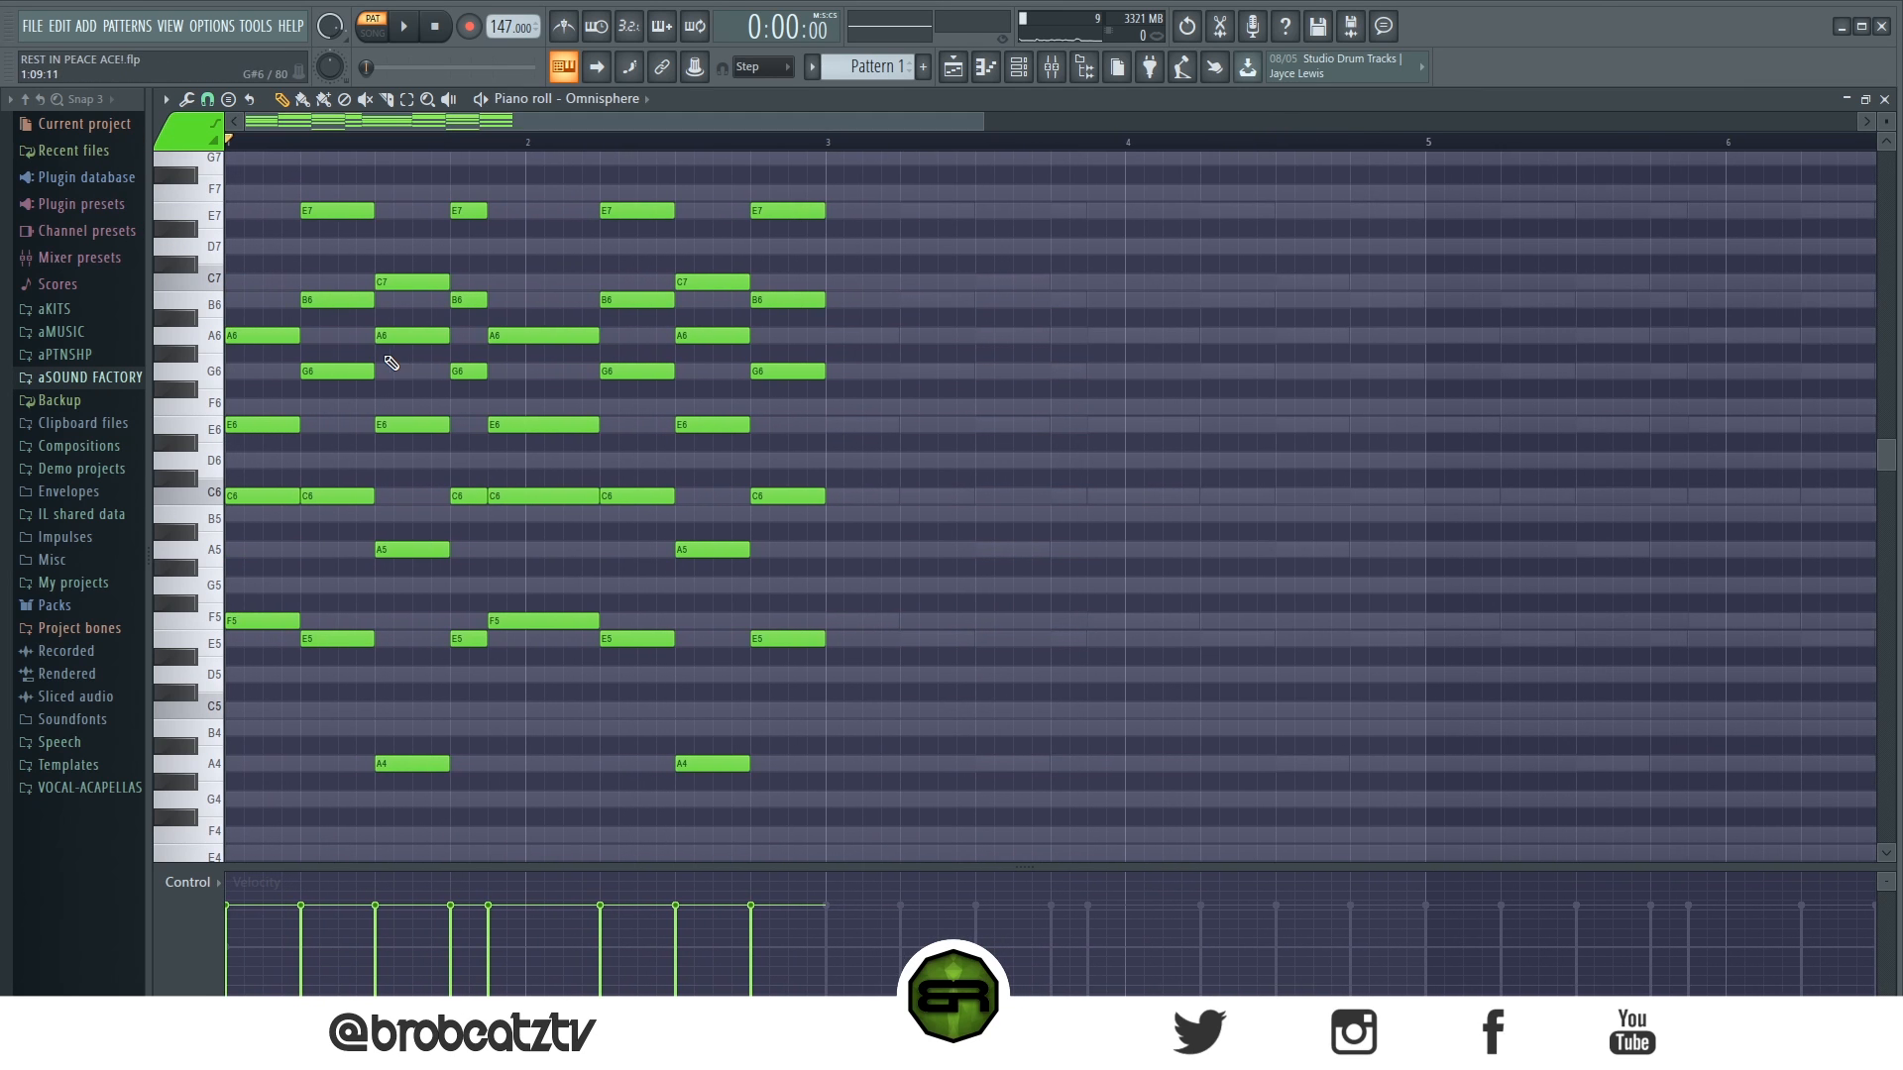
- Shorten the second chord of bar 1 to half a beat
left_click_drag(269, 260, 201, 844)
left_click_drag(337, 706, 332, 222)
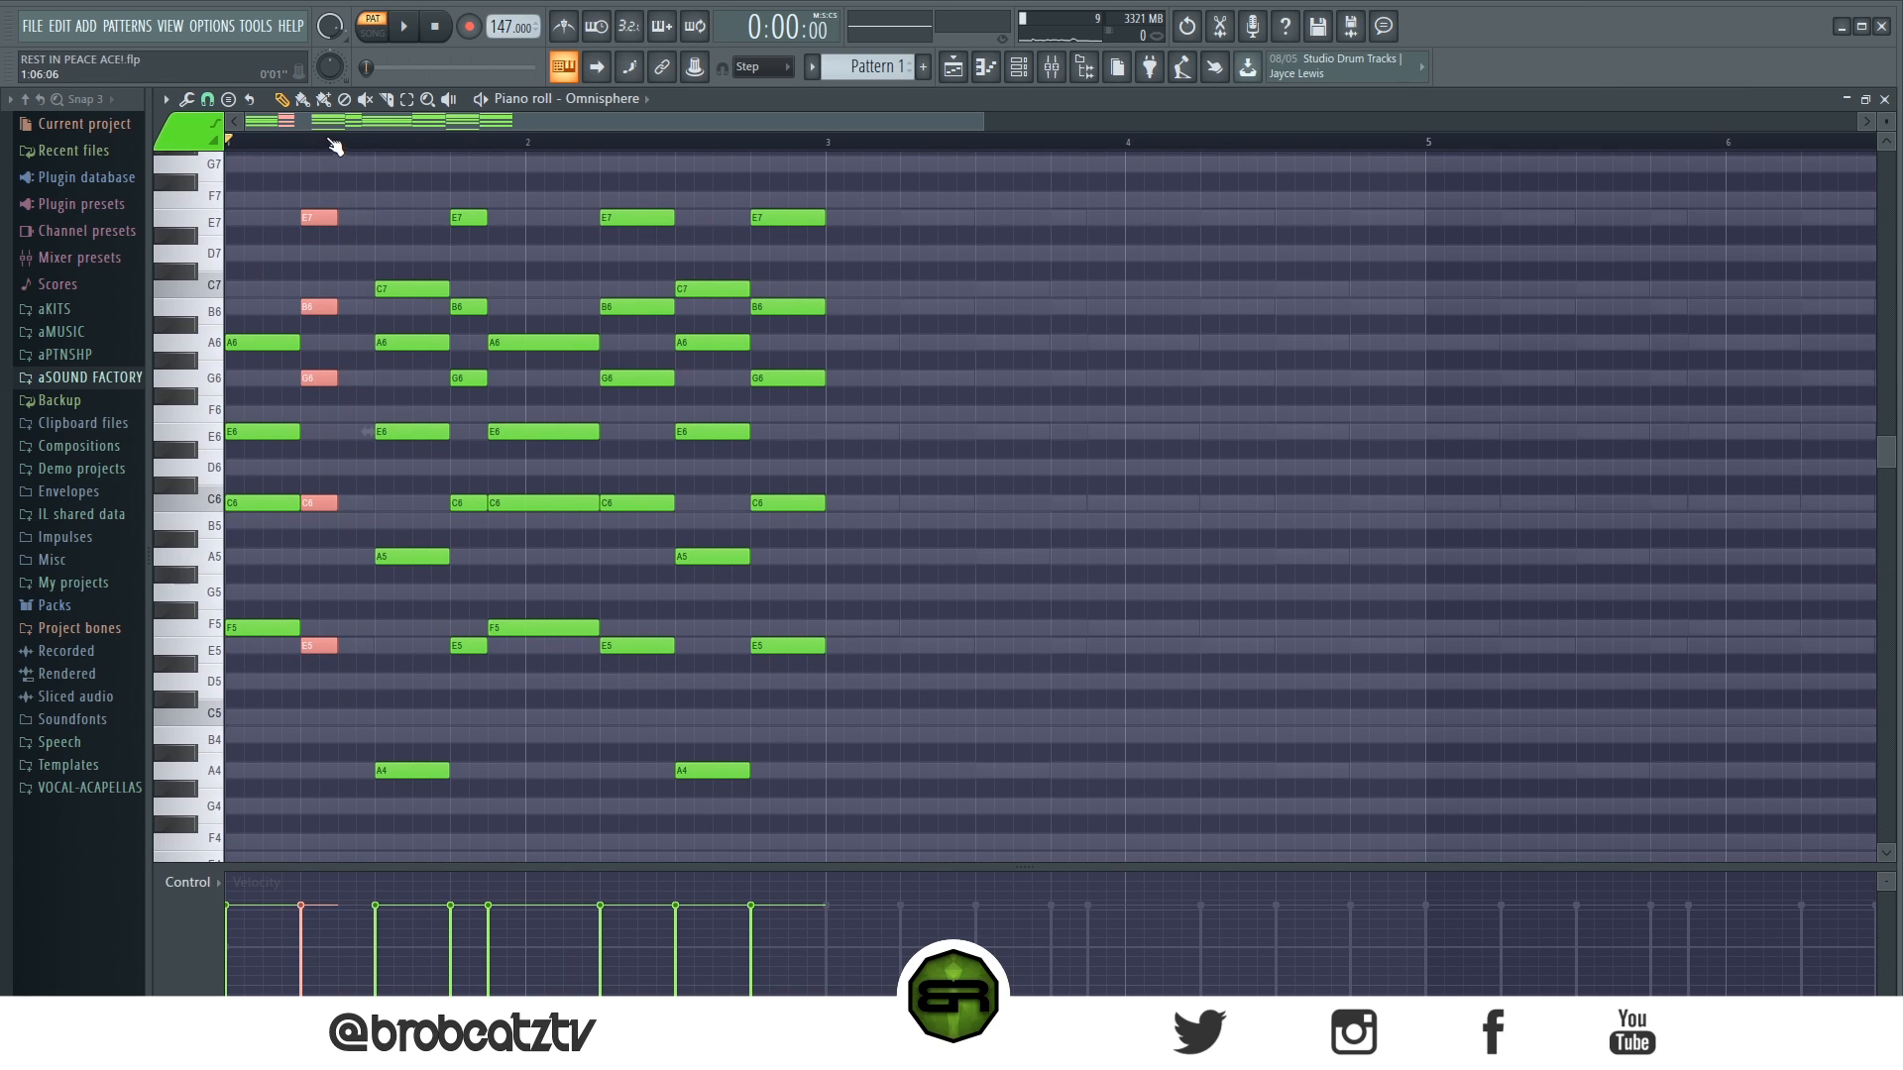
left_click_drag(367, 204, 862, 917)
scroll(673, 516, "up", 3)
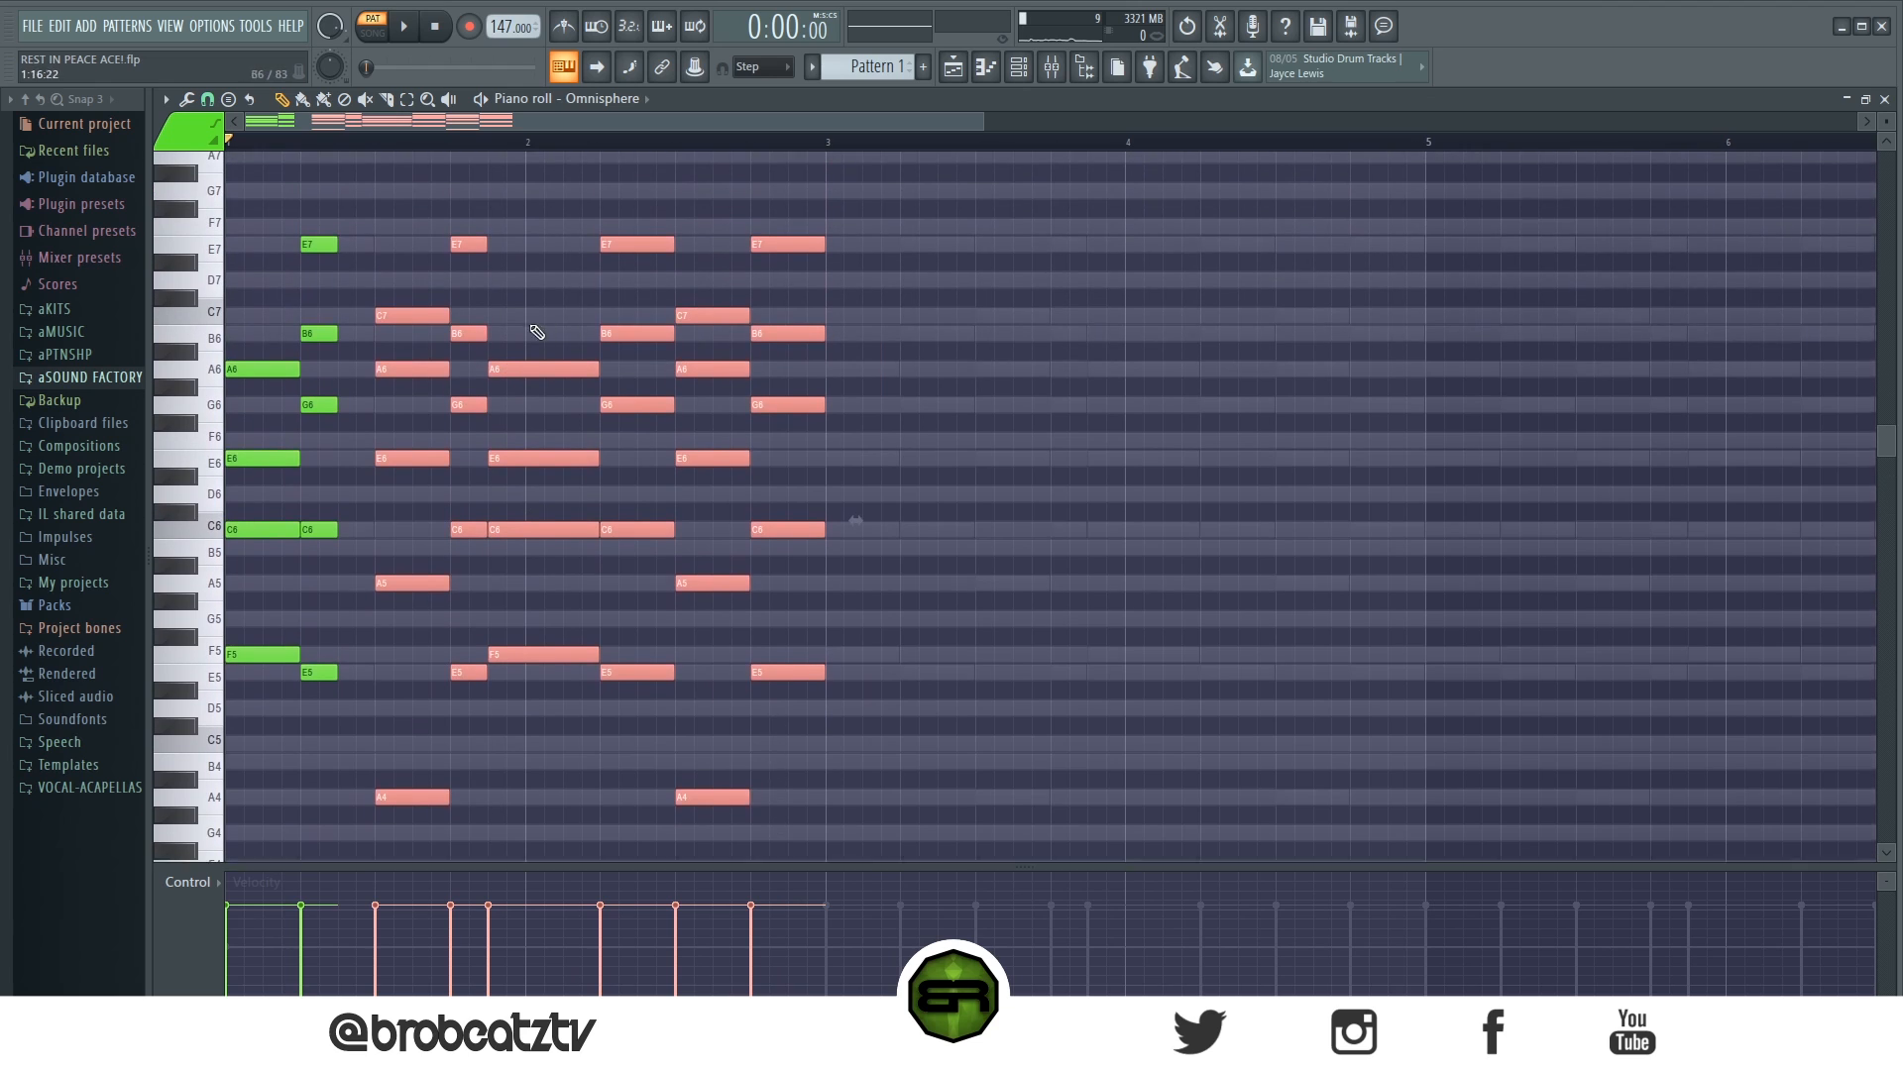
left_click(404, 303)
- Play back the part and delete the three chords between the shortened chord and beat 2 of bar 2
key("space")
key("space")
key("space")
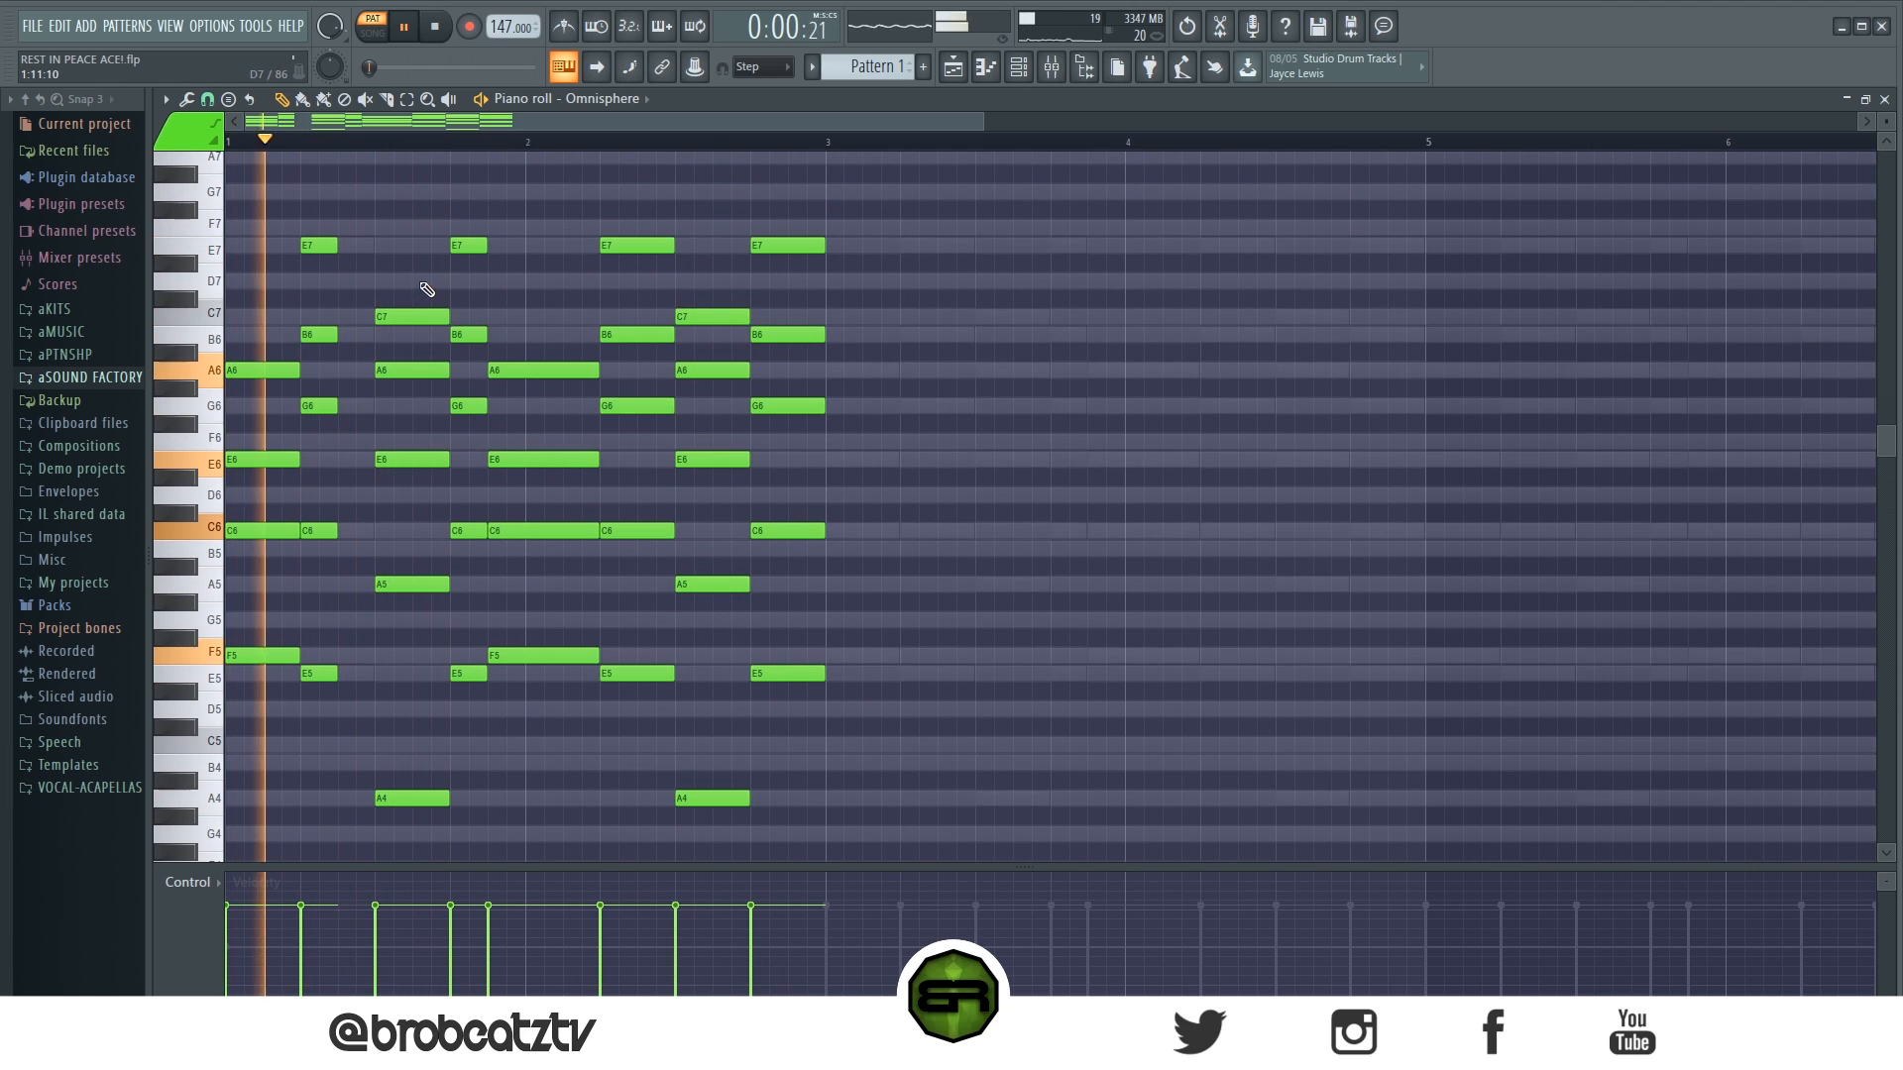
key("space")
right_click(426, 317)
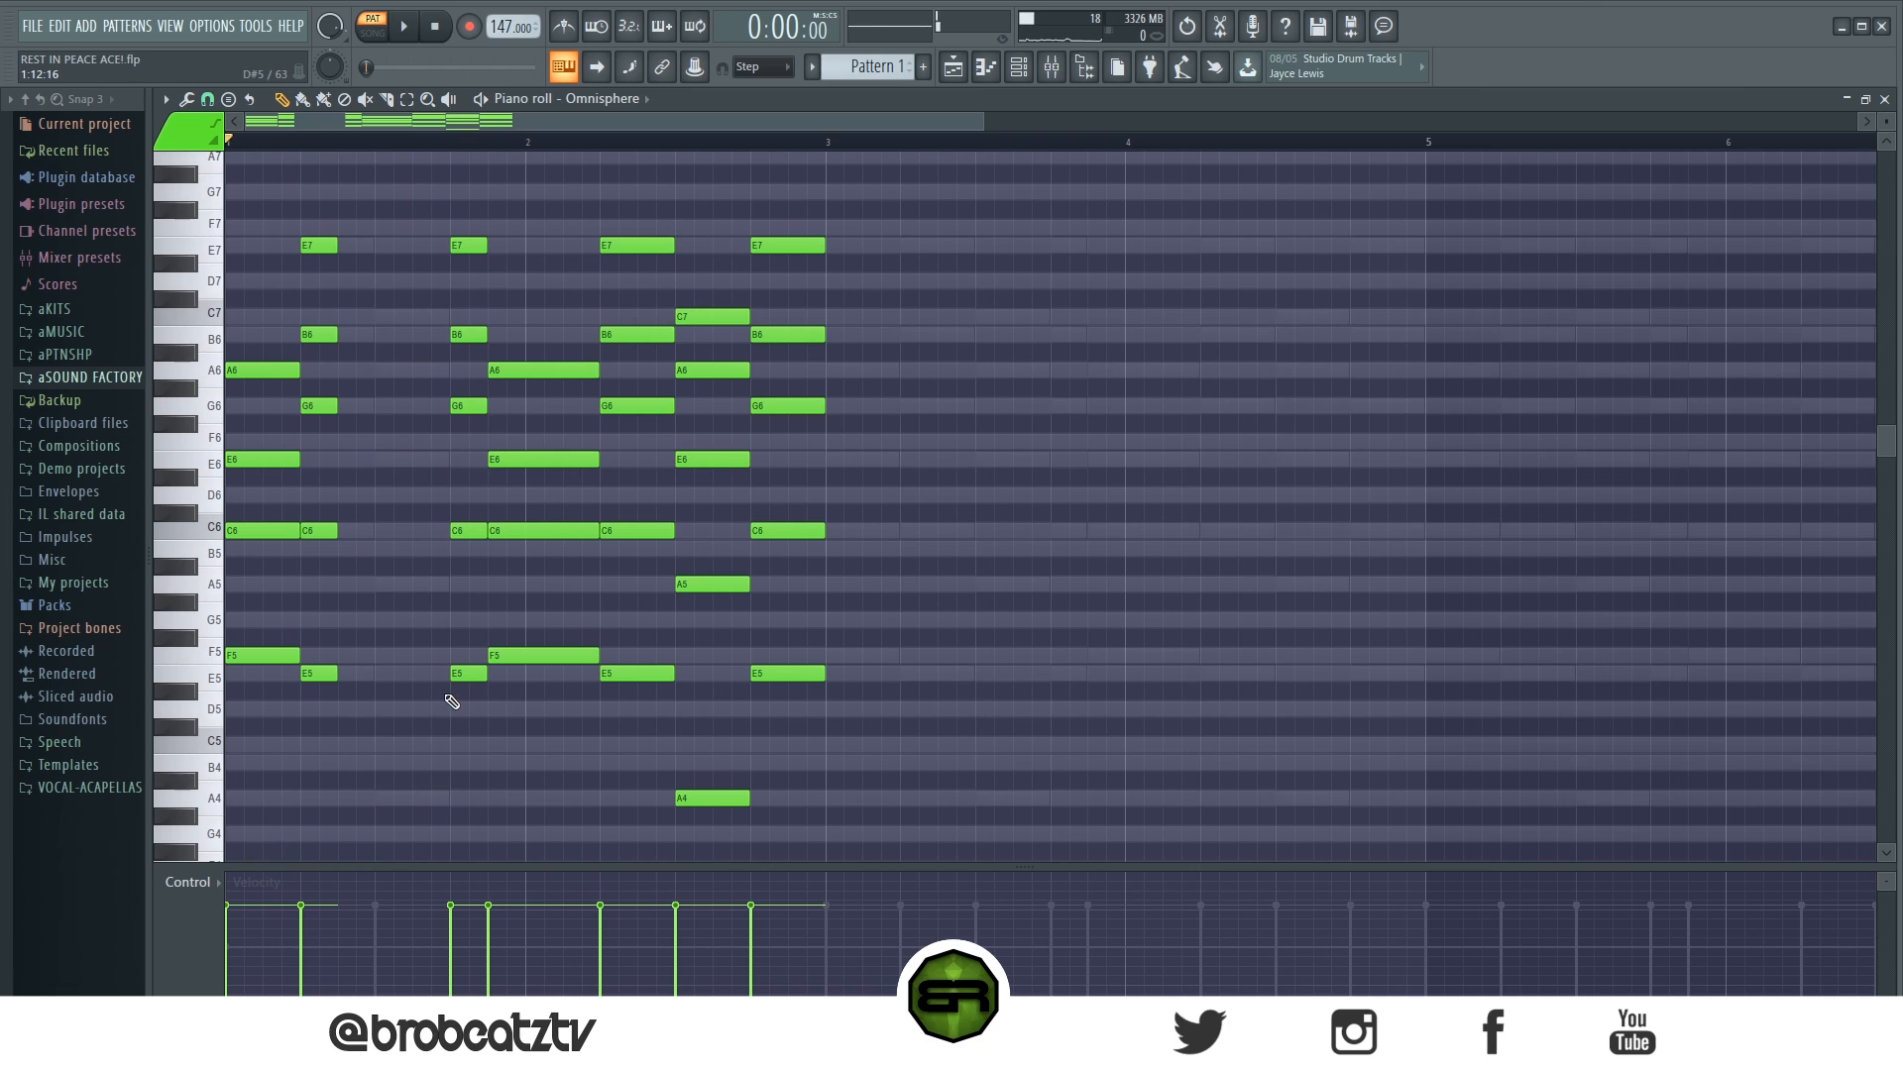
key("space")
key("space")
left_click_drag(520, 210, 480, 231)
key("Delete")
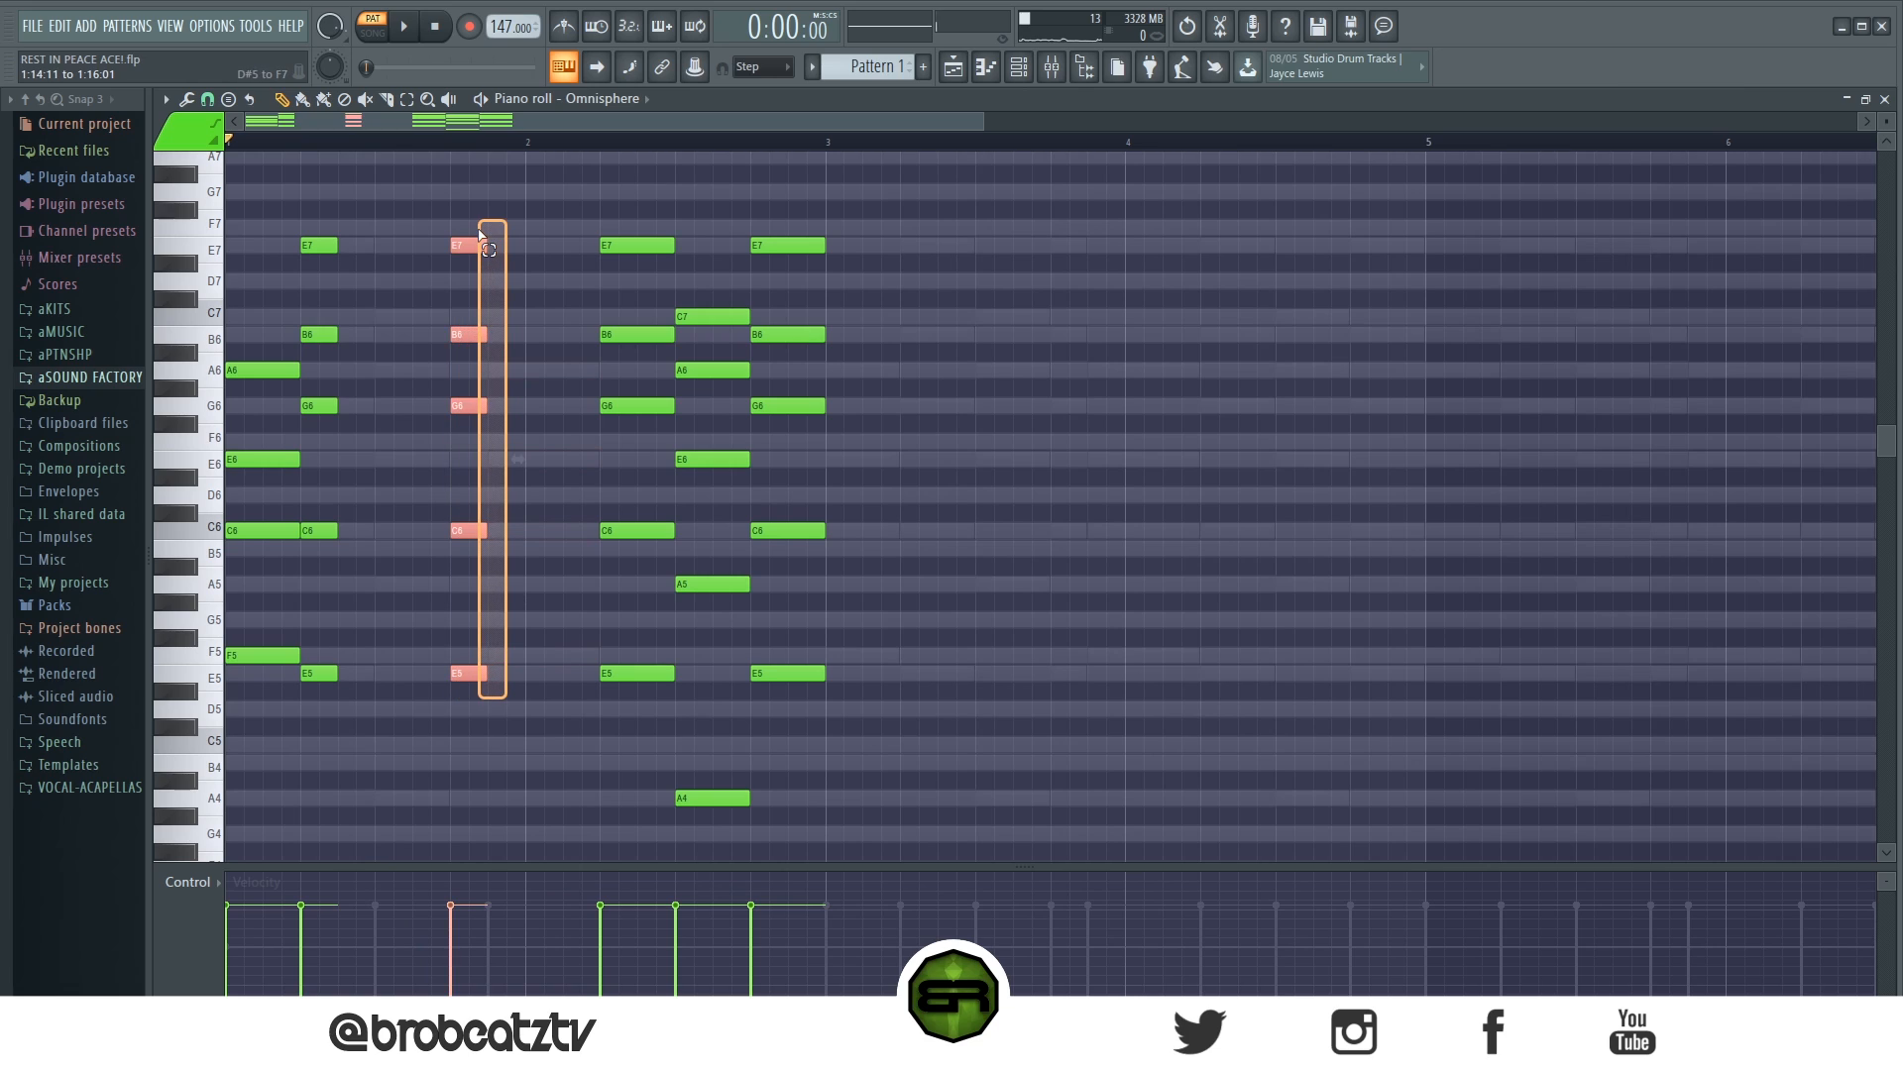
key("Delete")
- Shorten the chord on beat 2 of bar 2 to a quarter beat and play it back
left_click_drag(573, 166, 639, 775)
left_click_drag(671, 677, 620, 686)
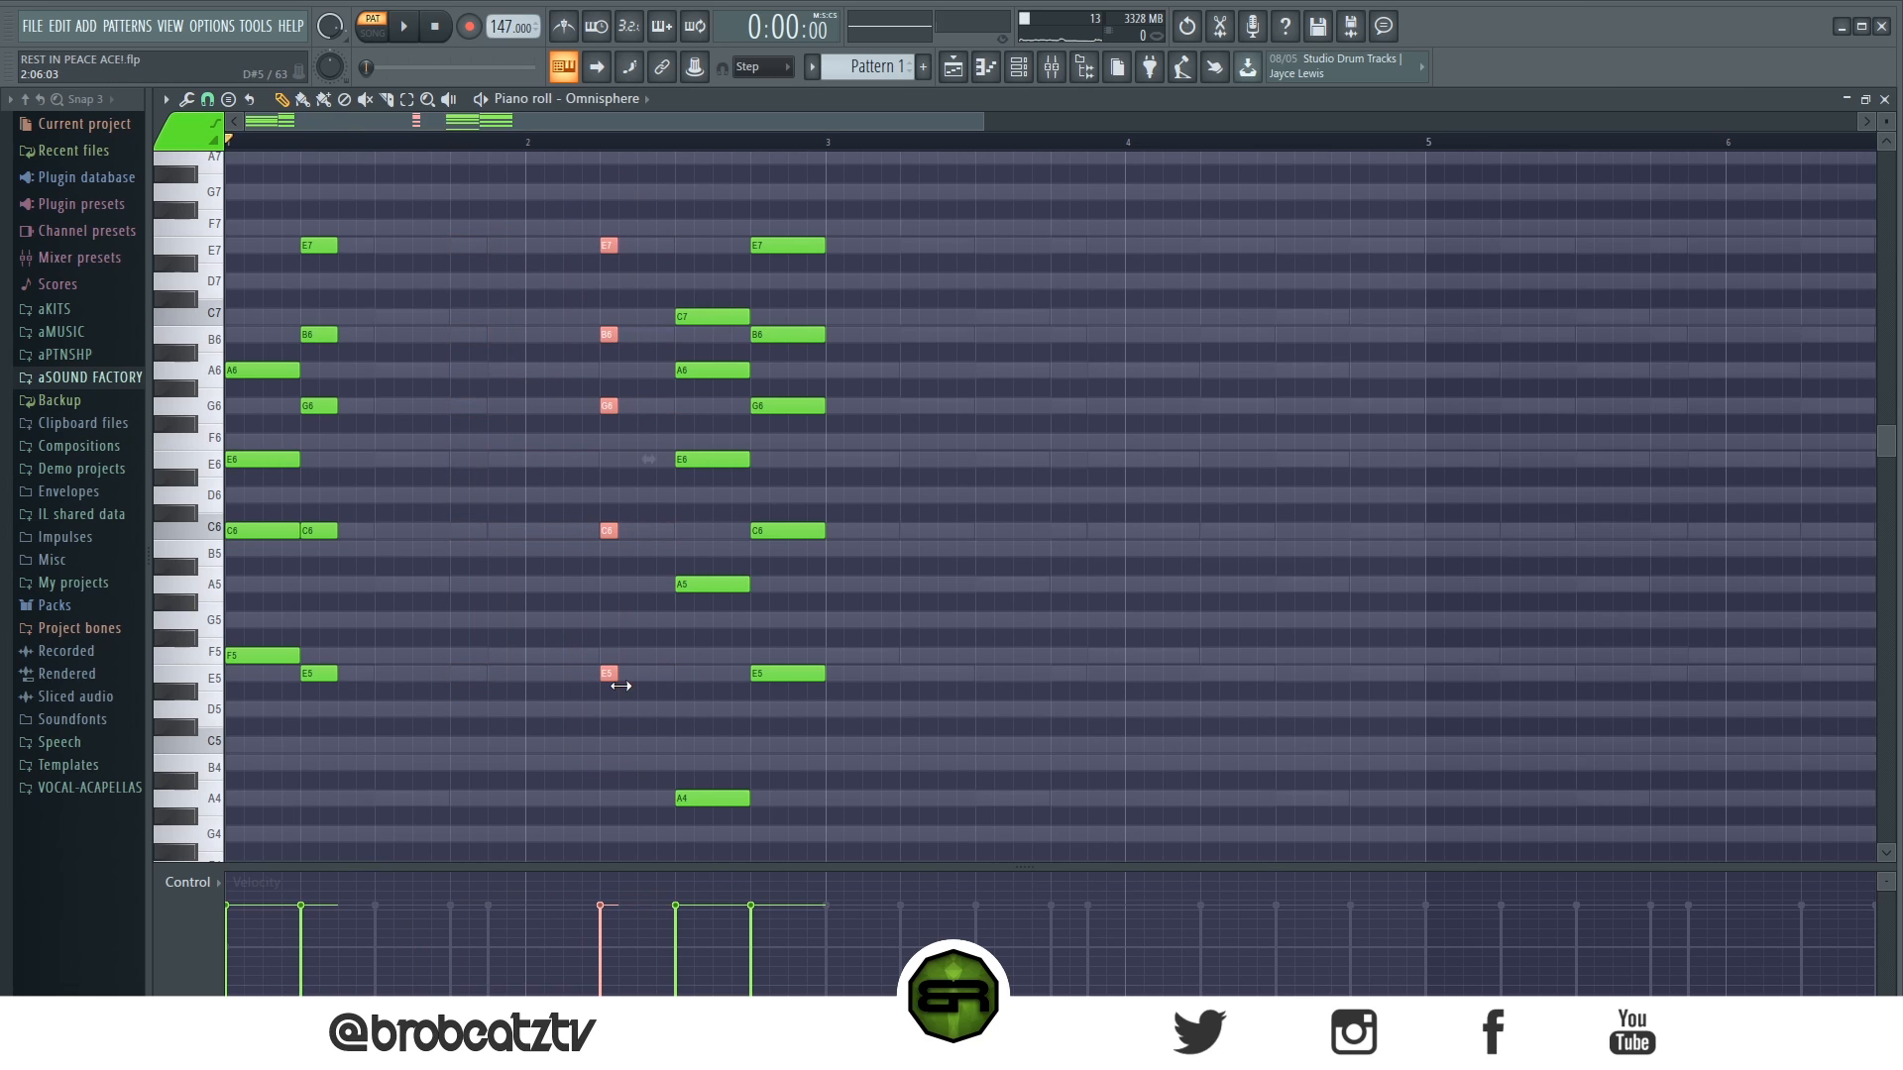
key("space")
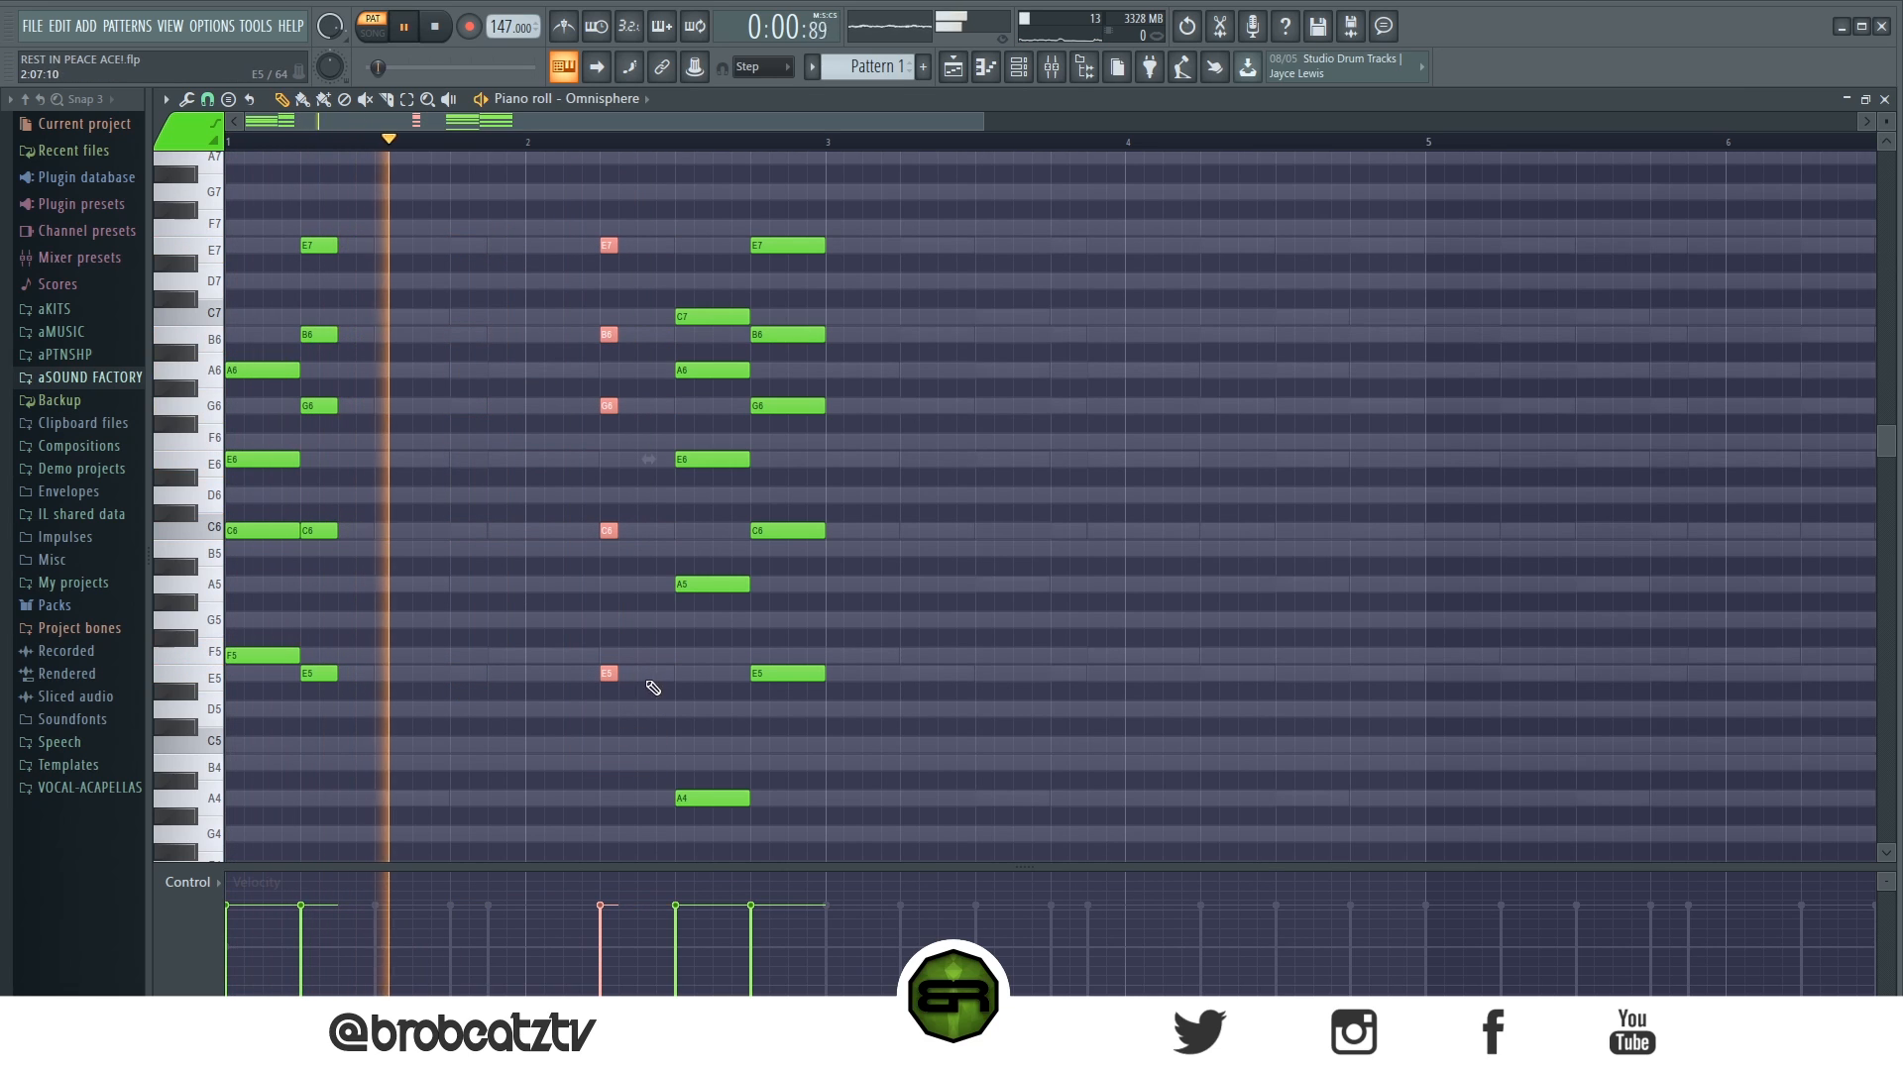
key("space")
- Turn the chord on beat 3 of bar 2 into two quarter-beat stabs spaced half a beat apart, and play the result
left_click_drag(705, 288, 736, 858)
mouse_move(741, 691)
left_mouse_down()
mouse_move(686, 694)
mouse_move(721, 692)
left_mouse_up()
left_click(737, 711, "ctrl")
key("space")
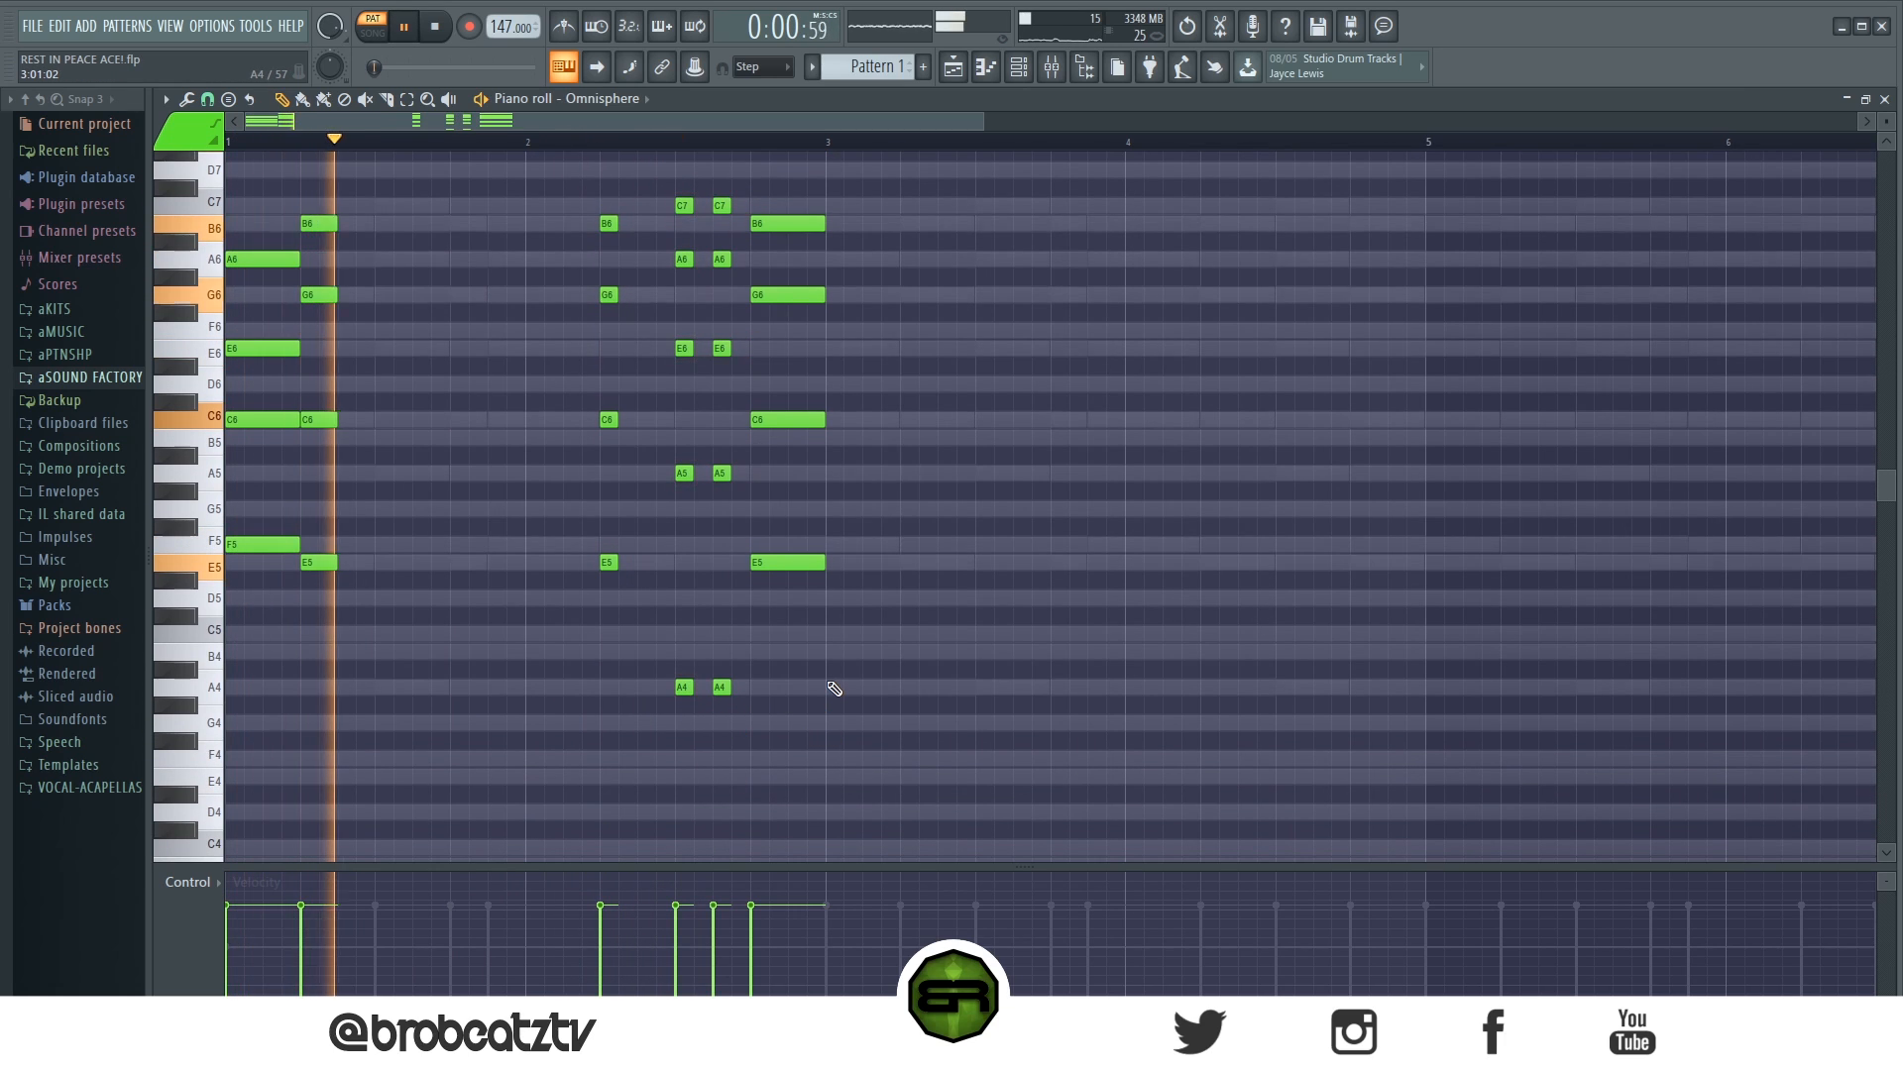
- Duplicate the two-bar stab pattern until it fills eight bars, listen to it, and deselect the notes
key("ctrl+a")
key("ctrl+b")
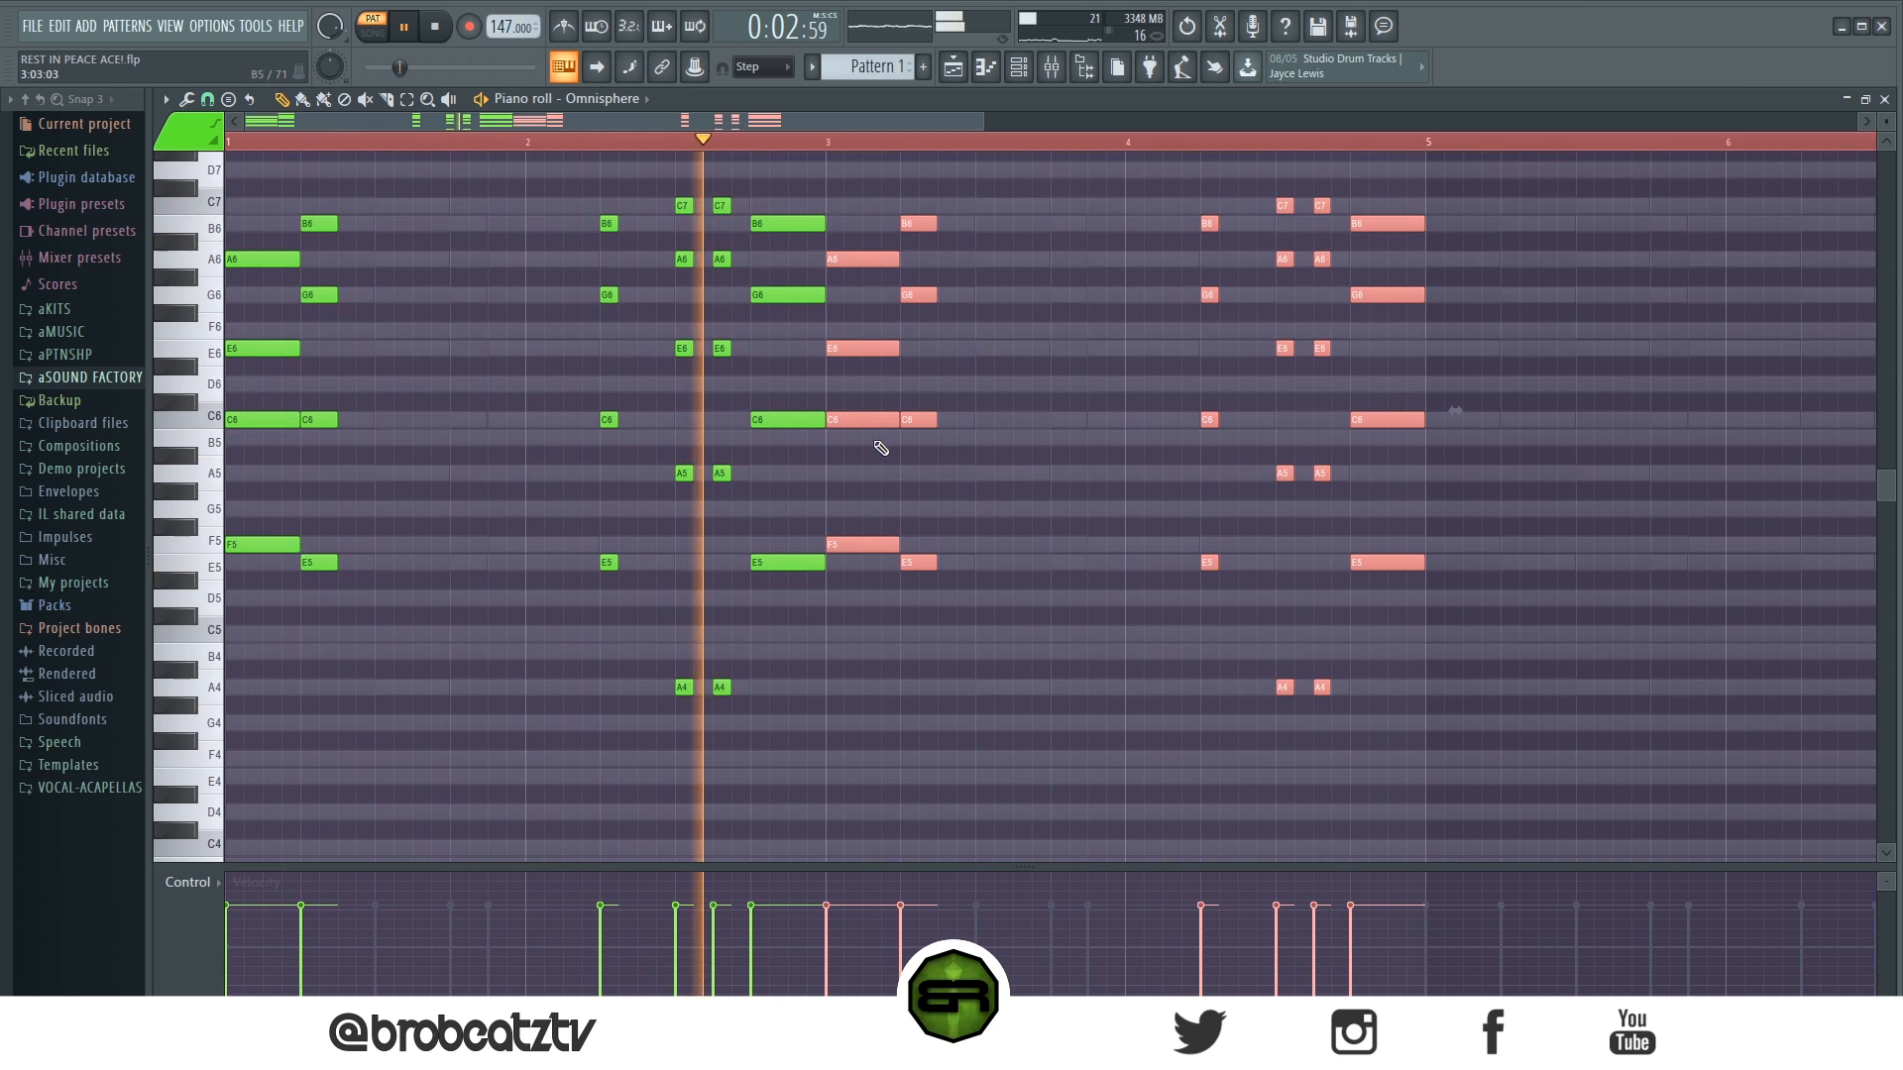
key("ctrl+a")
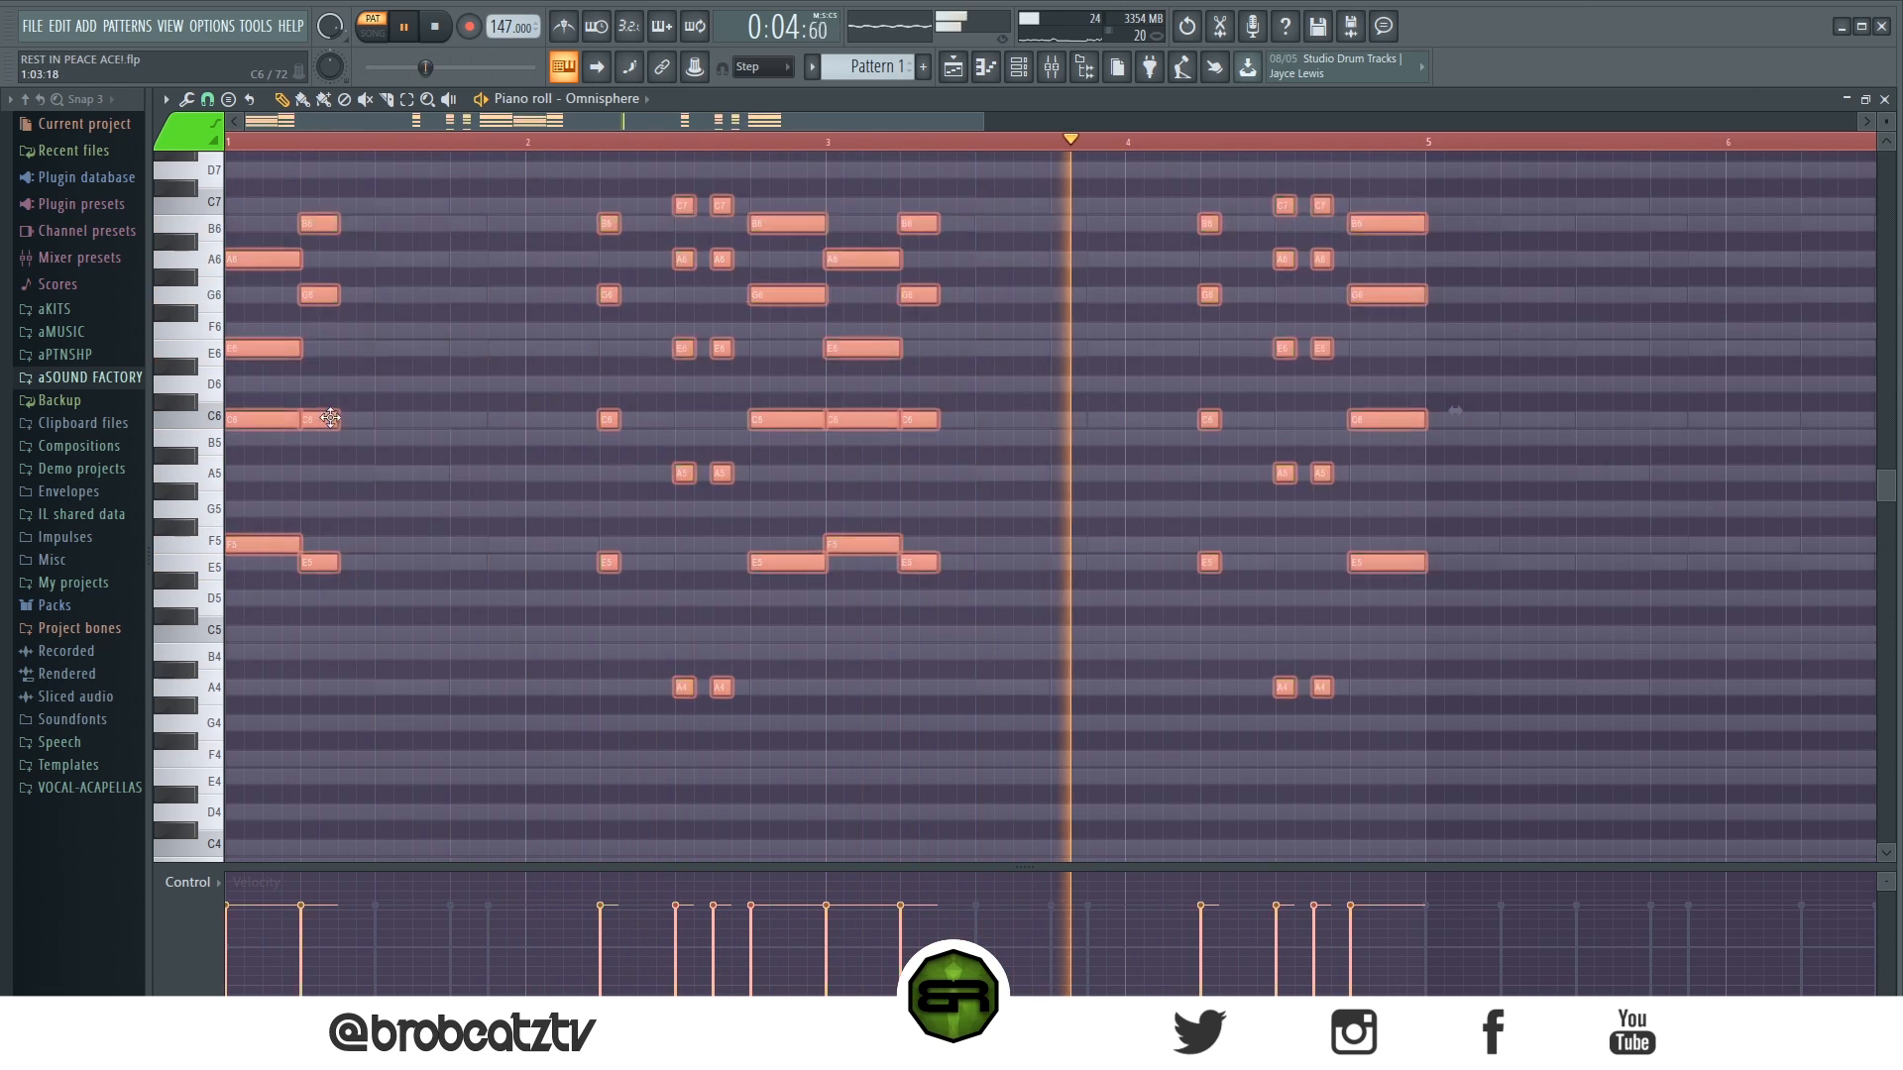
key("ctrl+b")
left_click_drag(1024, 308, 1073, 448)
scroll(1016, 154, "down", 5)
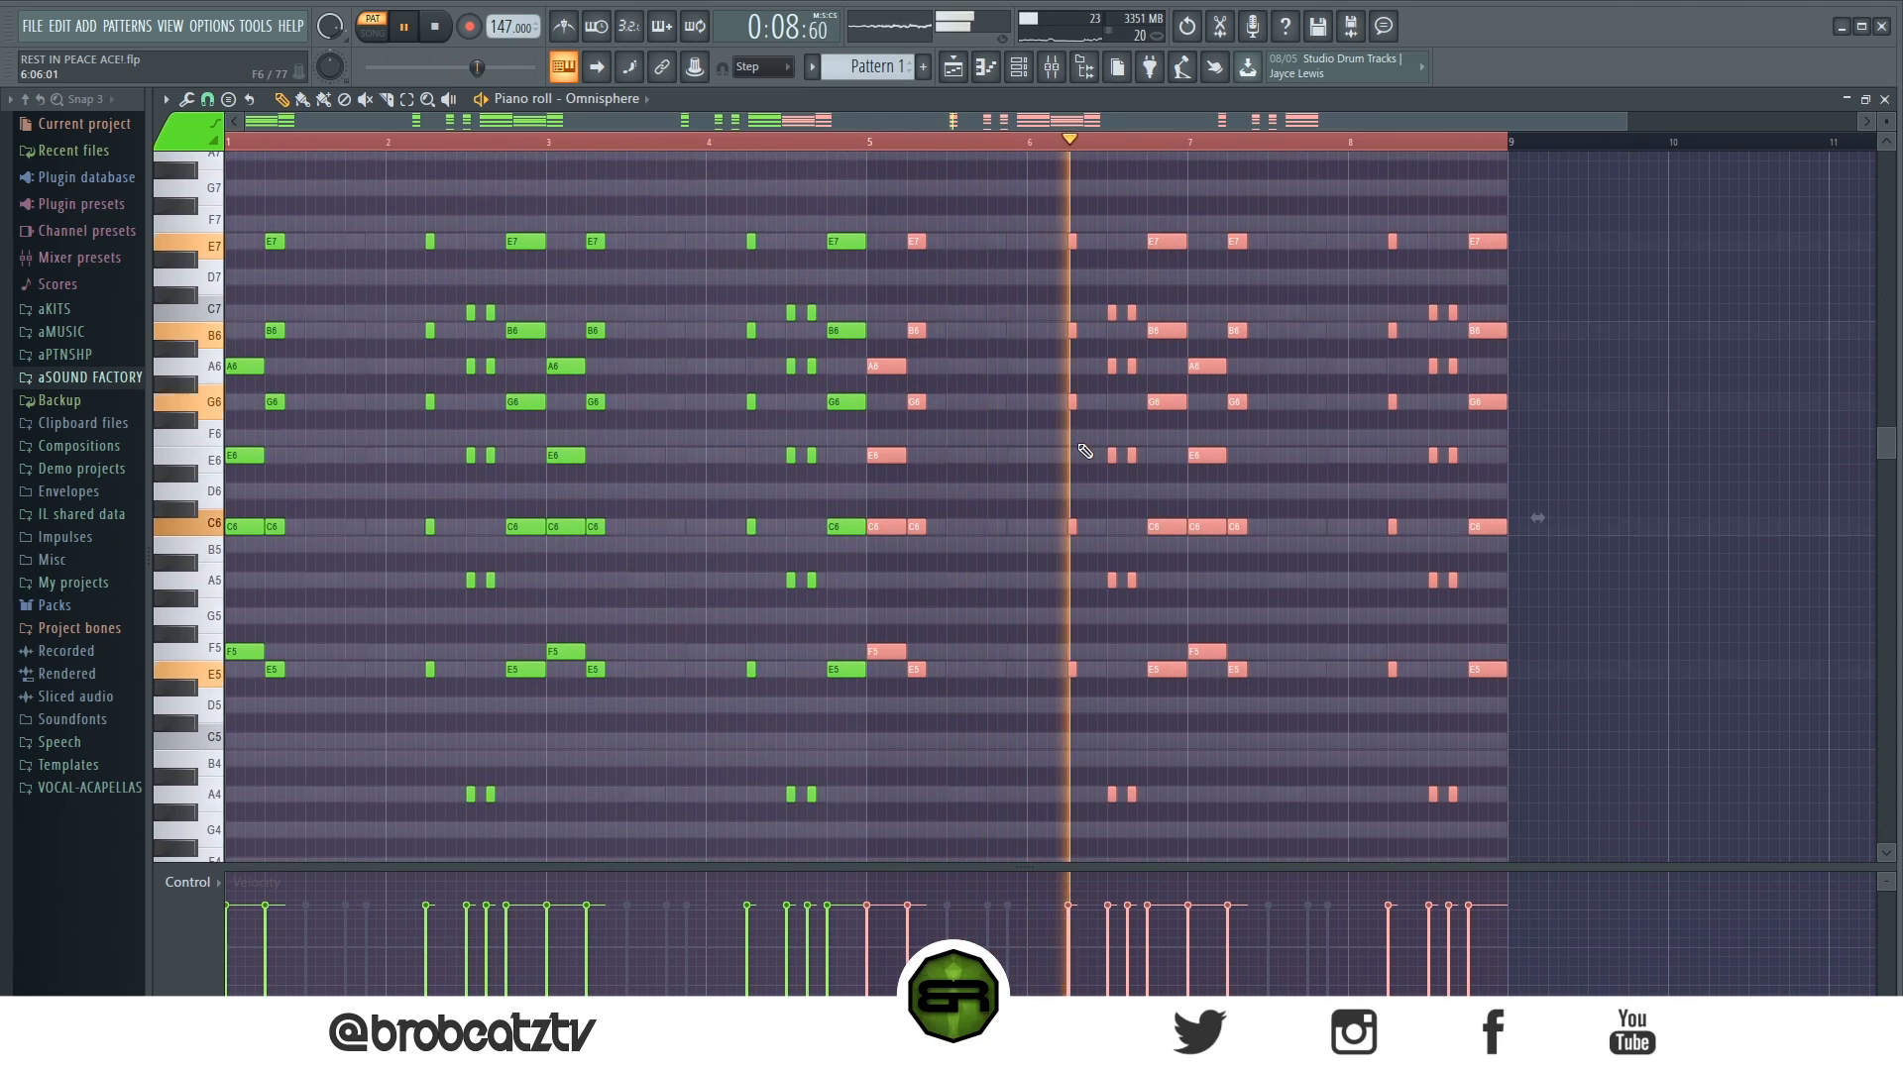
key("space")
key("ctrl+d")
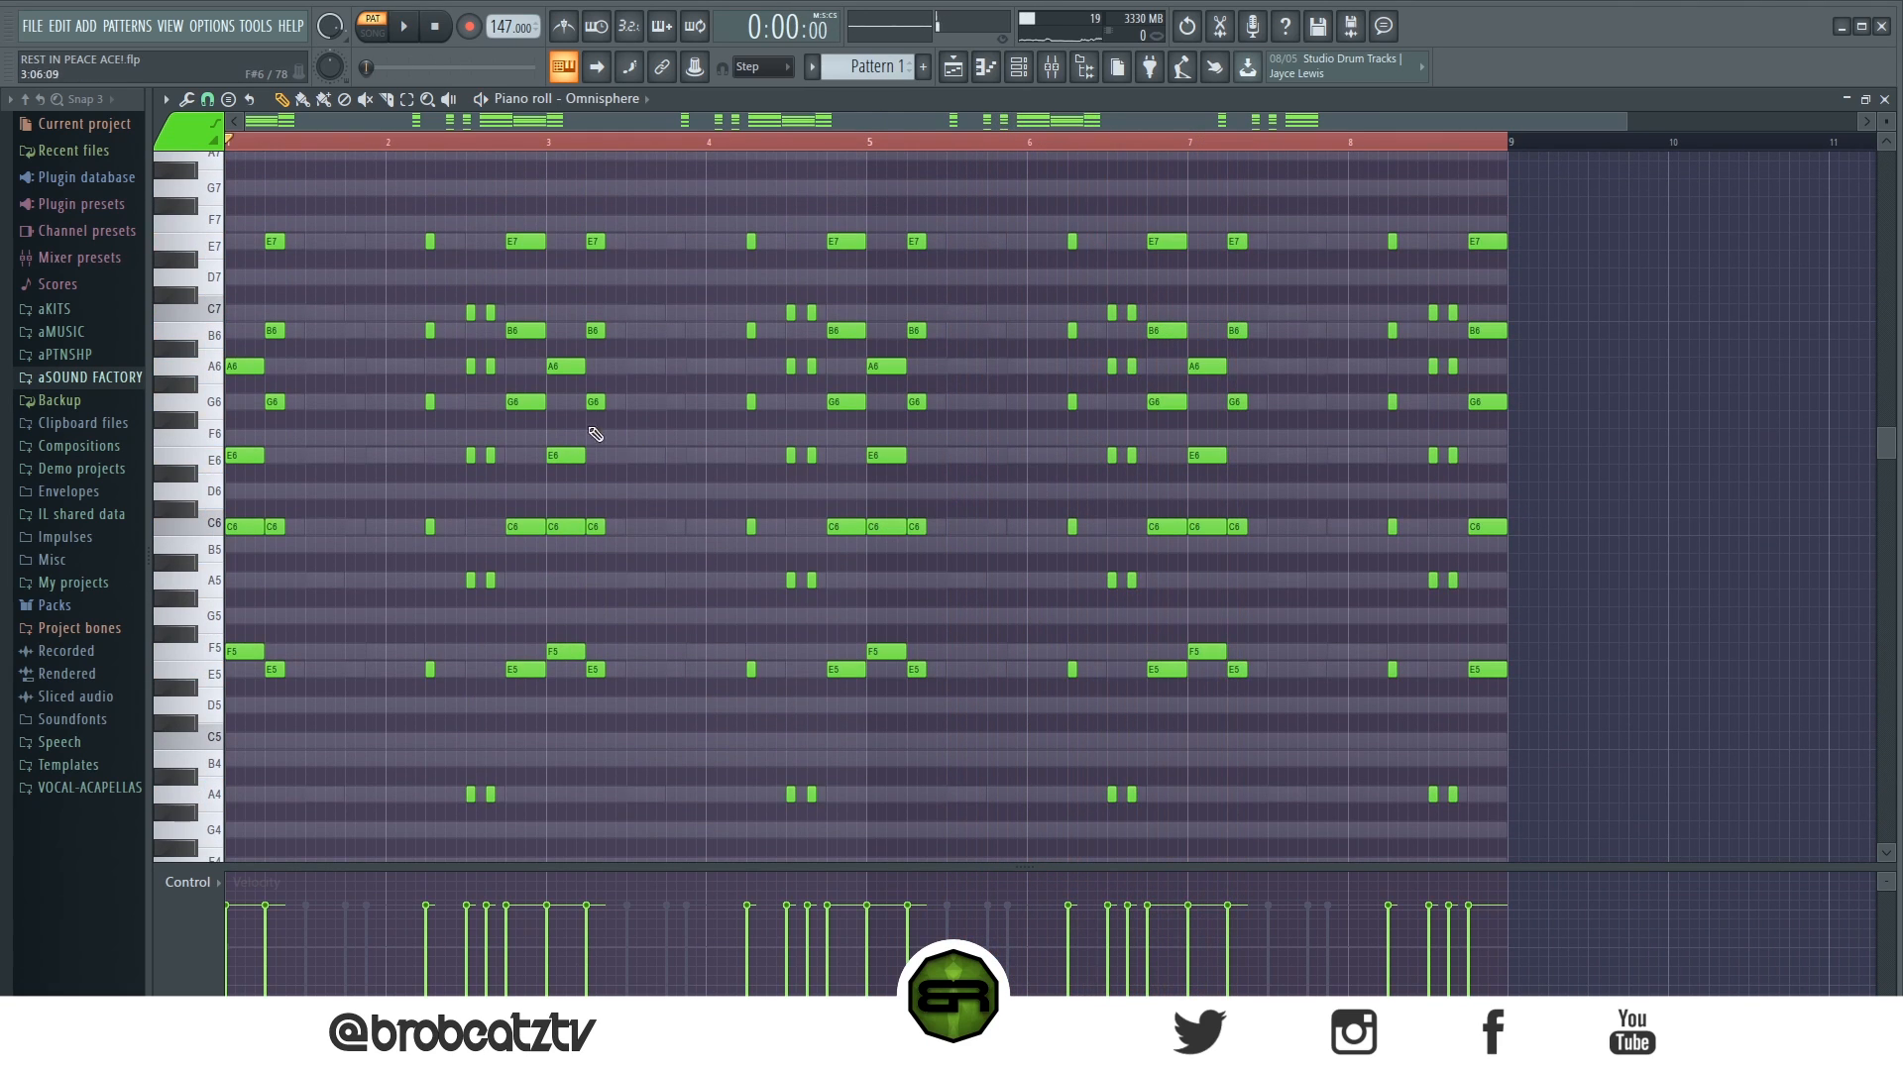
left_click_drag(348, 182, 374, 495)
left_click_drag(297, 196, 265, 694)
left_click(654, 541, "ctrl")
left_click_drag(394, 181, 608, 811)
left_click(671, 548, "ctrl")
left_click_drag(645, 180, 540, 692, "ctrl")
left_click(649, 532, "ctrl")
left_click_drag(1008, 180, 1232, 688, "ctrl")
left_click(1324, 488, "ctrl")
left_click_drag(1289, 194, 1024, 870, "ctrl")
left_click(1004, 683, "ctrl")
left_click_drag(981, 213, 633, 939, "ctrl")
left_click(671, 493, "ctrl")
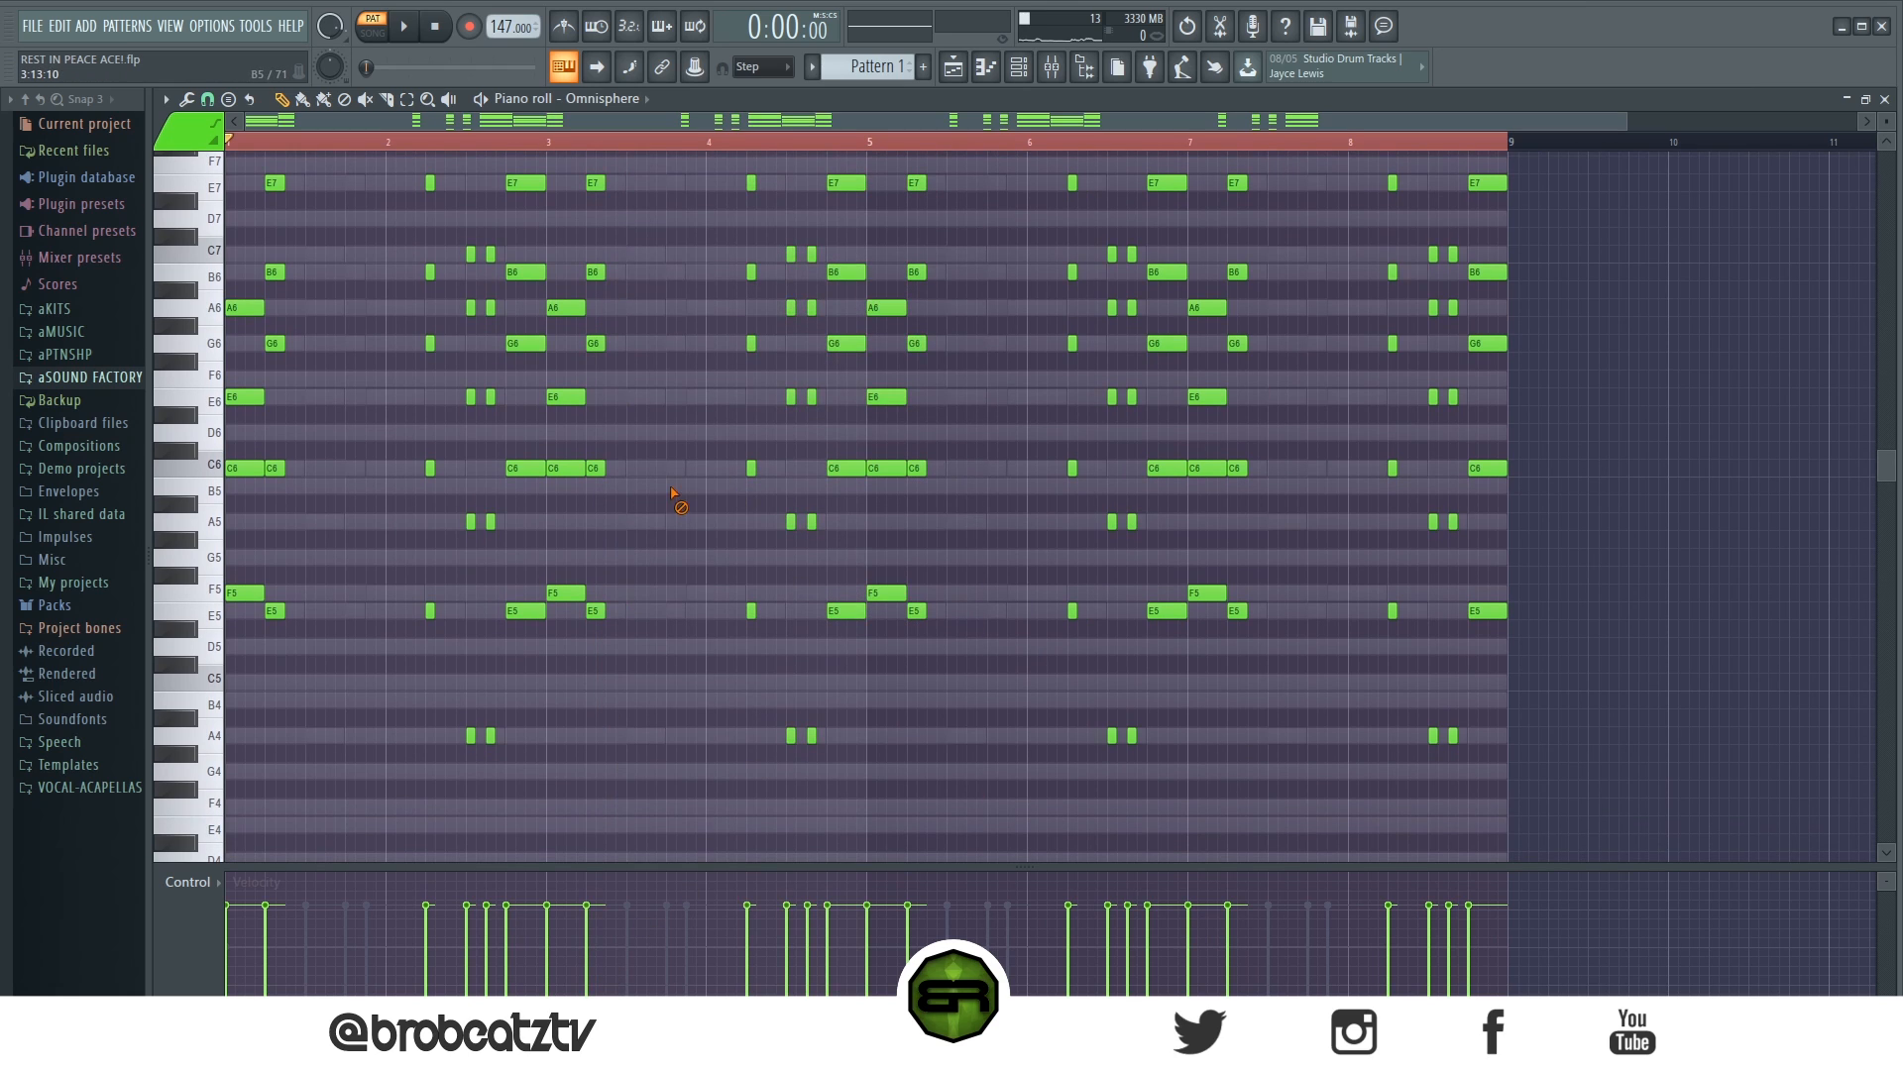
left_click_drag(698, 735, 981, 151, "ctrl")
left_click(674, 255, "ctrl")
- Audition FLUTE - Actually Bad Flute on the sixth Omnisphere channel, return to FLUTE - MeltingAir, and close the instrument
left_click(1018, 66)
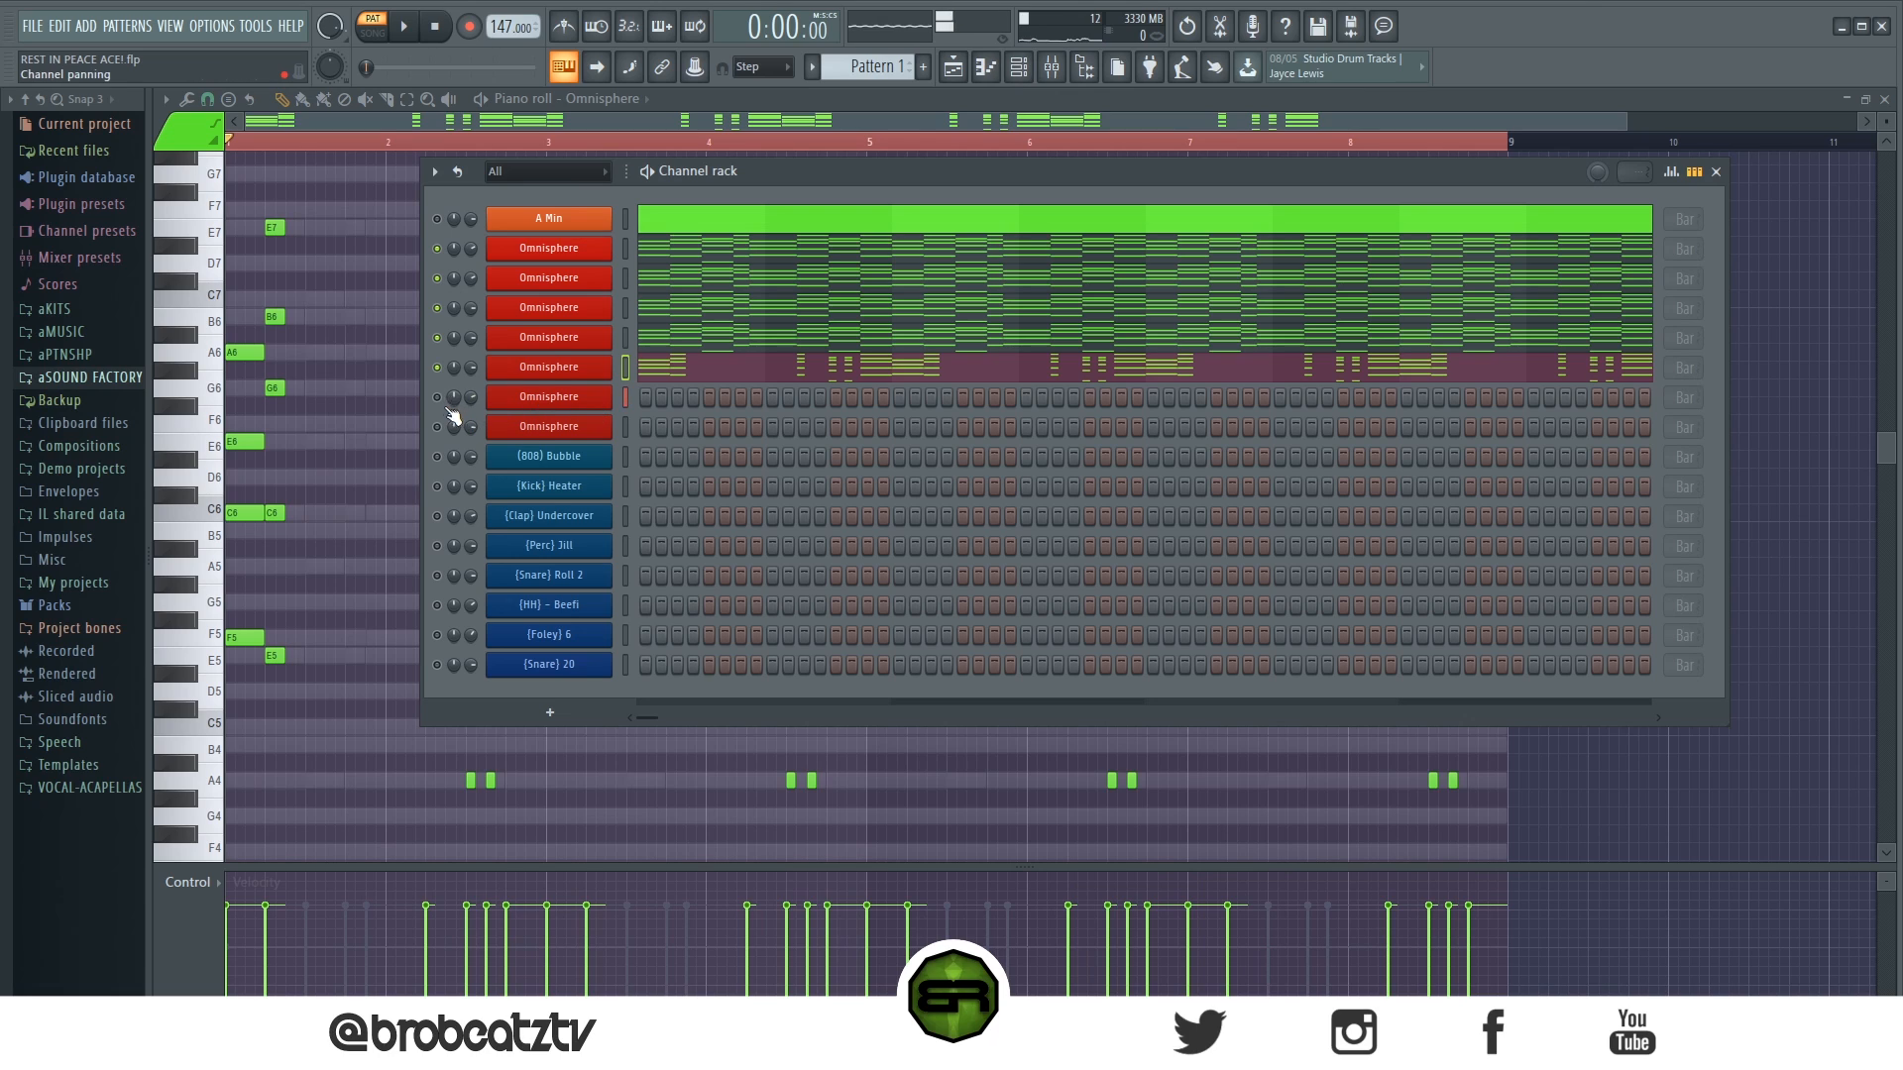
left_click(535, 402)
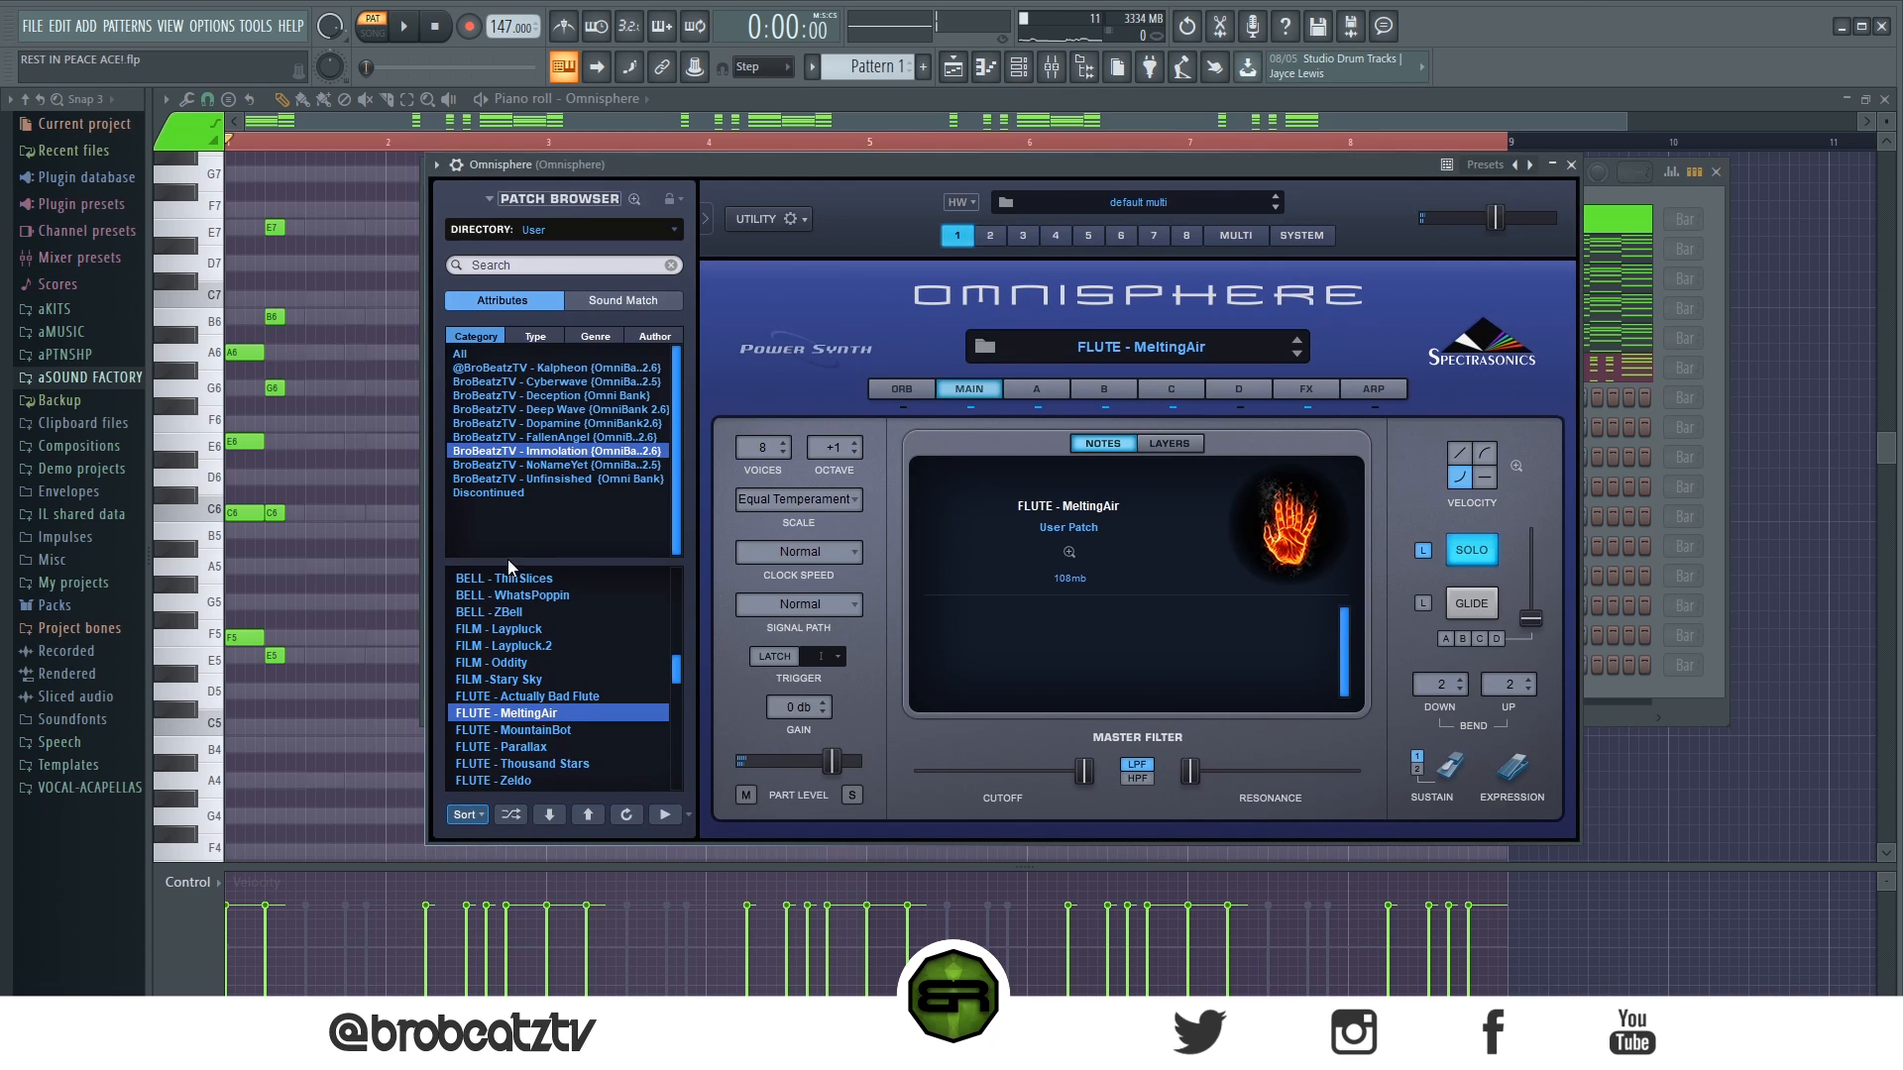
left_click(512, 696)
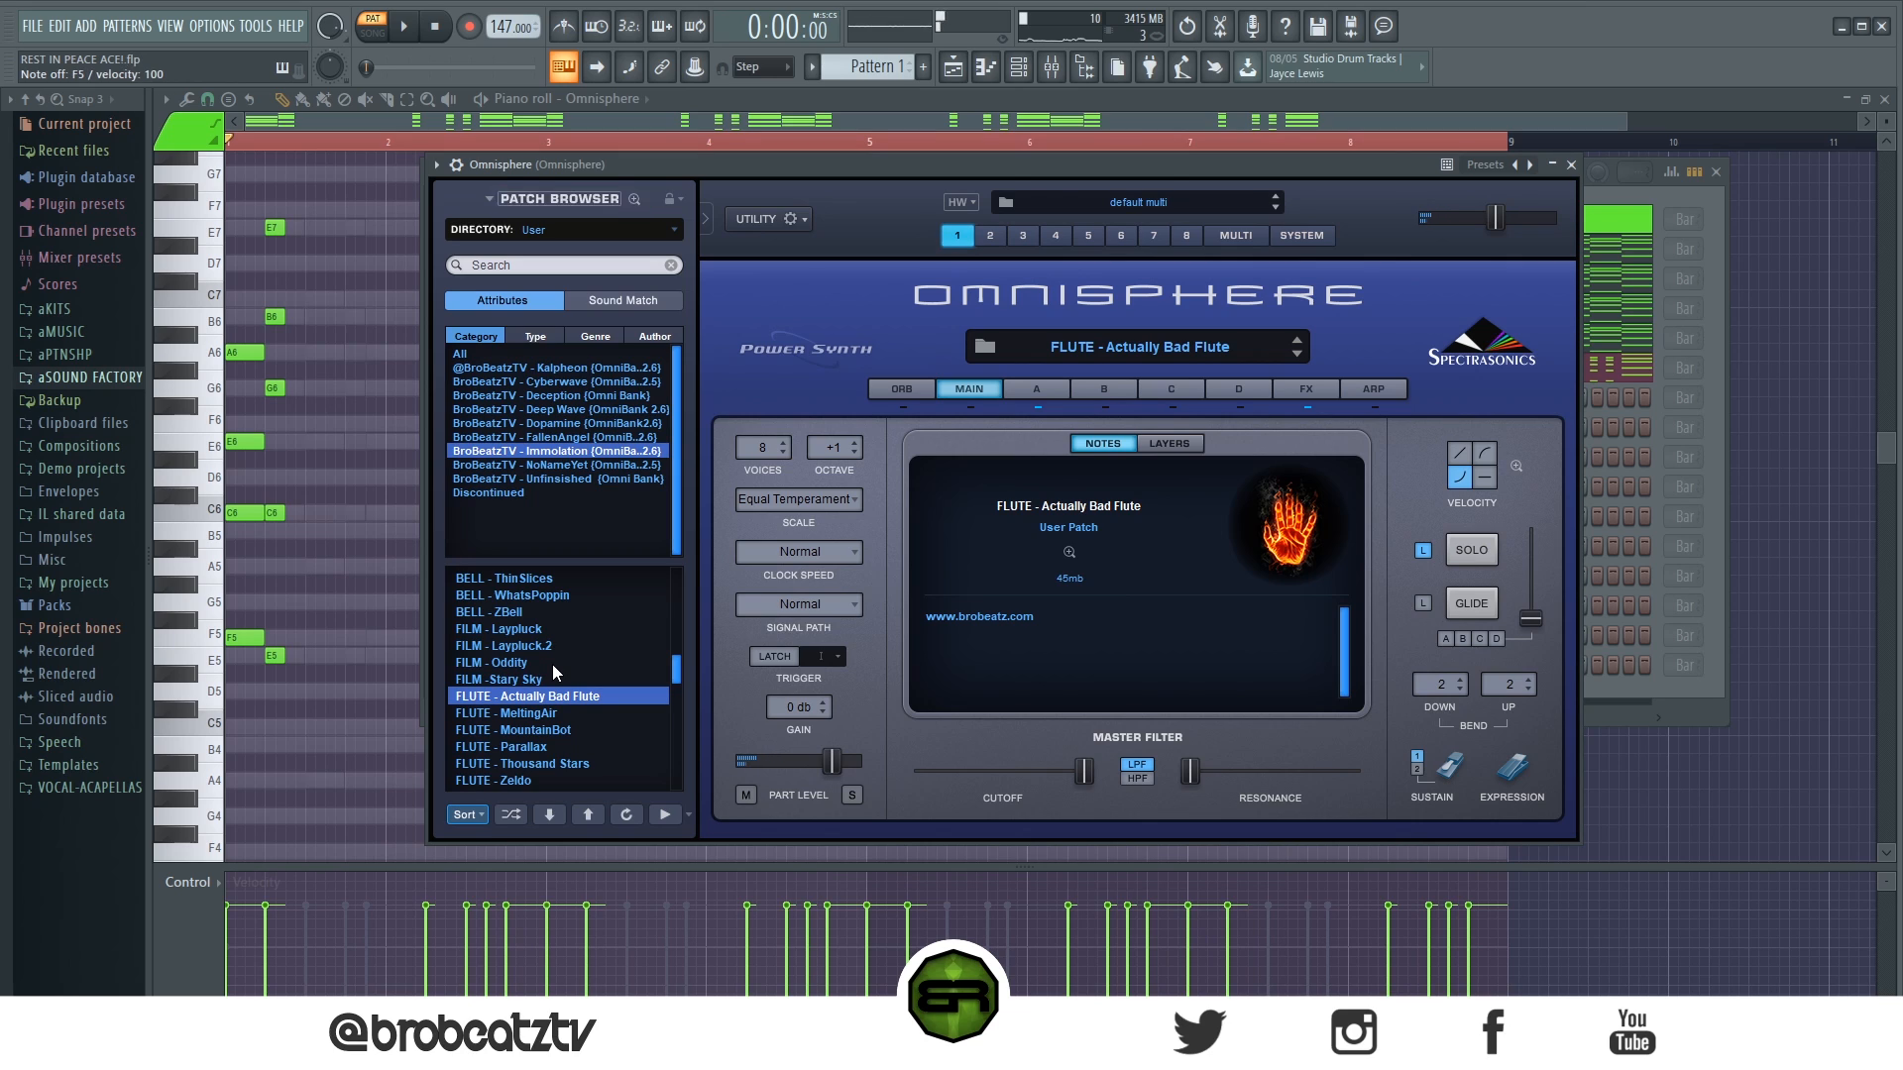
left_click(535, 716)
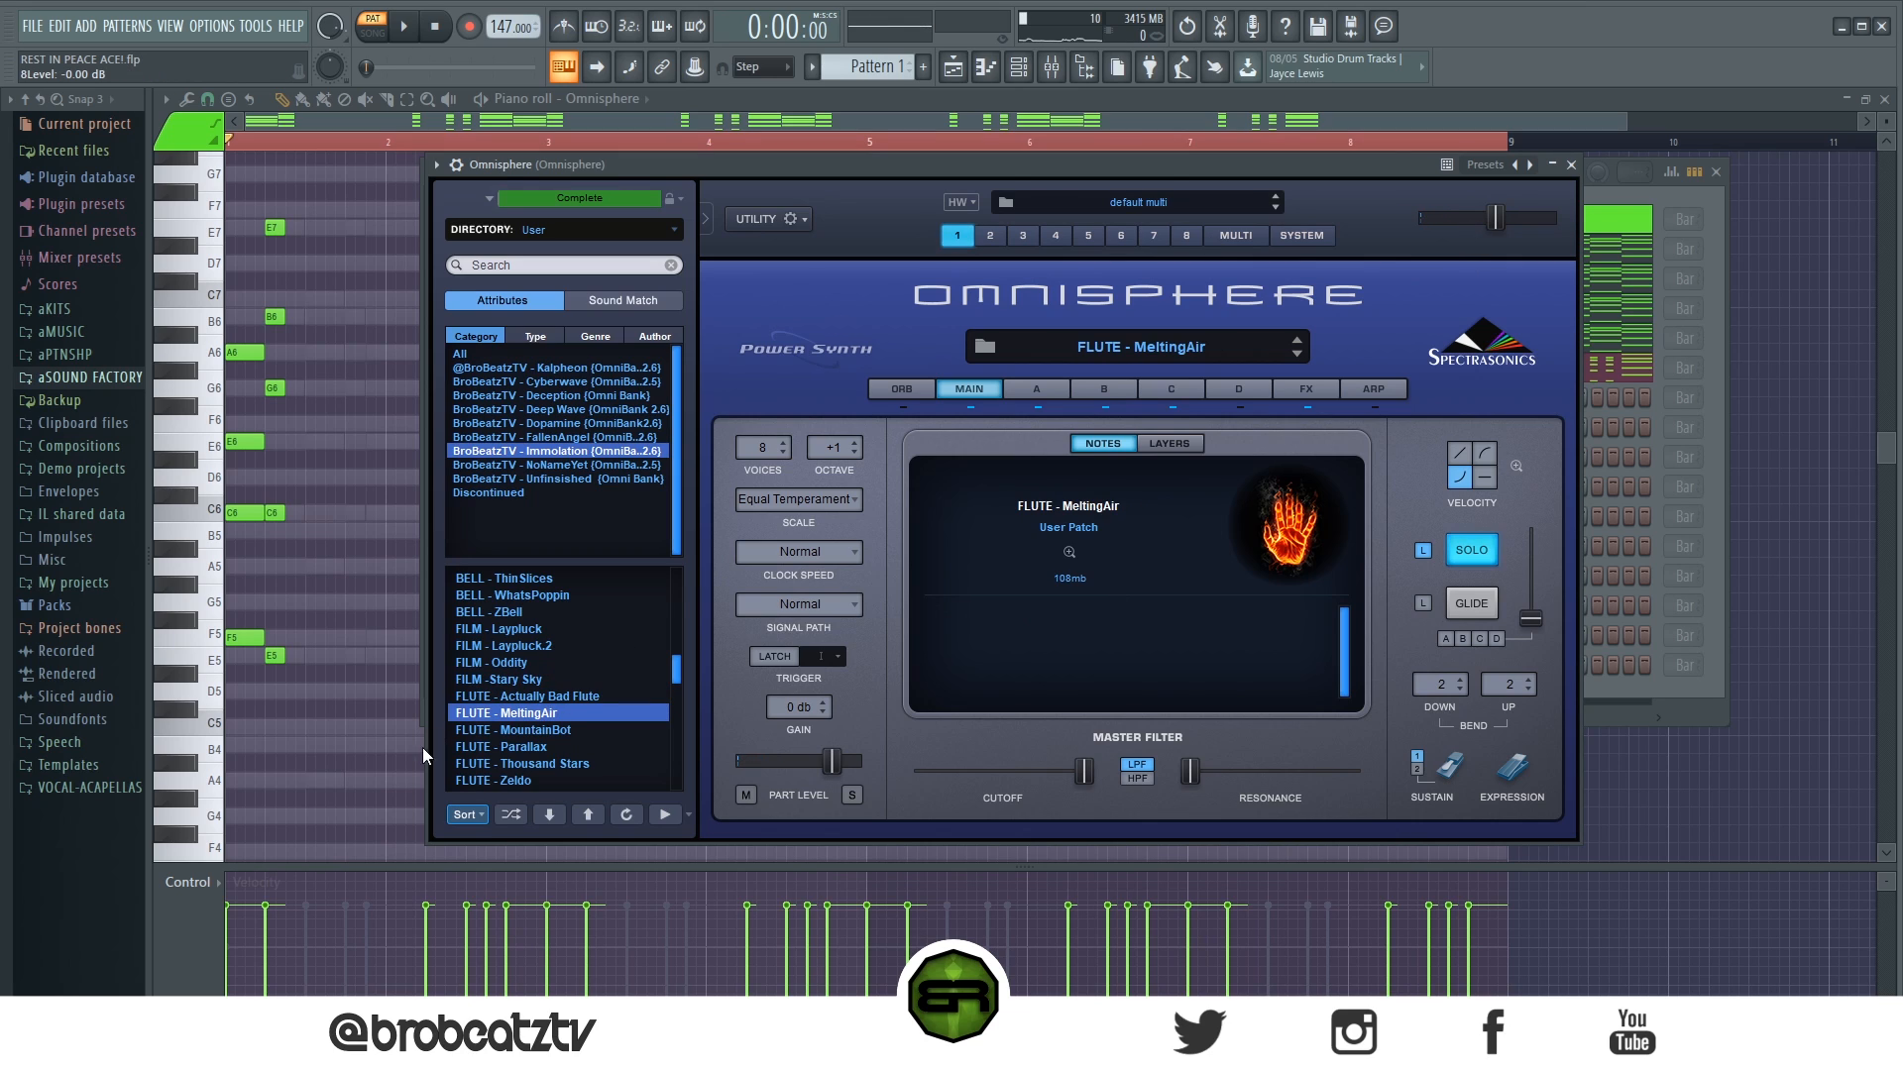
left_click(1571, 165)
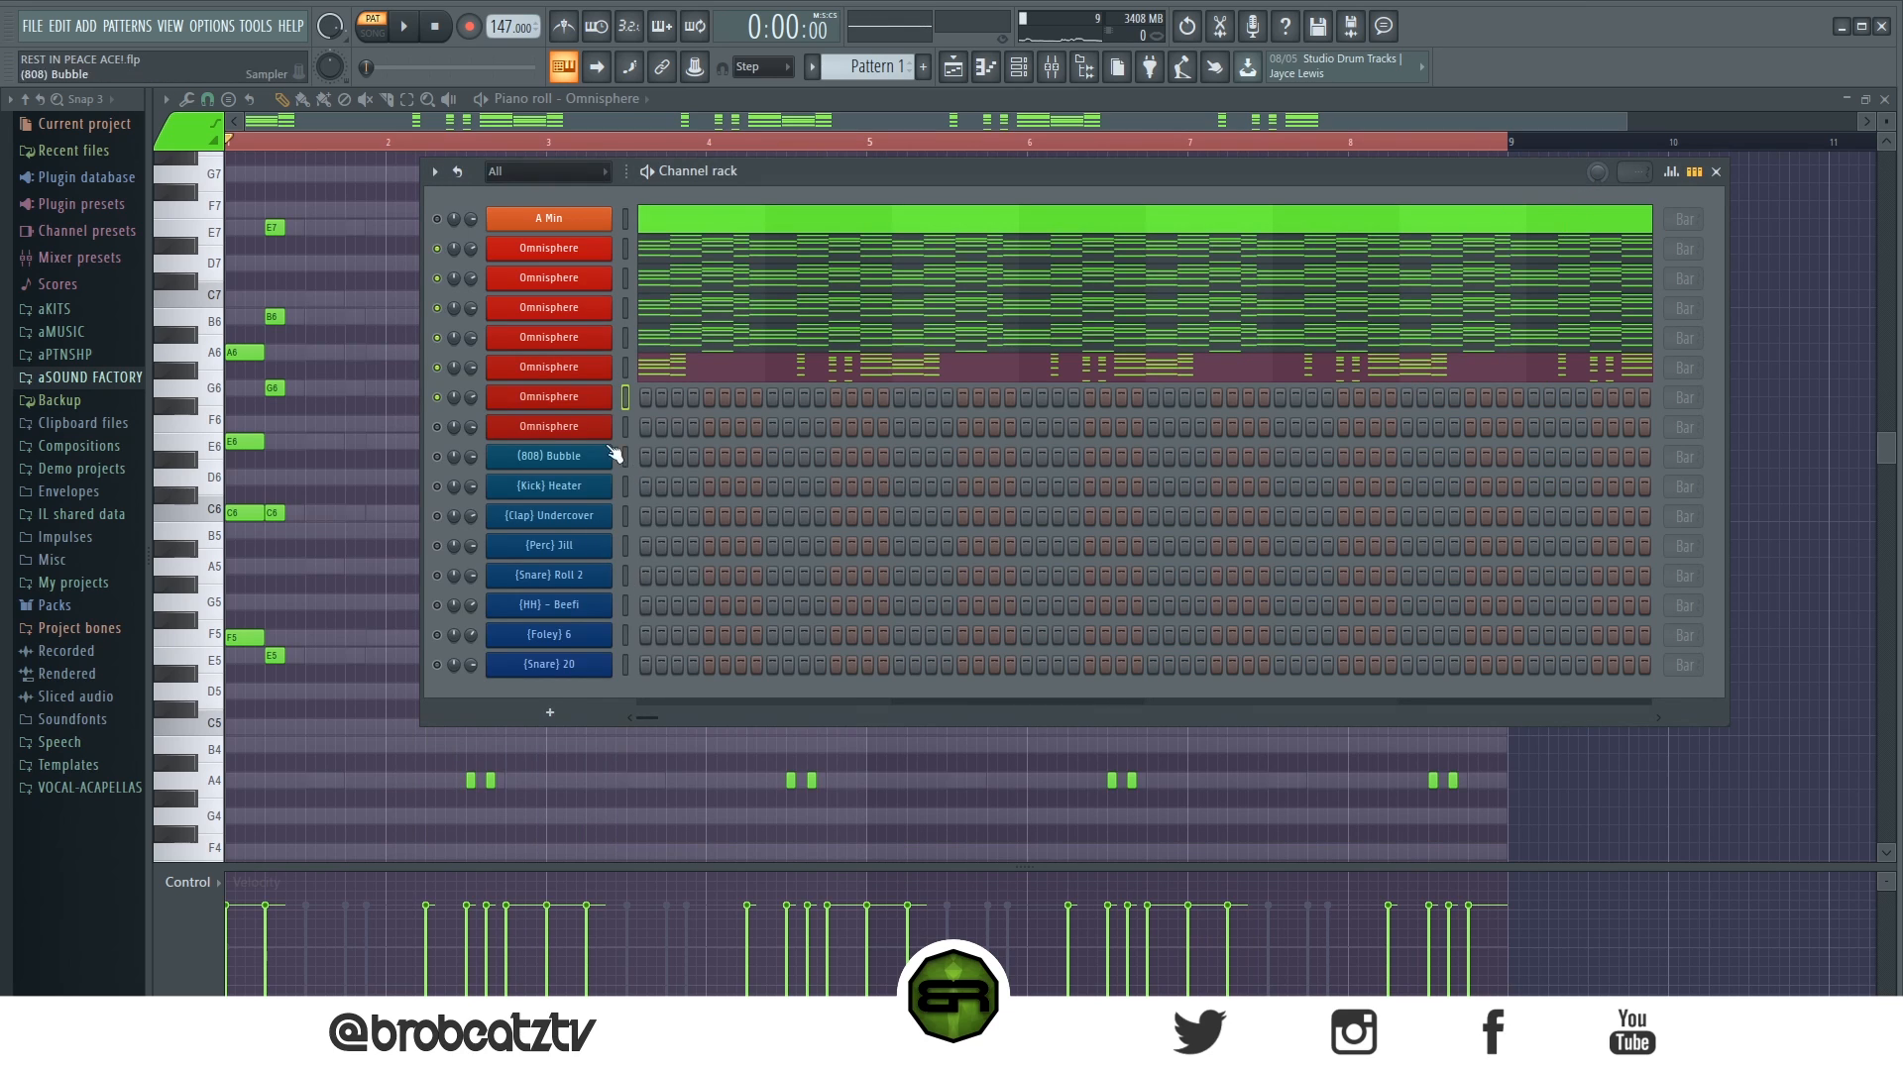
- Open the sixth Omnisphere channel's piano roll and set its snap to 1/3 beat
right_click(572, 399)
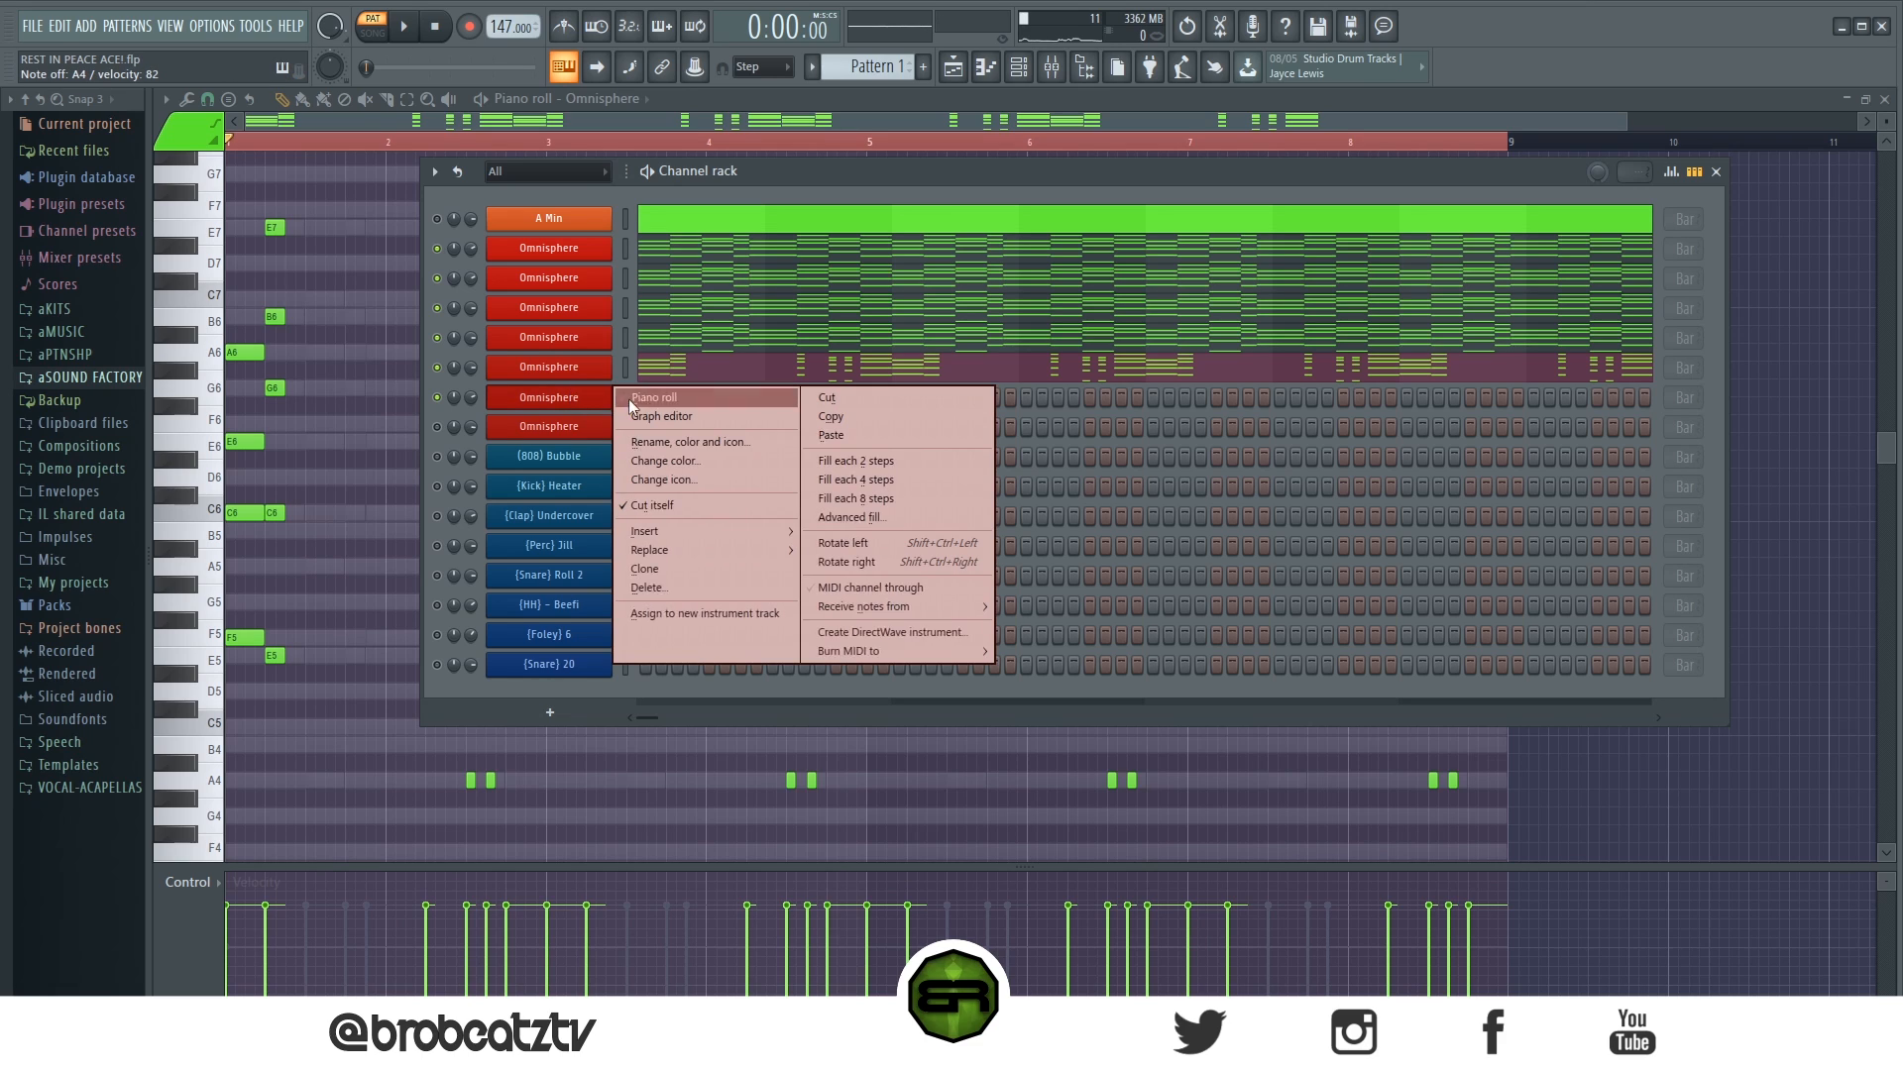
left_click(632, 401)
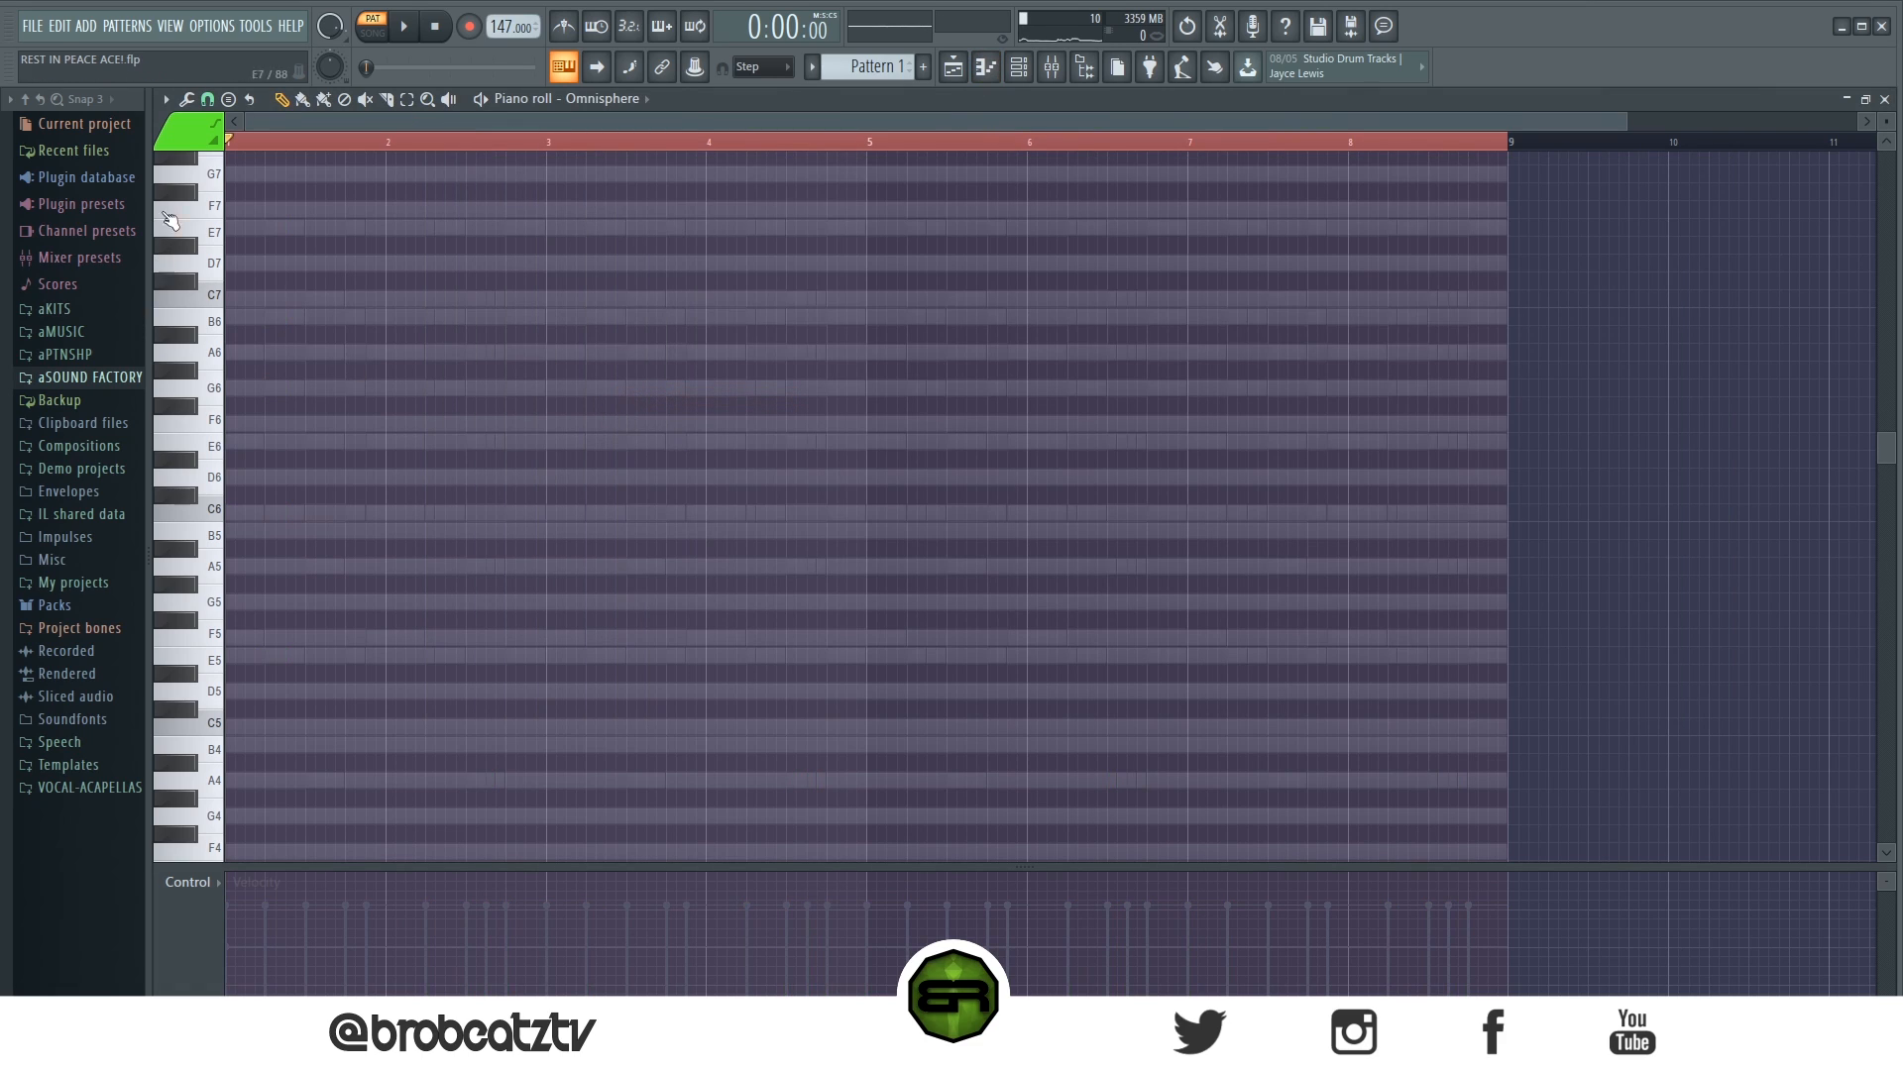
left_click(207, 99)
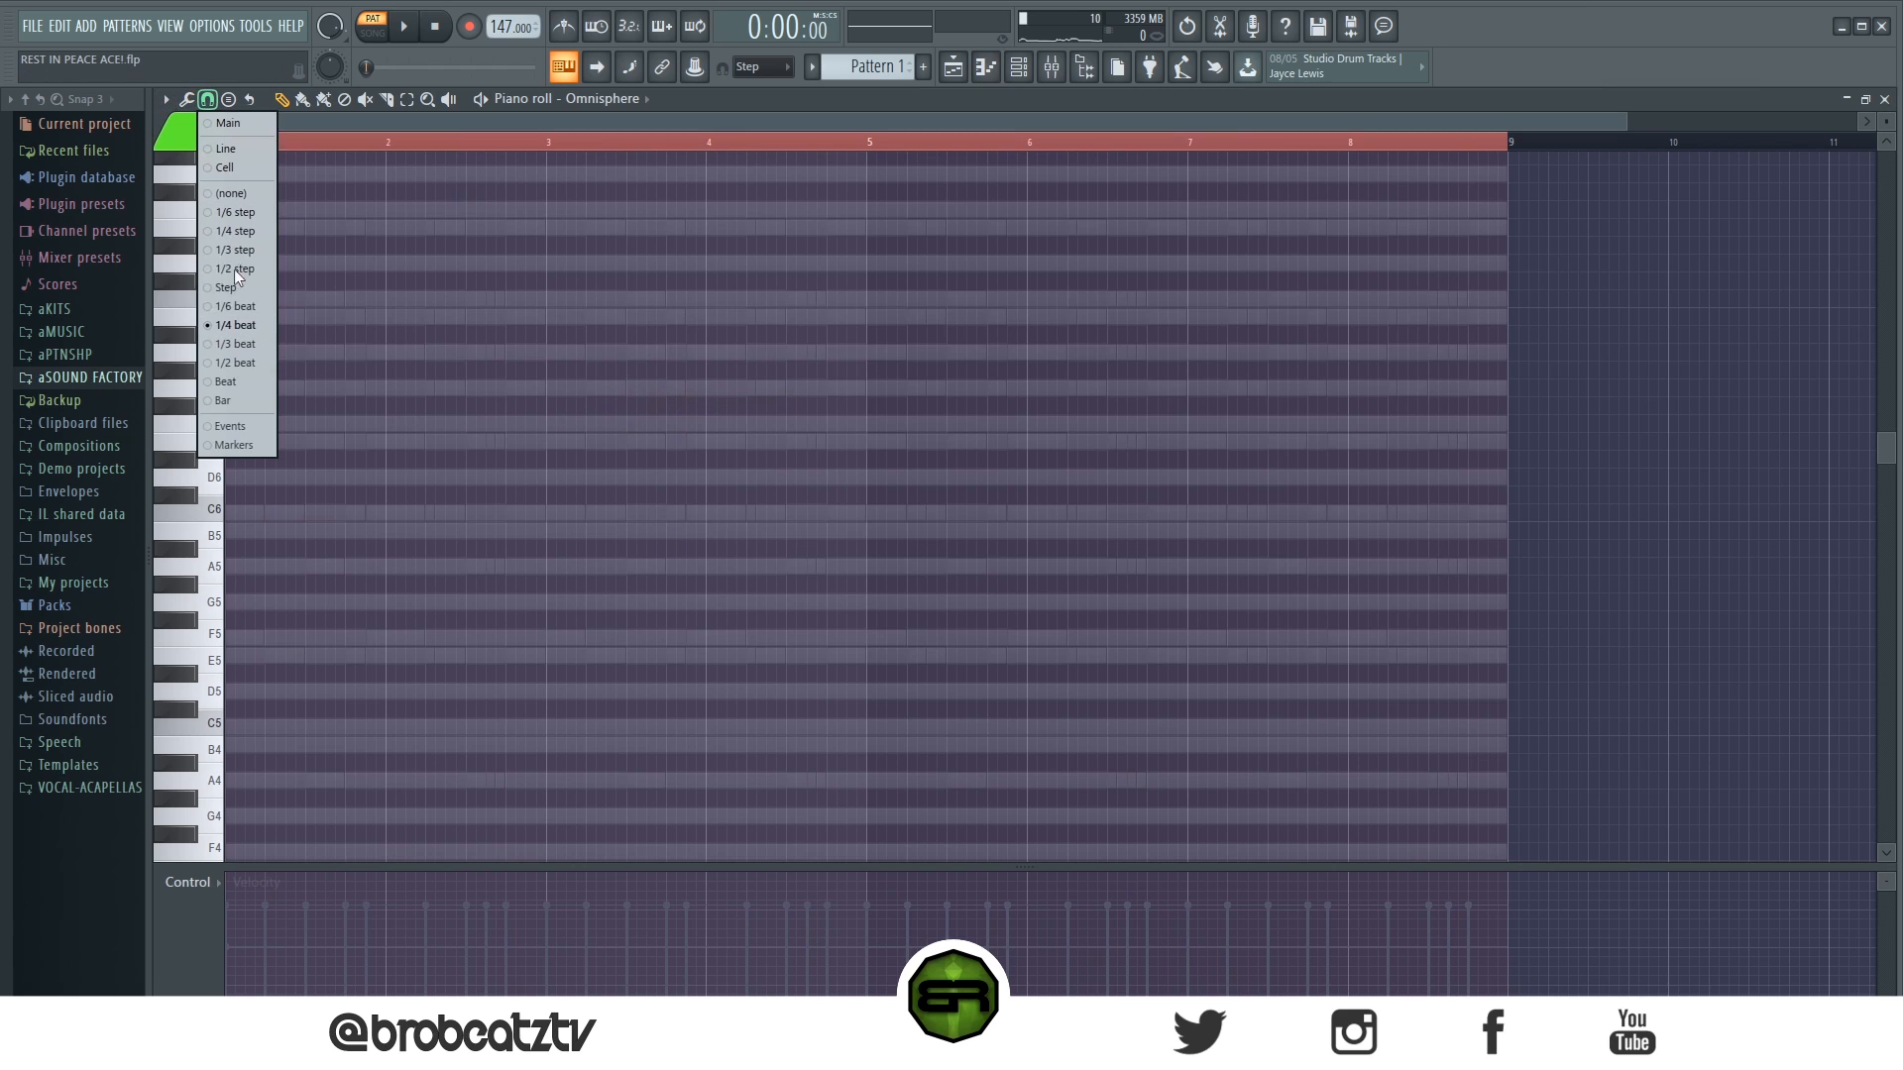
left_click(234, 347)
scroll(312, 156, "up", 2)
left_click_drag(313, 122, 113, 147)
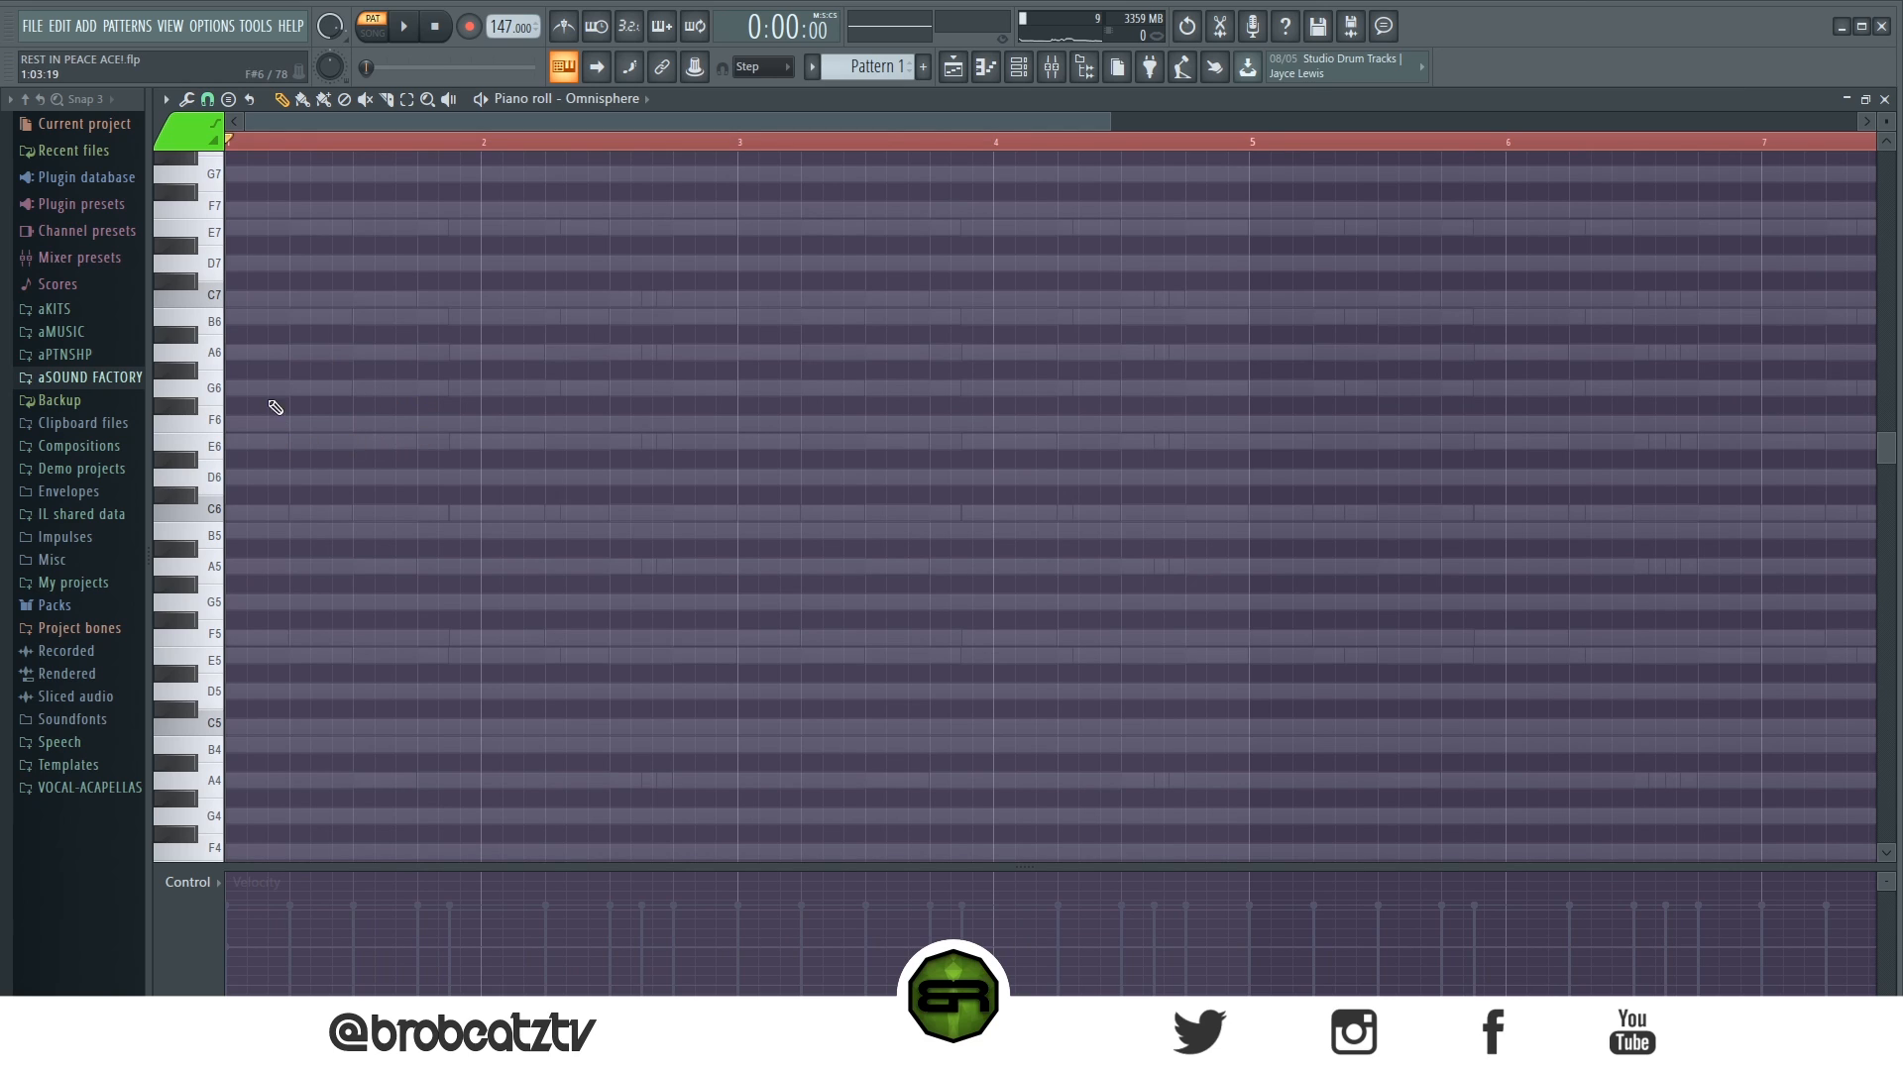
- Place an E6 note at the start of bar 1, extend it to one beat, and play it against the chords
key("space")
left_click(208, 421)
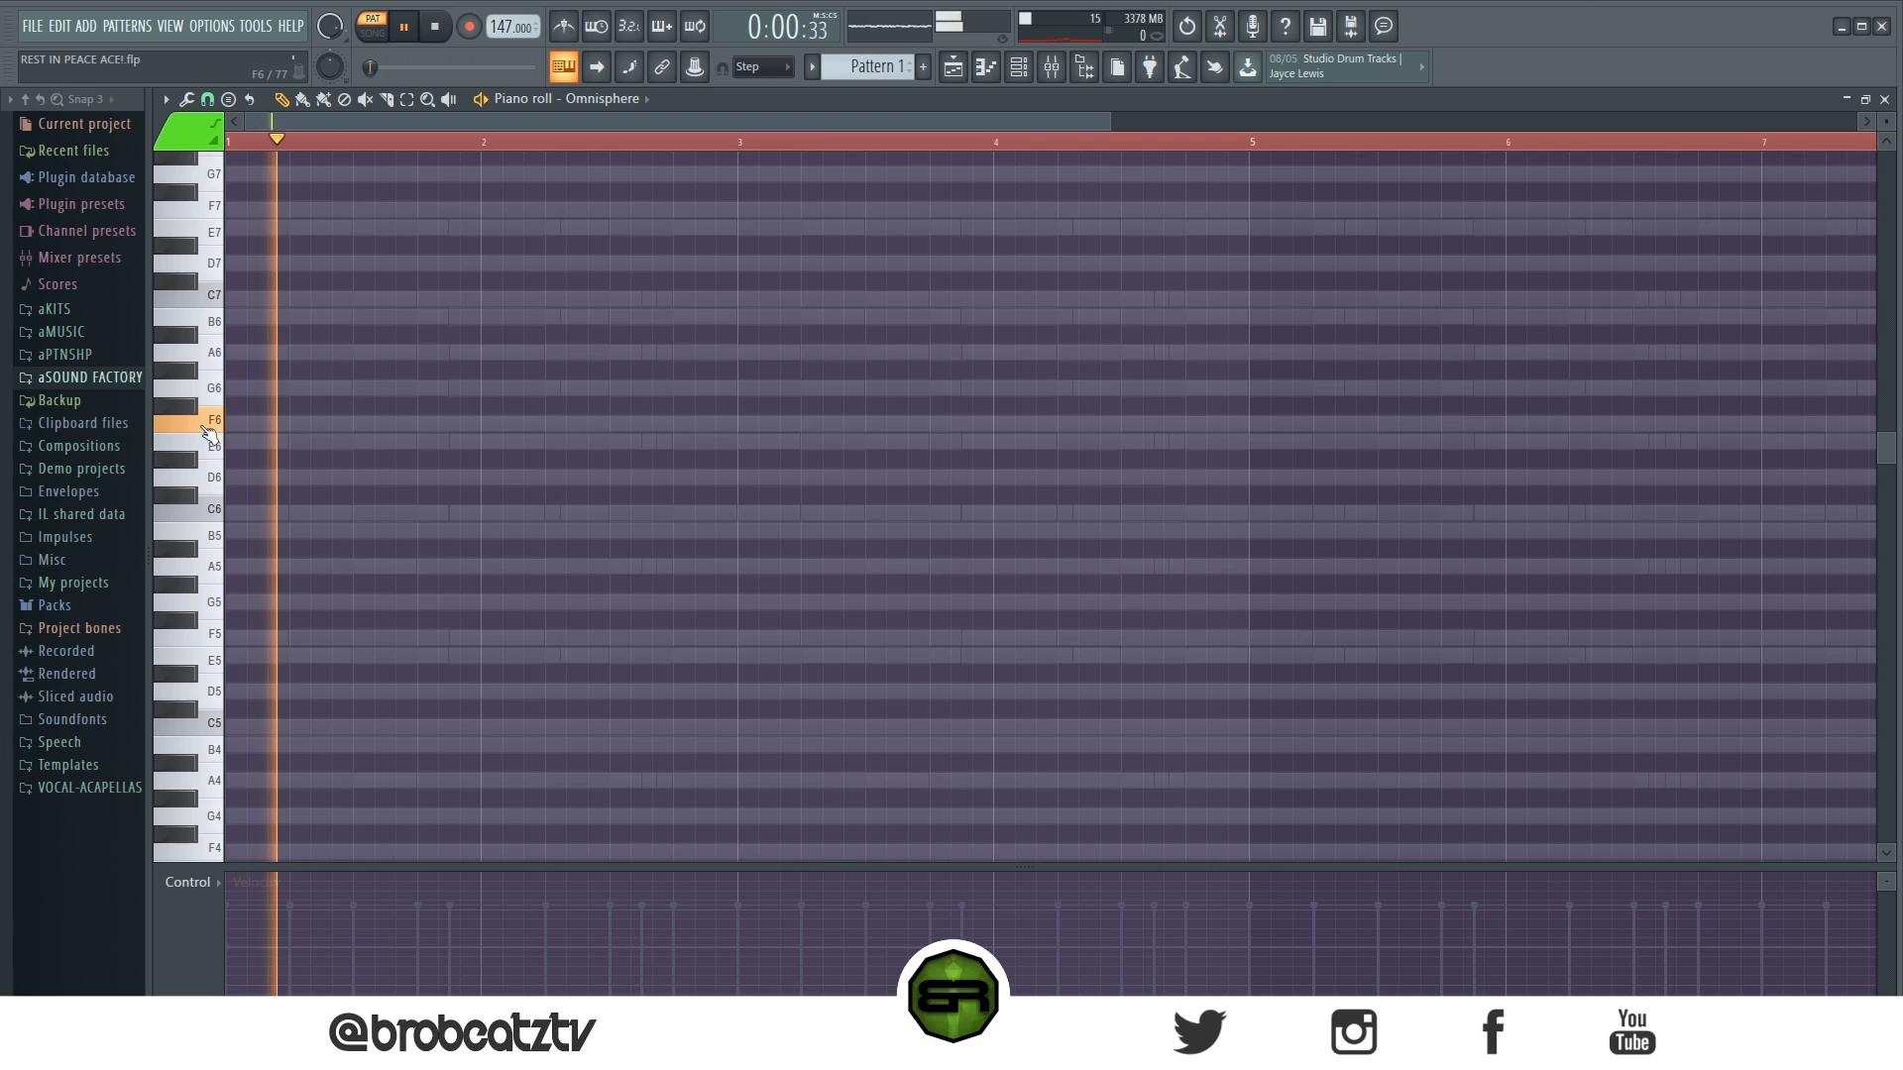
key("space")
left_click(205, 454)
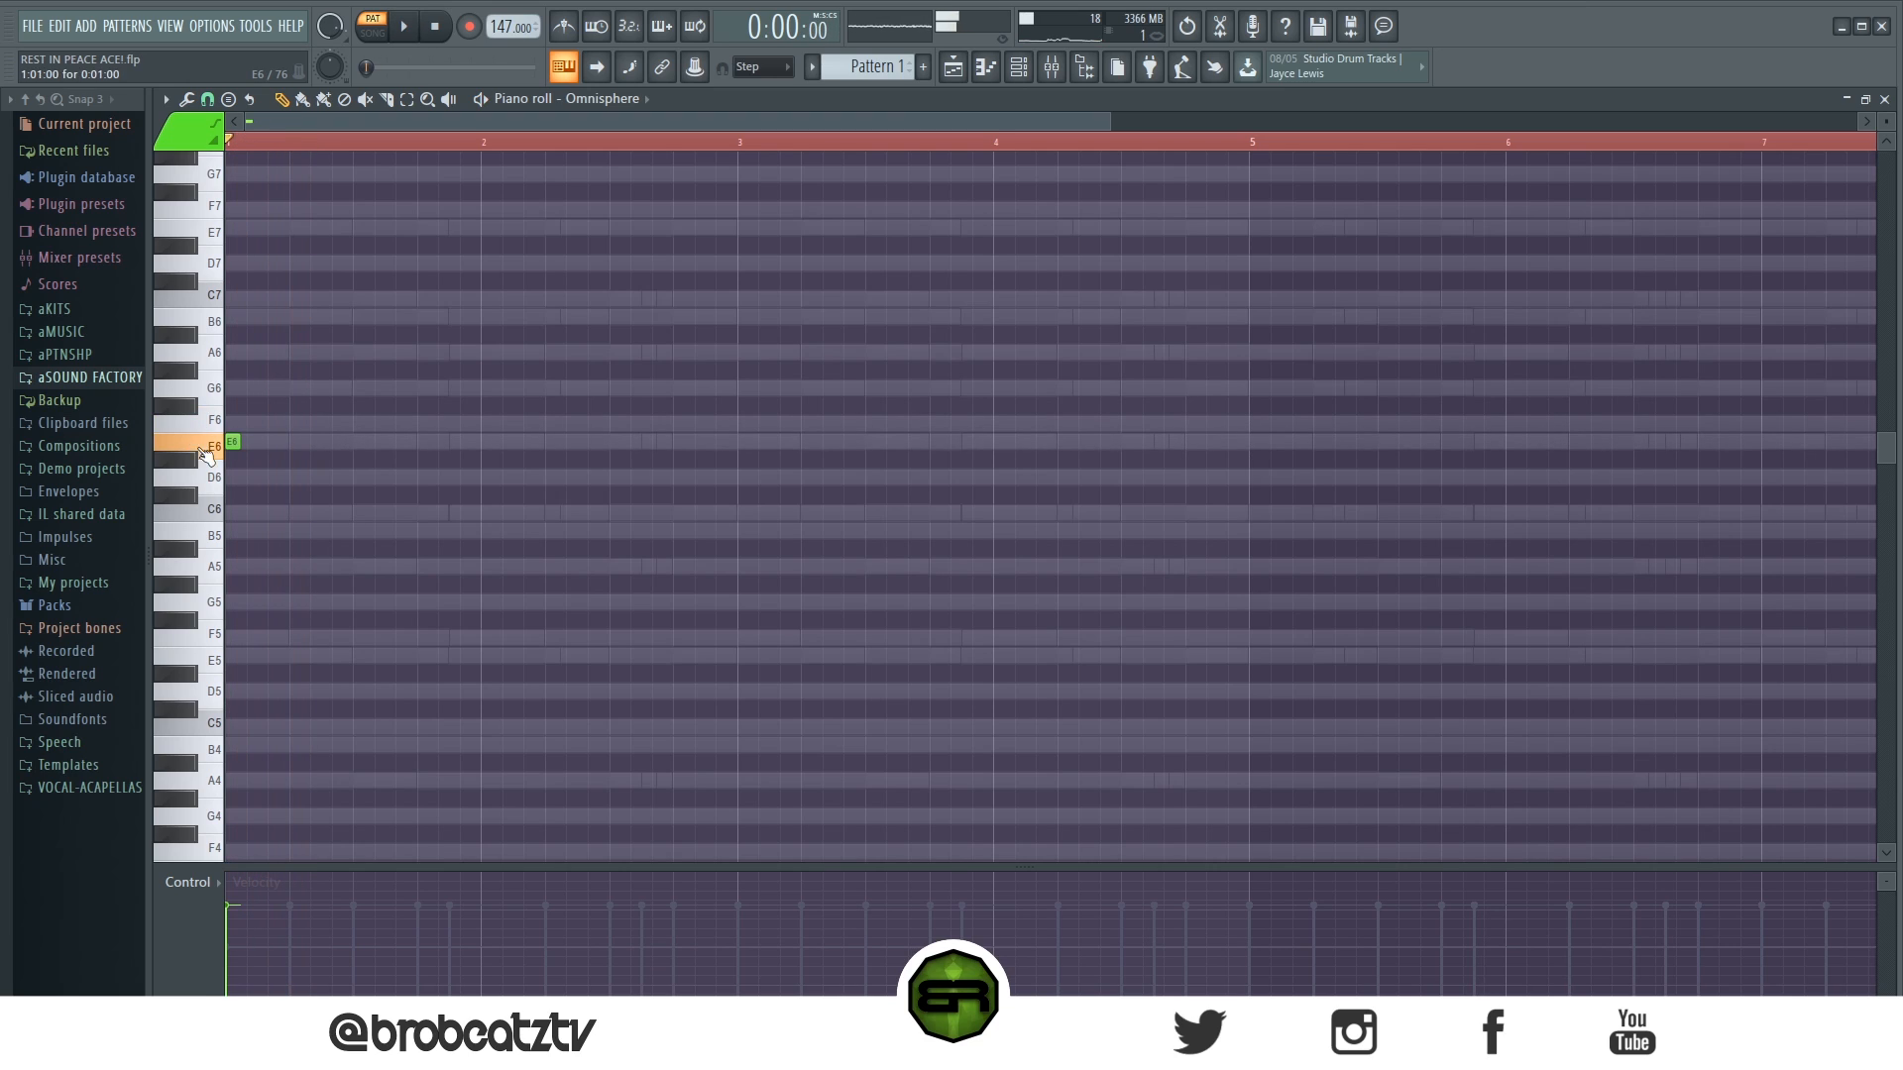
left_click_drag(239, 442, 283, 443)
key("space")
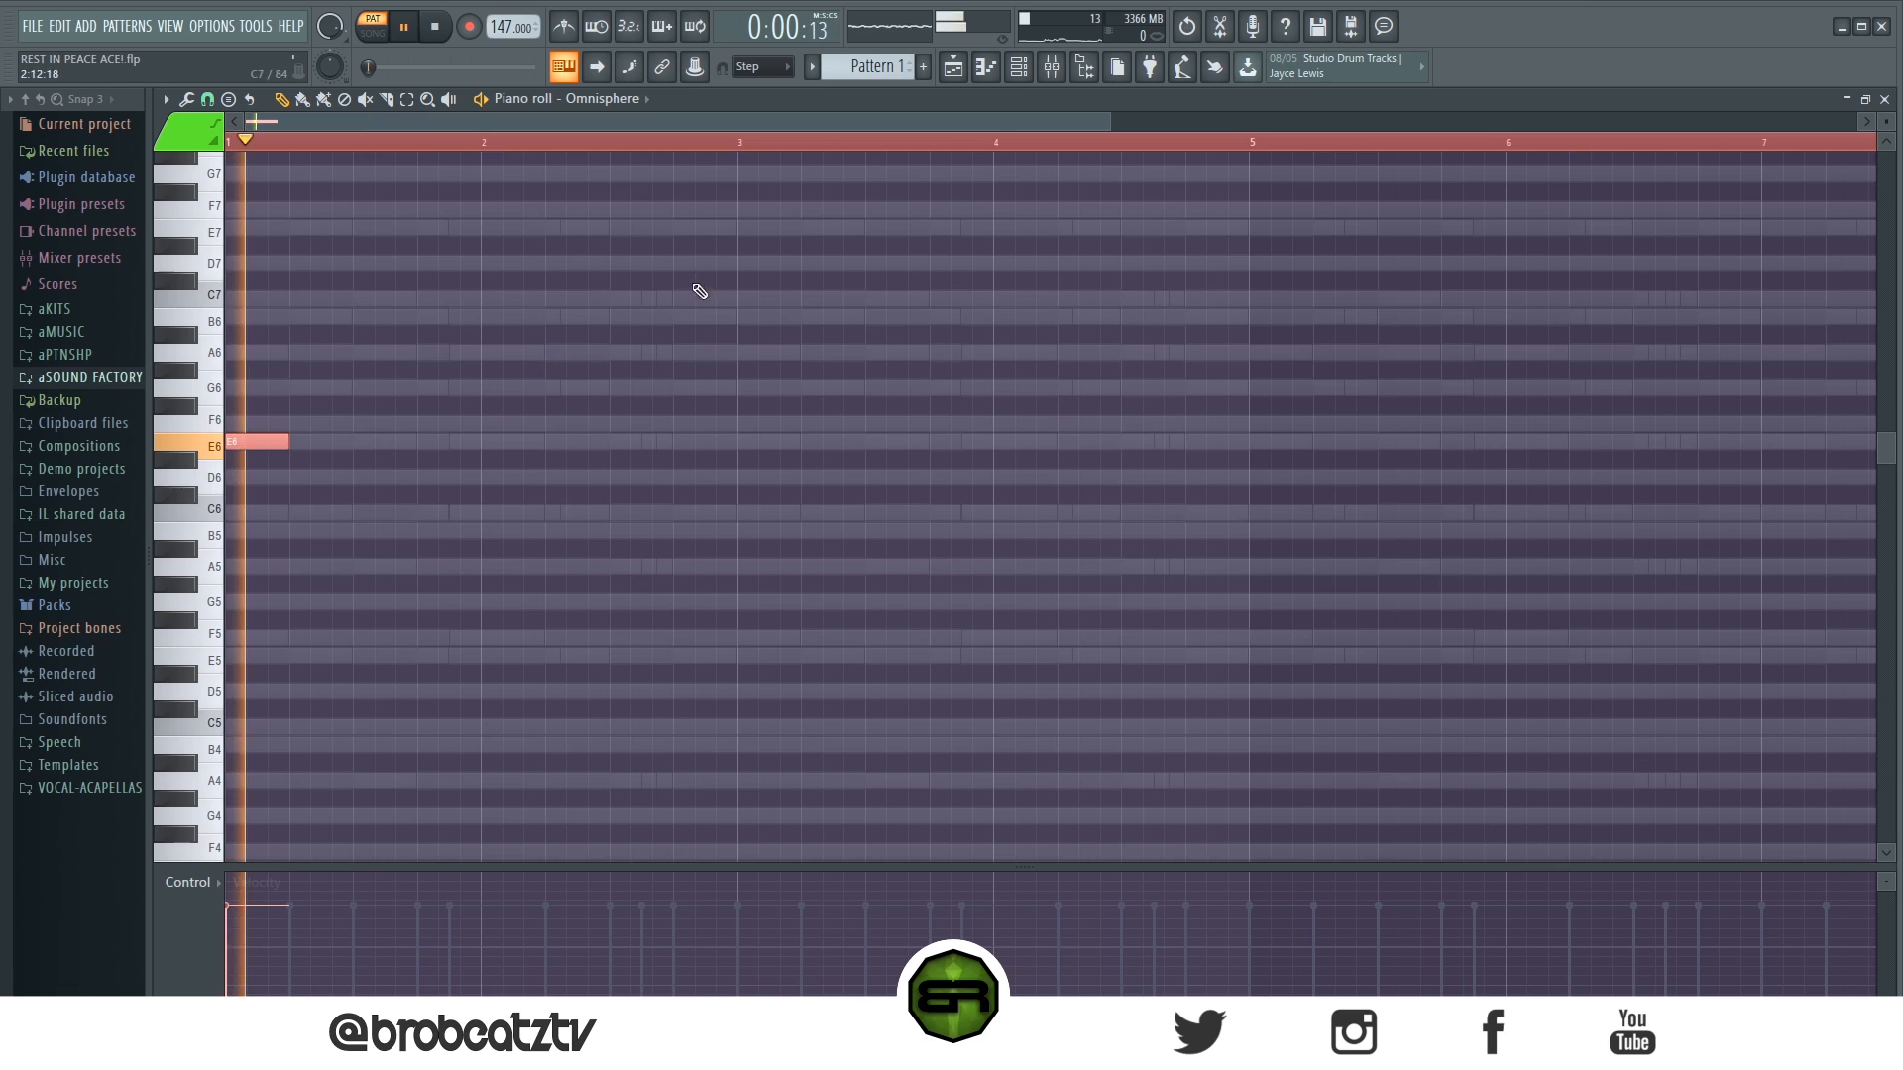
key("space")
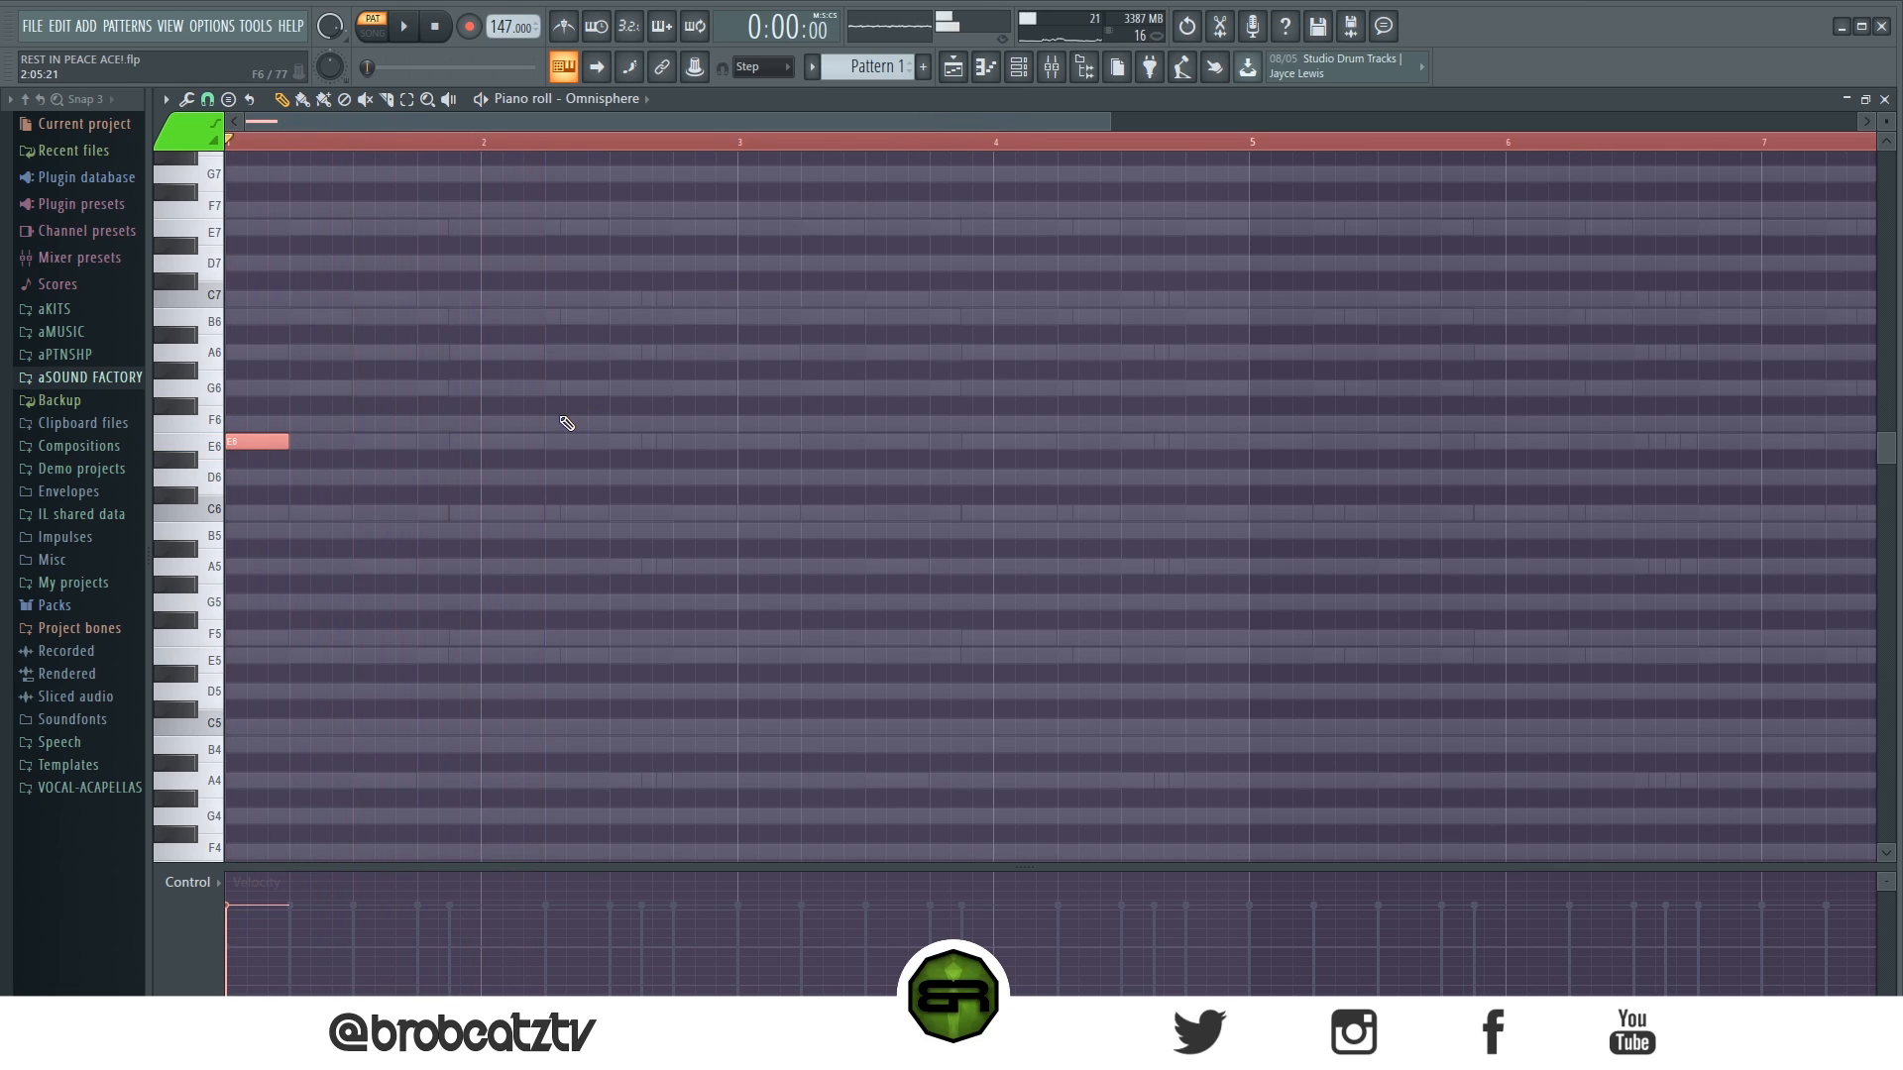
key("ctrl+d")
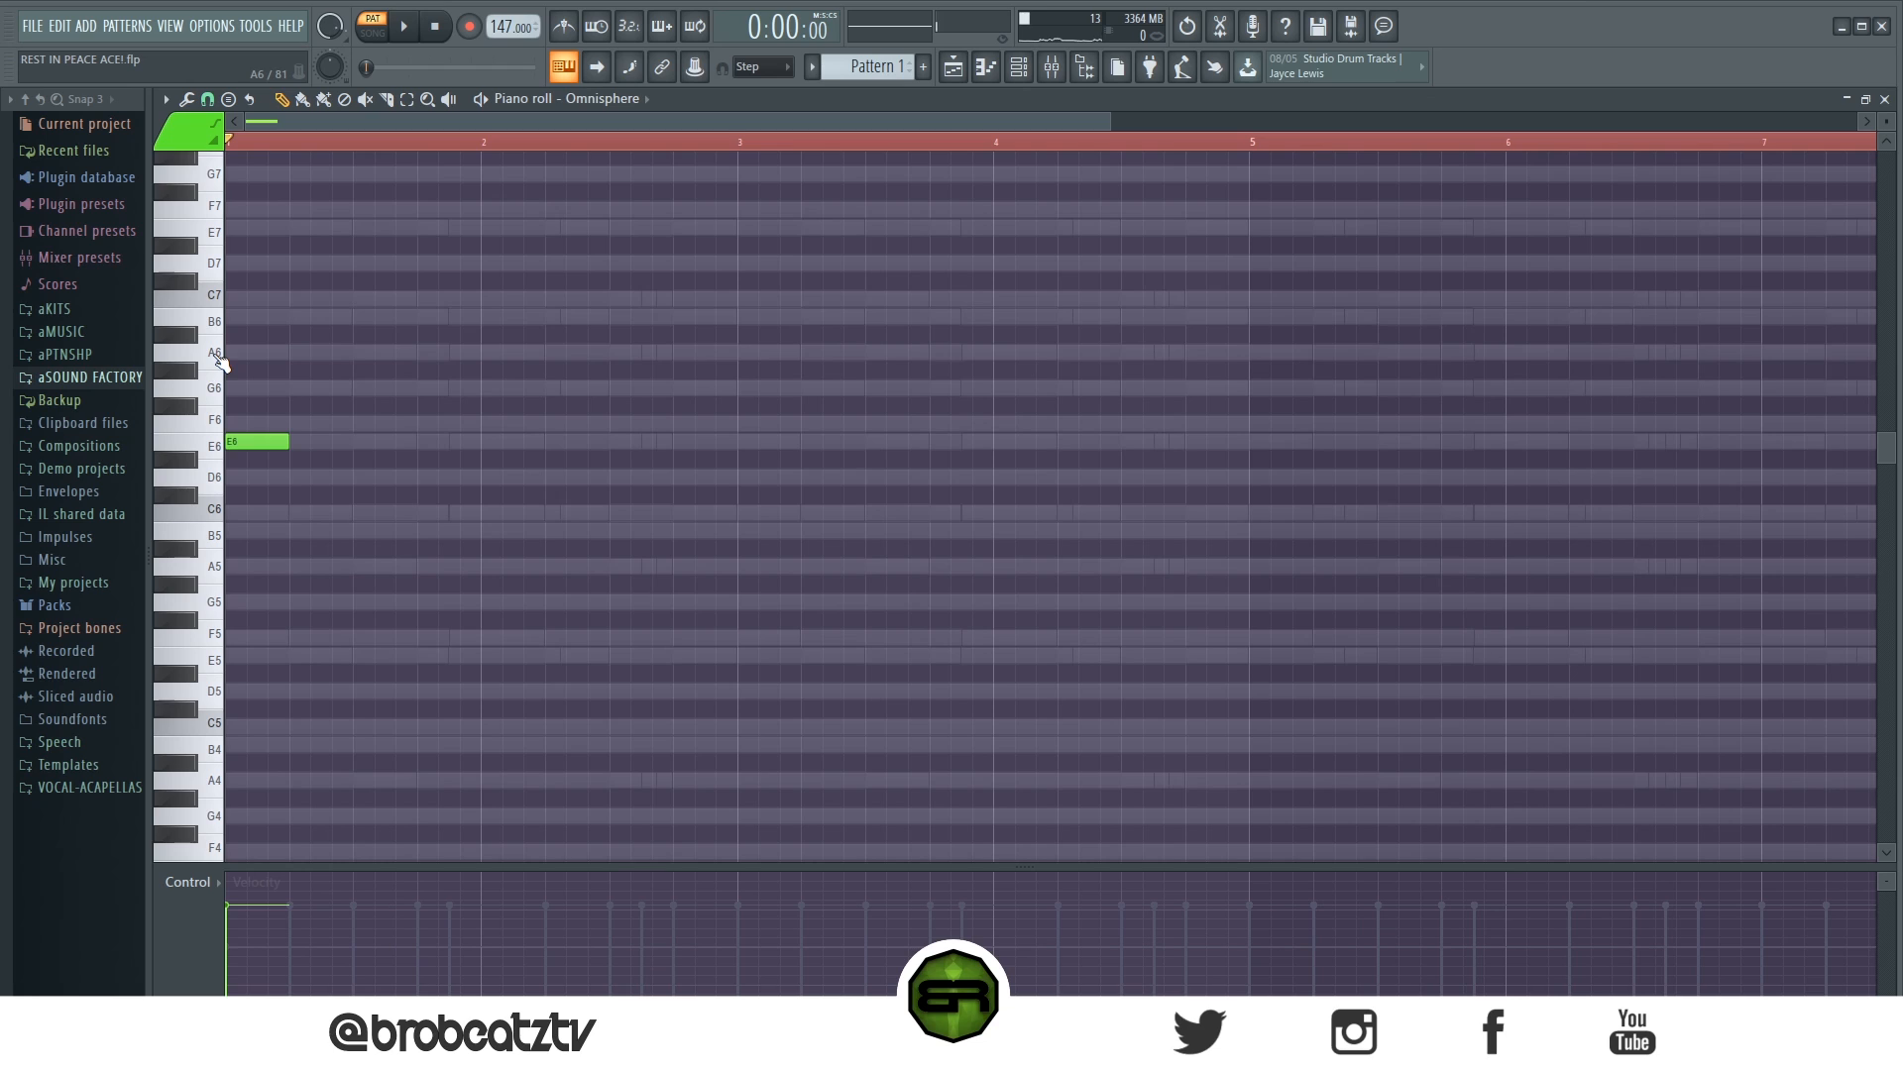
- Check the bass notes of the chords in the second Omnisphere channel and return to the sixth channel's piano roll
left_click(1018, 67)
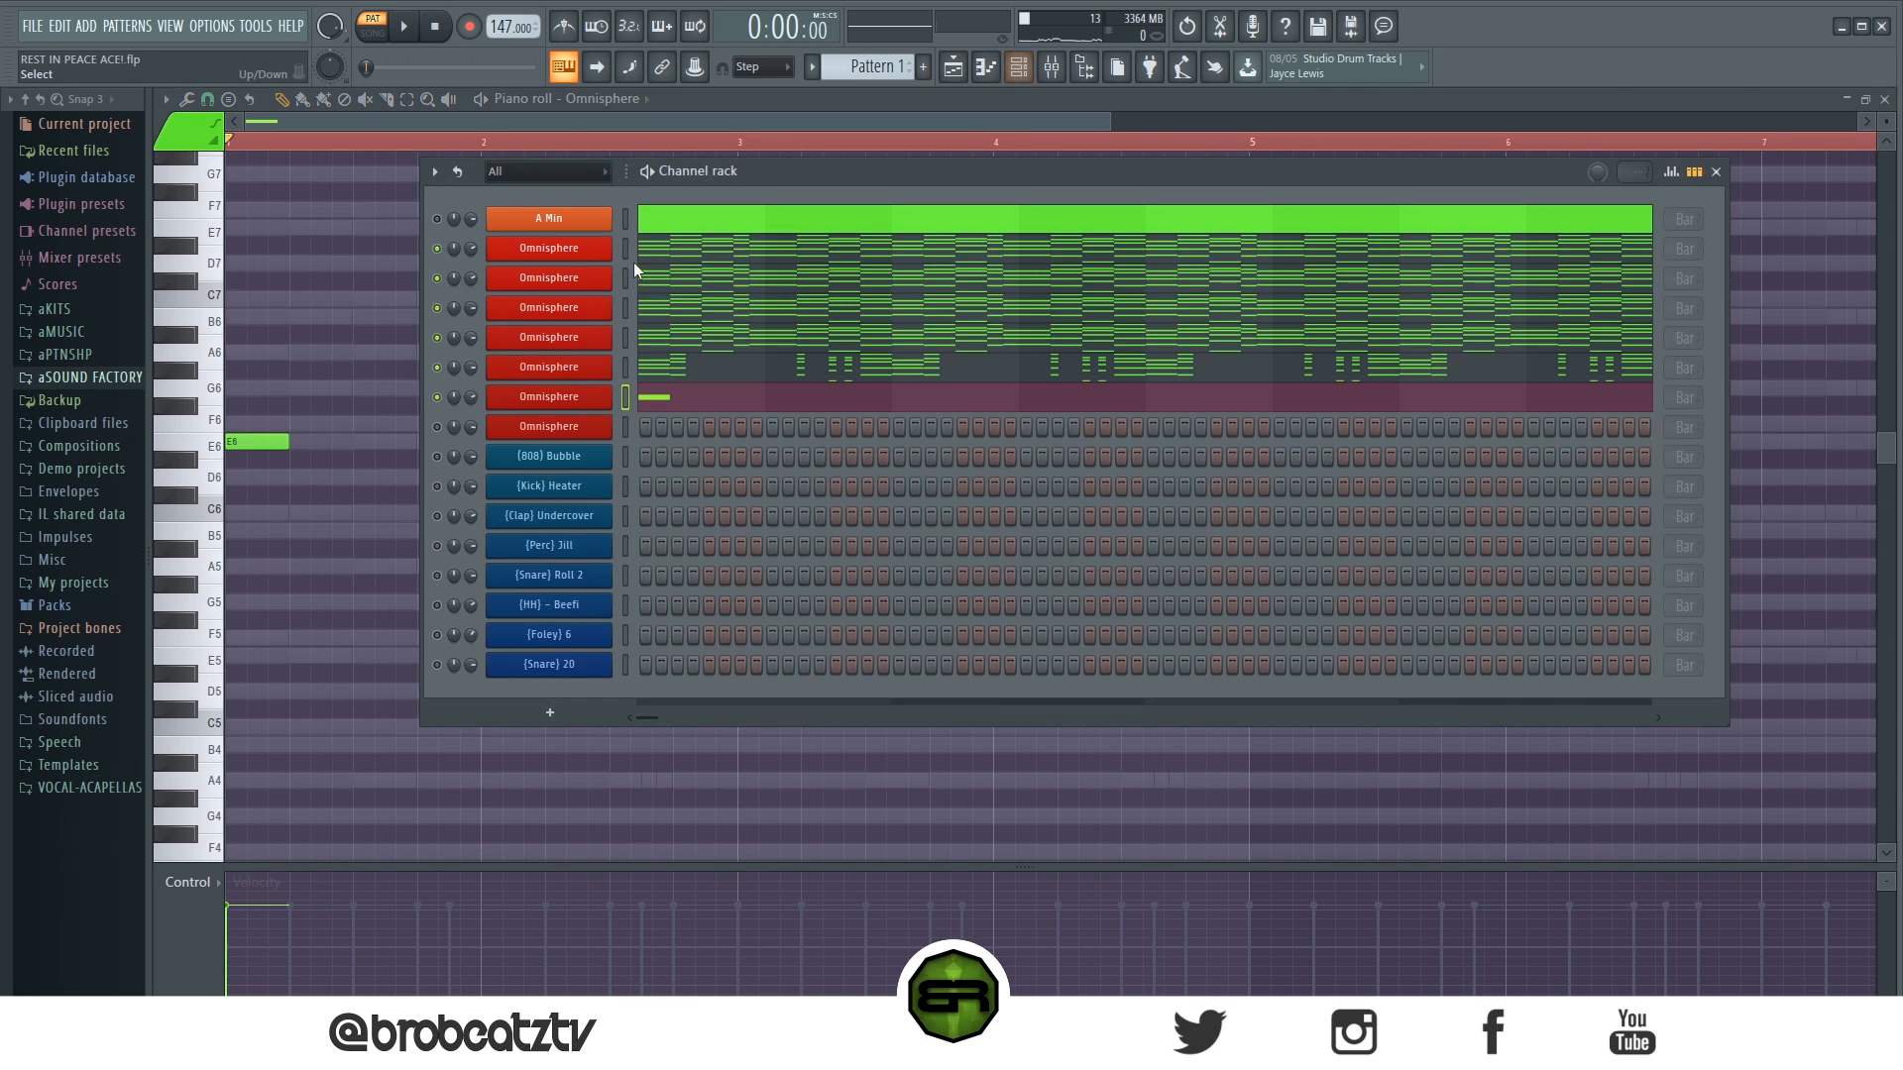
left_click(643, 276)
scroll(476, 421, "down", 3)
left_click(267, 477, "ctrl")
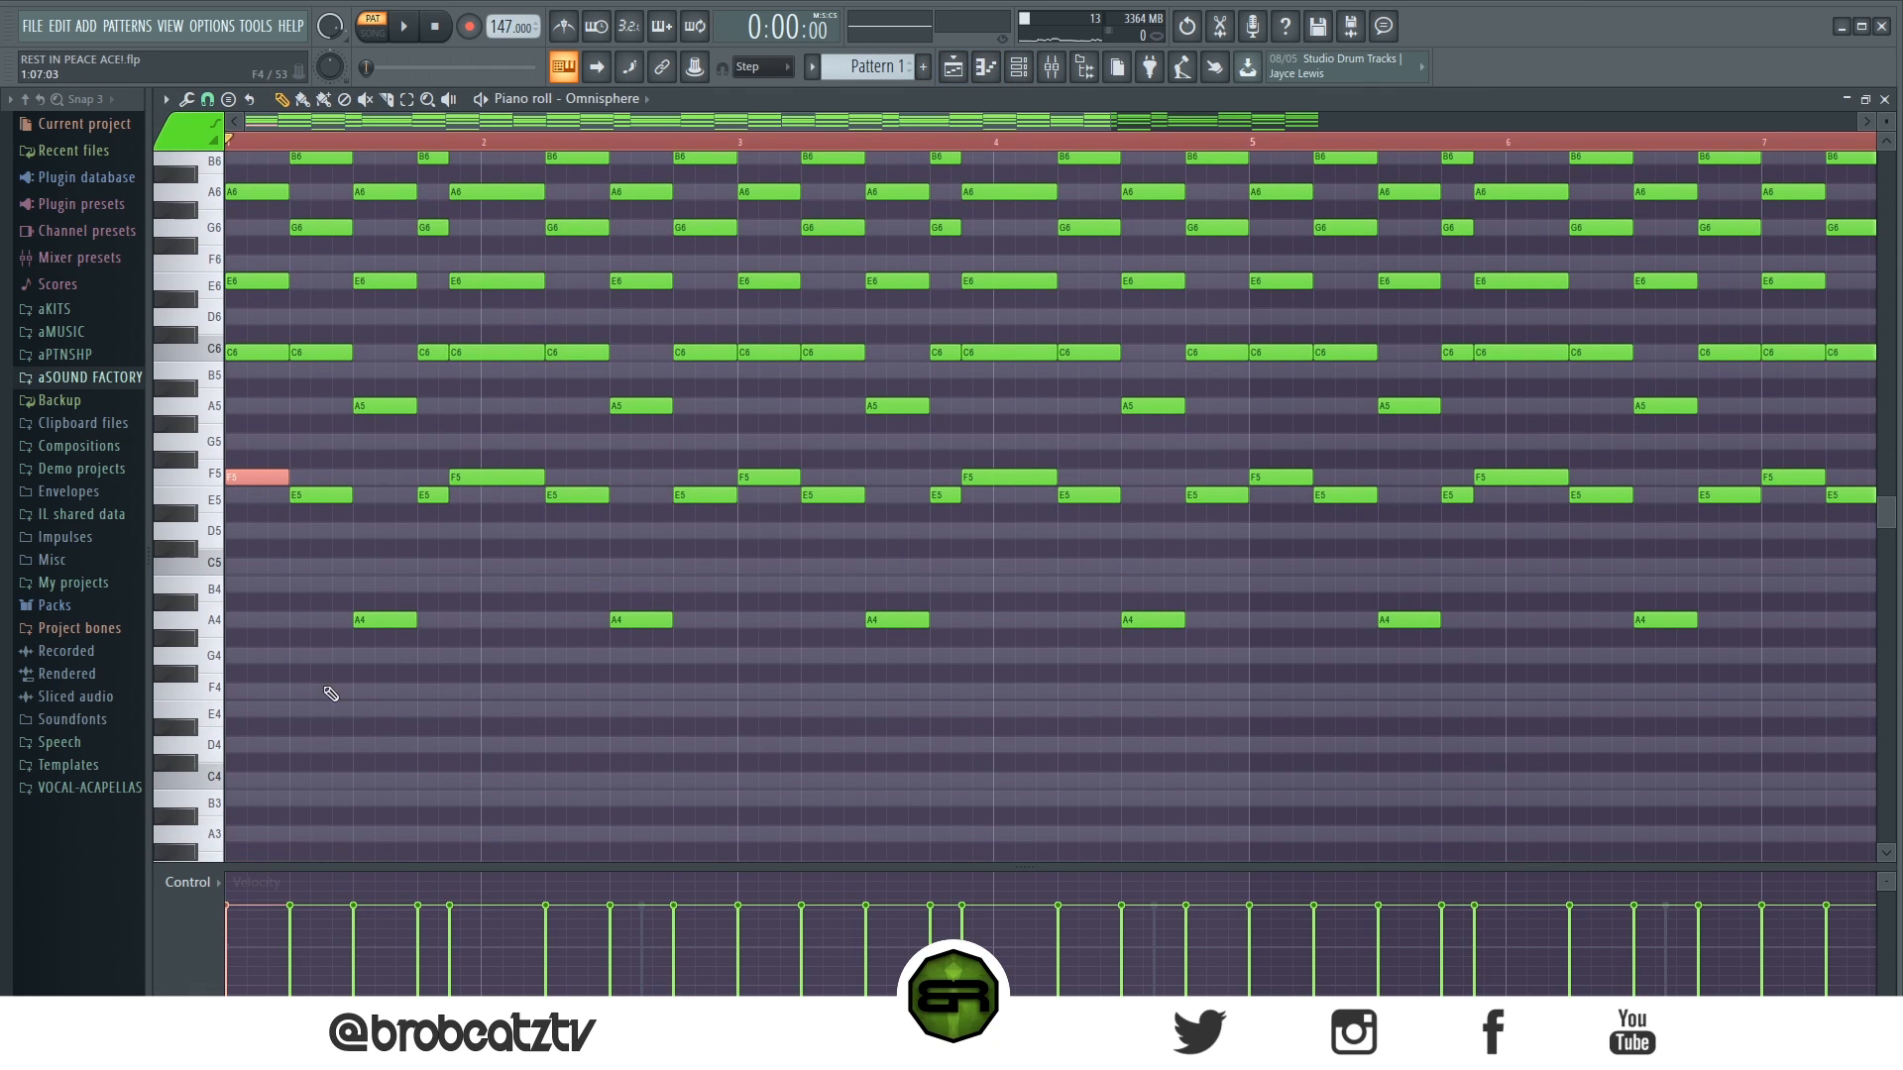
left_click(372, 617)
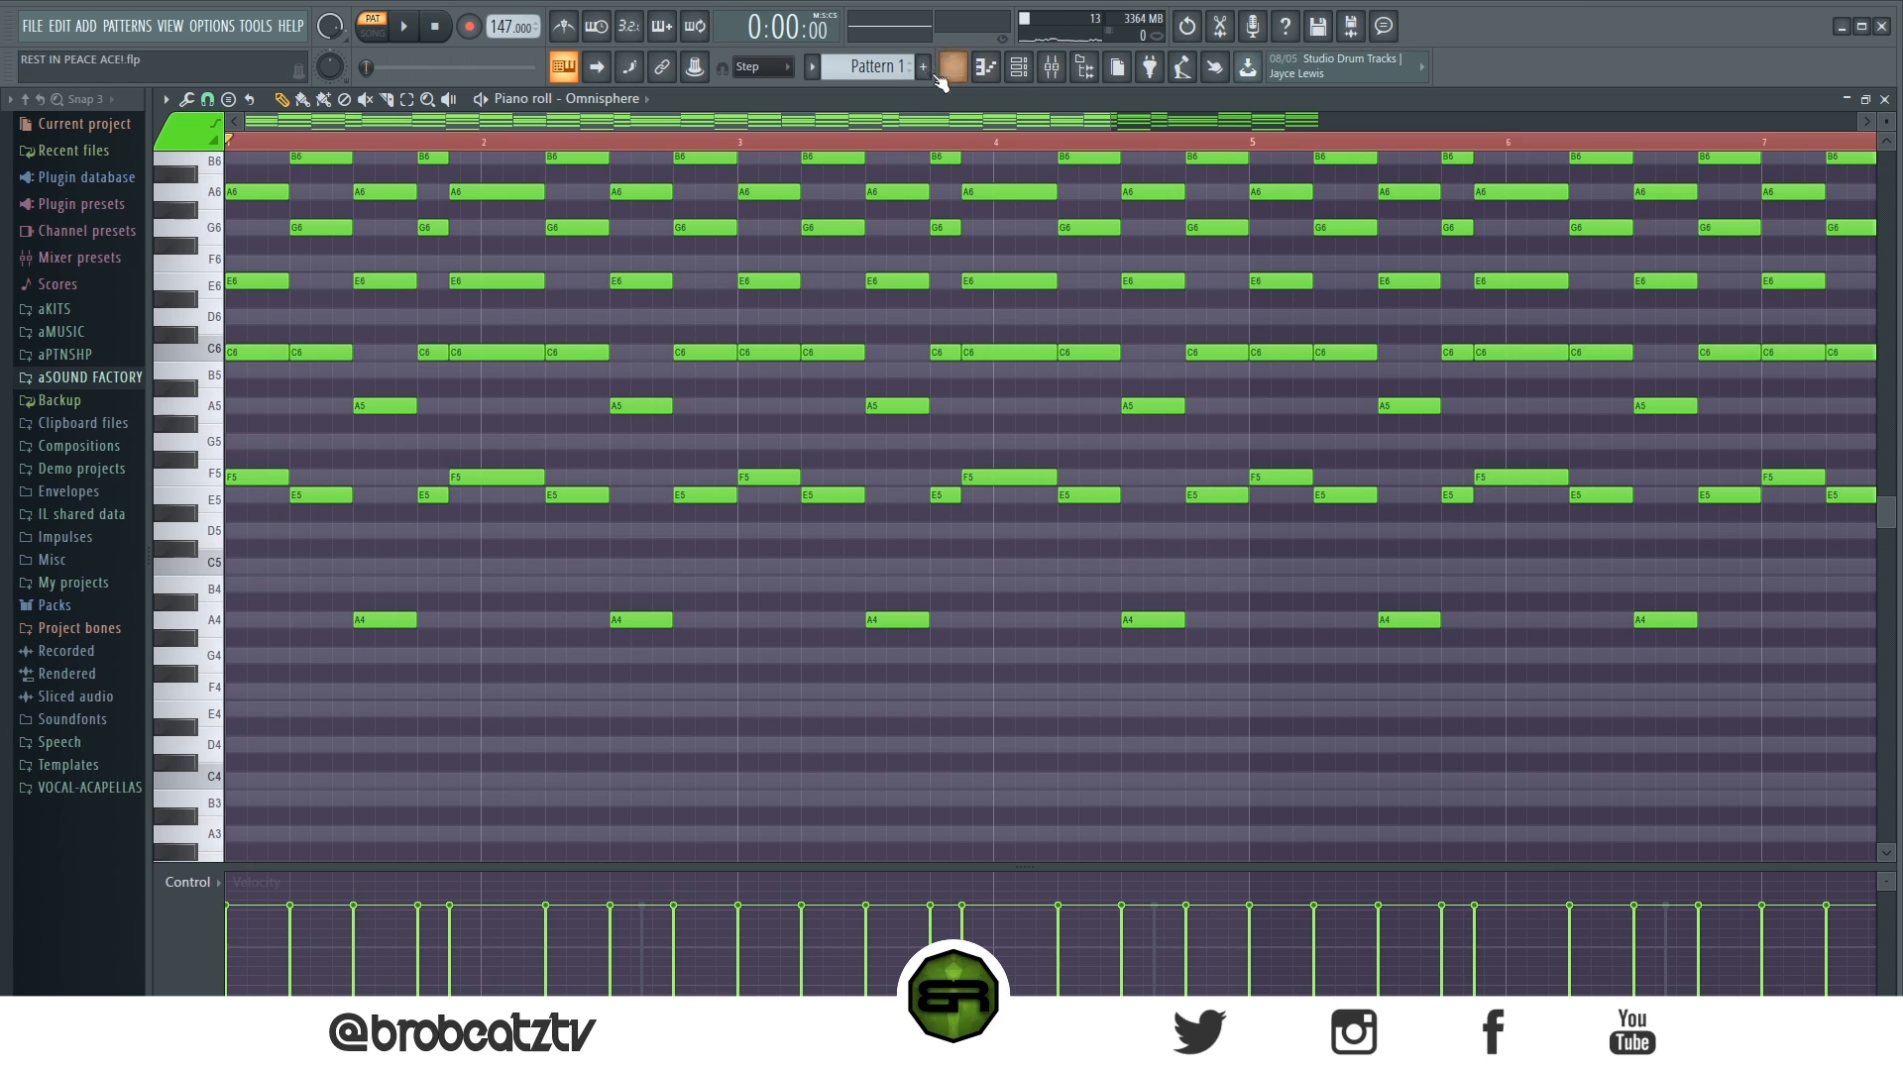
left_click(1018, 66)
left_click(654, 398)
scroll(366, 481, "up", 3)
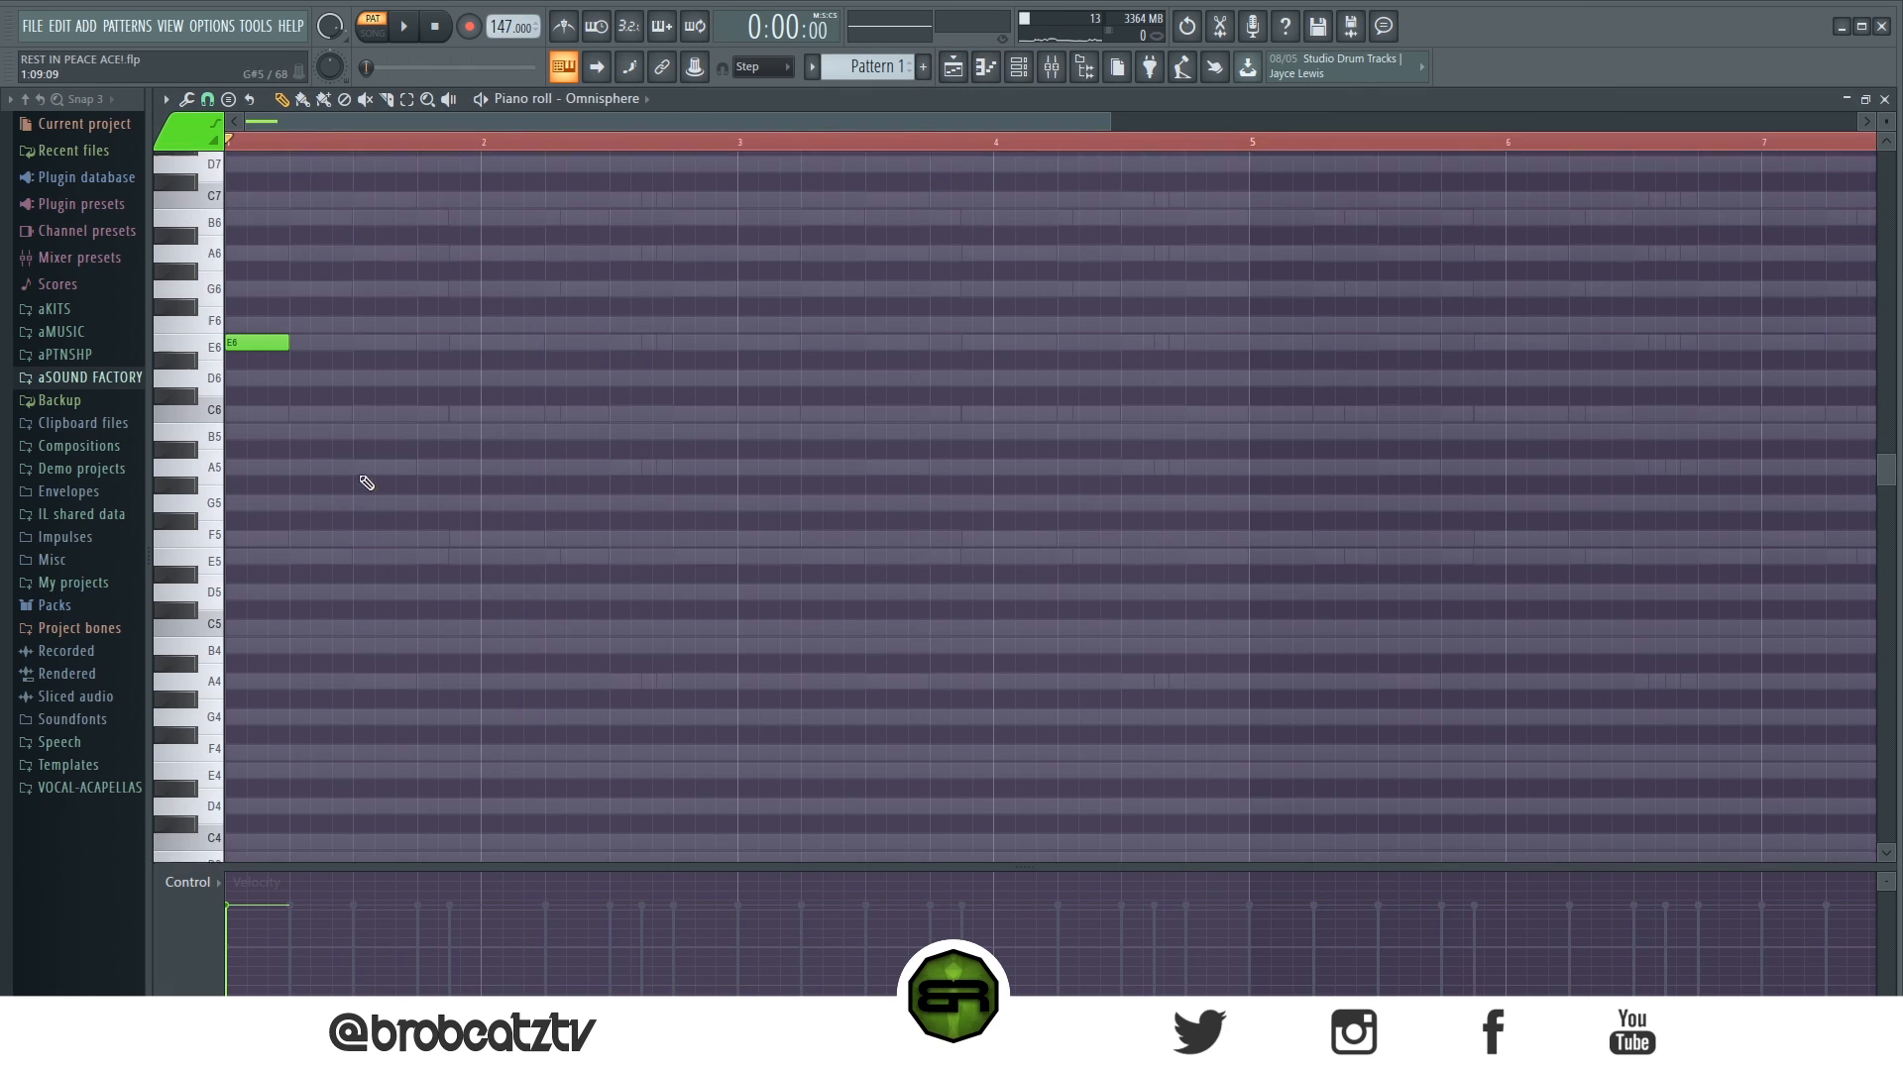
- Add the flute run A6, G6, F6, E6, D6, E6 from the start of bar 2, with a longer A6, and play it
left_click(491, 299)
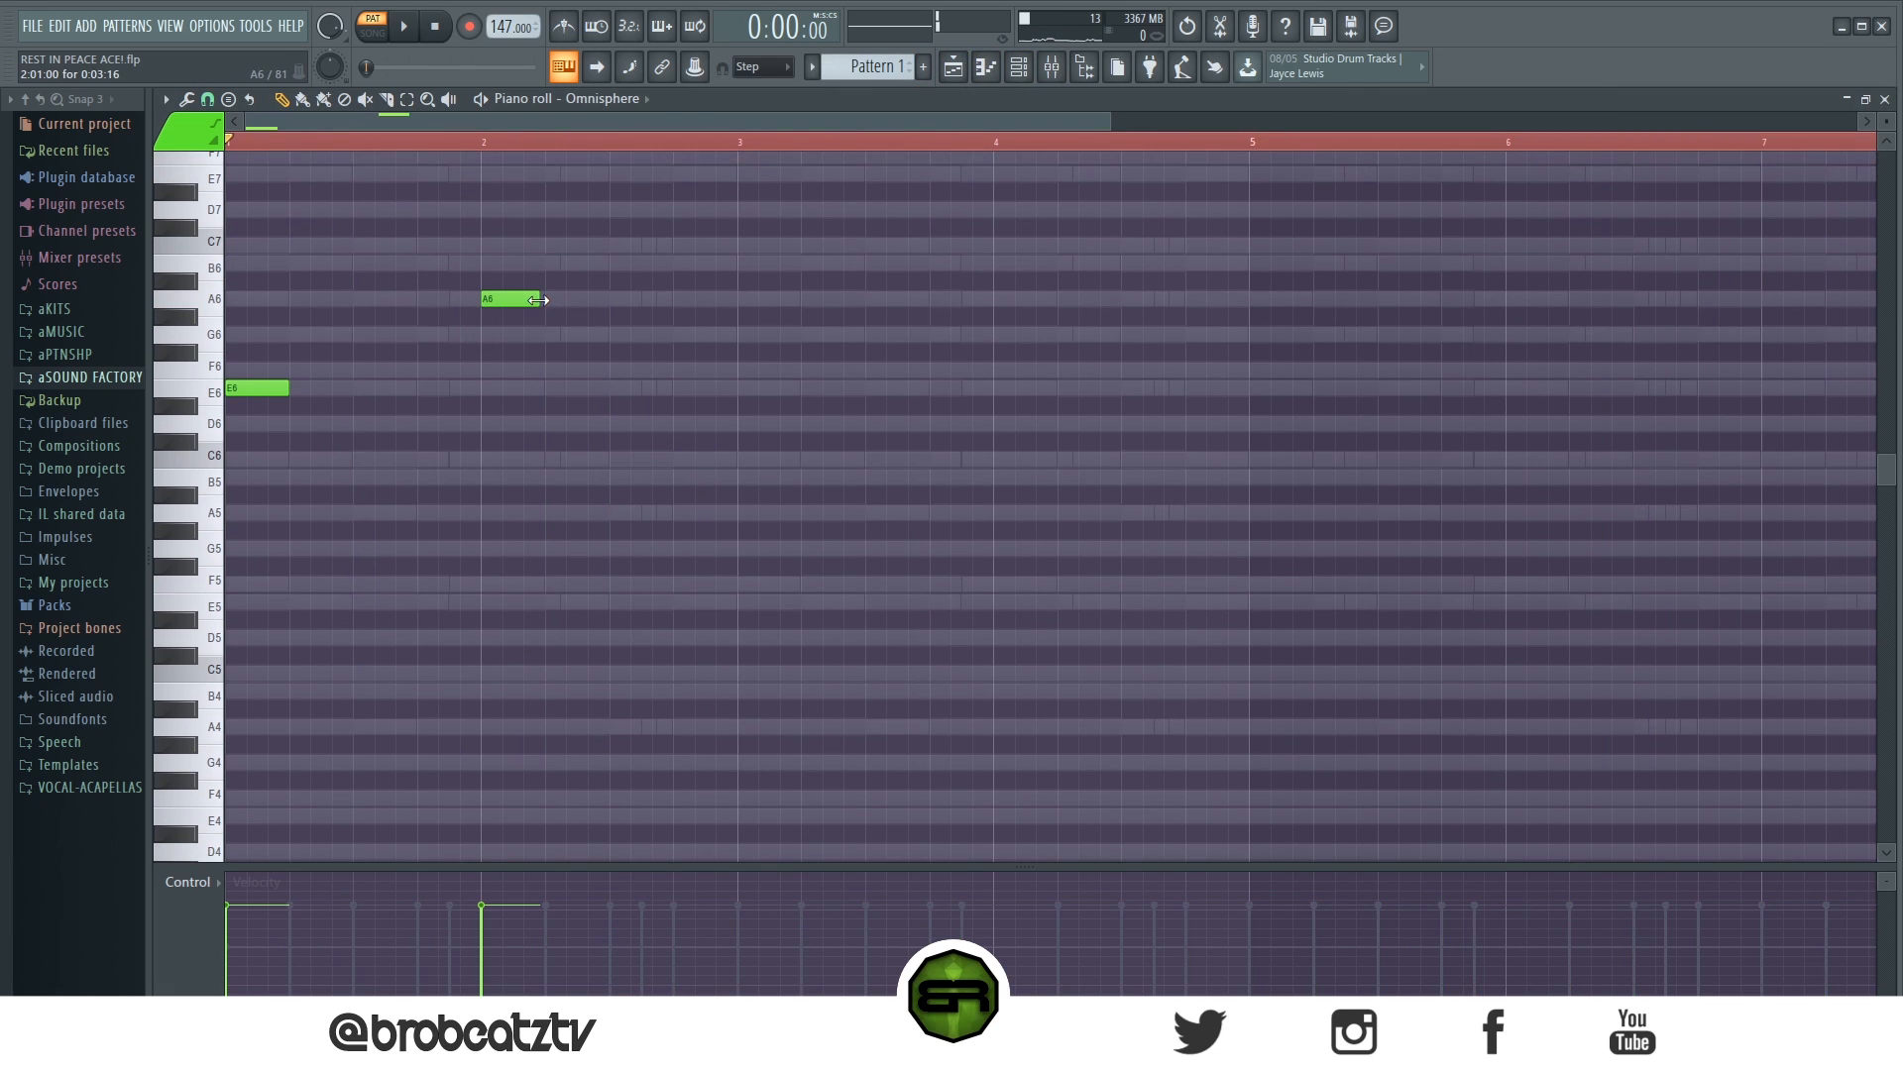
left_click(522, 337)
left_click_drag(578, 335, 528, 352)
left_click(550, 369)
left_click(571, 388)
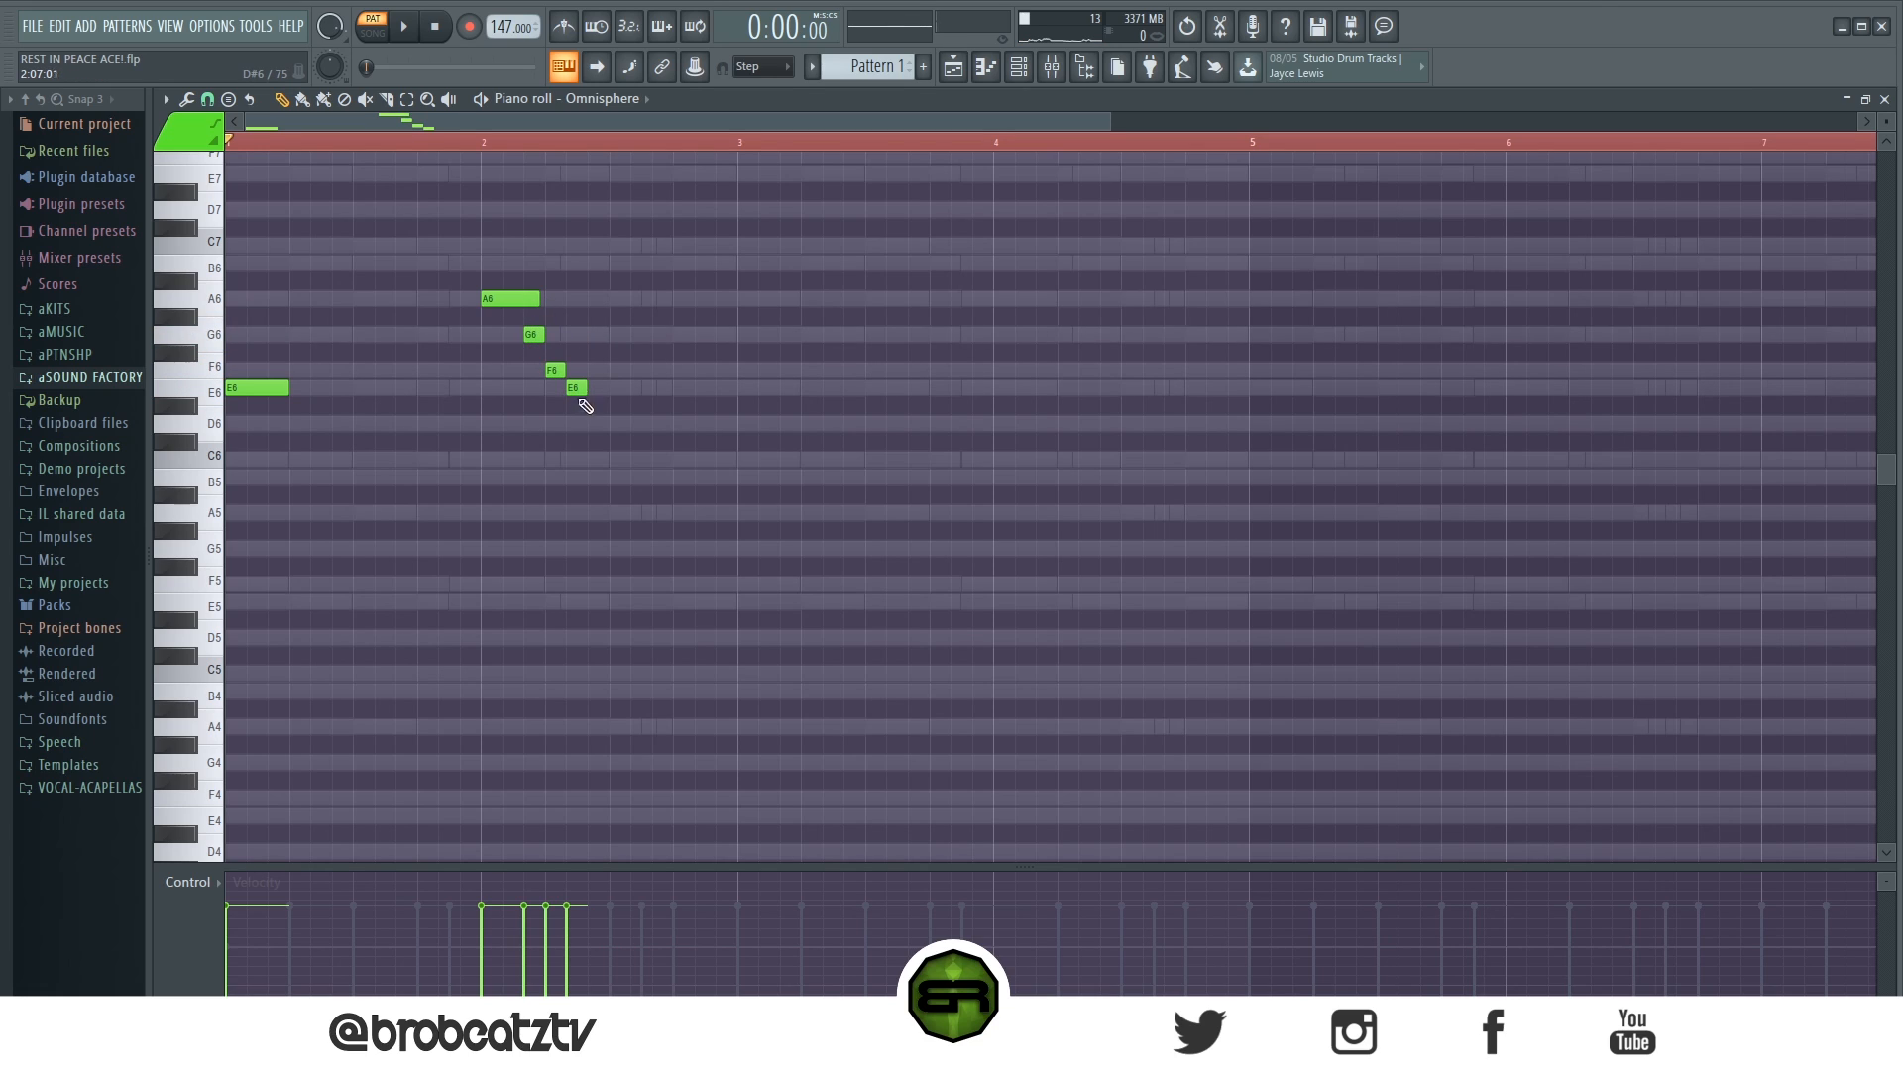
left_click(593, 442)
left_click_drag(591, 444, 594, 427)
left_click(615, 388)
key("space")
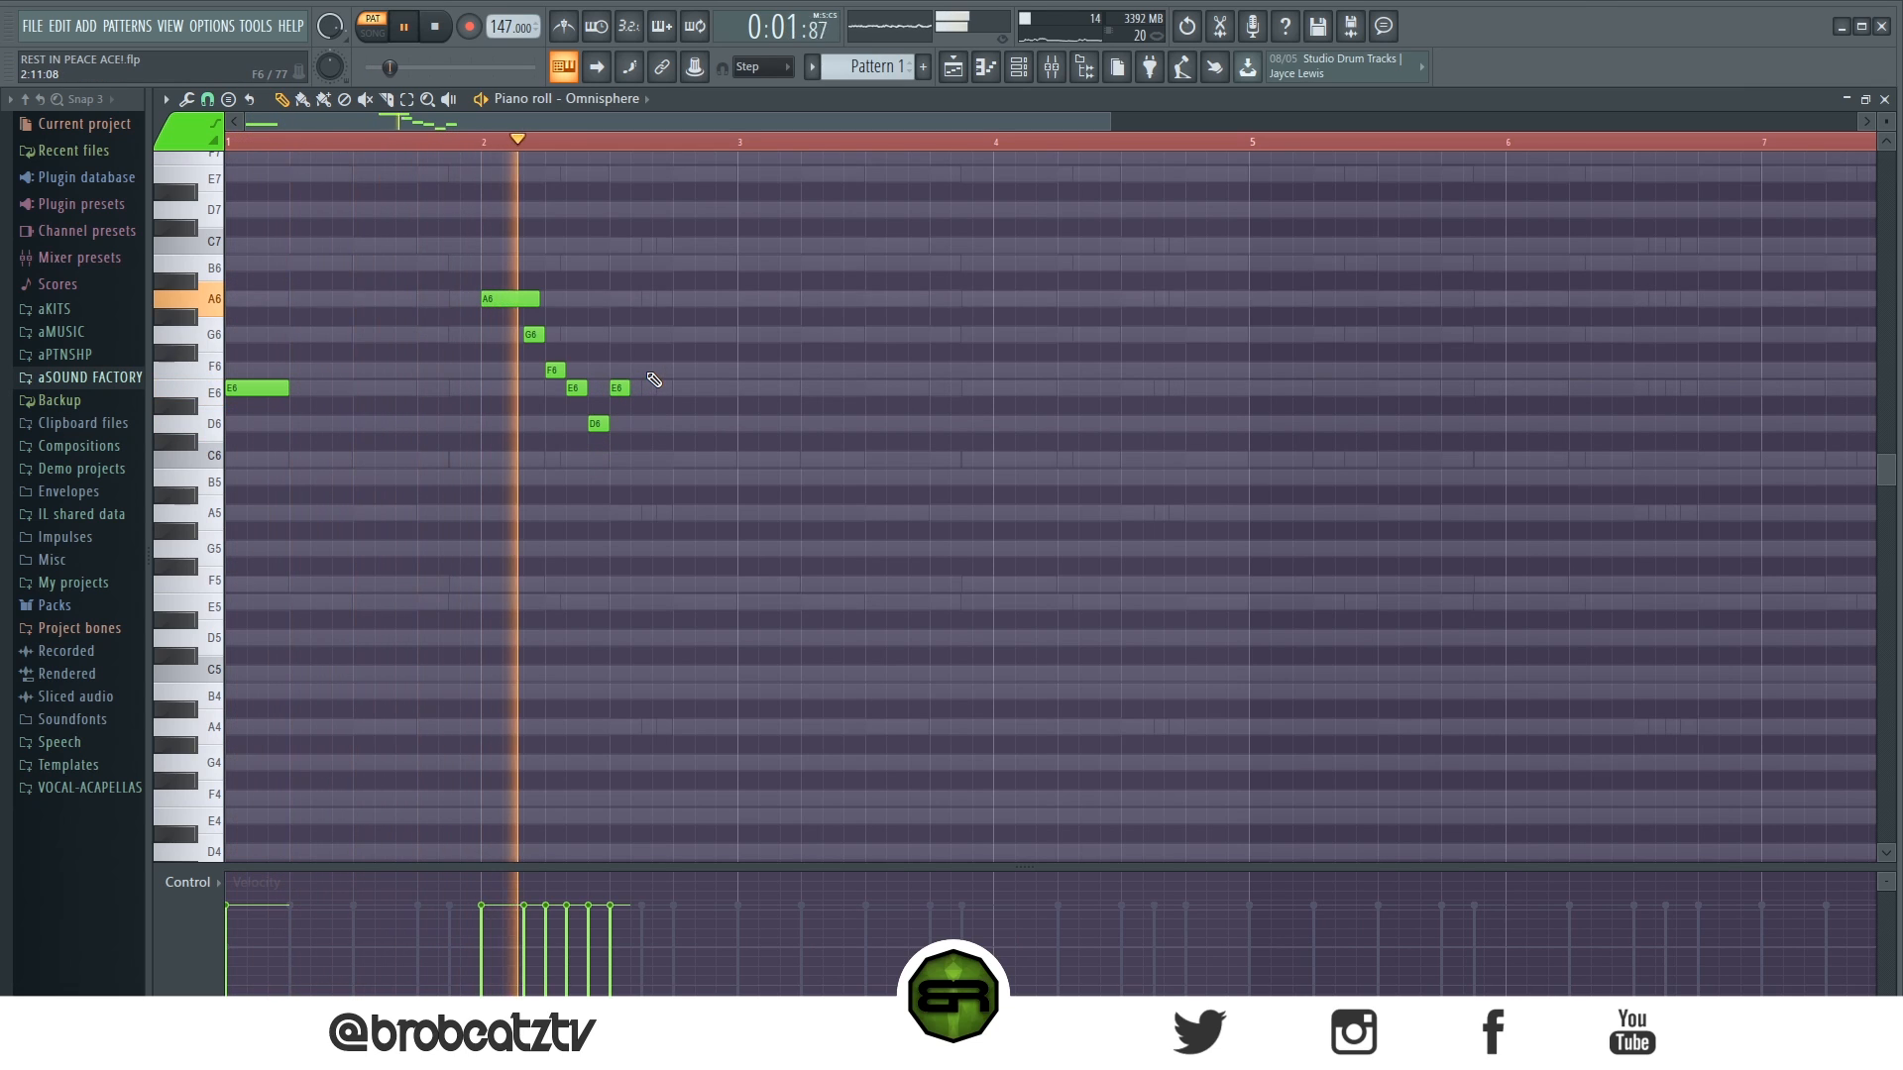
key("space")
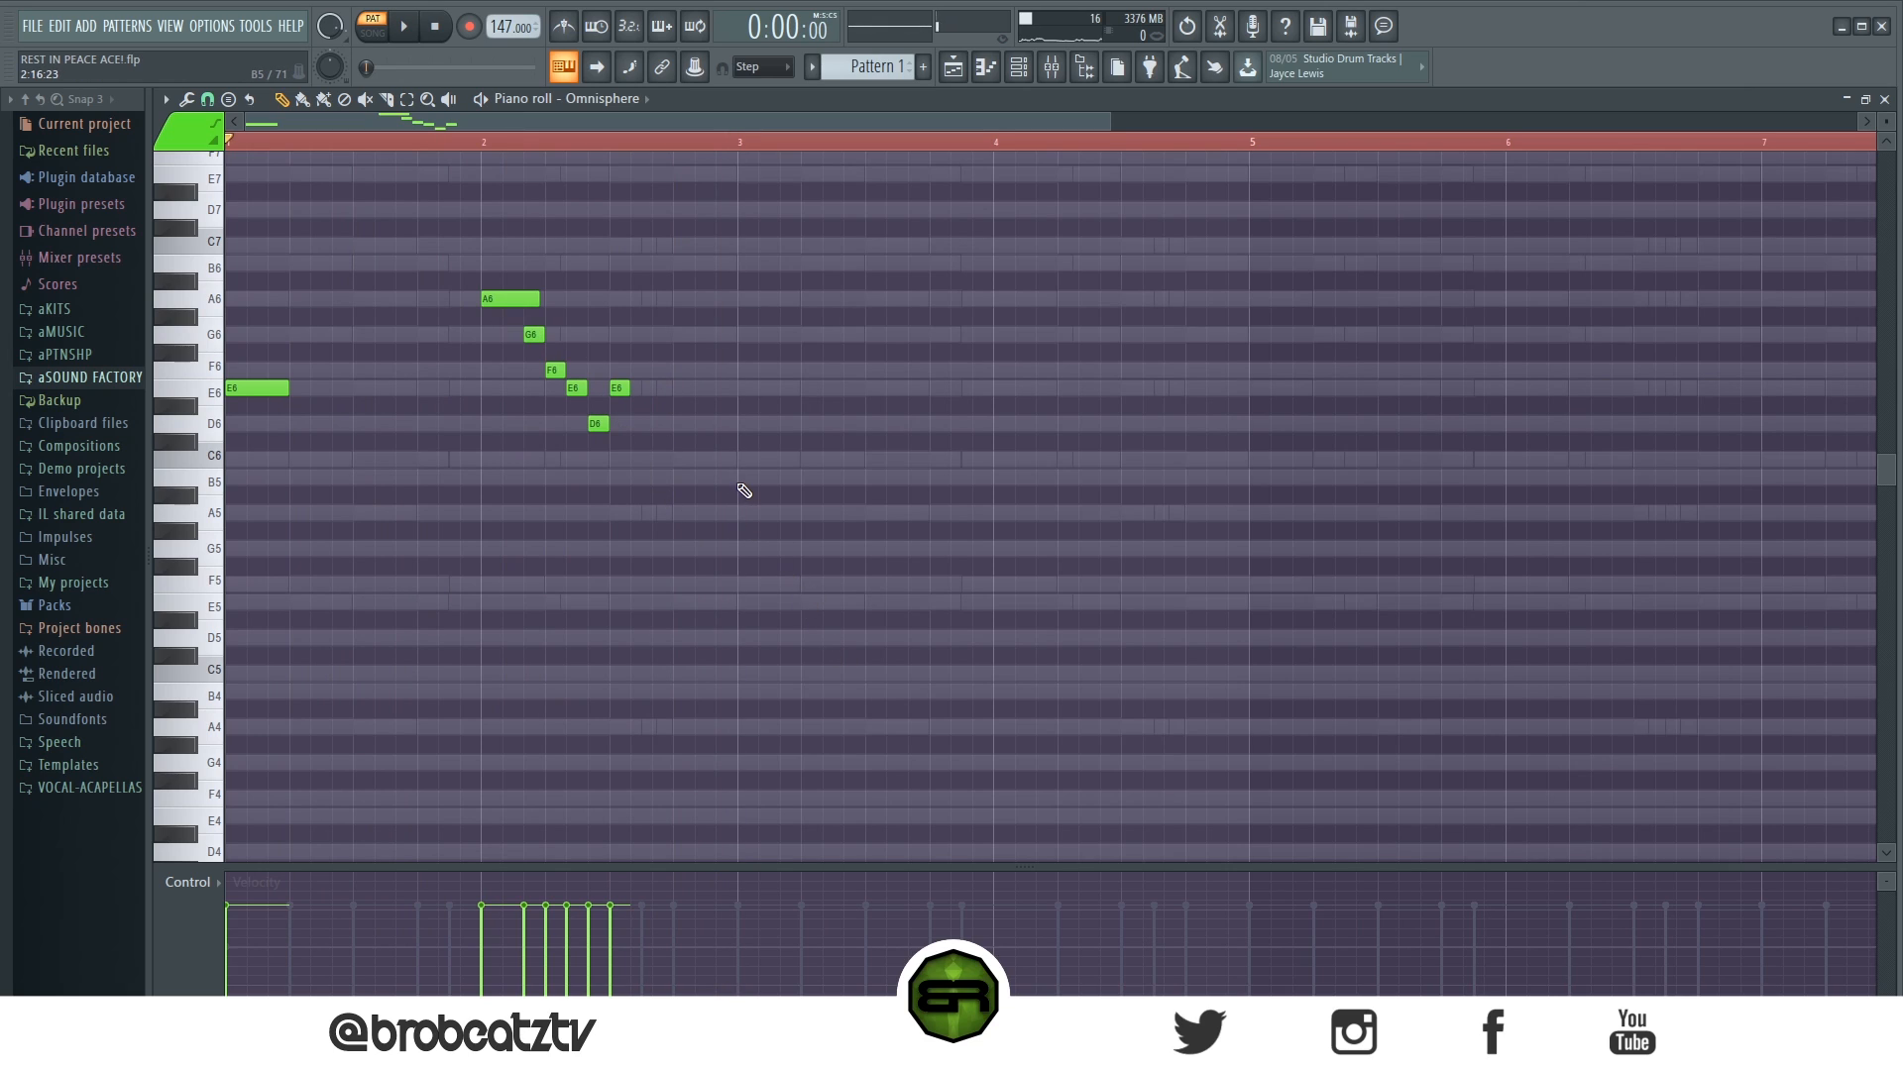
- Add the flute notes C6, B5, G5 and A5 from the start of bar 3, spaced two-thirds of a beat apart
mouse_move(206, 463)
left_mouse_down()
mouse_move(207, 495)
mouse_move(210, 480)
left_mouse_up()
left_click_drag(1886, 122, 1886, 148)
scroll(1169, 470, "up", 1)
left_click(740, 580)
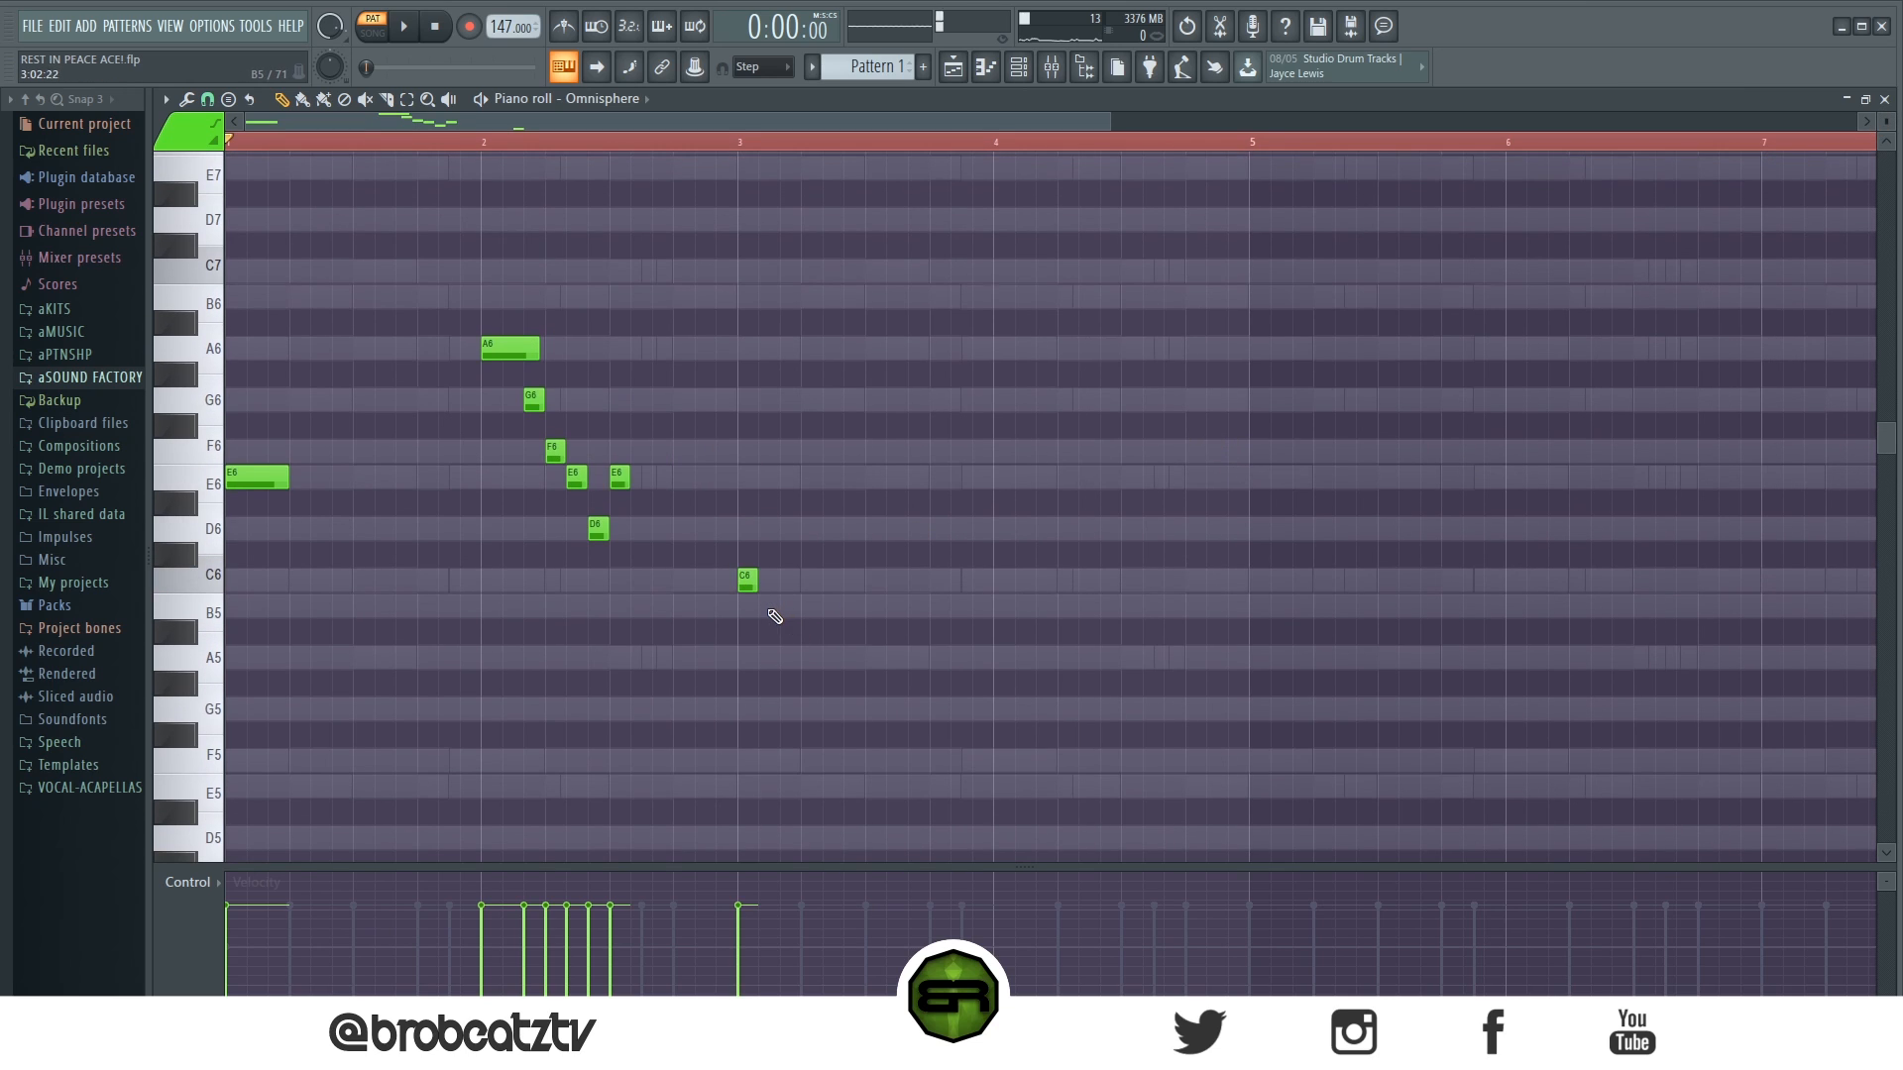
left_click(782, 607)
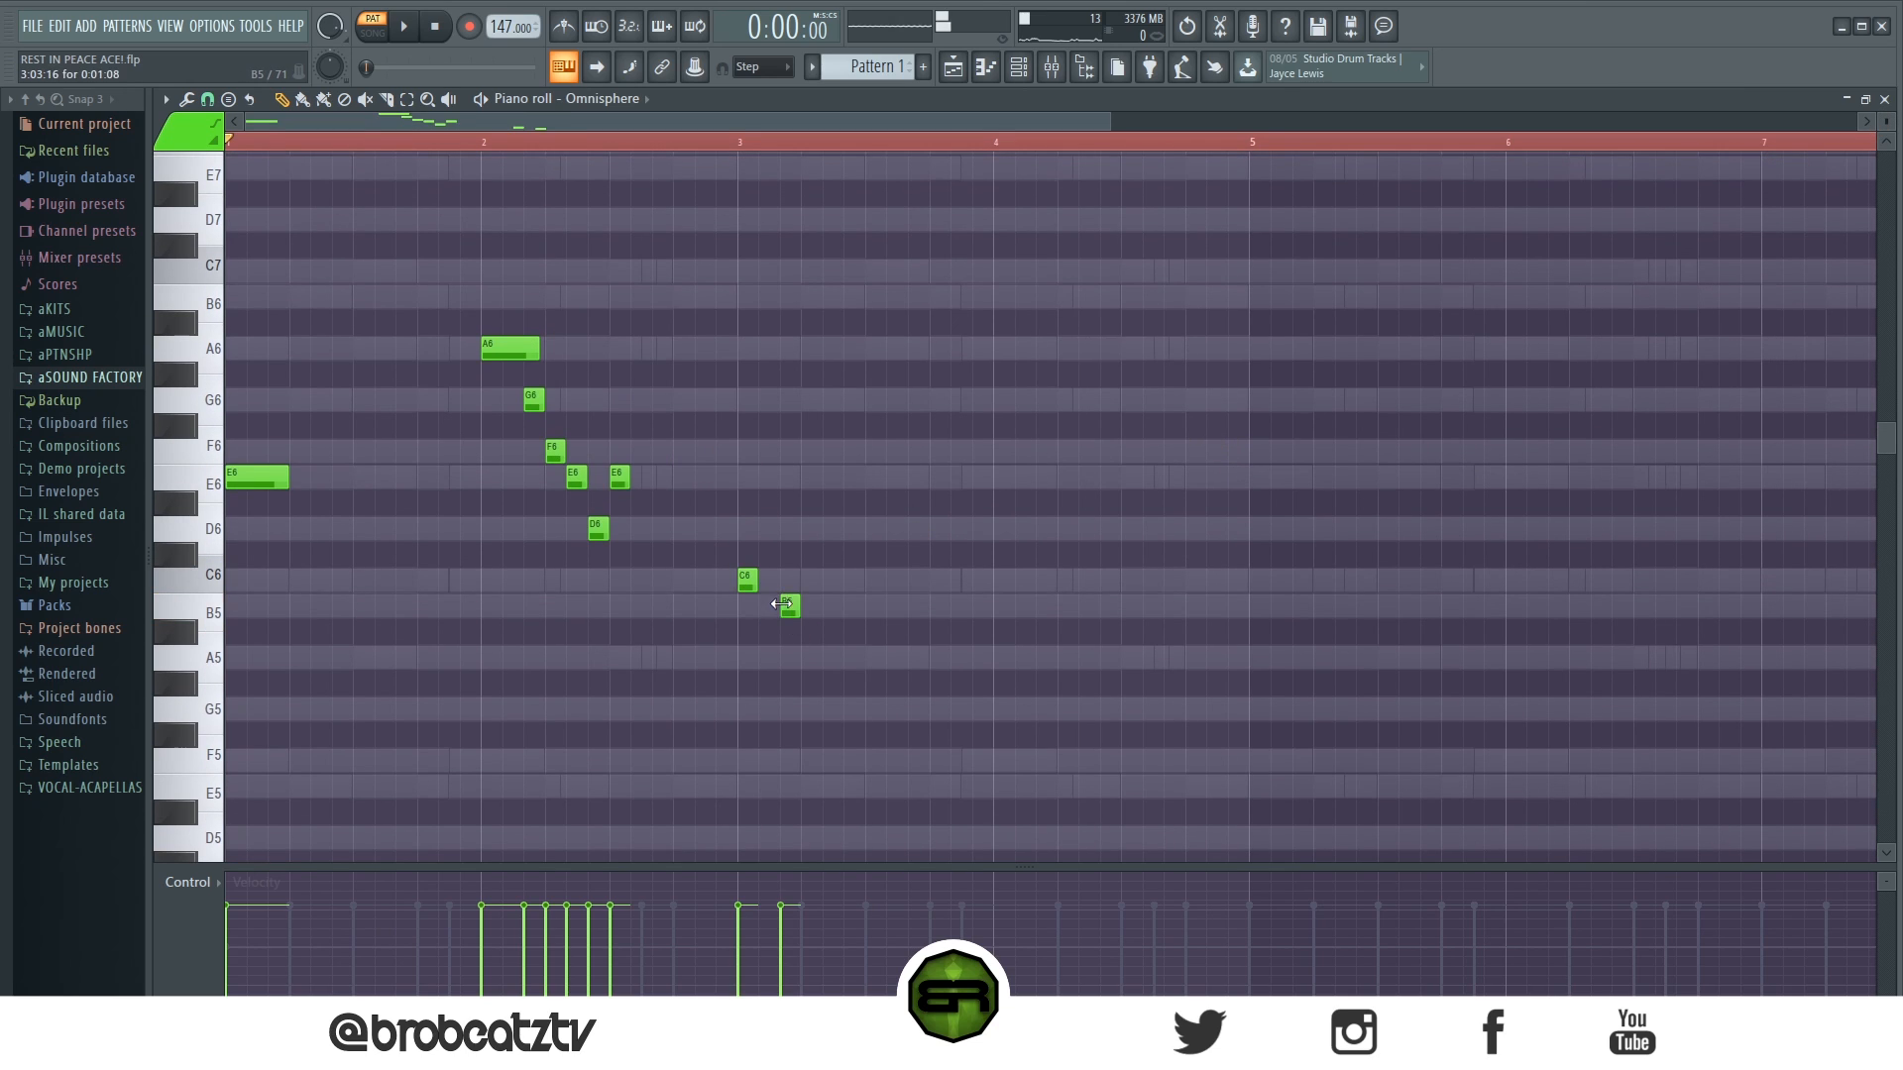
left_click(832, 710)
left_click(875, 656)
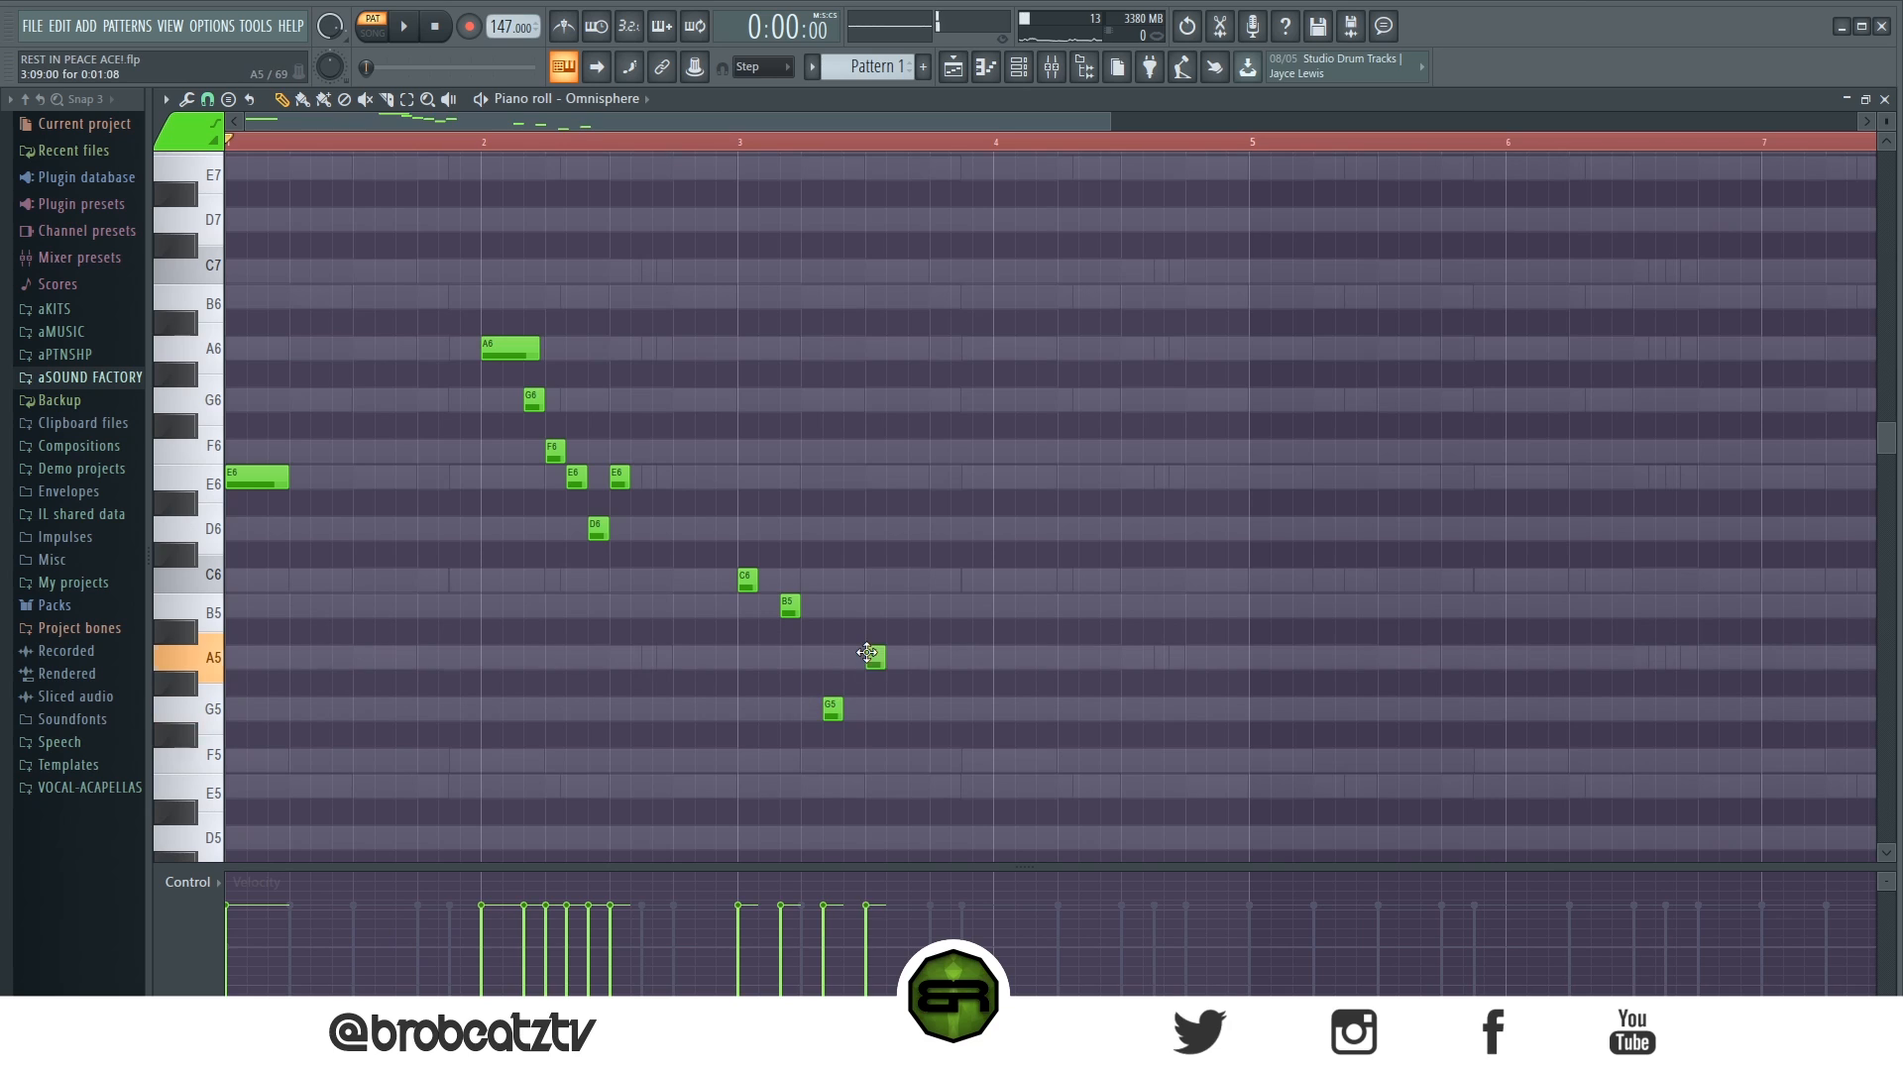
- Copy the four notes of bar 3 to bar 4 and replace the copied A5 with a G6
left_click_drag(716, 556, 897, 753)
left_click_drag(739, 581, 1009, 586)
left_click(1002, 530, "ctrl")
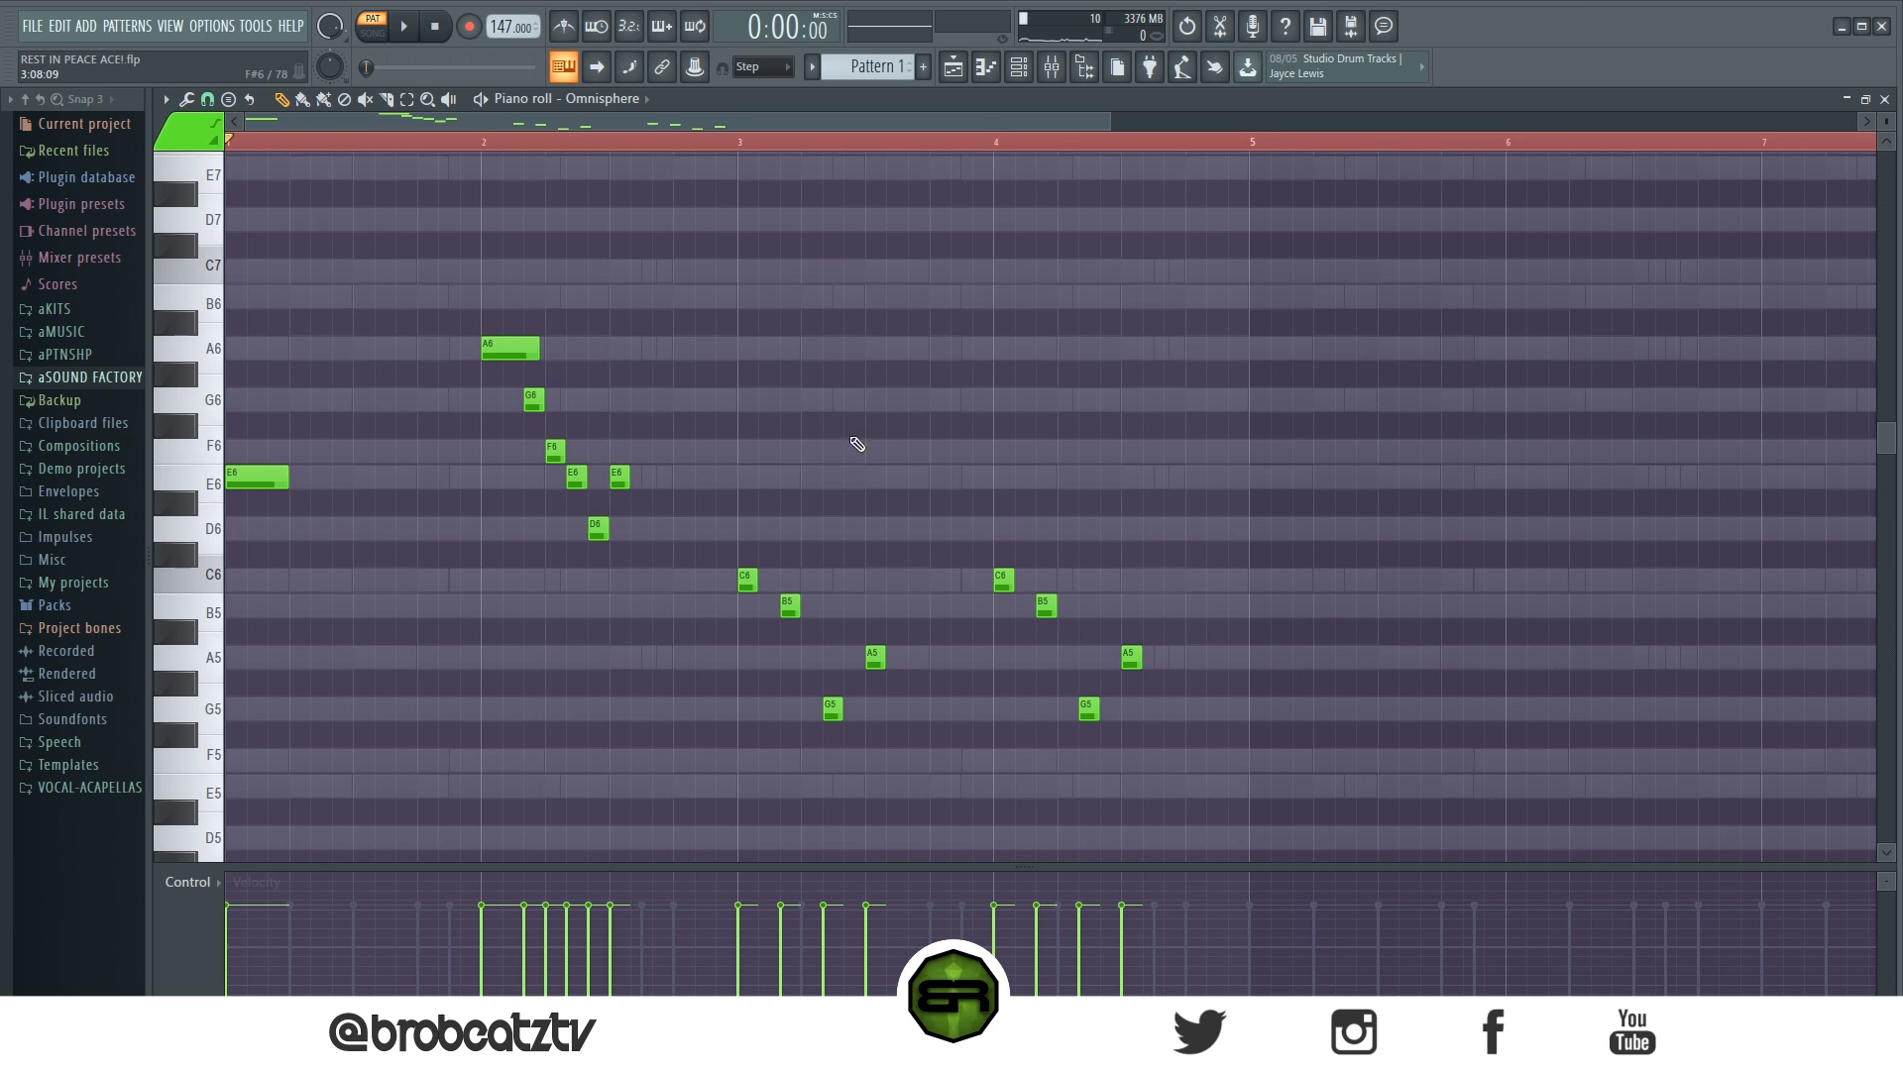
left_click(1135, 407)
right_click(1131, 657)
- Duplicate the four-bar flute melody into bars 5 to 8 and play it
key("ctrl+a")
key("ctrl+b")
scroll(882, 149, "down", 3)
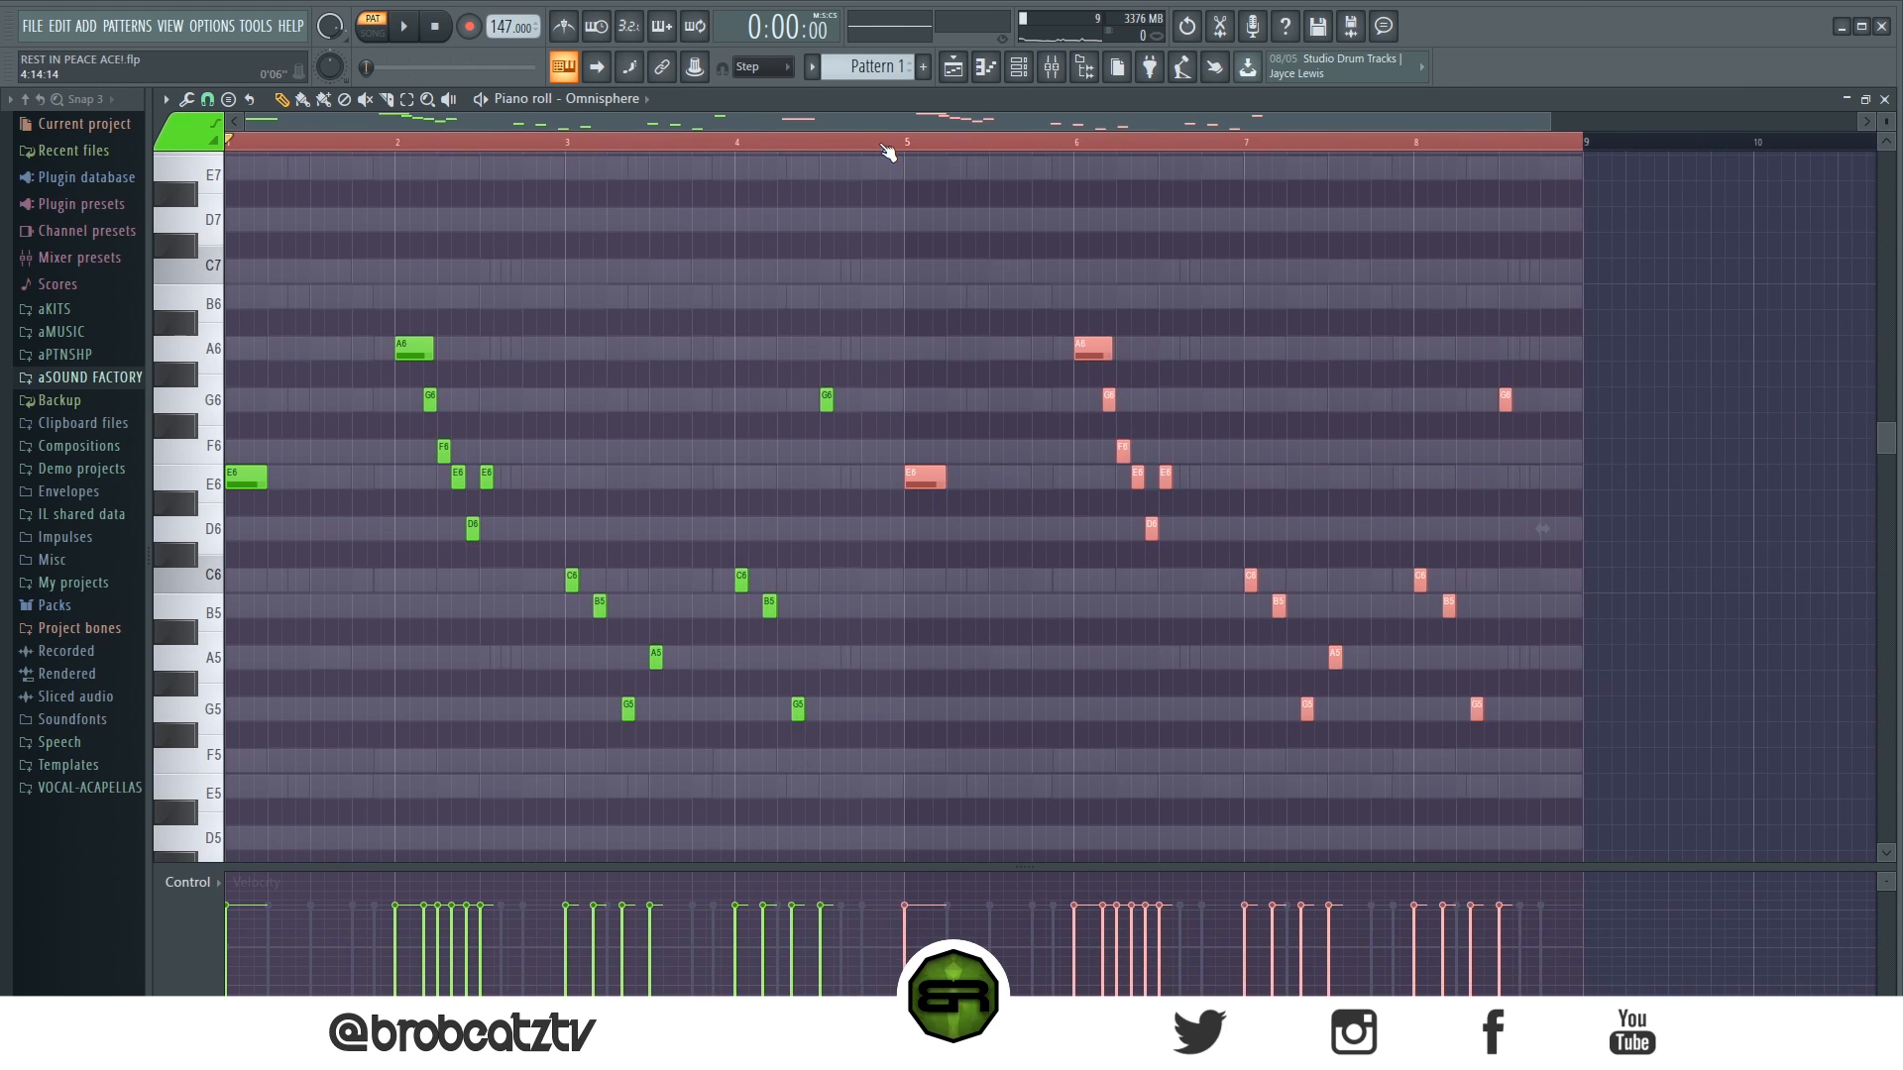
left_click(659, 282)
key("space")
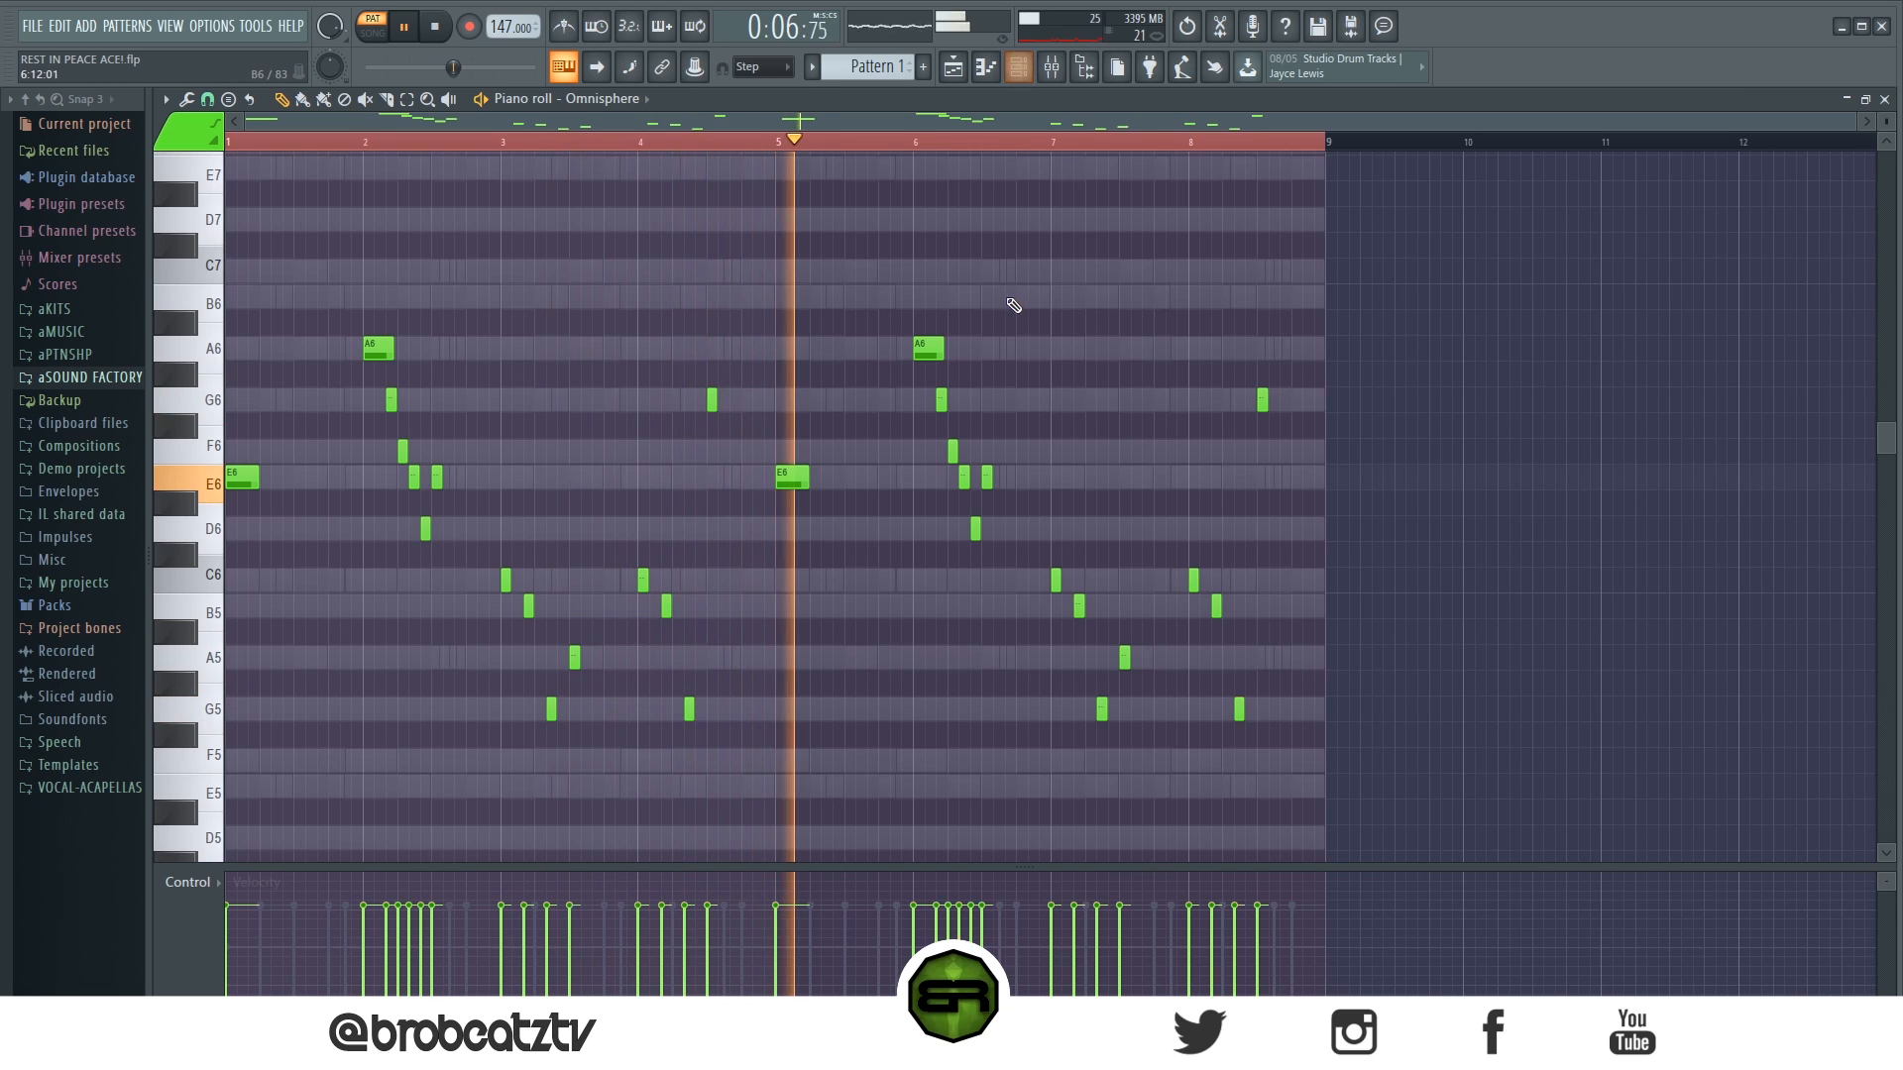
- Raise all flute notes to maximum velocity, deselect them and stop playback
key("ctrl+a")
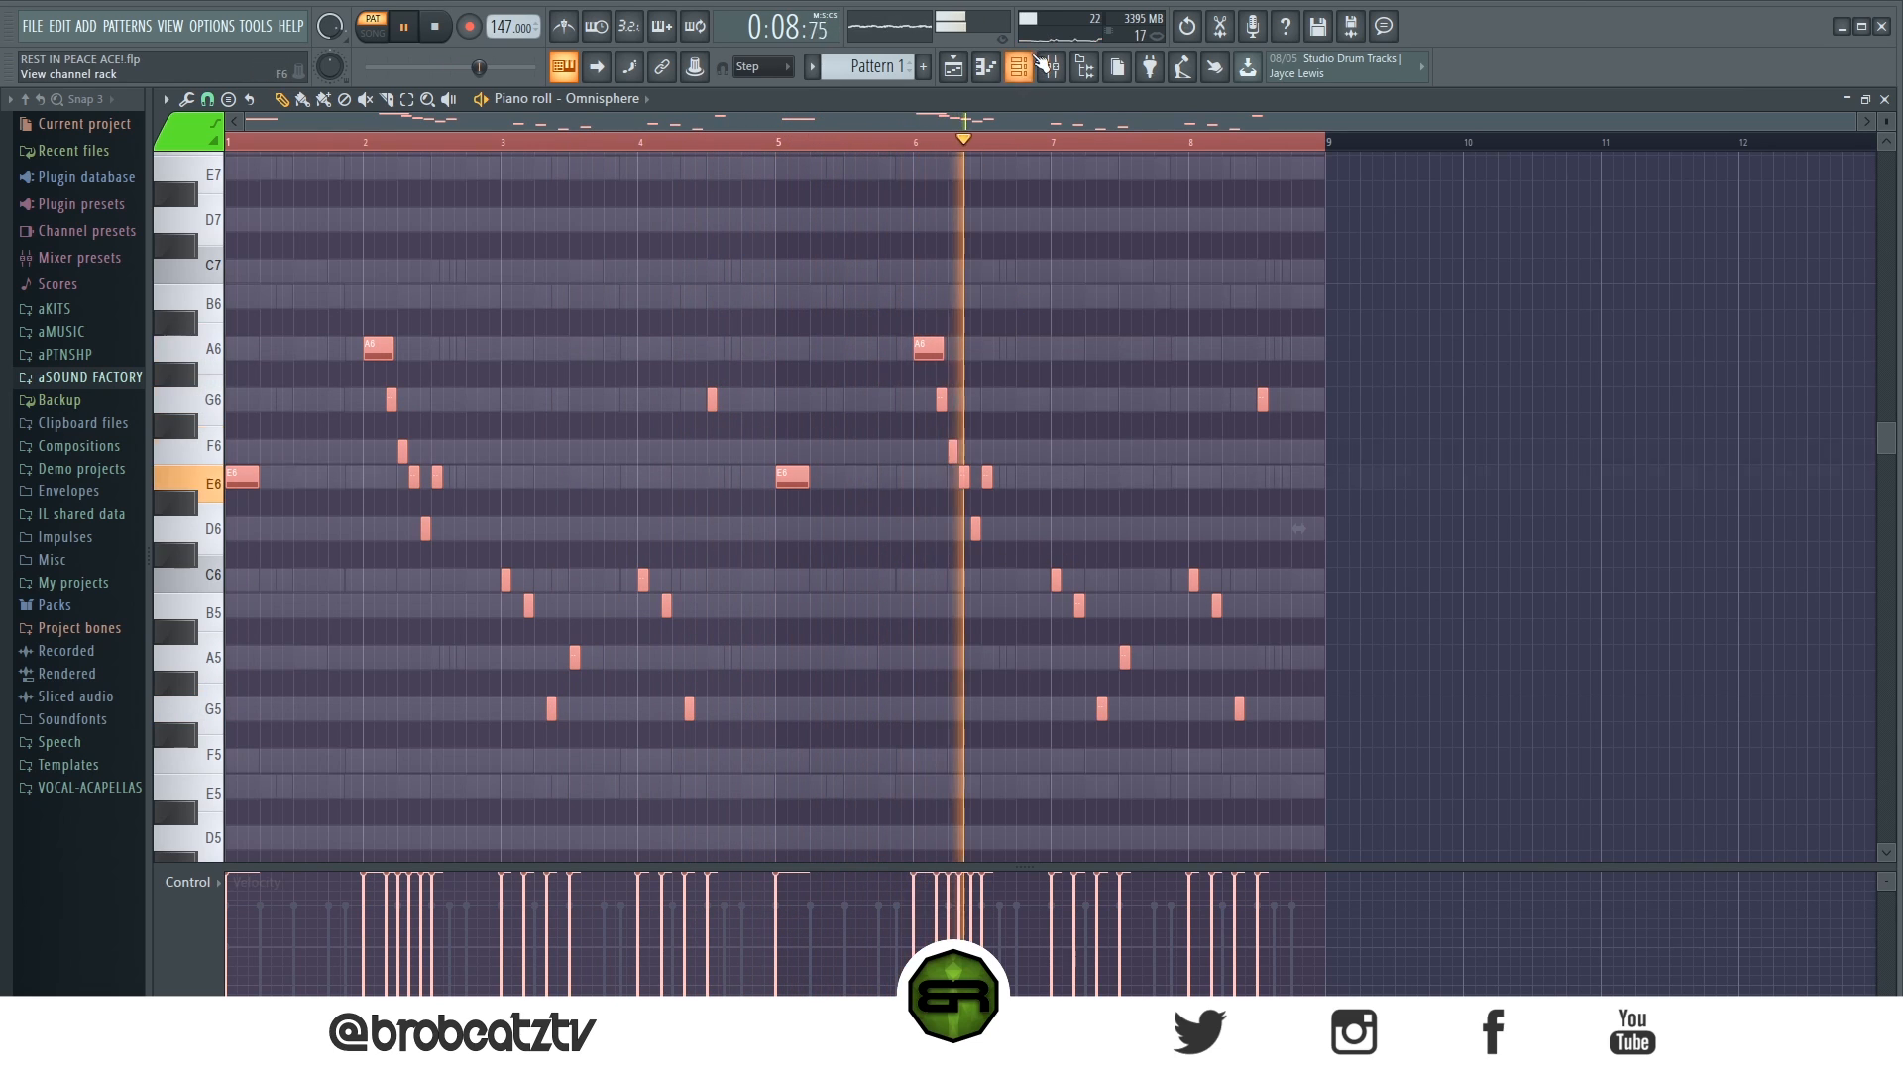
key("ctrl+d")
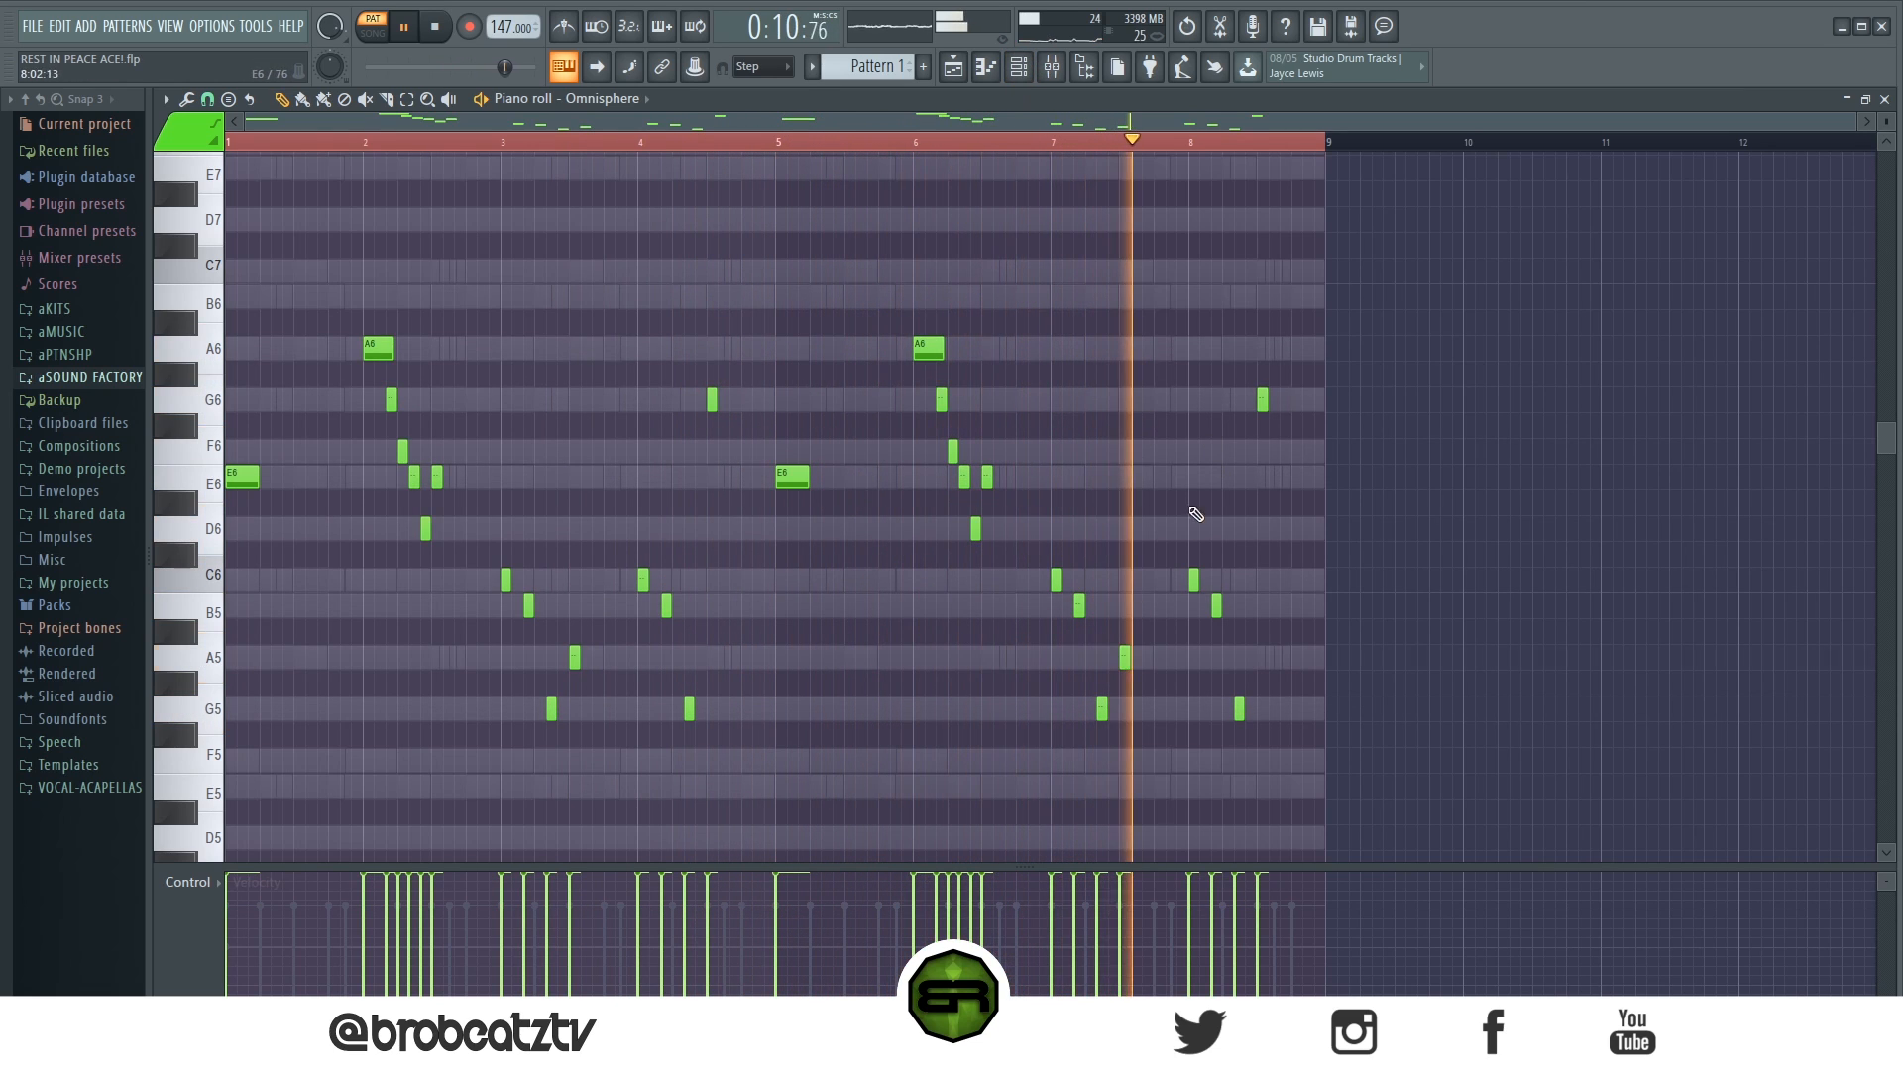
key("space")
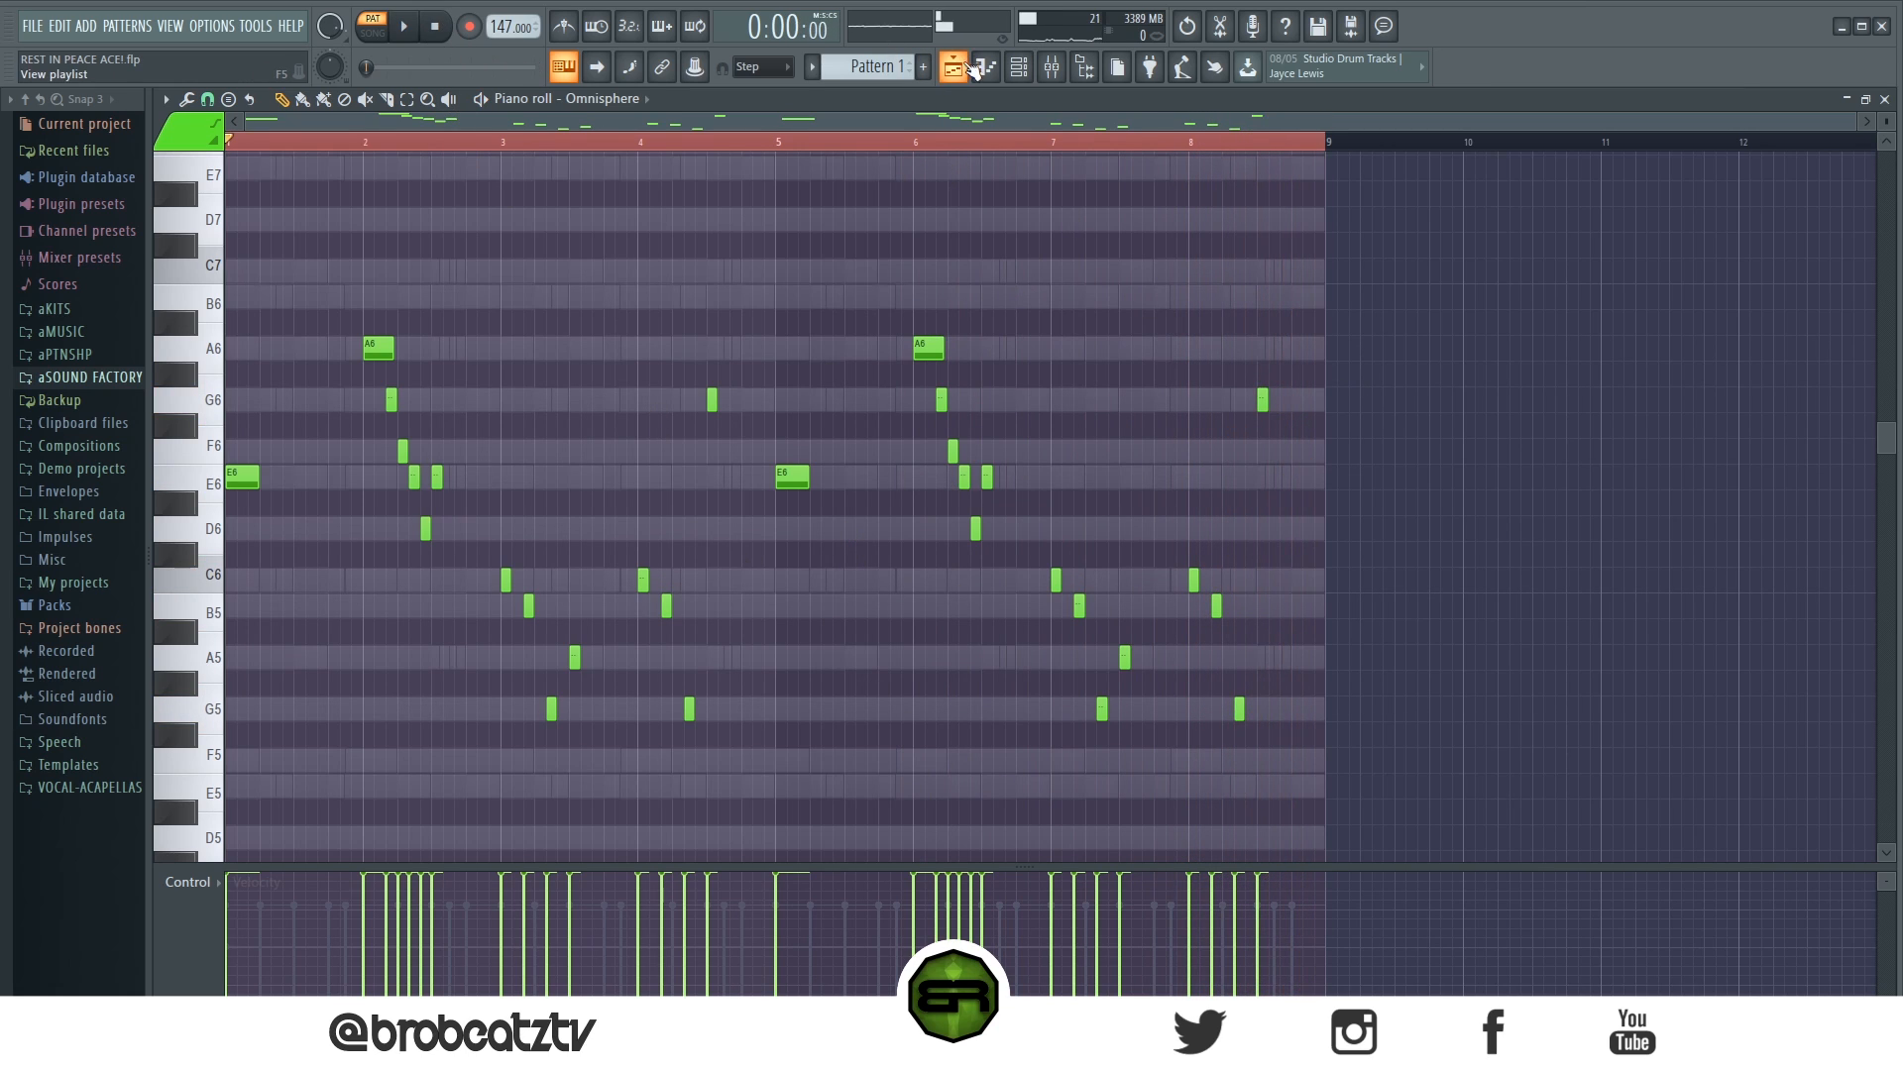
- Check which patch the sixth Omnisphere channel uses and close its plugin window
left_click(1017, 66)
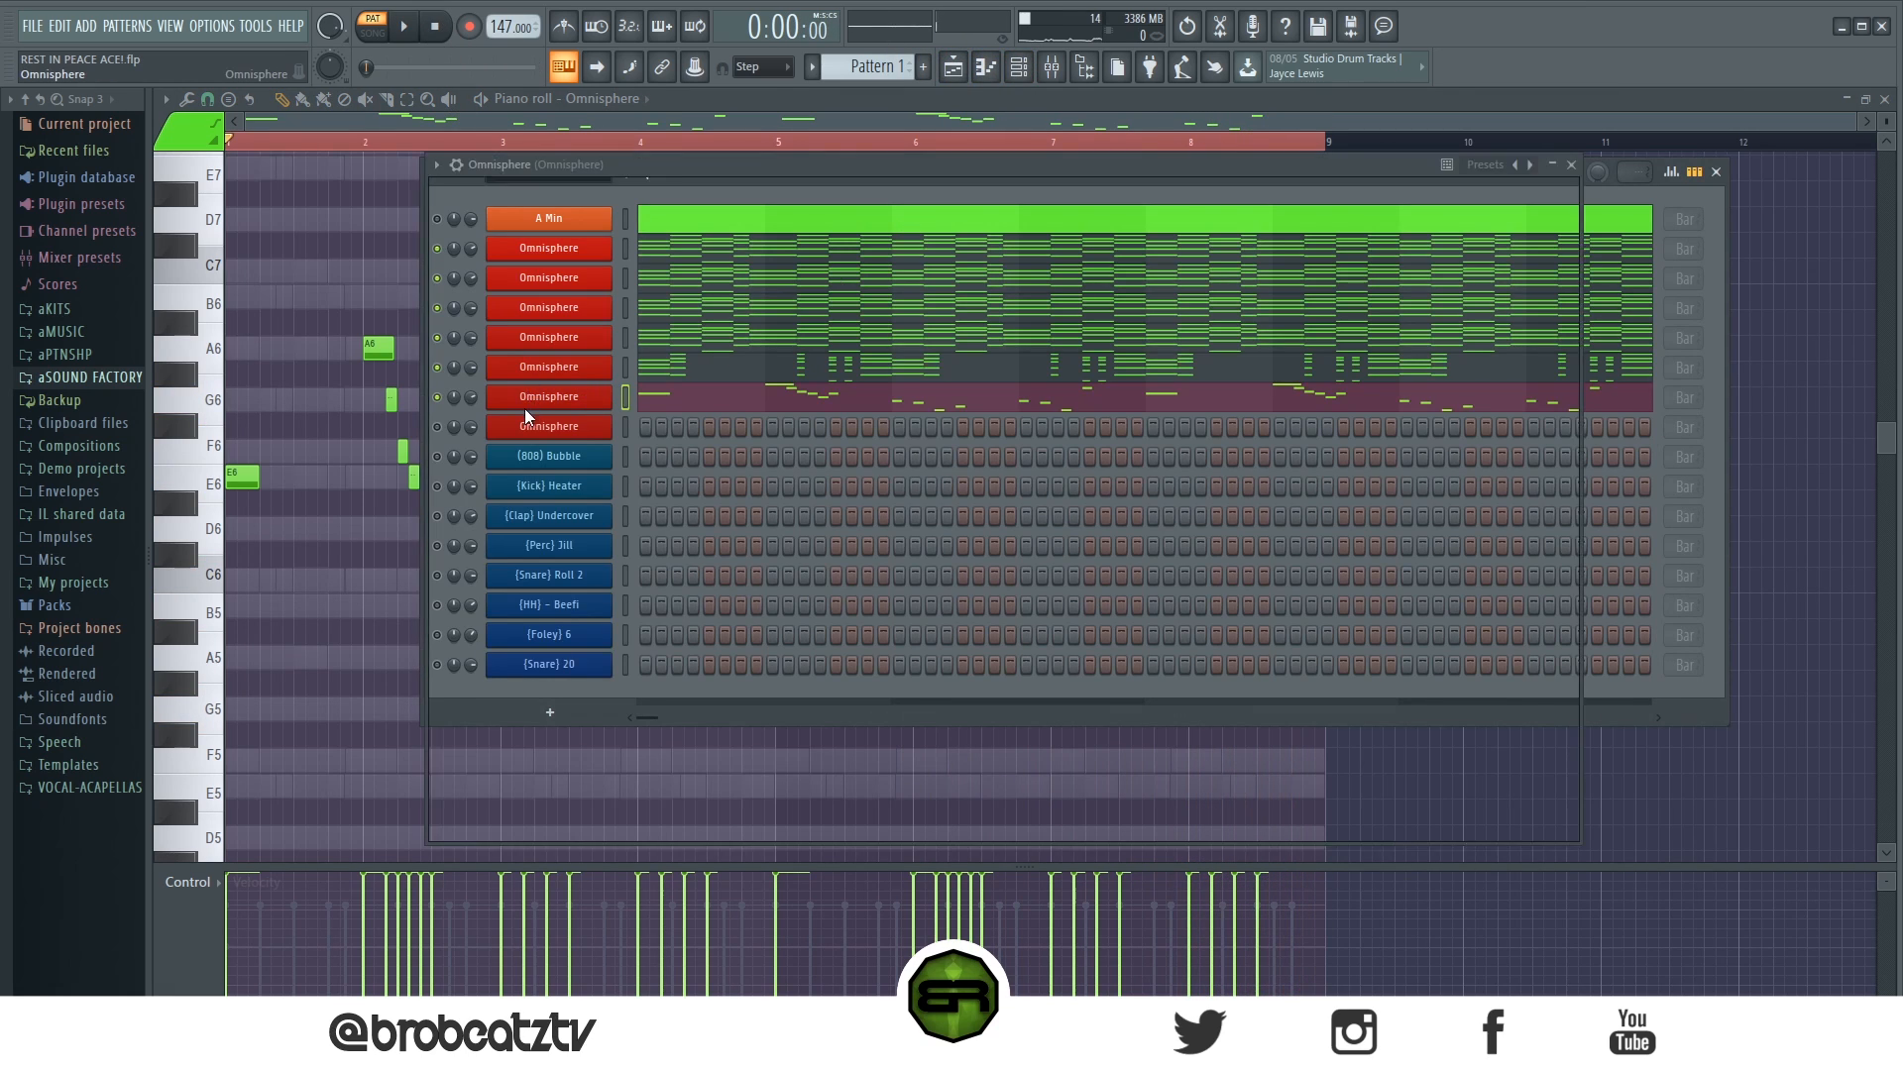
left_click(525, 408)
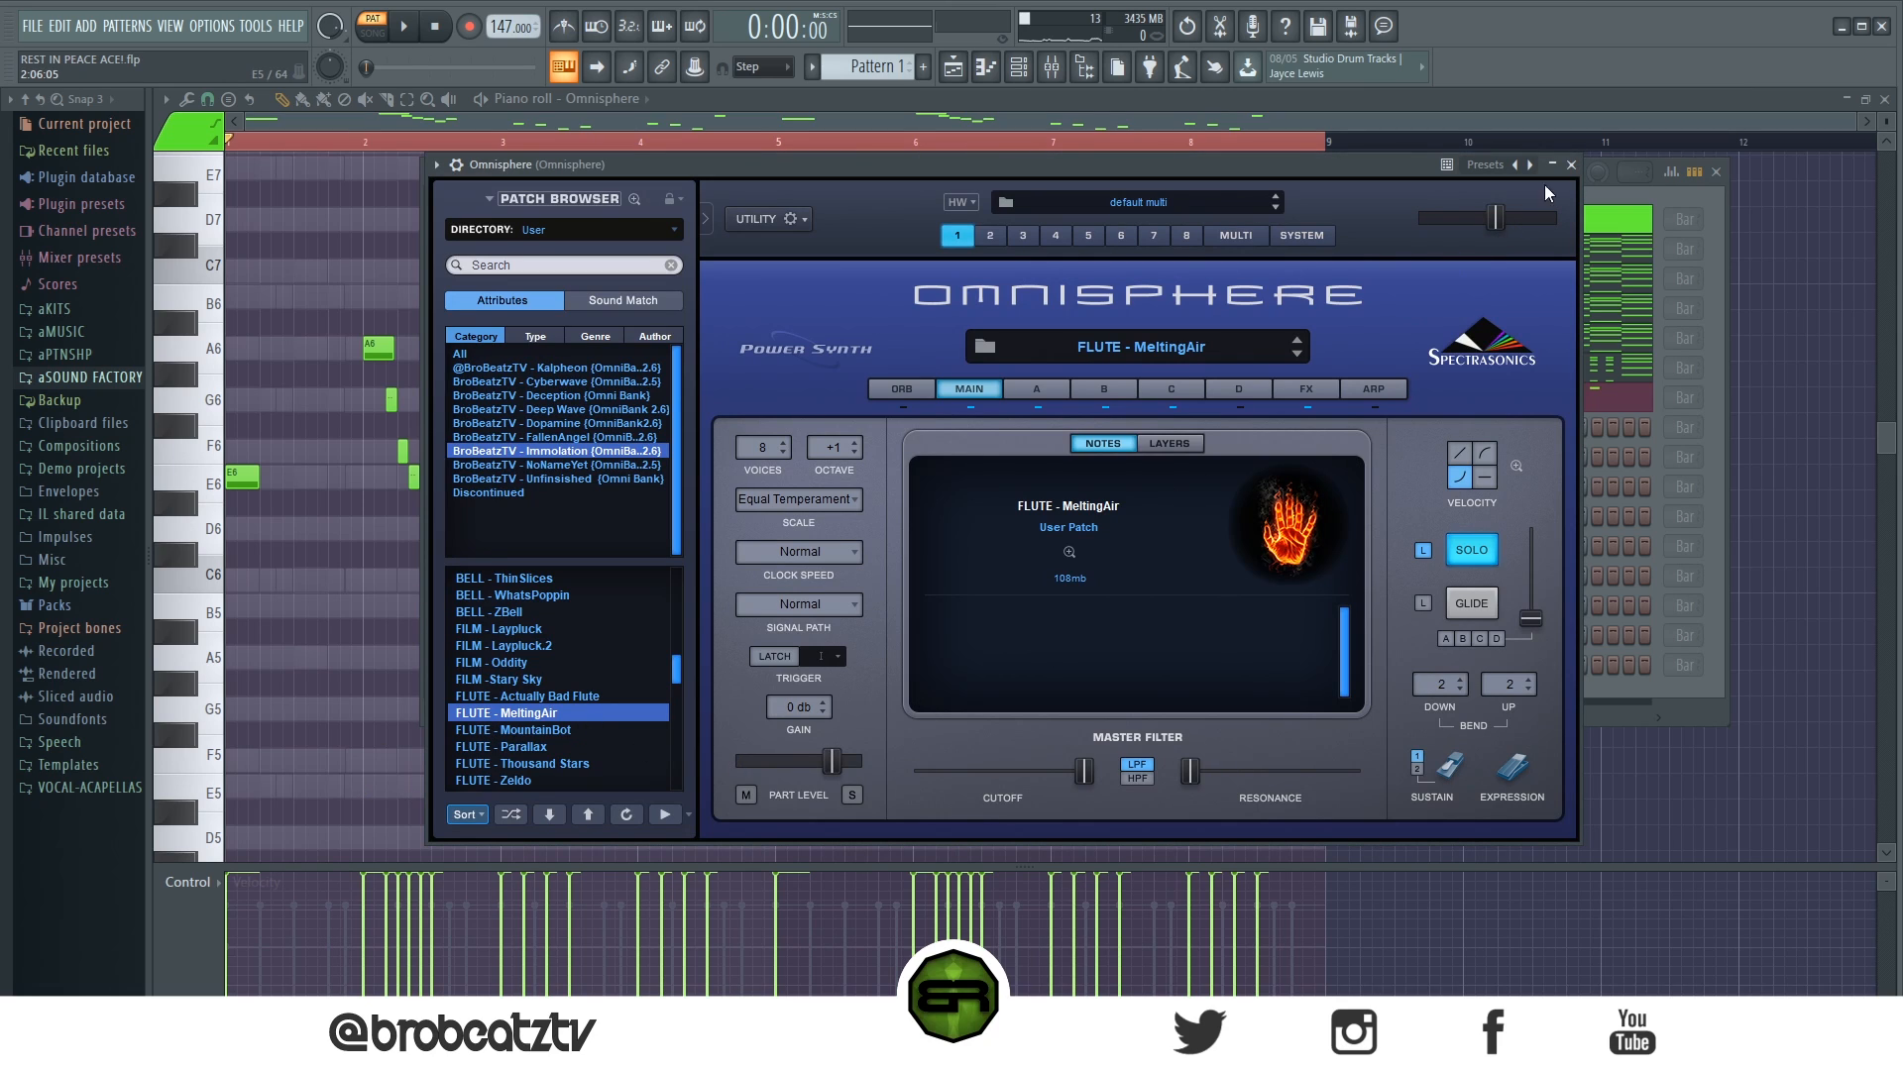
left_click(1571, 165)
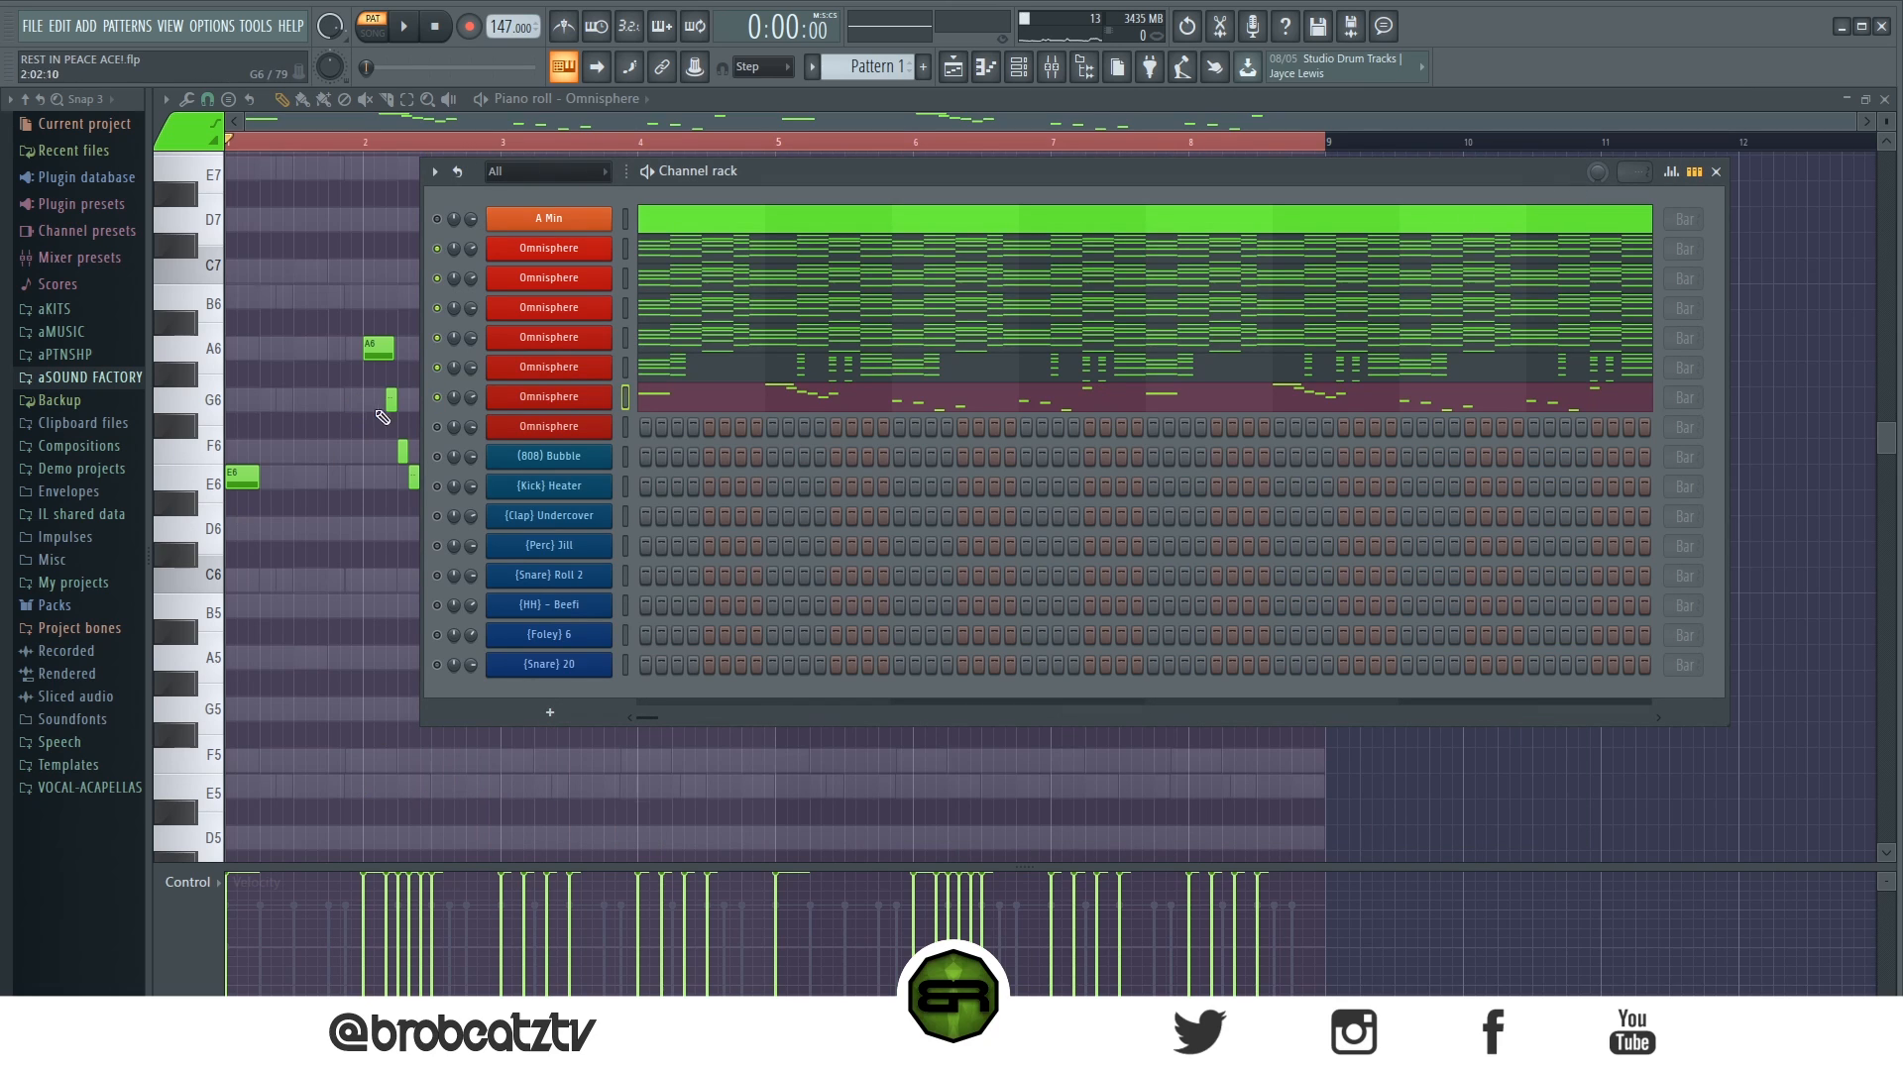
- Open the seventh Omnisphere channel's piano roll
right_click(604, 424)
left_click(632, 426)
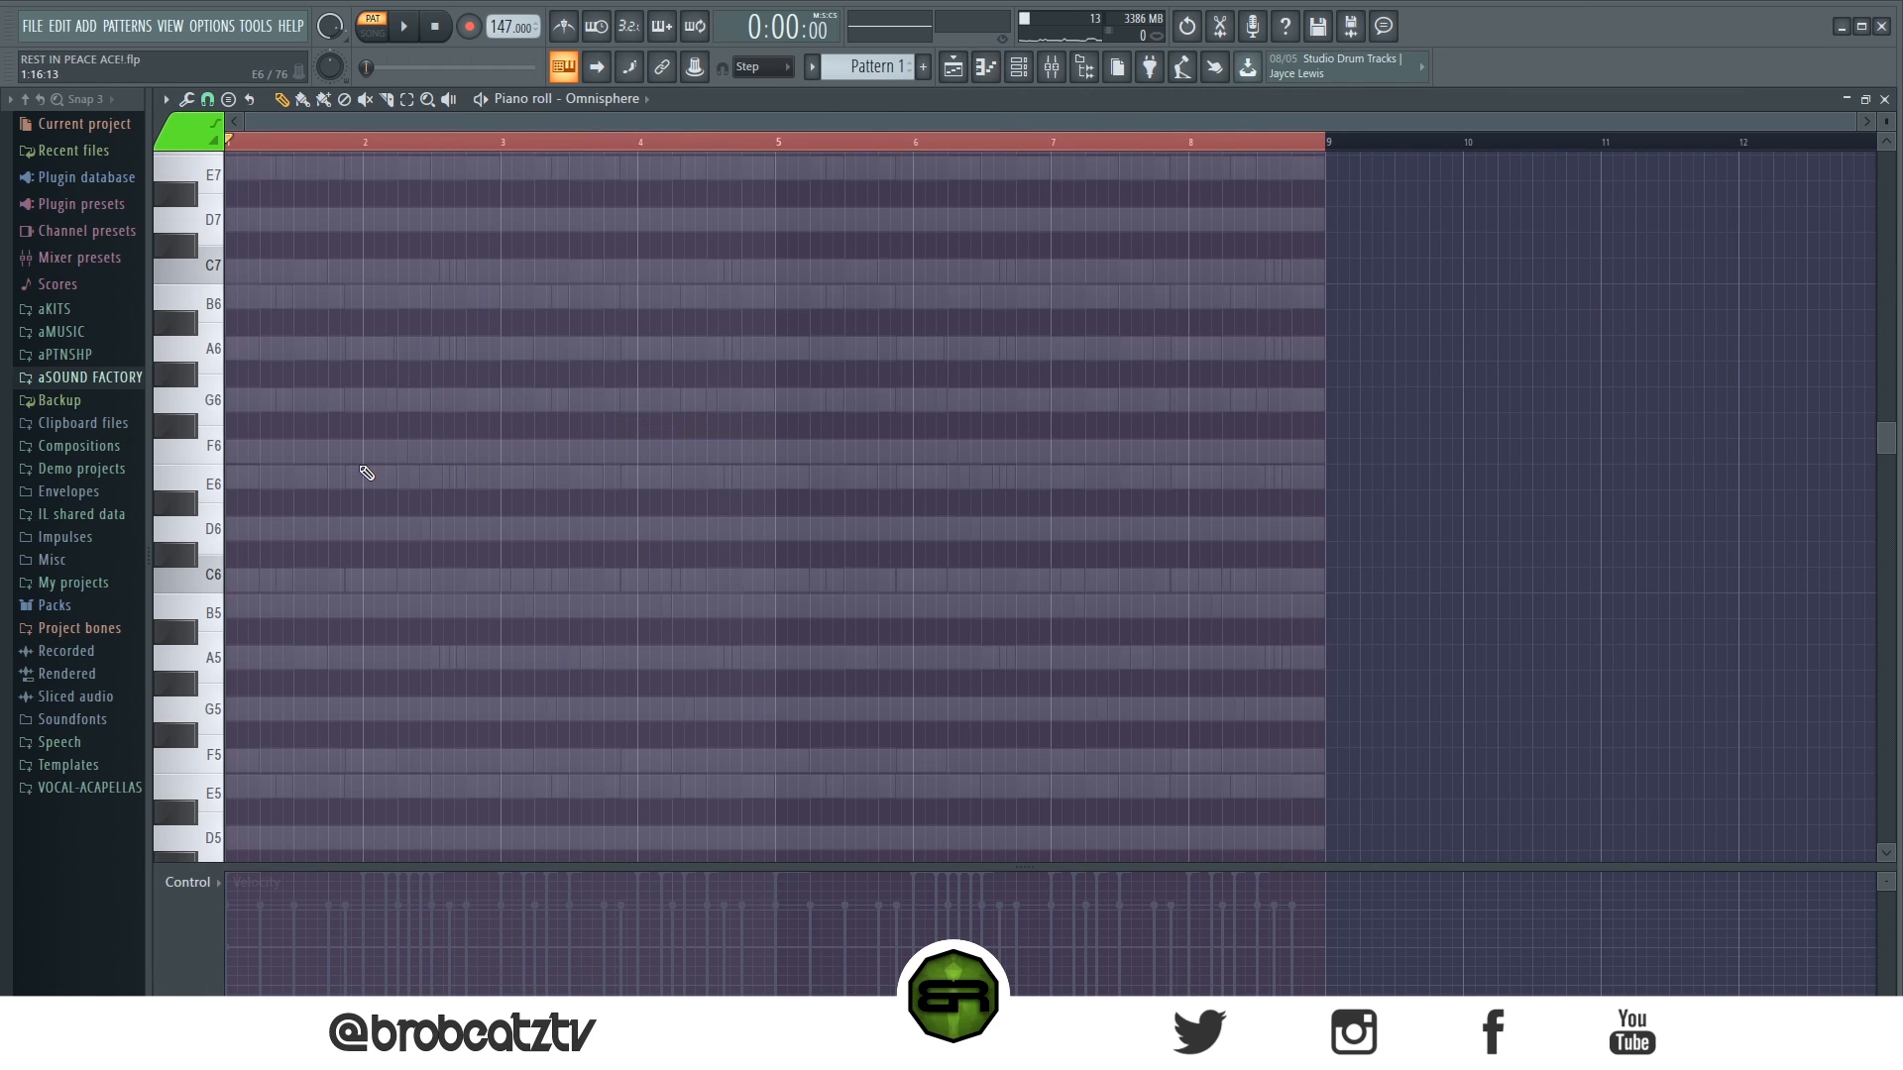
scroll(505, 154, "up", 3)
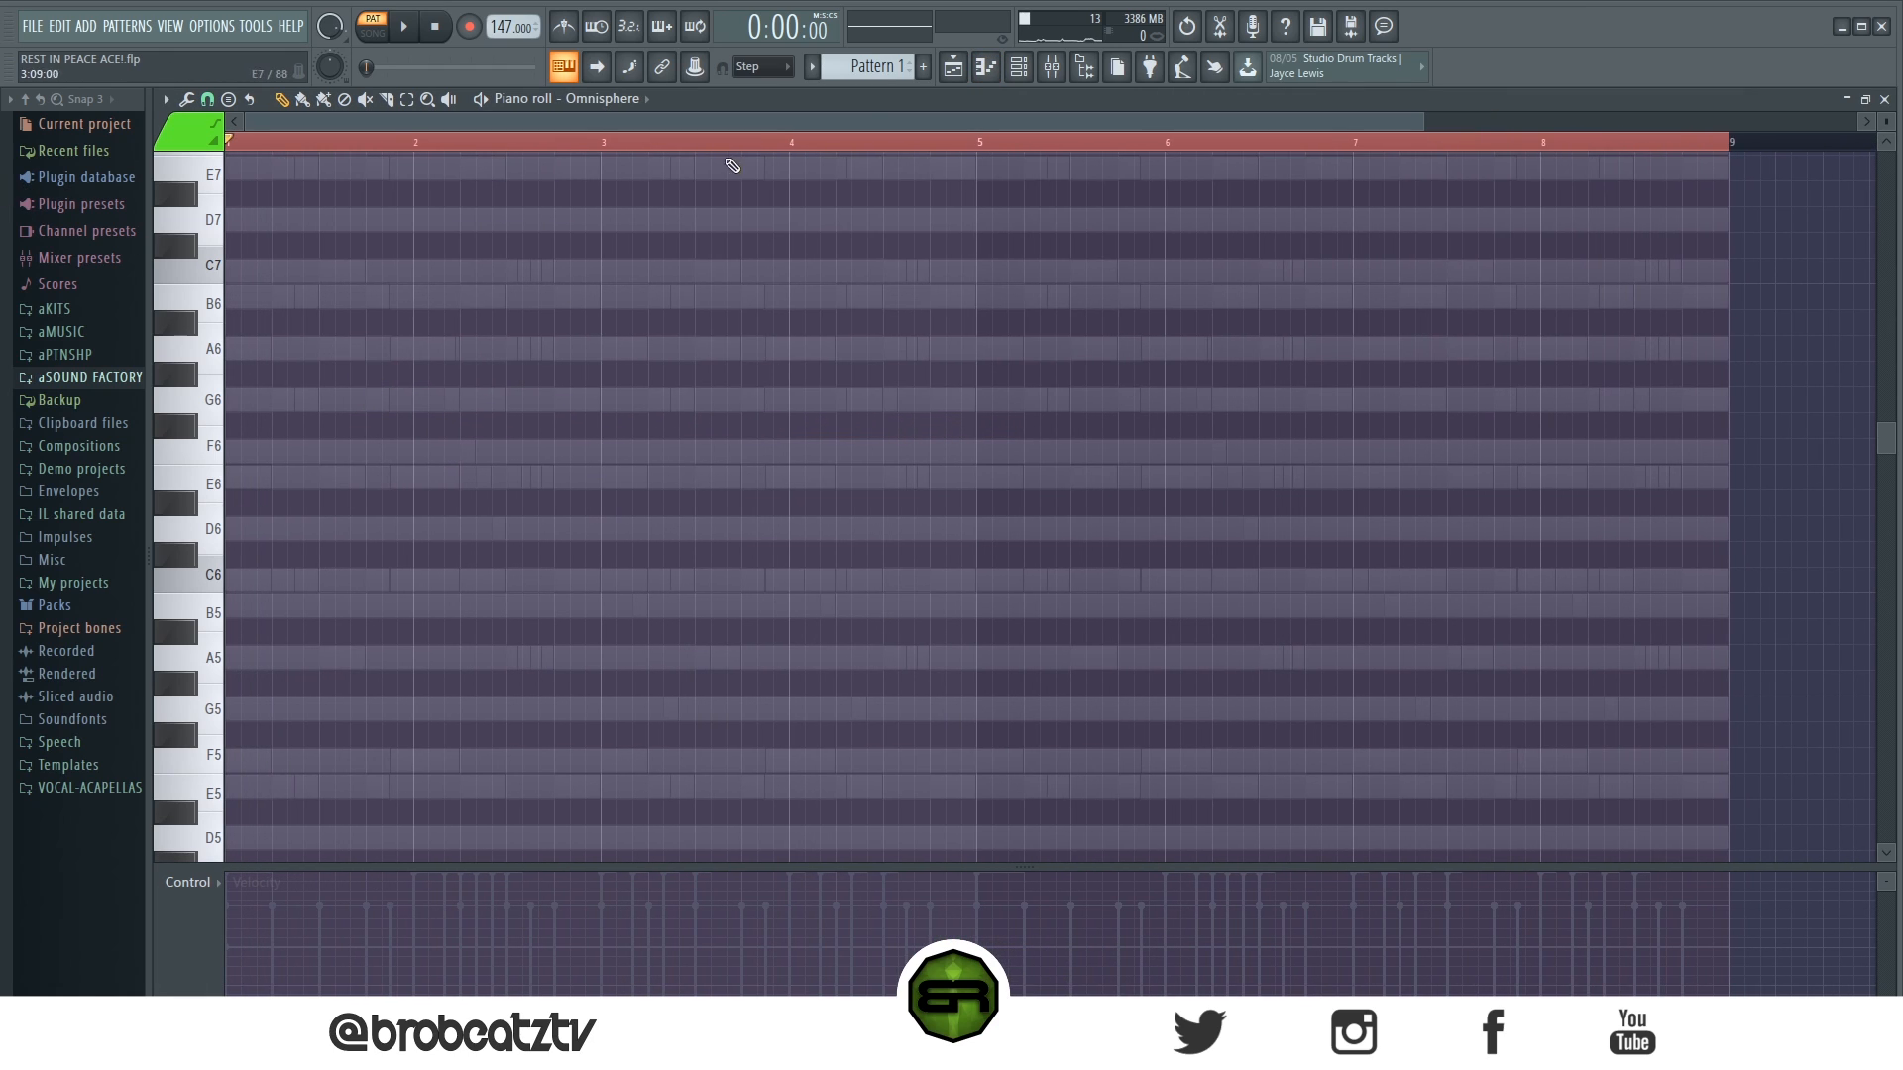
scroll(504, 364, "down", 3)
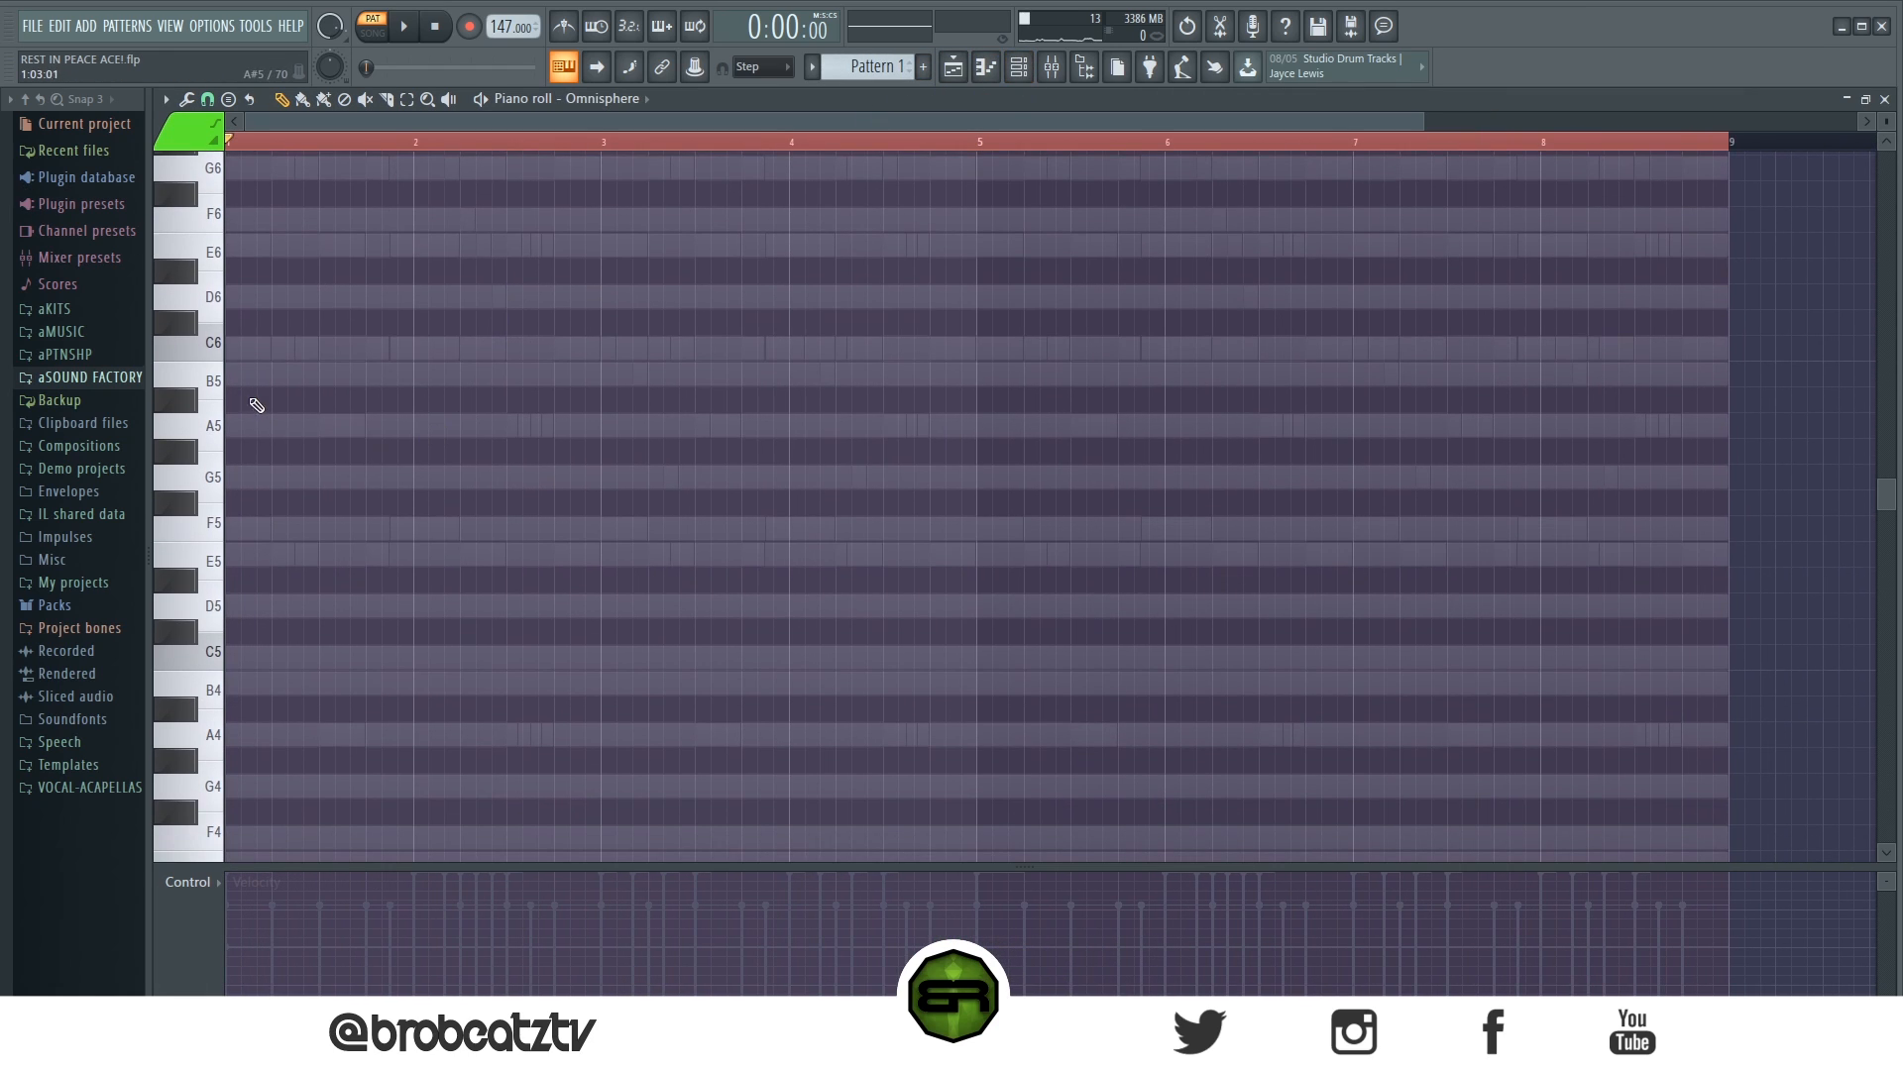
- Copy the lowest notes F5 and A4 of the chords in bar 1 of the second Omnisphere channel
left_click(1020, 70)
left_click(682, 277)
scroll(347, 548, "down", 1)
left_click_drag(244, 415, 250, 491)
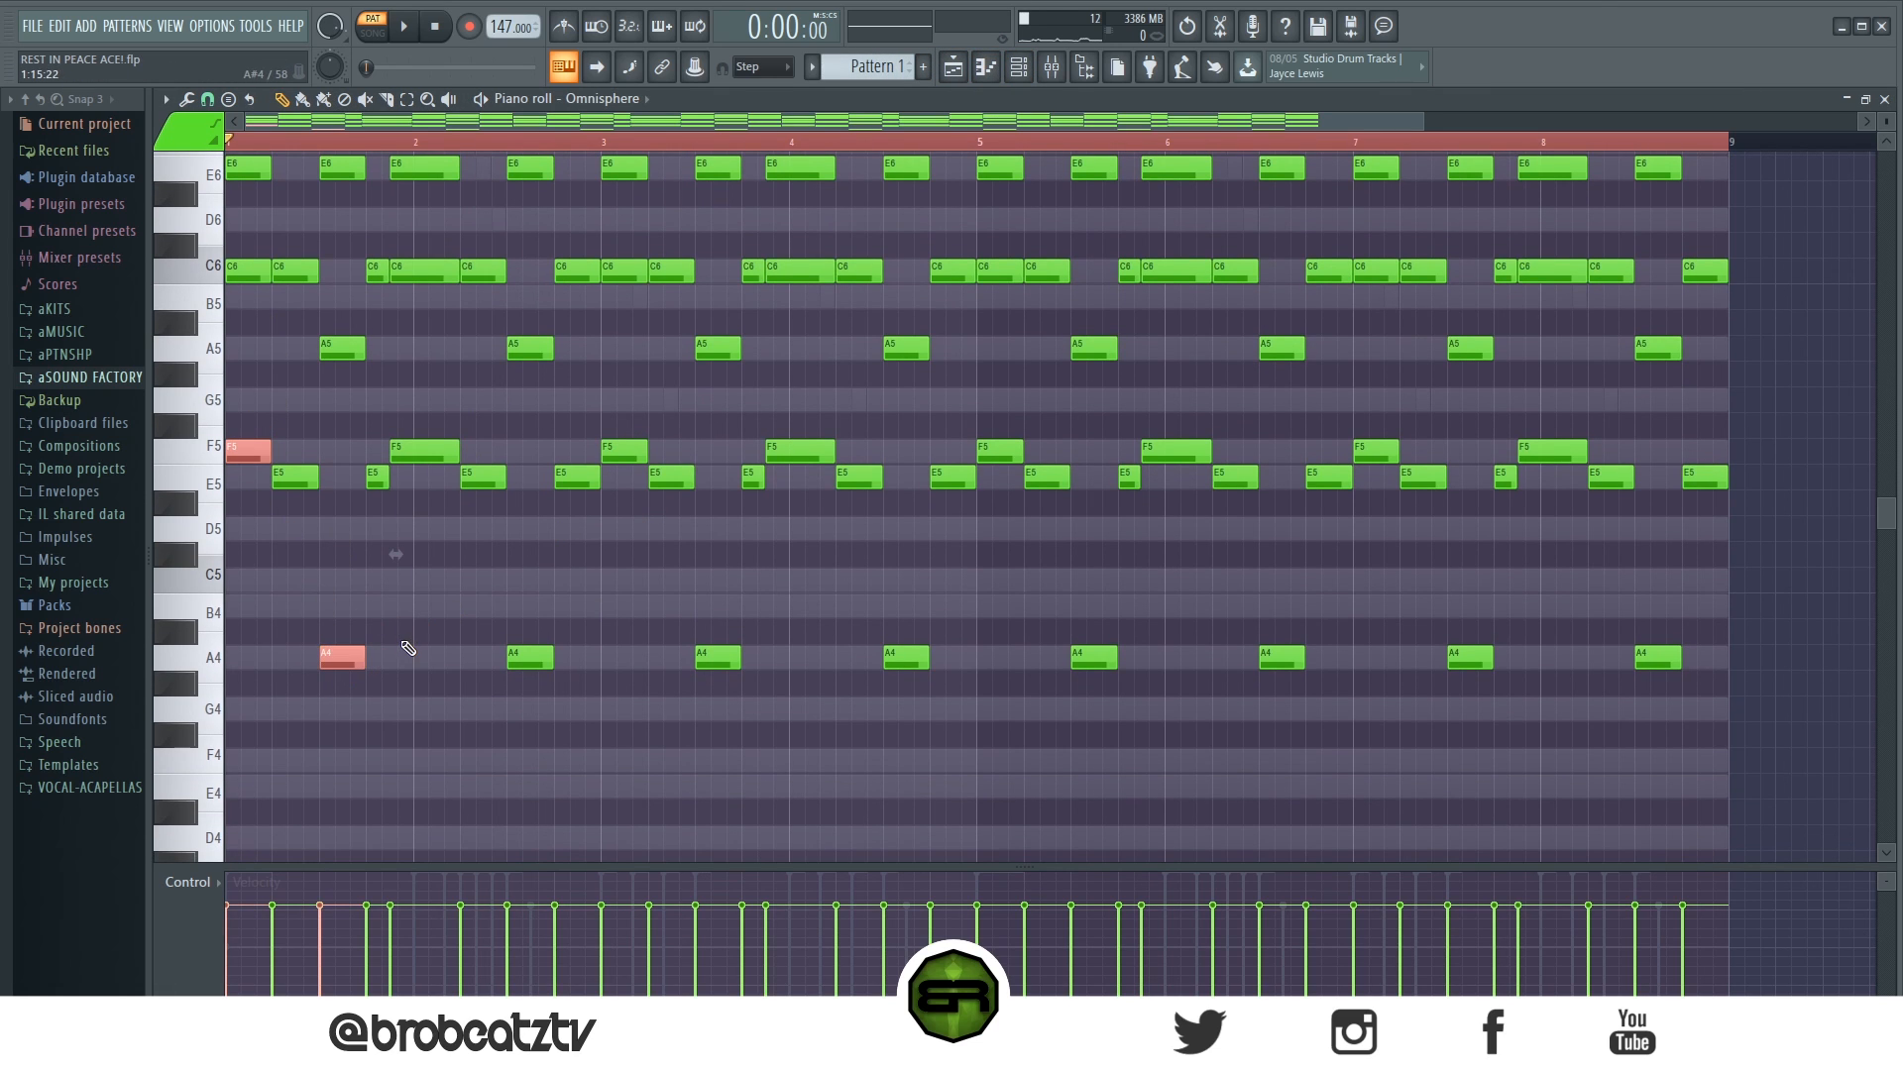
right_click(407, 601)
- Paste the F5 and A4 notes into the seventh Omnisphere channel and move A4 to the start of bar 2
left_click(1020, 70)
right_click(590, 424)
left_click(656, 428)
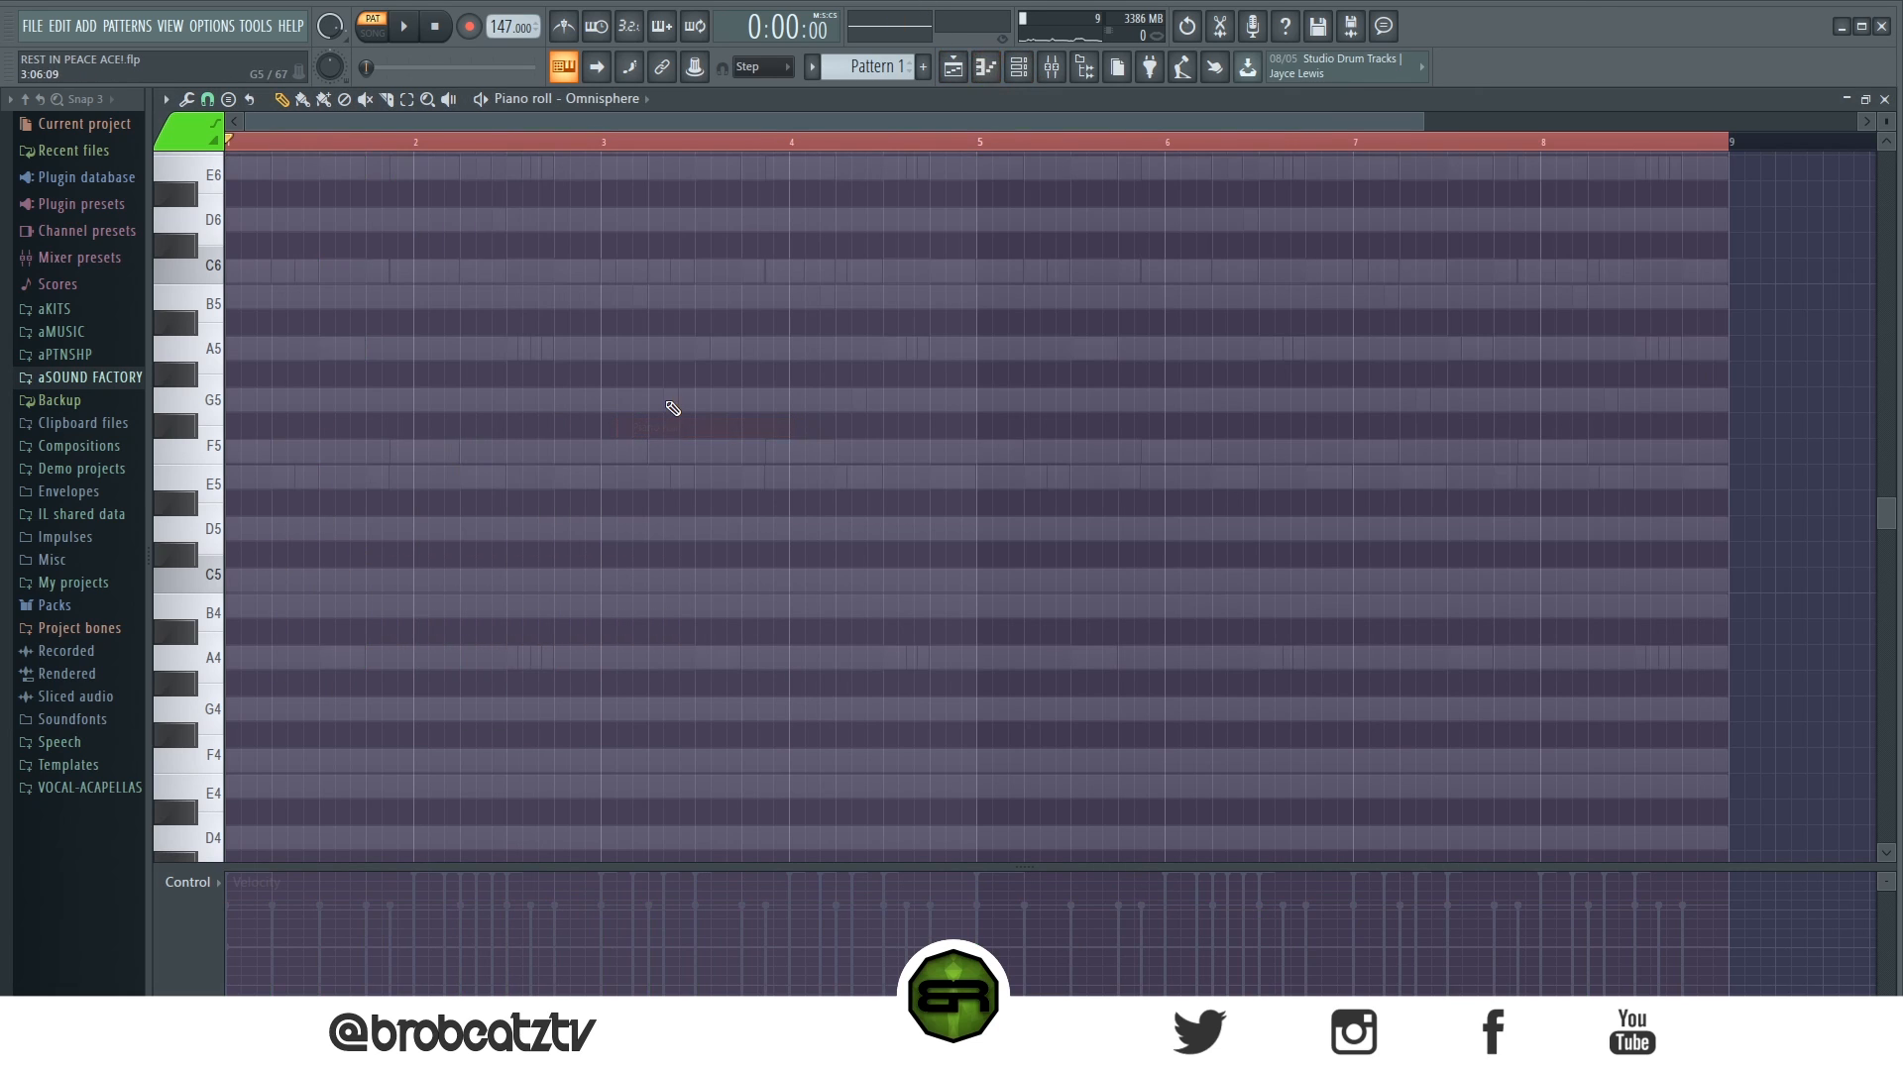
key("ctrl+v")
right_click(407, 603)
left_click_drag(362, 660, 456, 660)
- Try duplicating the F5 and A4 notes to bars 3 and 4, and delete the copies
key("ctrl+a")
key("ctrl+b")
left_click_drag(432, 462, 625, 474)
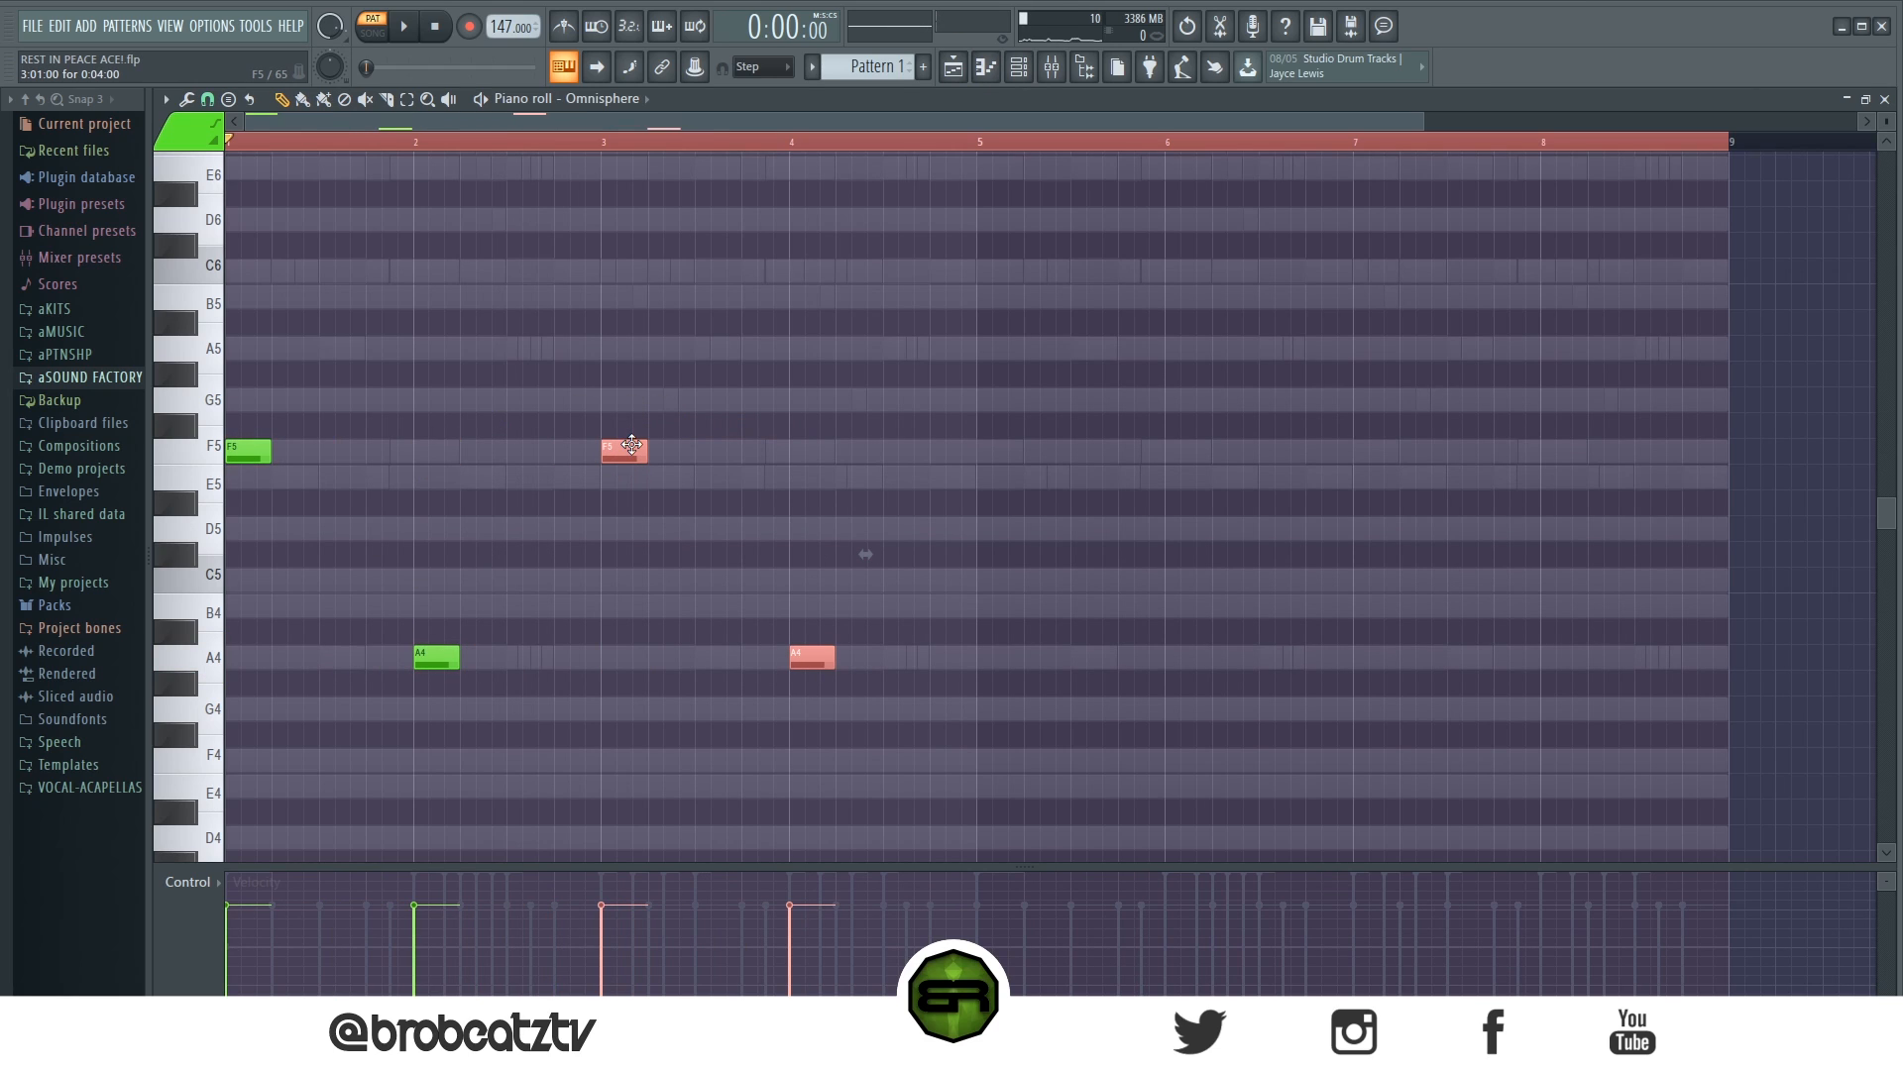
right_click(812, 657)
right_click(624, 451)
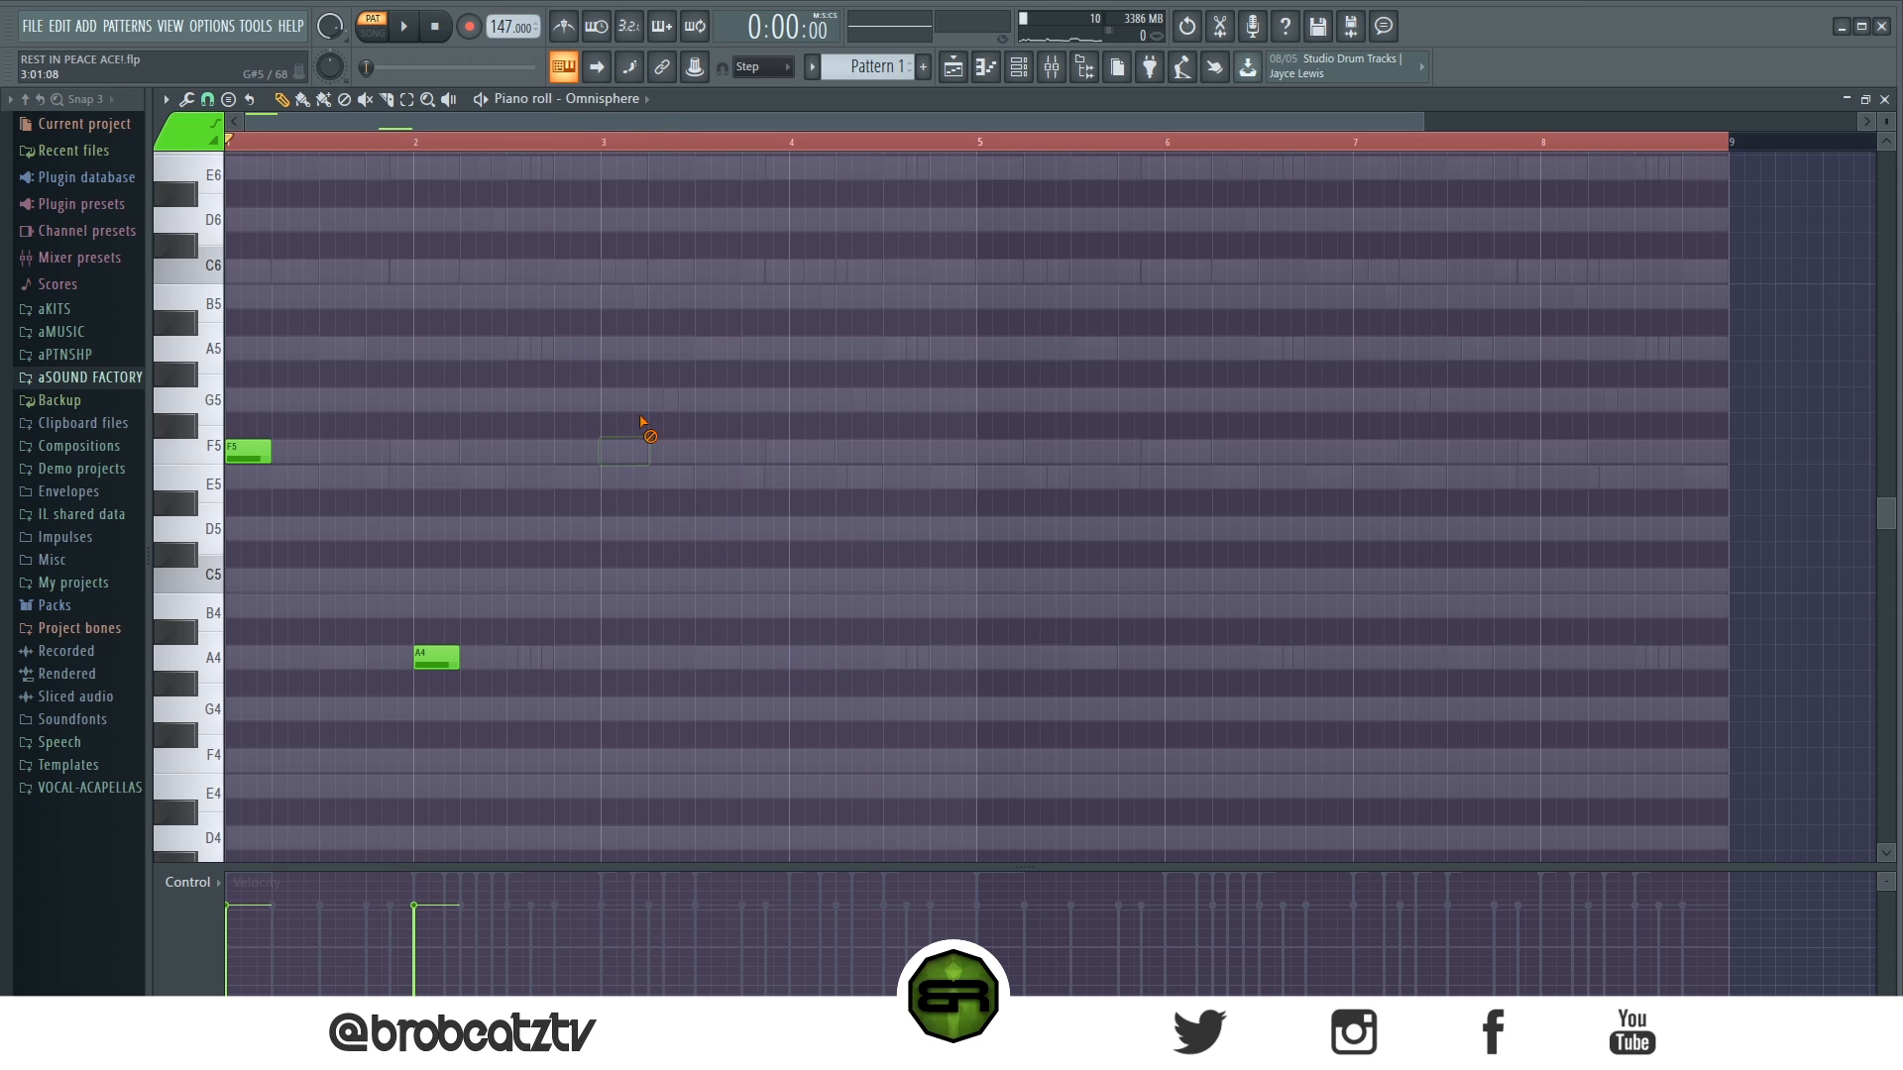
- Move A4 to the start of bar 3 and add a C5 one beat into bar 4 while the pattern plays
key("space")
left_click_drag(436, 657, 623, 657)
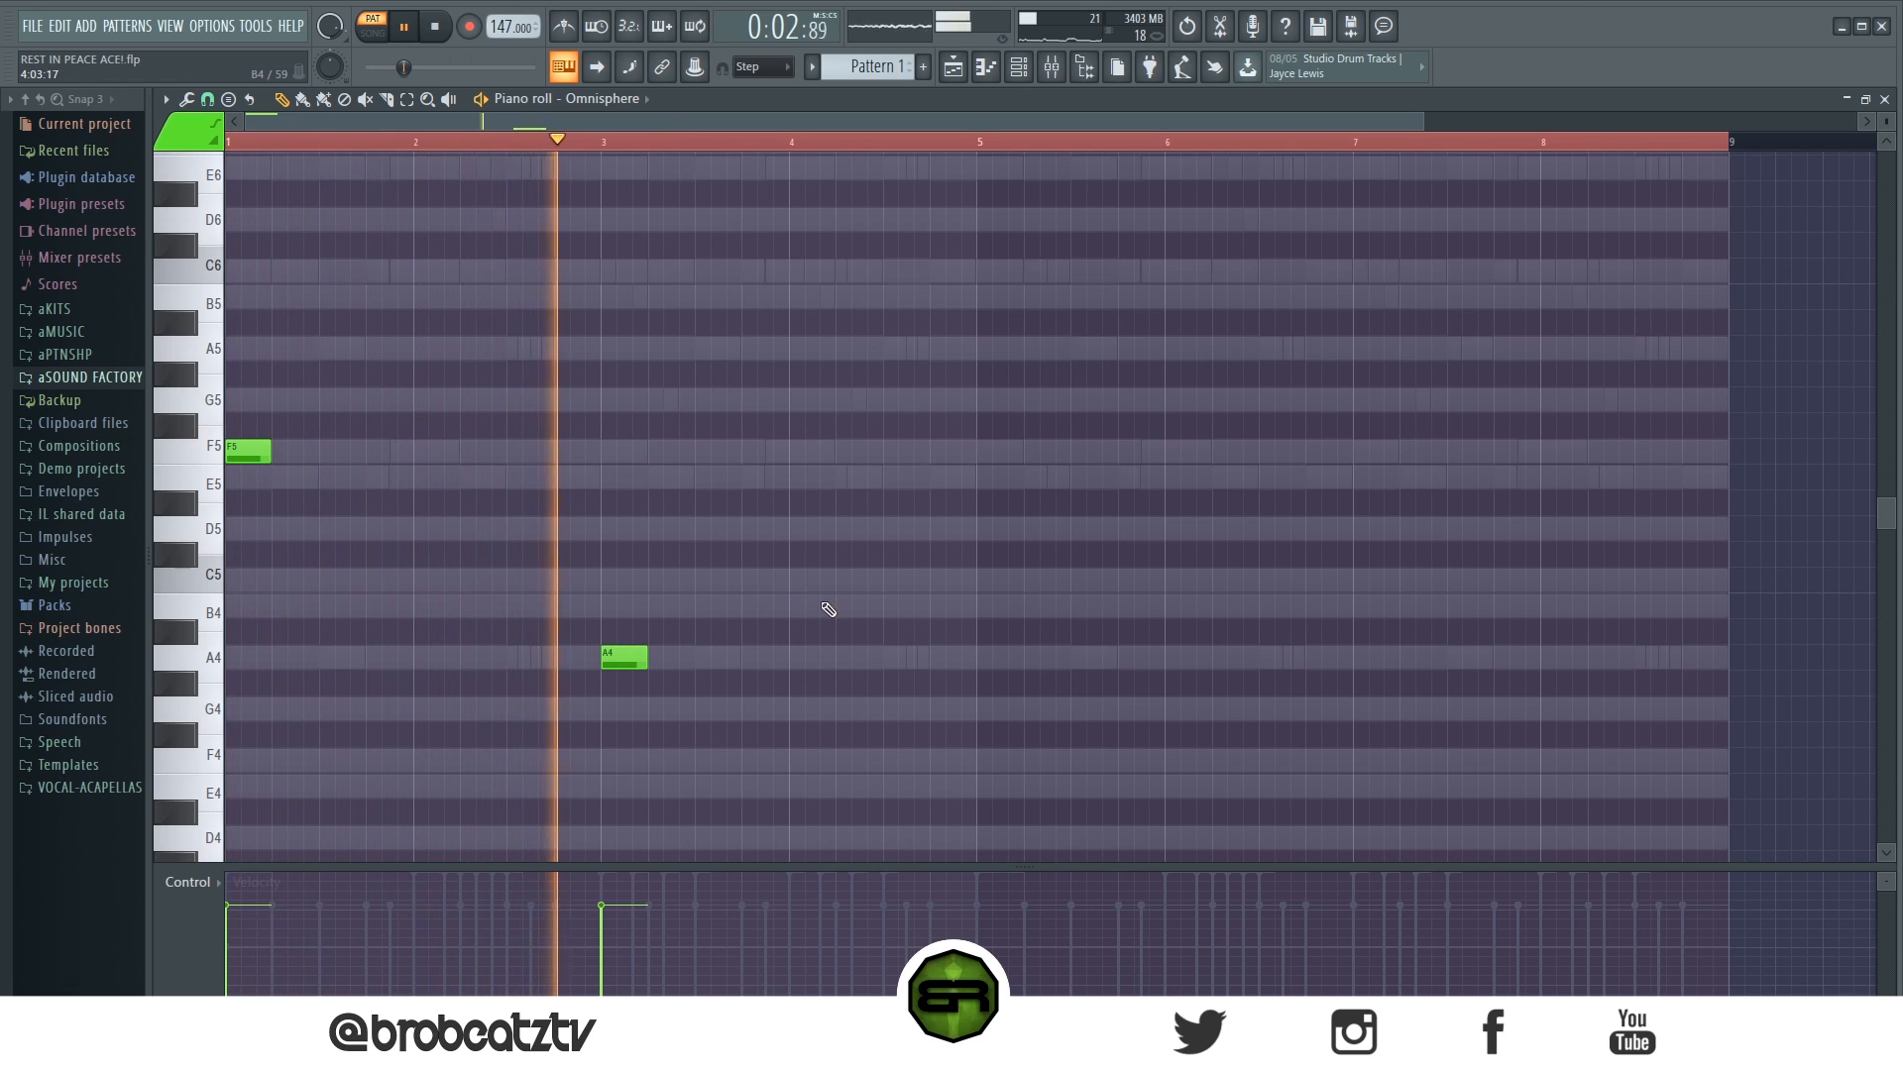
left_click(838, 579)
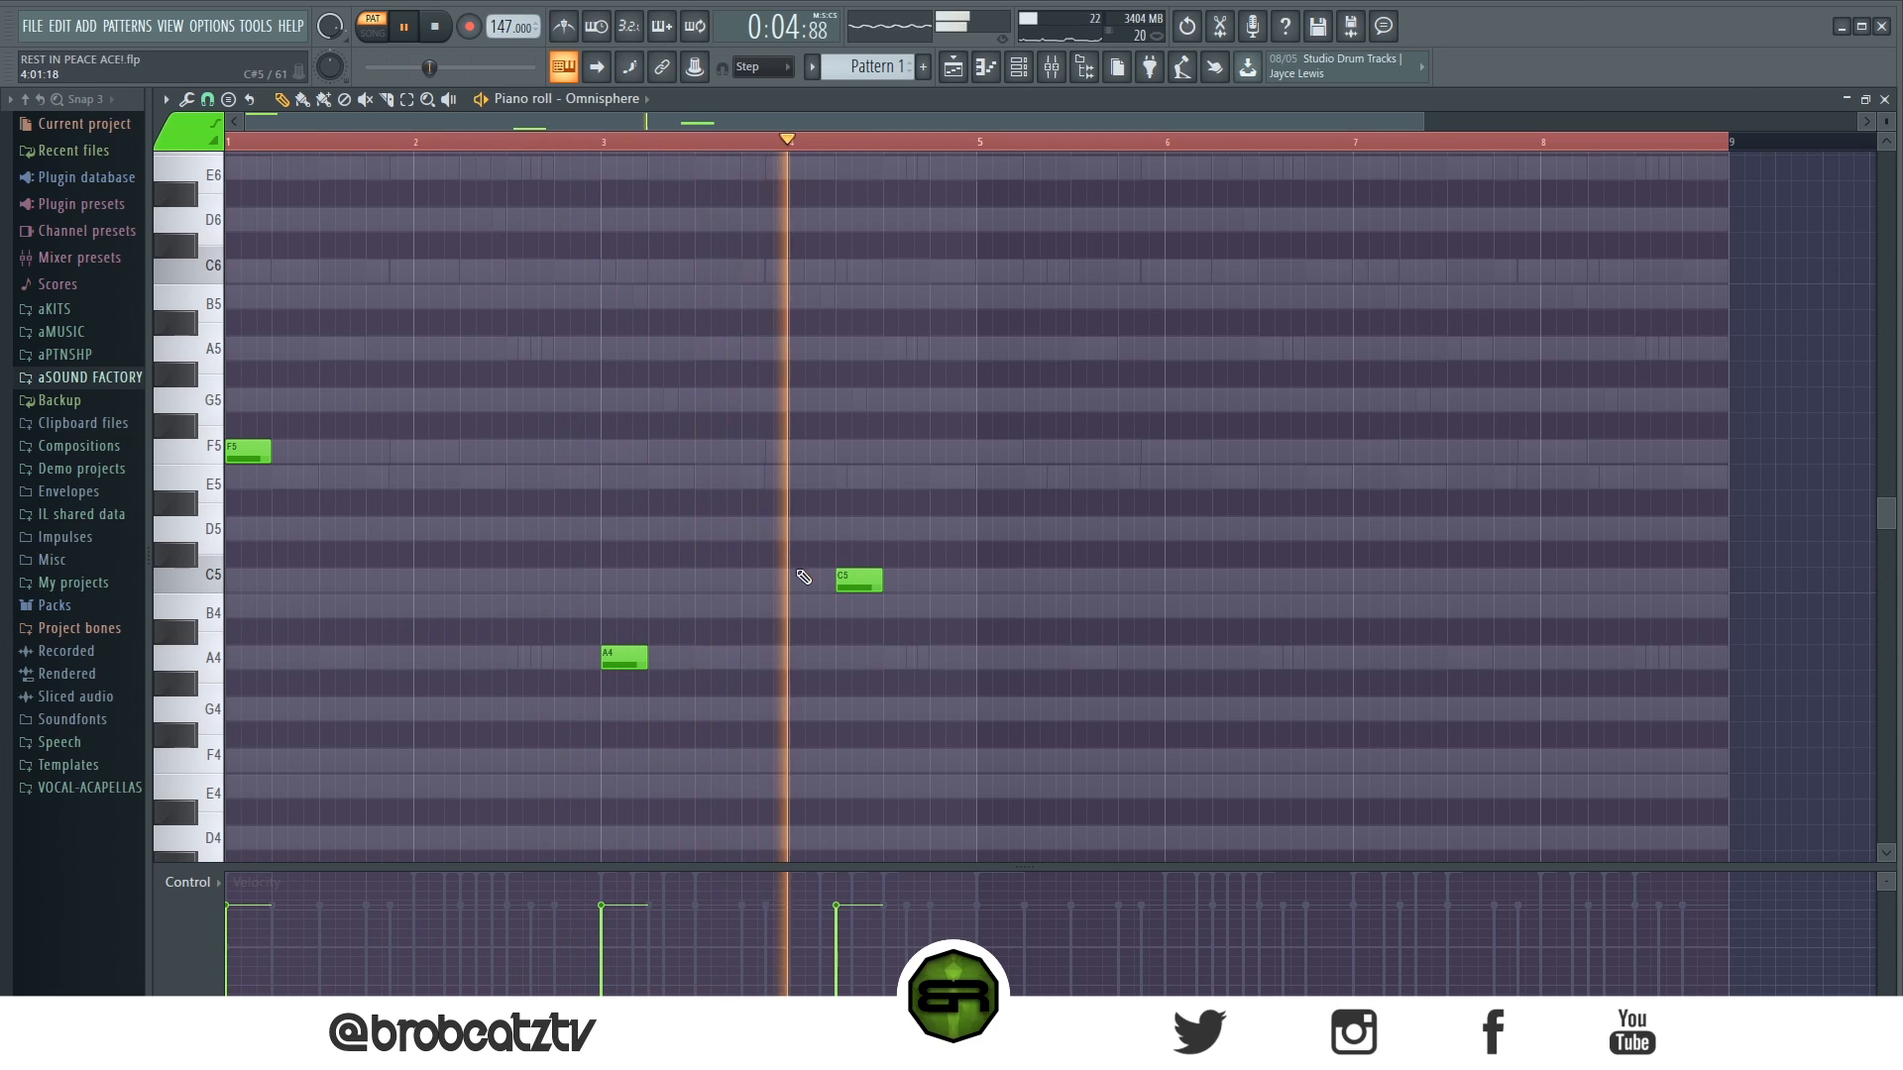
key("space")
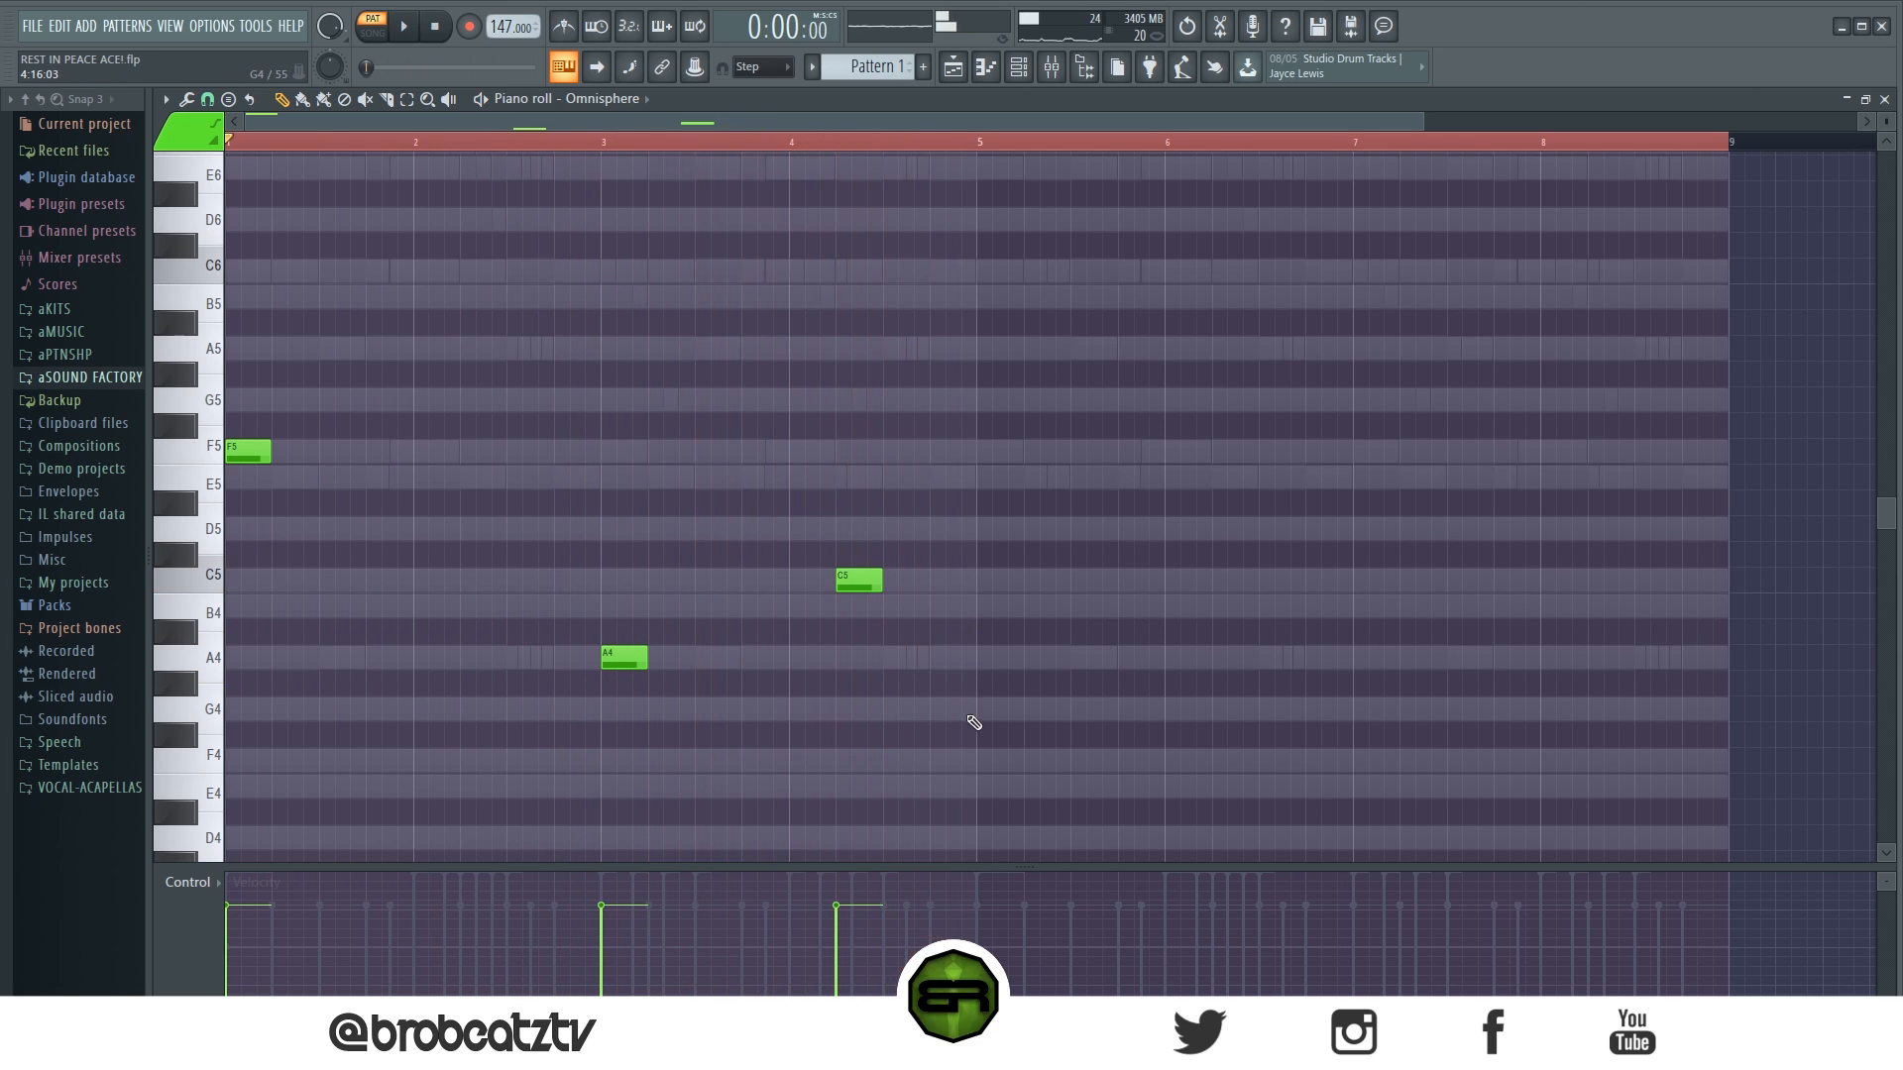
- Duplicate the F5, A4 and C5 notes into bars 5 to 8 and lower the bar 5 note an octave to F4
key("ctrl+a")
left_click_drag(245, 454, 1003, 498)
left_click_drag(991, 391, 1082, 575)
key("ctrl+Down")
- Set all notes of the seventh Omnisphere channel to maximum velocity and play the pattern through
key("ctrl+a")
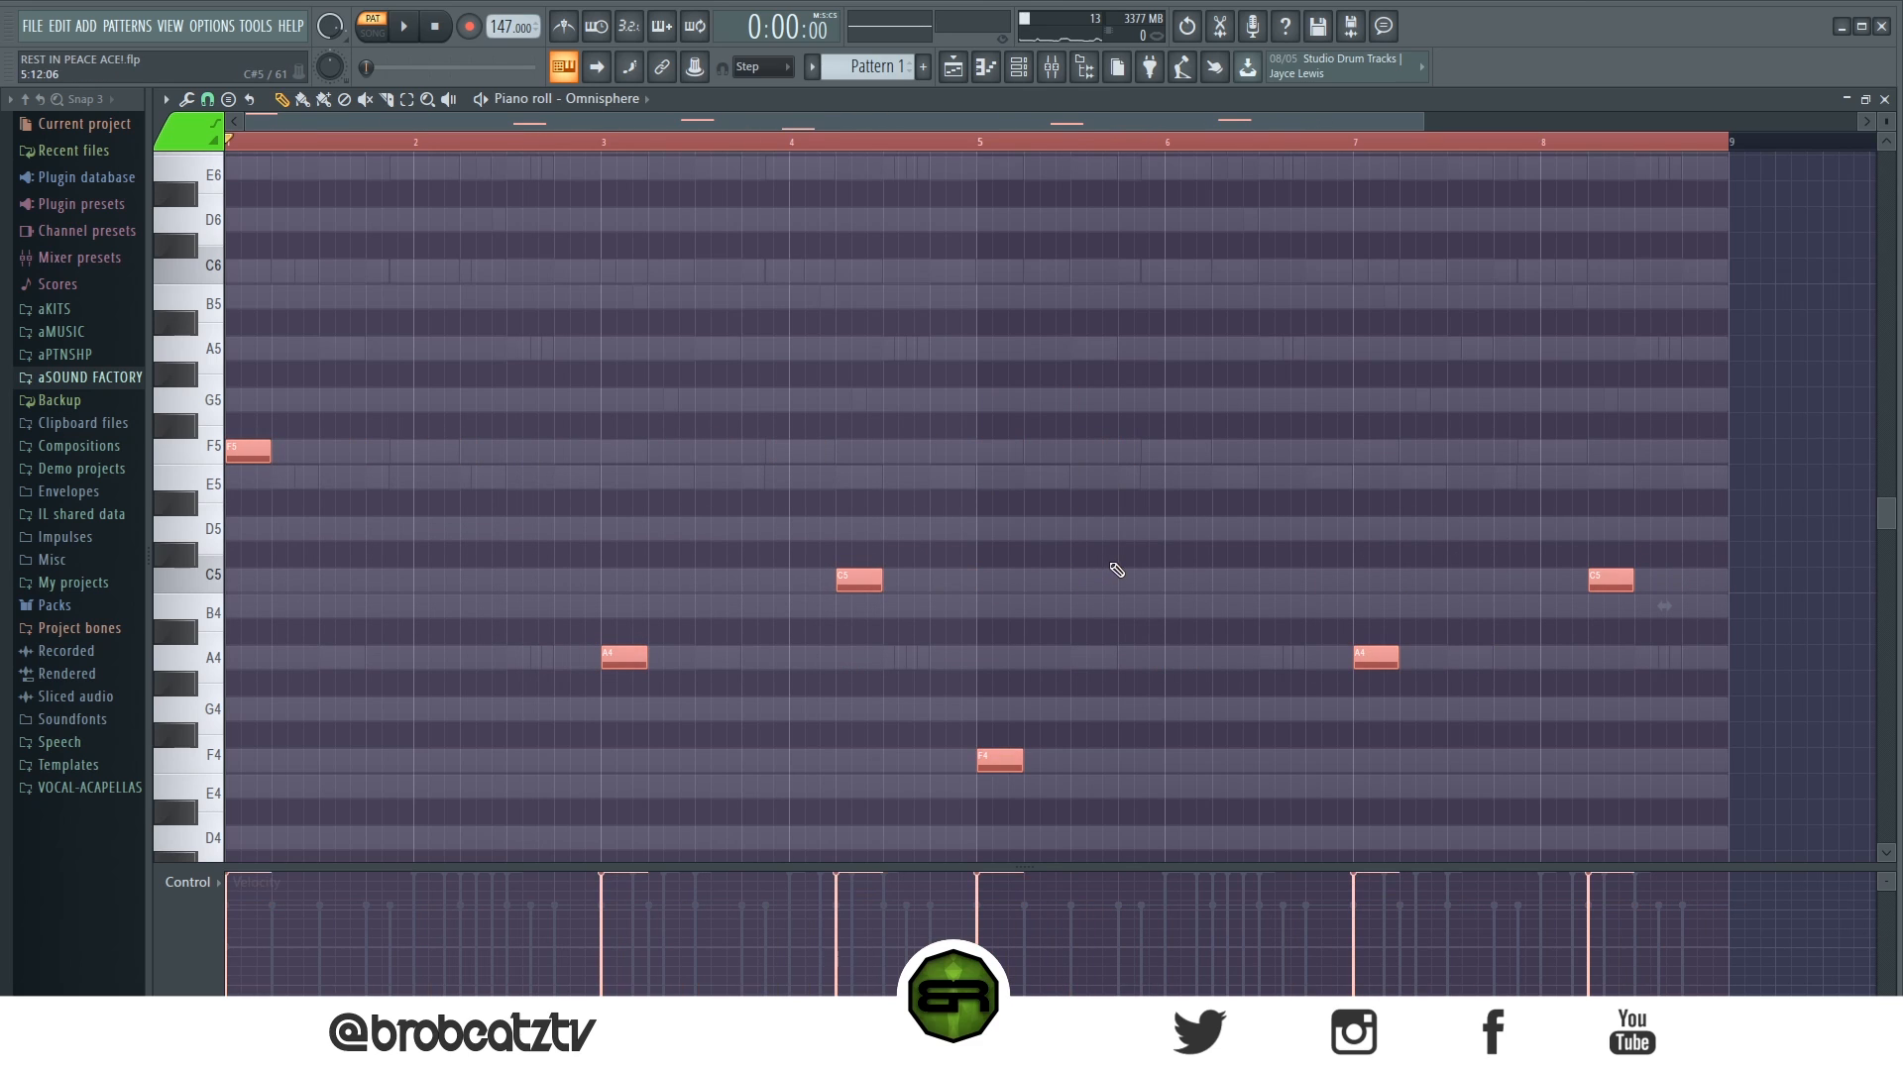
scroll(1115, 568, "up", 3)
key("space")
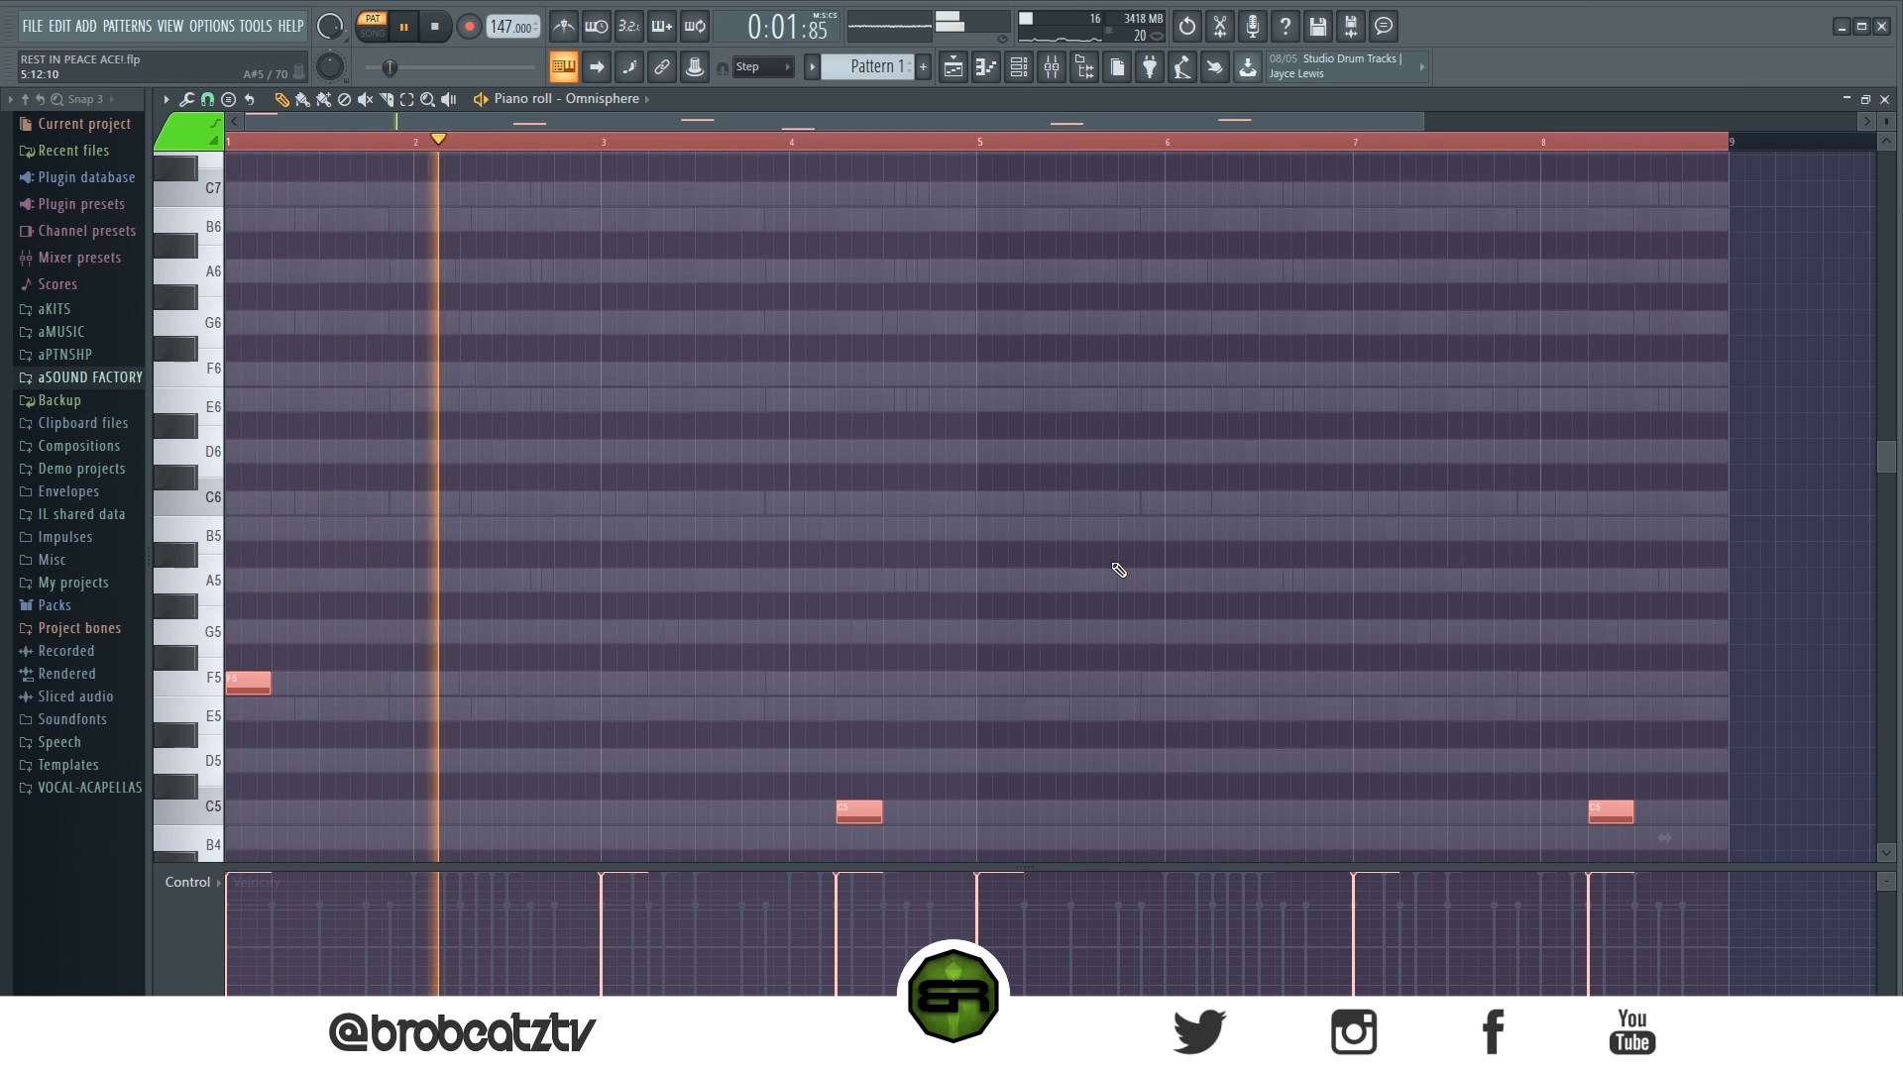
scroll(1098, 585, "down", 6)
scroll(1074, 610, "up", 2)
left_click(1074, 611, "ctrl")
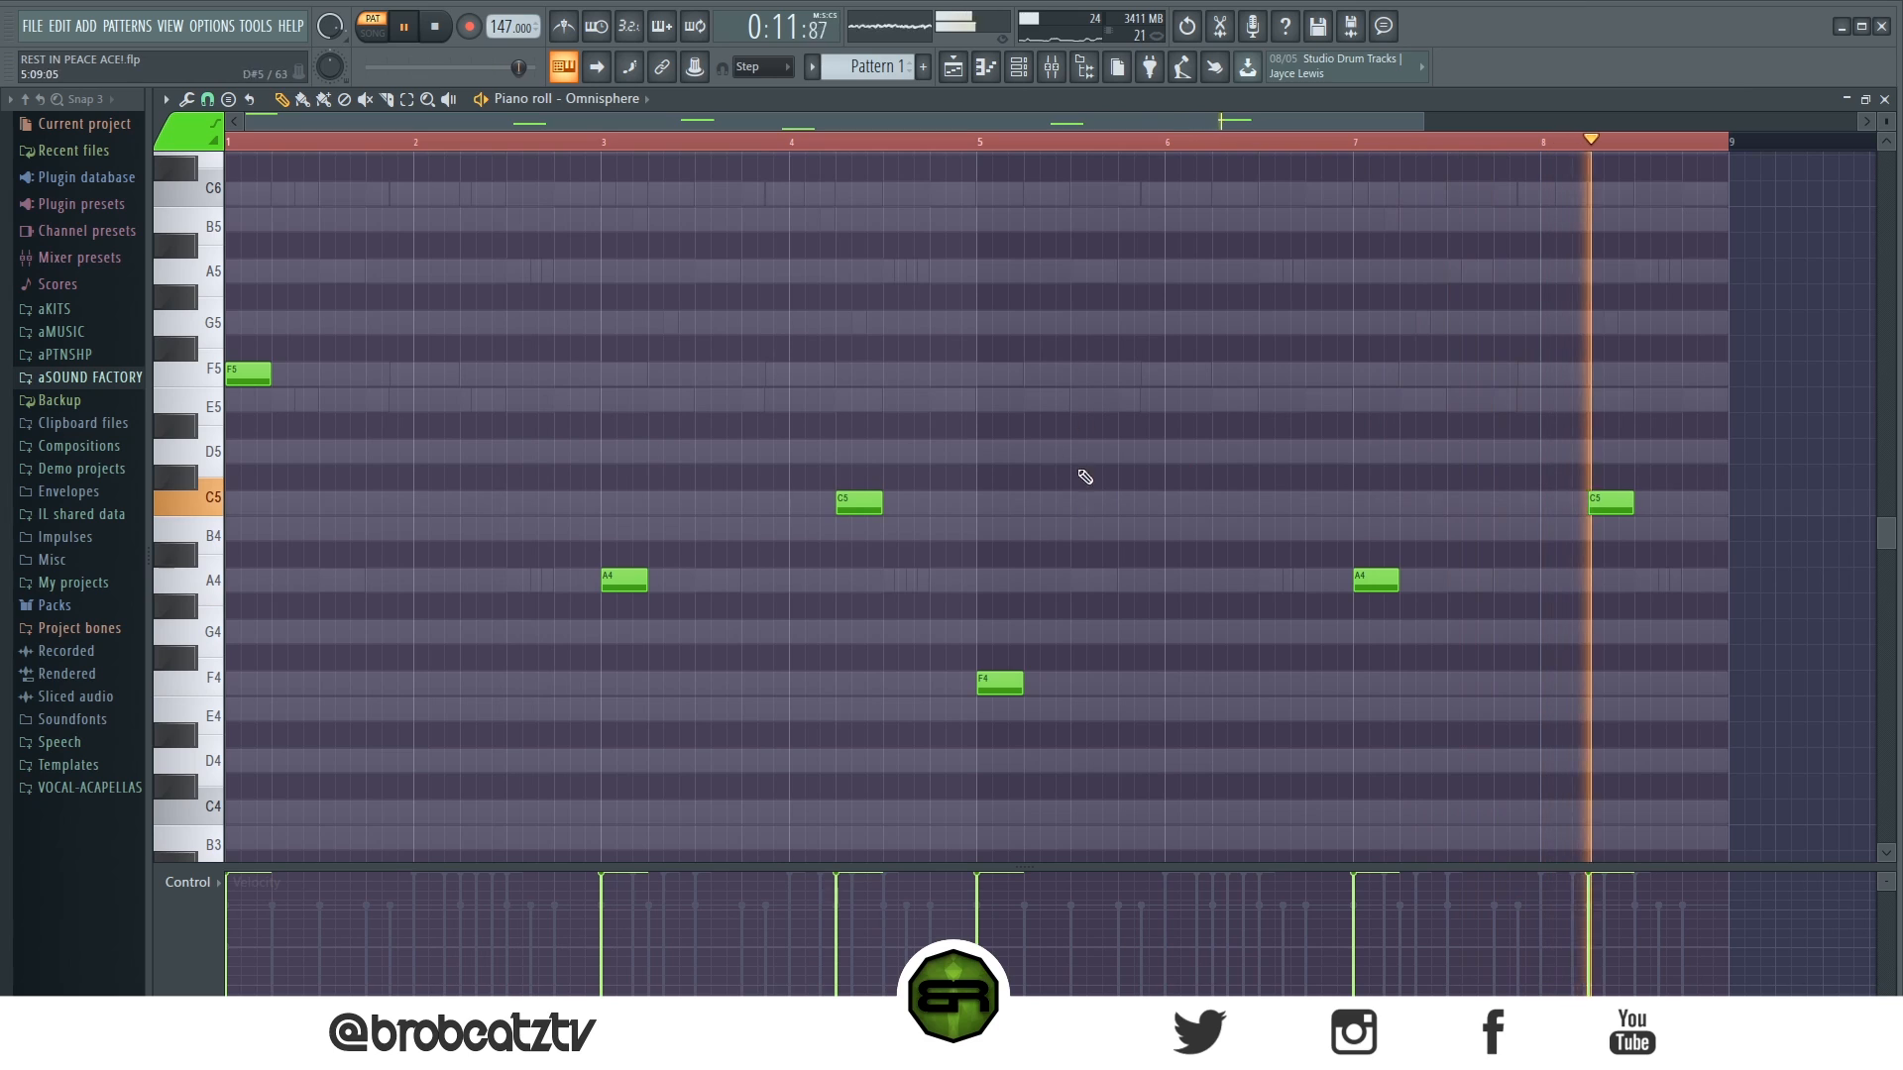
left_click(437, 30)
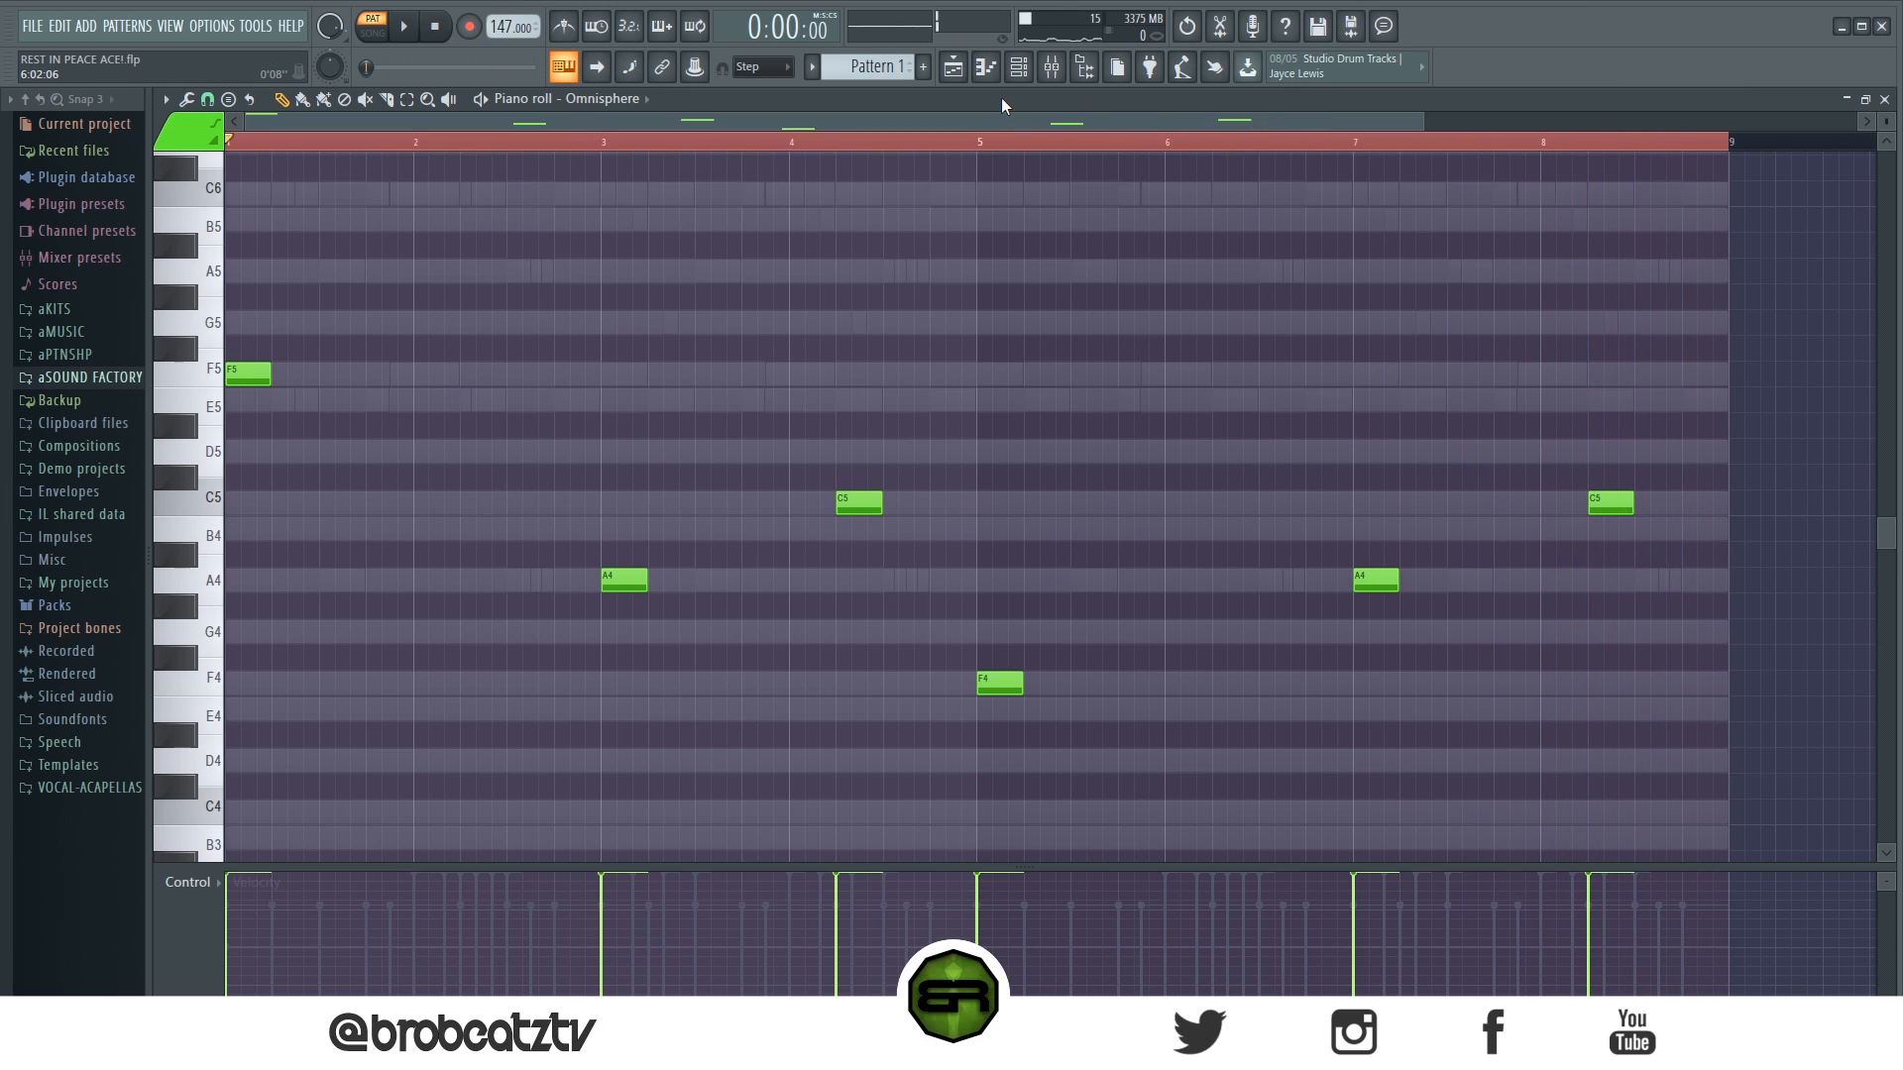
- Copy the seventh Omnisphere channel's notes into the (808) Bubble channel
left_click(961, 65)
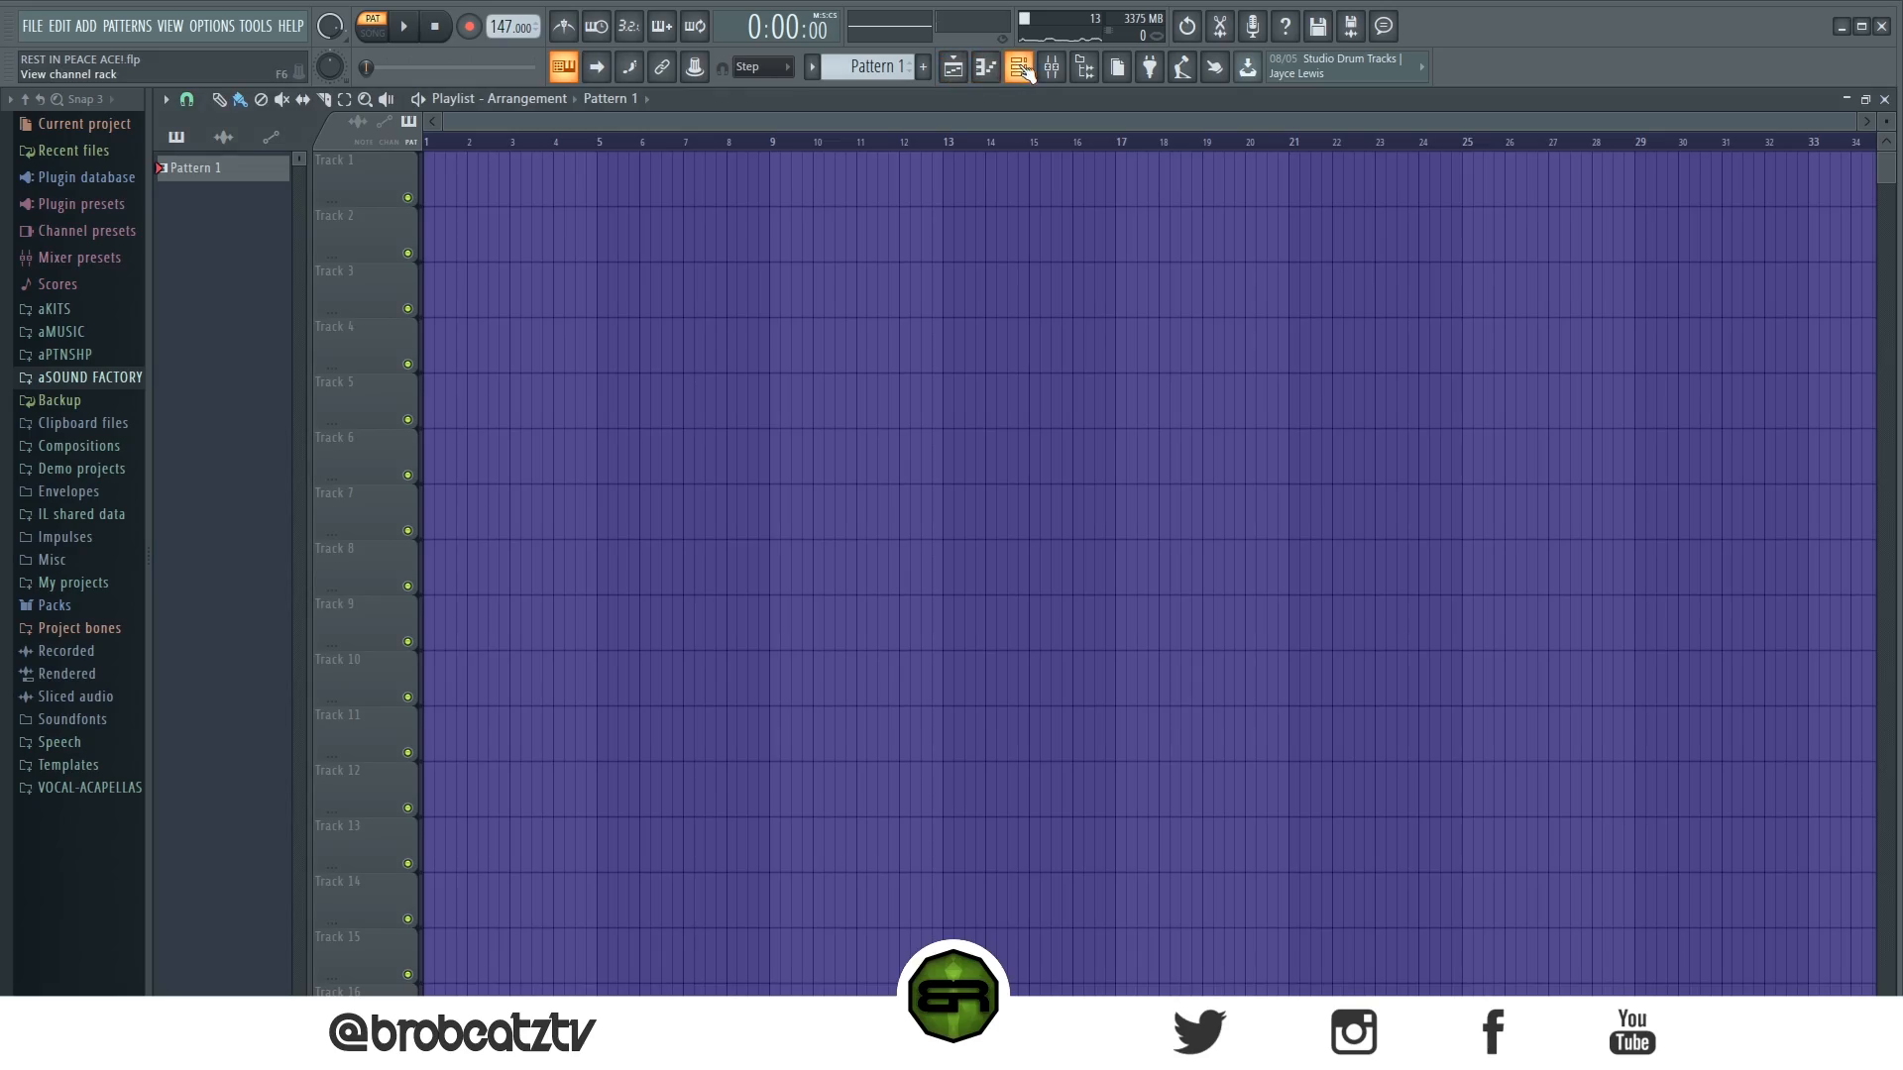
left_click(1019, 68)
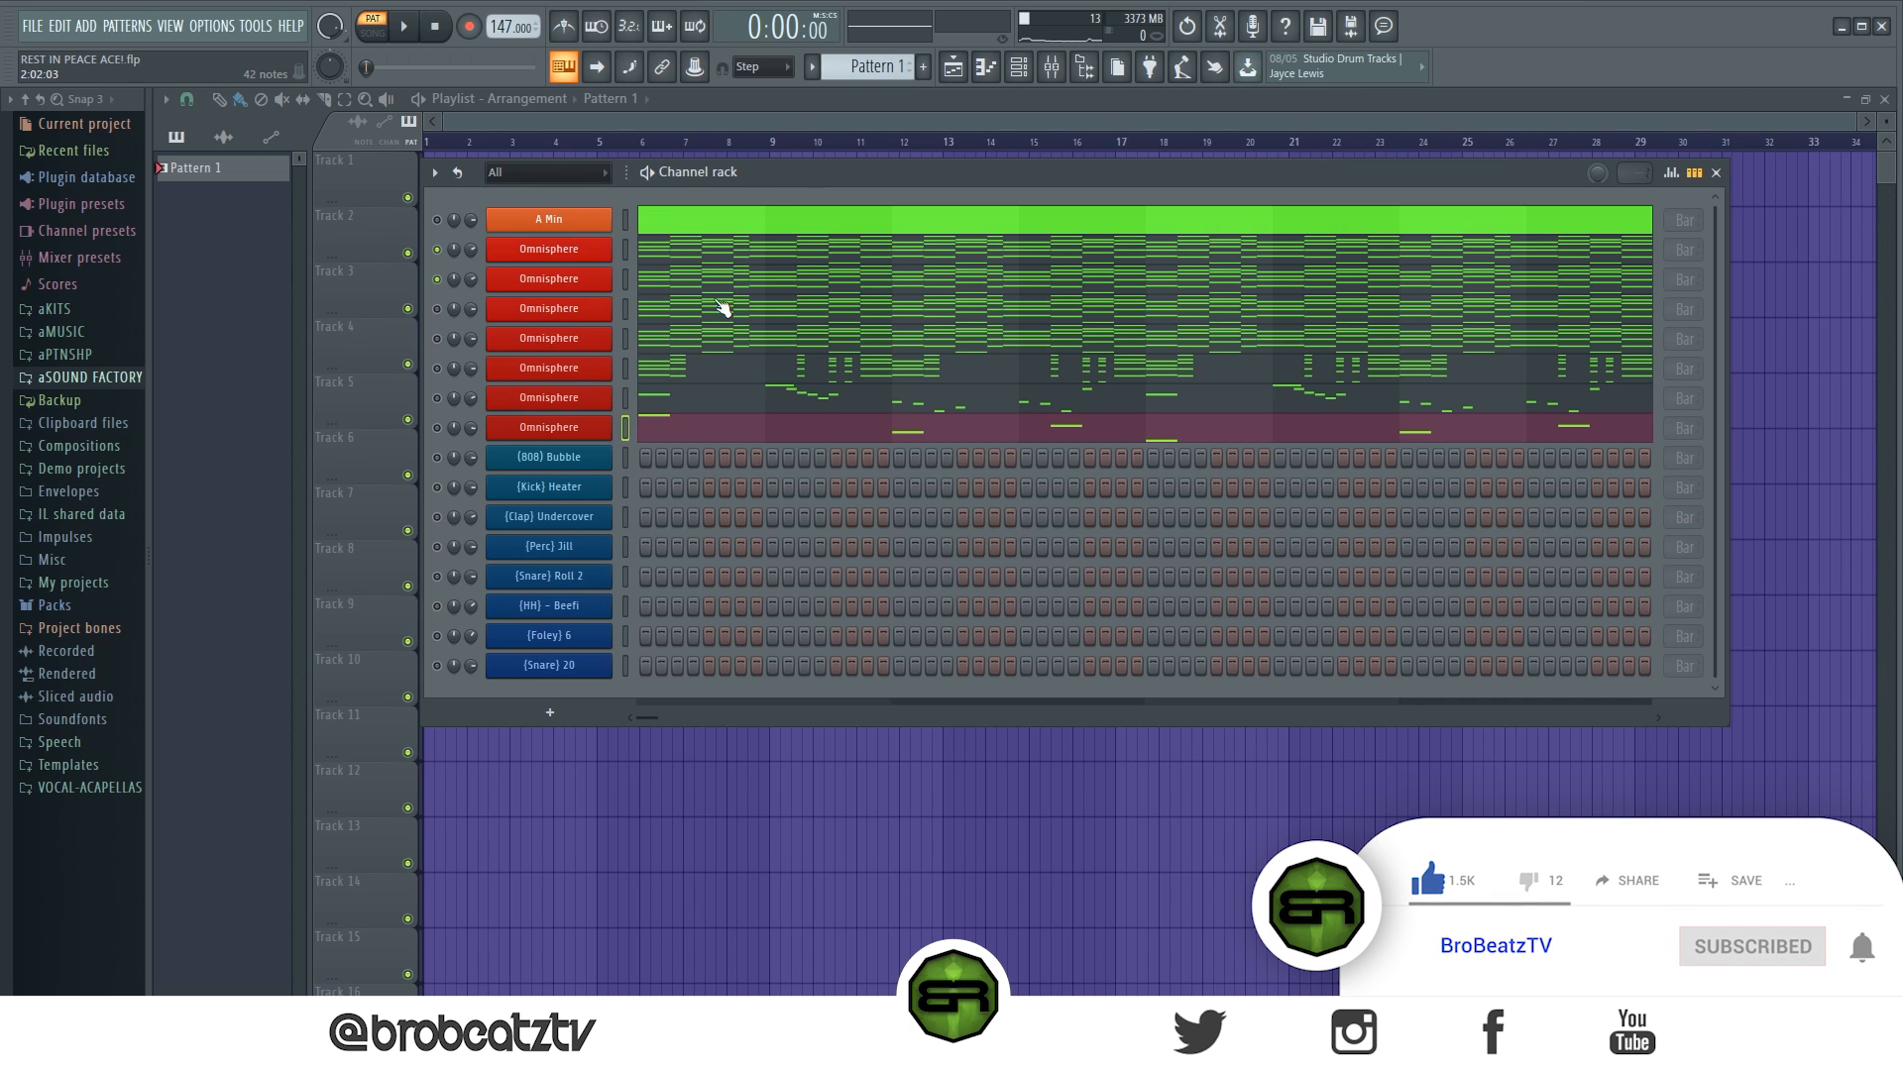
right_click(555, 431)
left_click(810, 447)
right_click(606, 472)
left_click(931, 485)
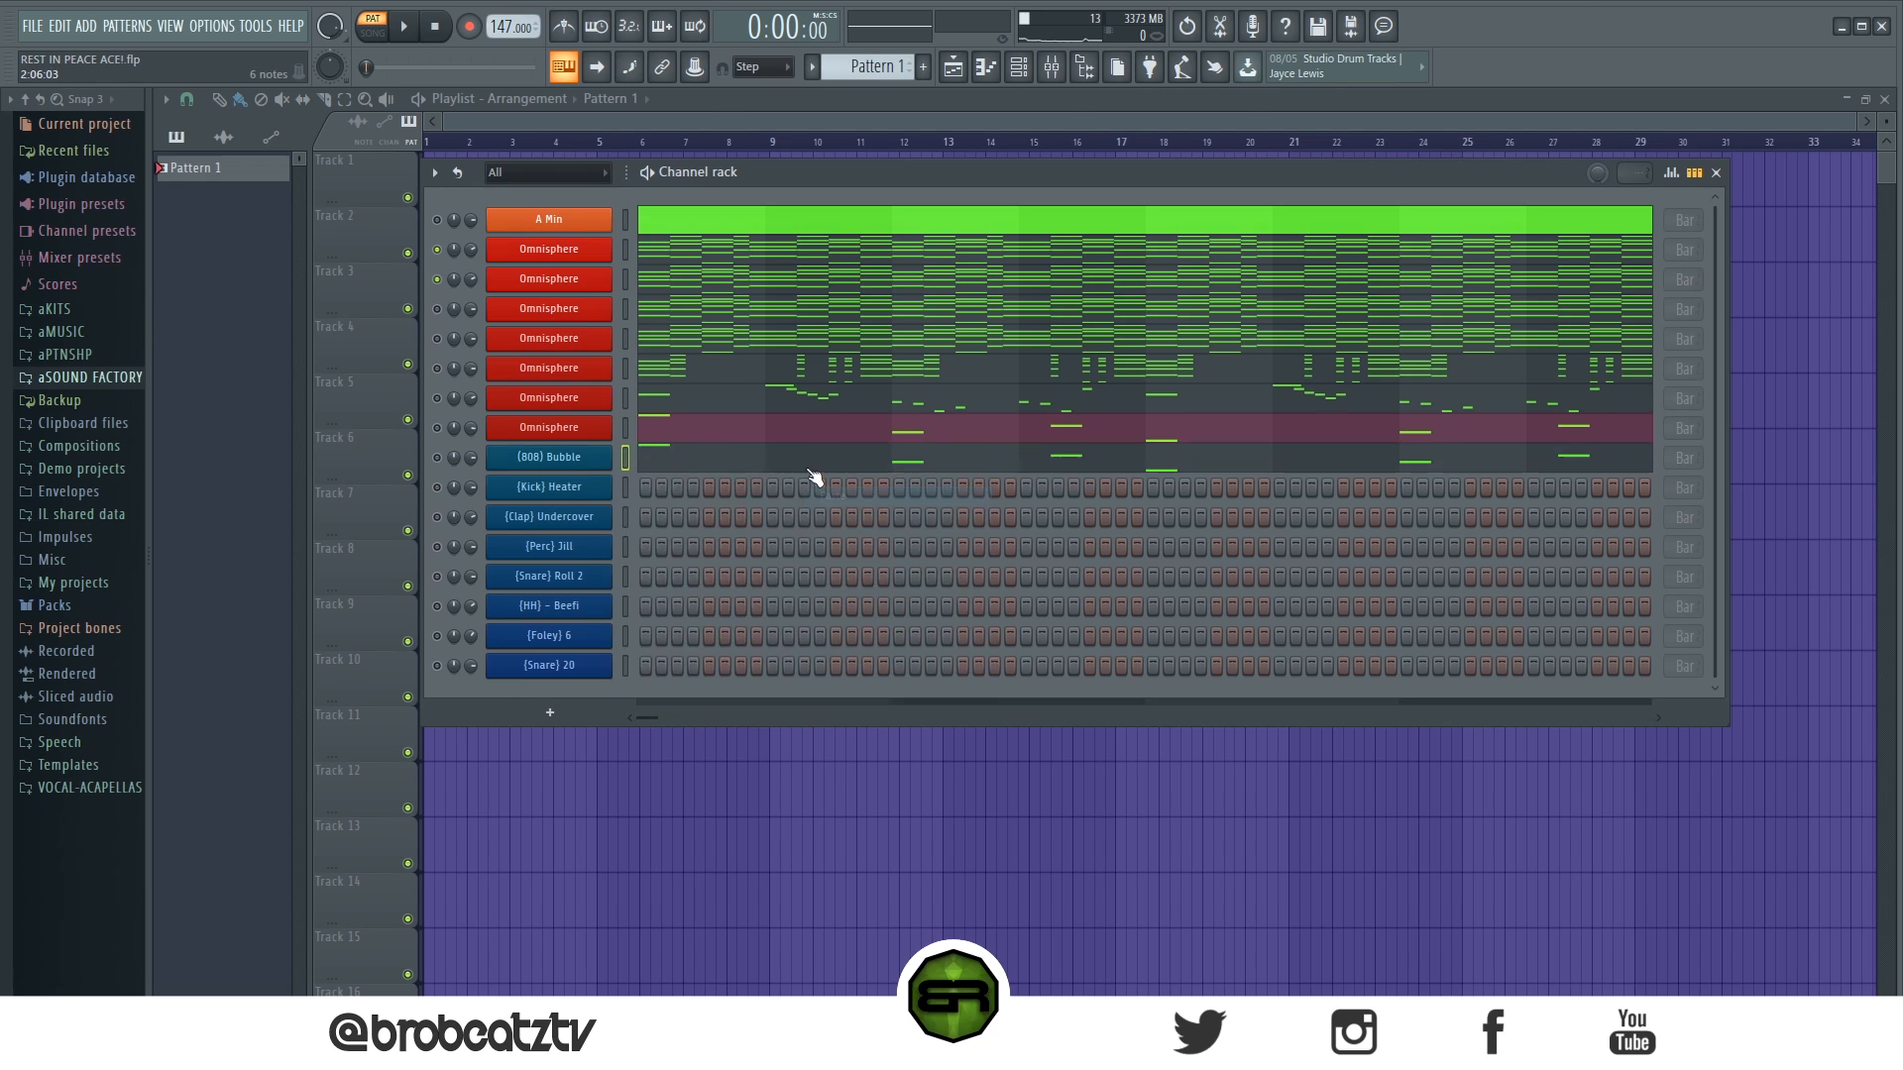
- Add a second F5 to bar 1 of the (808) Bubble channel, change the snap and shift the note to step 7
left_click(812, 480)
left_click(294, 374)
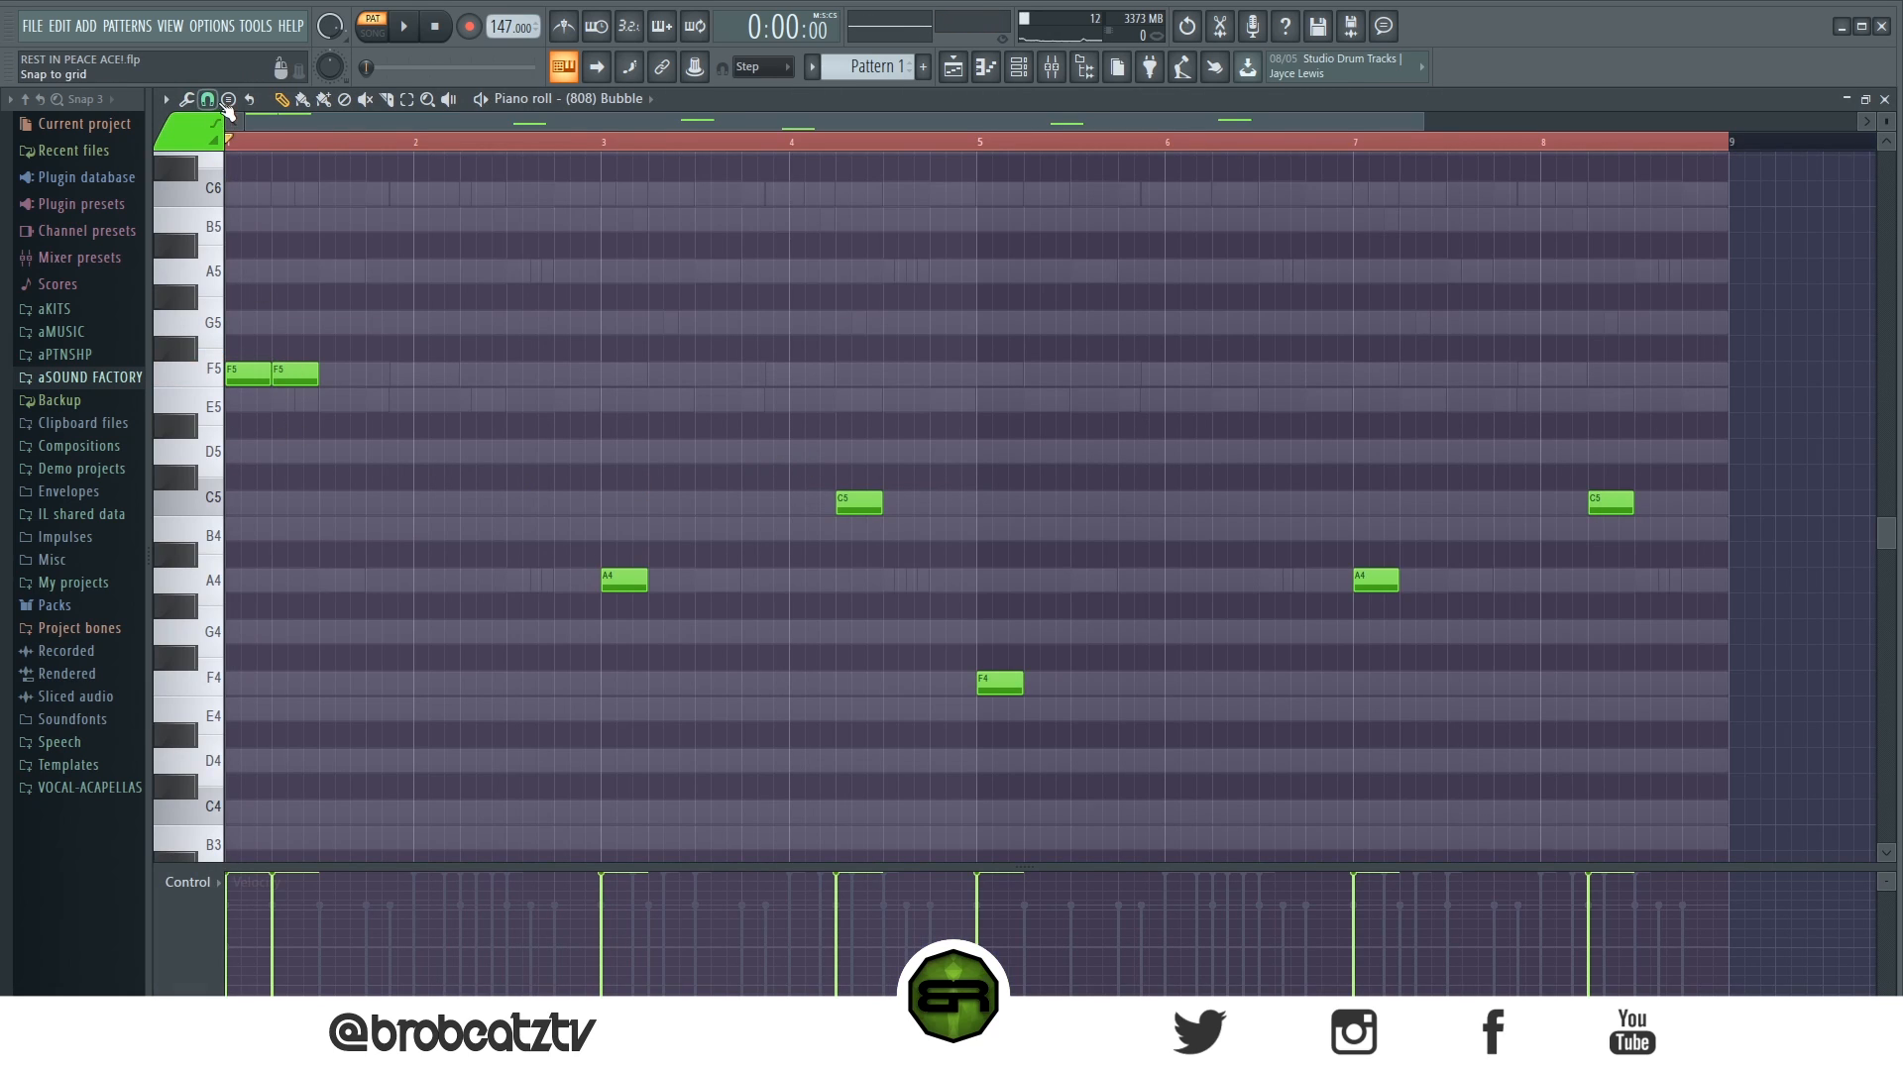
left_click(207, 99)
left_click(212, 326)
left_click_drag(297, 374, 320, 375)
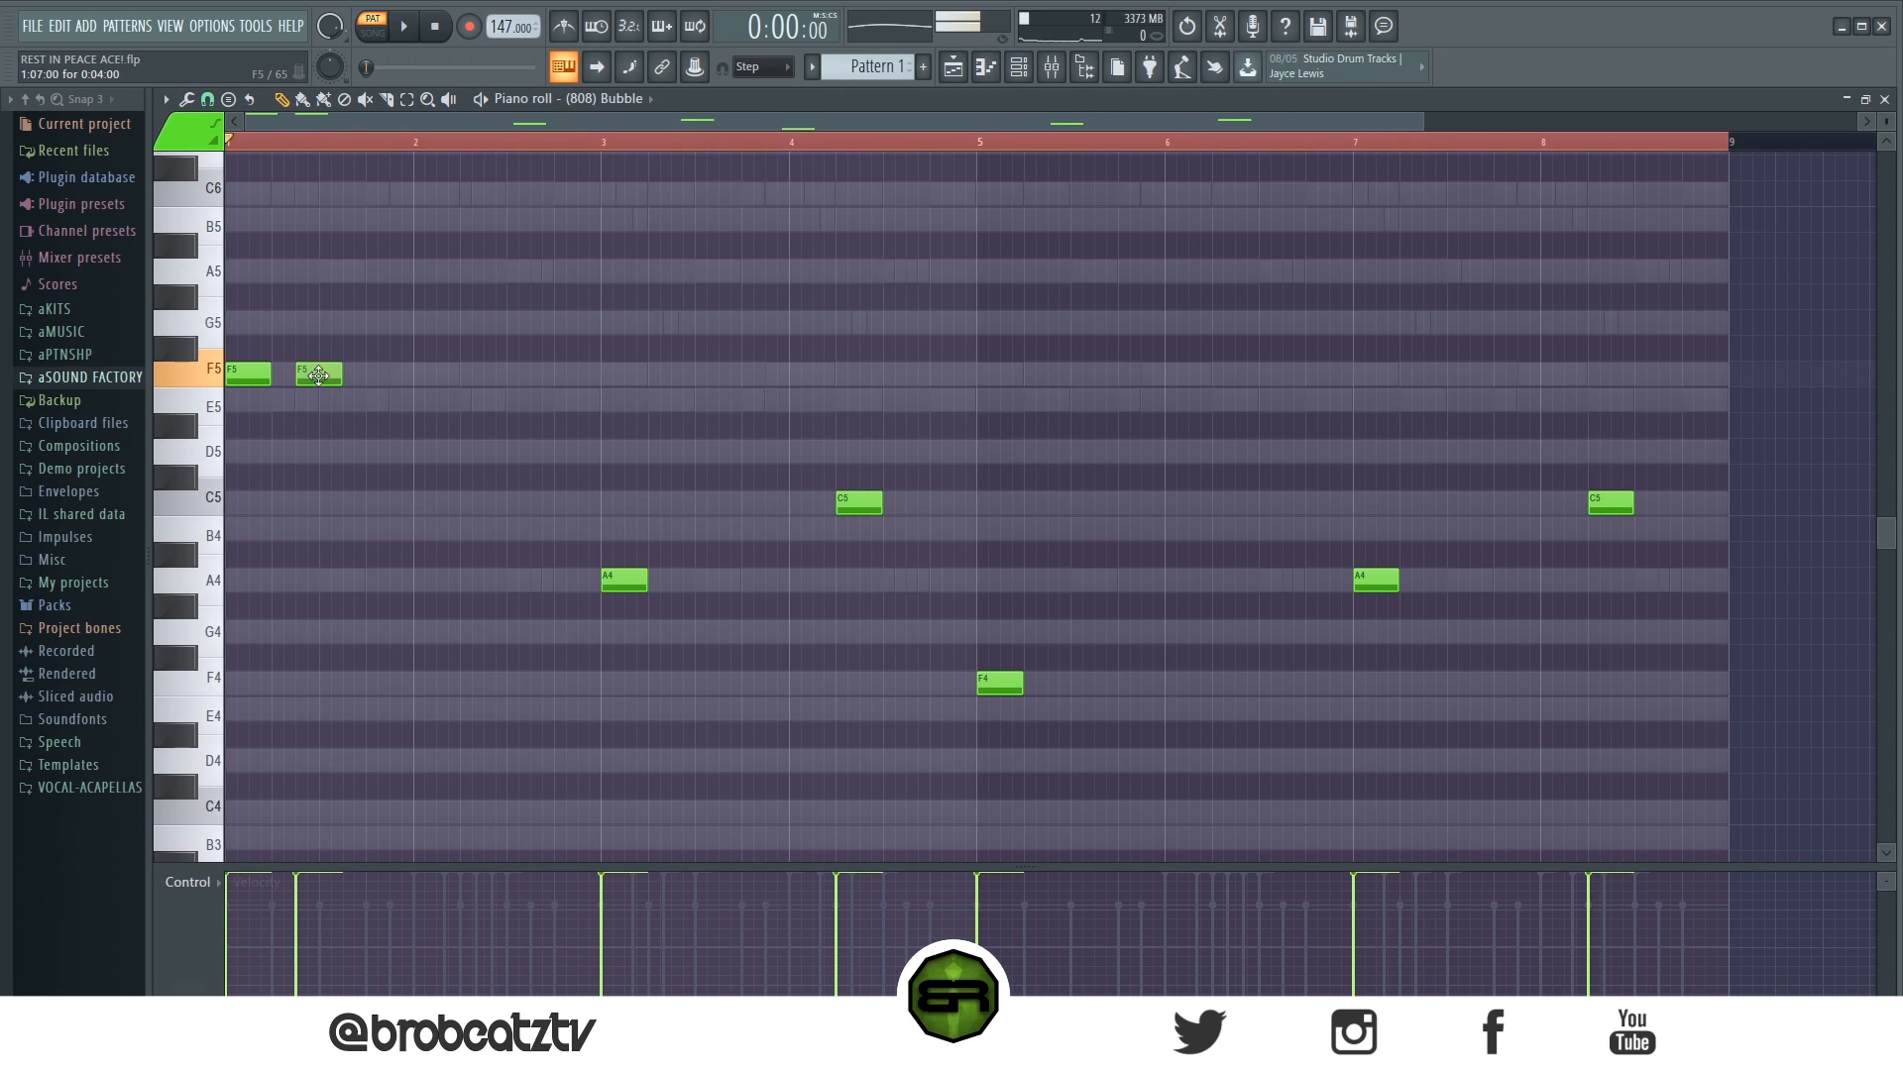
- Add repeat 808 notes: an A4 in bar 3, an F4 in bar 5 and two A4s in bar 7
left_click(677, 584)
left_click(1054, 684)
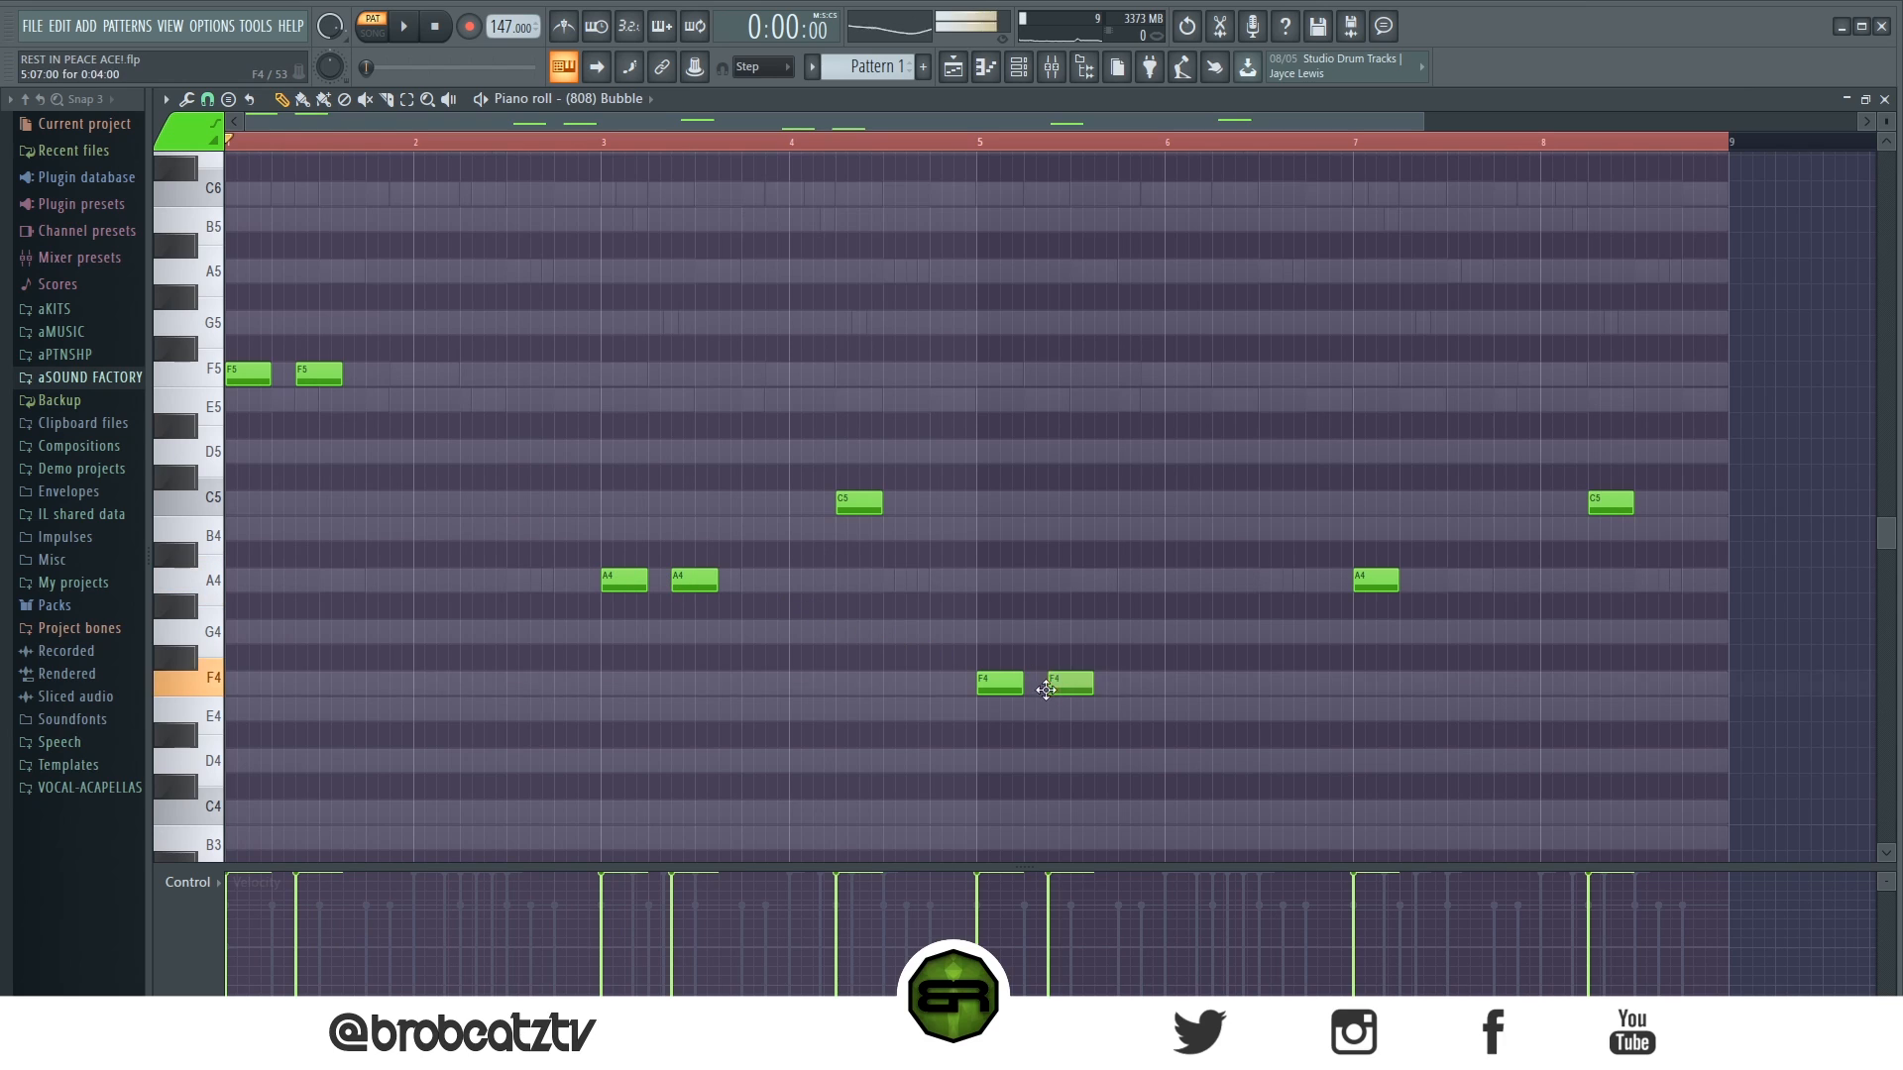
left_click(1429, 584)
left_click(1498, 584)
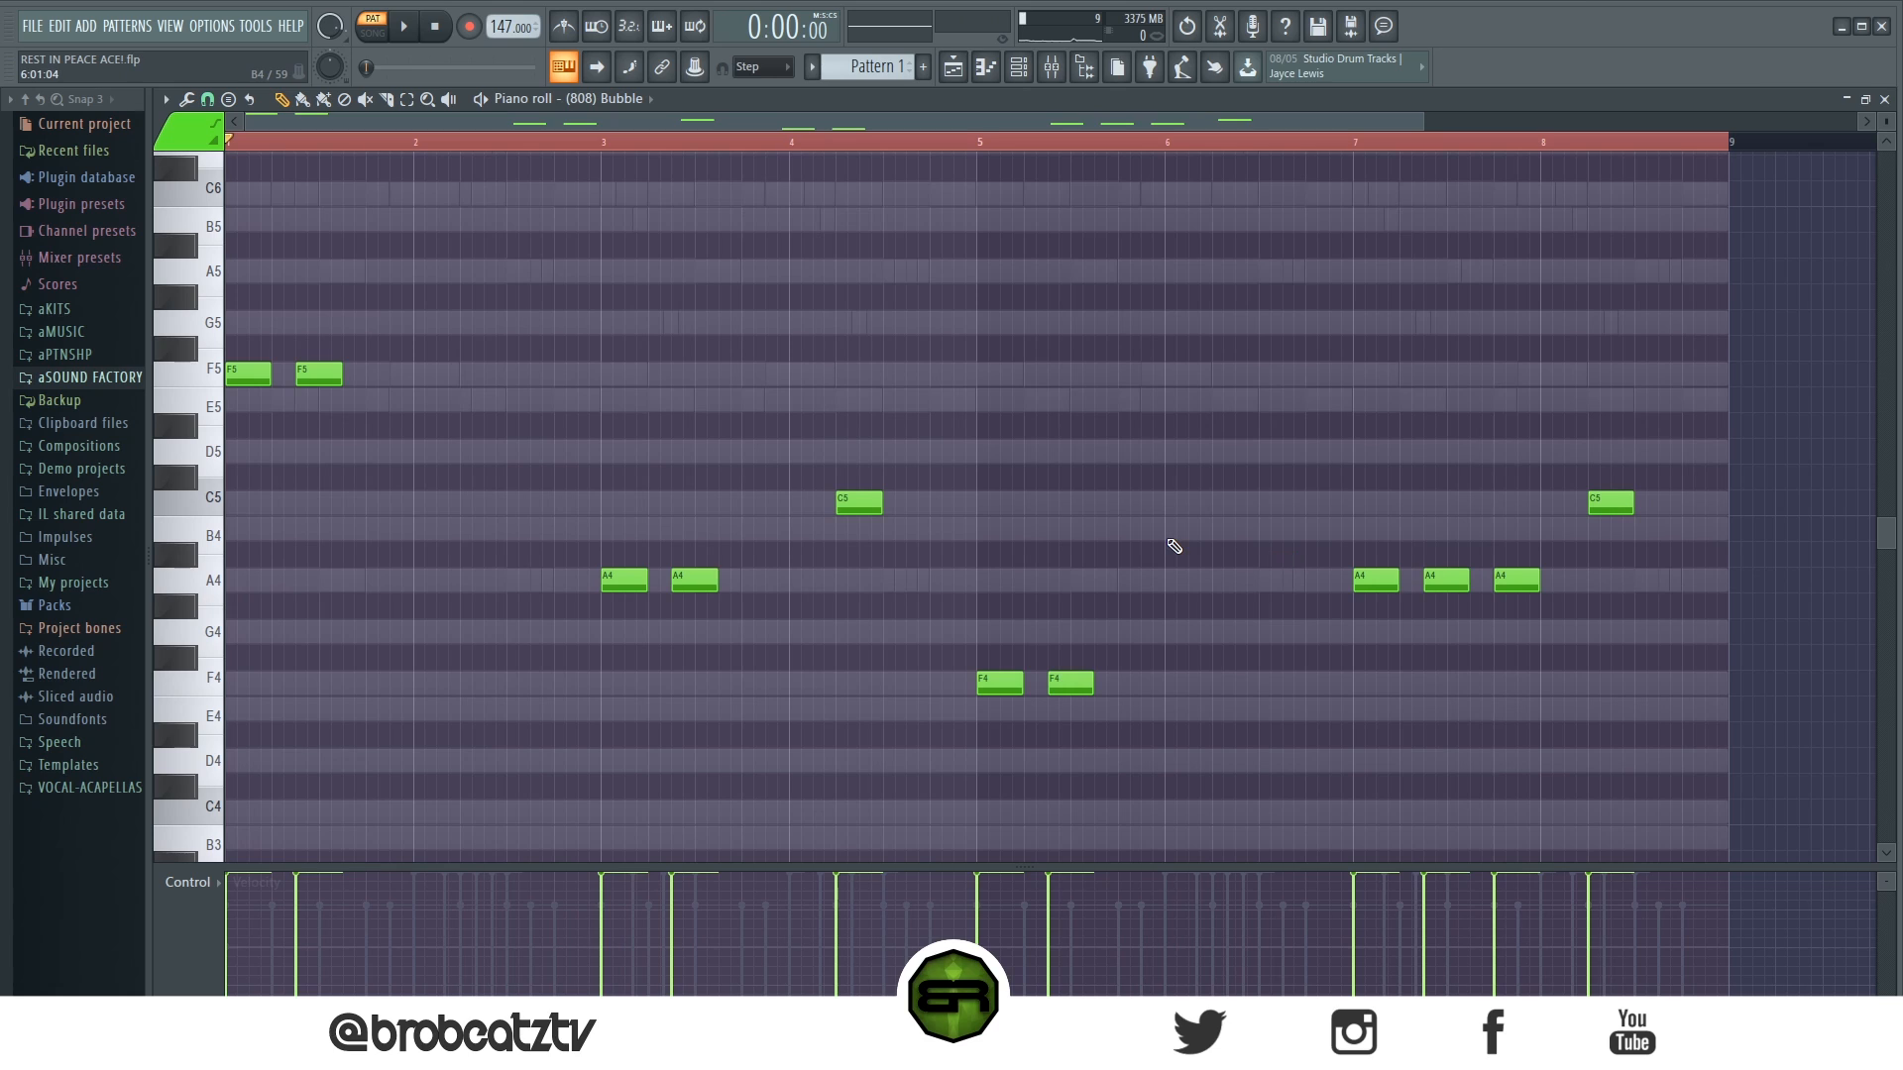
- Raise the two F4 notes in bar 5 an octave to F5 and play the 808 pattern
left_click_drag(1244, 601, 974, 742)
key("ctrl+Up")
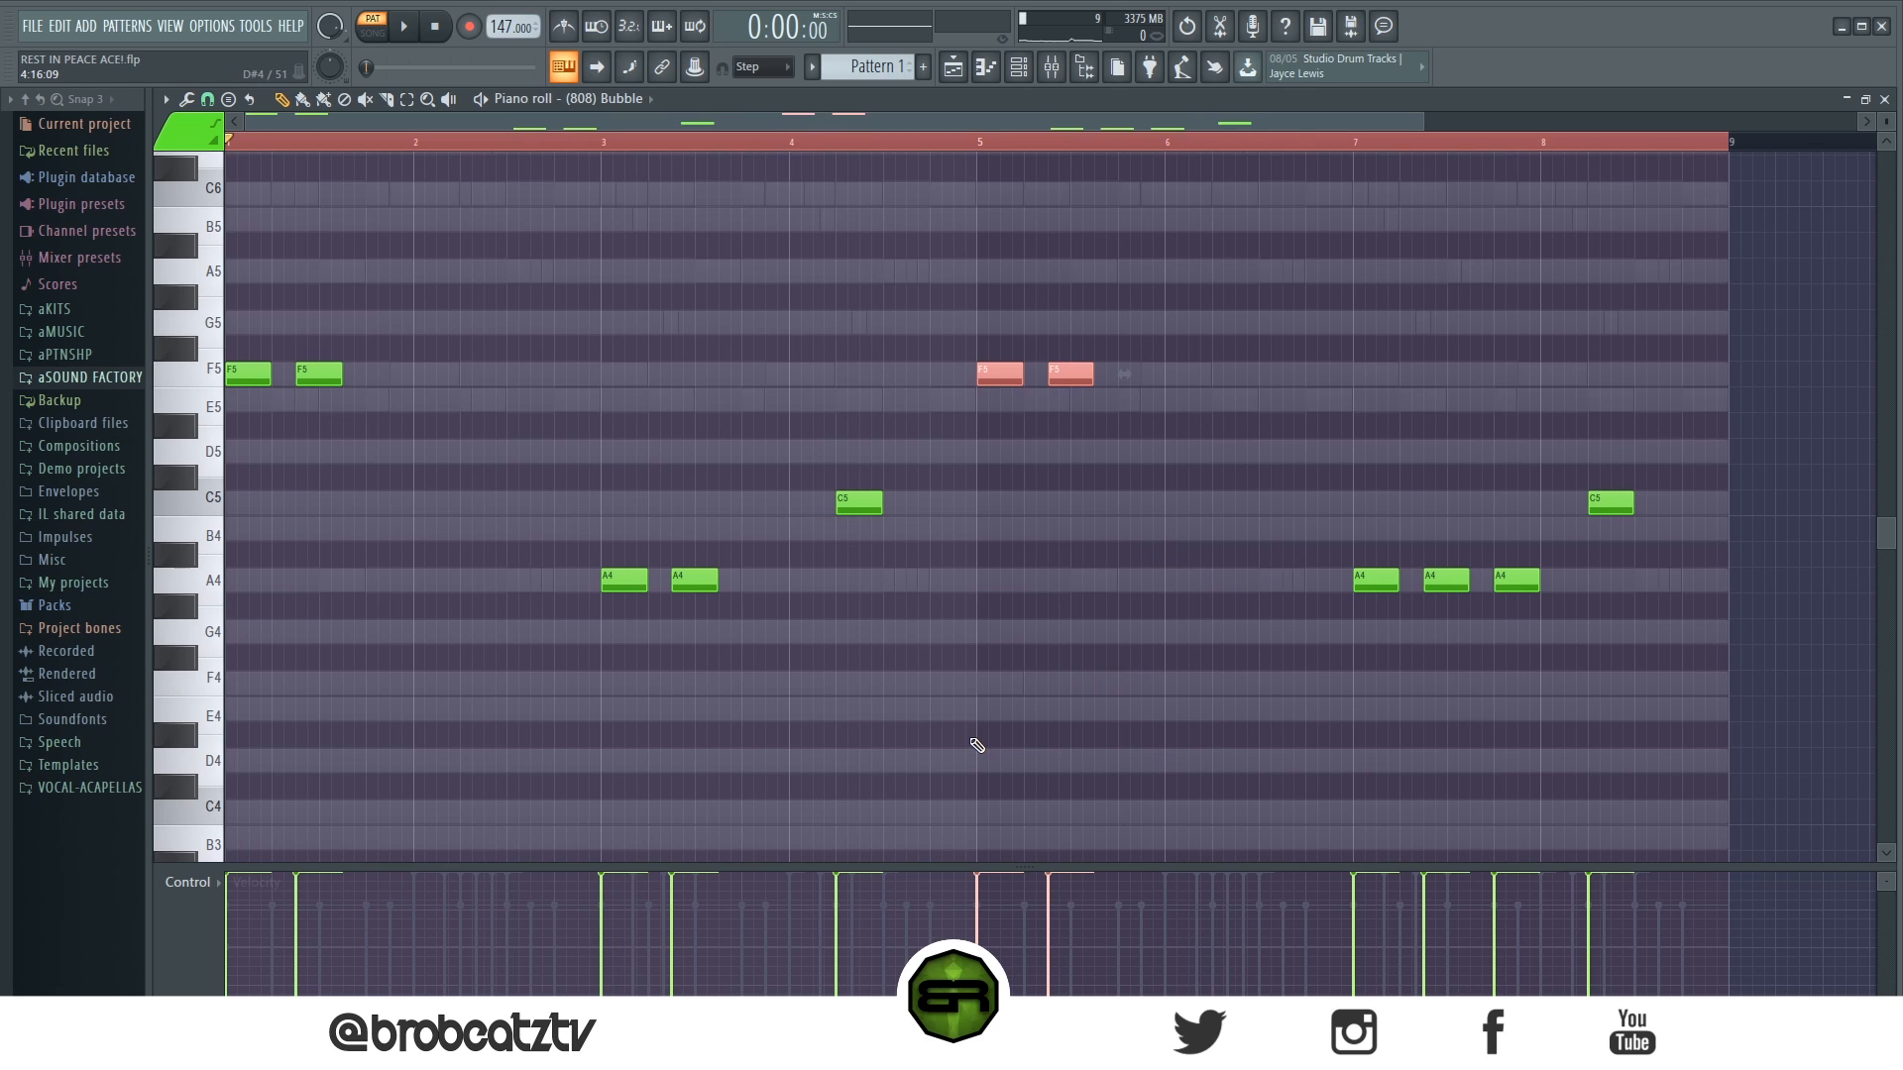
left_click(976, 745)
key("space")
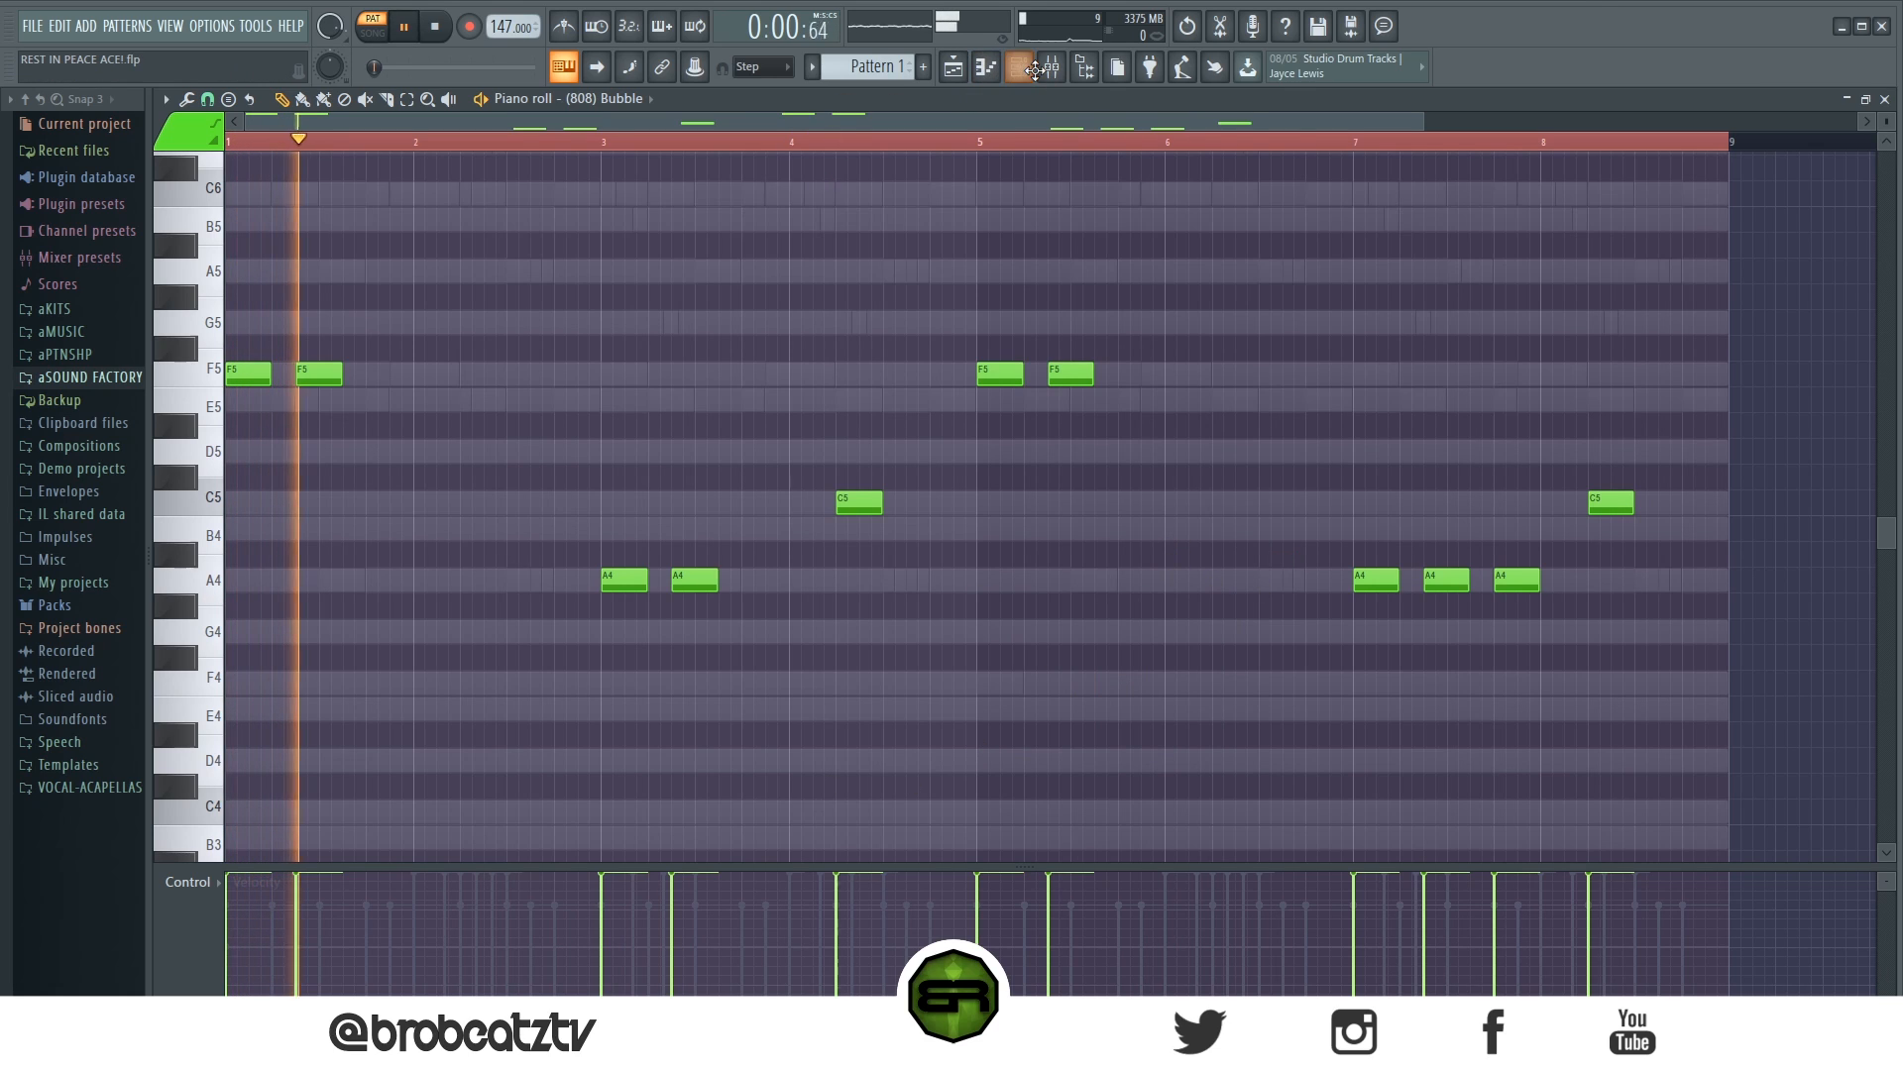
- Stop playback, place Pattern 1 at bar 1 of Track 1 and two consecutive Pattern 2 clips from bar 1 of Track 2
left_click(989, 68)
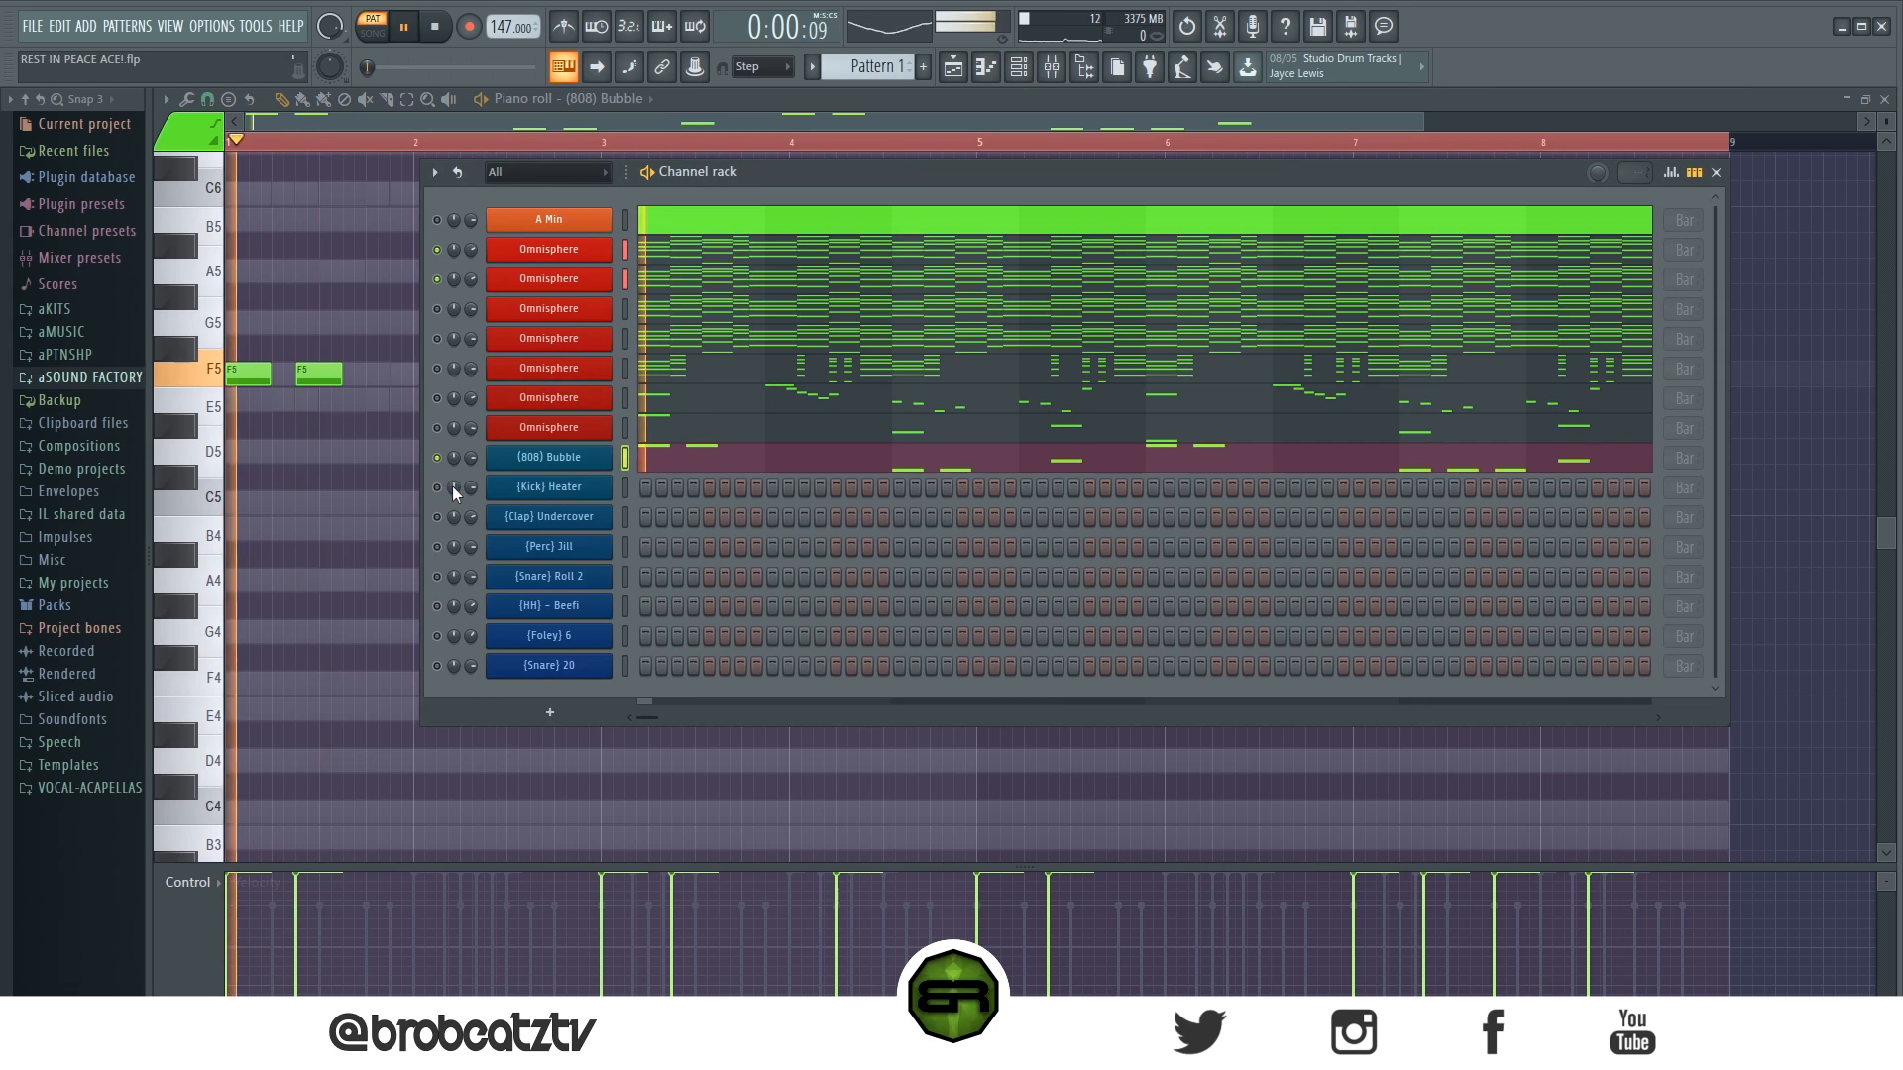
key("space")
left_click(954, 68)
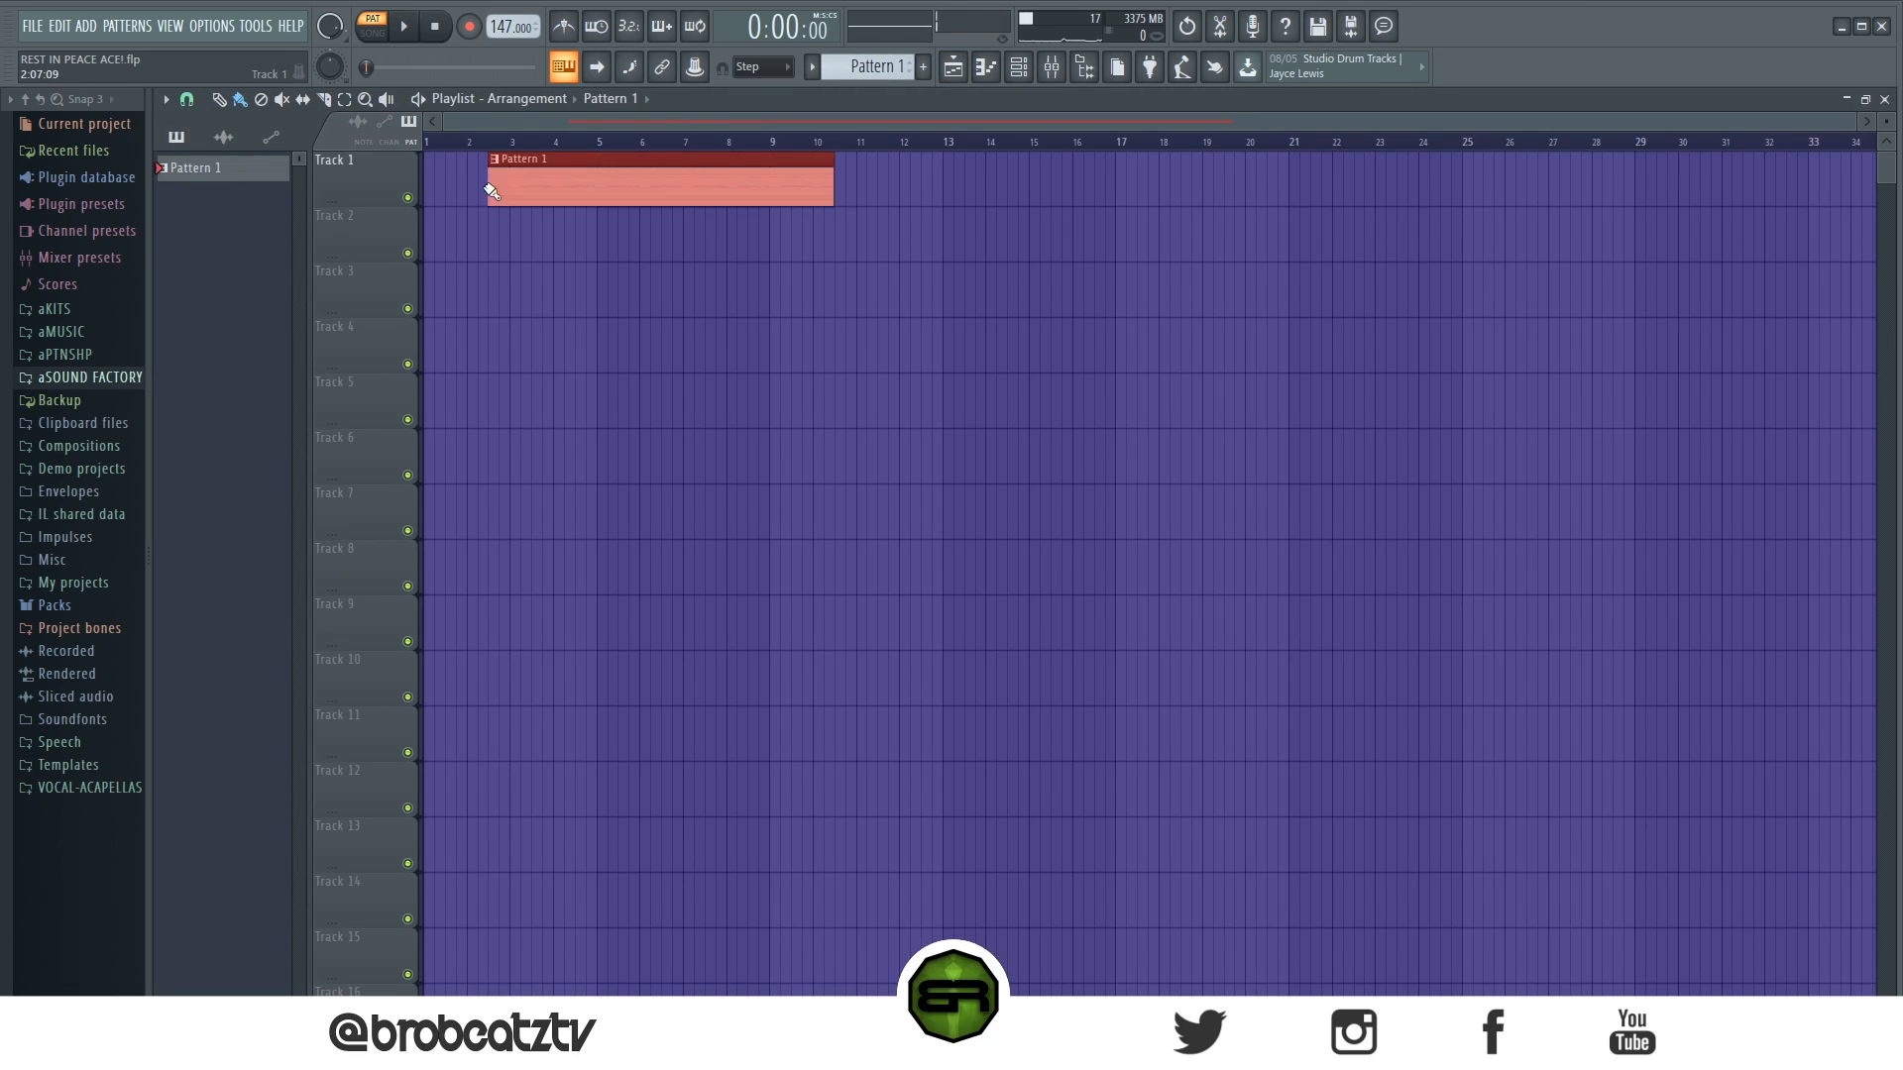
scroll(861, 62, "up", 1)
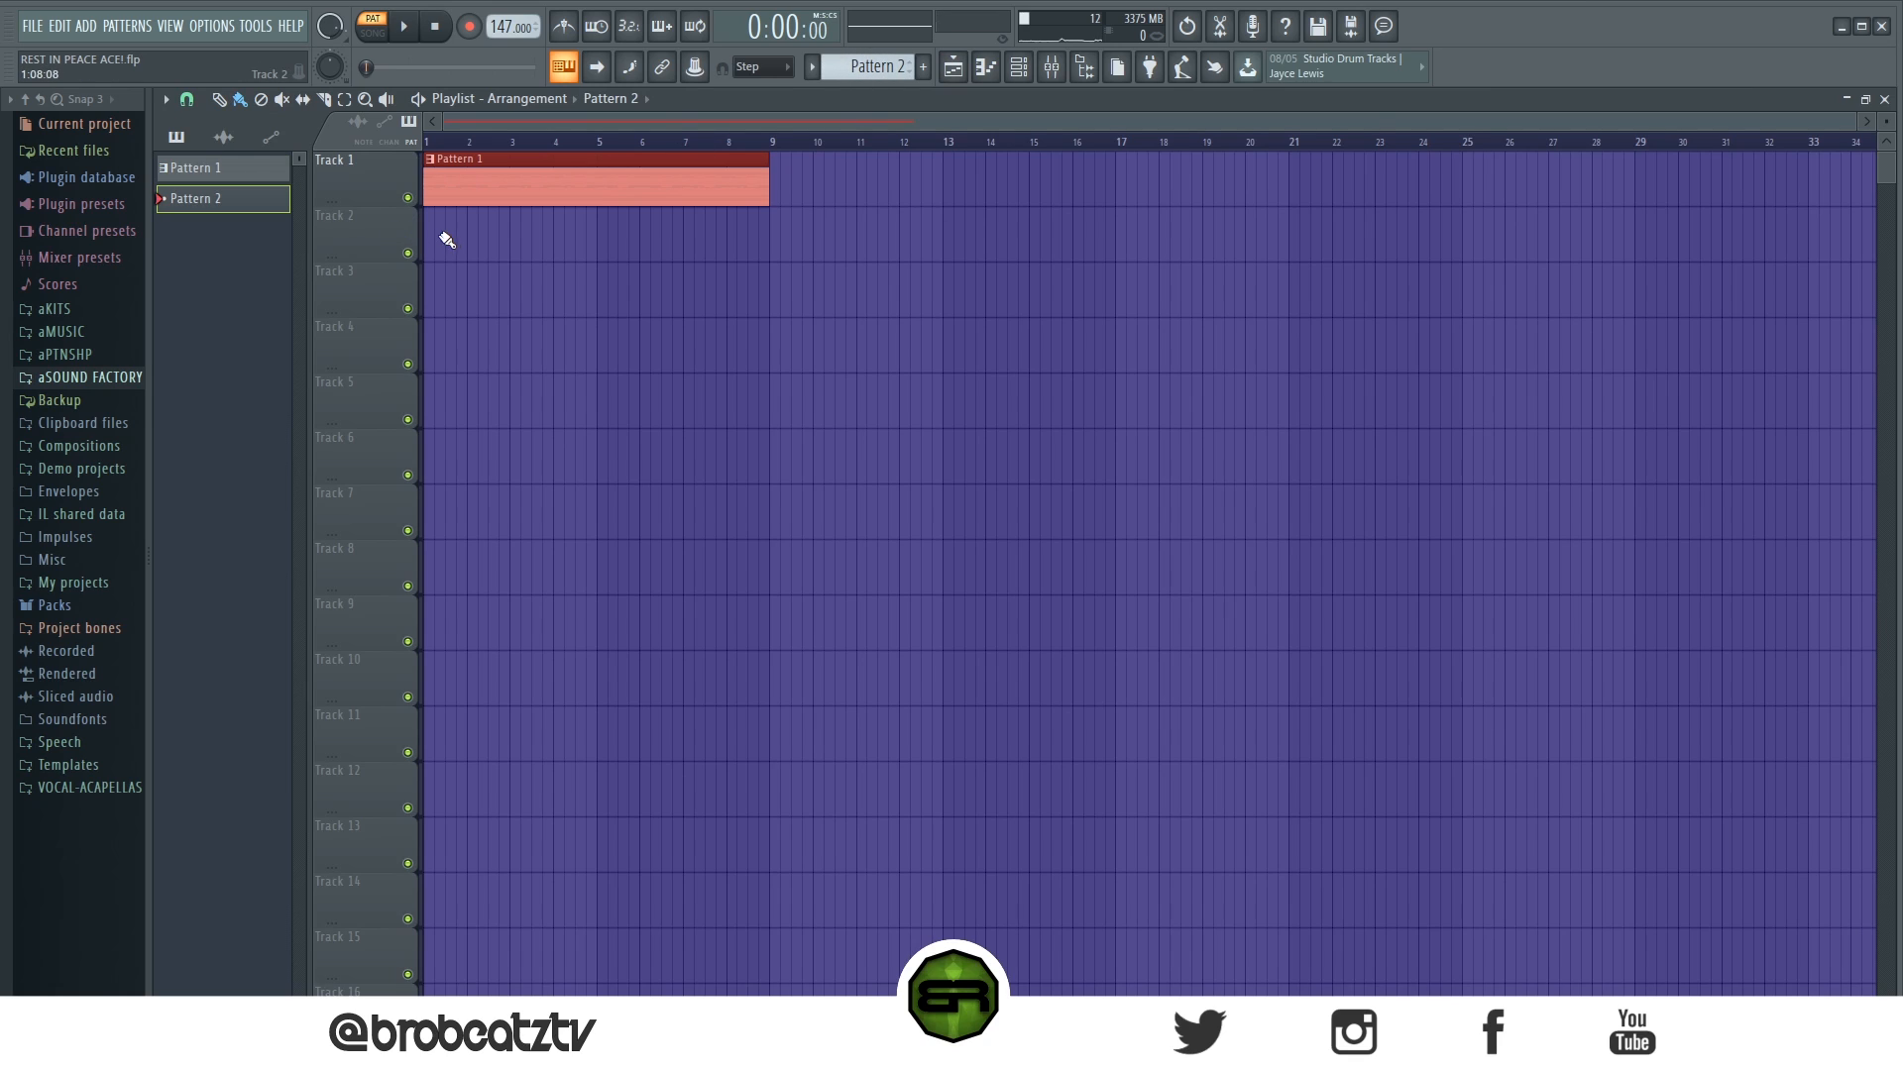
left_click_drag(433, 243, 615, 246)
- Show Pattern 2's channels, switch playback to song mode, unmute the drum channels and start the song
left_click(1019, 69)
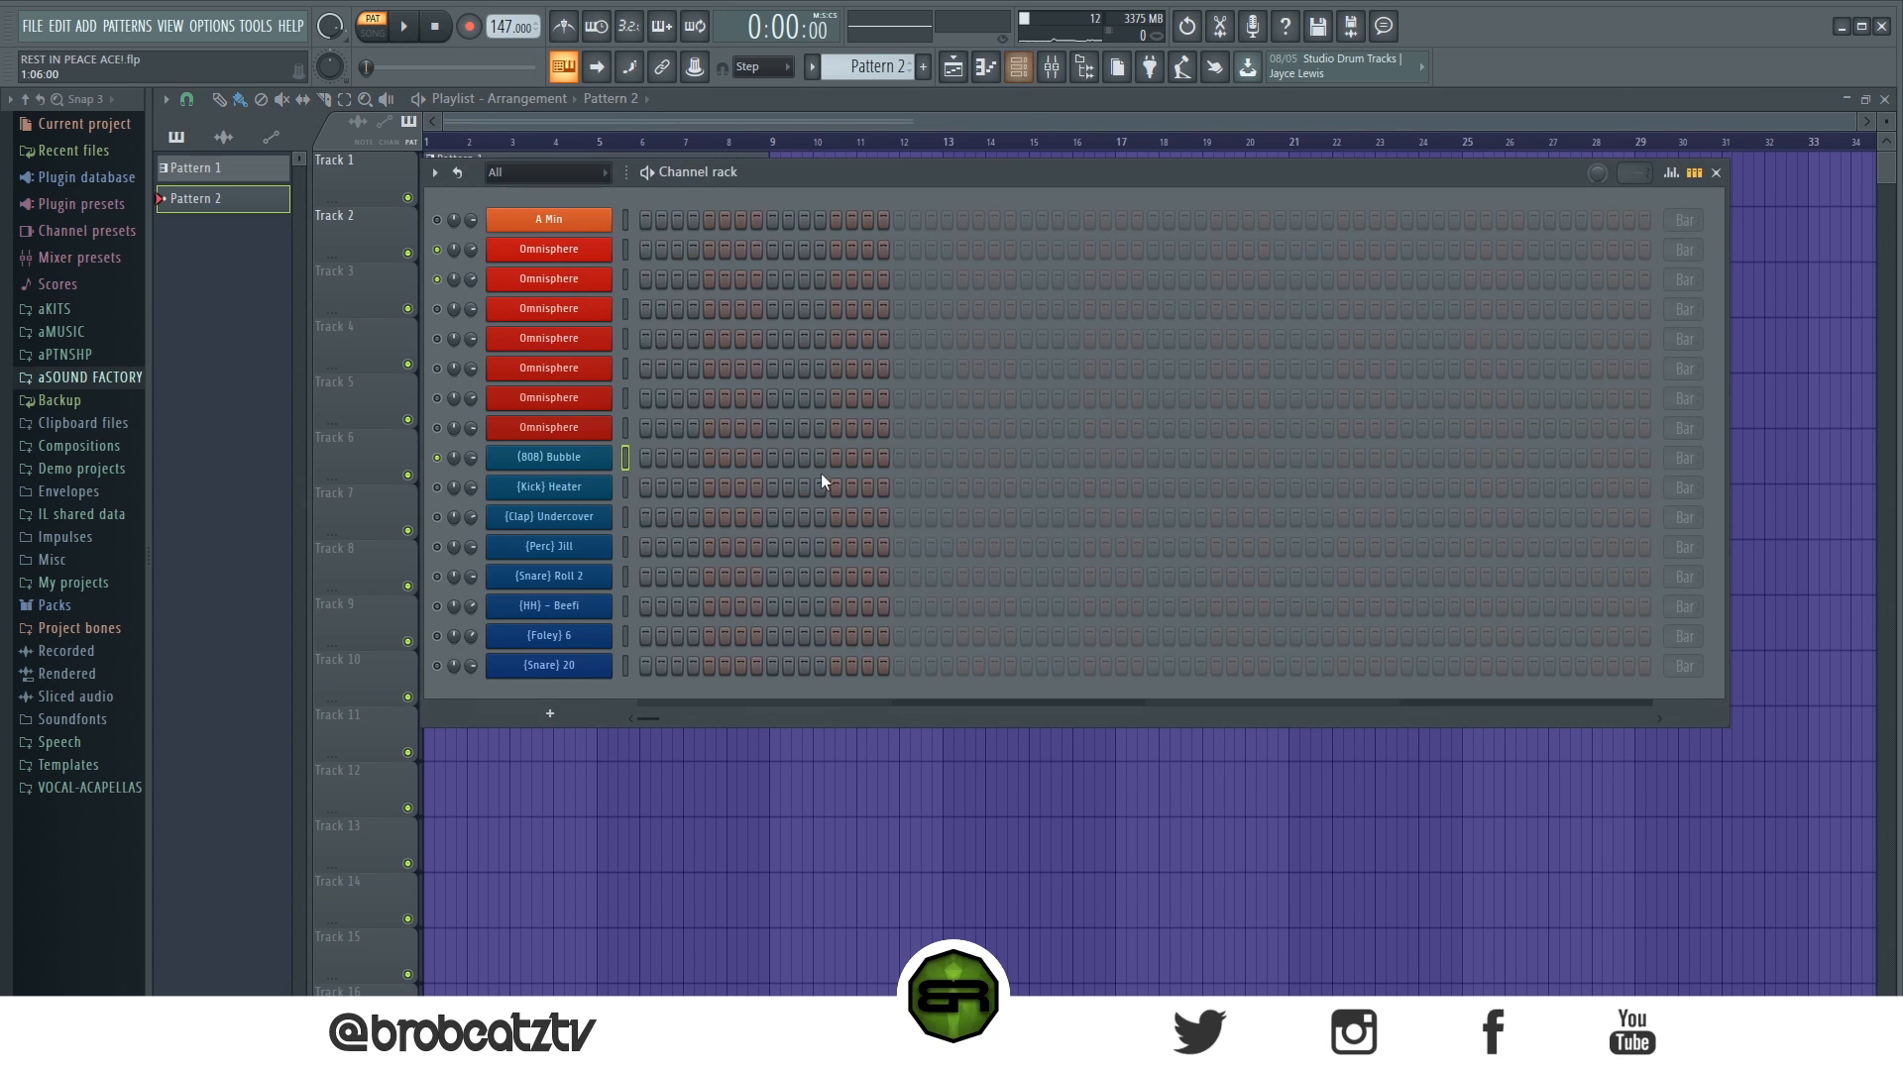
left_click(384, 34)
key("space")
key("space")
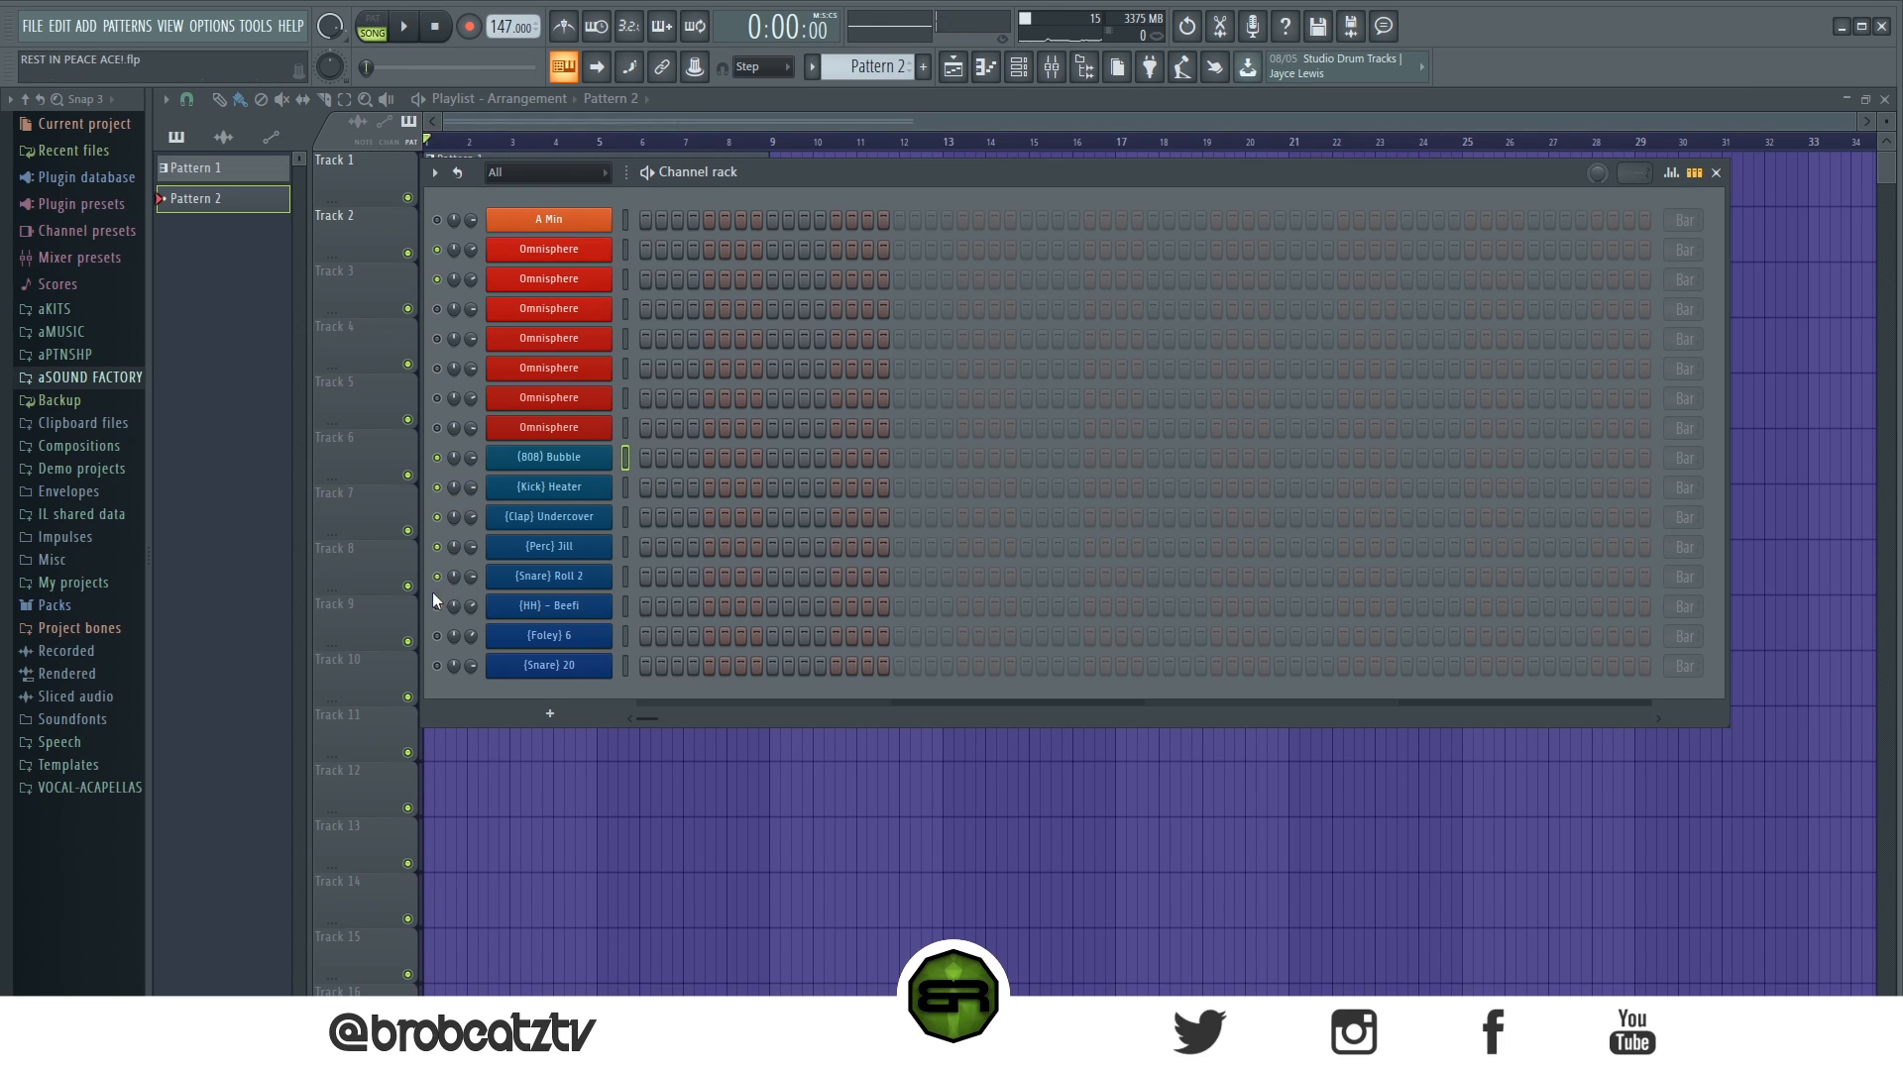
key("space")
- Add [Clap] Undercover, [Perc] Jill and [Snare] Roll 2 hits on steps 9, 25, 41 and 57 of Pattern 2
left_click_drag(772, 487, 769, 551)
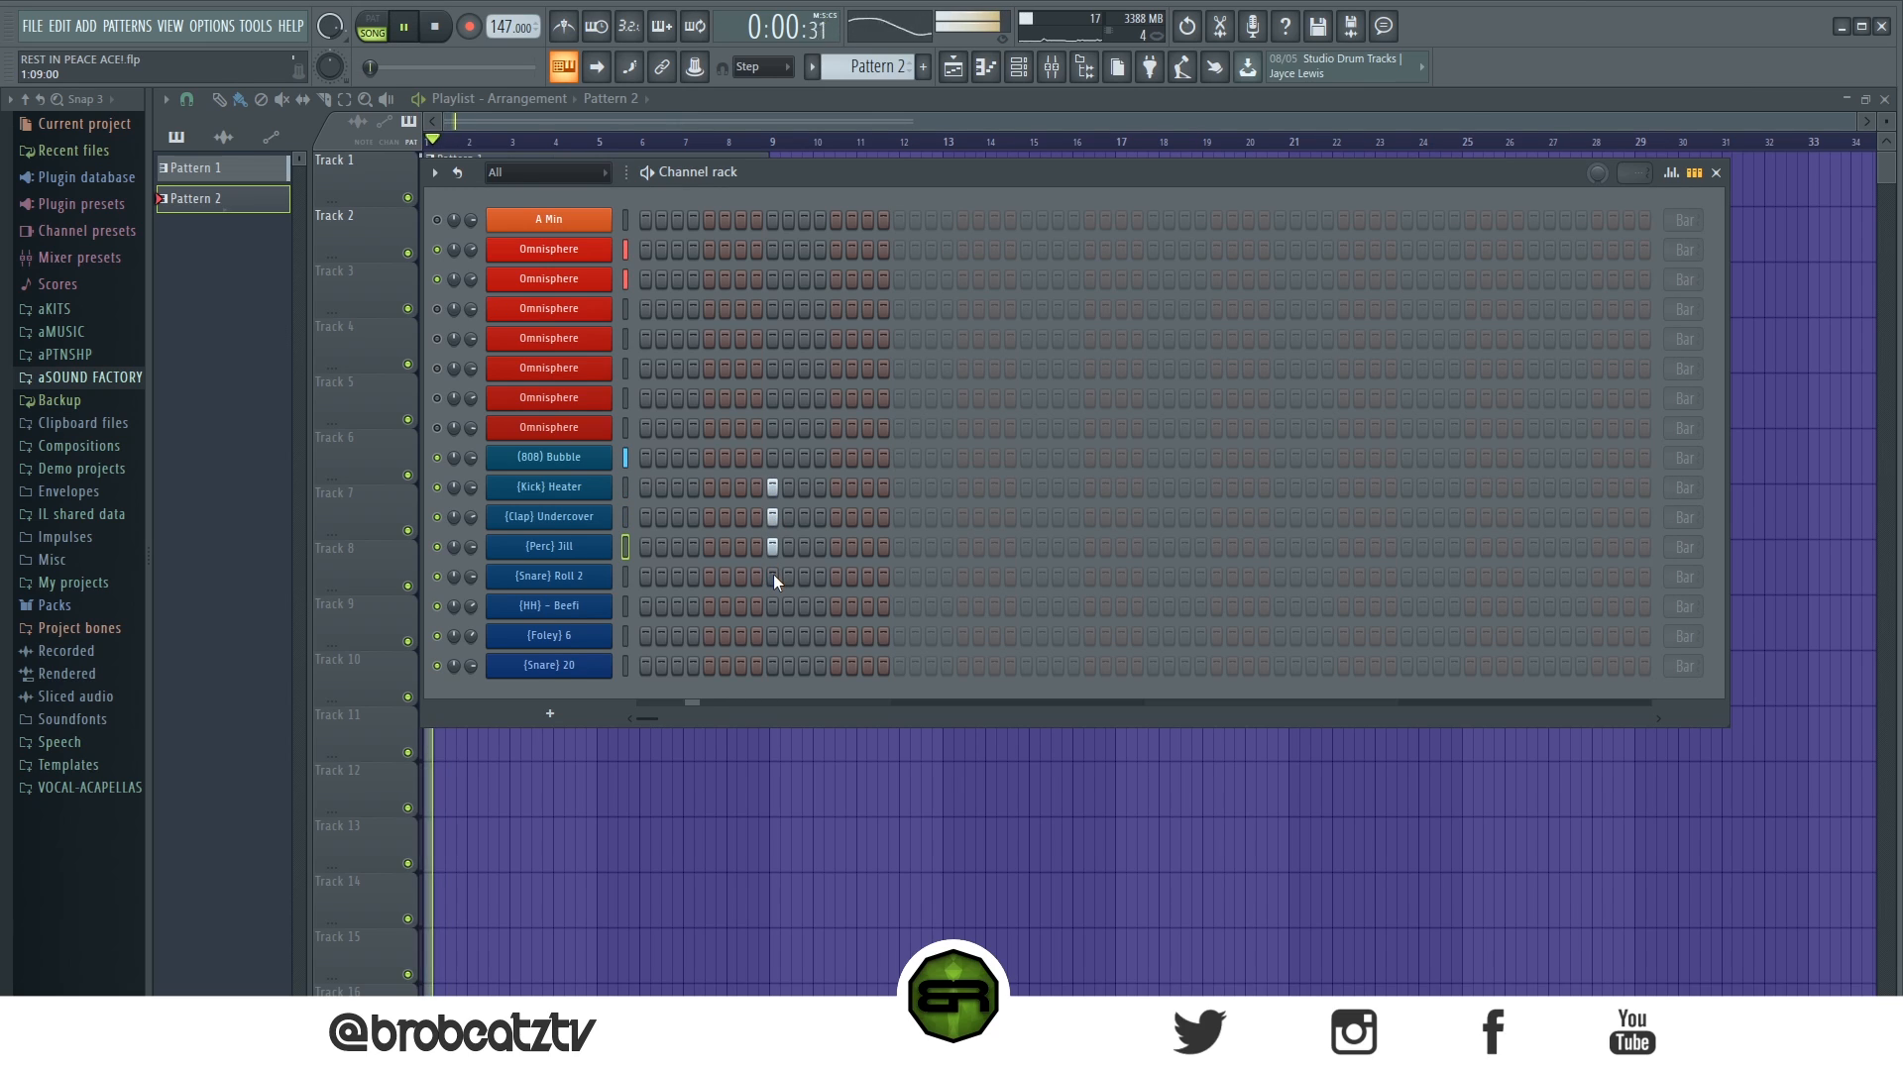
left_click(773, 487)
left_click(773, 575)
left_click(773, 606)
left_click(773, 606)
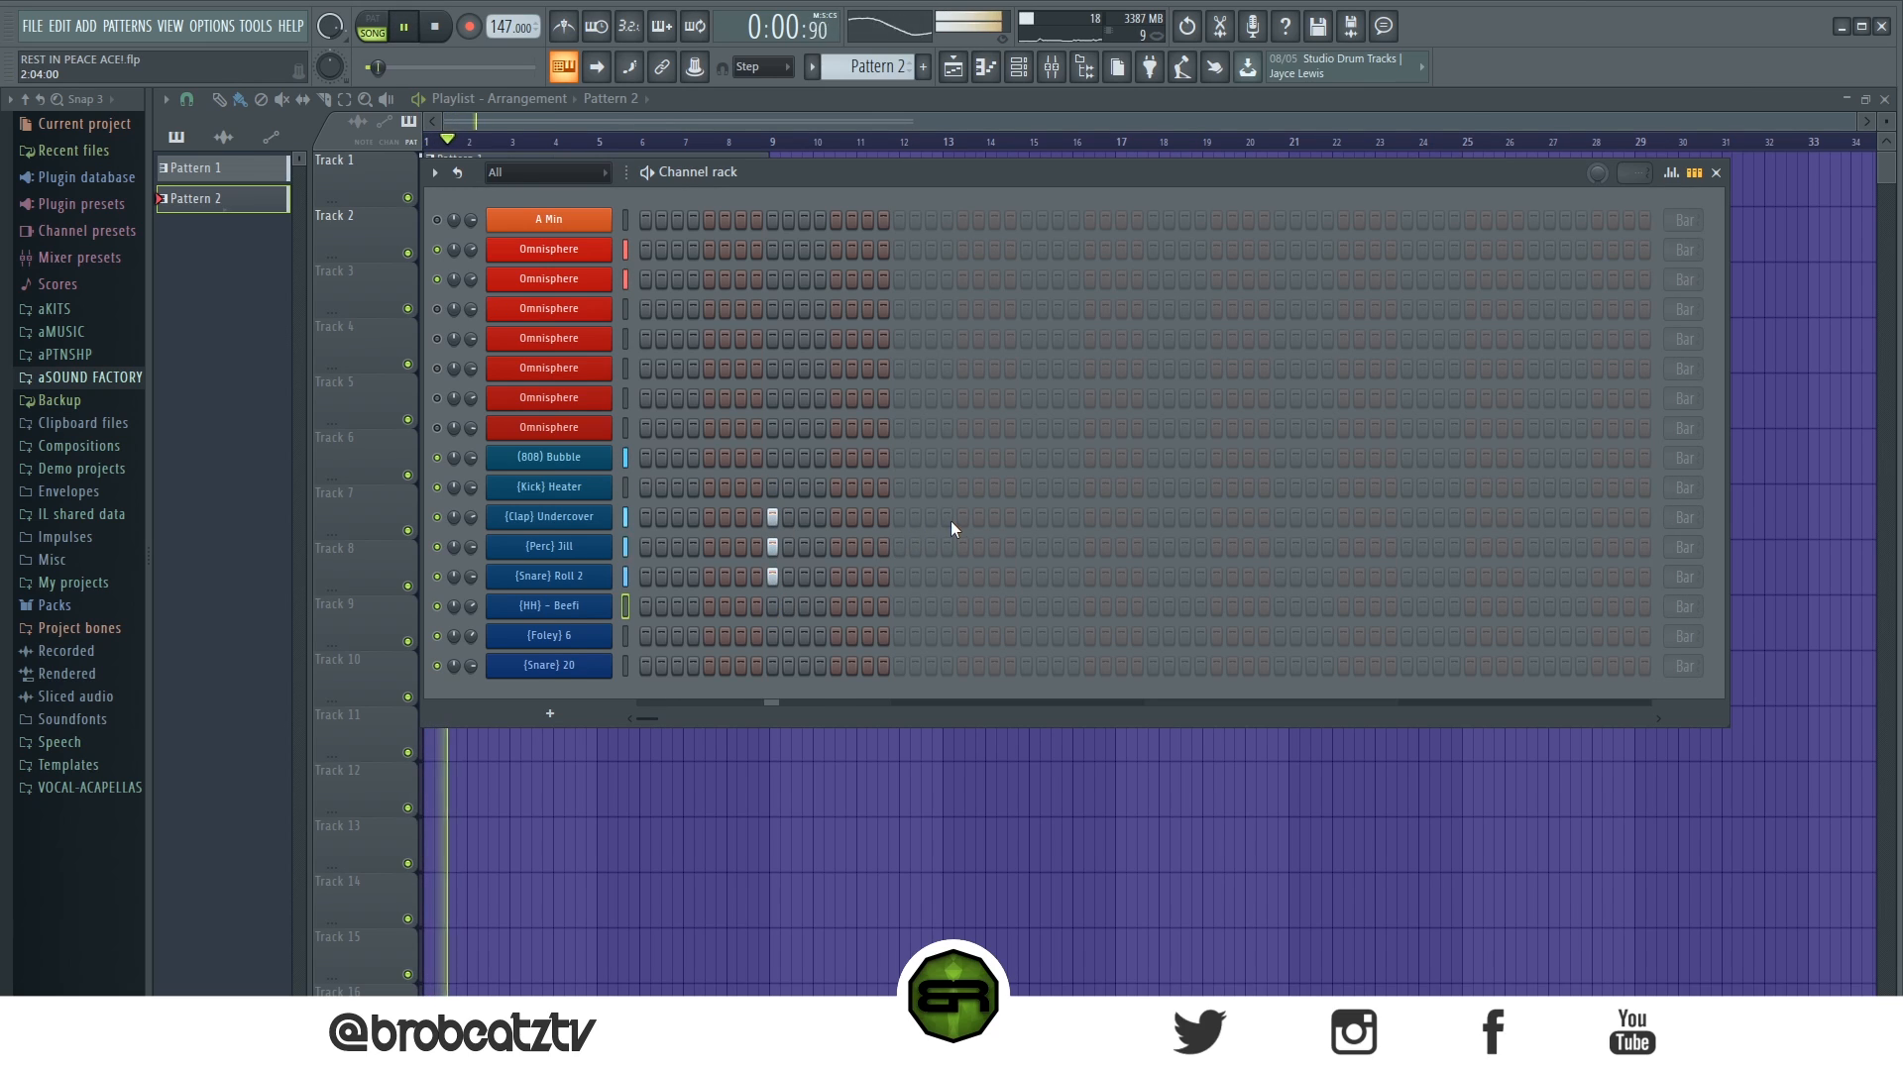
left_click_drag(1025, 517, 1030, 579)
left_click_drag(1279, 517, 1280, 579)
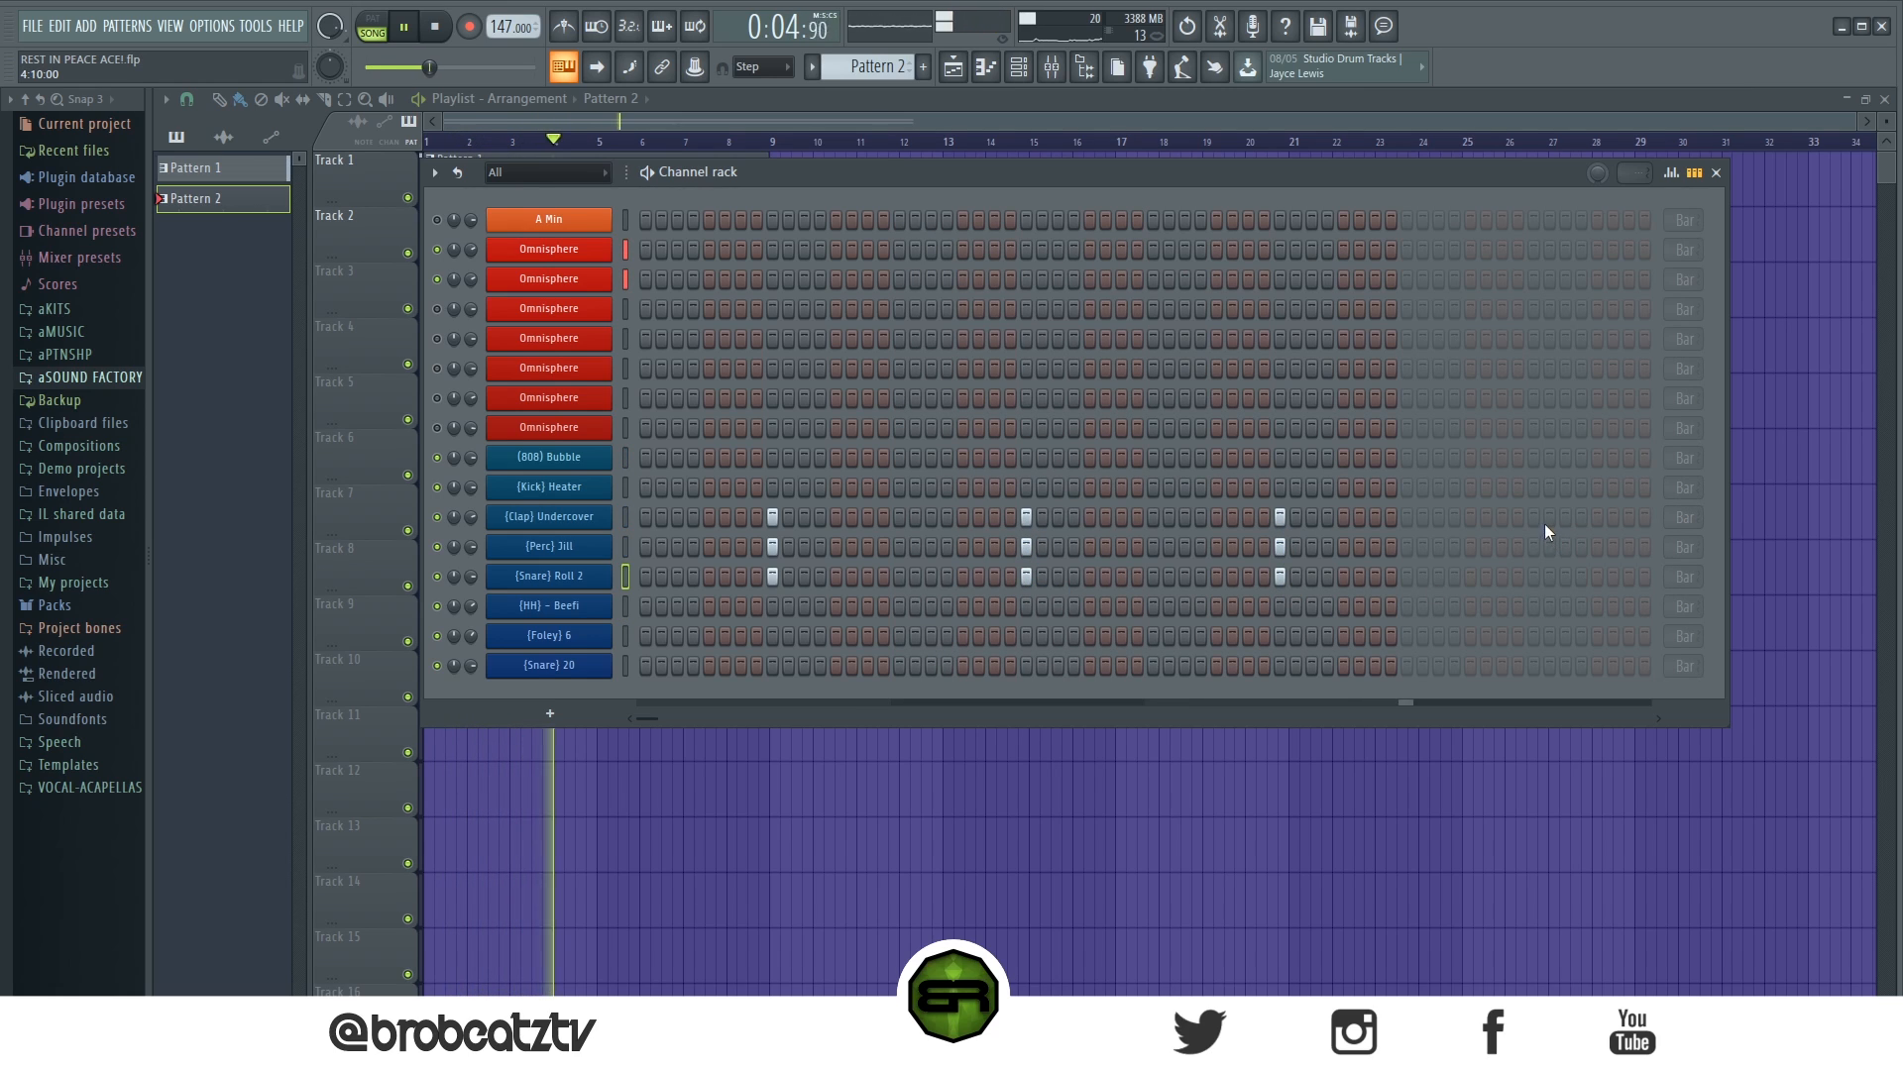
mouse_move(1536, 557)
left_mouse_down()
mouse_move(1546, 523)
mouse_move(1534, 575)
left_mouse_up()
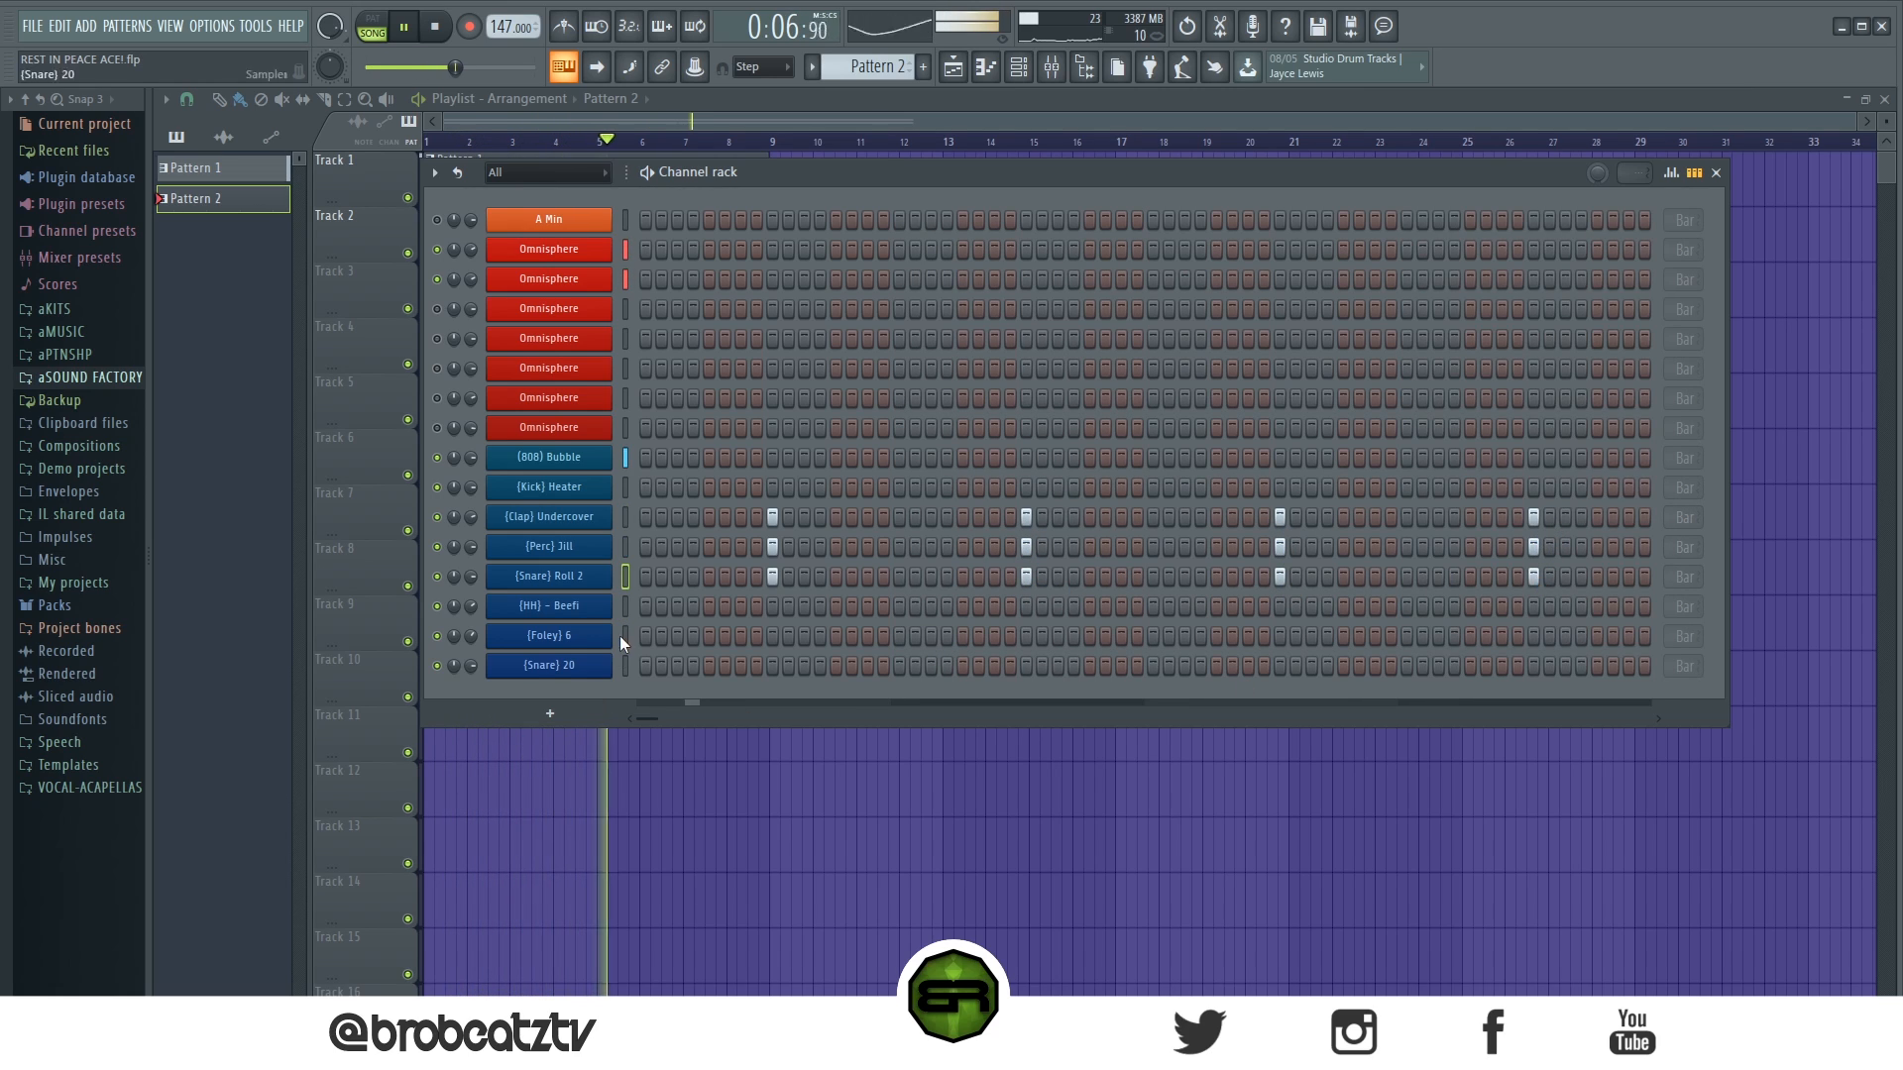
- Program [Kick] Heater hits on steps 1, 7, 31, 33, 53 and 59 of Pattern 2
left_click(645, 488)
left_click(742, 487)
left_click(1123, 489)
left_click(1151, 489)
left_click(1468, 489)
key("space")
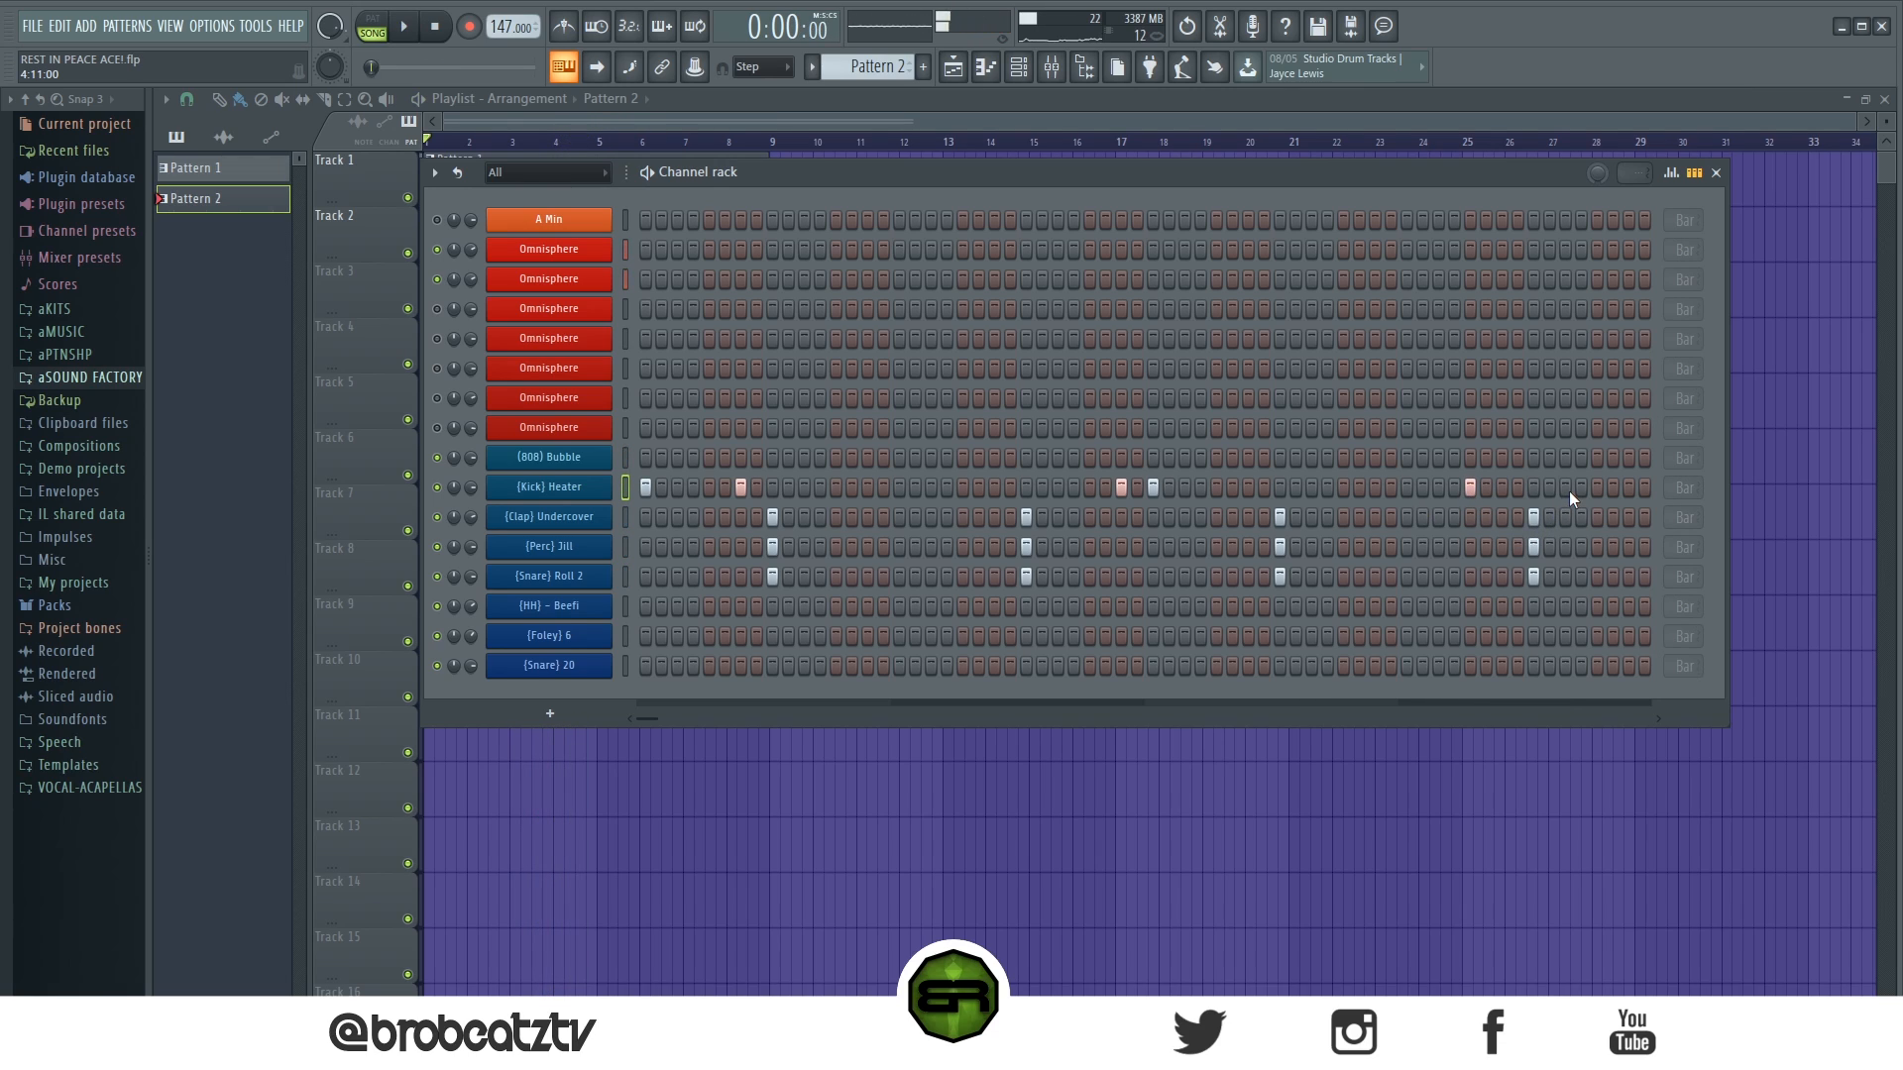
- Program [HH] - Beefi hits on steps 1, 5, 9, 11, 15, 19, 21, 25 and 29, checking them against the song
left_click(646, 606)
key("space")
left_click(709, 607)
key("space")
left_click(772, 607)
left_click(804, 607)
key("space")
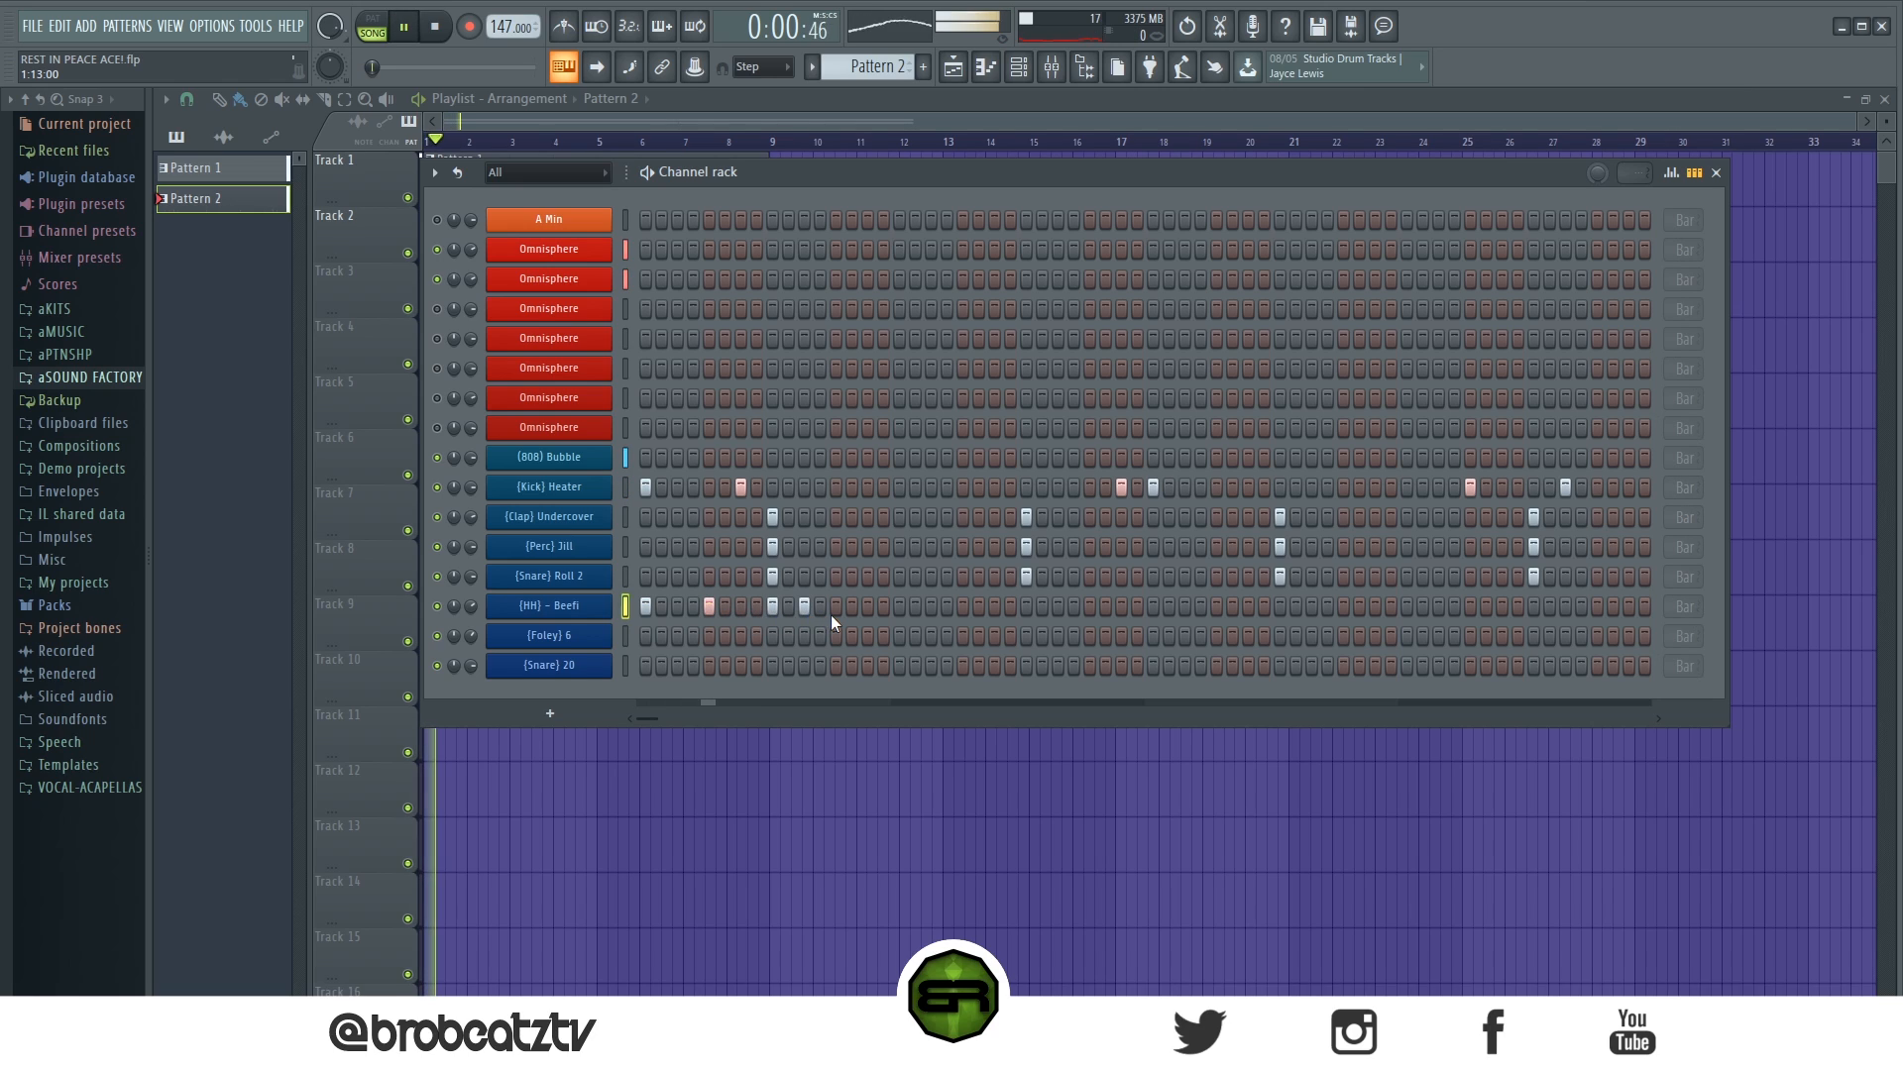
left_click(868, 608)
left_click(930, 607)
left_click(960, 607)
left_click(1025, 607)
left_click(1087, 607)
key("space")
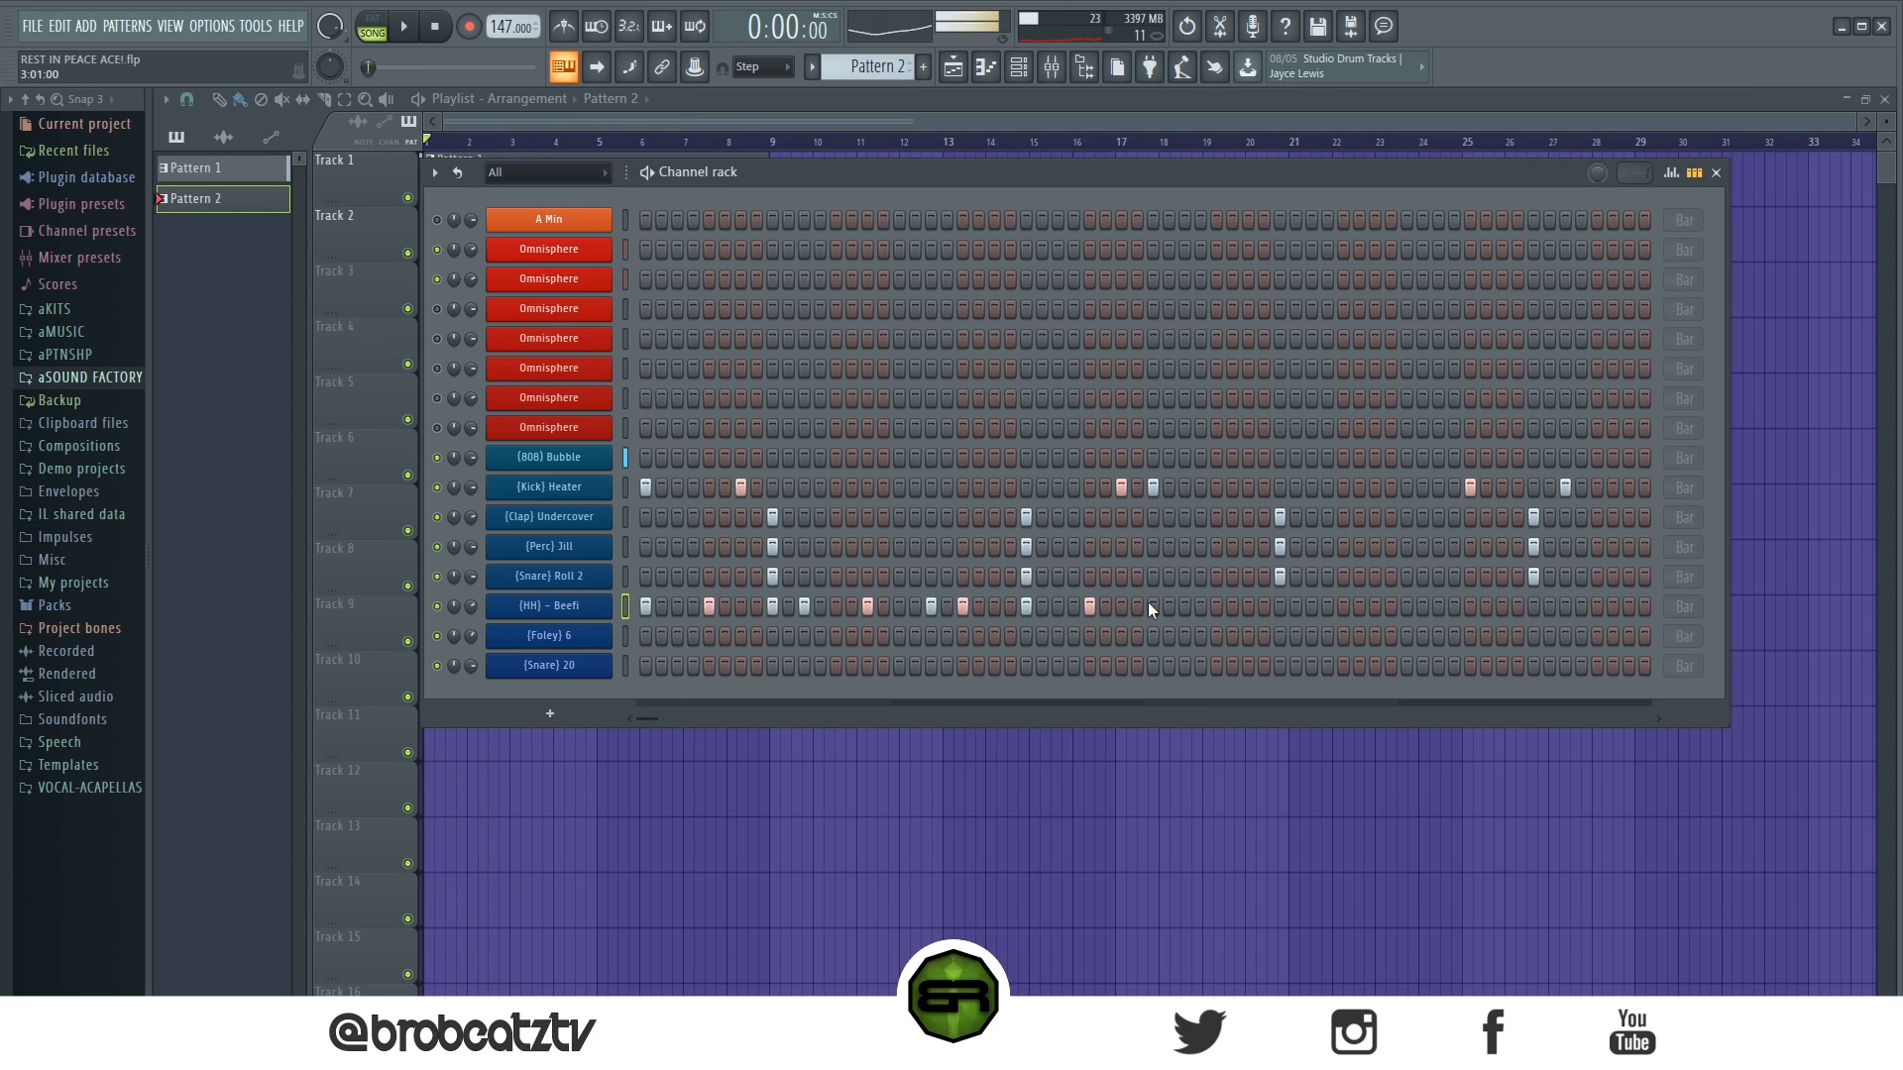
- Duplicate the [HH] - Beefi notes of bars 1–2 into bars 3–4 and return to the channel rack
right_click(594, 604)
left_click(634, 601)
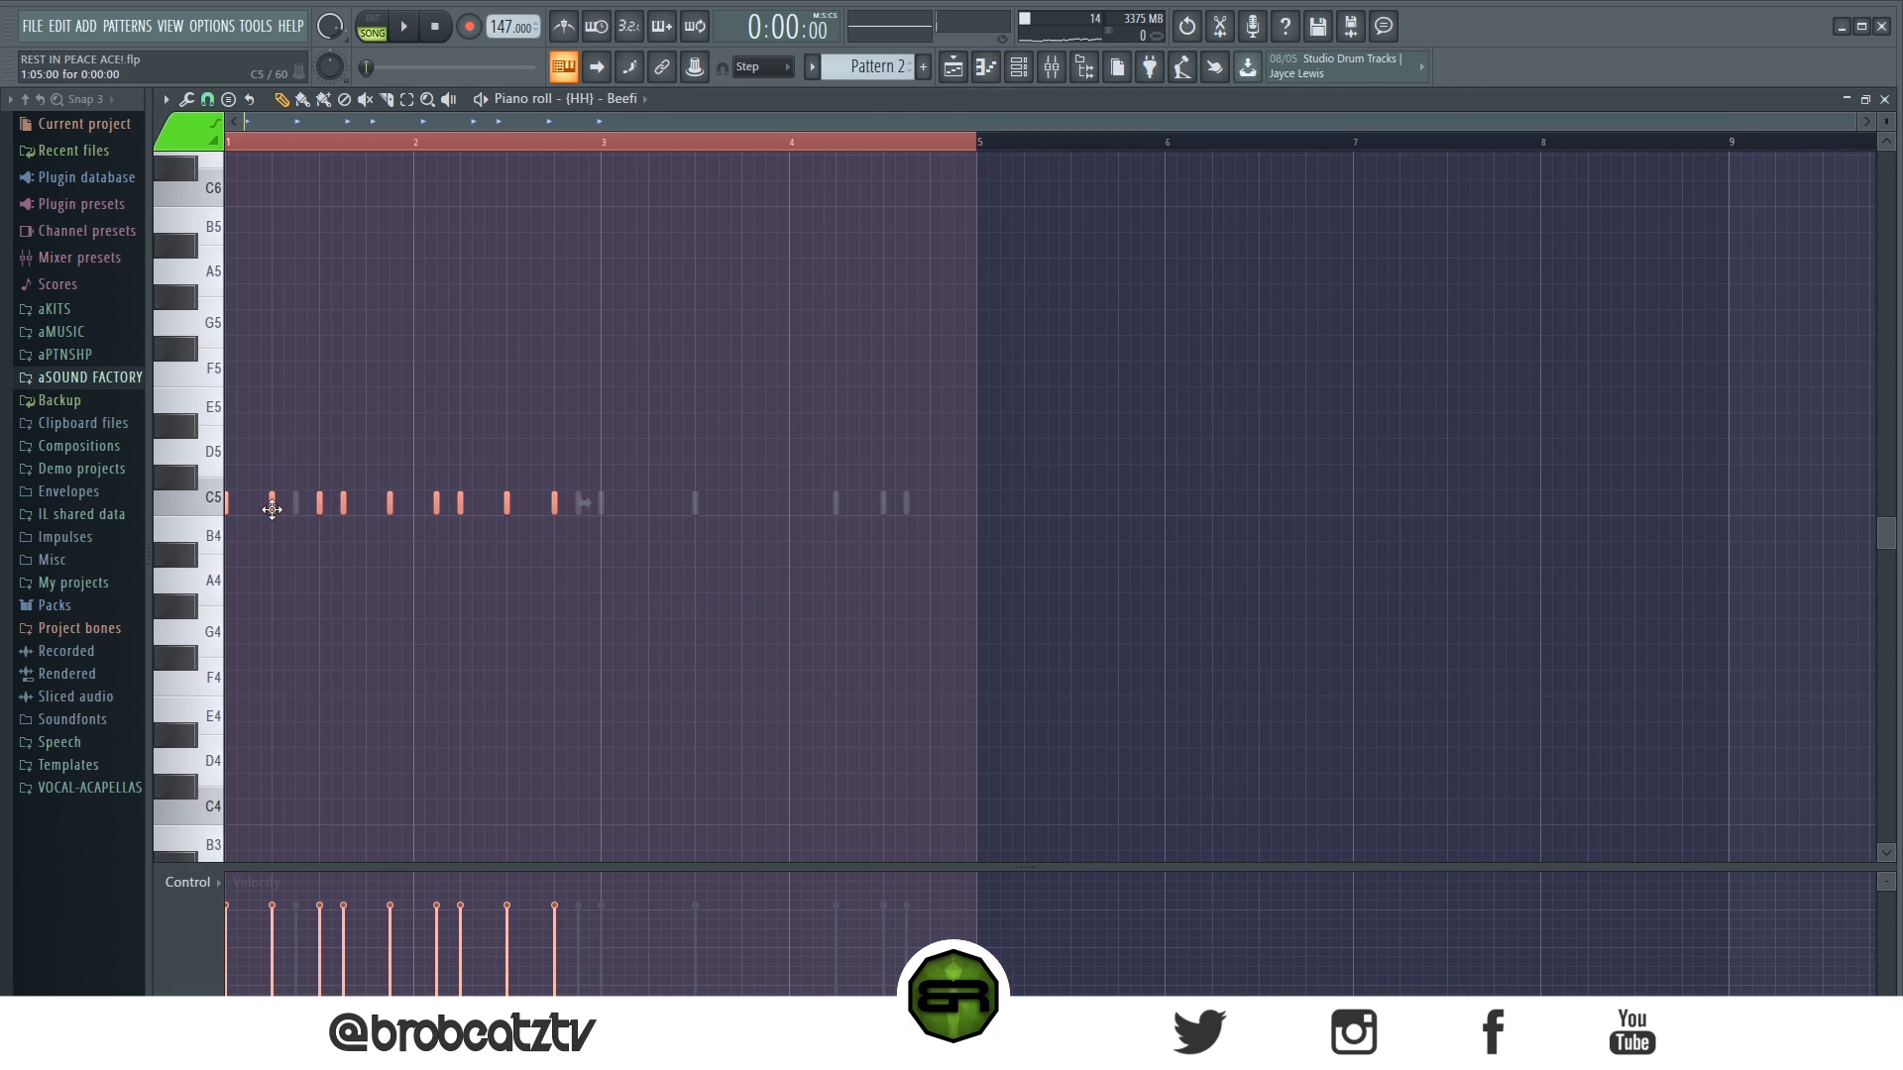
left_click(952, 66)
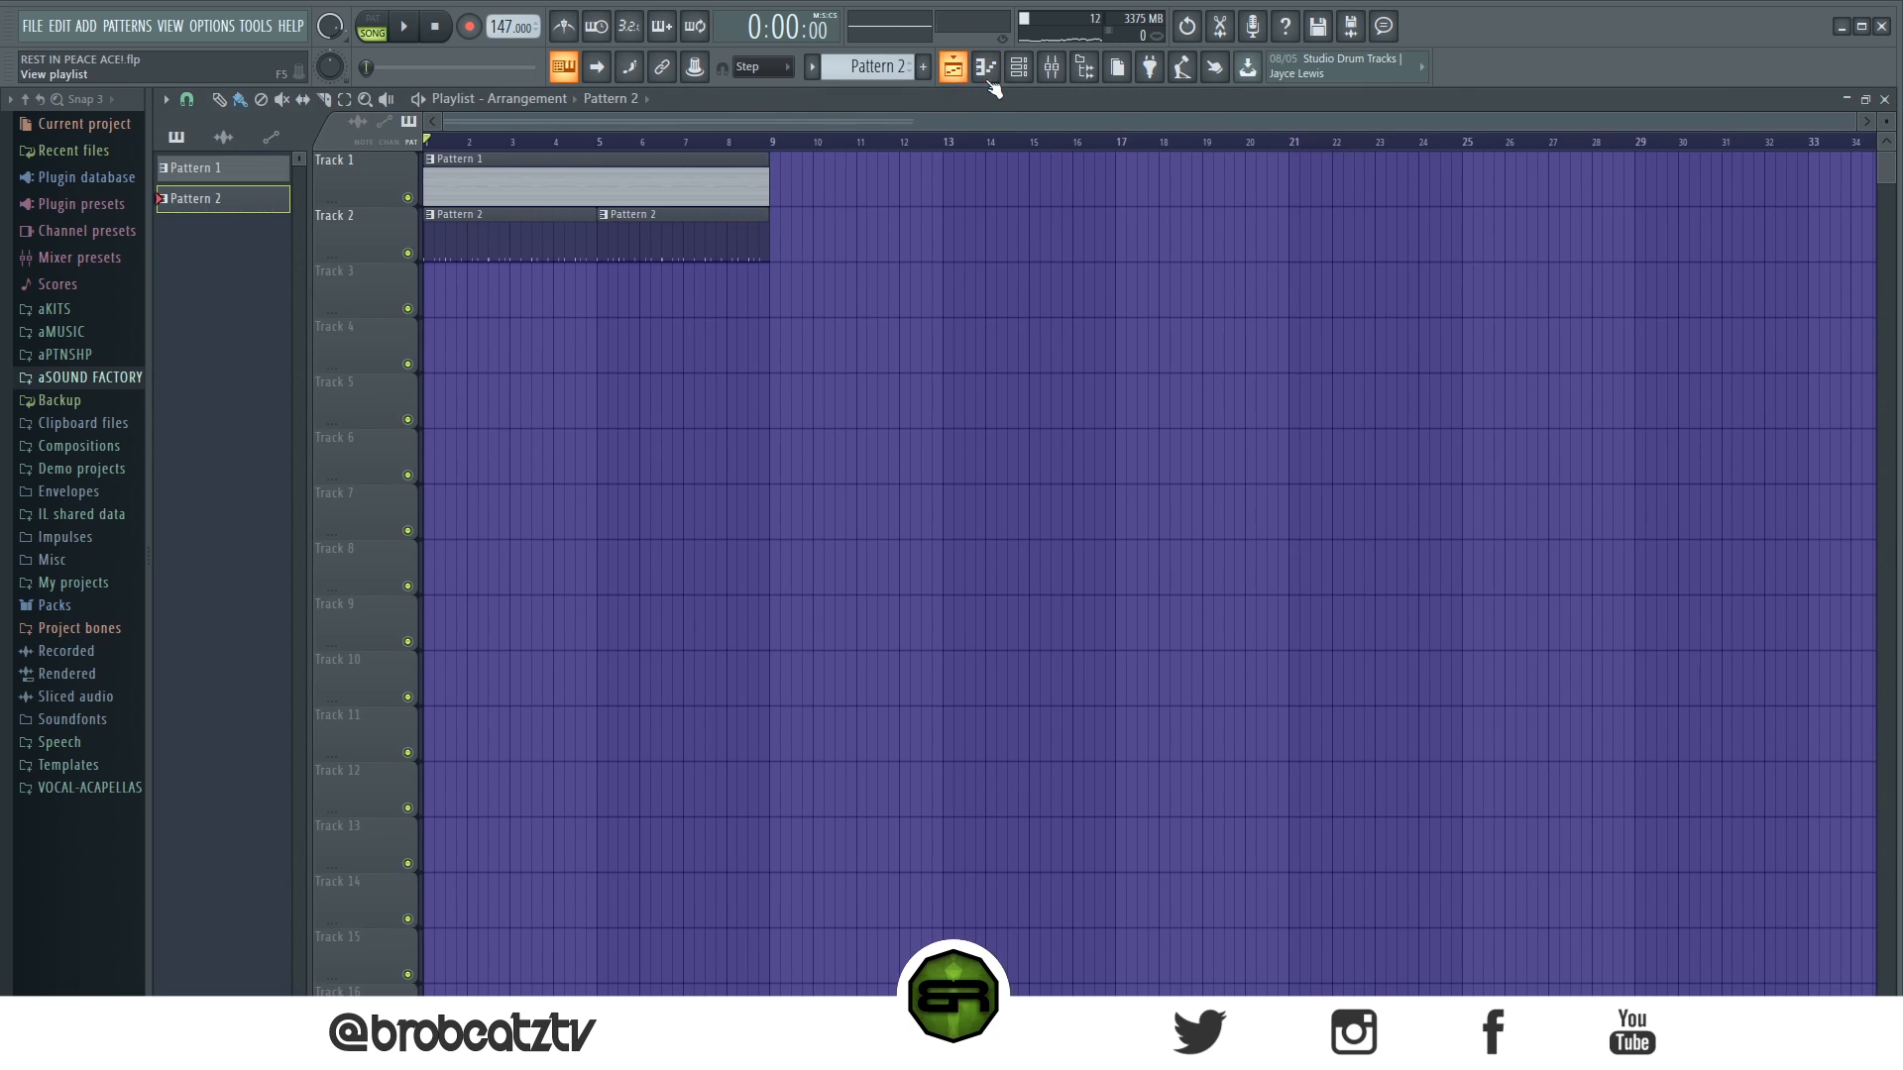
left_click(1018, 68)
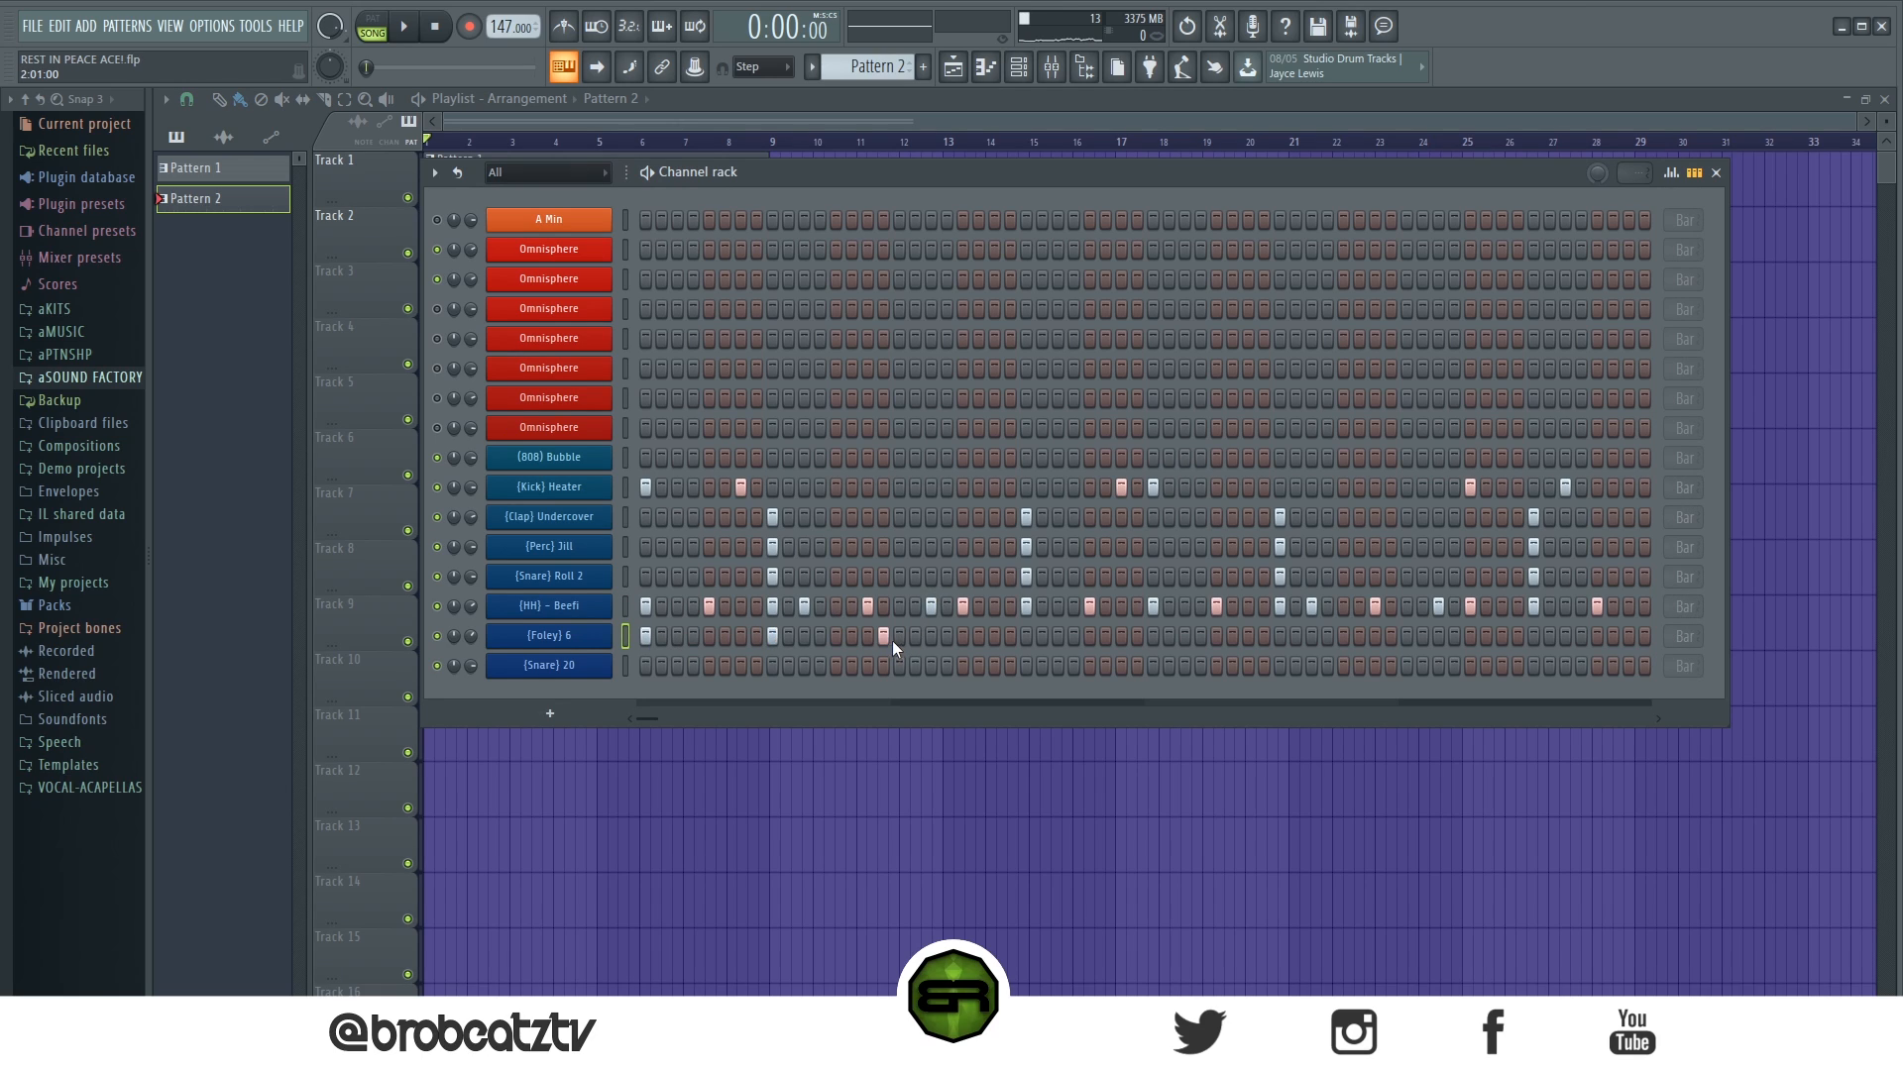
- Fill the [Foley] 6 channel on every 4th step and listen to it in the song
right_click(607, 635)
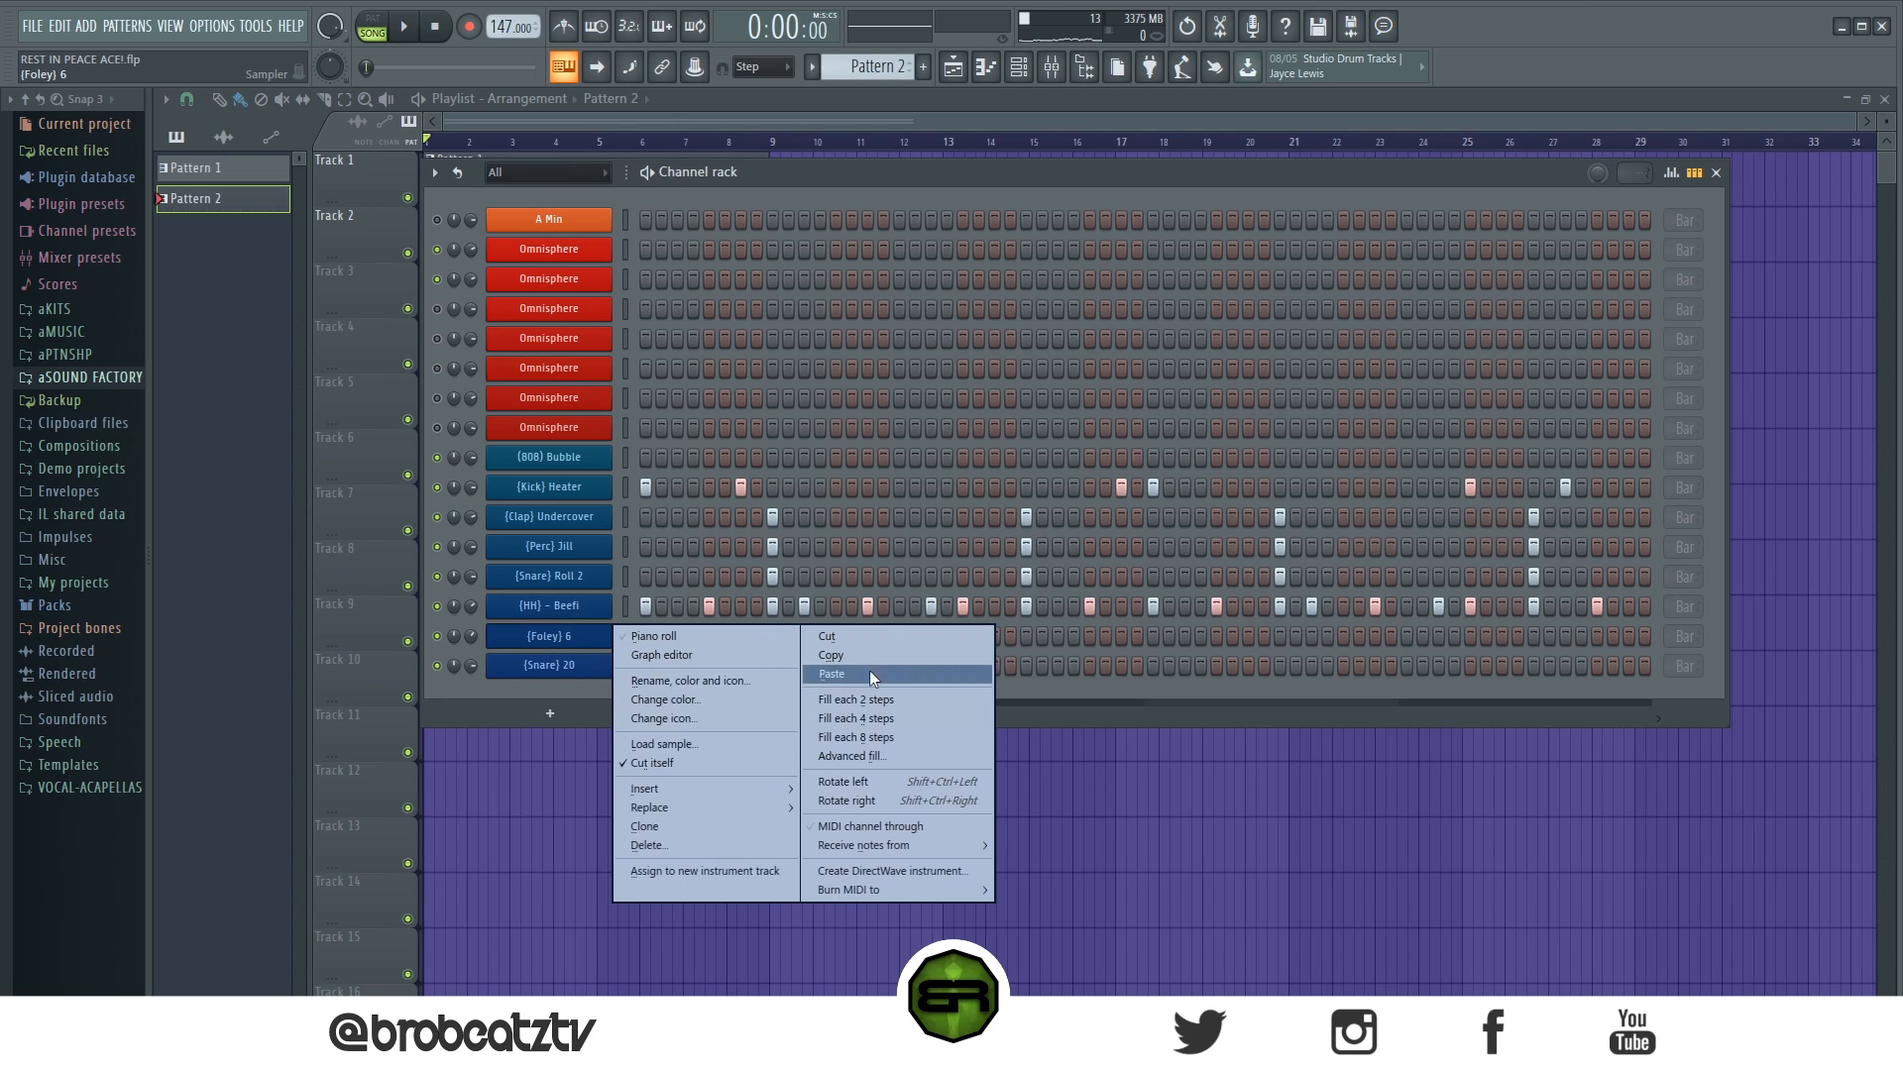
left_click(862, 710)
key("space")
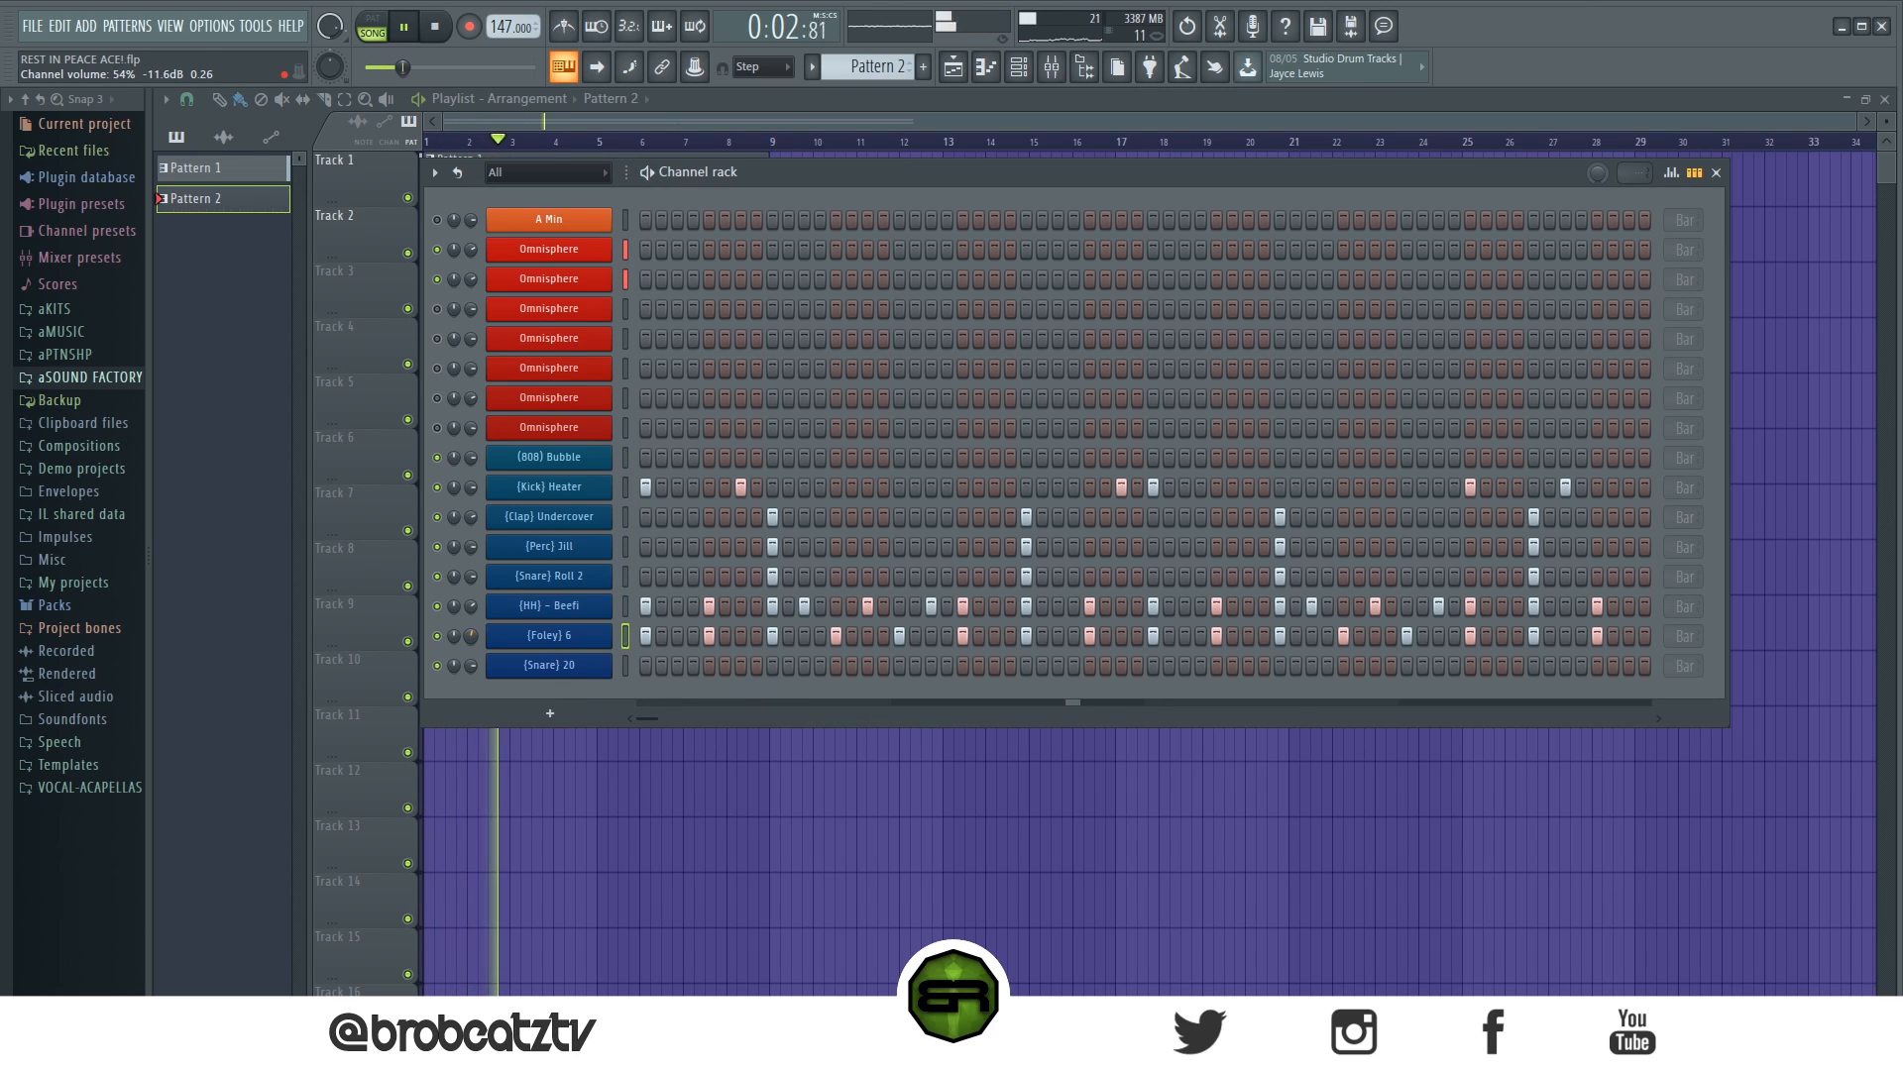
key("space")
- Lower the velocity of every second [Foley] 6 note in bars 1–2, repeat the notes in bars 3–4 and play the result
right_click(600, 635)
left_click(634, 638)
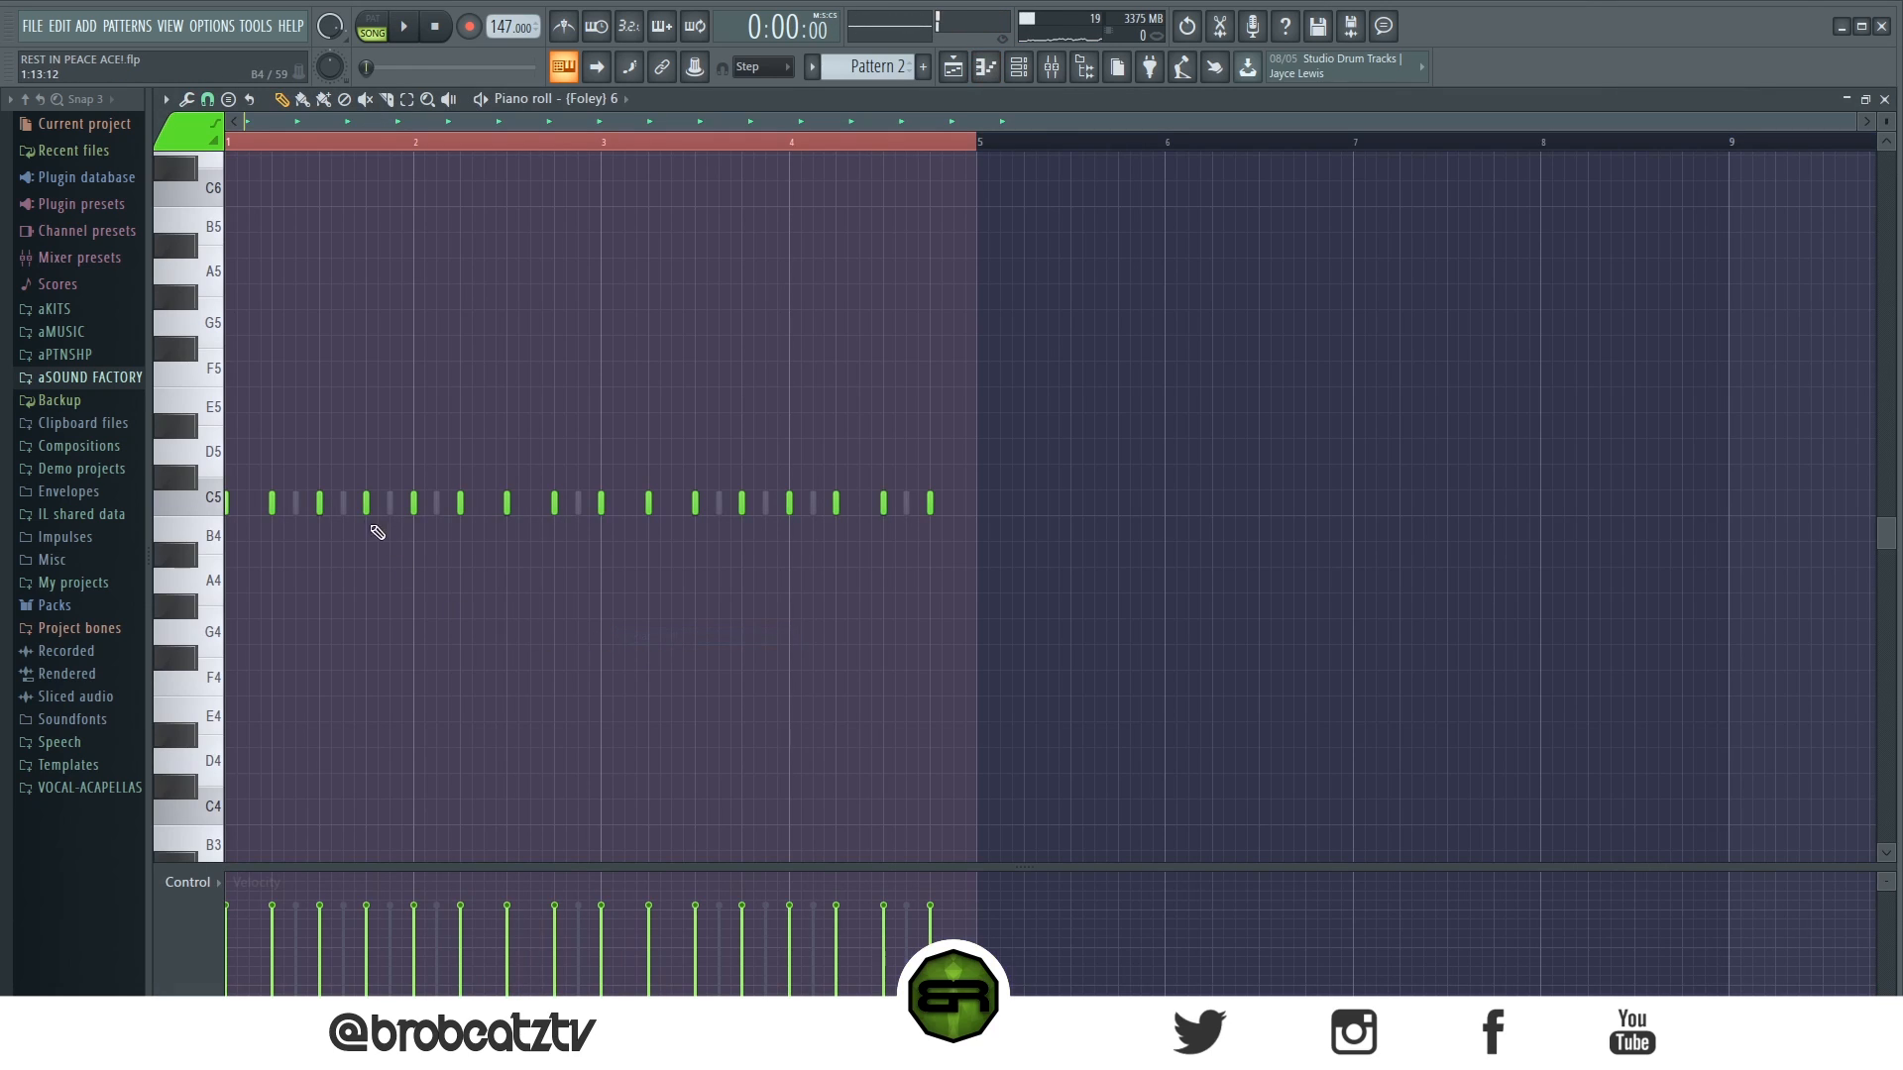
left_click_drag(582, 507, 933, 507)
left_click_drag(257, 490, 299, 535)
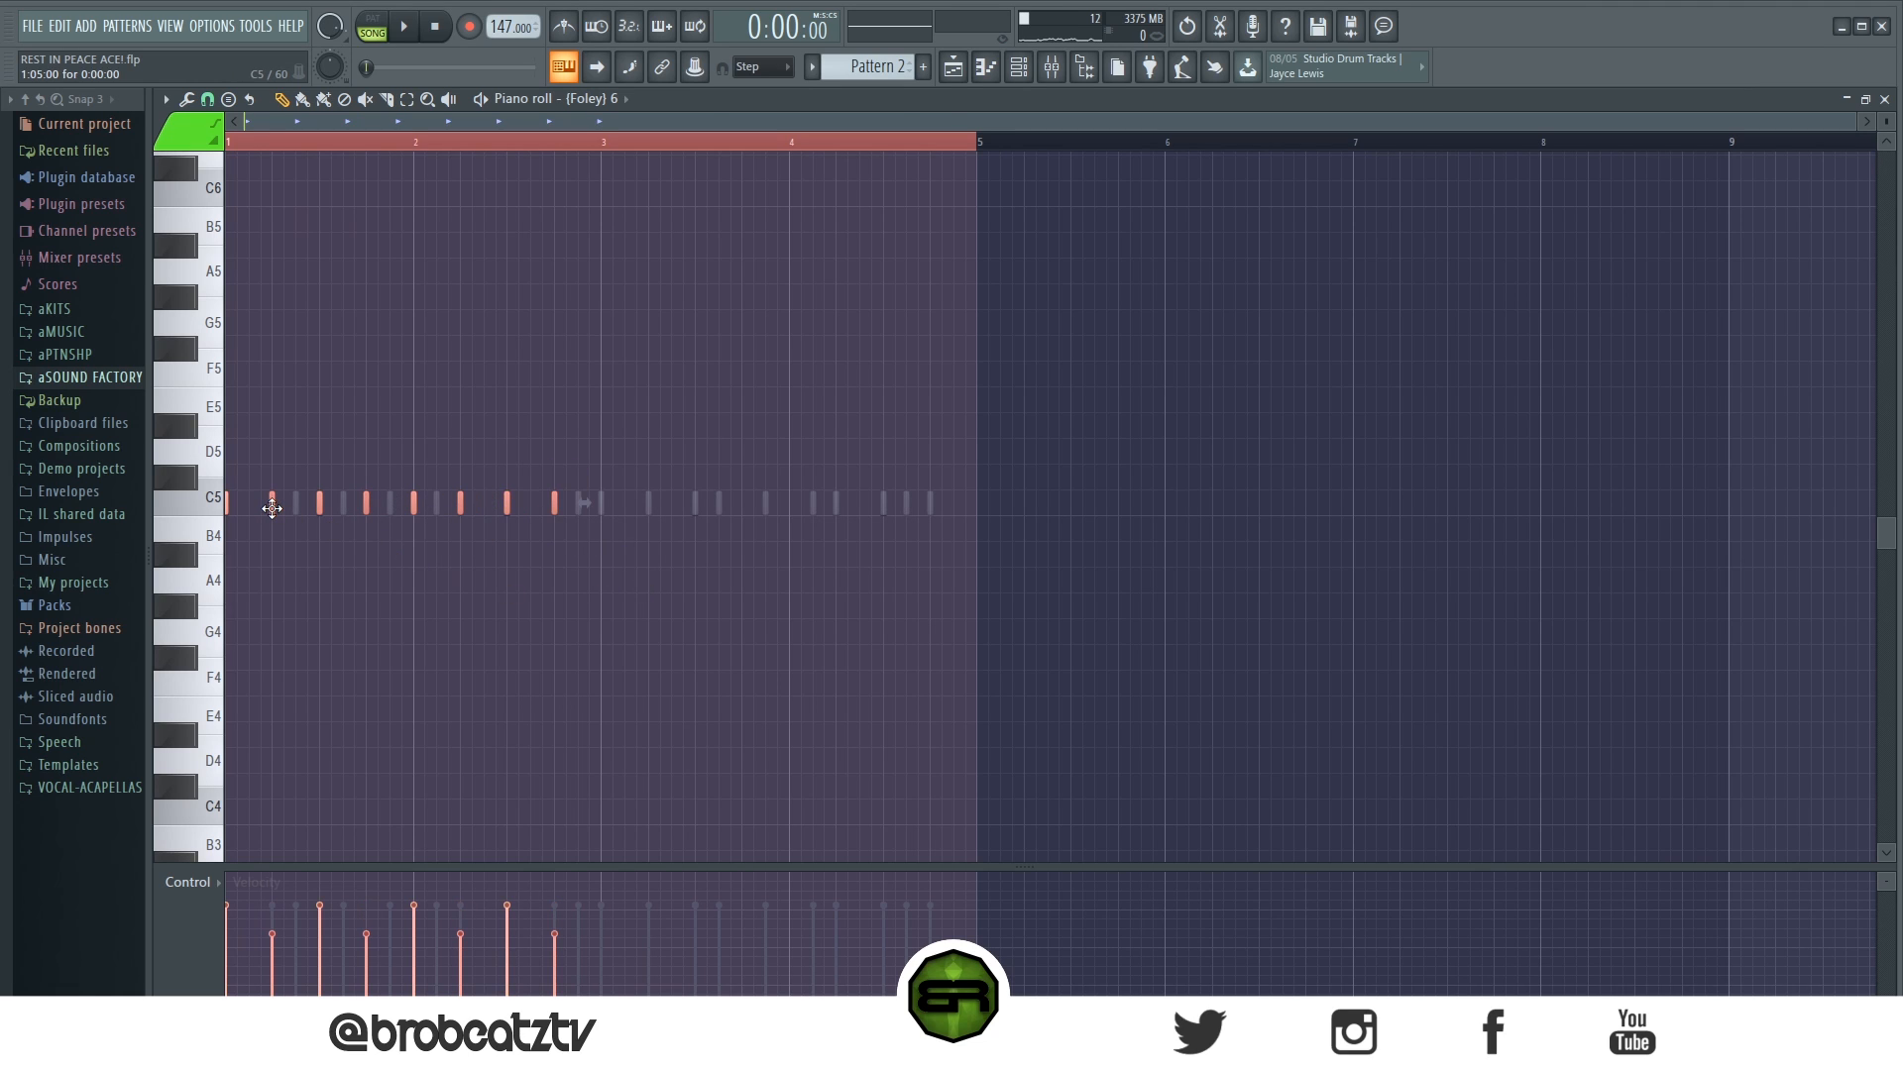
key("space")
left_click(1019, 71)
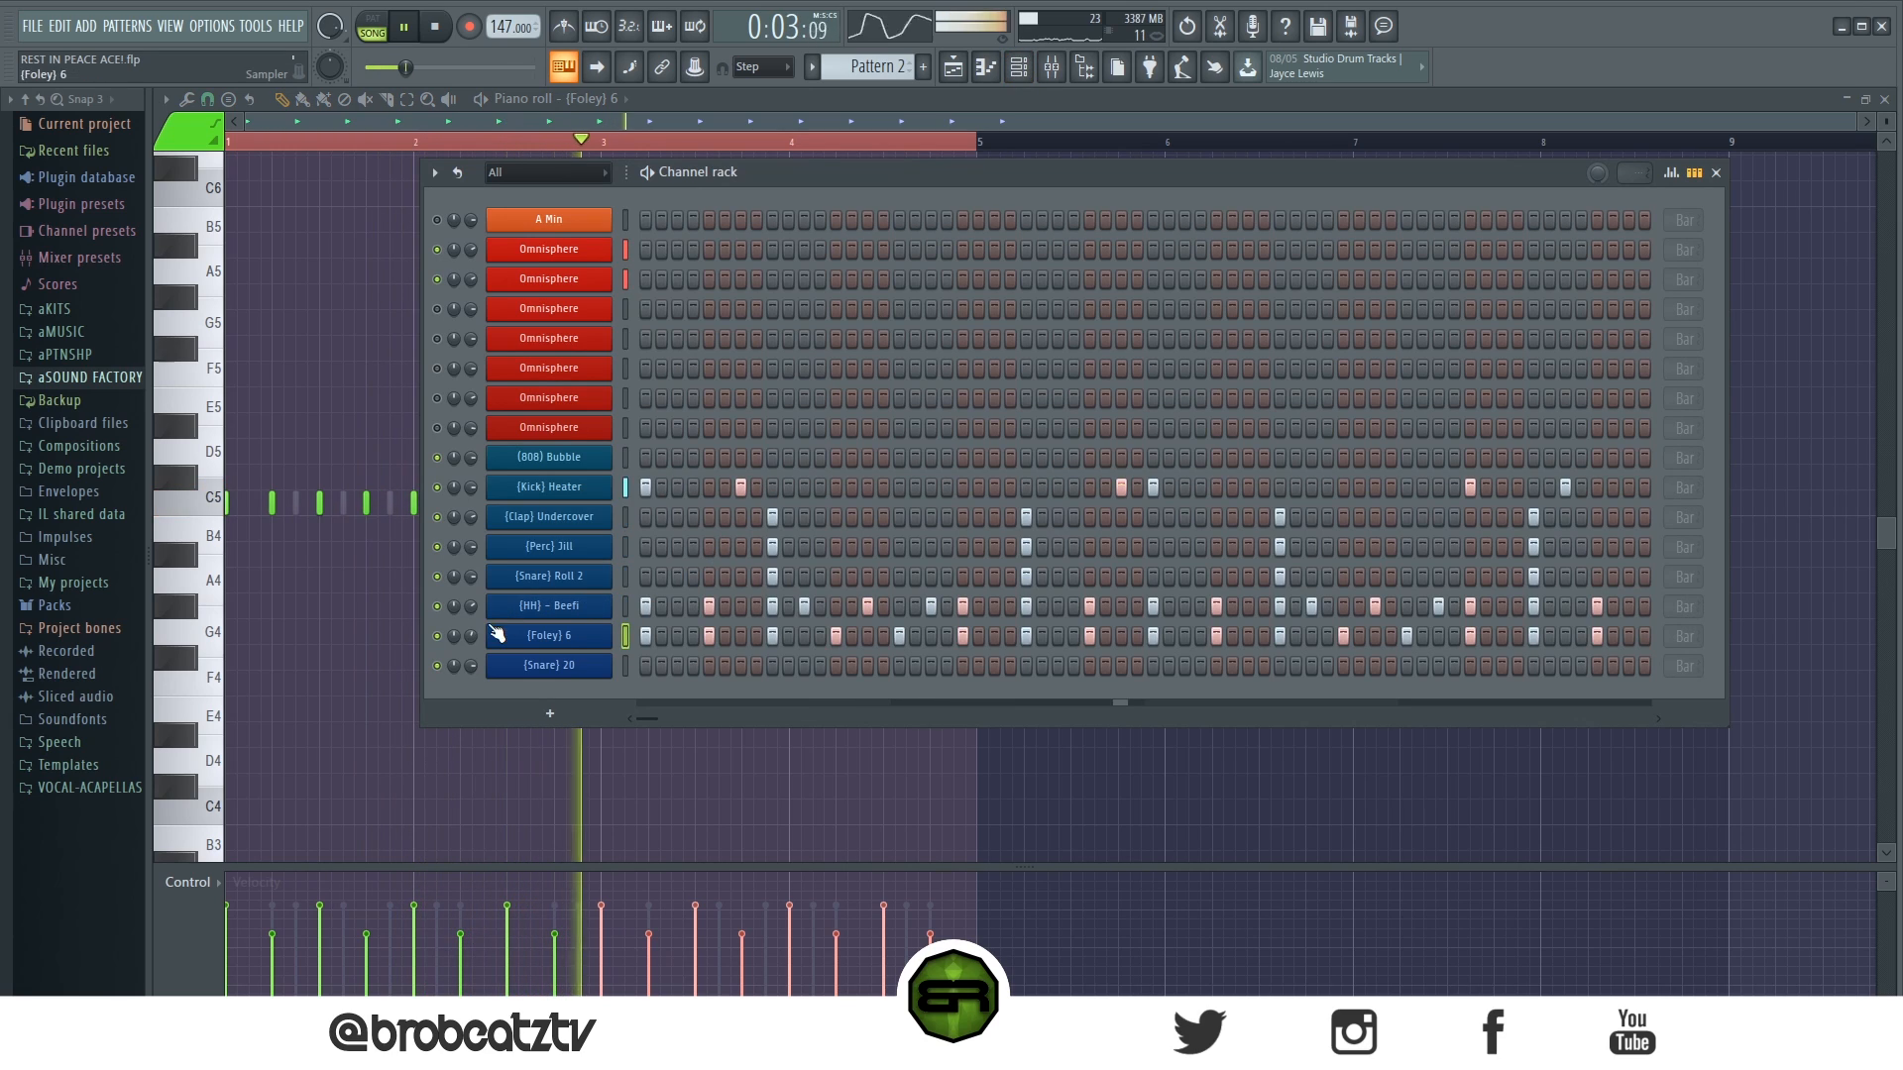
key("space")
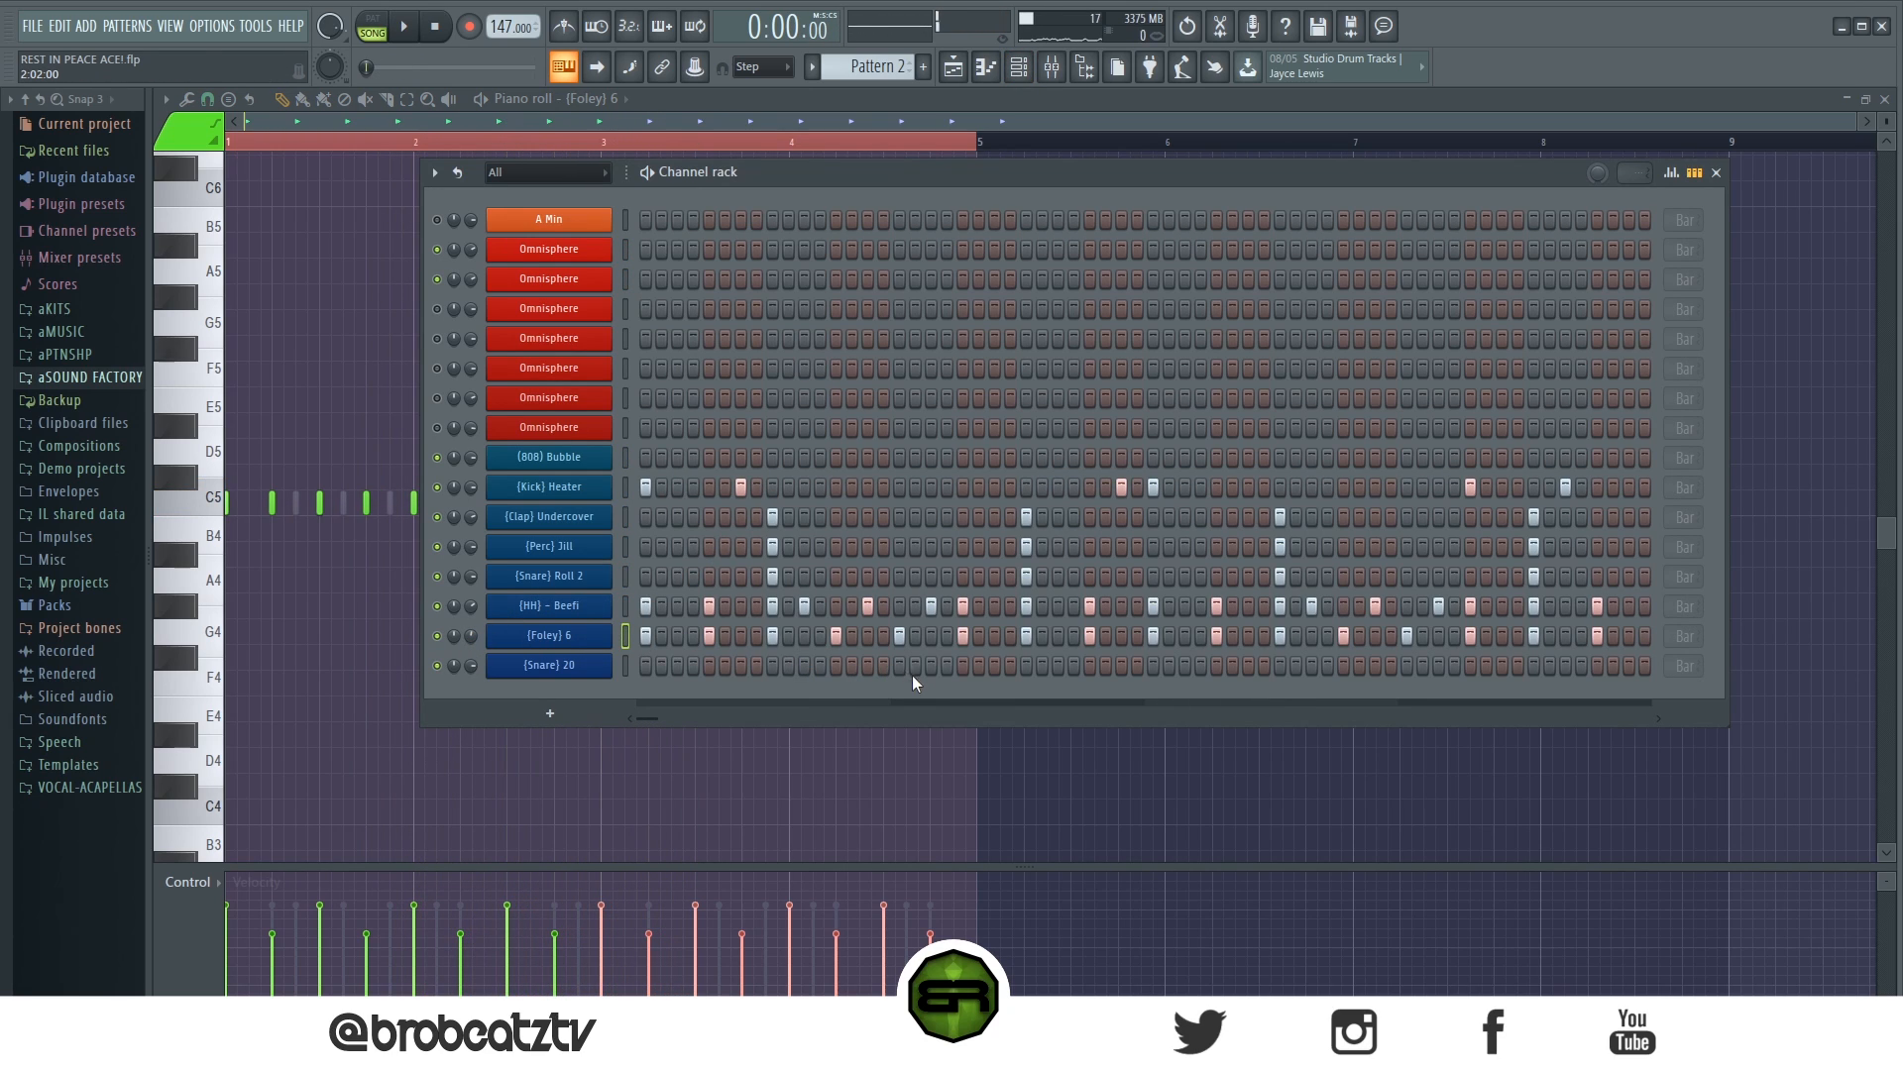
- Add [Snare] 20 hits on steps 19, 51 and 63 and raise all [Kick] Heater note velocities to maximum
left_click(927, 667)
right_click(610, 485)
left_click(657, 493)
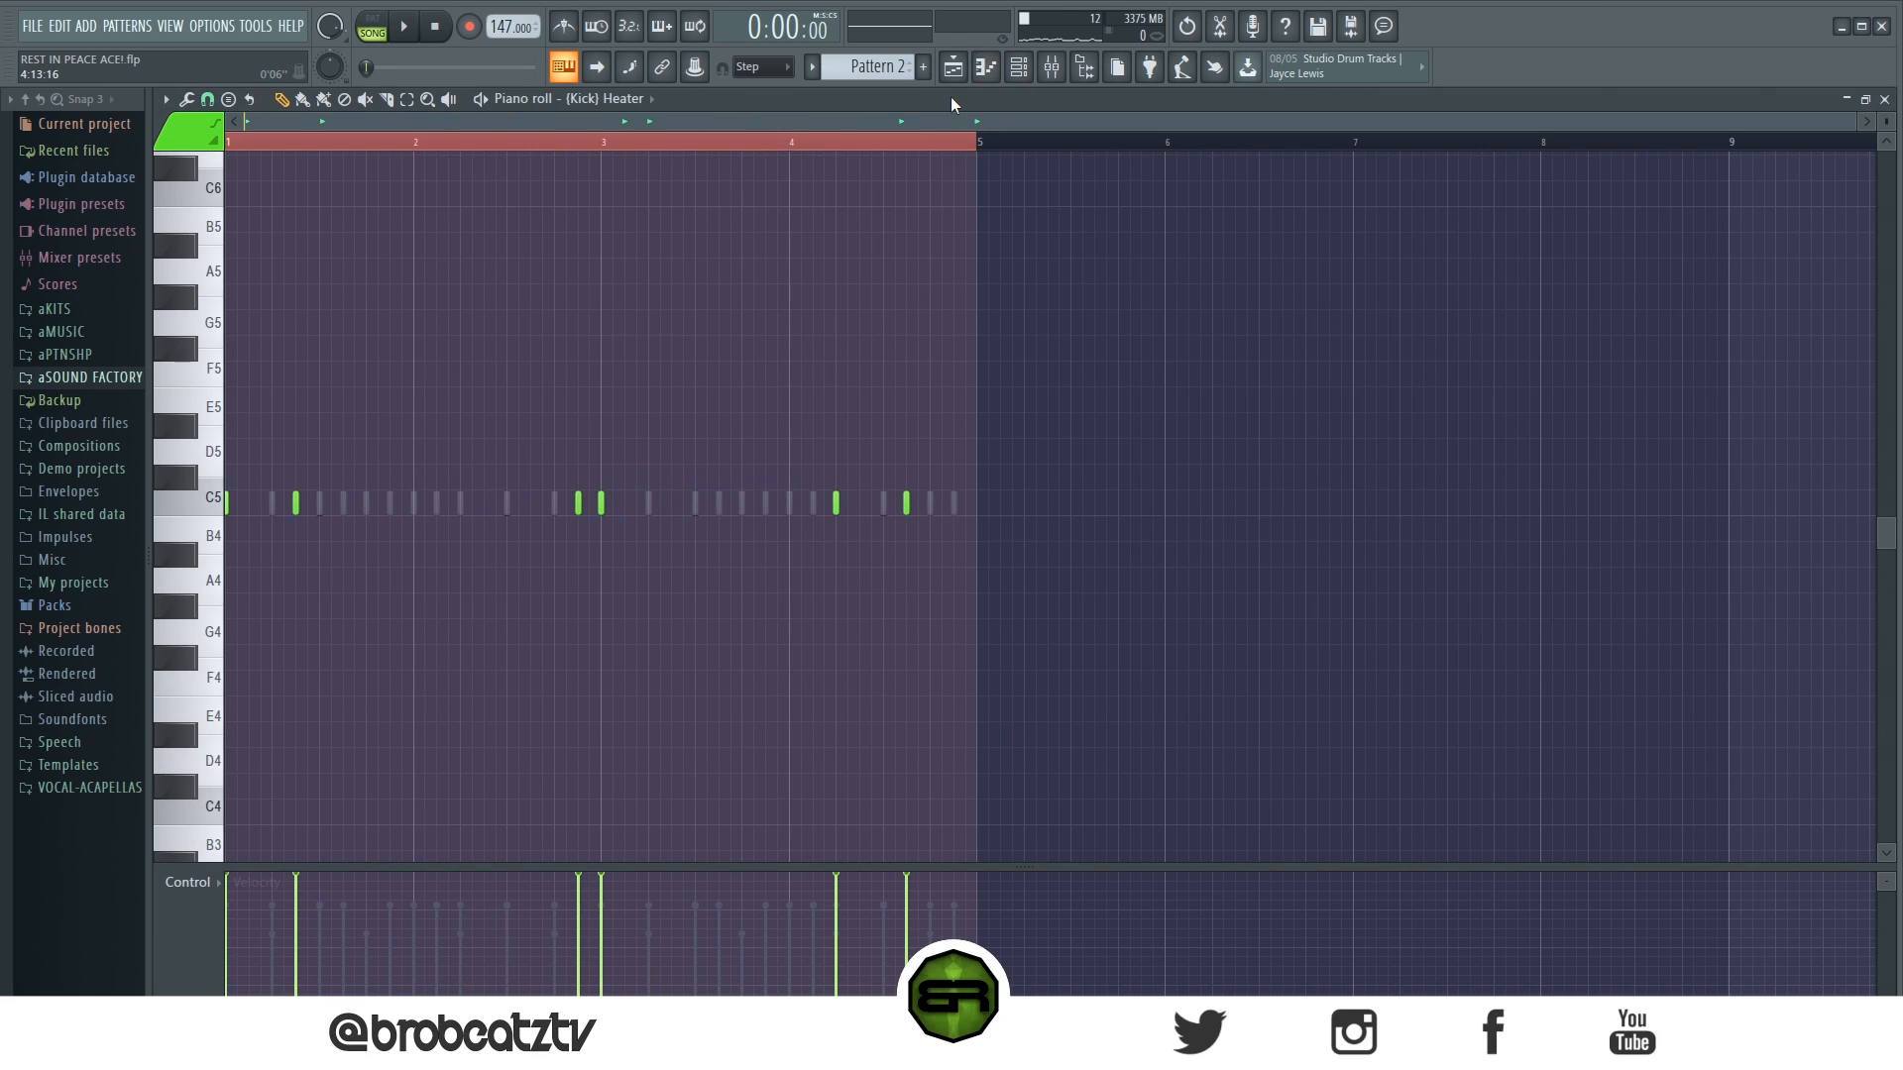
- Switch from Pattern 2 to Pattern 1, unmute more Omnisphere layers and play the song
left_click(953, 67)
left_click(1021, 68)
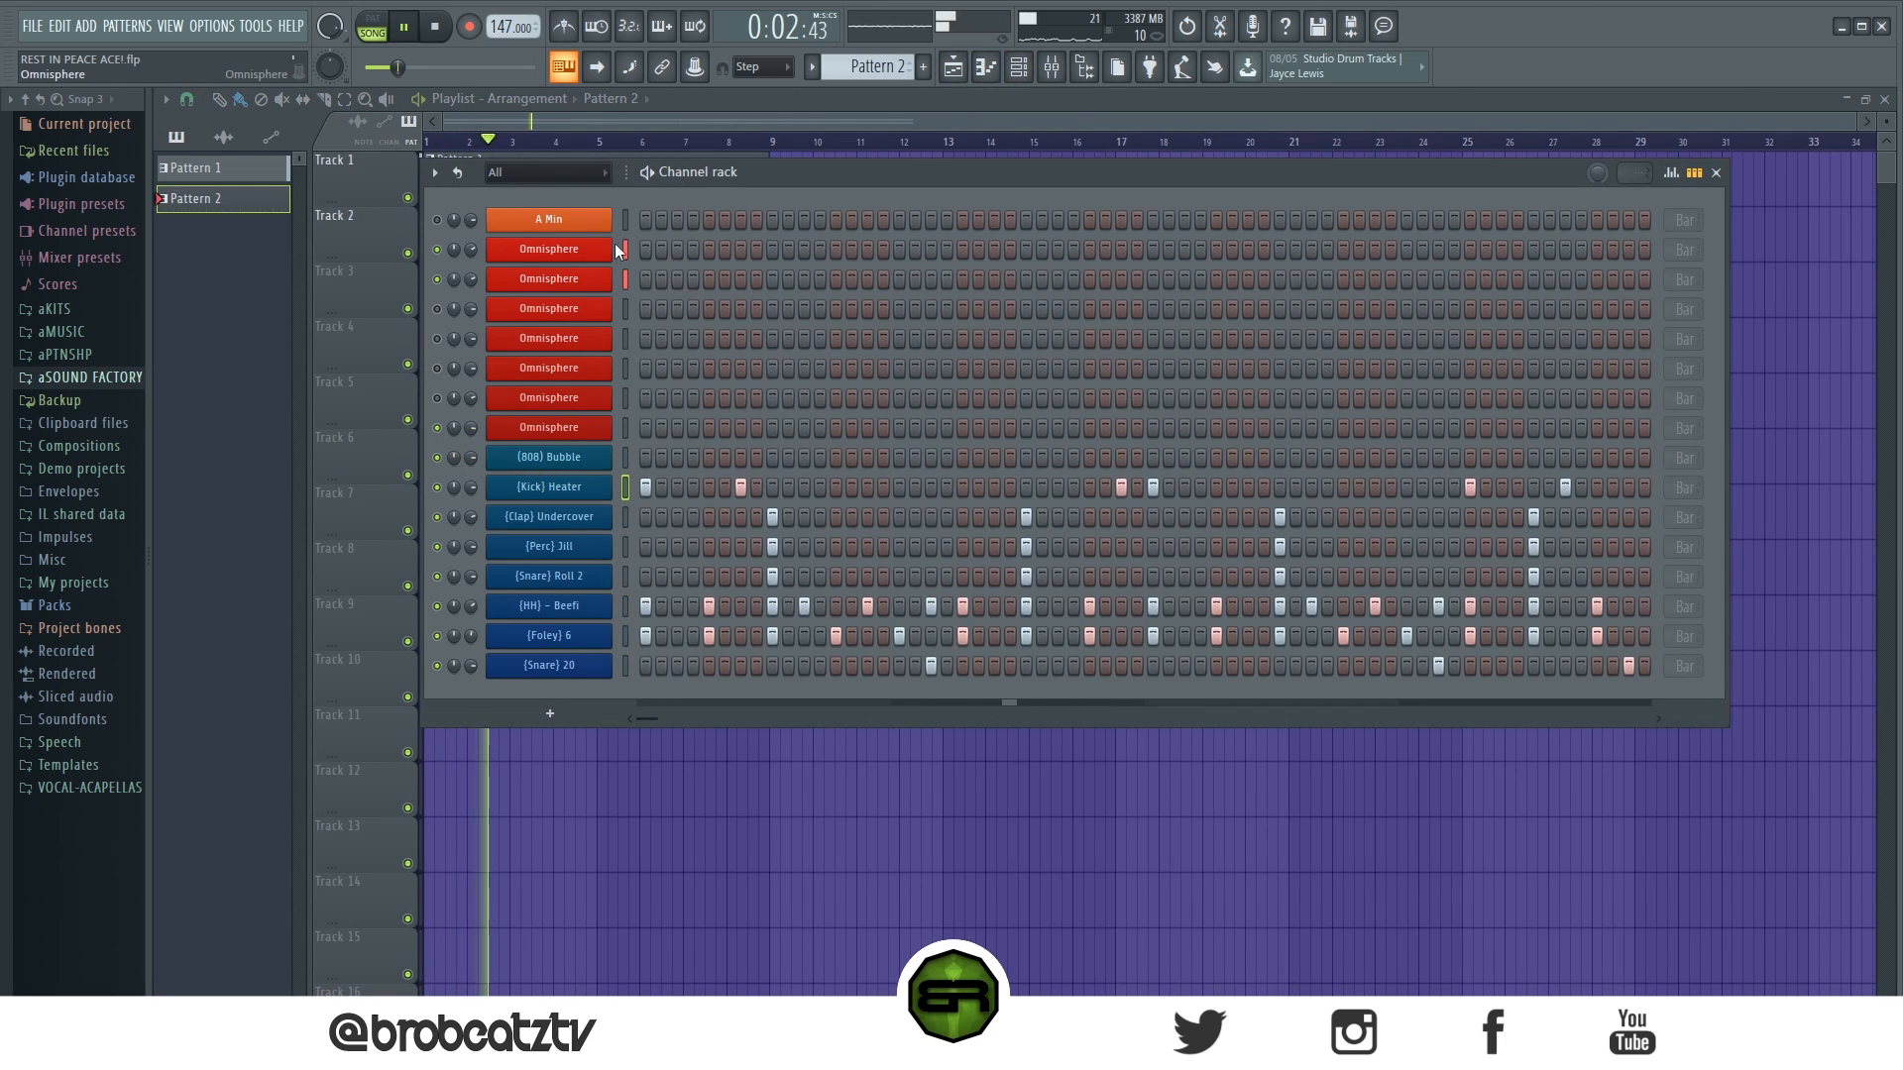
scroll(878, 67, "up", 1)
key("space")
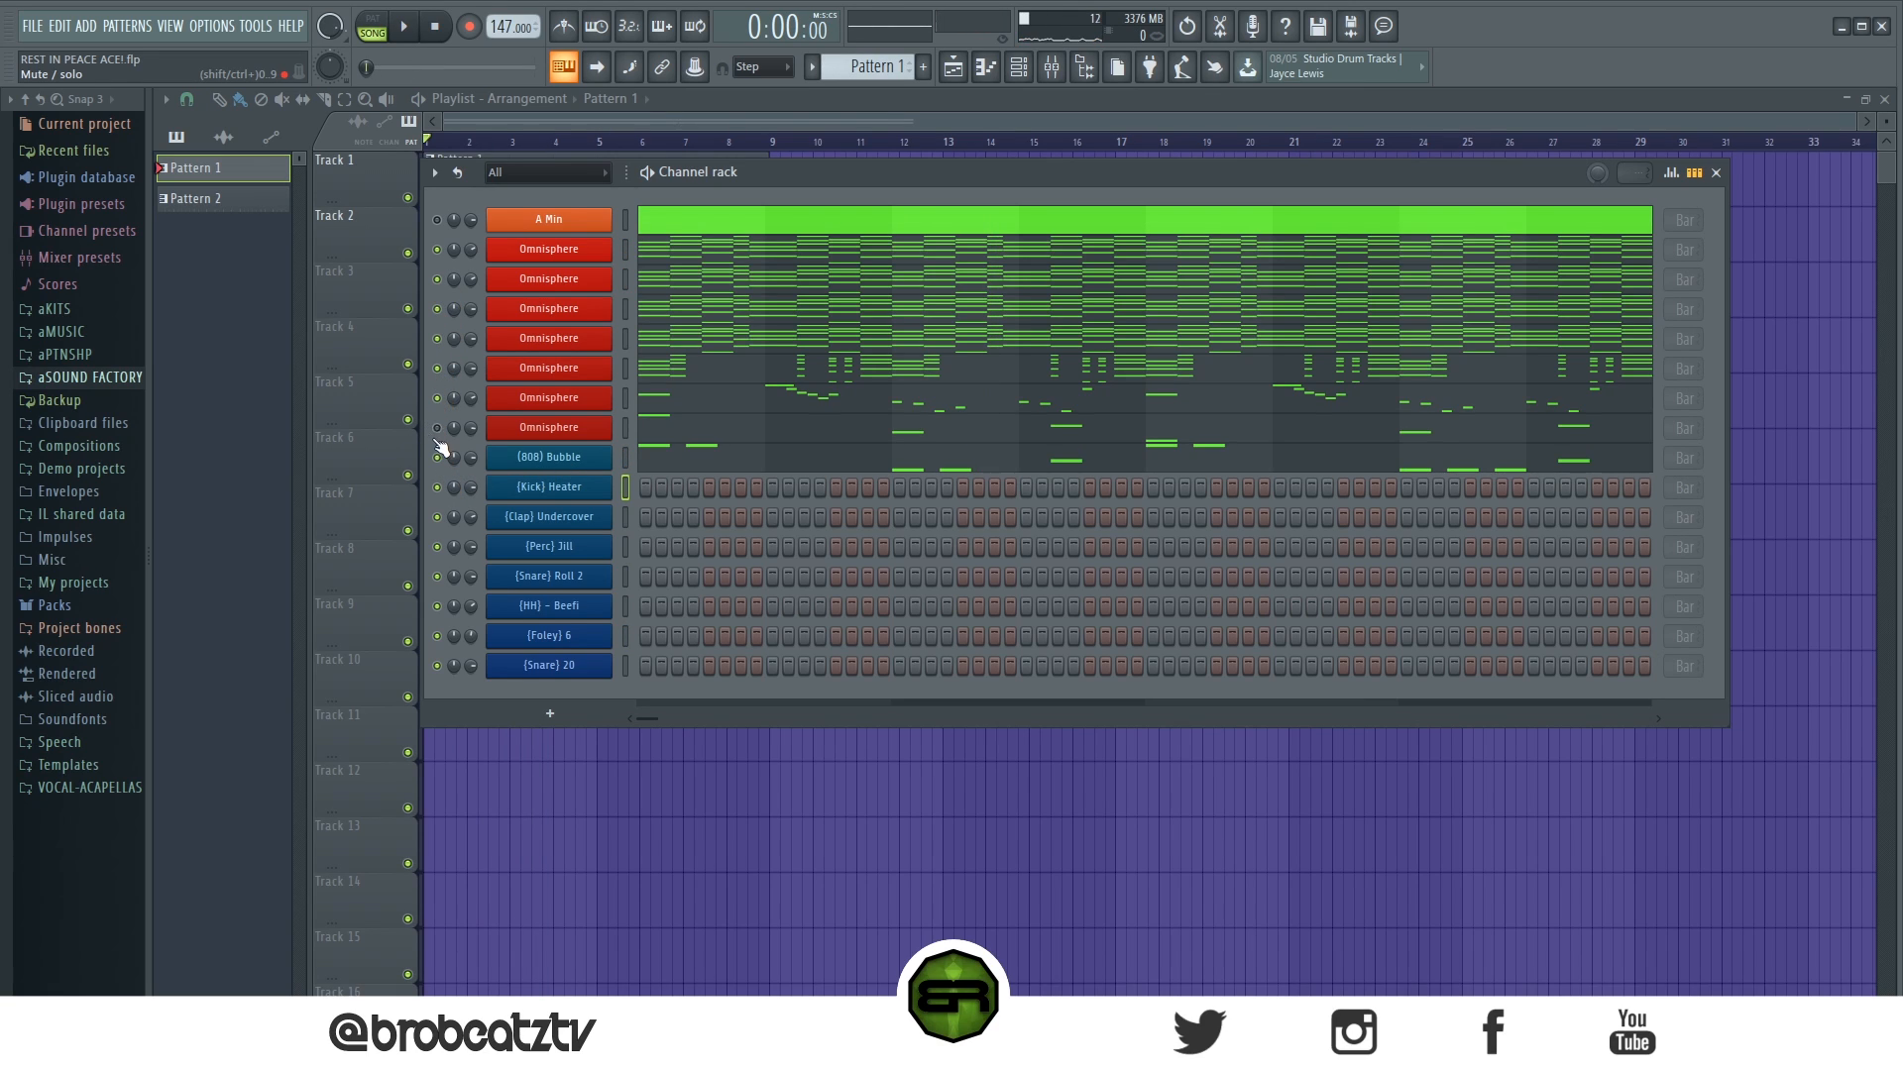
key("space")
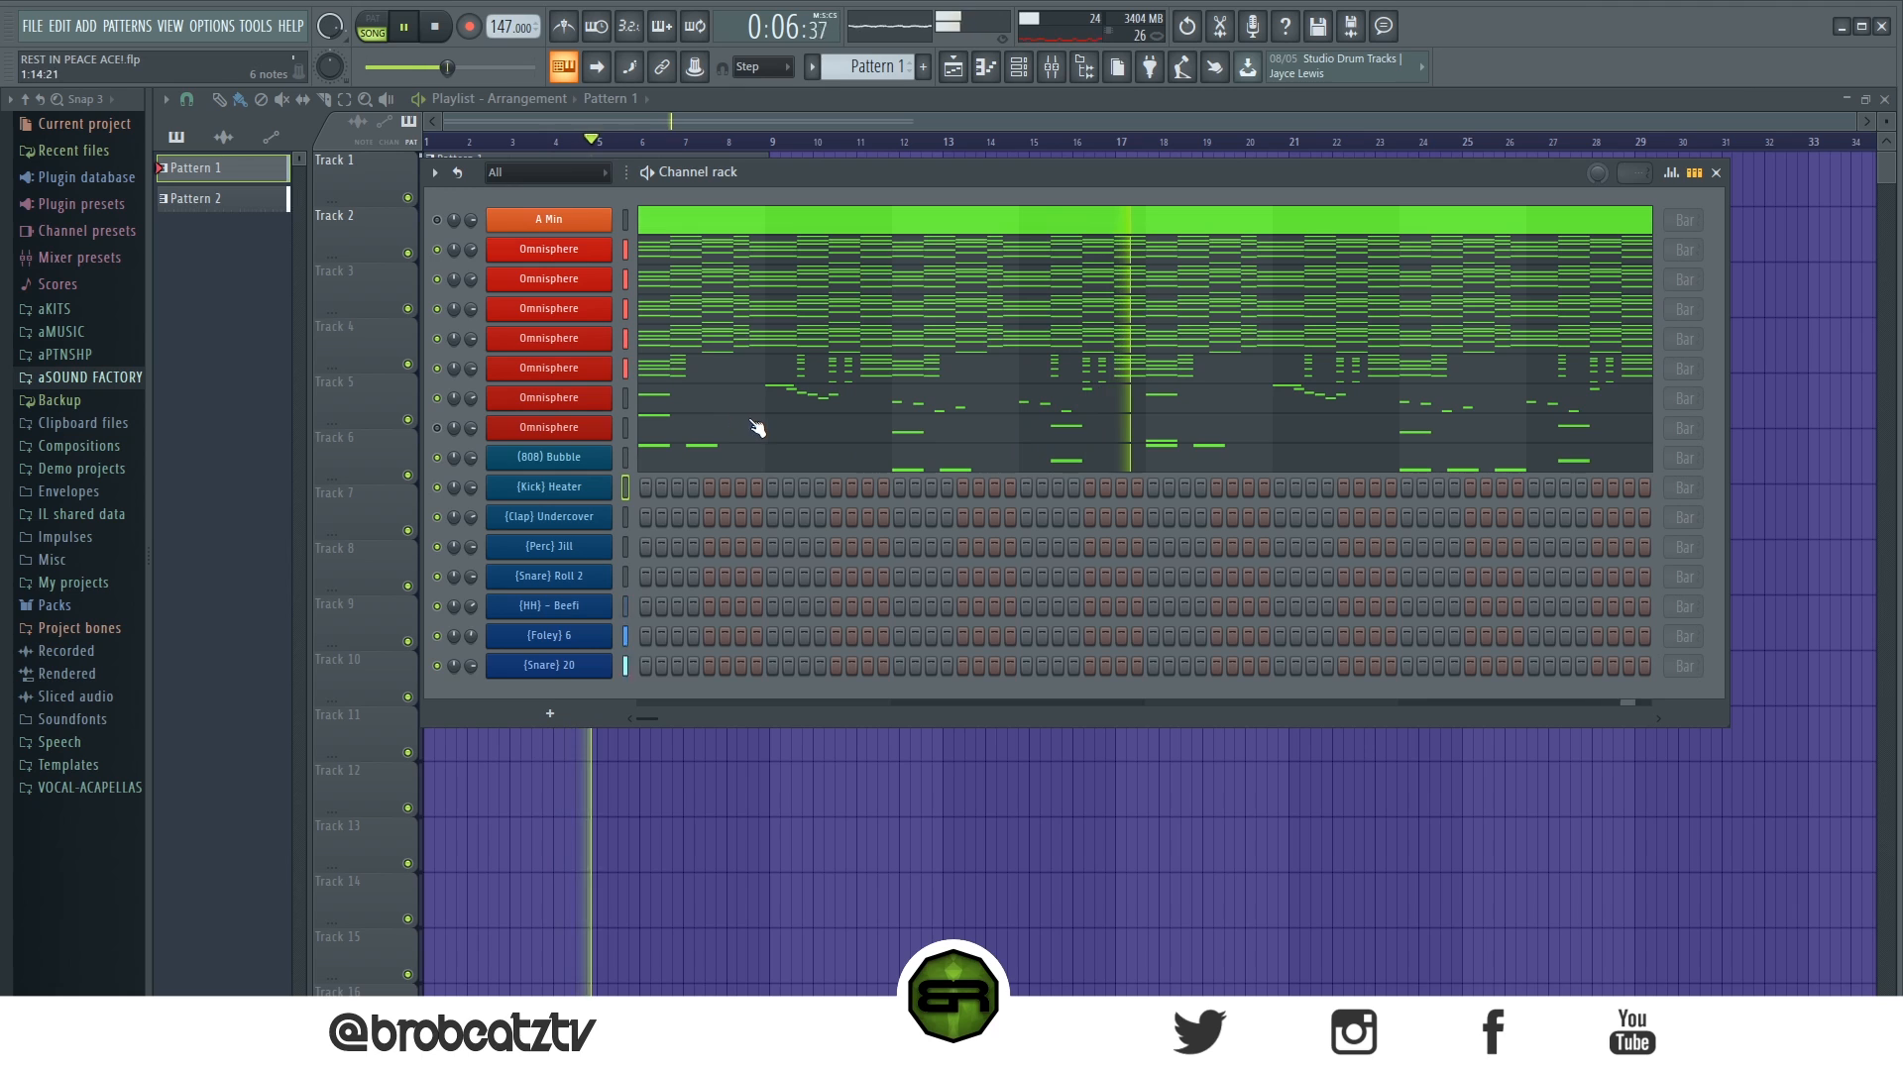
- Try slightly lower velocities on the (808) Bubble notes and restore them to maximum while the song plays
left_click(676, 468)
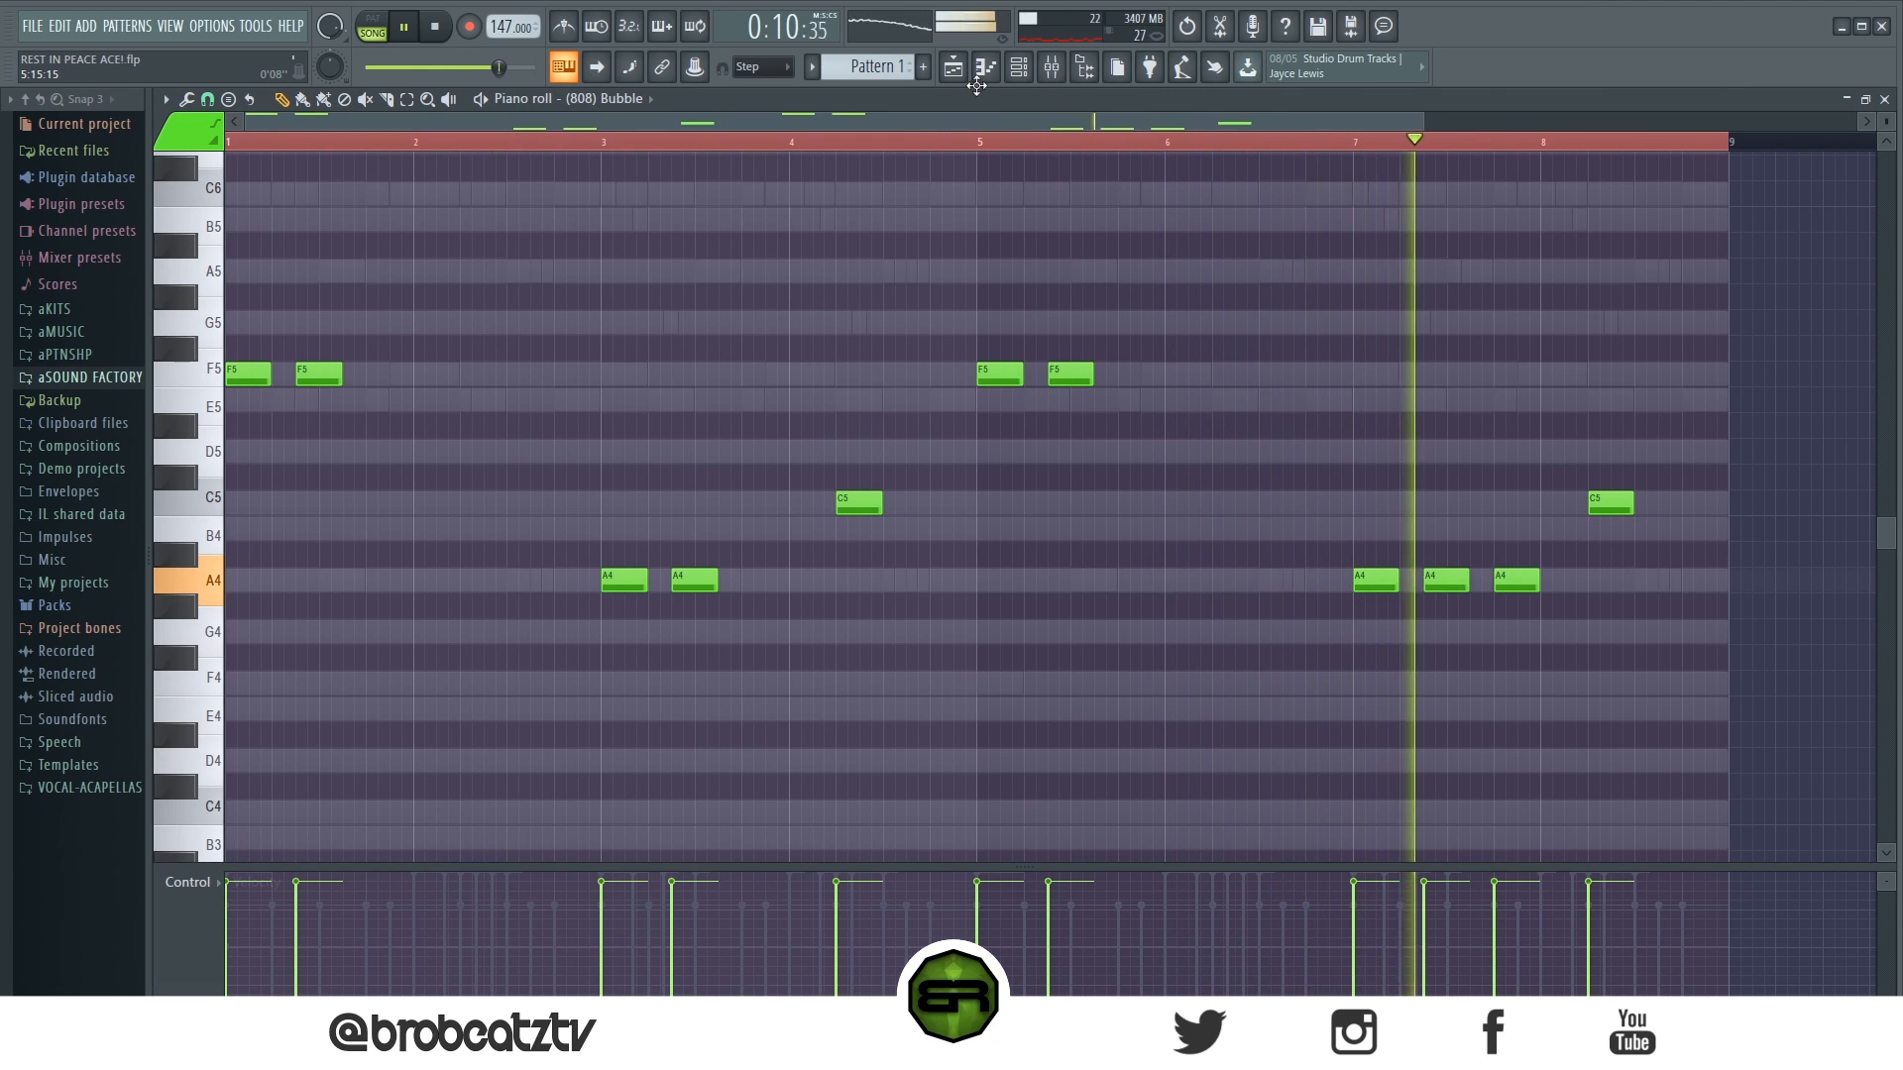
key("ctrl+a")
left_click(1065, 494, "ctrl")
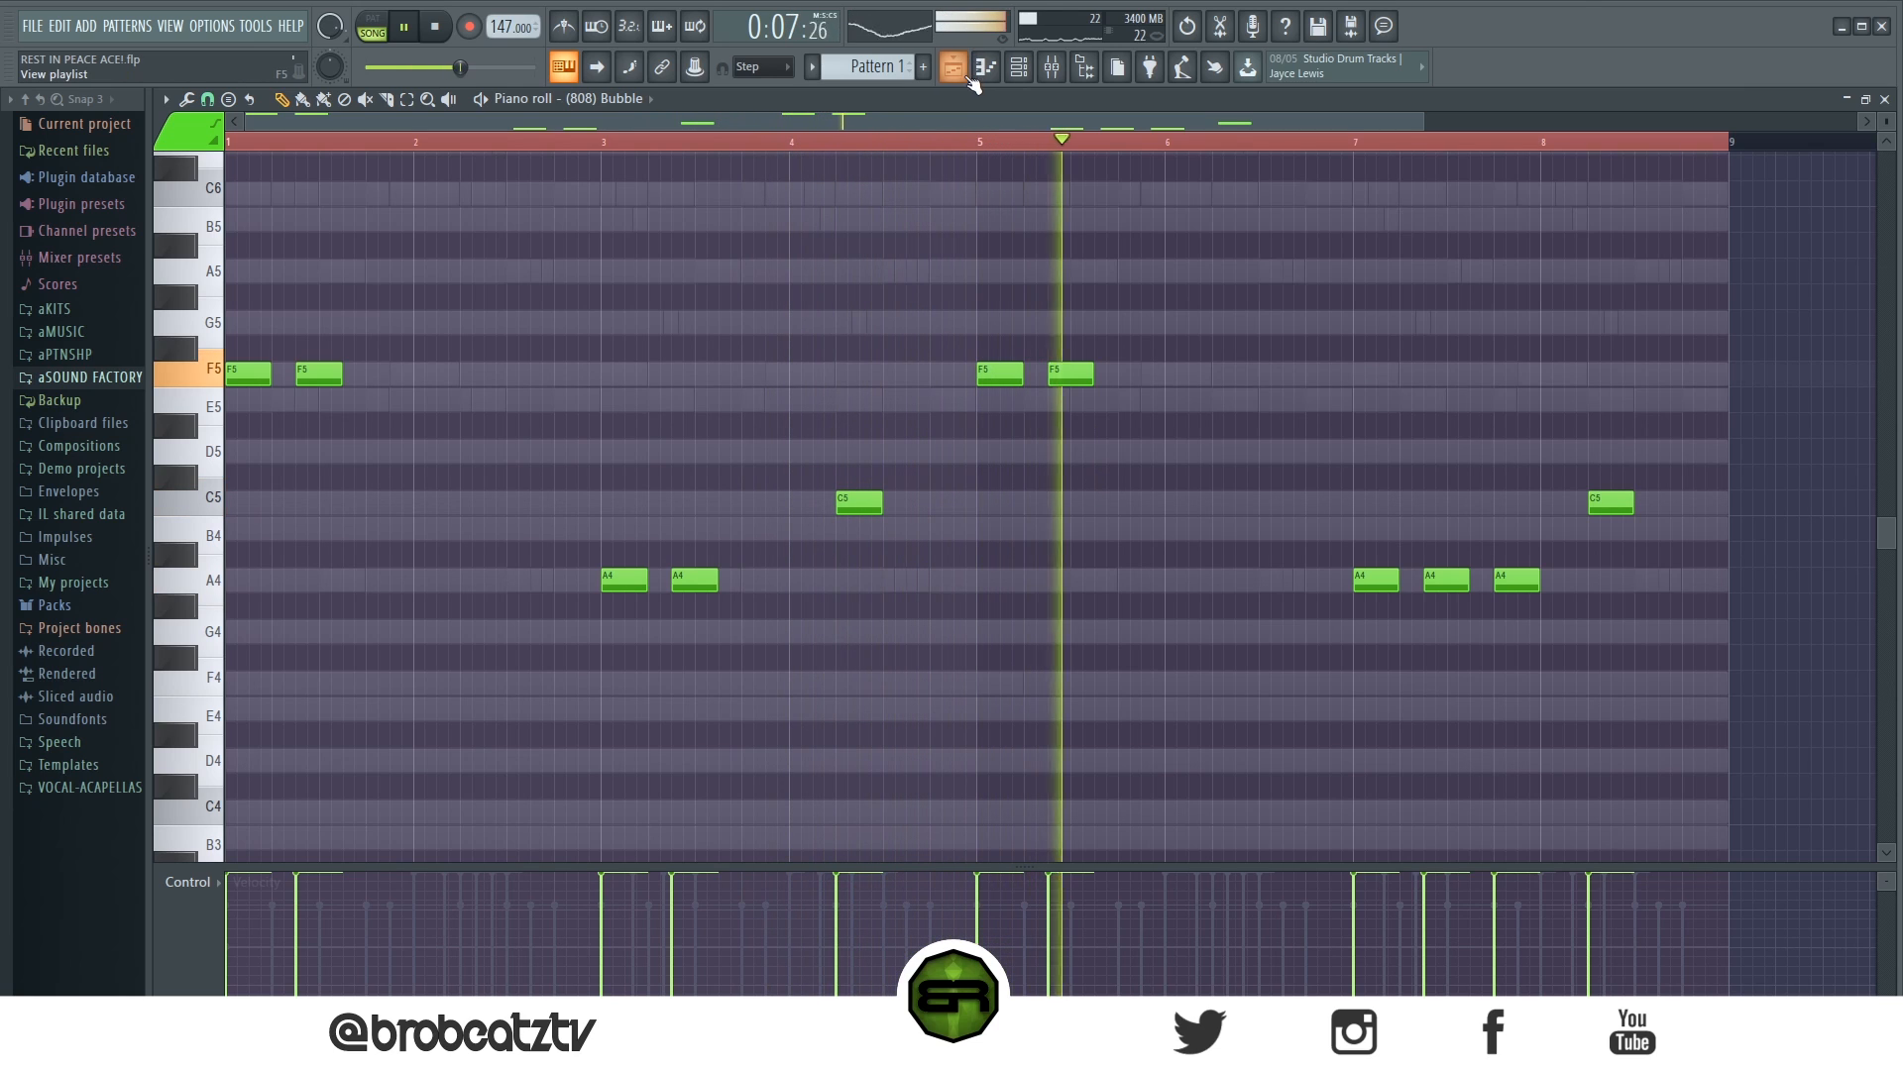
- Return to the playlist and channel rack, listen to the full arrangement and stop playback
key("F5")
key("F6")
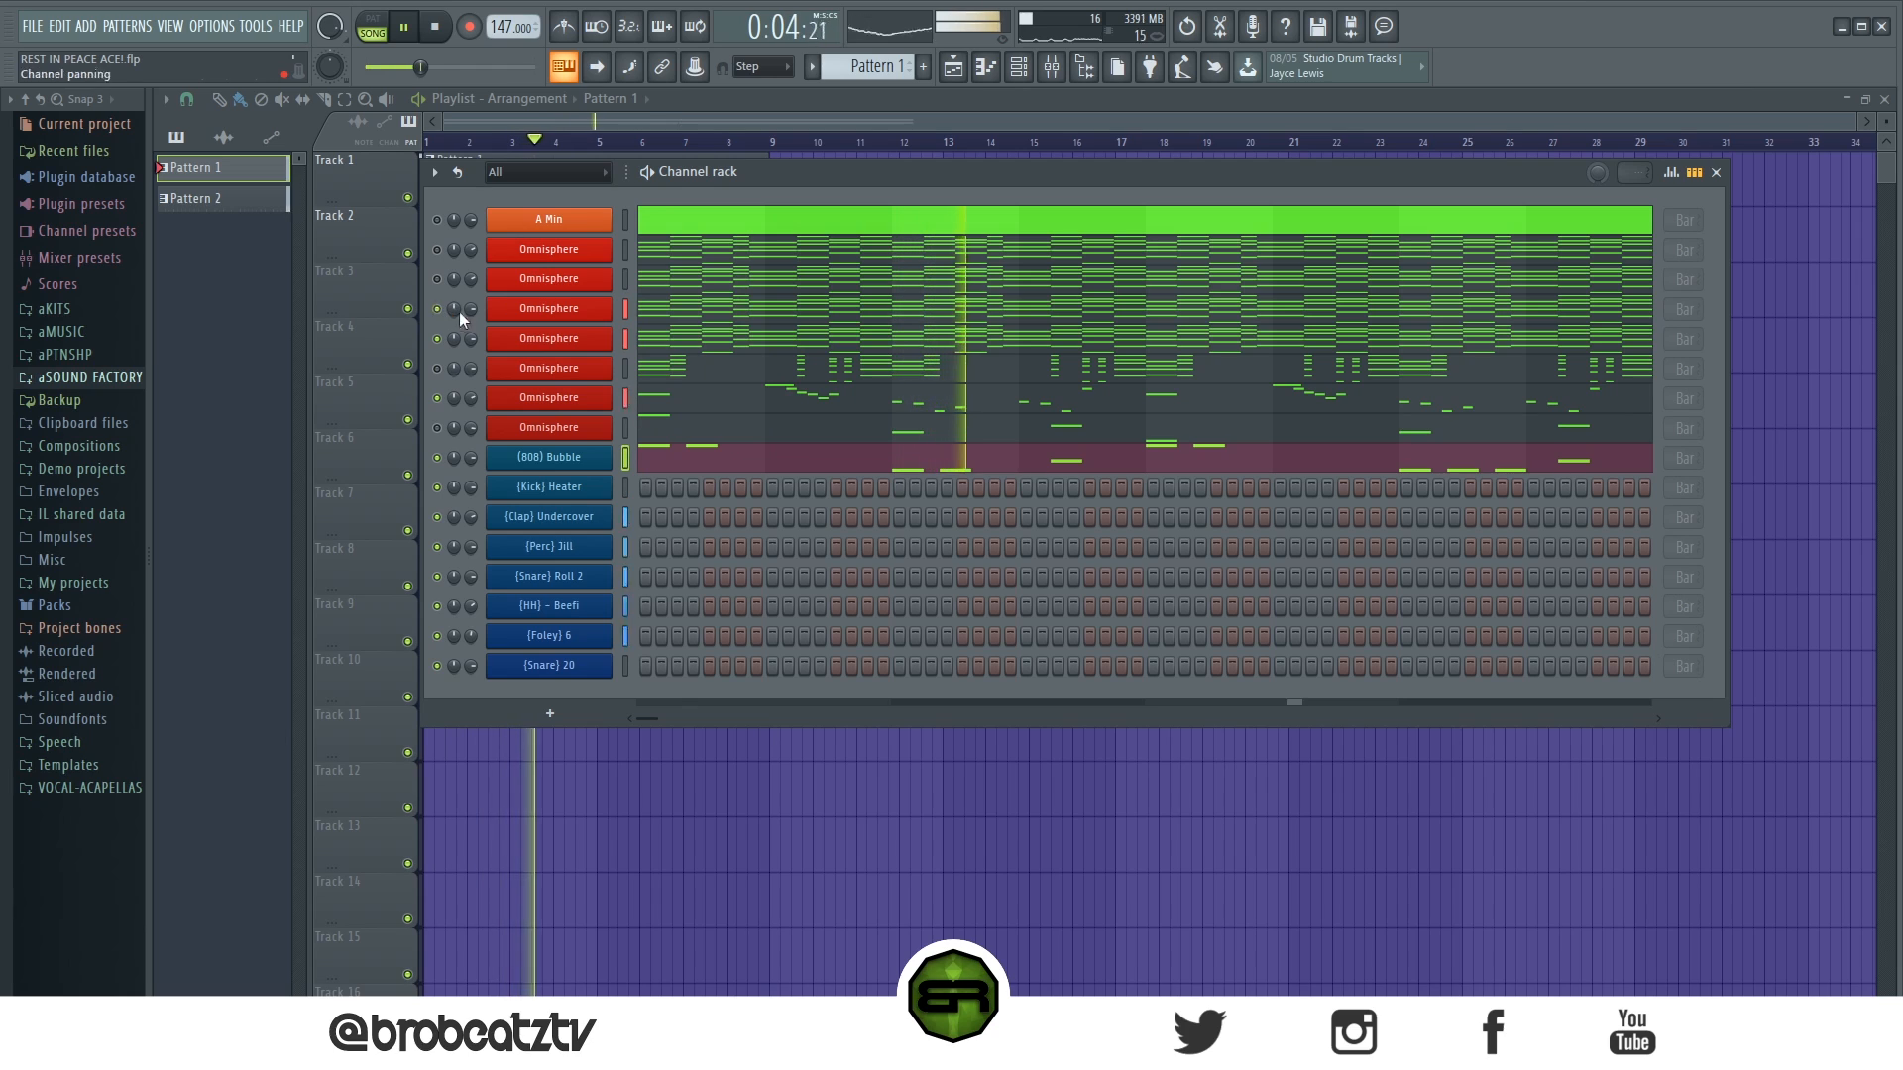
left_click(435, 30)
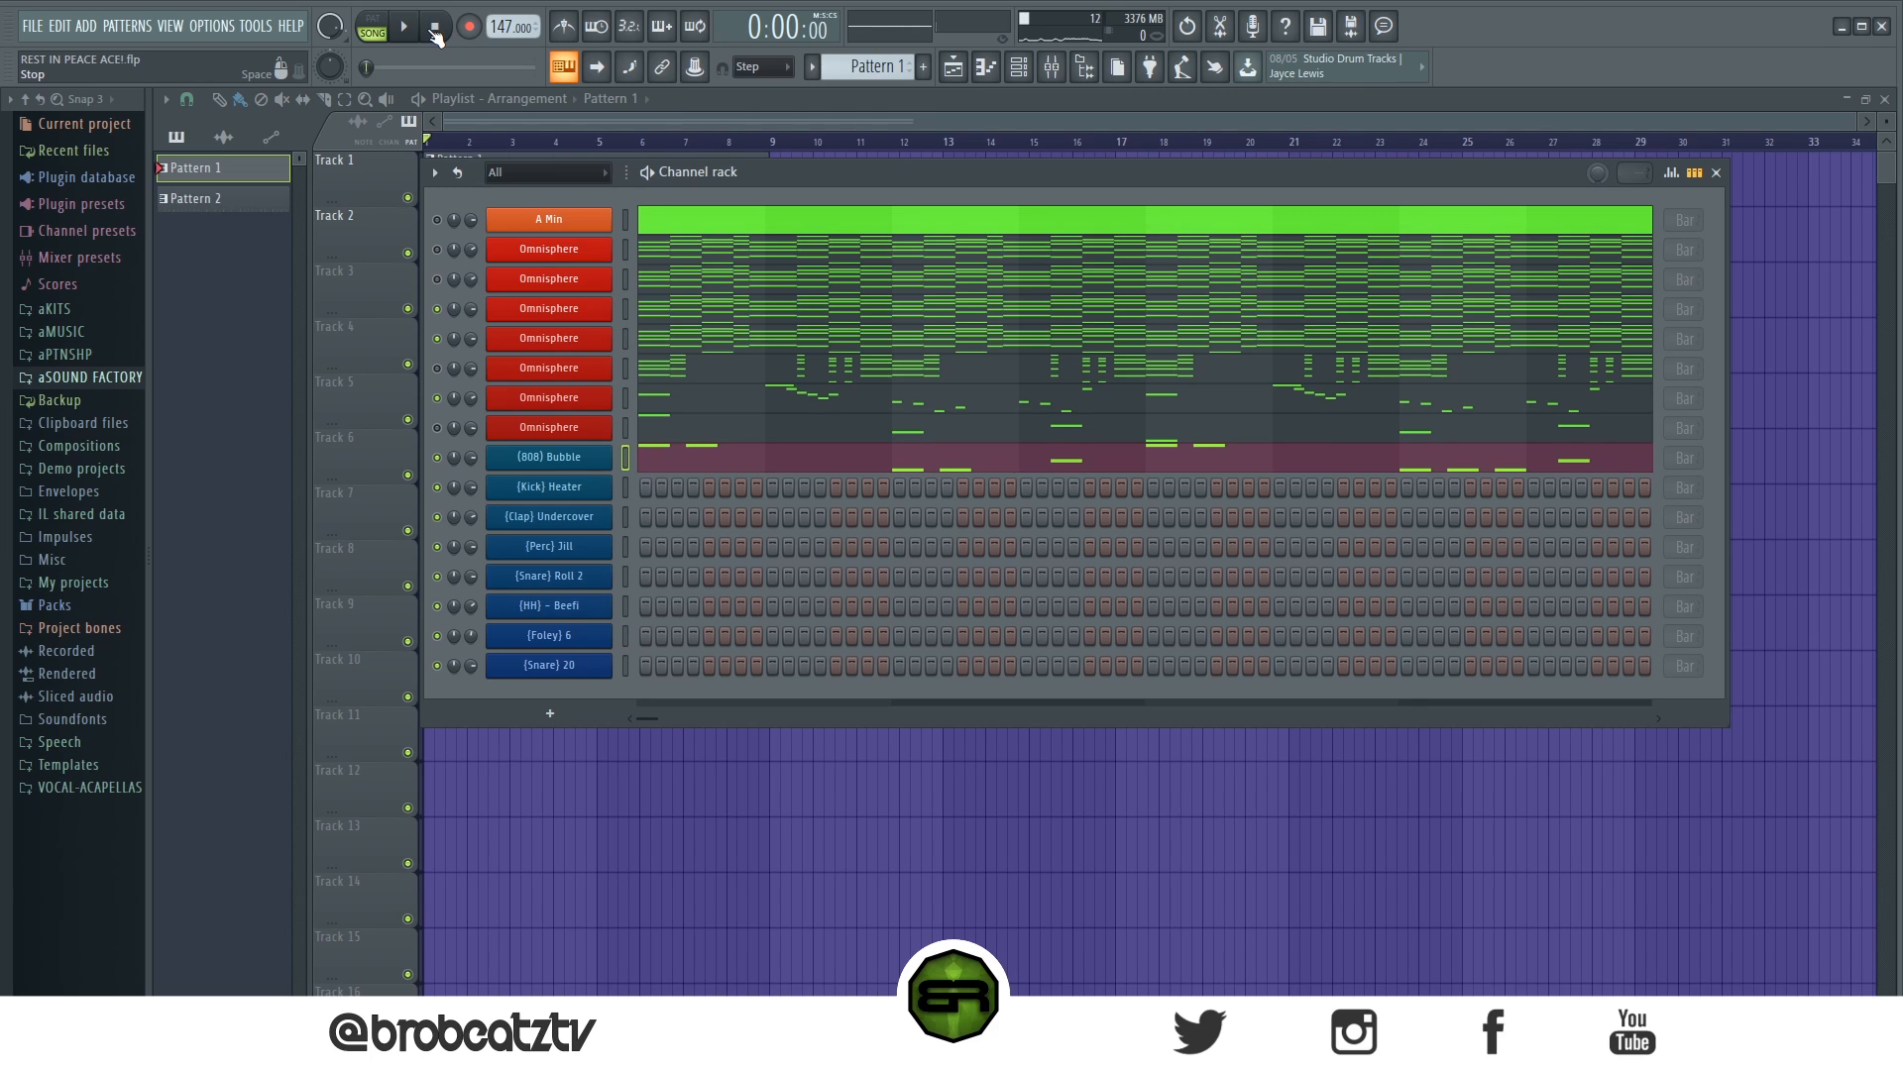
- Open the second Omnisphere channel to show its ARP - LifeStarter patch and the patch browser list
left_click(533, 271)
left_click_drag(675, 600, 697, 535)
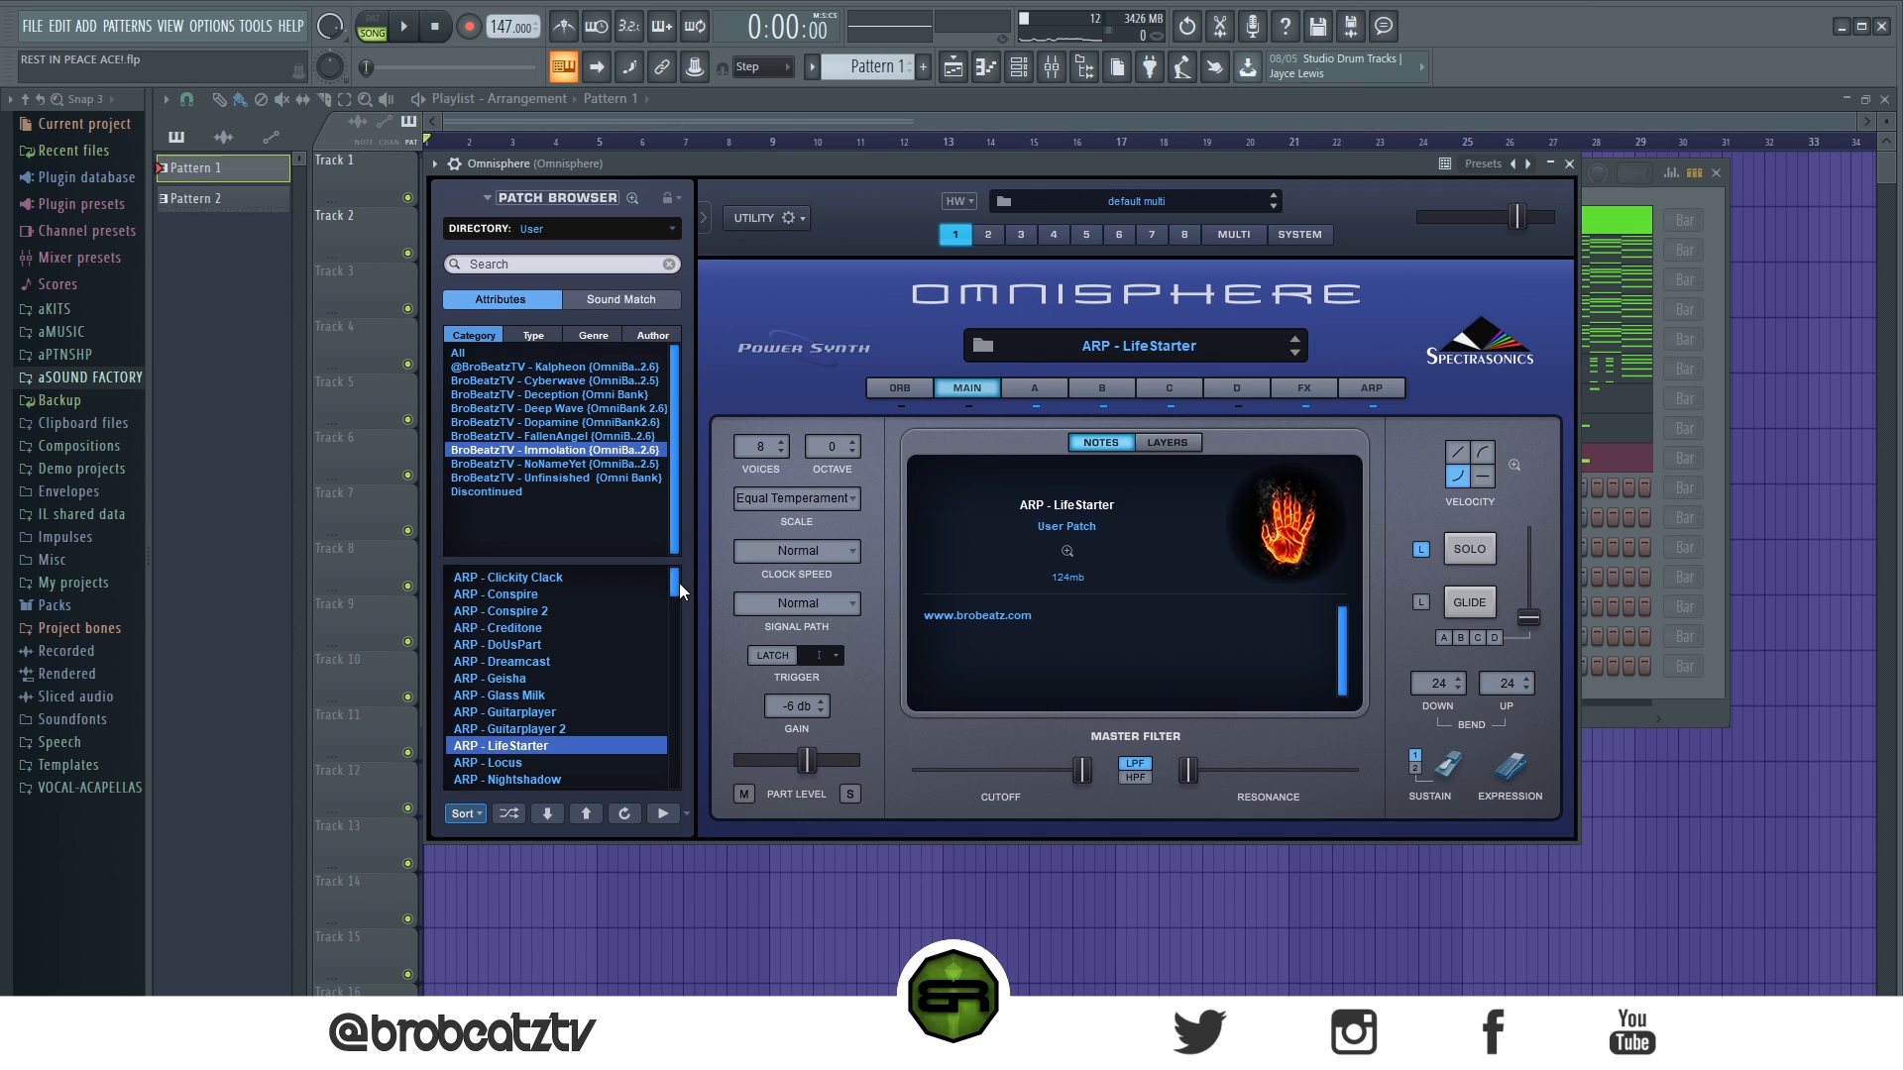
mouse_move(676, 586)
left_mouse_down()
mouse_move(670, 804)
mouse_move(678, 559)
left_mouse_up()
mouse_move(1326, 149)
left_mouse_down()
mouse_move(1369, 272)
mouse_move(1304, 175)
left_mouse_up()
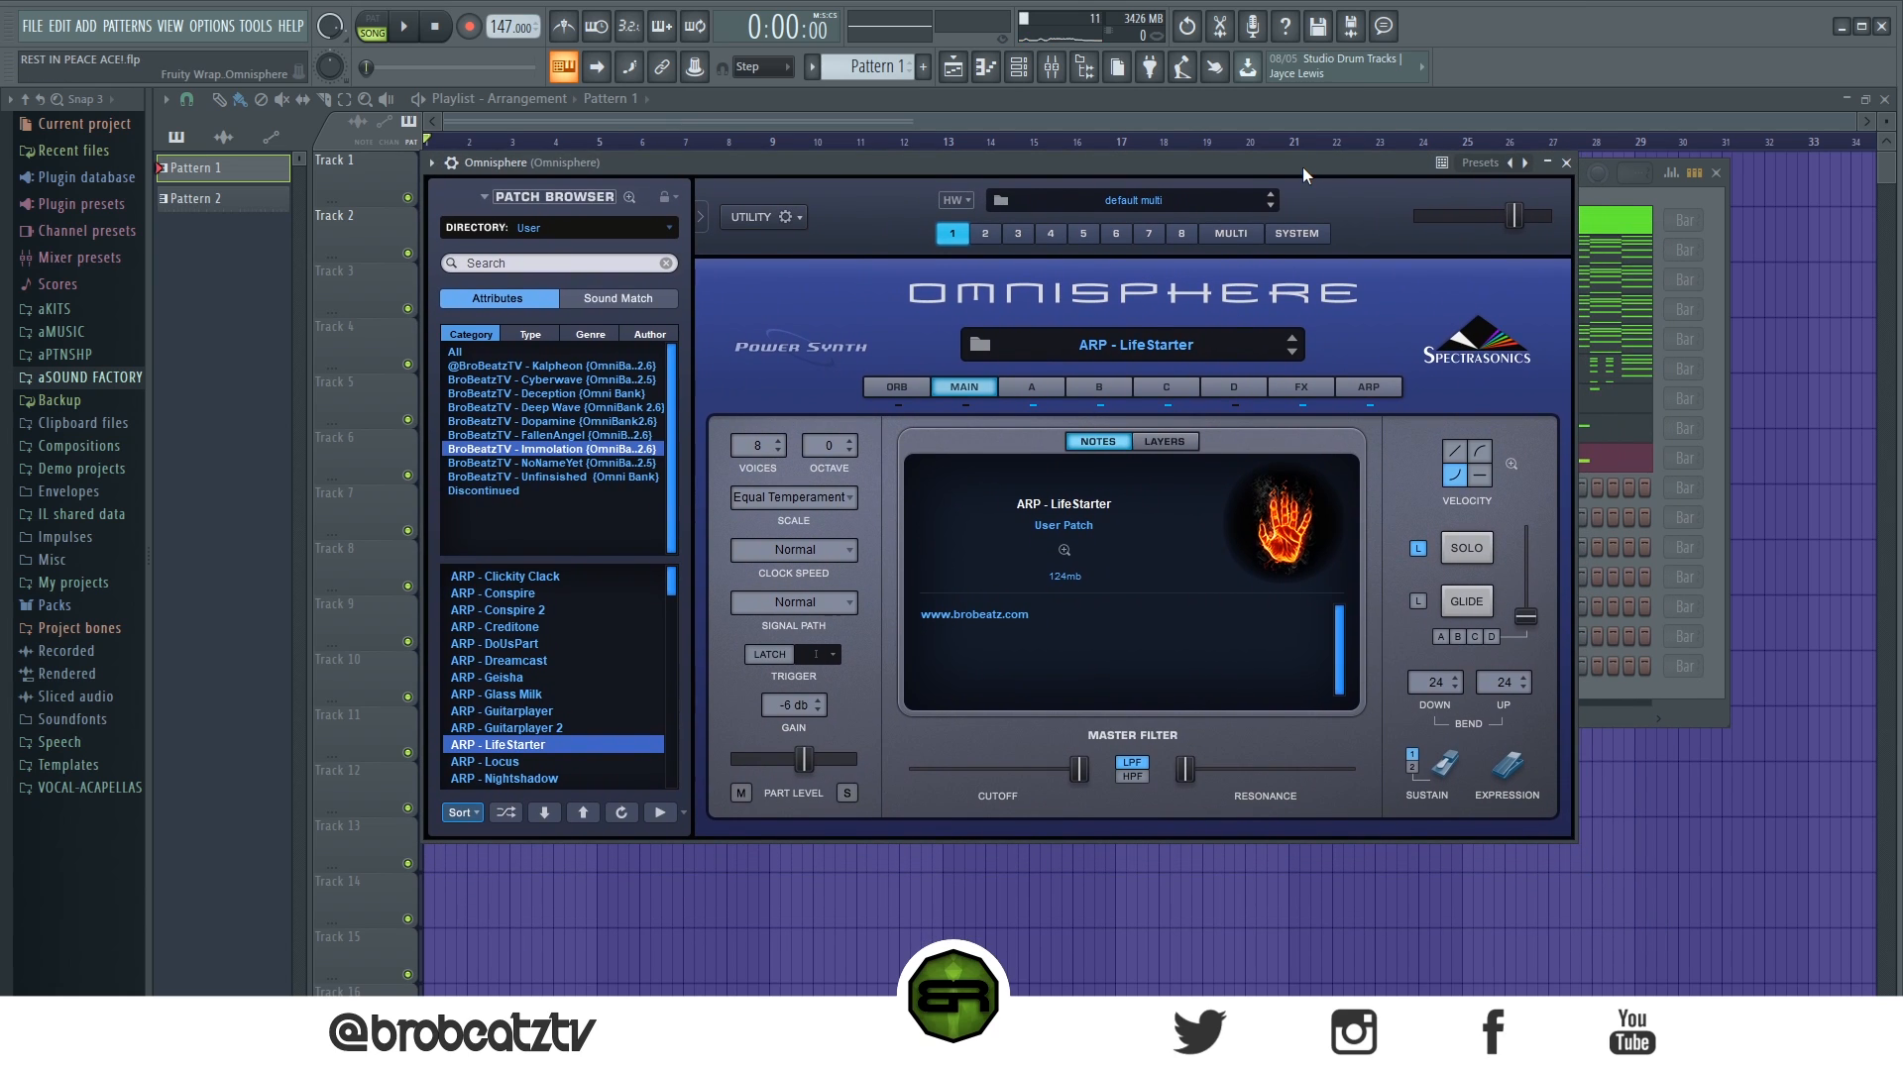